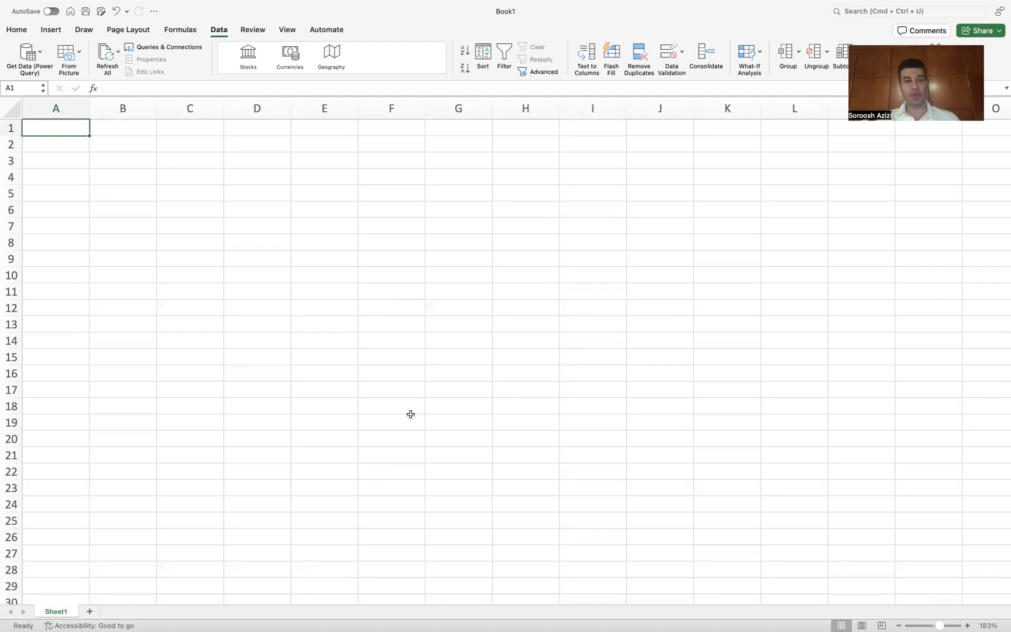
# Step: Label cell A1 Start_date and cell A3 End_date
pyautogui.write('Start')
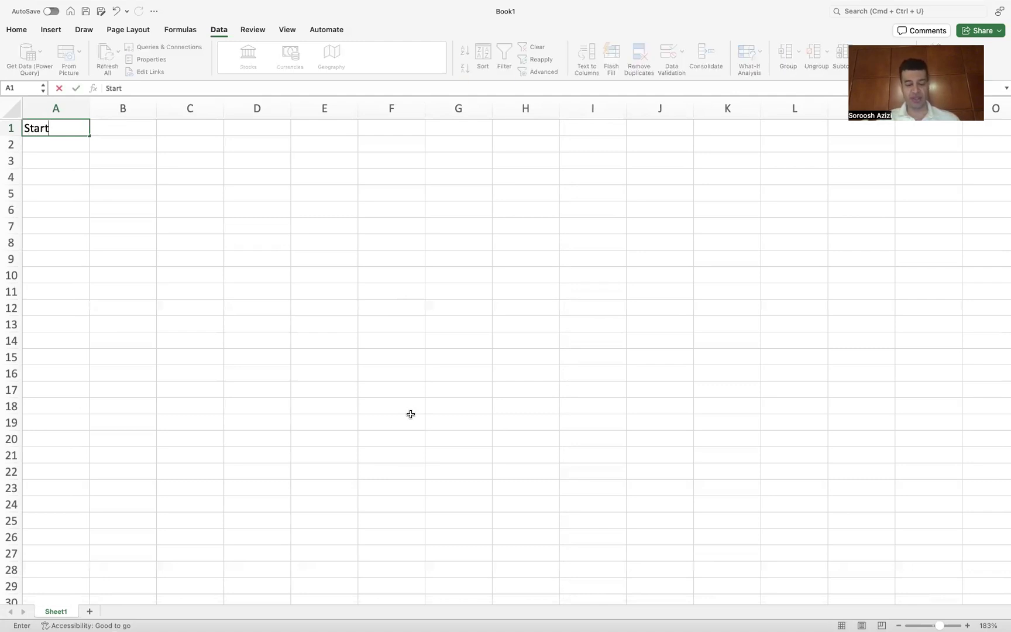
pyautogui.write('_date')
pyautogui.press('Return')
pyautogui.press('Return')
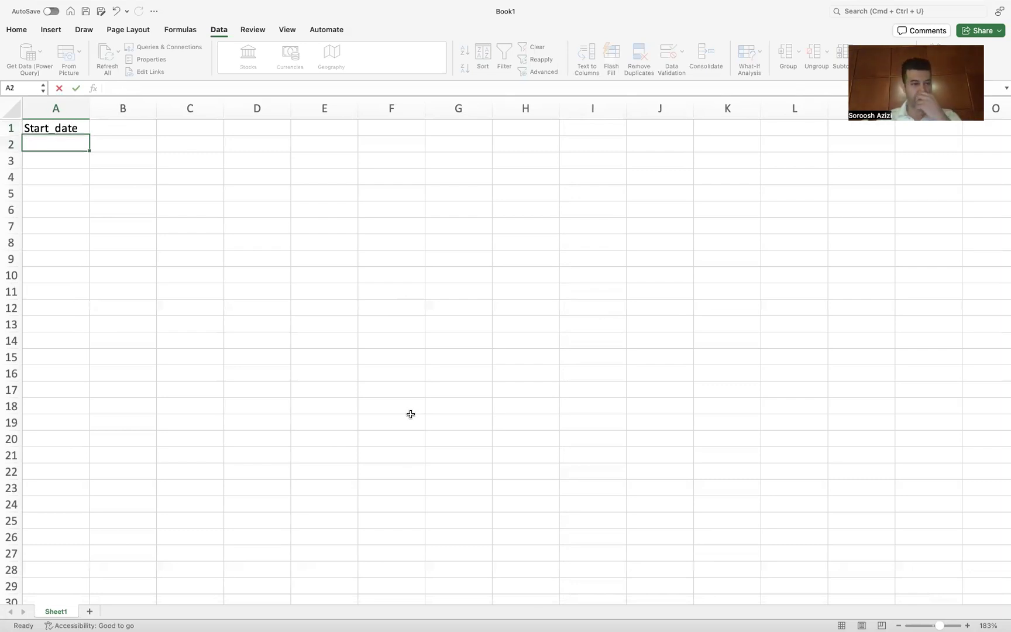
pyautogui.write('End_date')
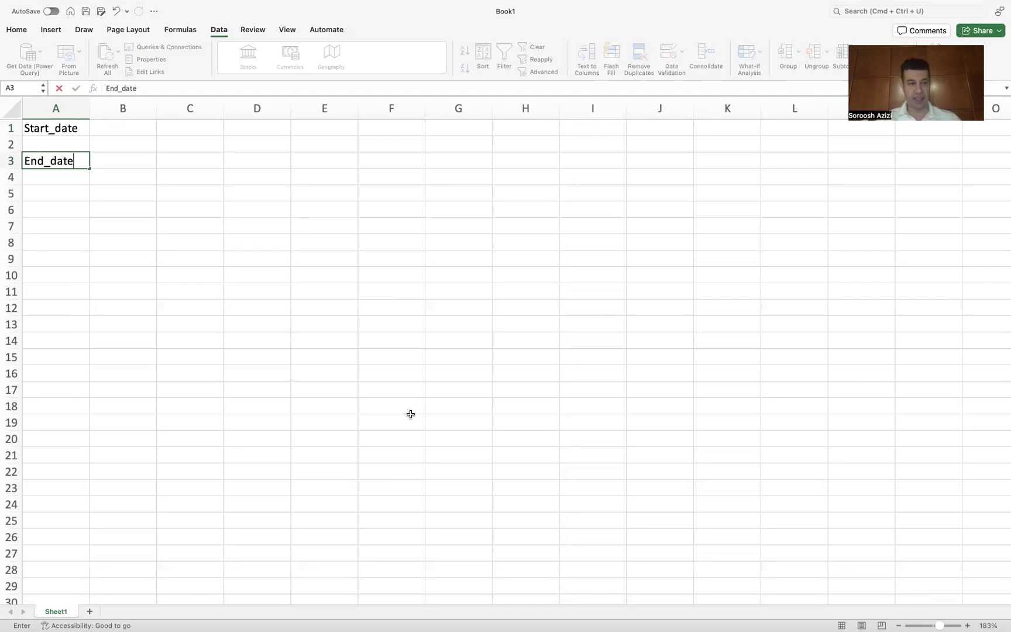
pyautogui.press('Return')
pyautogui.press('Return')
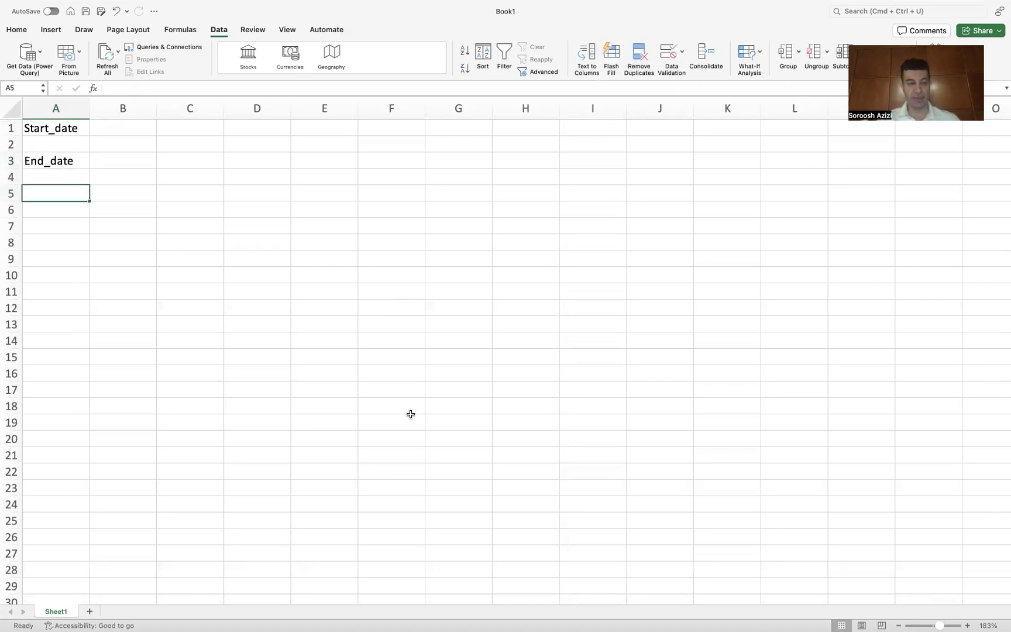
# Step: Enter the start date 2015-01-01 in B1
pyautogui.click(135, 129)
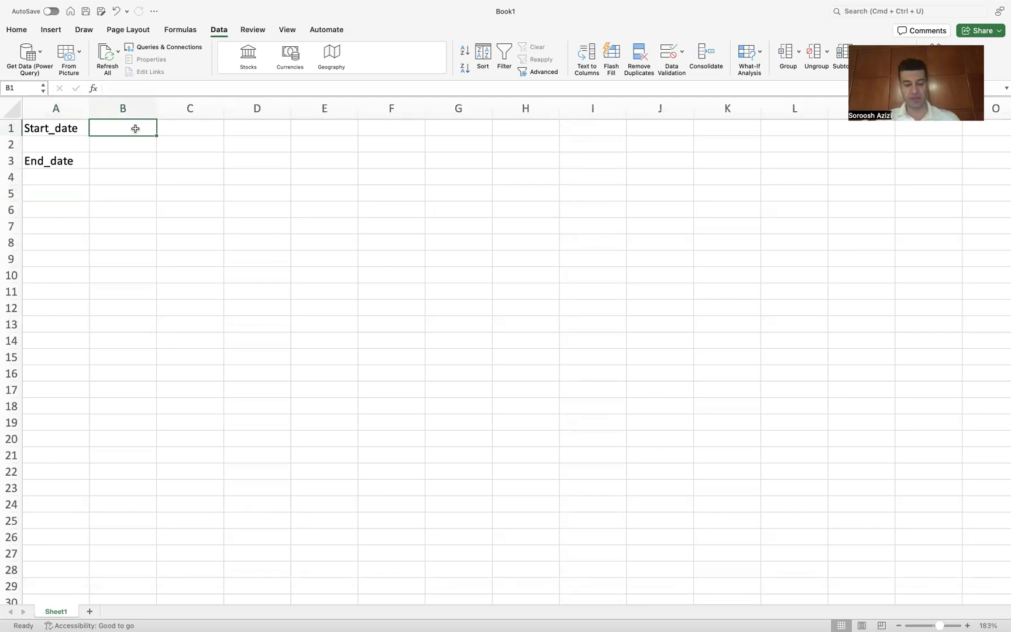
pyautogui.write('20')
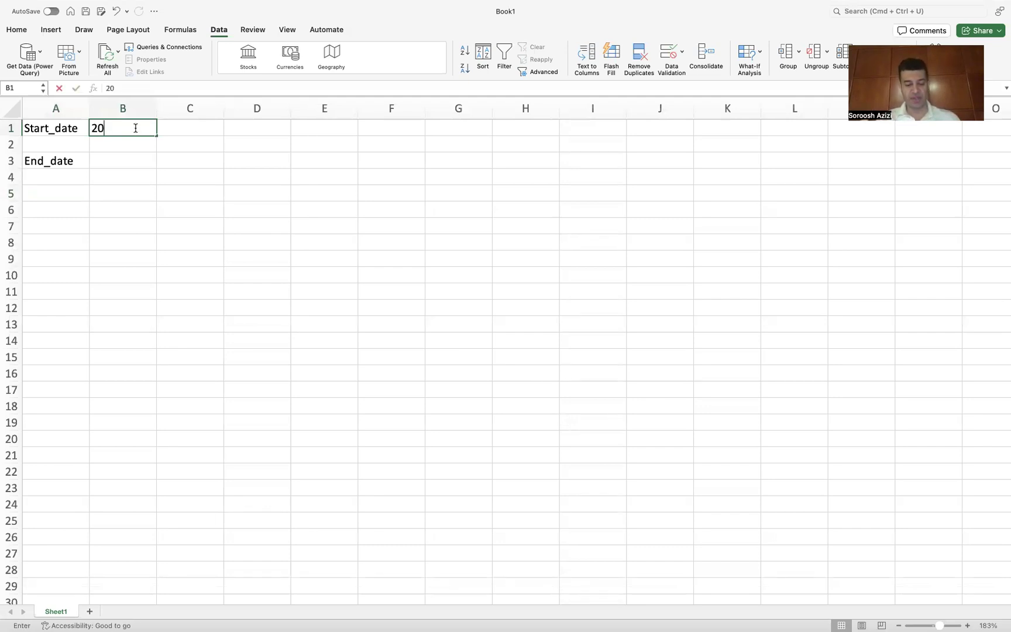
pyautogui.write('15-01=')
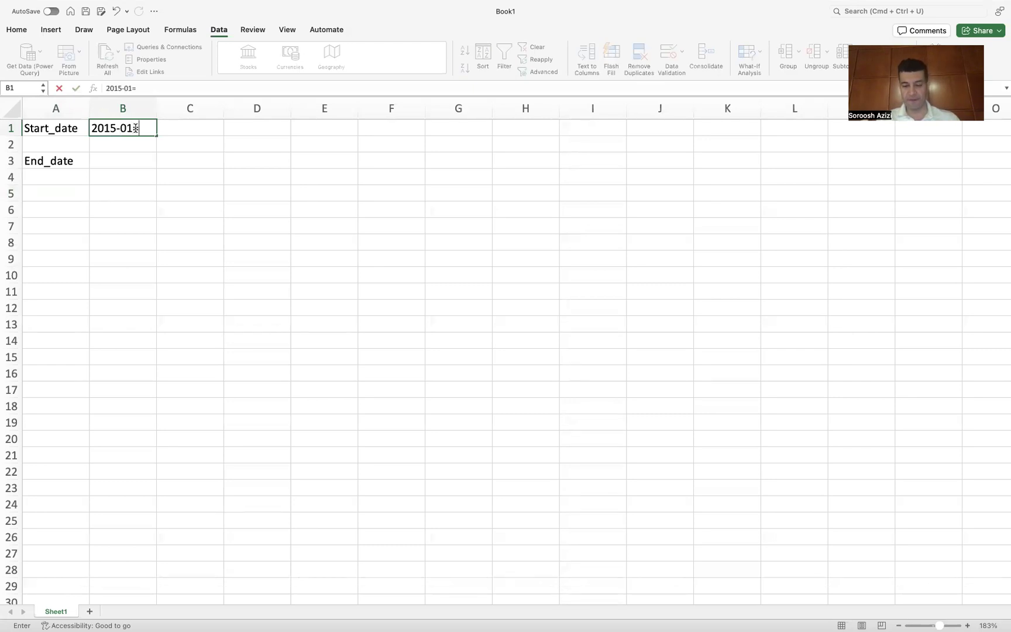
pyautogui.press('BackSpace')
pyautogui.write('-01')
pyautogui.press('Return')
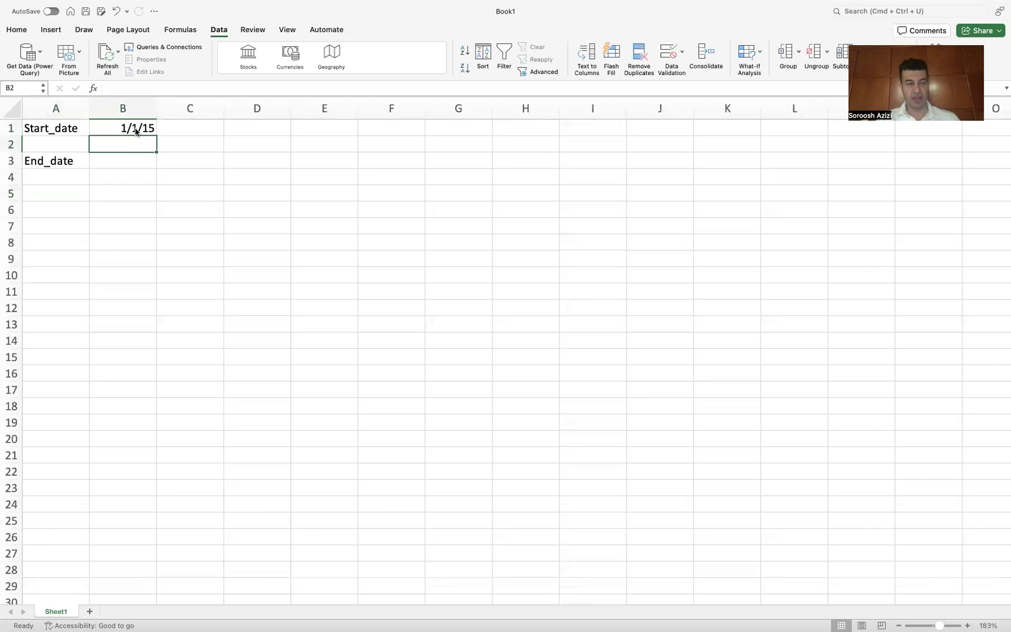
# Step: Enter the end date 2024-12-31 in B3, using hyphens as separators
pyautogui.press('Down')
pyautogui.press('Down')
pyautogui.press('Up')
pyautogui.write('20')
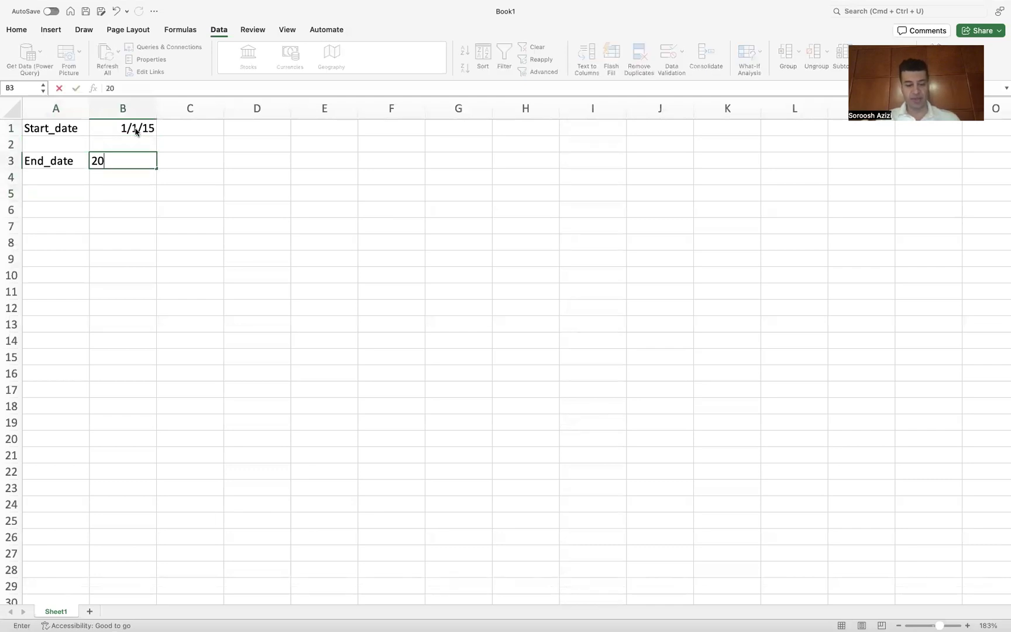
pyautogui.write('24_12_2')
pyautogui.press('BackSpace')
pyautogui.write('31')
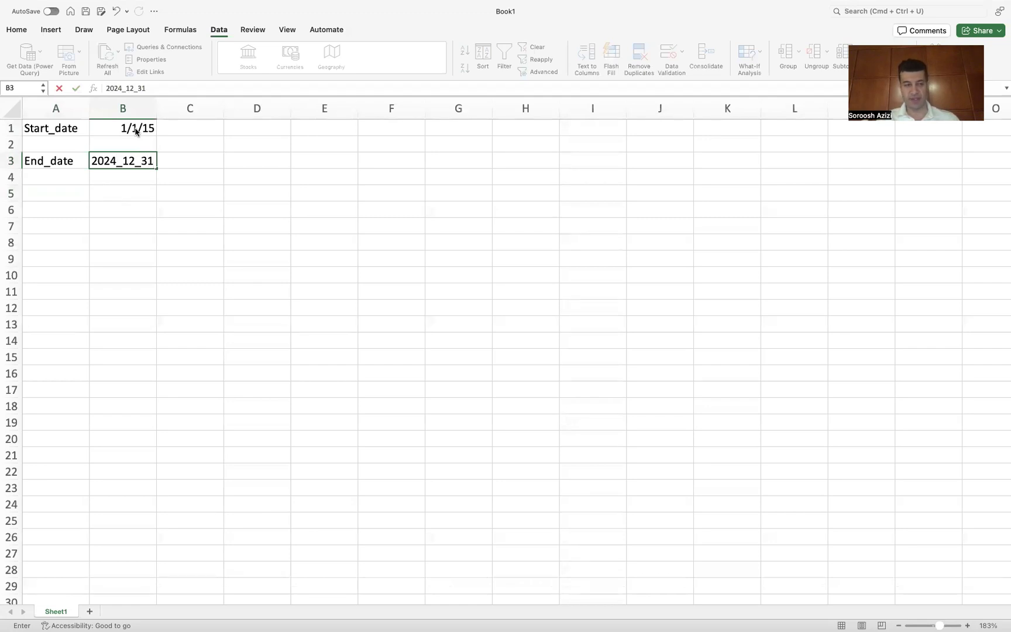
pyautogui.press('Return')
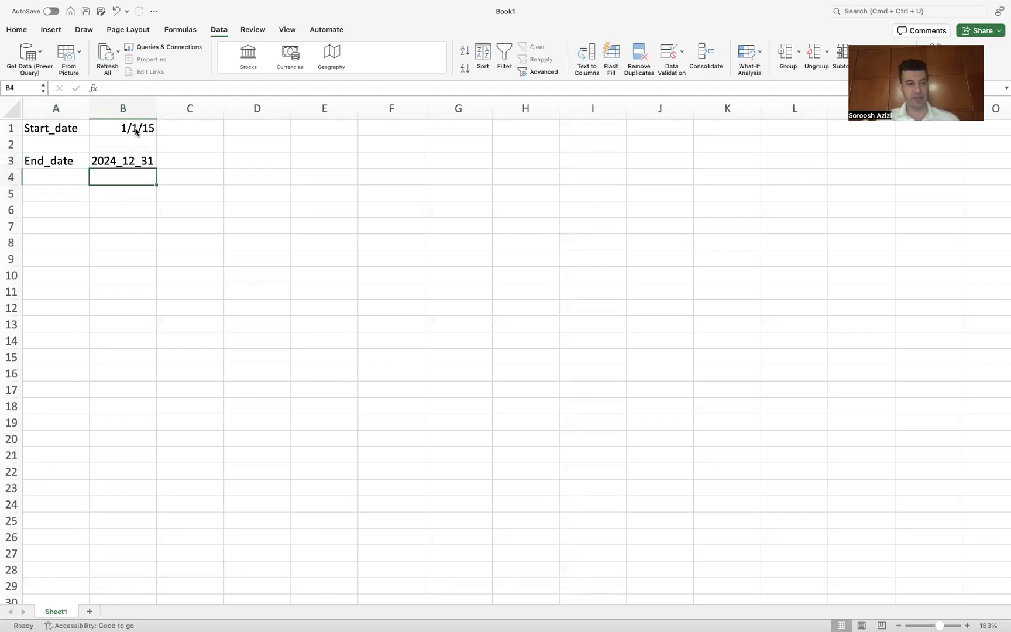
pyautogui.doubleClick(125, 160)
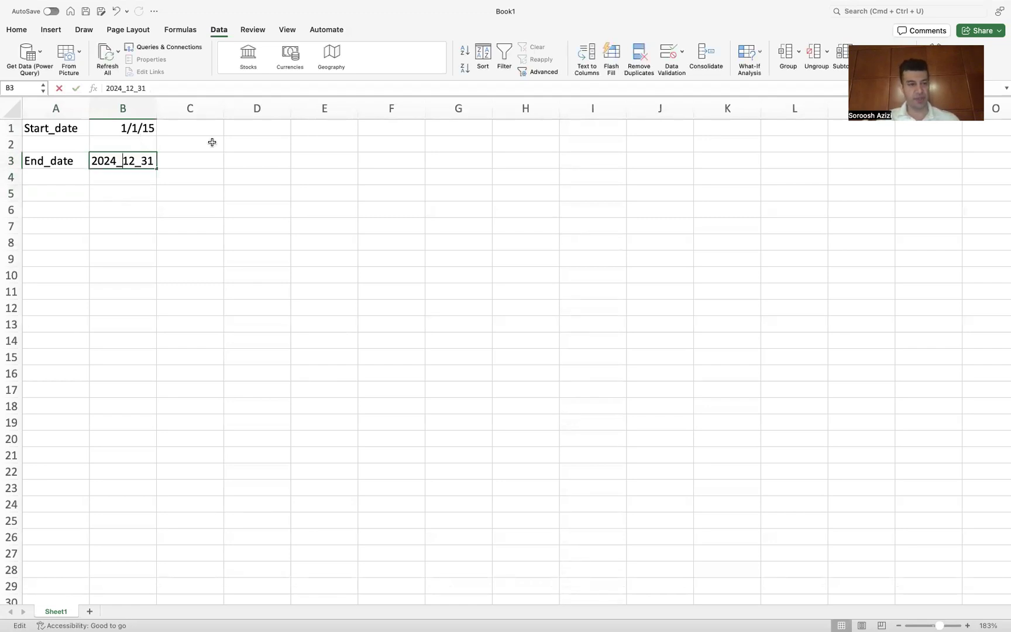
pyautogui.press('BackSpace')
pyautogui.write('-')
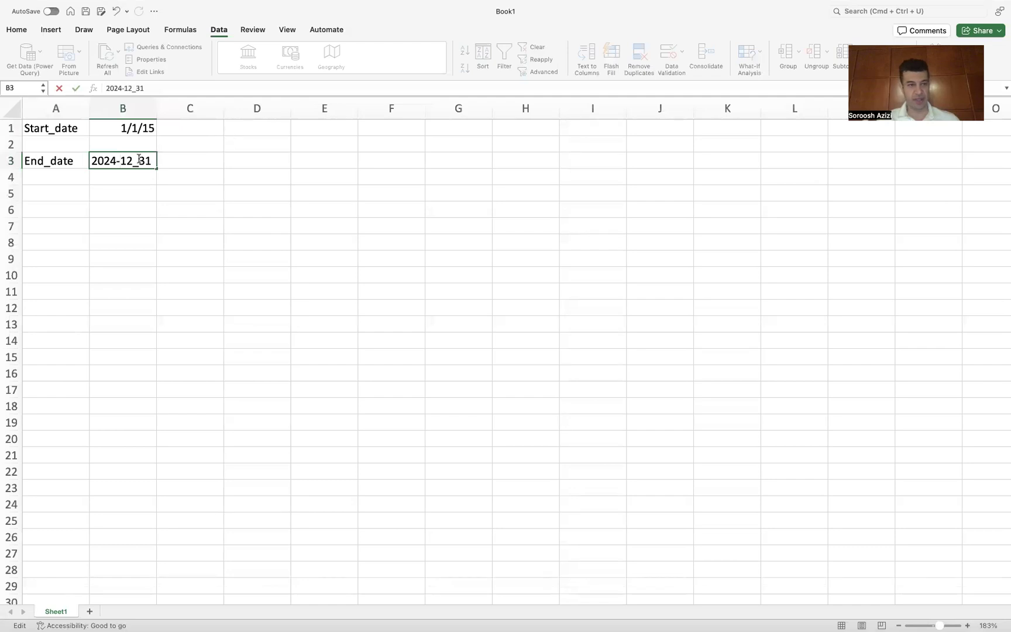
pyautogui.click(142, 160)
pyautogui.press('BackSpace')
pyautogui.write('-')
pyautogui.press('Return')
# Step: Label cell A5 Tickers
pyautogui.click(52, 208)
pyautogui.click(47, 193)
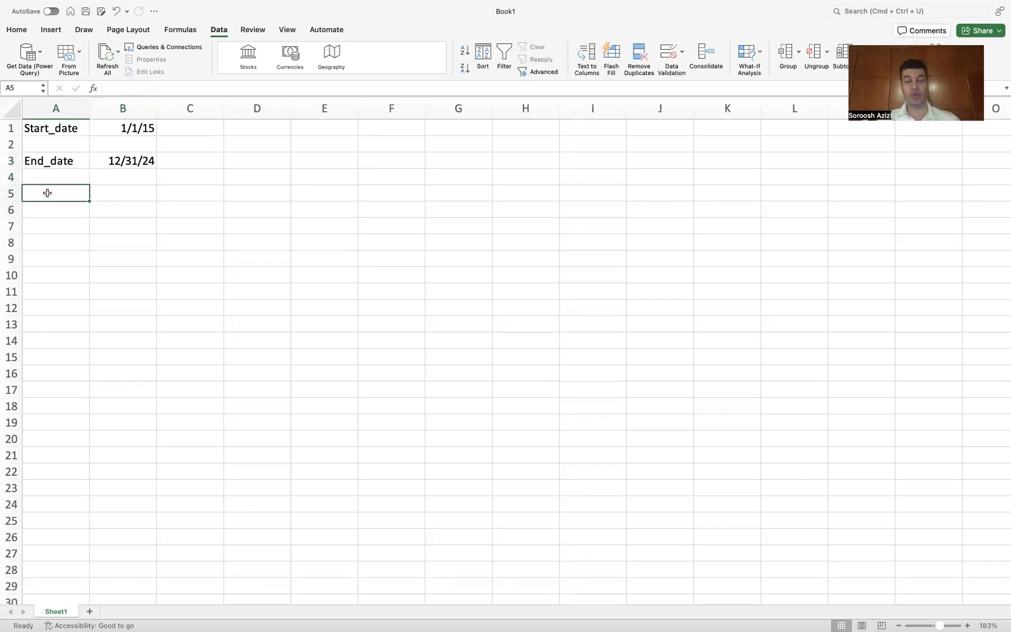
pyautogui.write('Tickers')
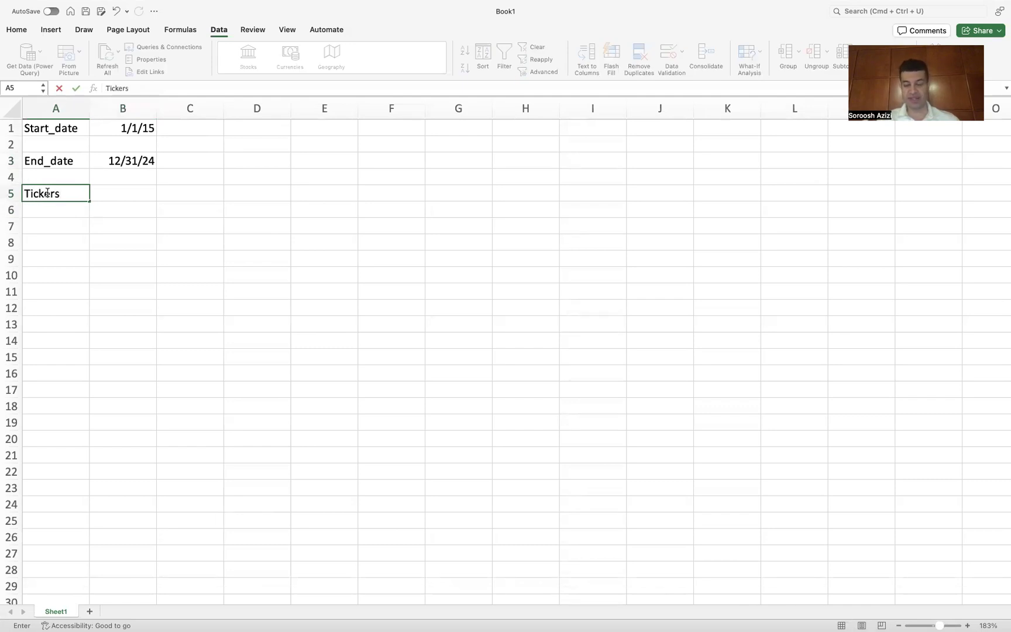
pyautogui.press('Return')
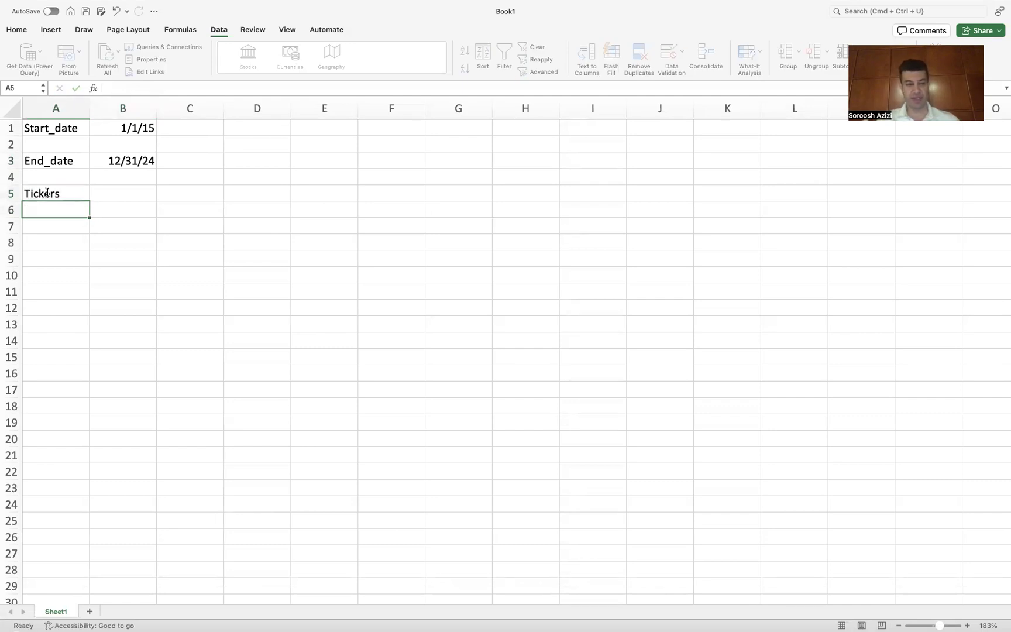
# Step: Enter the ticker symbols TSLA, KO and AAPL in cells B5, C5 and D5
pyautogui.click(111, 192)
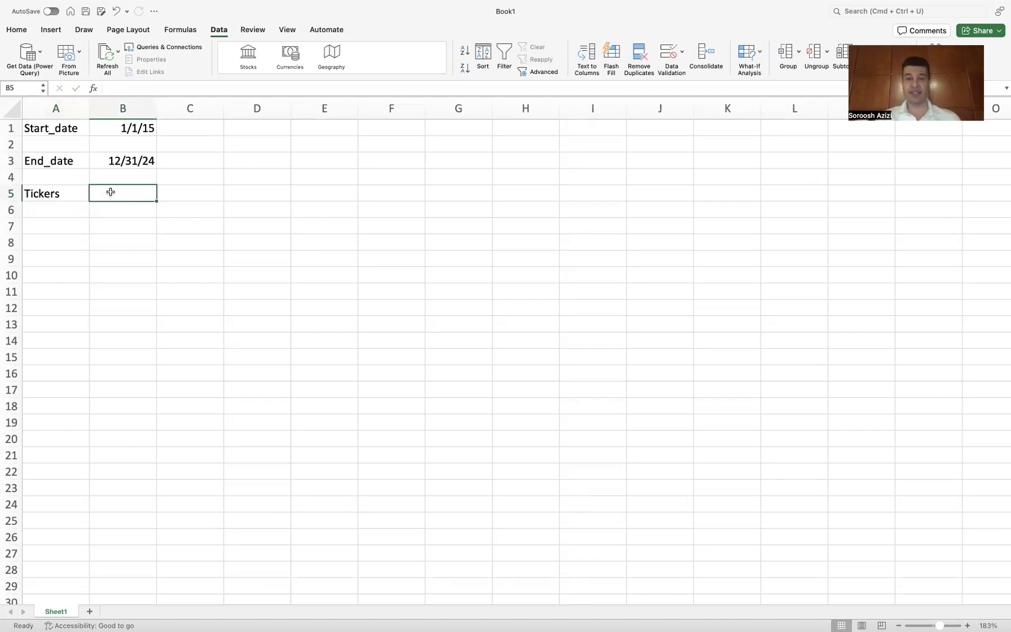
pyautogui.write('TSLA')
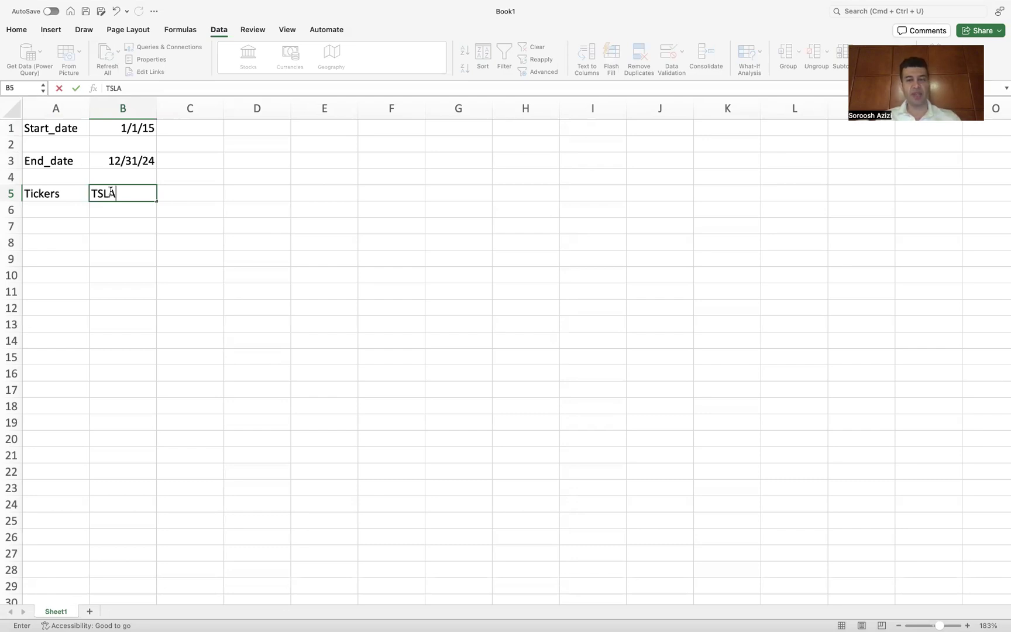
pyautogui.press('Return')
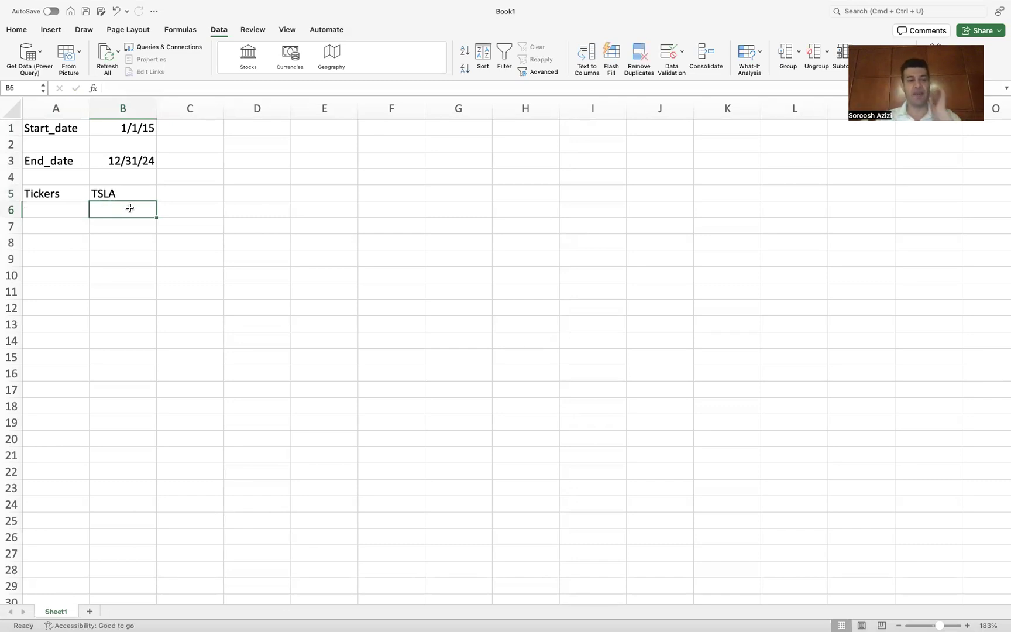
pyautogui.click(169, 194)
pyautogui.write('KO')
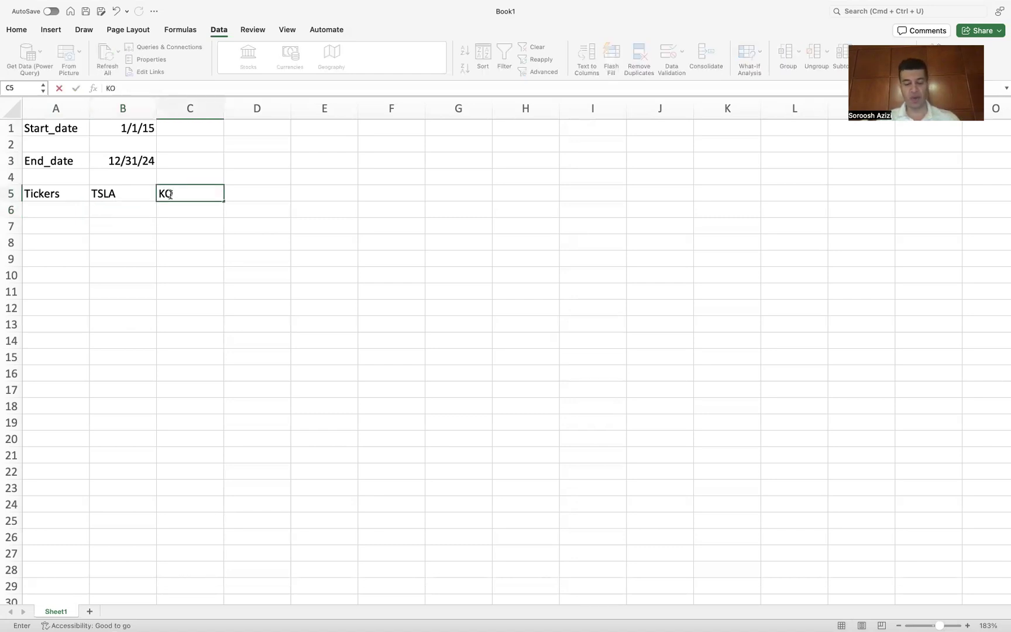
pyautogui.press('Tab')
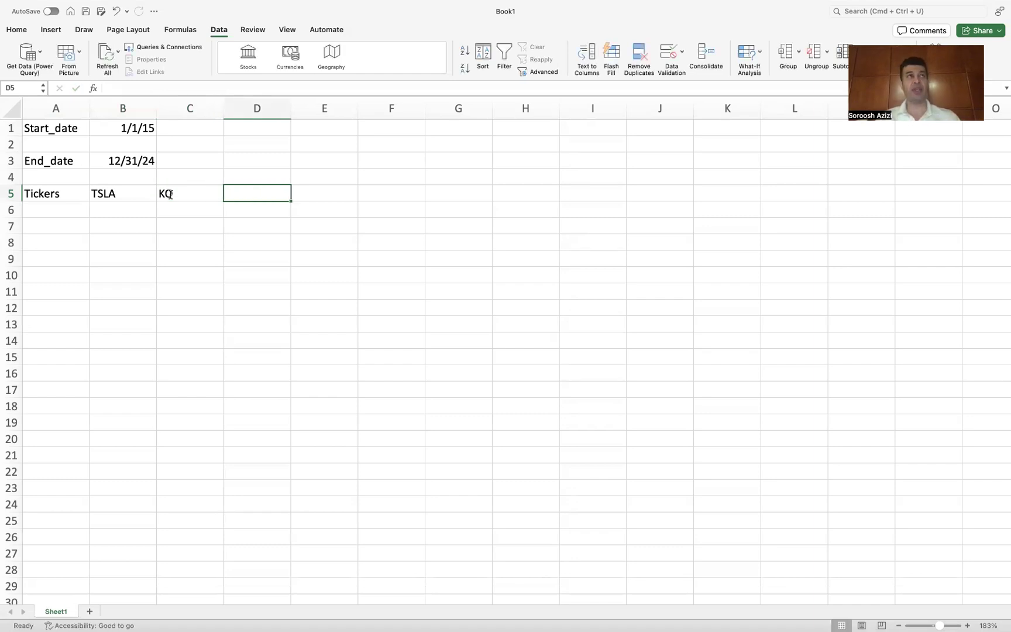
pyautogui.write('A')
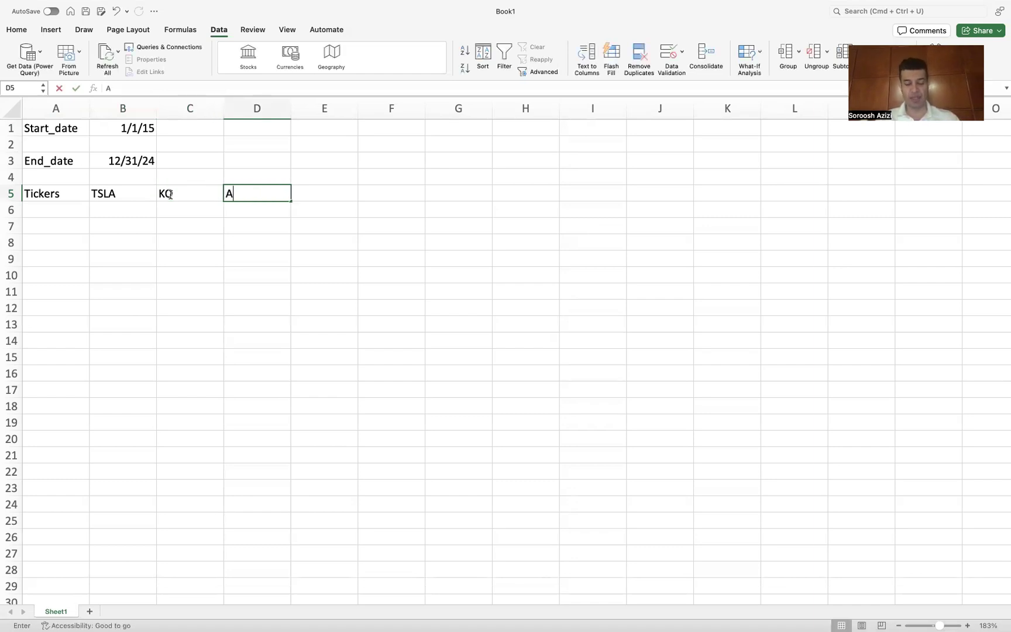
pyautogui.write('APL')
pyautogui.press('Return')
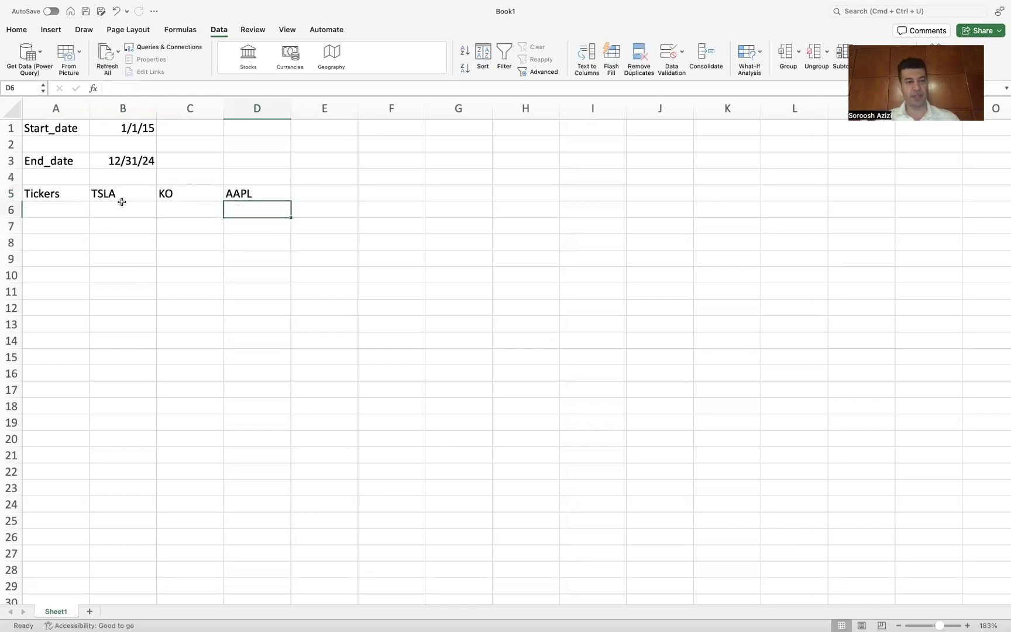
# Step: Start a STOCKHISTORY formula in cell A7
pyautogui.click(42, 227)
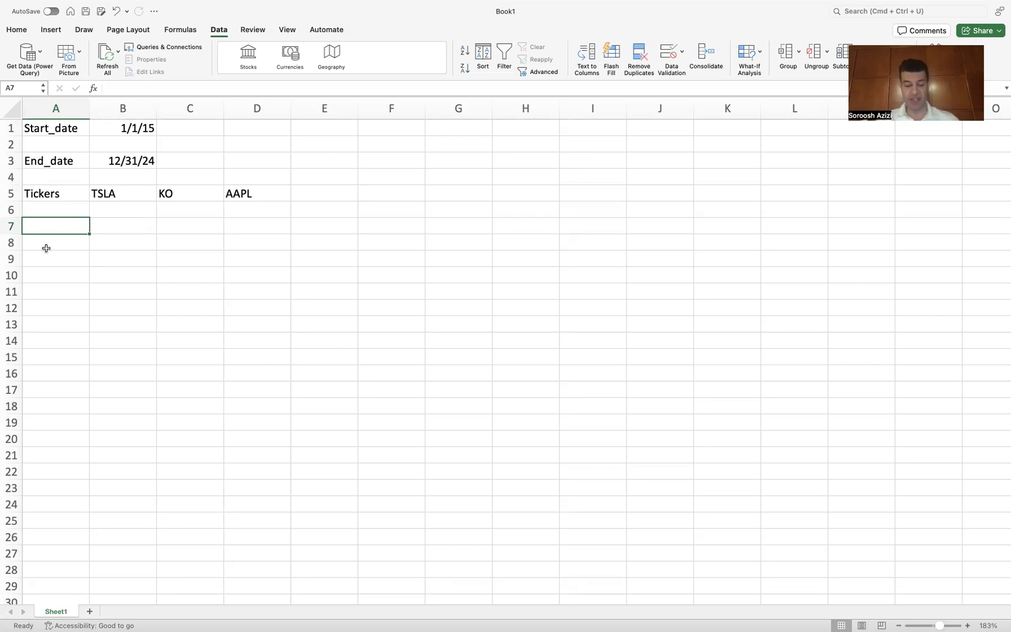
pyautogui.write('=')
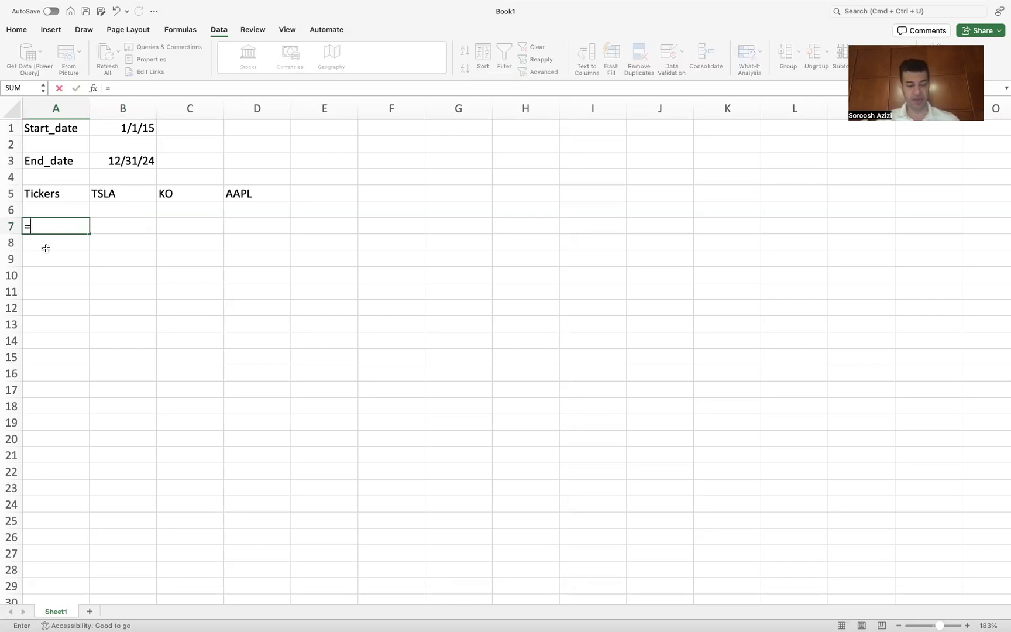
pyautogui.write('sto')
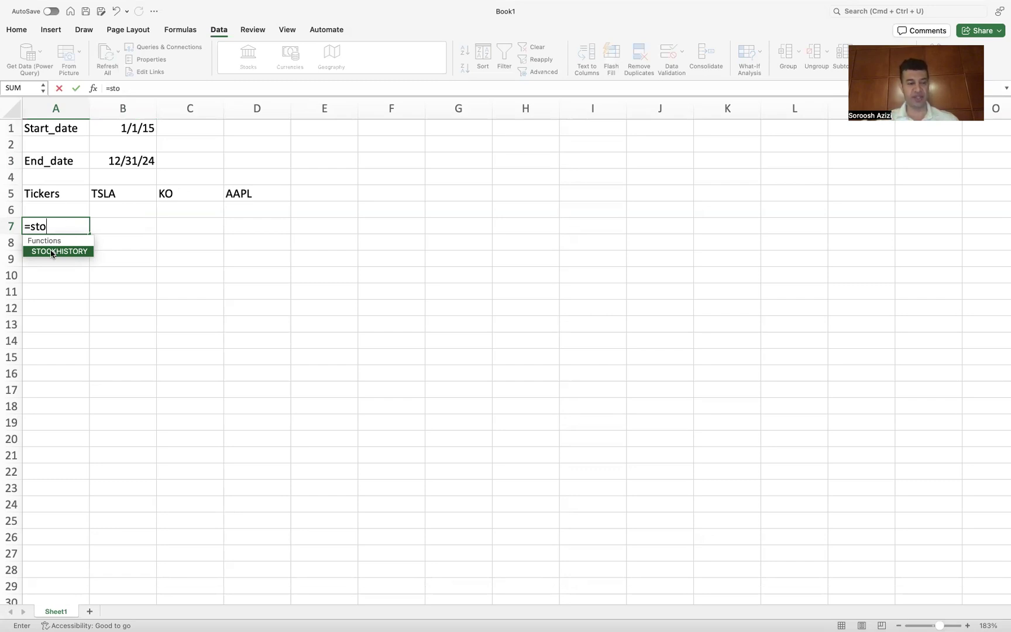
pyautogui.doubleClick(51, 251)
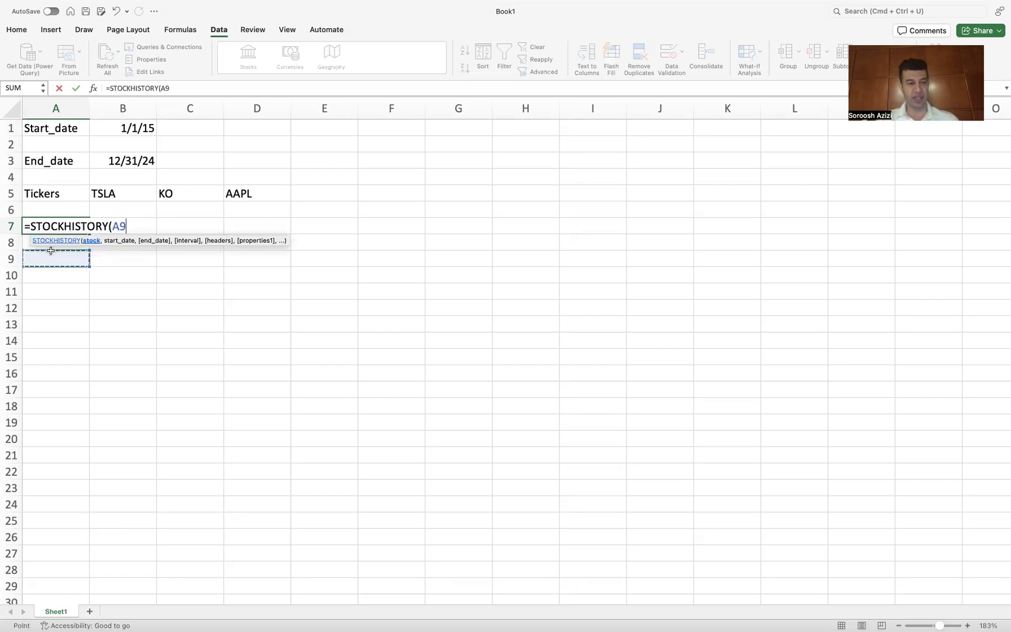
pyautogui.press('BackSpace')
pyautogui.press('BackSpace')
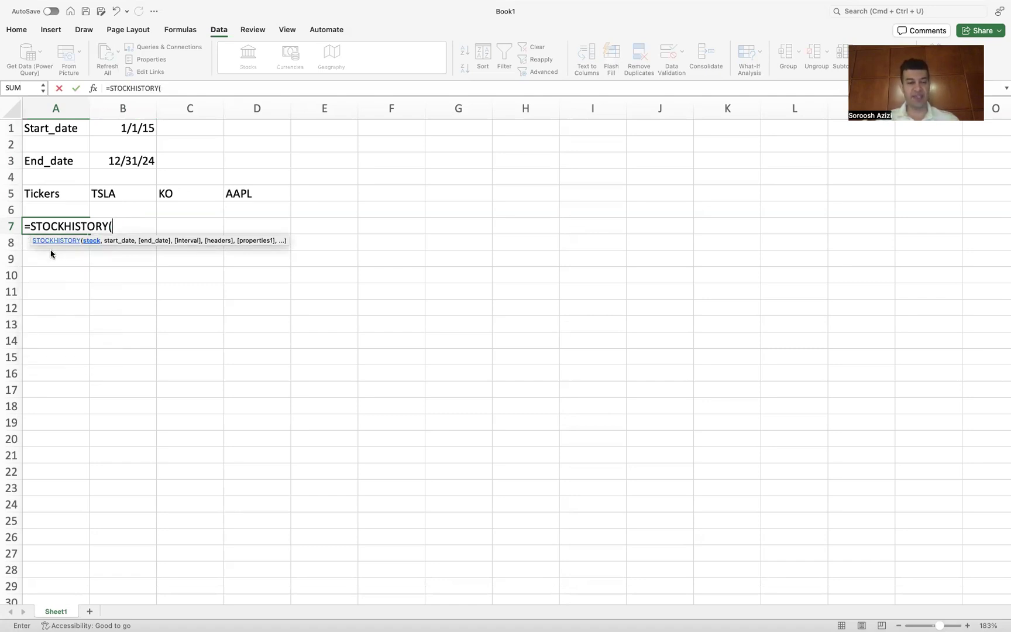
pyautogui.click(51, 253)
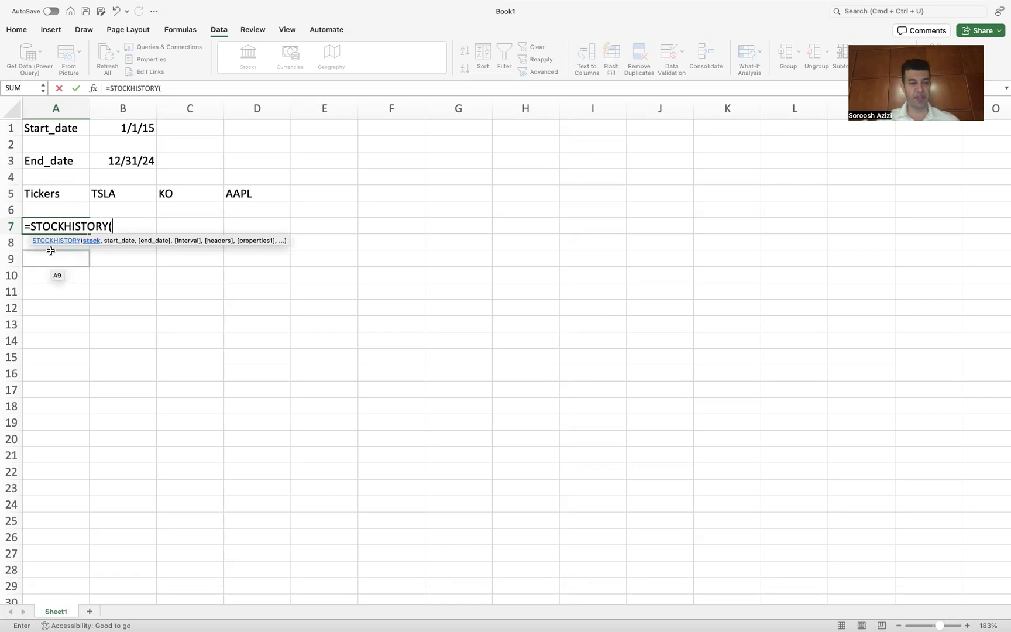
# Step: Fill in the A7 formula's stock, start date and end date arguments with cells B5, B1 and B3
pyautogui.scroll(1, 50, 251)
pyautogui.scroll(4, 51, 248)
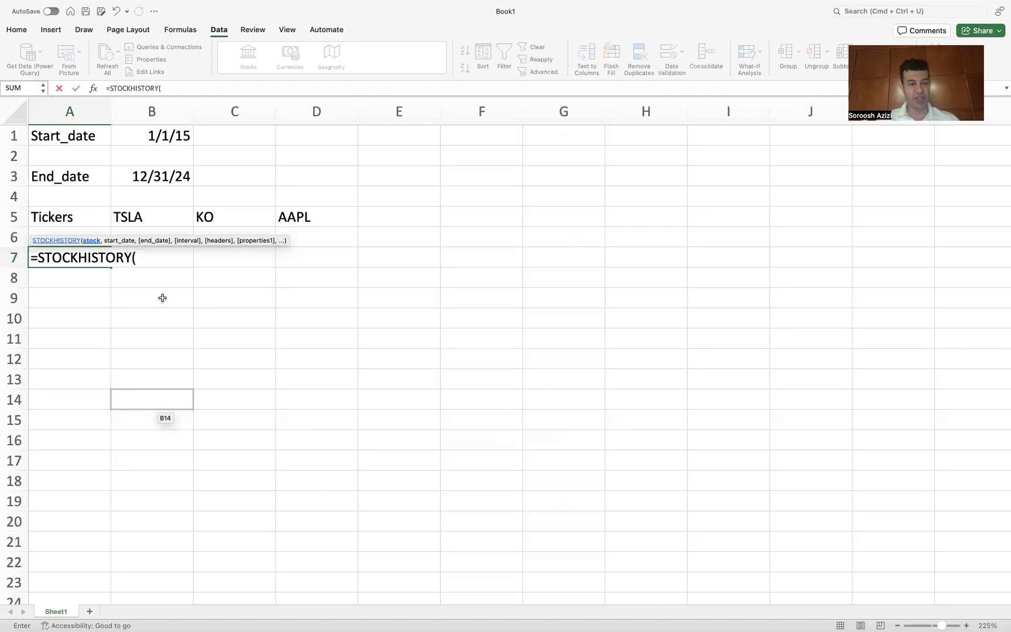
pyautogui.click(138, 218)
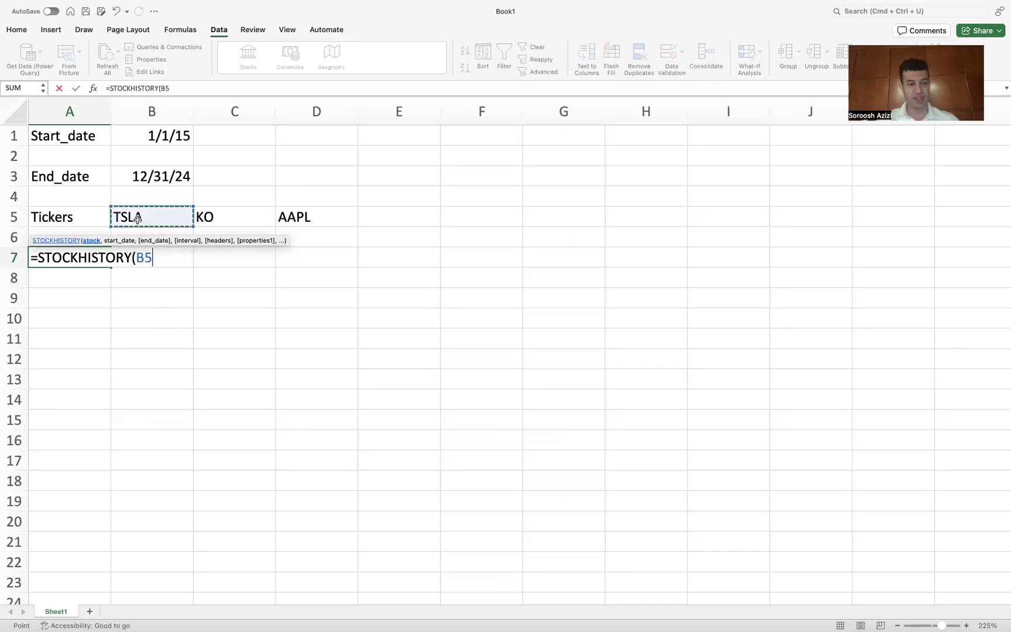
pyautogui.write(',')
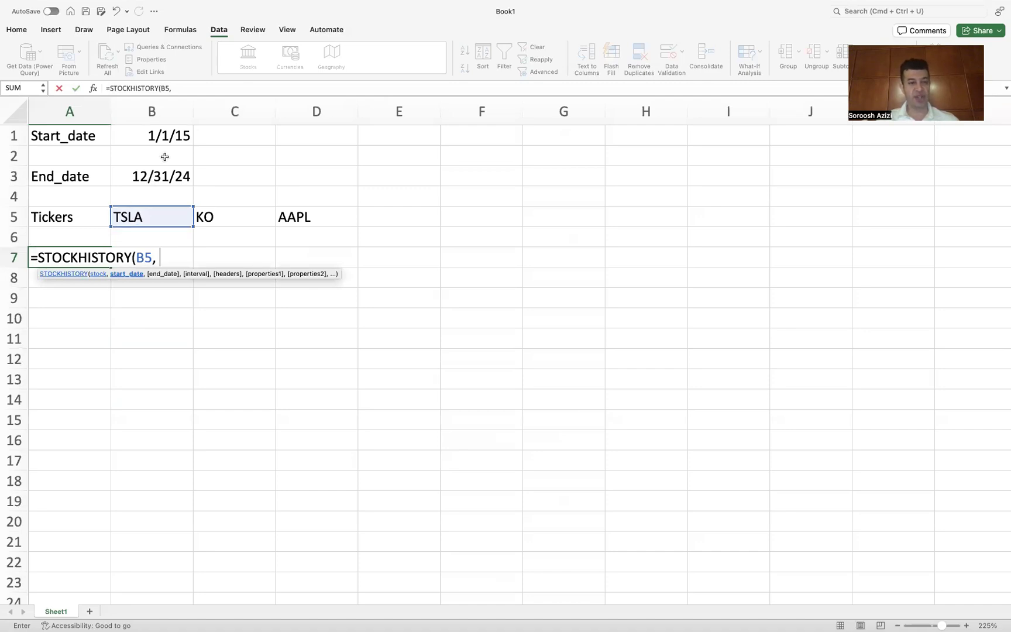
pyautogui.click(169, 134)
pyautogui.write(',')
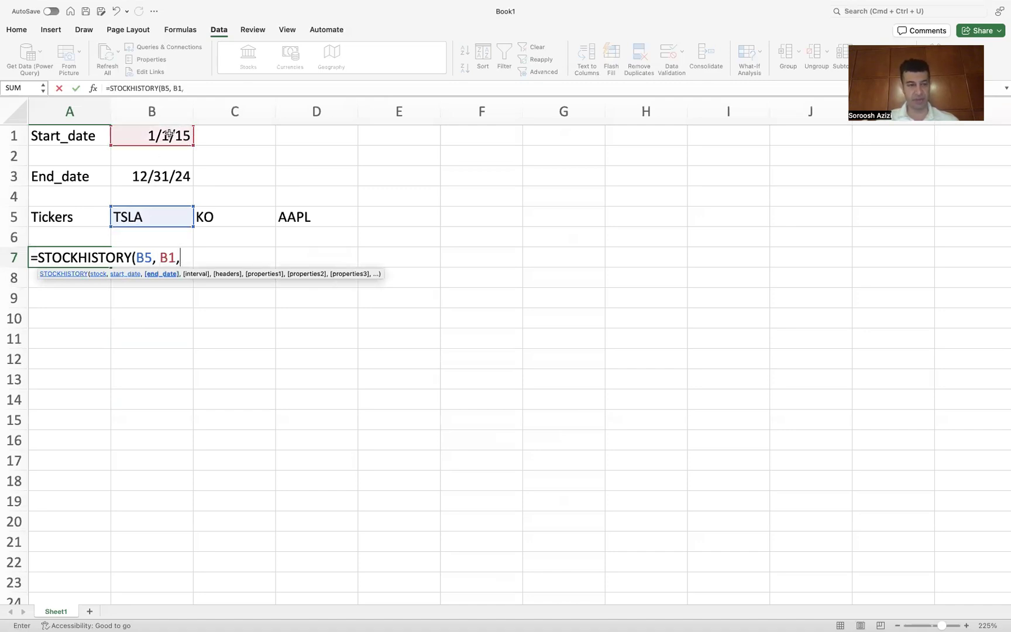
pyautogui.click(161, 176)
pyautogui.write(',')
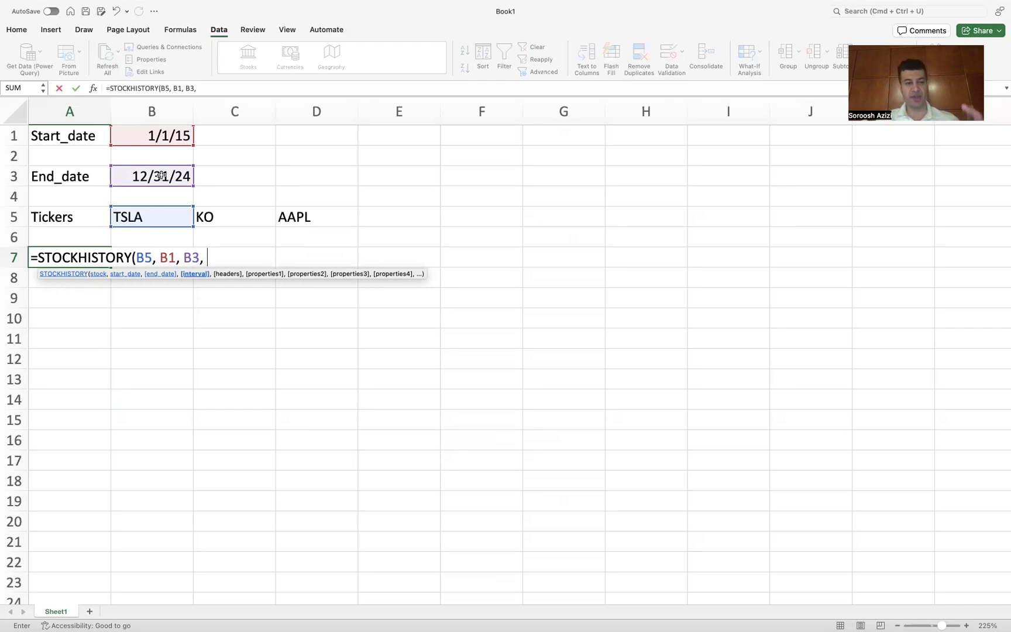
# Step: Complete the A7 formula with interval 2 (monthly), headers 1, and properties 0 and 1 (date and close), and enter it
pyautogui.write('0')
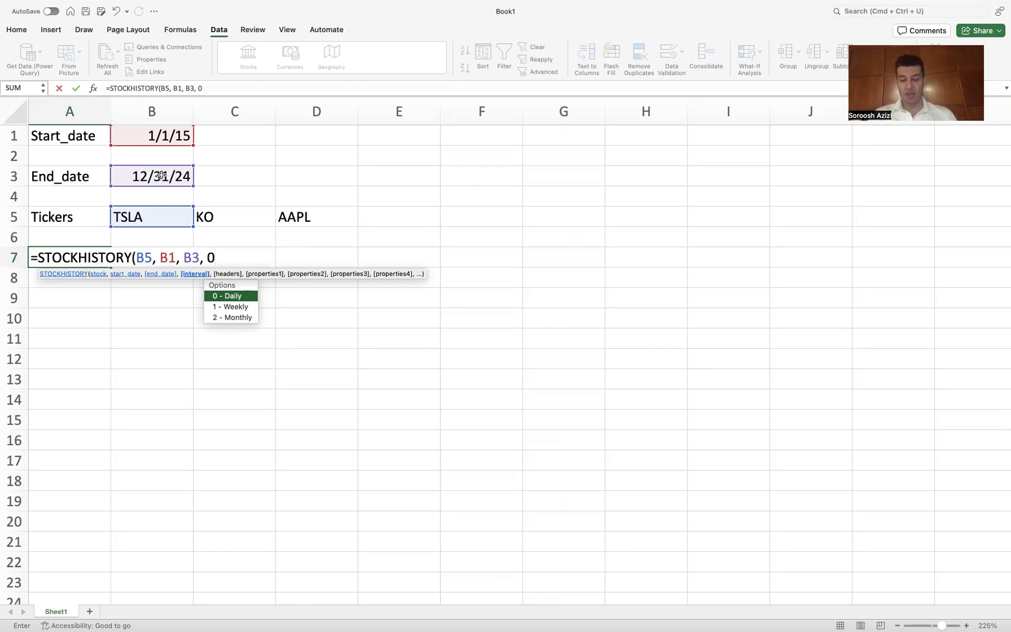
pyautogui.press('BackSpace')
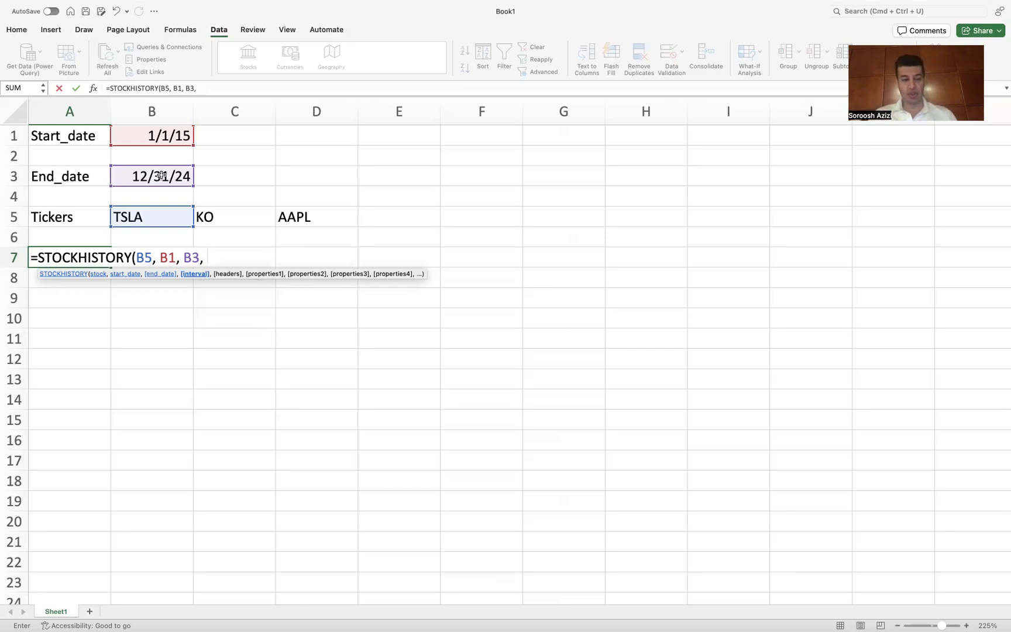
pyautogui.write('2')
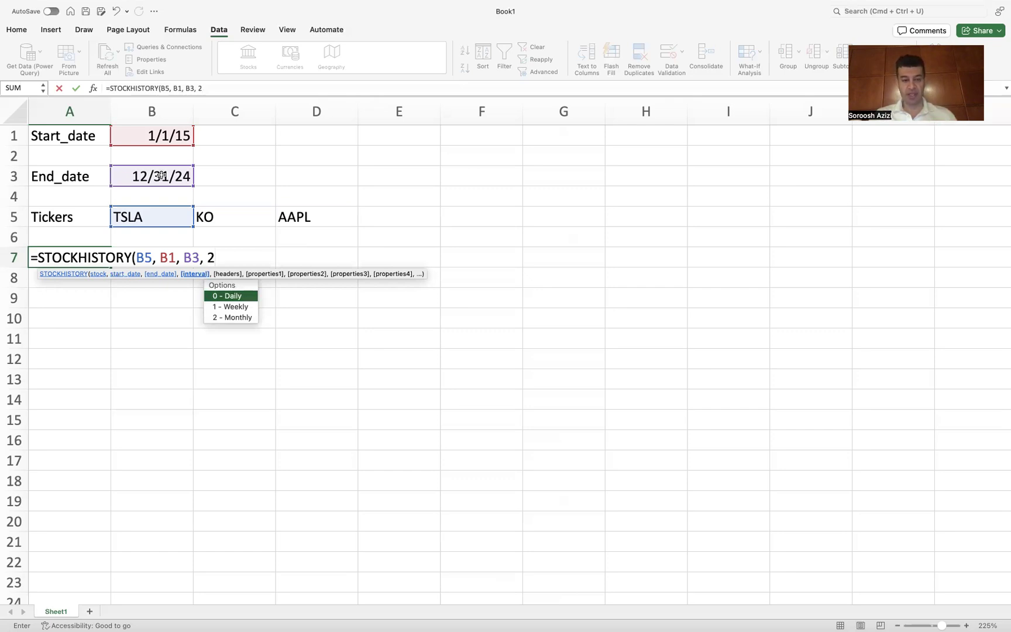
pyautogui.write(', ')
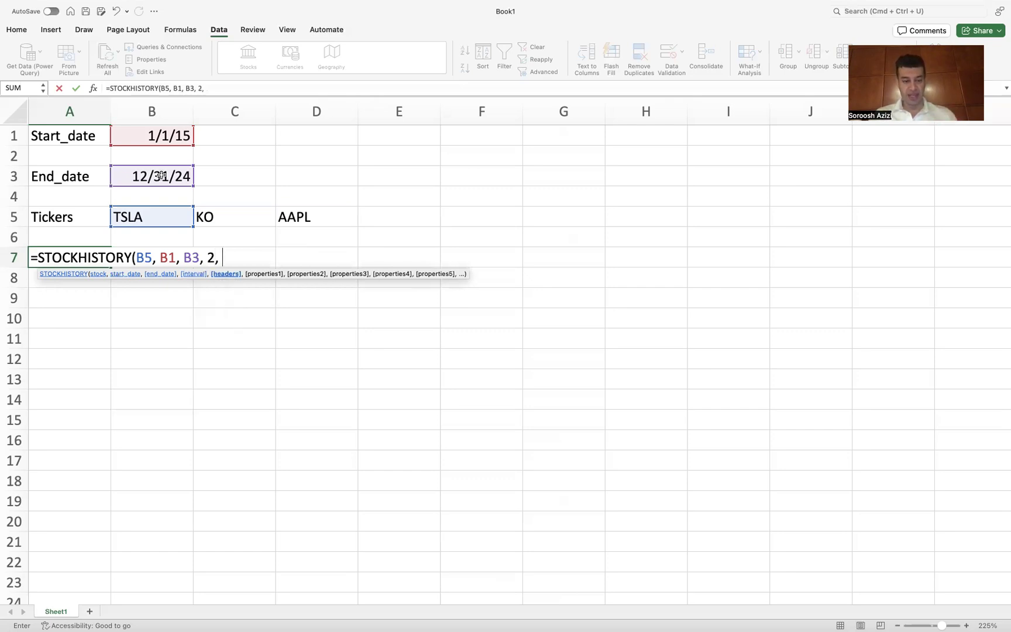
pyautogui.write('1')
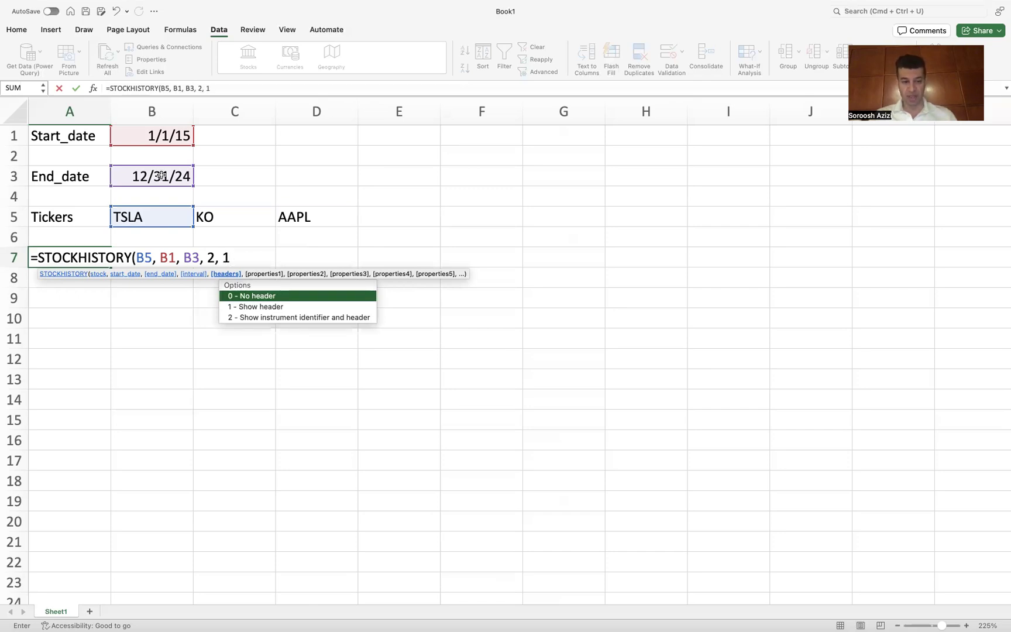
pyautogui.write(', ')
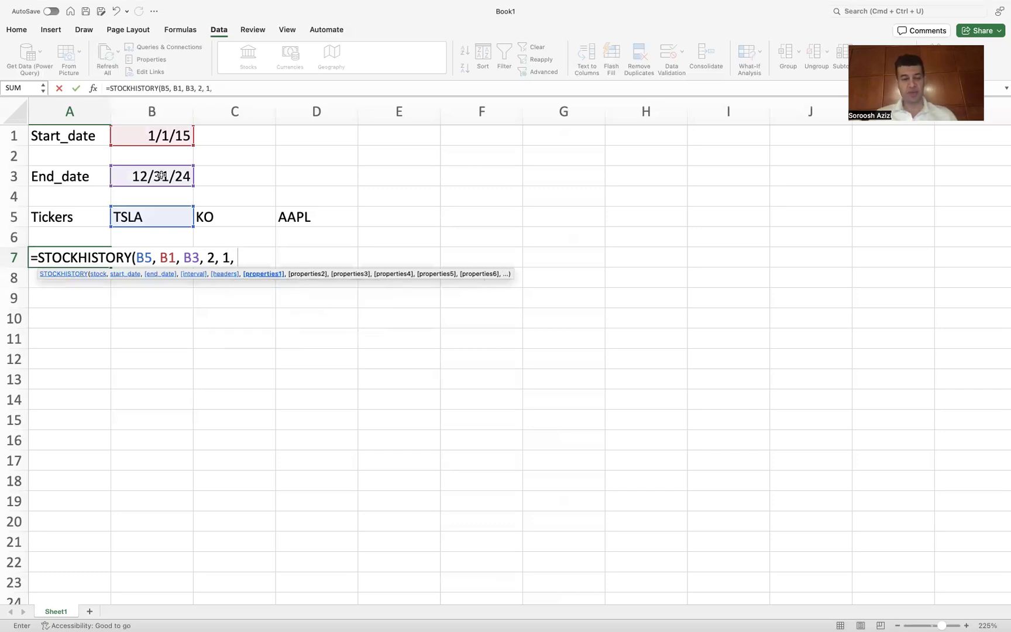
pyautogui.write('0')
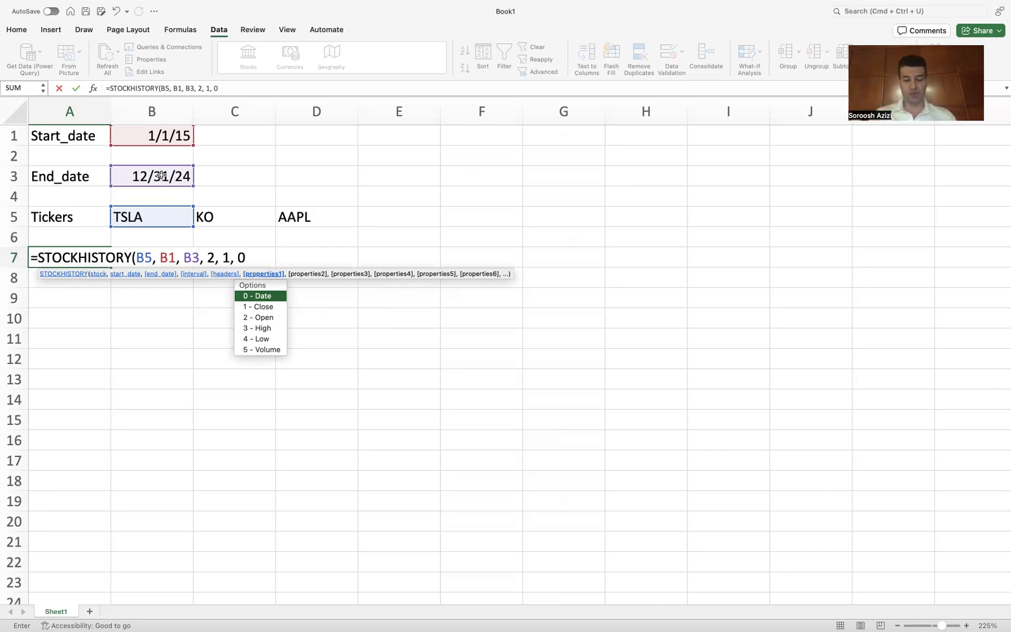
pyautogui.write(', ')
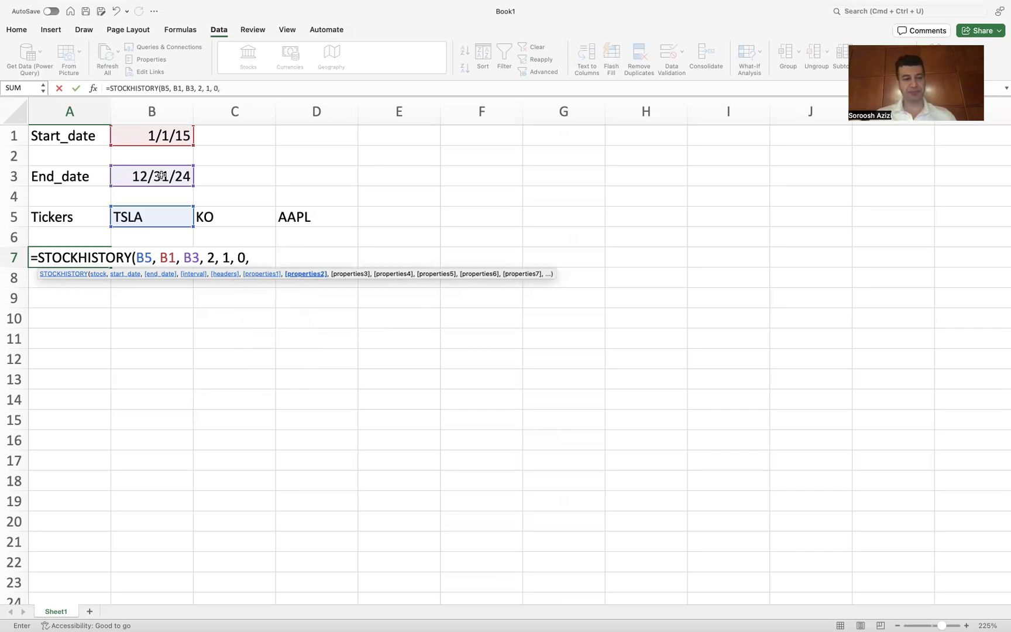
pyautogui.write('1')
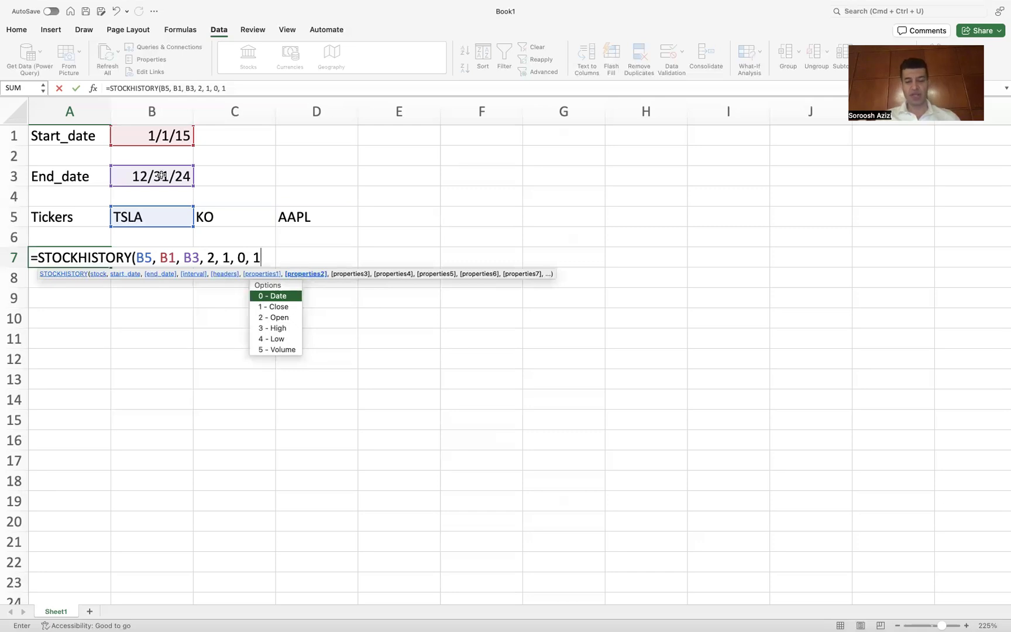
pyautogui.write(')')
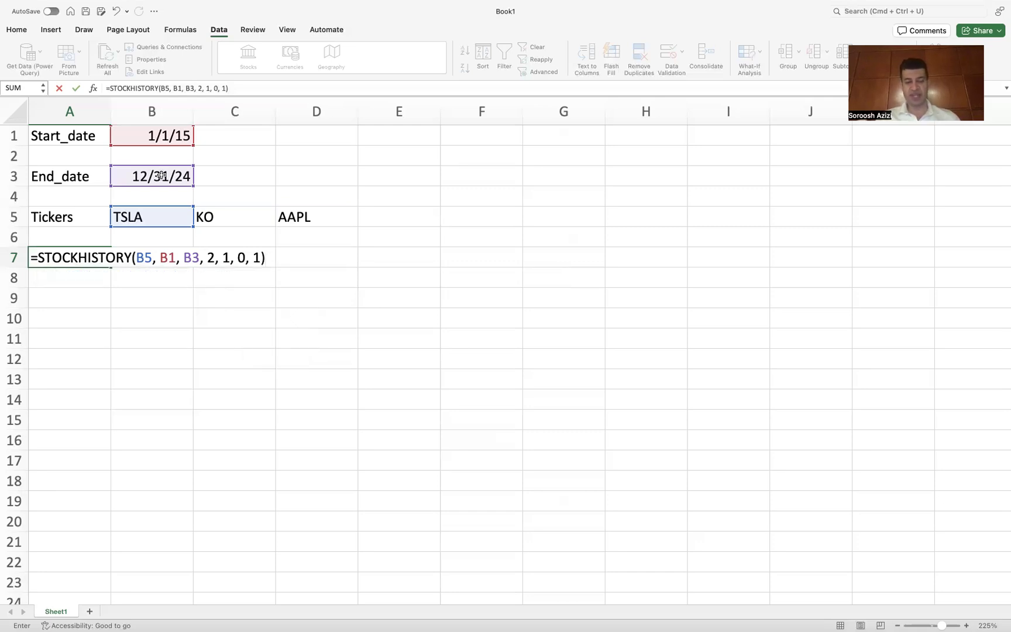
pyautogui.press('Return')
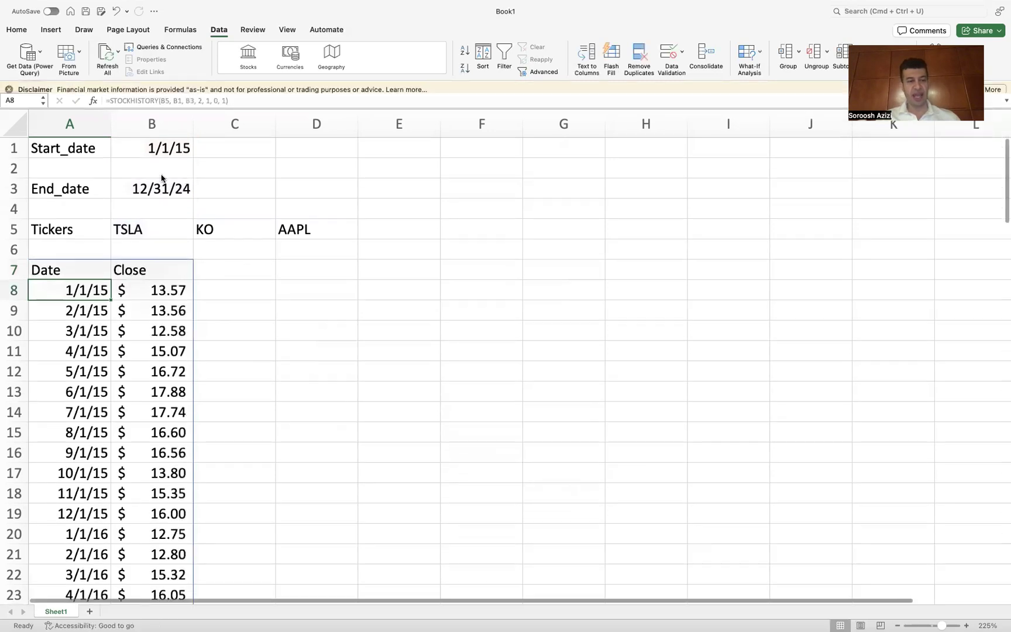
# Step: Start a STOCKHISTORY formula in cell C7 for the KO ticker
pyautogui.scroll(-5, 162, 179)
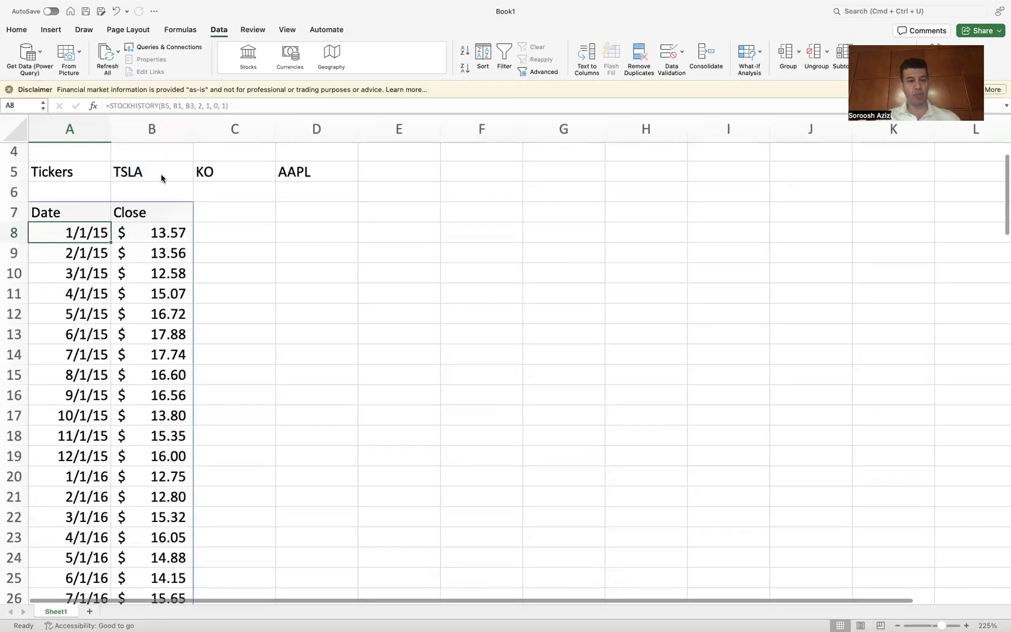
pyautogui.scroll(1, 161, 178)
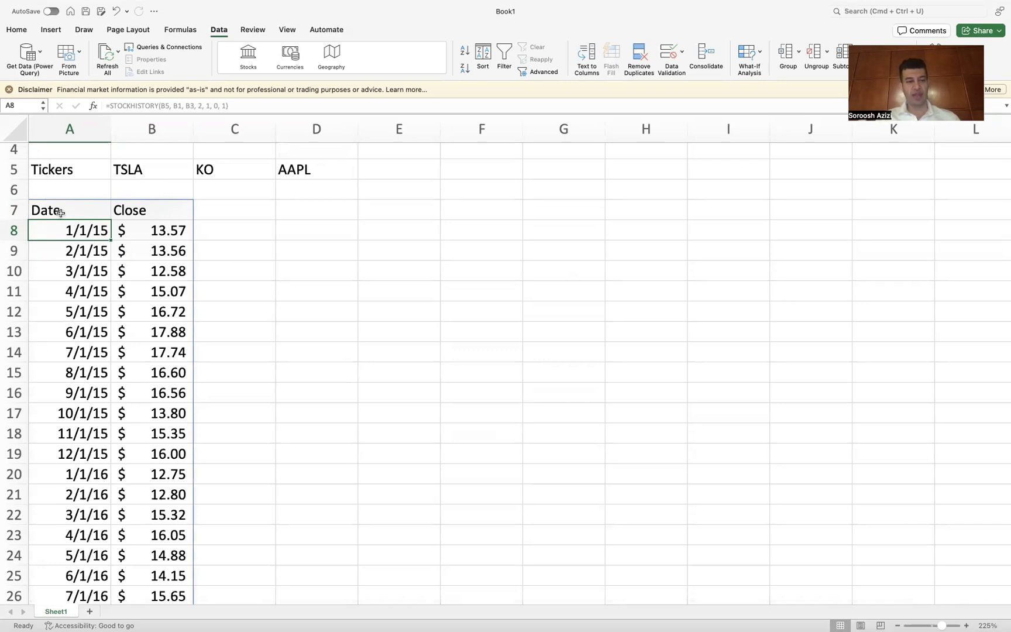
pyautogui.click(220, 209)
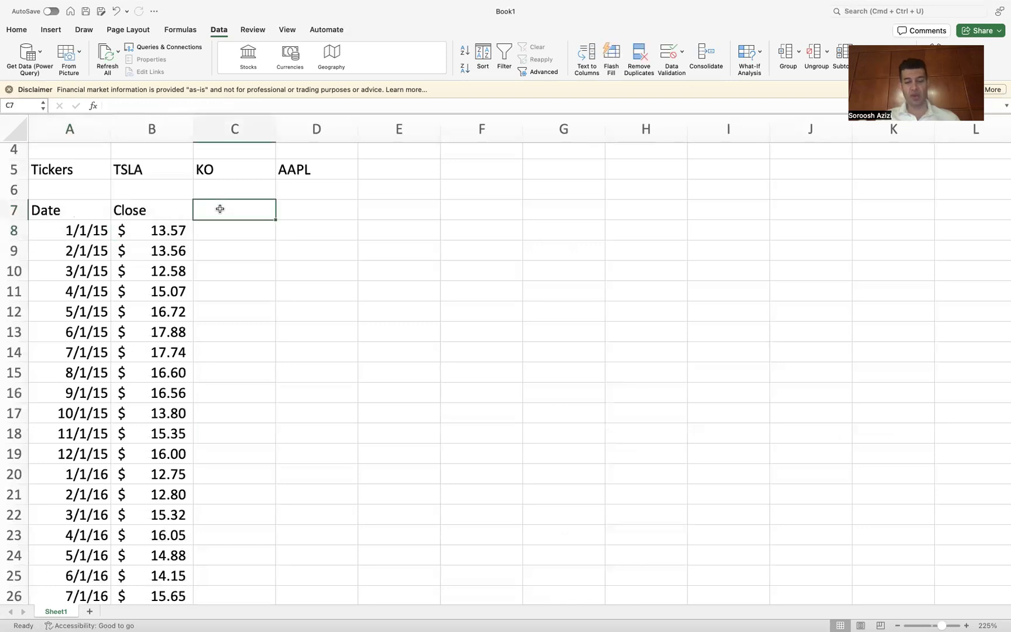
pyautogui.write('=')
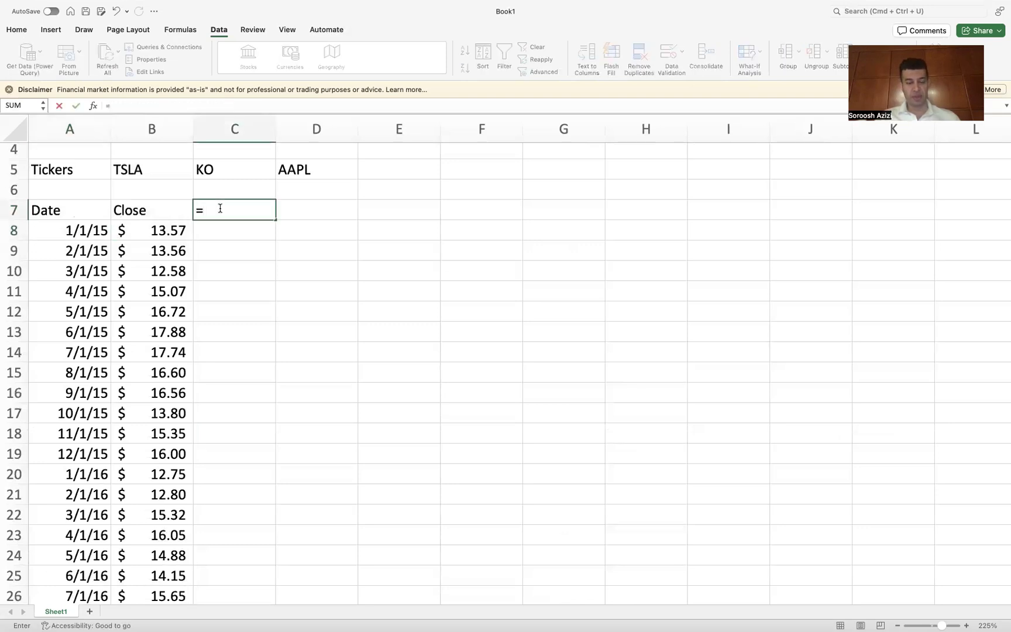
pyautogui.write('sto')
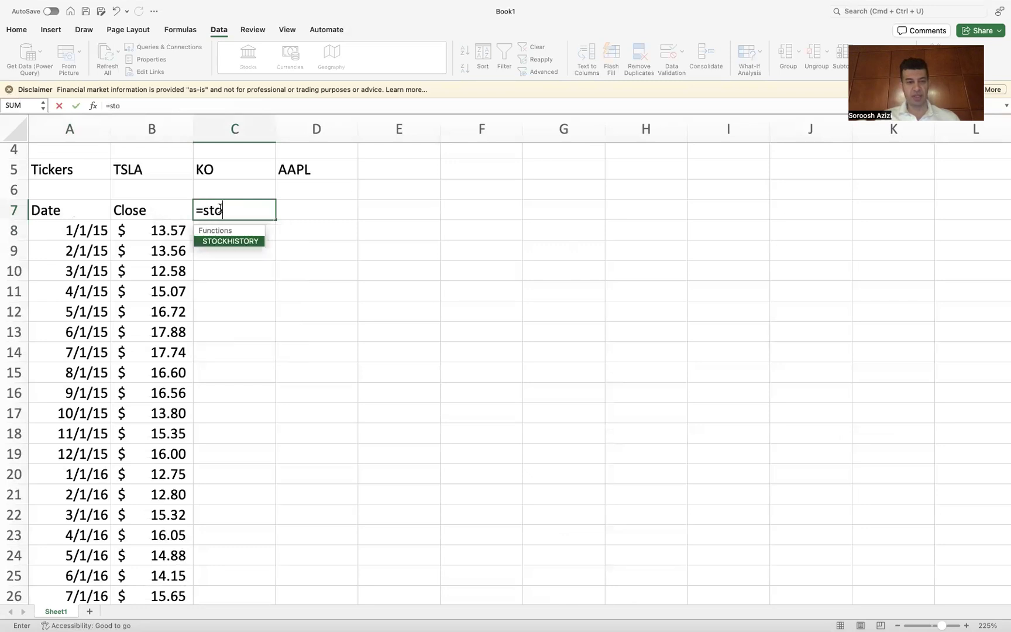
pyautogui.doubleClick(231, 242)
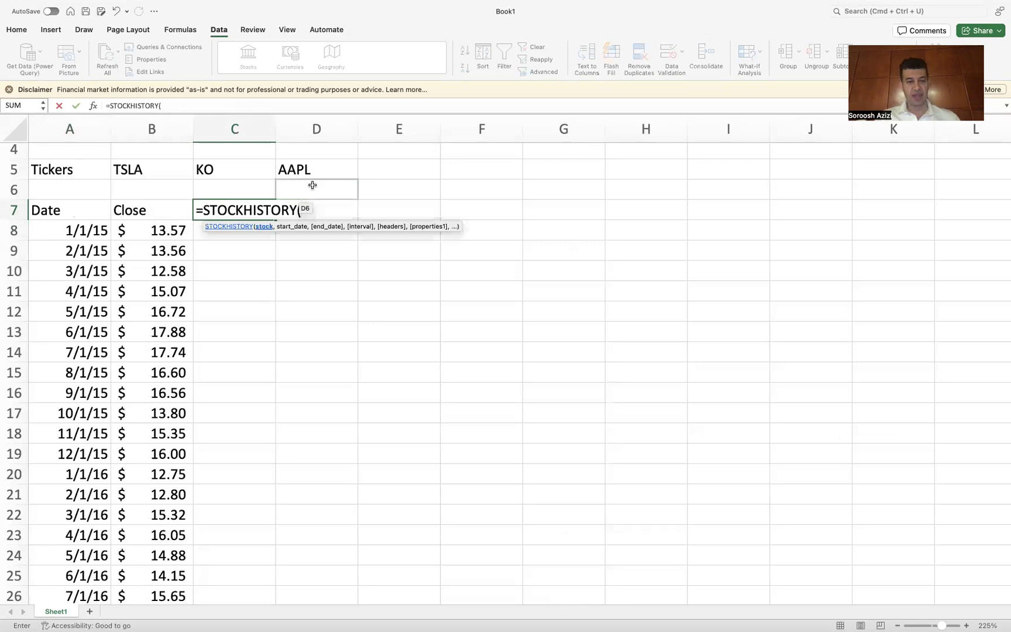
# Step: Fill in the C7 formula's stock, start date and end date arguments with cells C5, B1 and B3
pyautogui.scroll(3, 313, 185)
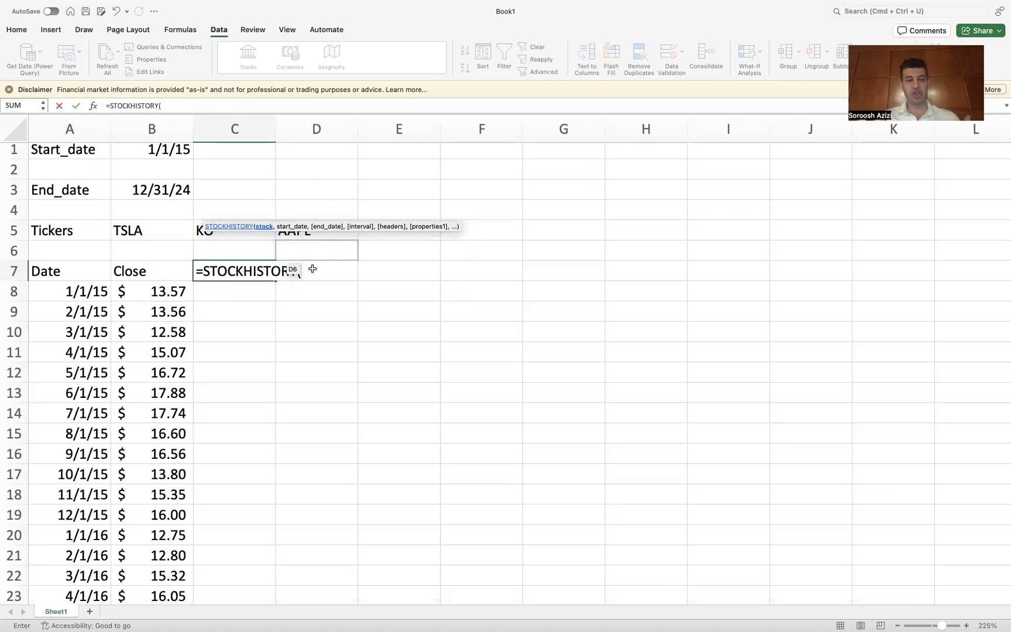
pyautogui.click(211, 233)
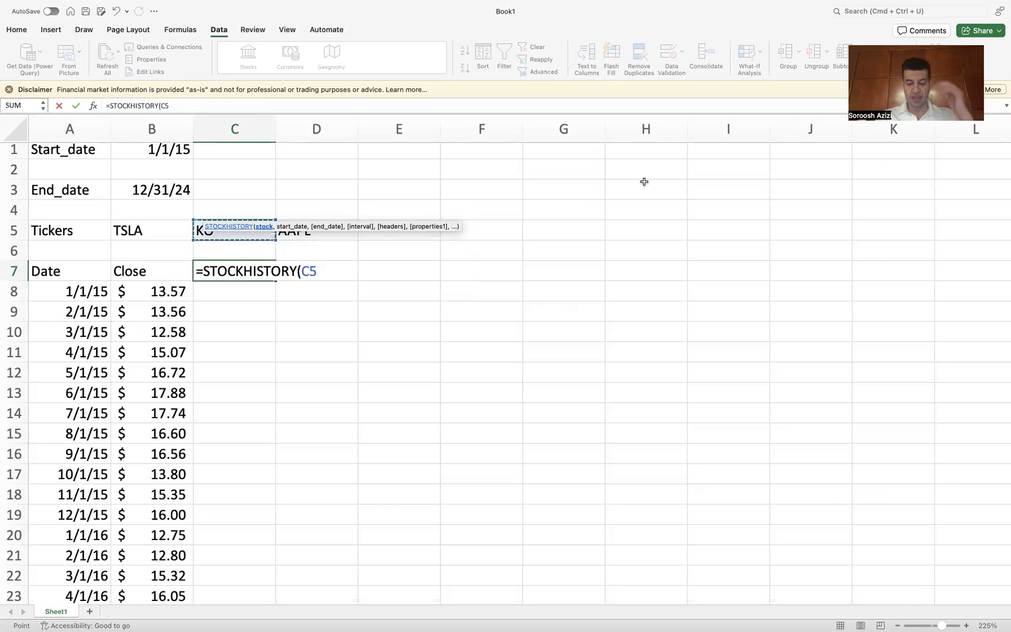
pyautogui.write(',')
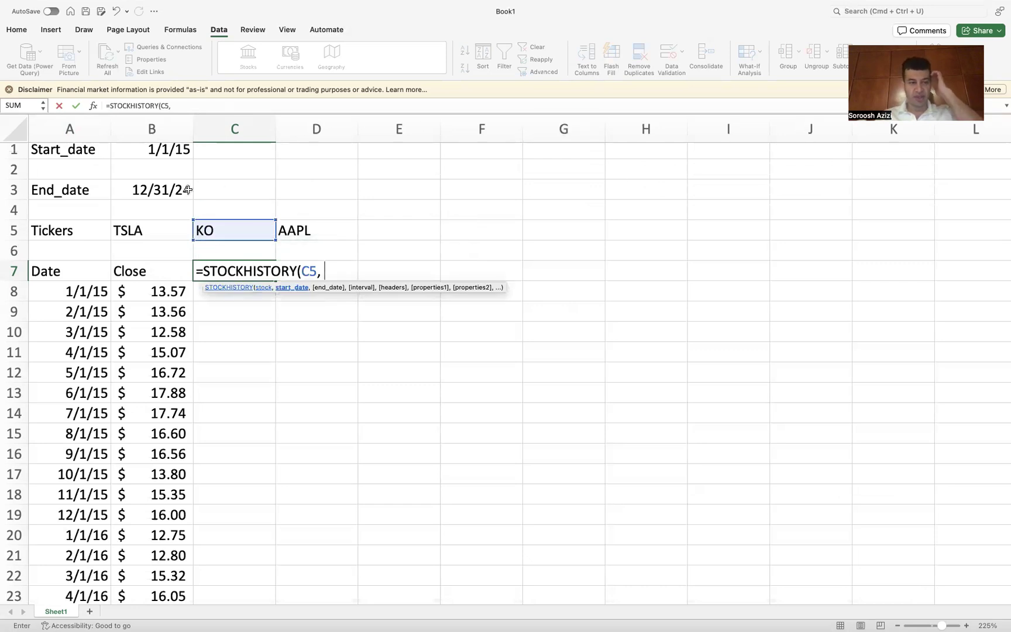
pyautogui.scroll(1, 188, 191)
pyautogui.click(160, 154)
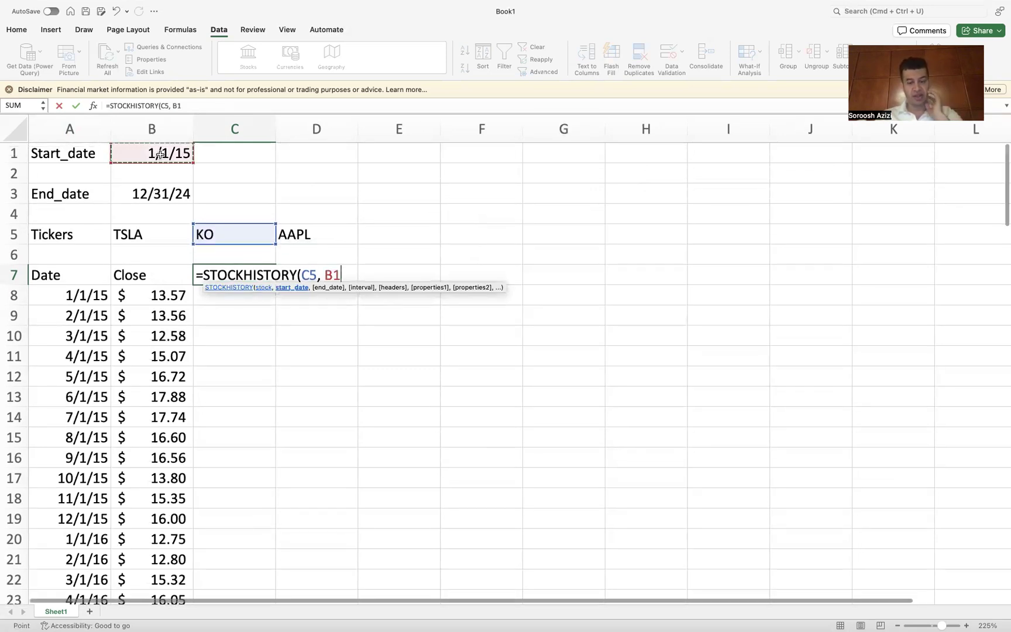
pyautogui.write(',')
pyautogui.click(143, 194)
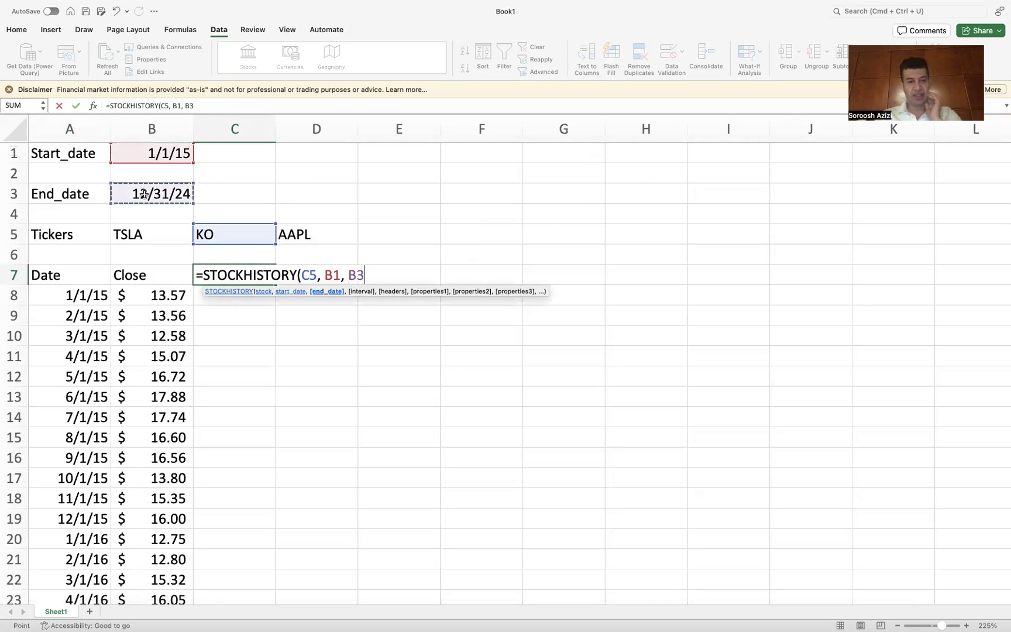
pyautogui.write(', ')
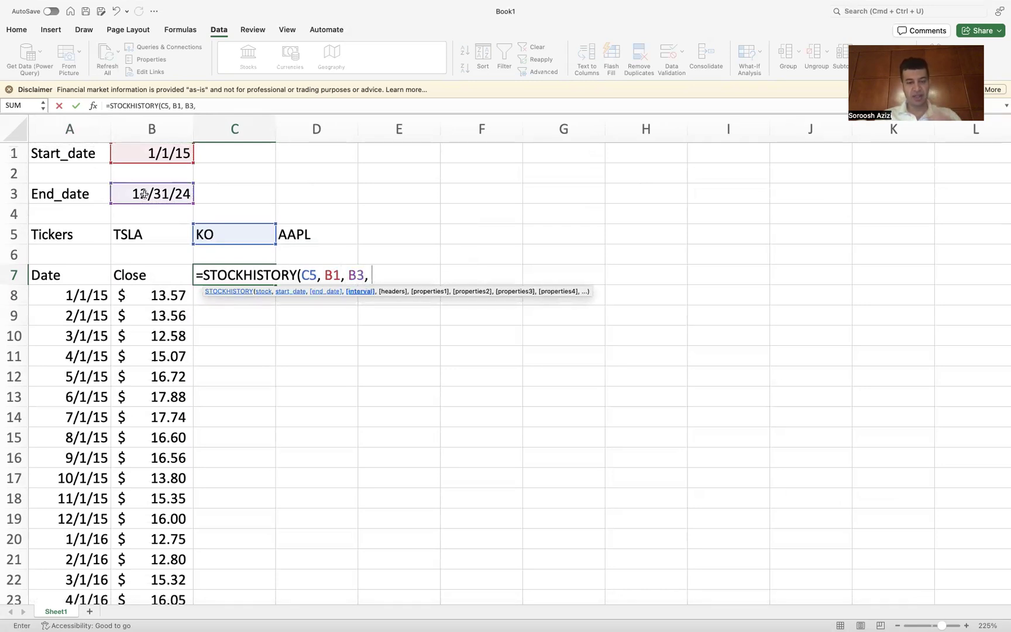
pyautogui.write('2')
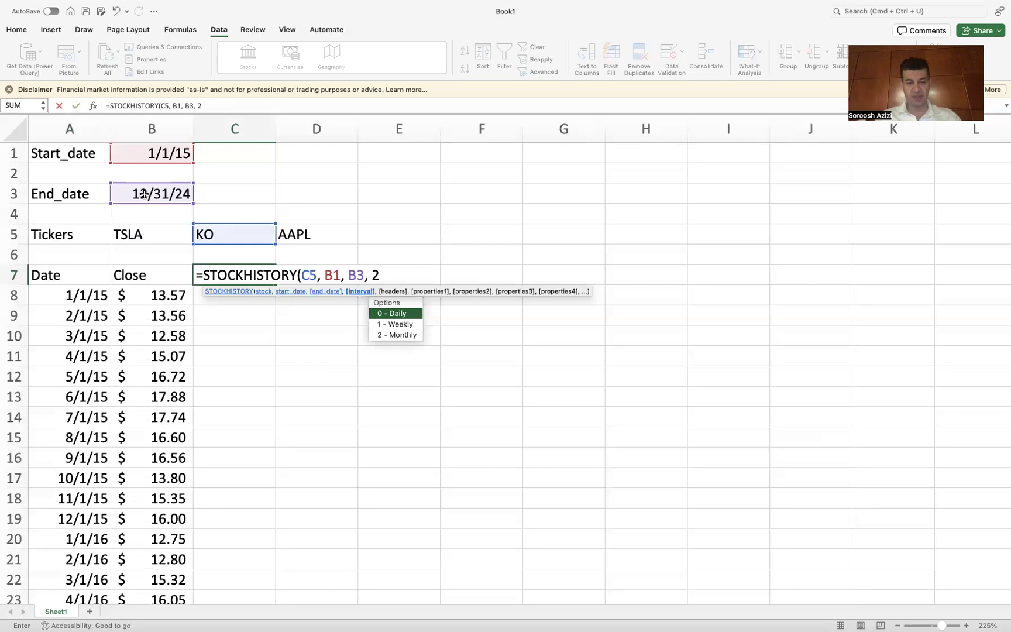
pyautogui.write(', ')
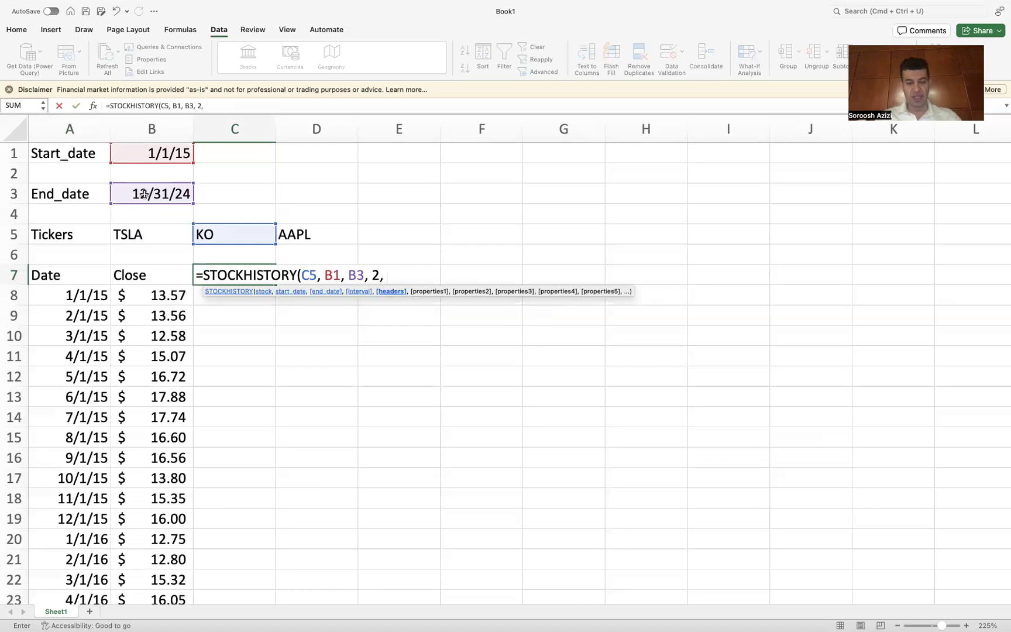
pyautogui.write('1')
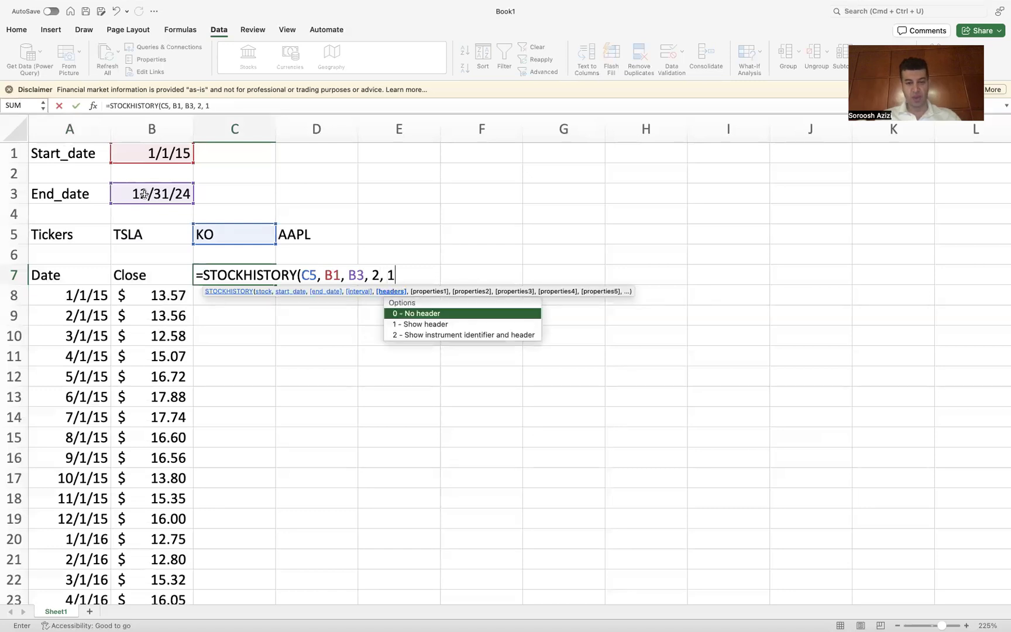
pyautogui.write(',')
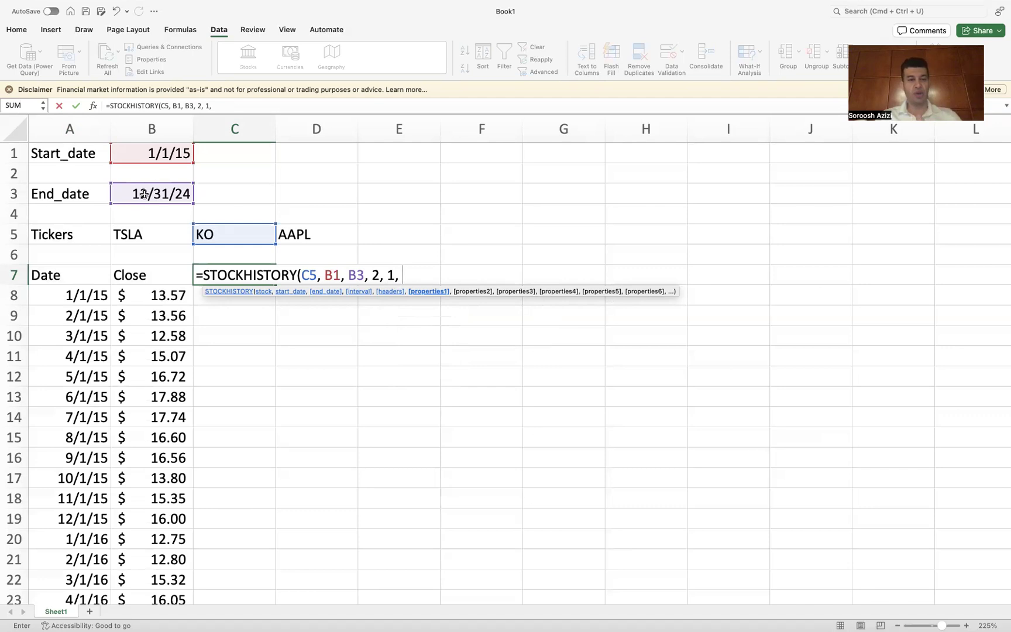
# Step: Complete the C7 formula with interval 2, headers 1 and property 1 (close), and enter it
pyautogui.write('1')
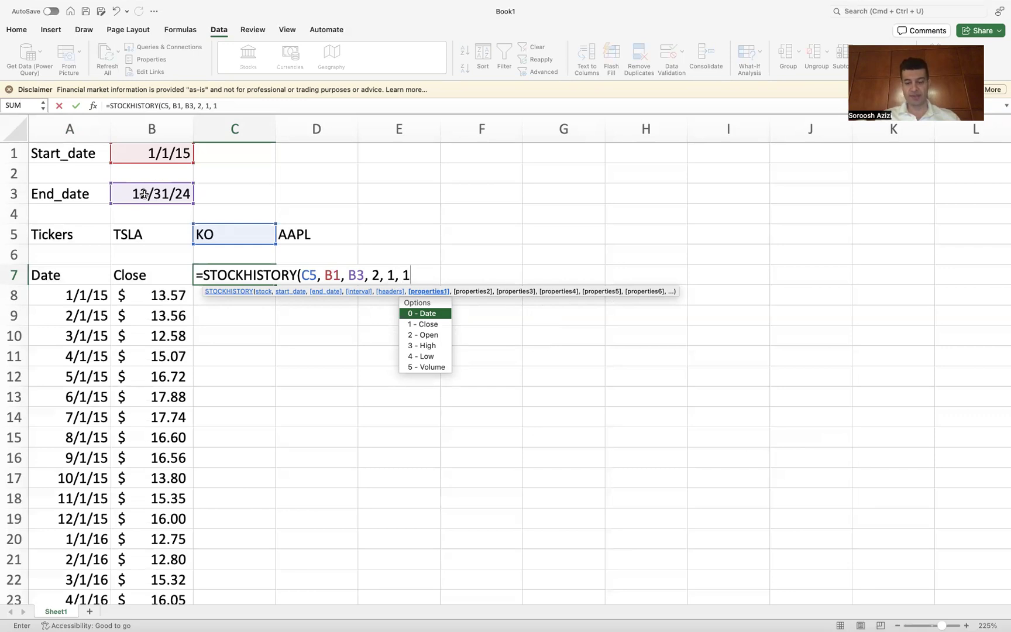
pyautogui.write(')')
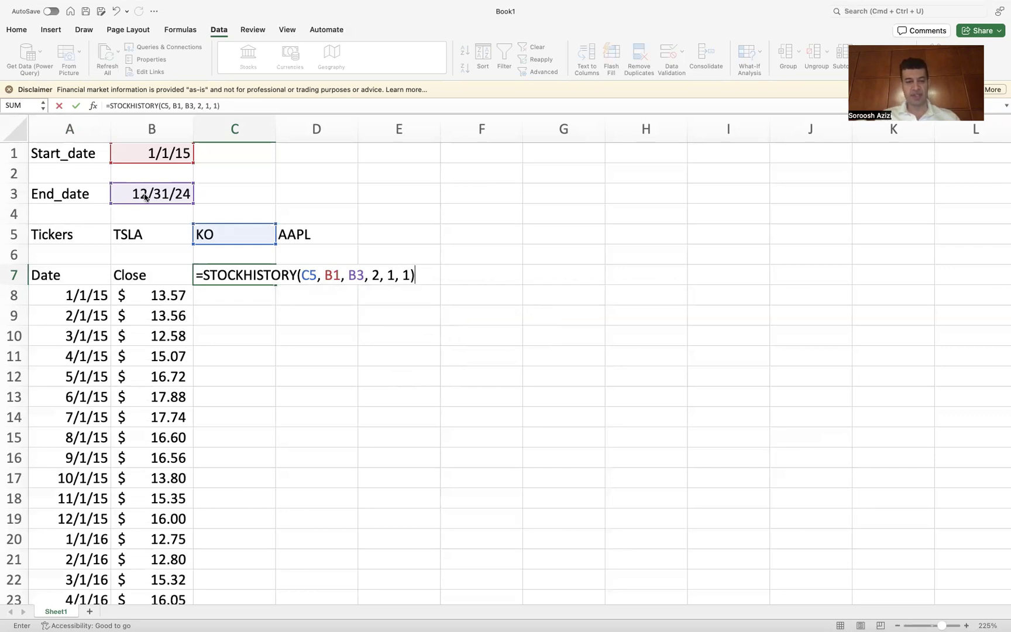
pyautogui.press('Return')
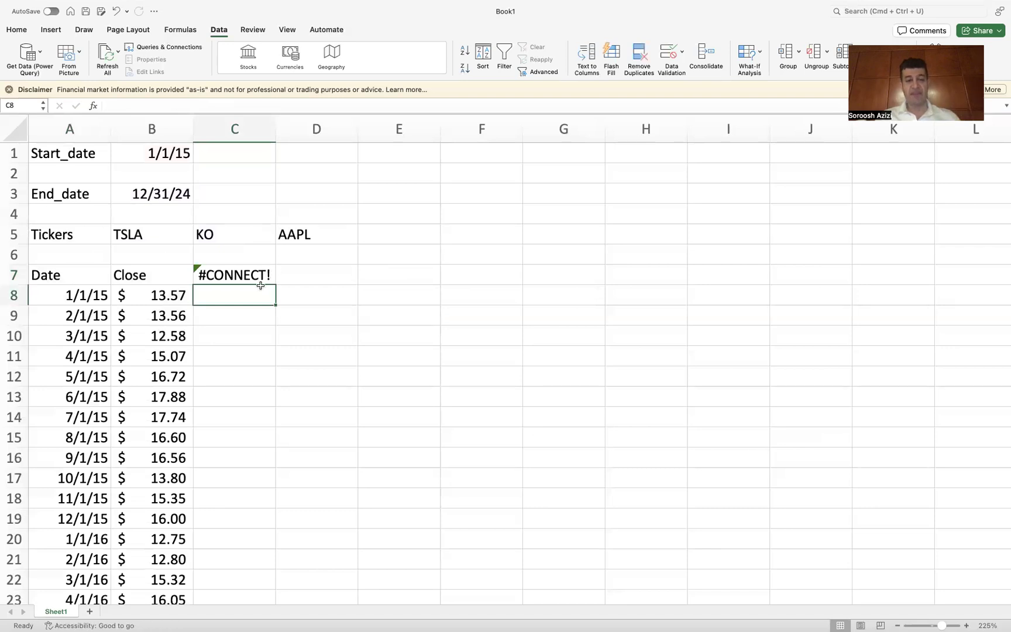
# Step: Try re-entering the C7 KO formula several times to retry its stock data connection
pyautogui.doubleClick(248, 269)
pyautogui.press('Escape')
pyautogui.doubleClick(252, 275)
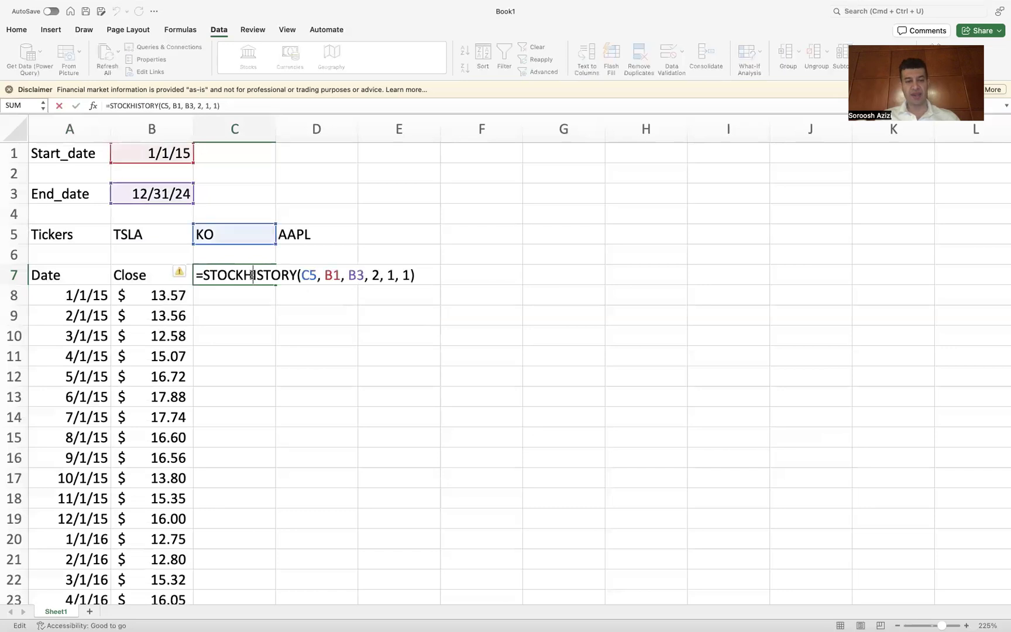
pyautogui.press('Return')
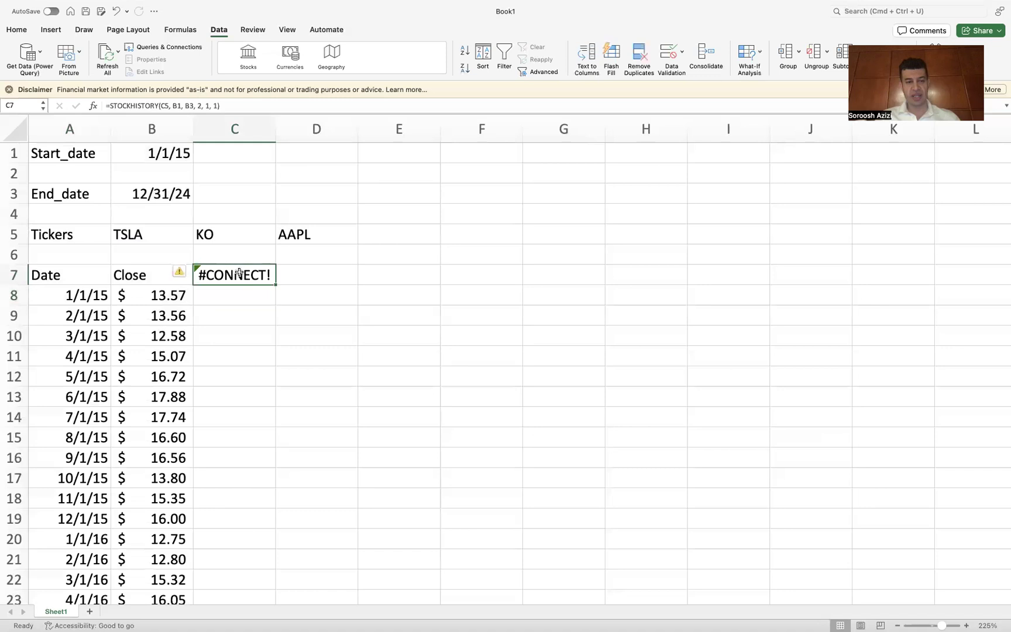
pyautogui.doubleClick(240, 276)
pyautogui.press('Return')
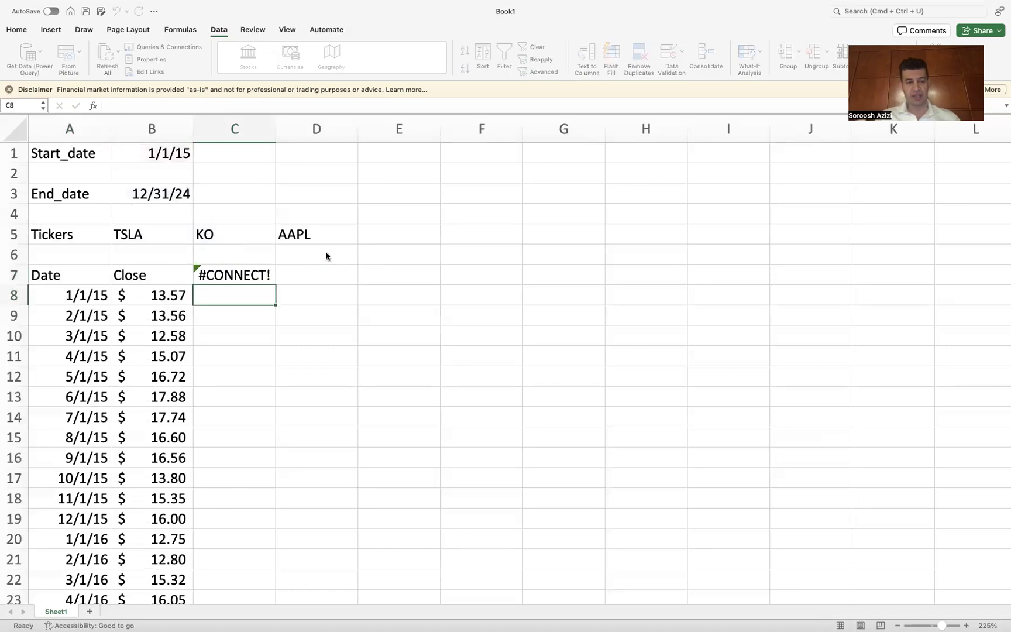
pyautogui.doubleClick(264, 275)
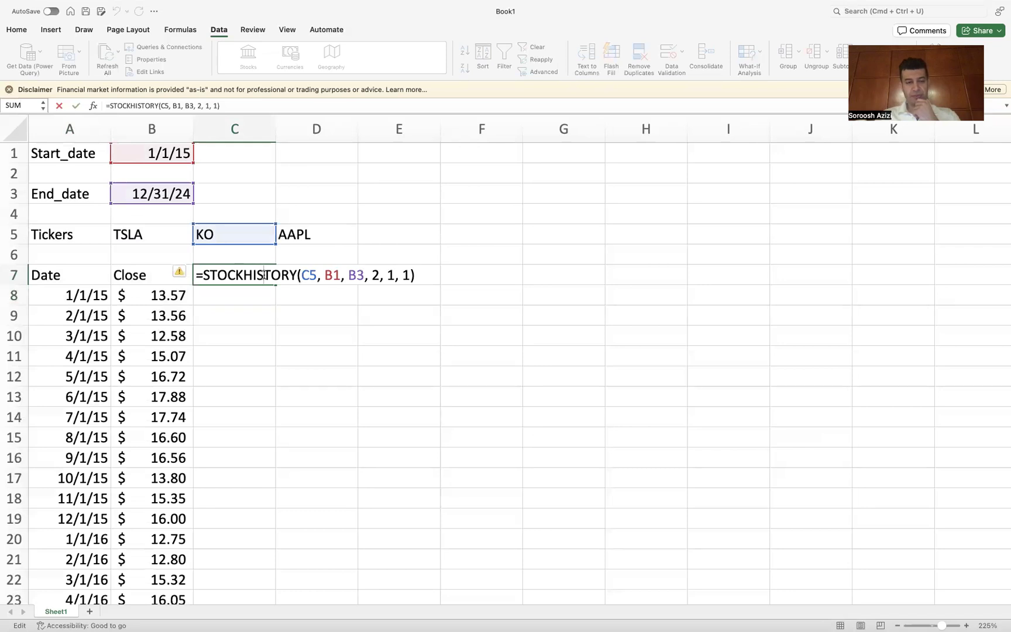
pyautogui.press('Return')
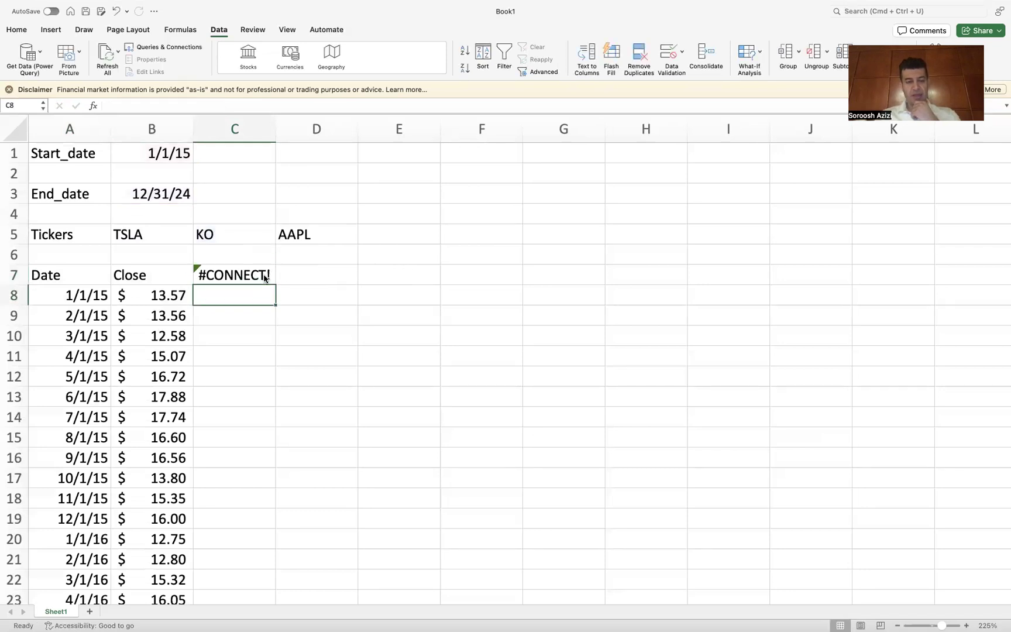
pyautogui.doubleClick(258, 273)
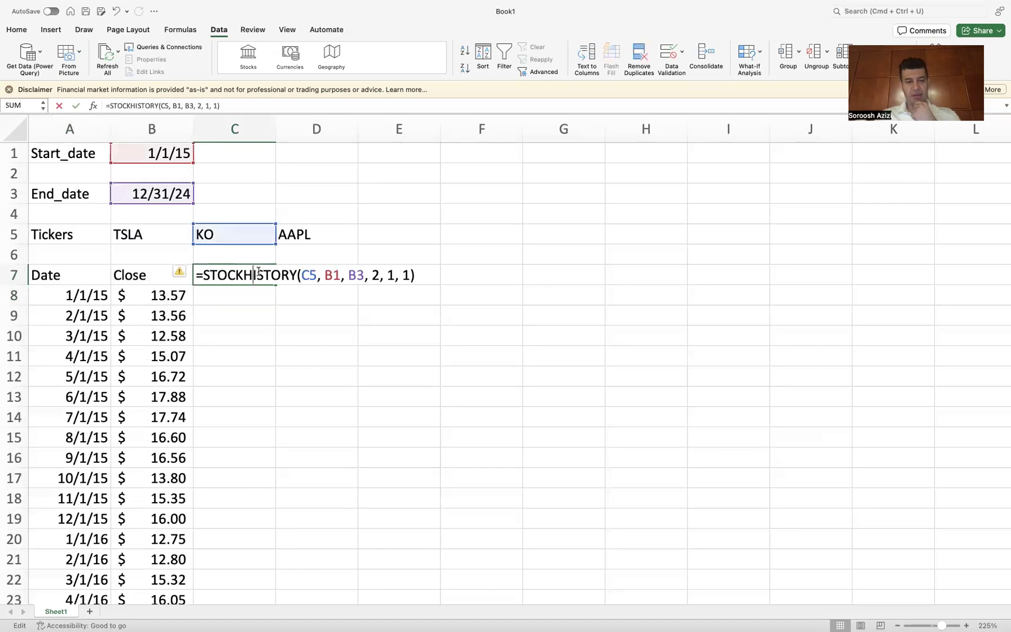
pyautogui.press('Return')
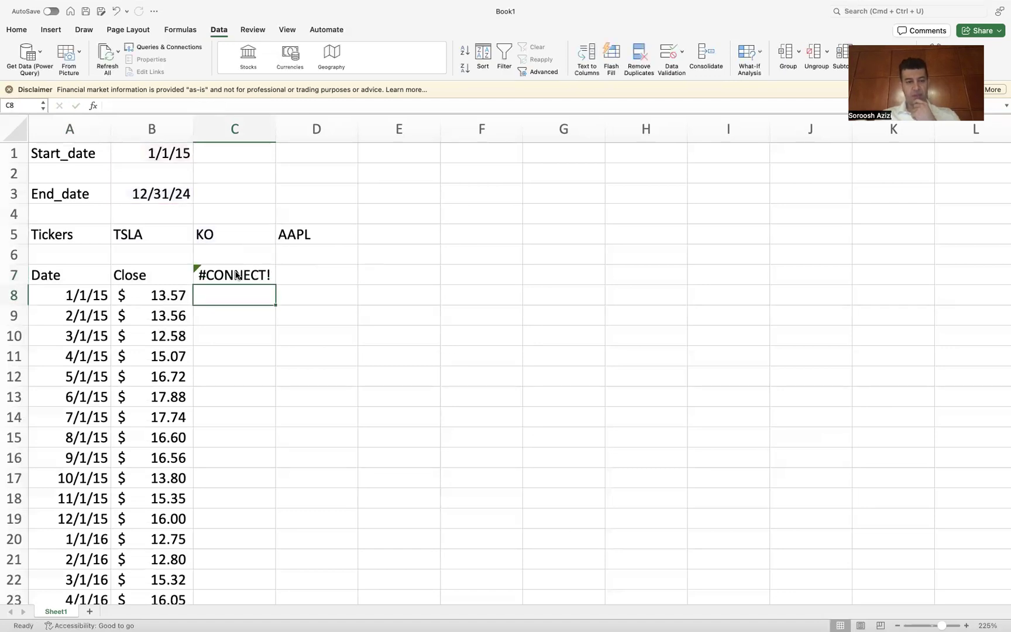
pyautogui.moveTo(323, 3)
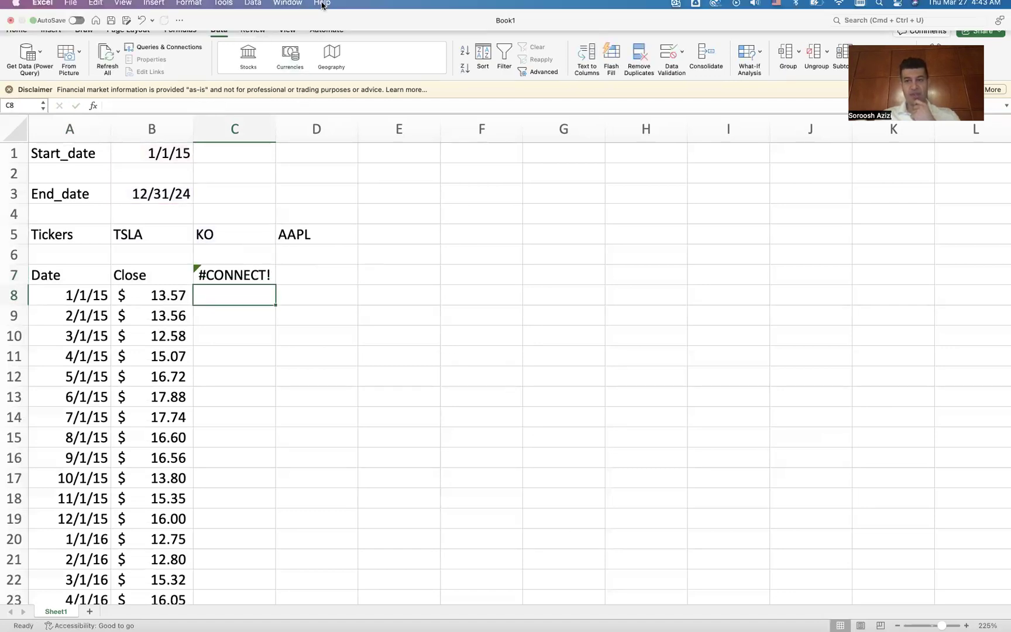
pyautogui.doubleClick(236, 275)
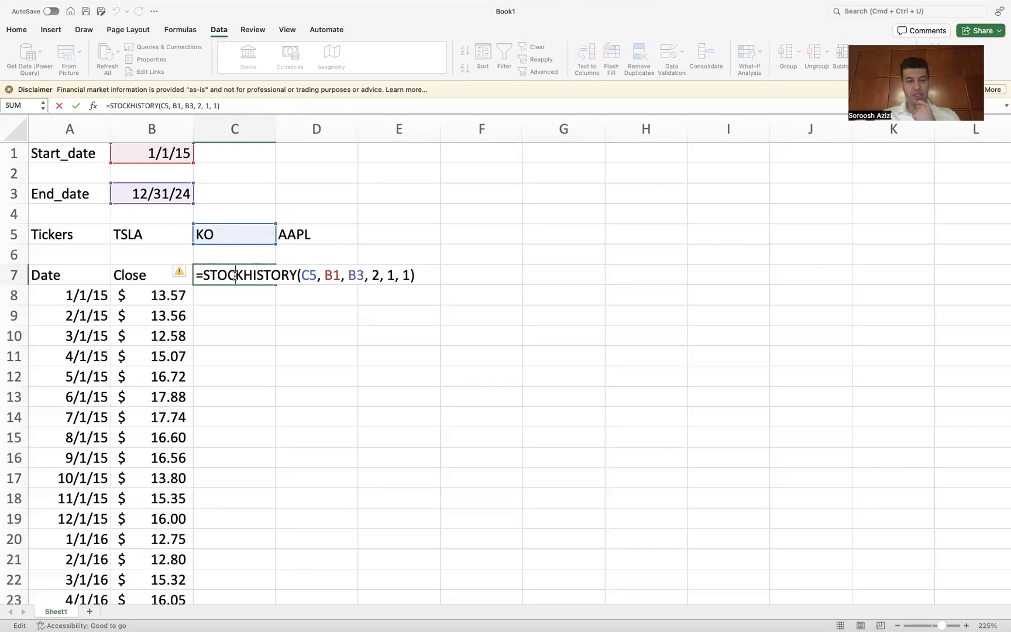
pyautogui.press('Return')
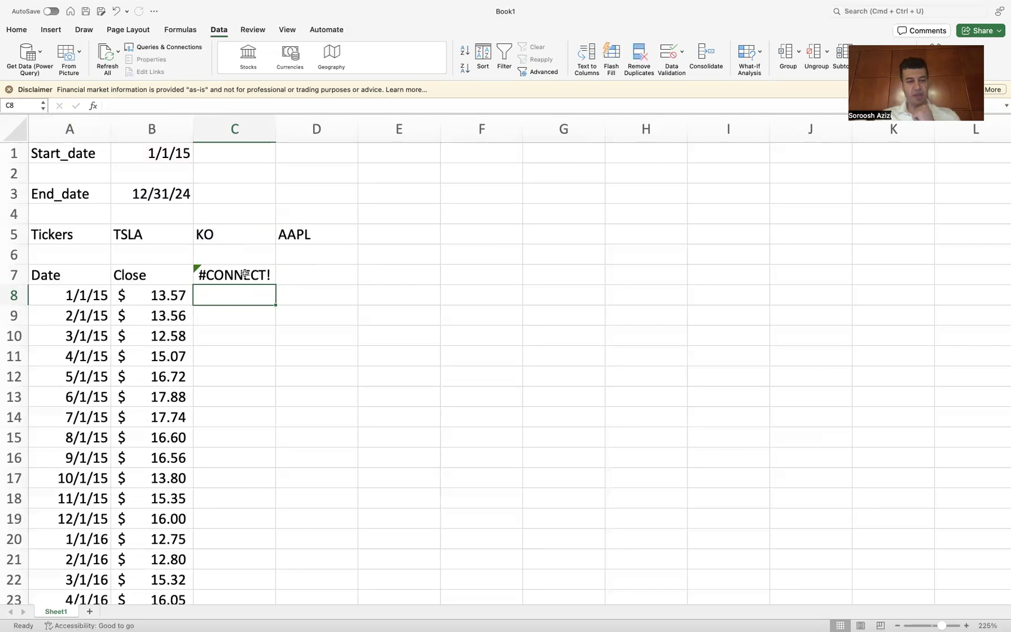
pyautogui.doubleClick(255, 275)
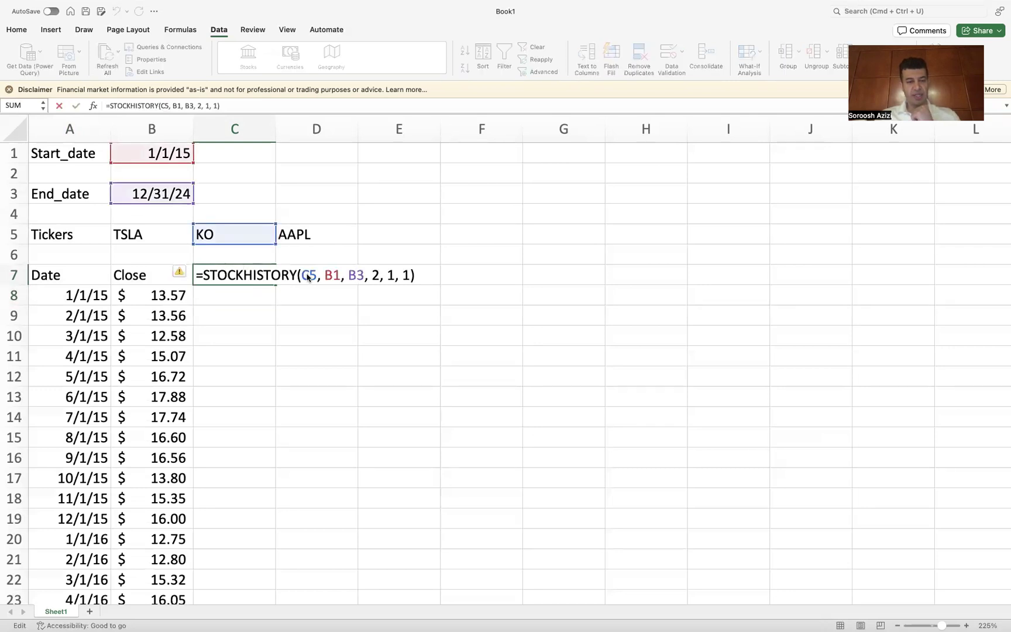
pyautogui.press('Return')
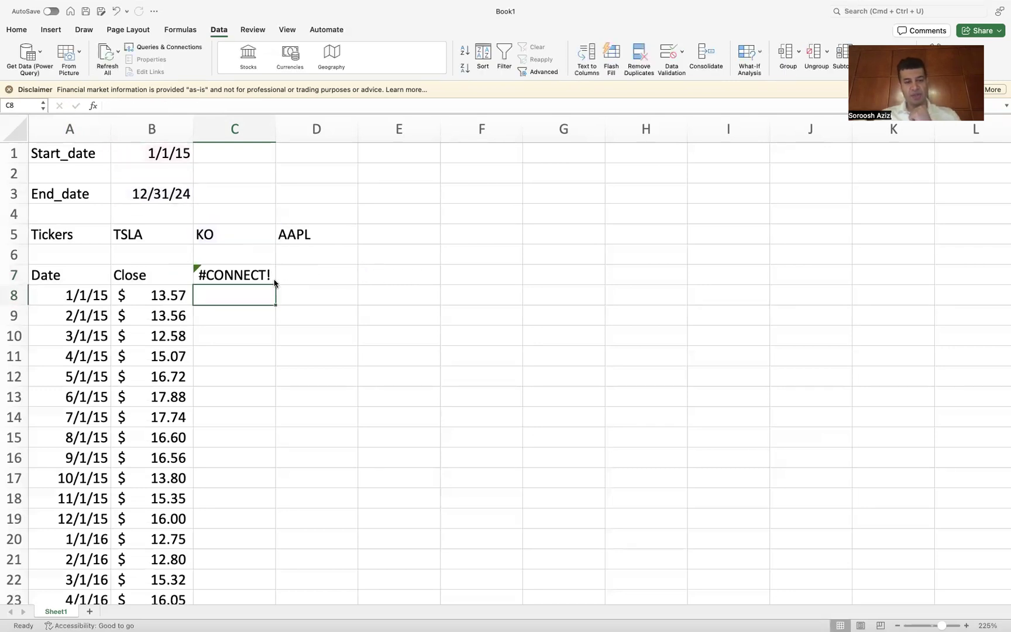
pyautogui.doubleClick(238, 275)
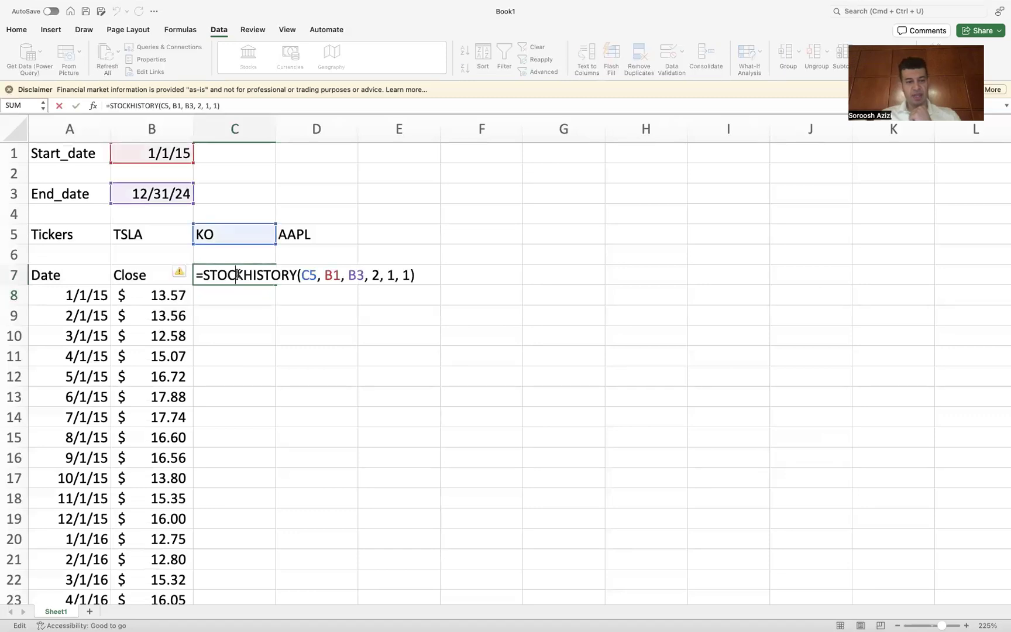
pyautogui.press('Return')
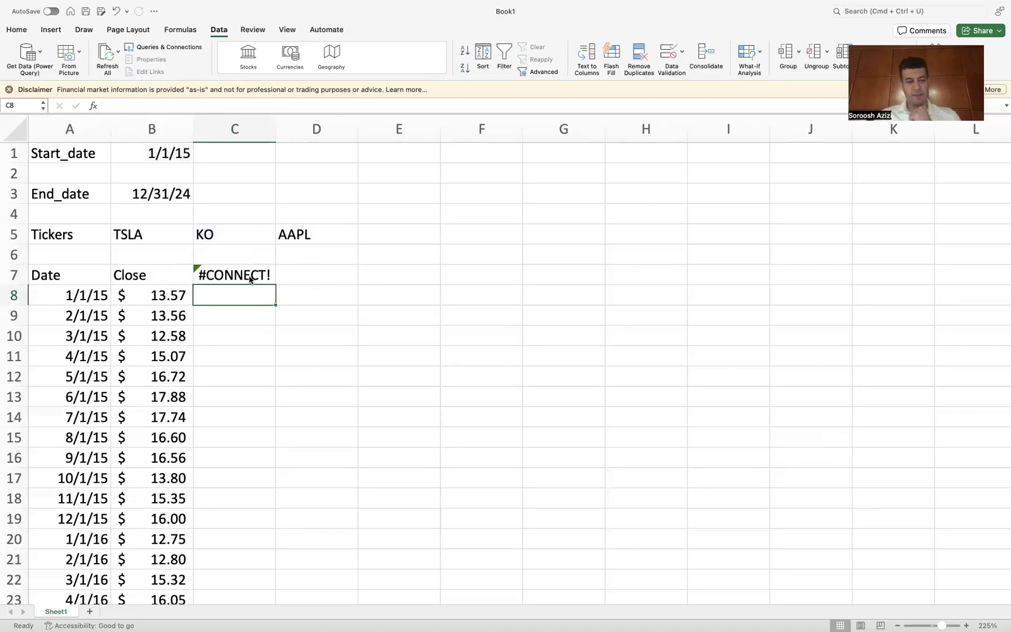
# Step: Copy the C7 formula text into D7 and change its stock argument to D5 for AAPL
pyautogui.doubleClick(250, 276)
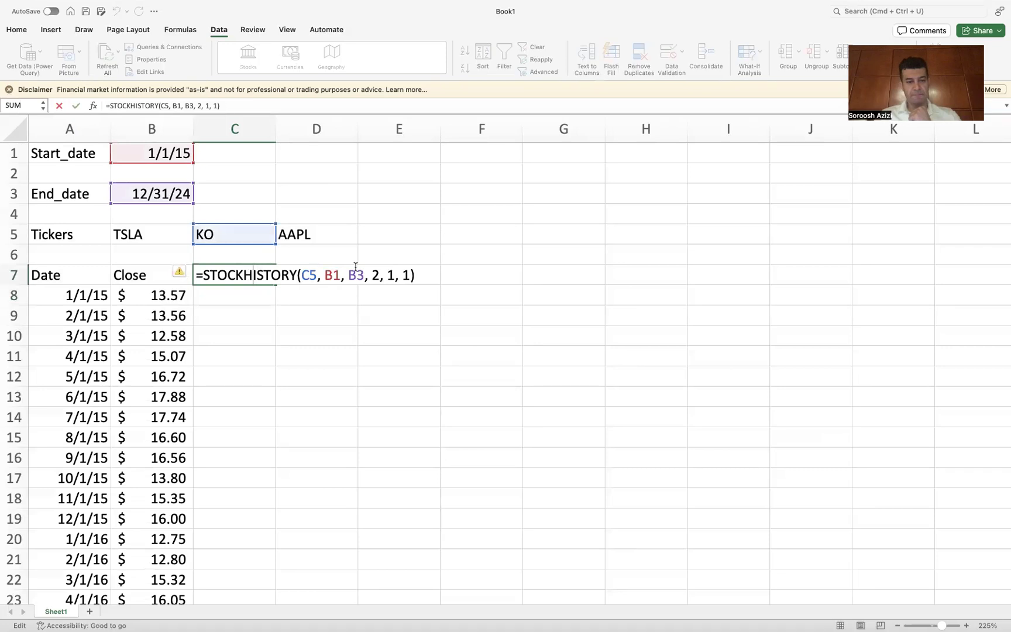
pyautogui.moveTo(417, 274); pyautogui.dragTo(192, 279)
pyautogui.press('super+c')
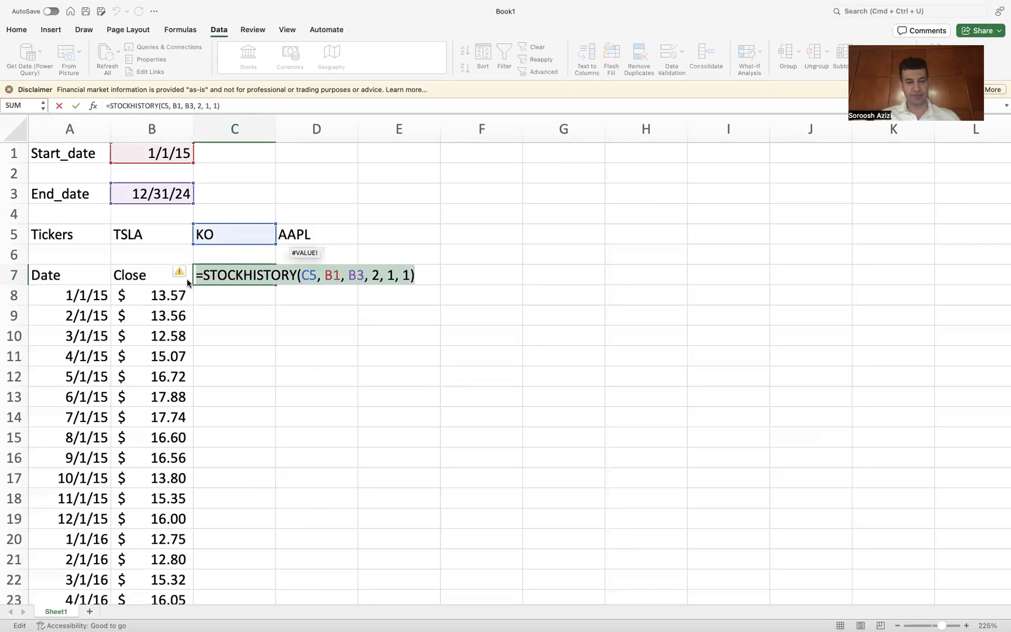
pyautogui.press('Return')
pyautogui.doubleClick(305, 277)
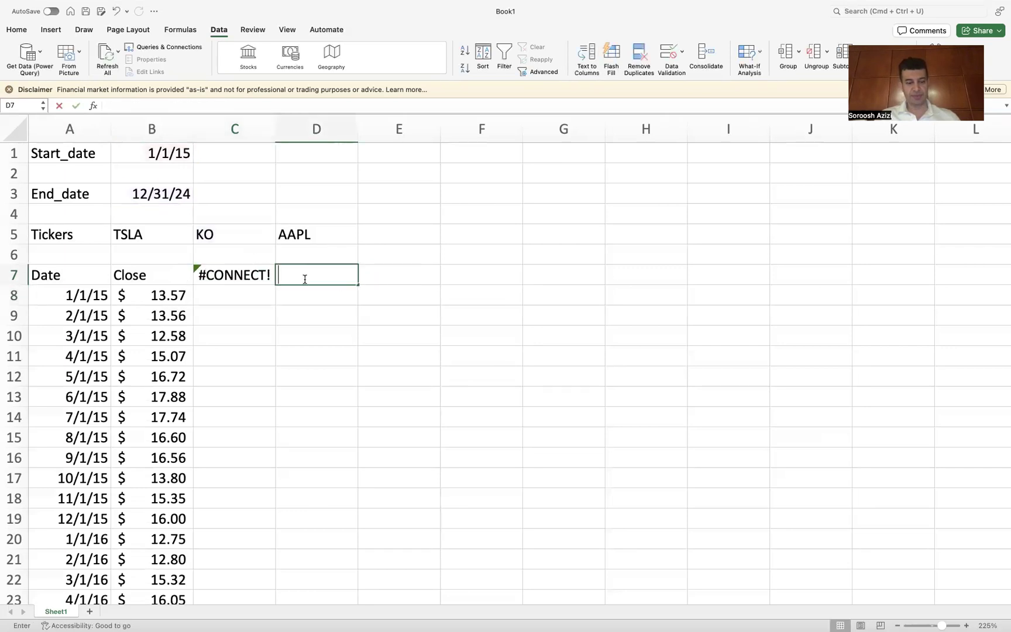
pyautogui.press('super+v')
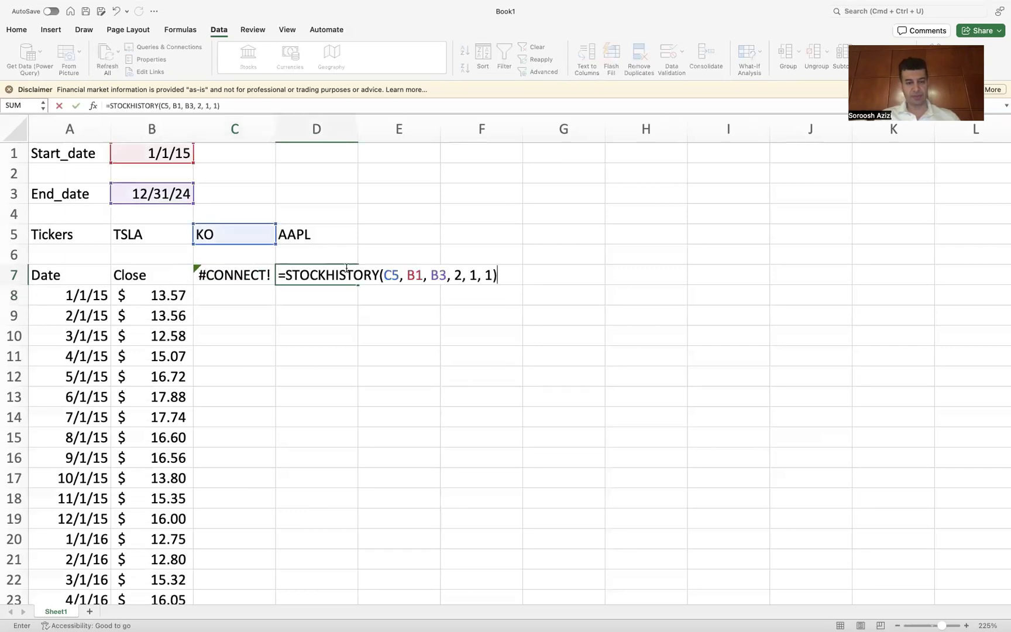
pyautogui.doubleClick(396, 274)
pyautogui.press('BackSpace')
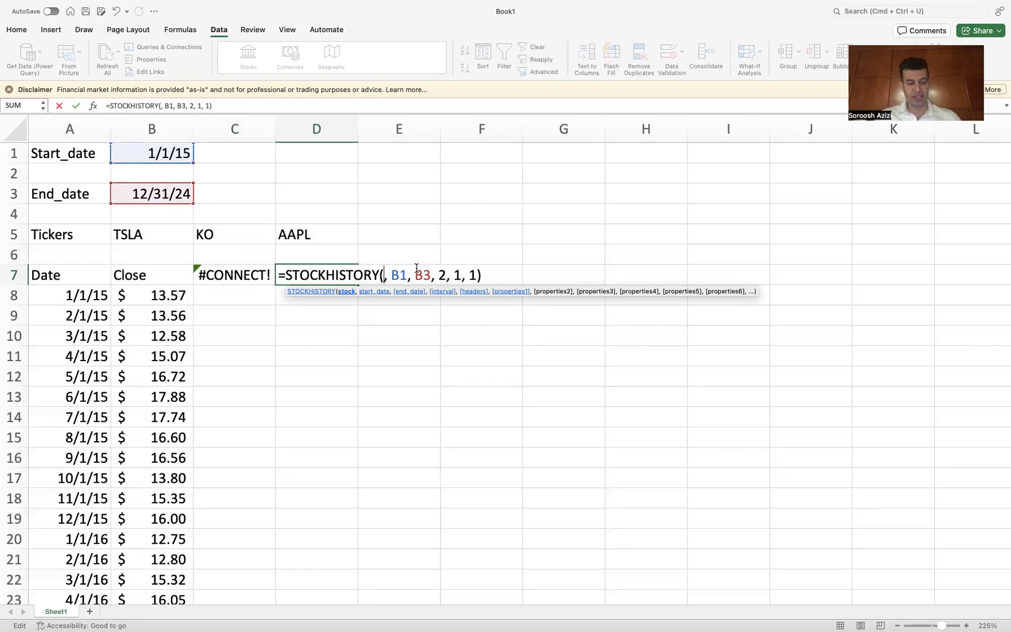
pyautogui.write('D5')
pyautogui.press('Return')
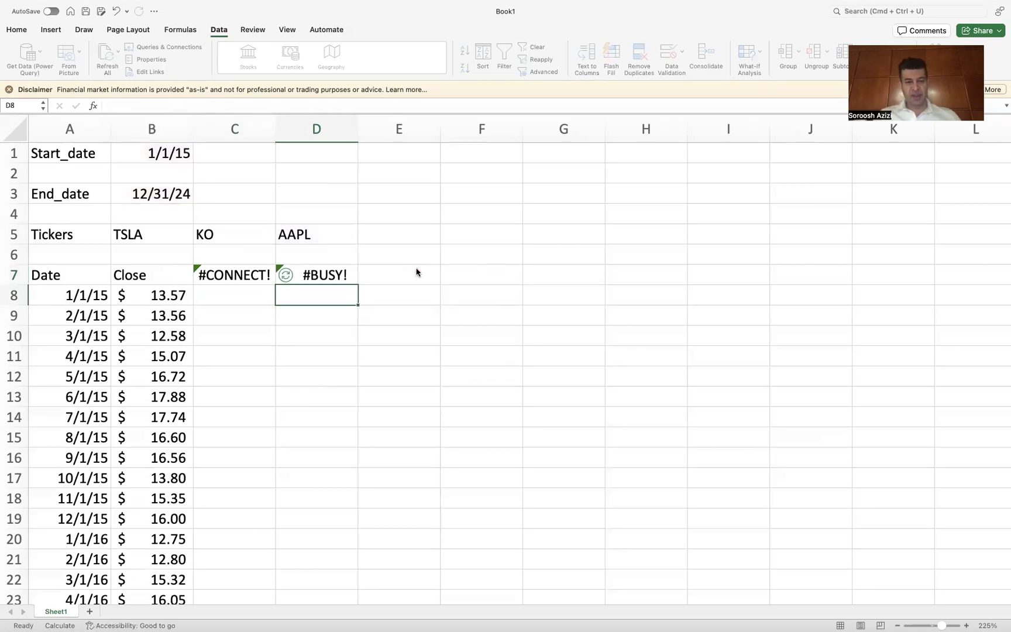
# Step: Try replacing the C7 formula's stock reference with the ticker KO typed directly
pyautogui.doubleClick(233, 279)
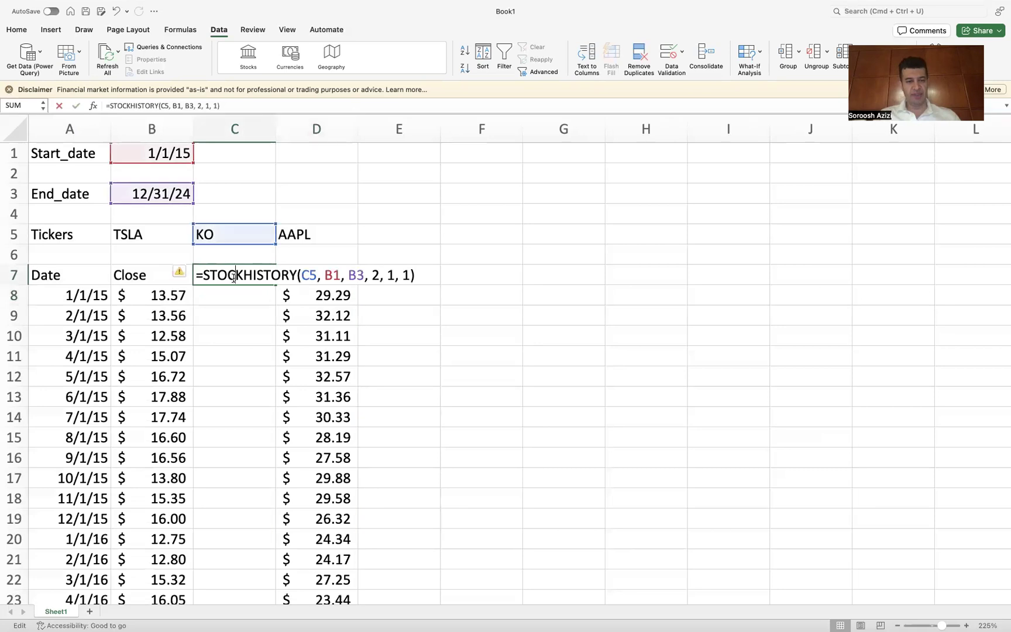
pyautogui.click(314, 273)
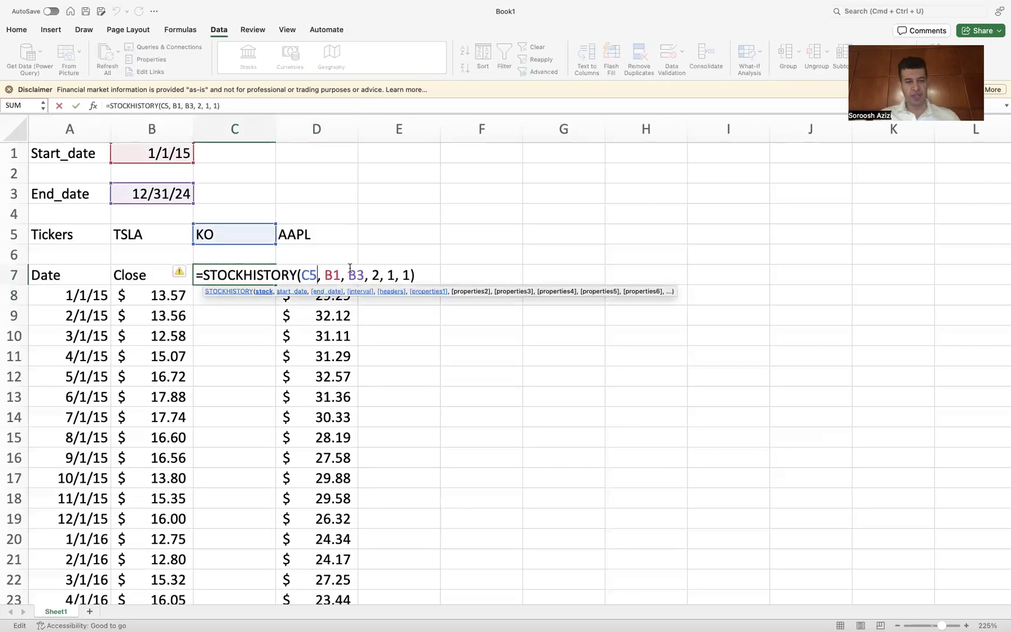
pyautogui.press('BackSpace')
pyautogui.press('BackSpace')
pyautogui.write('KO')
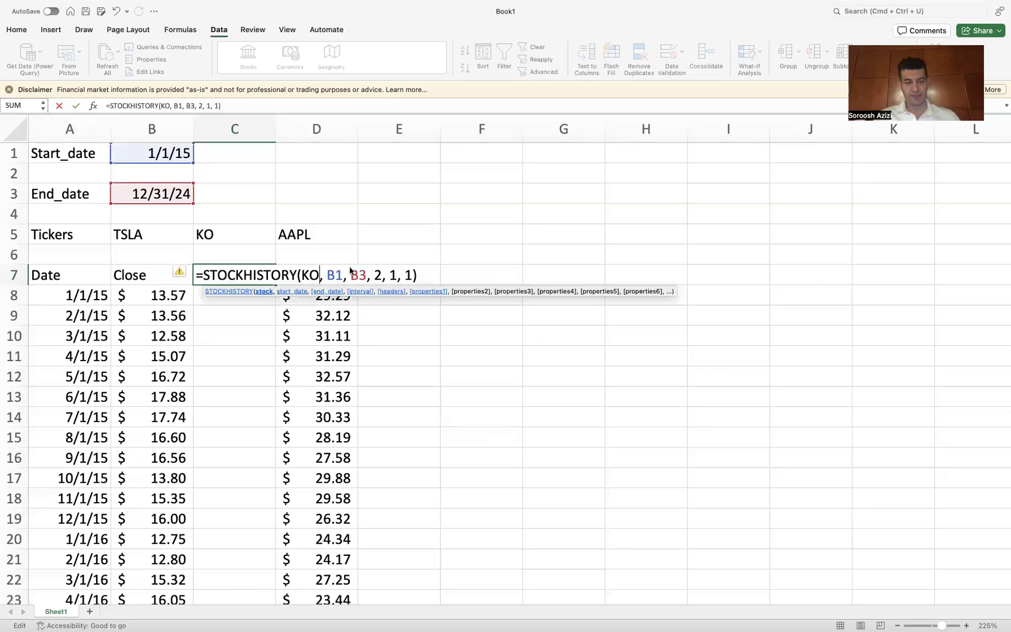
pyautogui.press('Return')
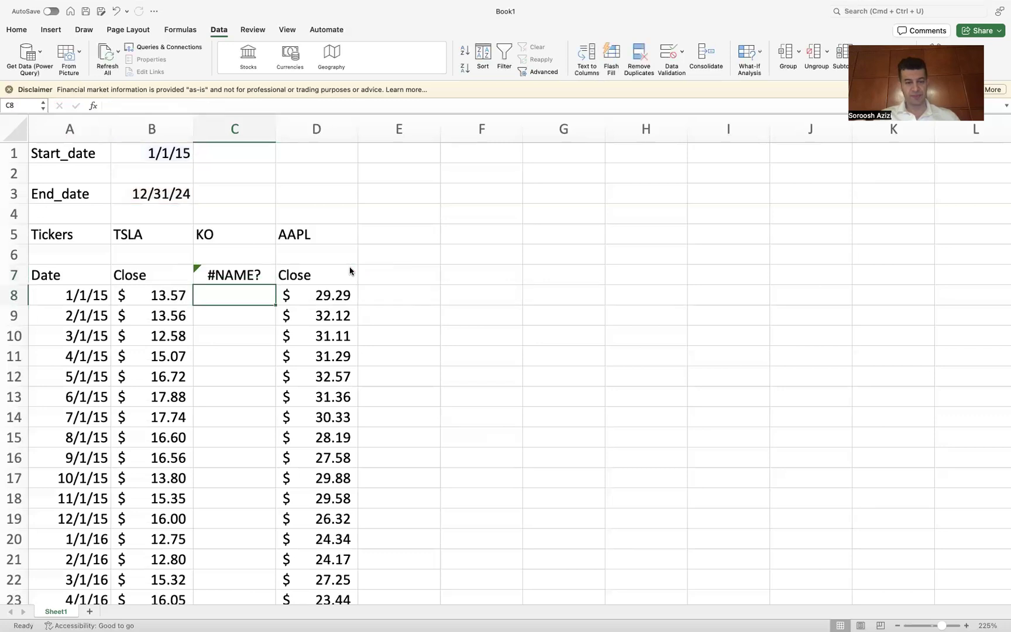
# Step: Restore C5 as the stock argument of the C7 formula and enter it again
pyautogui.doubleClick(258, 275)
pyautogui.click(320, 275)
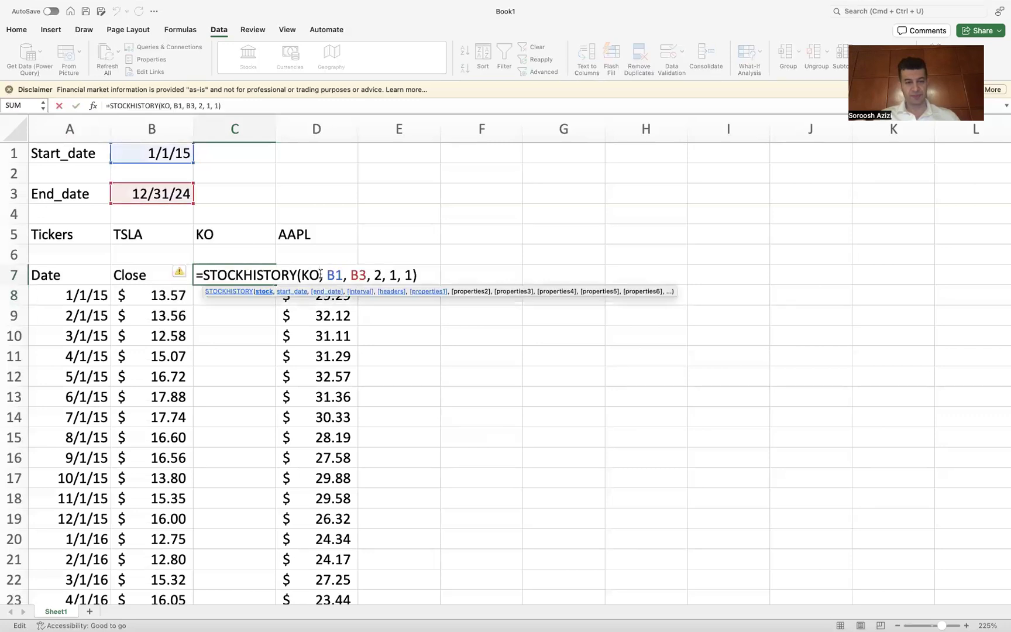
pyautogui.press('BackSpace')
pyautogui.press('BackSpace')
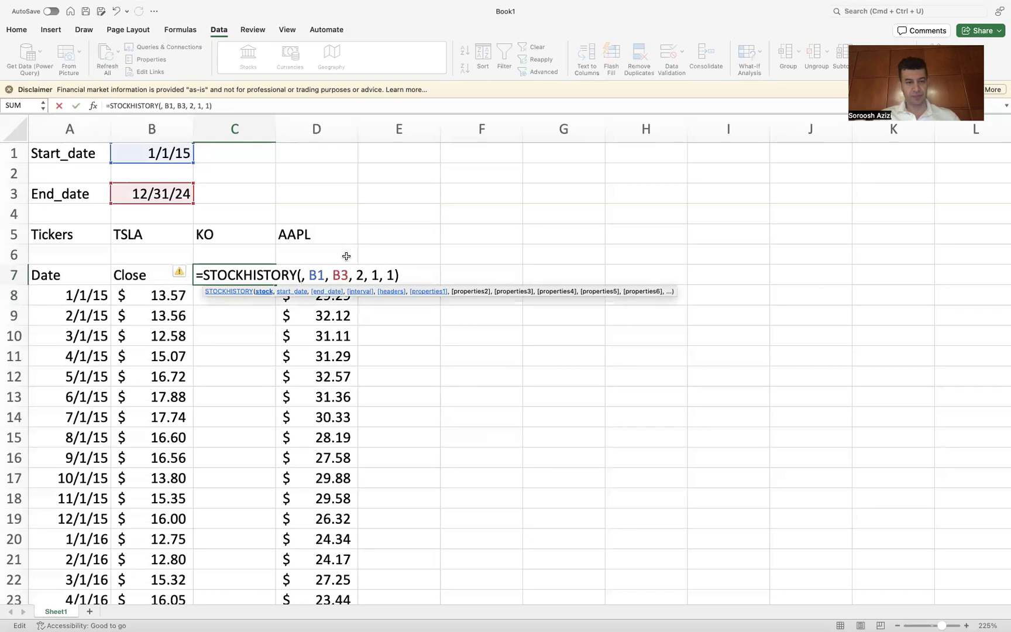
pyautogui.write('C5')
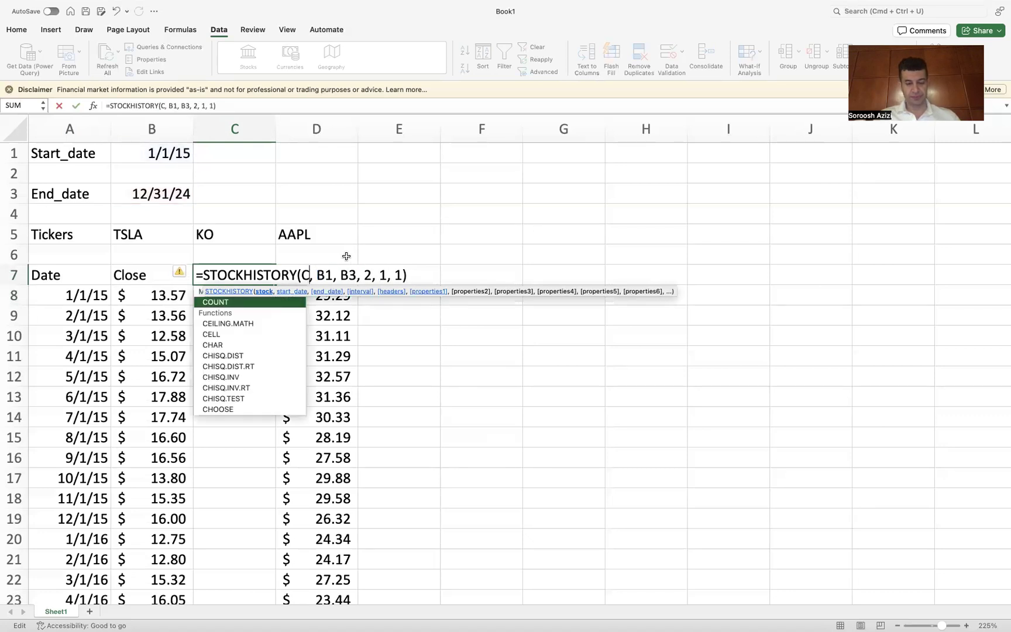
pyautogui.press('Return')
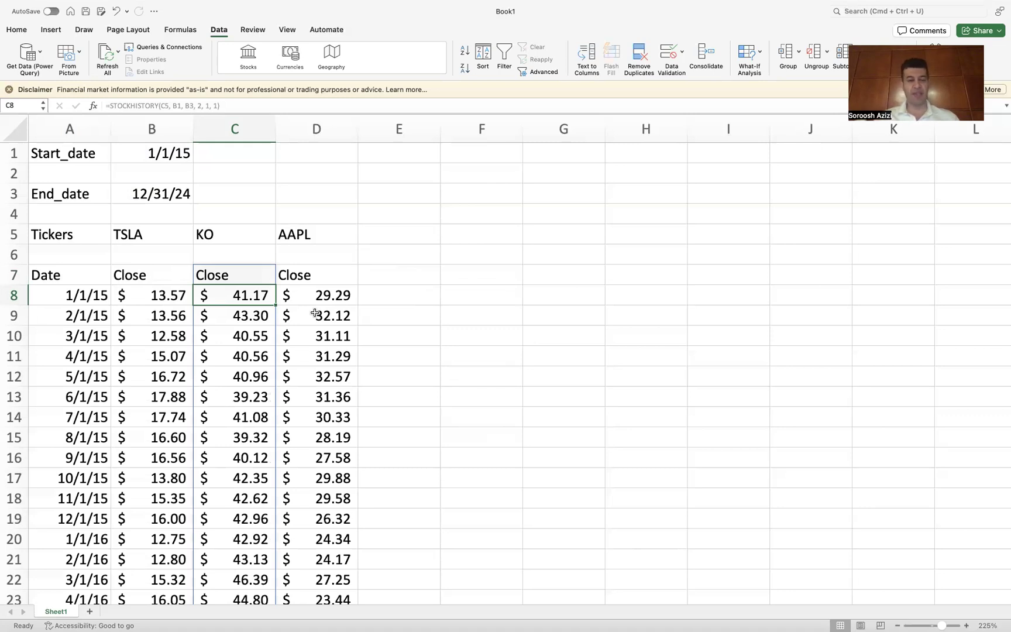
# Step: Scroll through the TSLA, KO and AAPL monthly close columns down to the last rows and back up
pyautogui.scroll(-2, 314, 313)
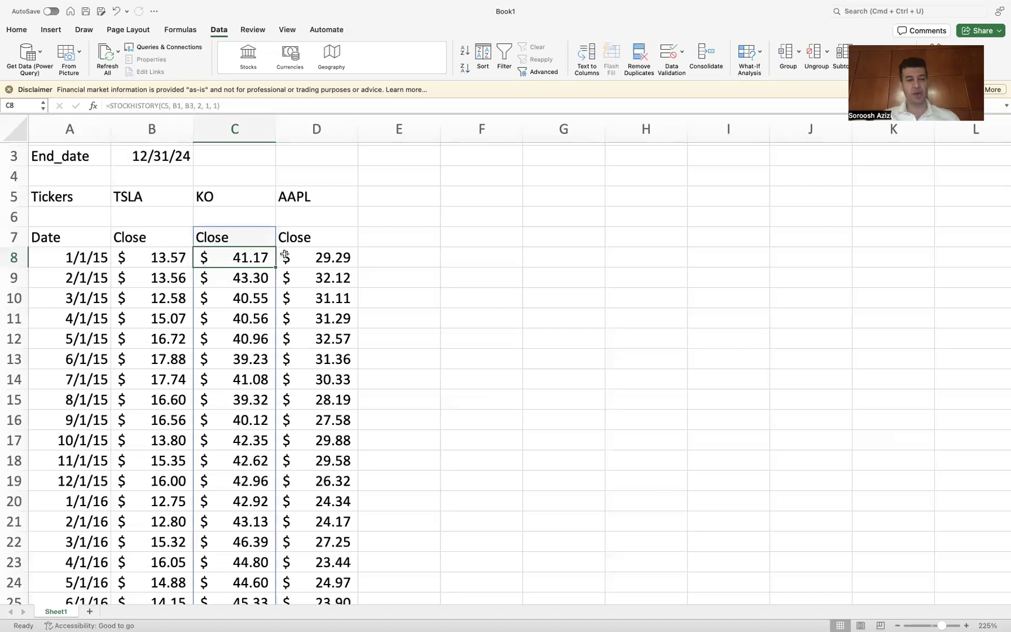
pyautogui.scroll(-8, 276, 339)
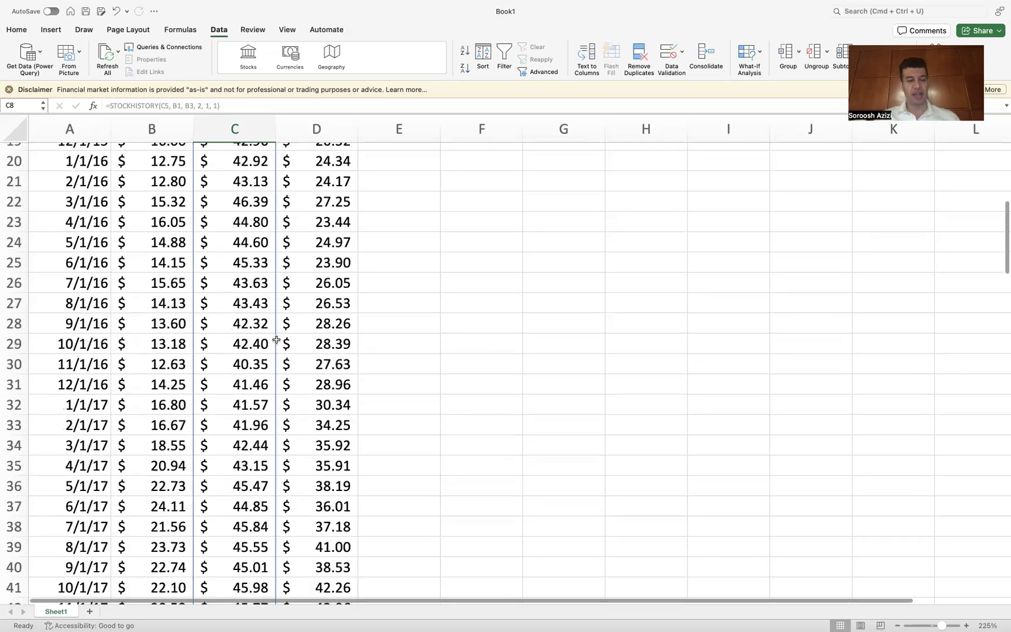
pyautogui.scroll(-8, 276, 340)
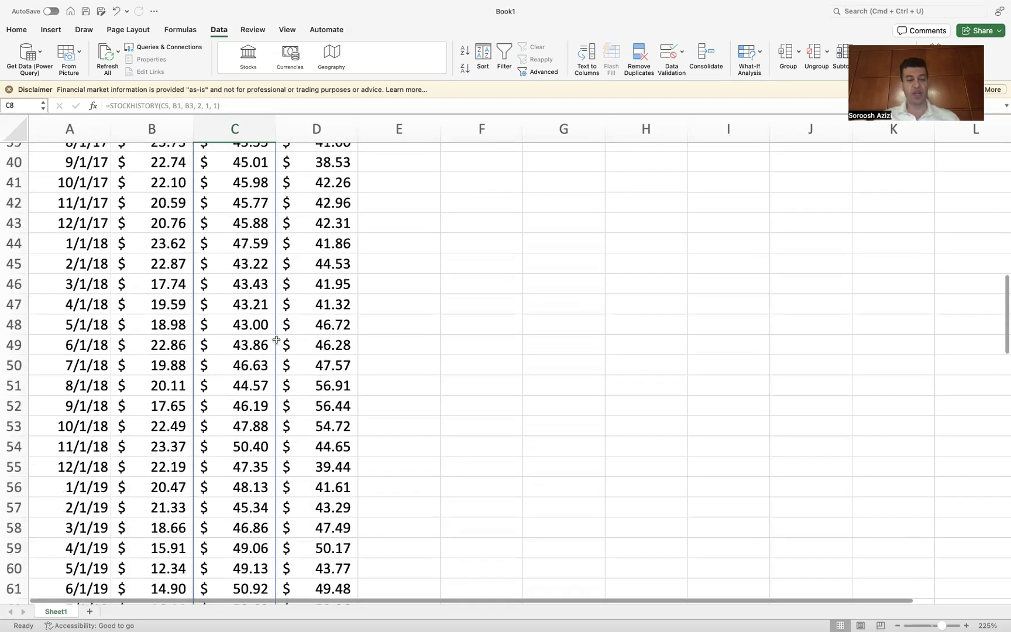
pyautogui.scroll(-15, 276, 340)
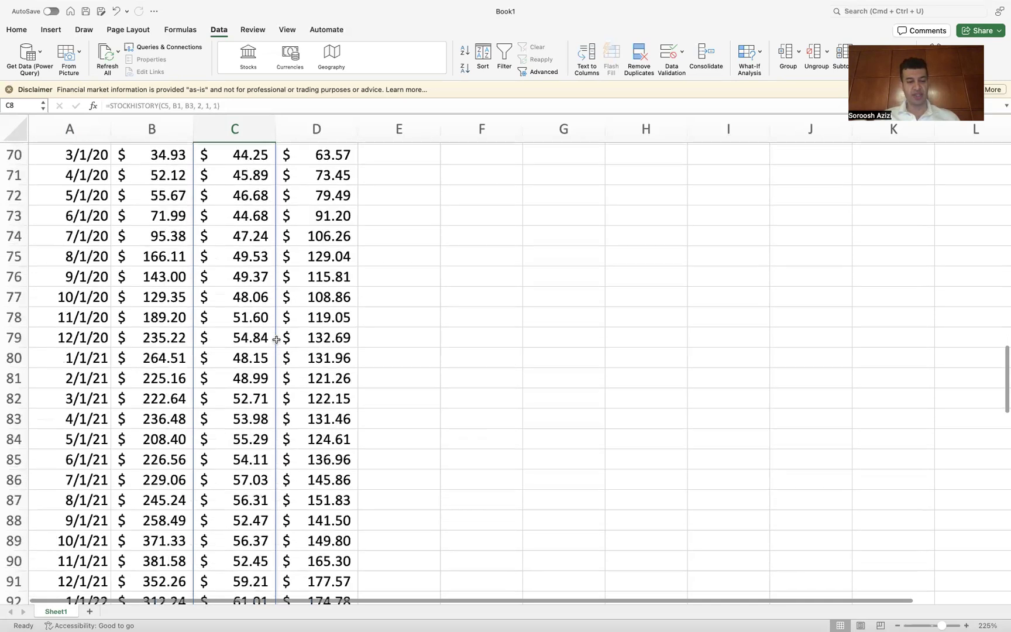
pyautogui.scroll(-8, 276, 340)
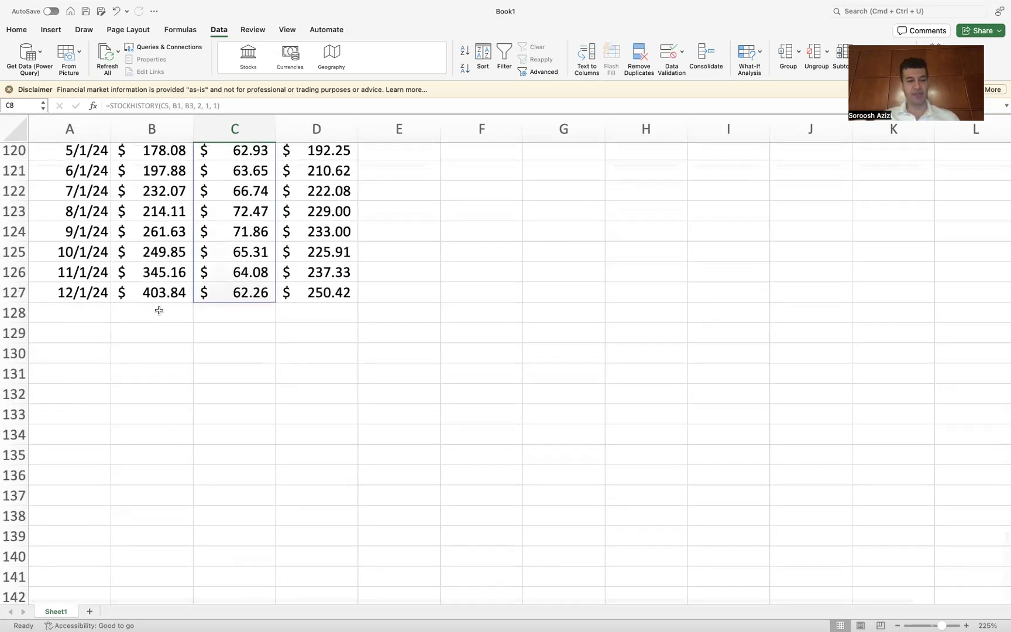
pyautogui.scroll(5, 246, 349)
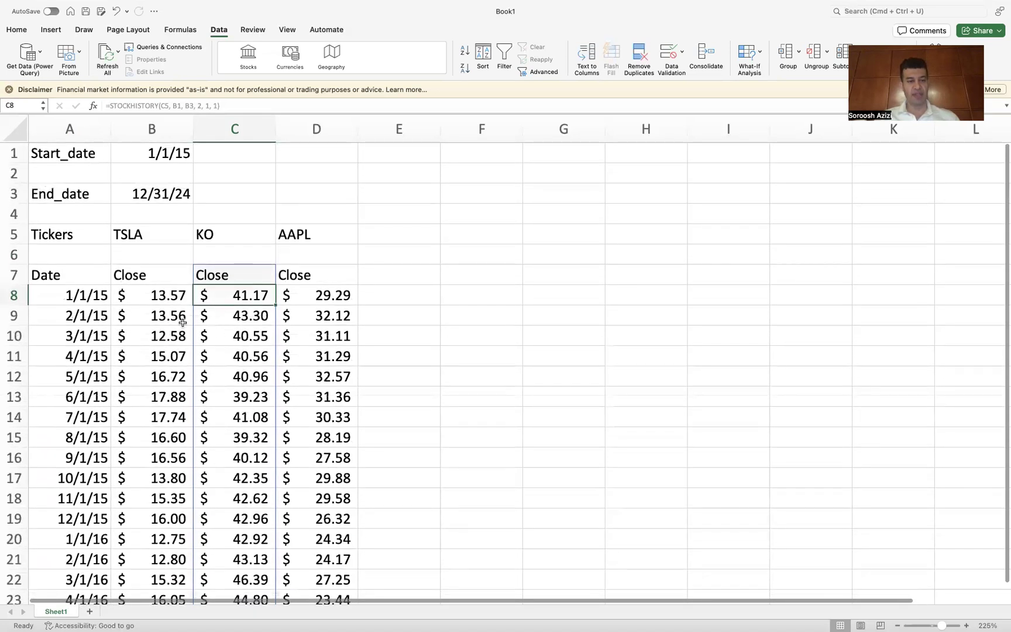
pyautogui.scroll(-20, 193, 311)
pyautogui.scroll(-3, 193, 311)
pyautogui.scroll(20, 216, 432)
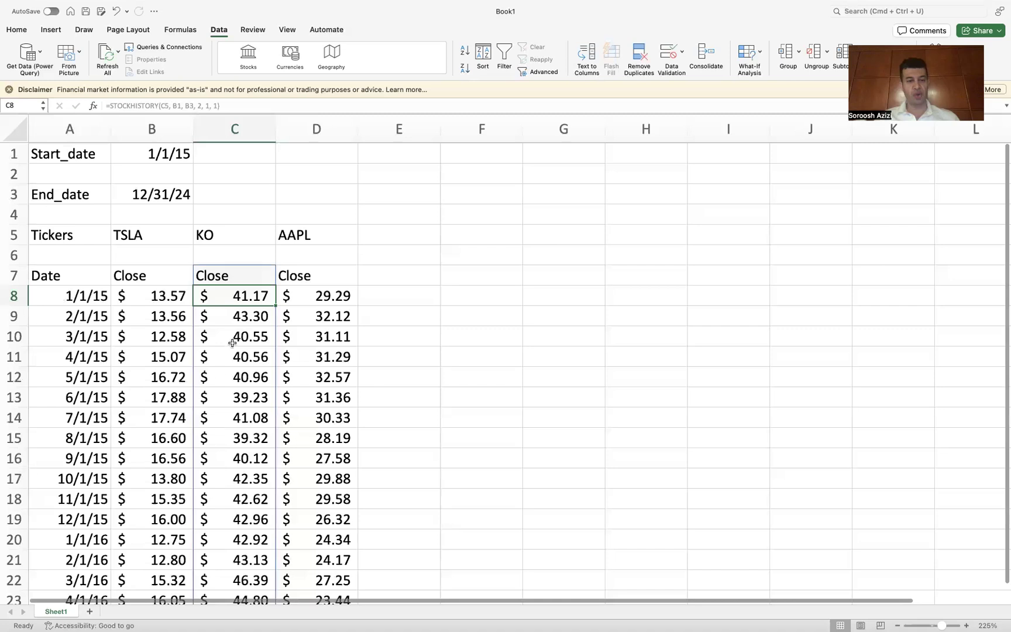
pyautogui.scroll(-1, 243, 320)
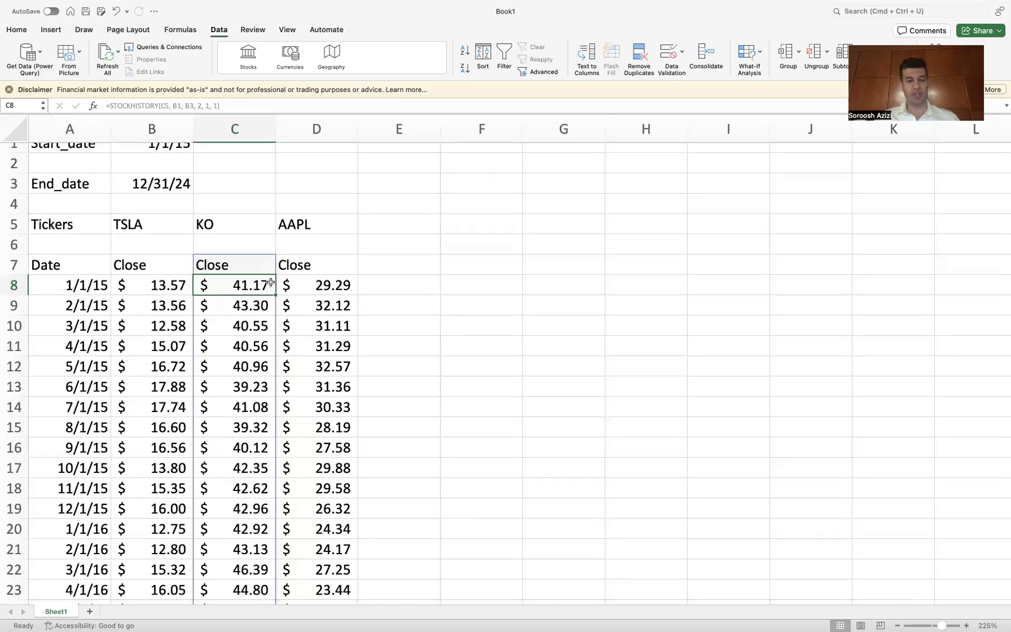
# Step: Scroll once more to the December 2024 rows of the three close columns and back to the top of the table
pyautogui.scroll(-20, 266, 346)
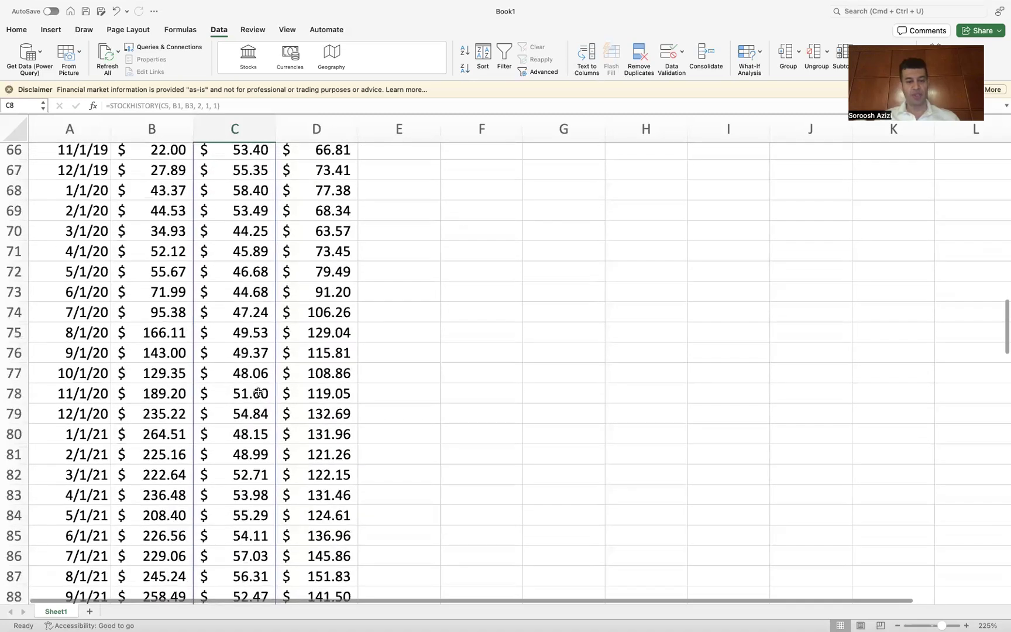
pyautogui.scroll(-8, 258, 390)
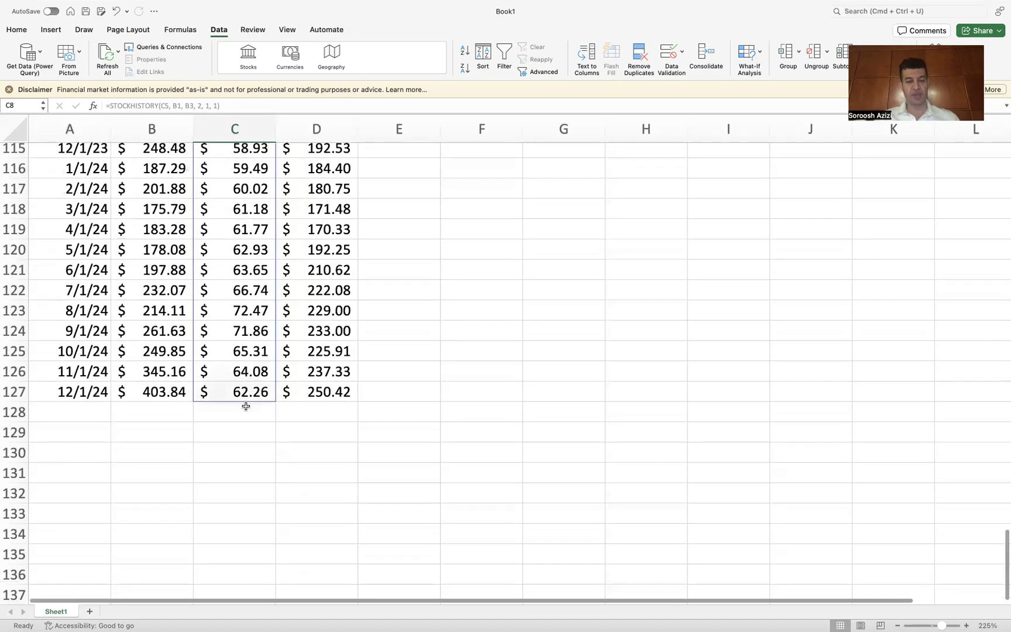
pyautogui.scroll(7, 421, 320)
pyautogui.scroll(20, 422, 319)
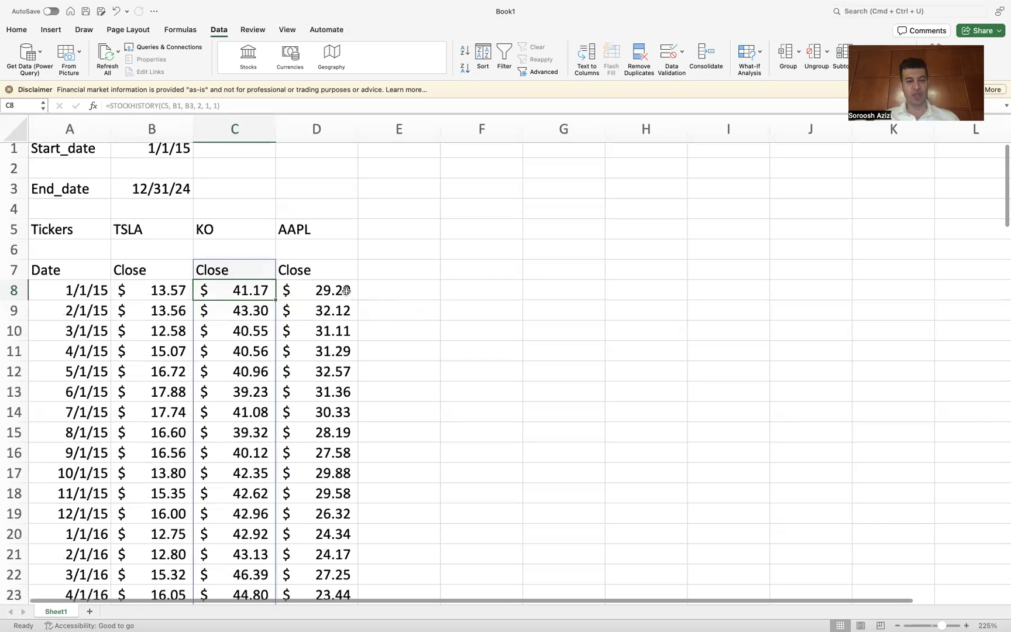
pyautogui.scroll(-20, 350, 344)
pyautogui.scroll(-15, 350, 344)
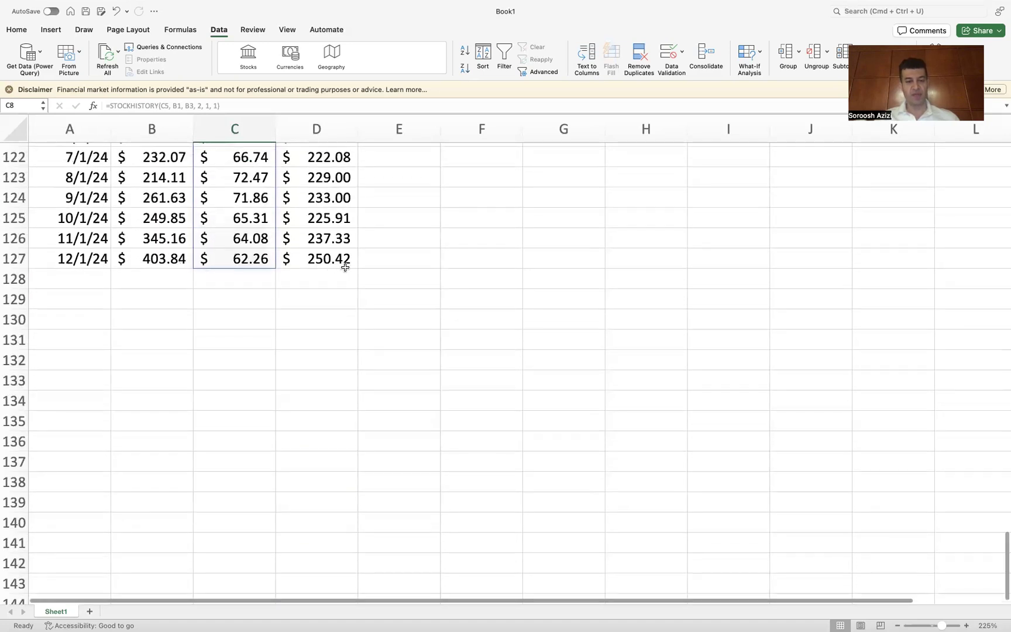
pyautogui.scroll(20, 367, 284)
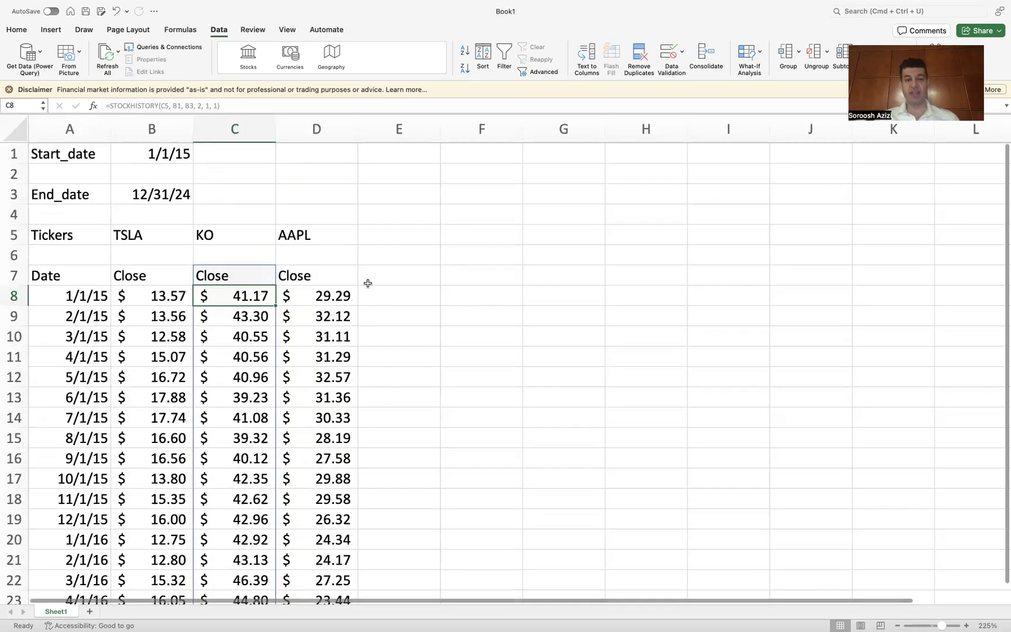
# Step: Copy the whole price table with the Date and three Close columns, from row 7 to row 127
pyautogui.scroll(-1, 367, 283)
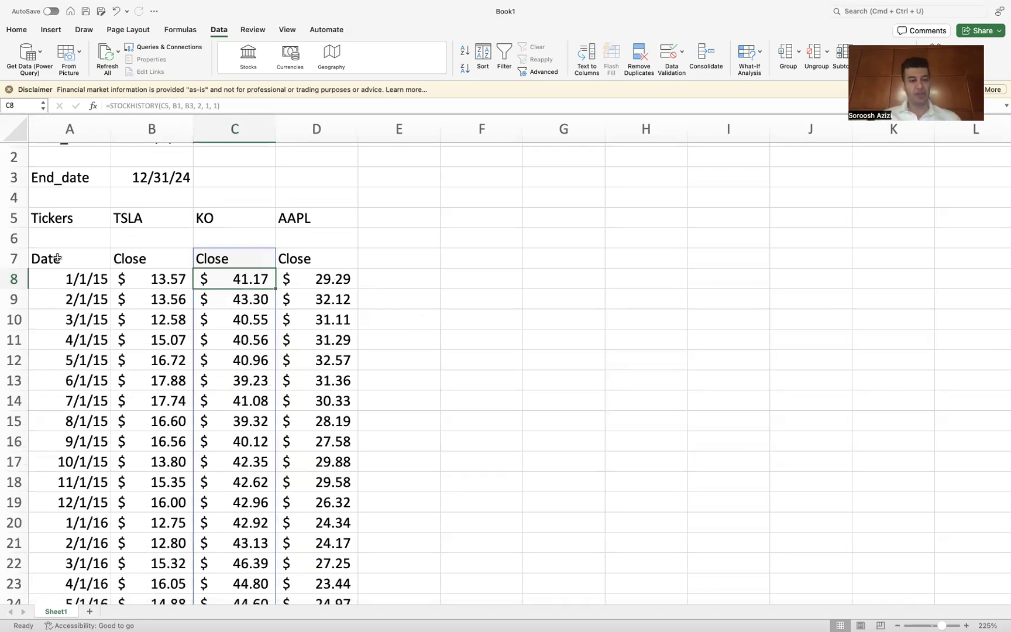
pyautogui.moveTo(58, 257); pyautogui.dragTo(325, 533)
pyautogui.press('super+c')
pyautogui.scroll(20, 326, 534)
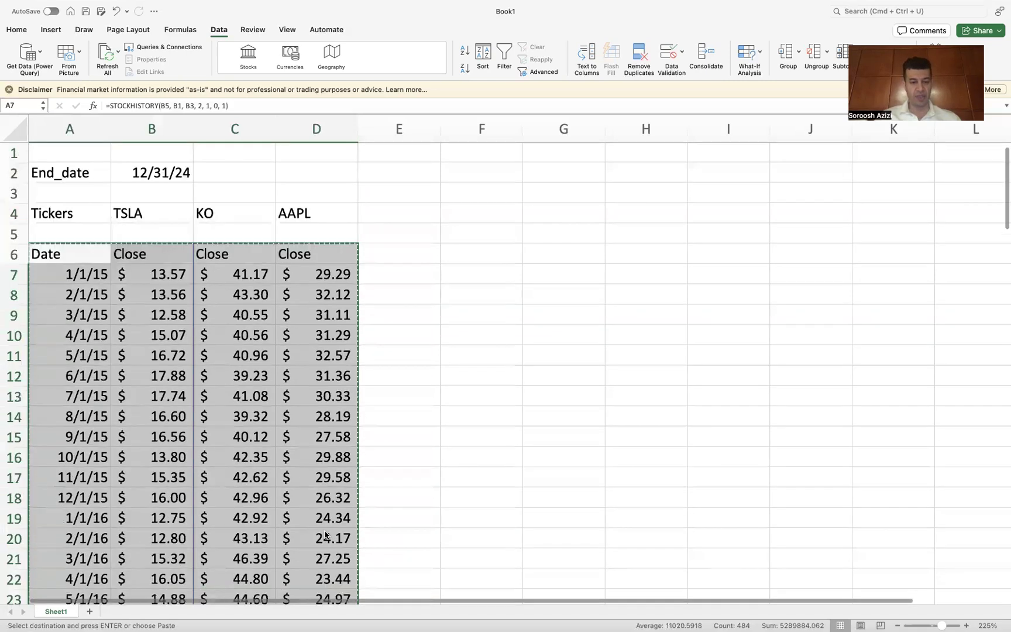
pyautogui.scroll(1, 326, 535)
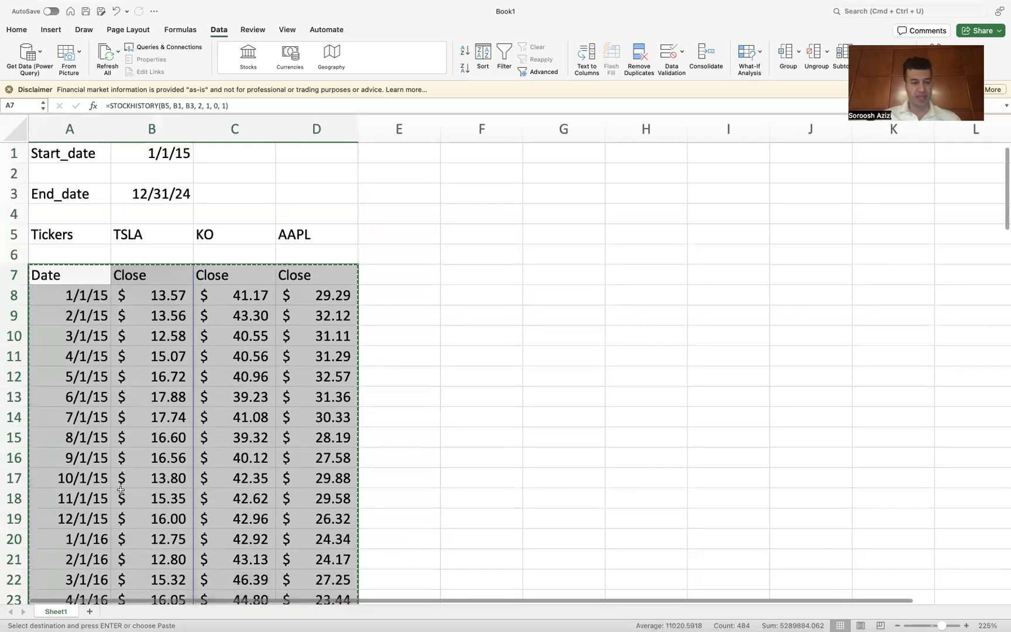
# Step: Add a new sheet and enter the heading Price in cell C1
pyautogui.click(89, 611)
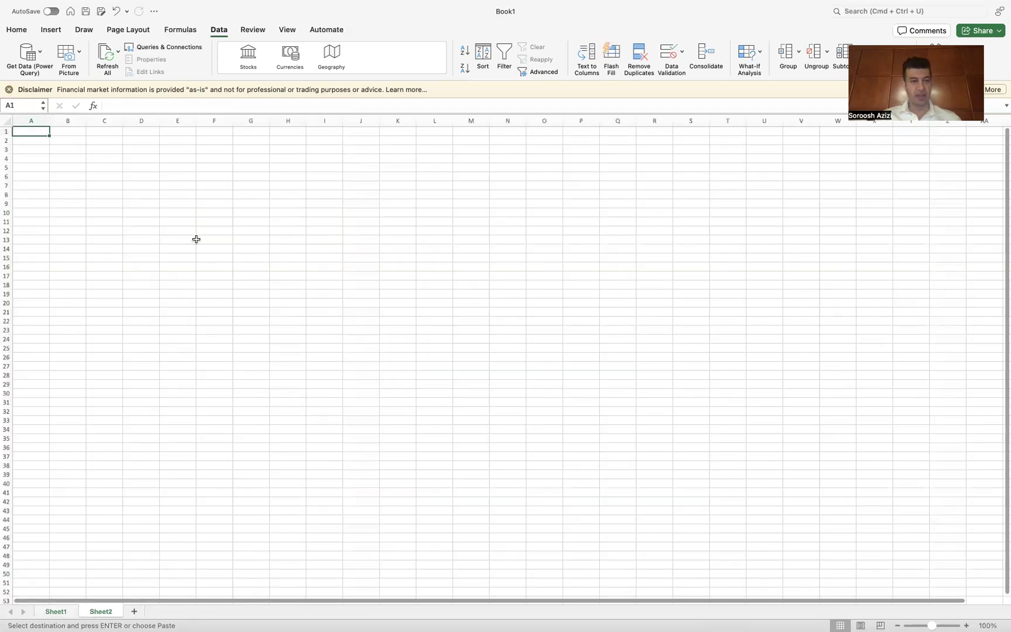
pyautogui.scroll(5, 196, 238)
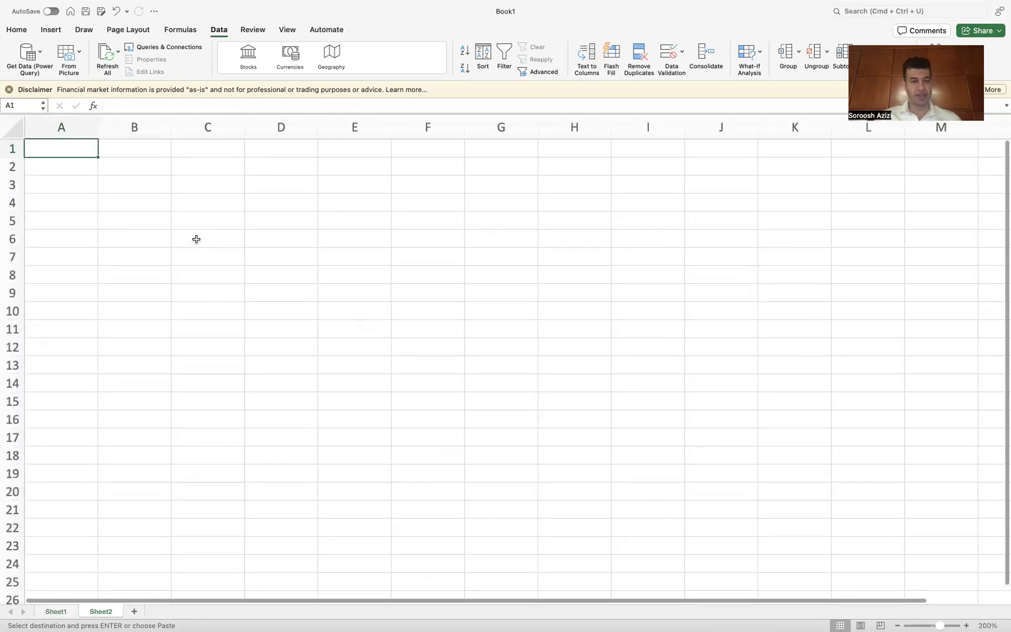
pyautogui.click(226, 148)
pyautogui.write('Price')
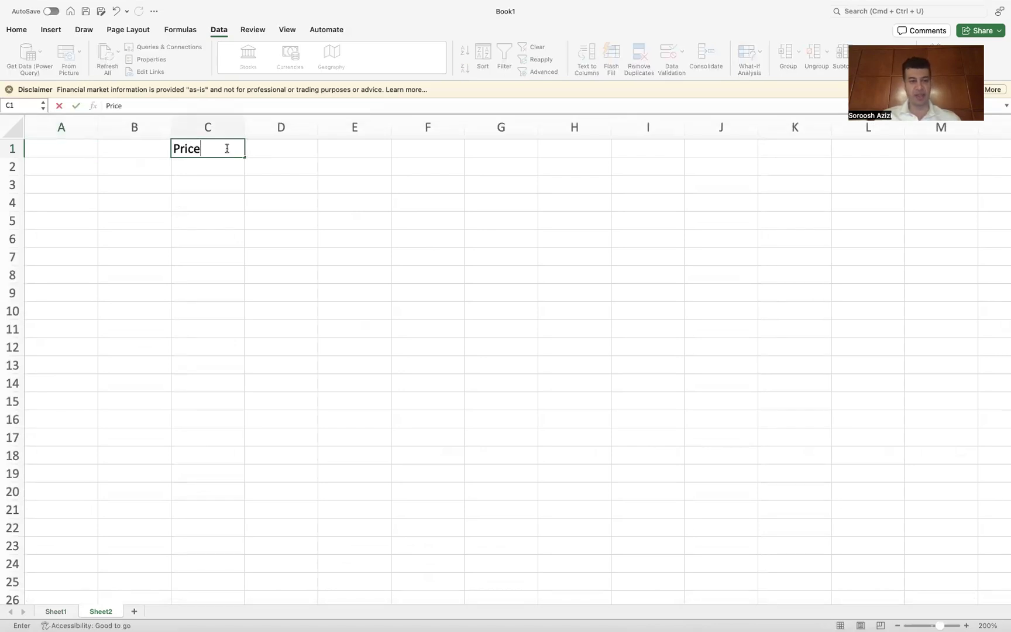
pyautogui.press('Return')
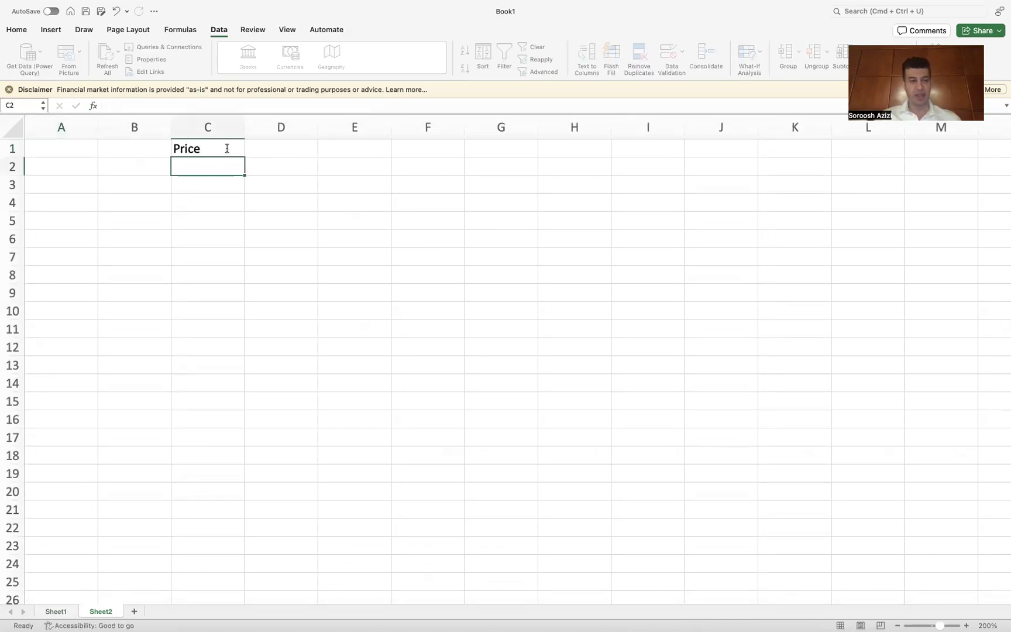
# Step: Paste the copied price table into cell A2 of the new sheet as values only
pyautogui.click(63, 167)
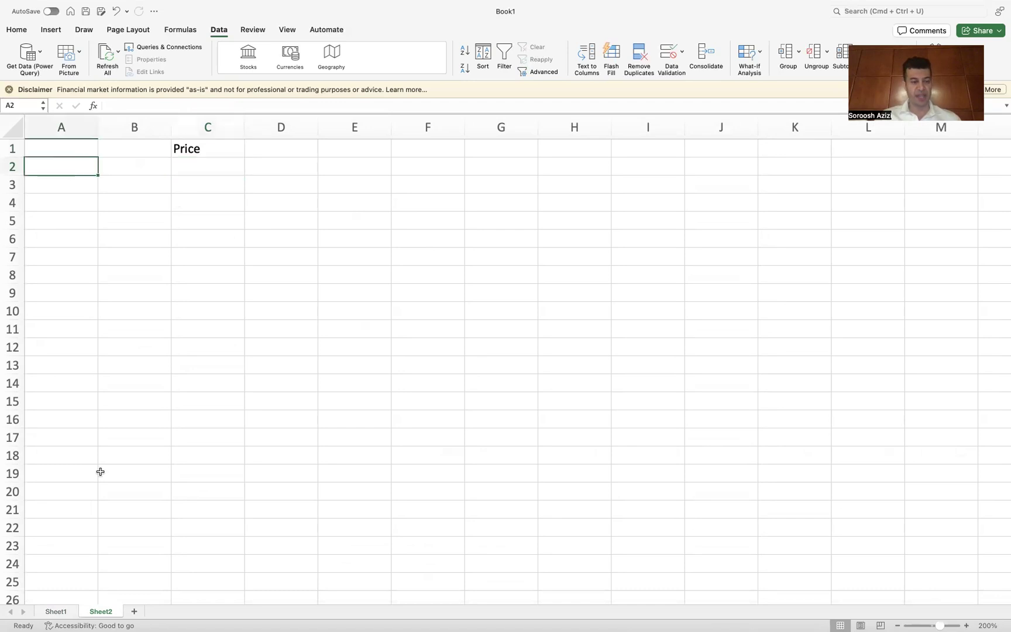
pyautogui.click(58, 611)
pyautogui.press('super+c')
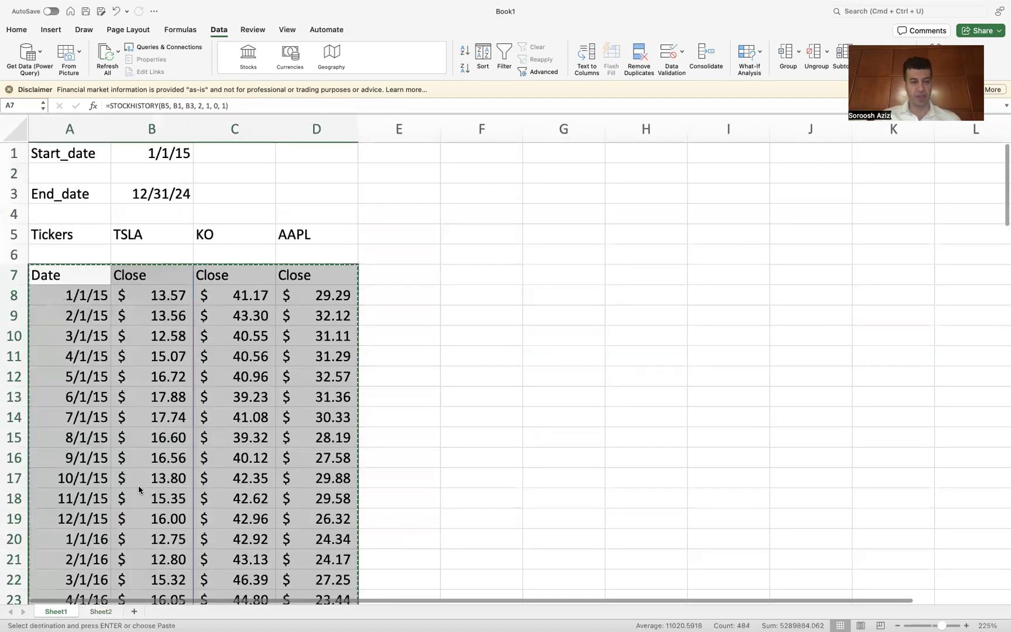
pyautogui.click(101, 612)
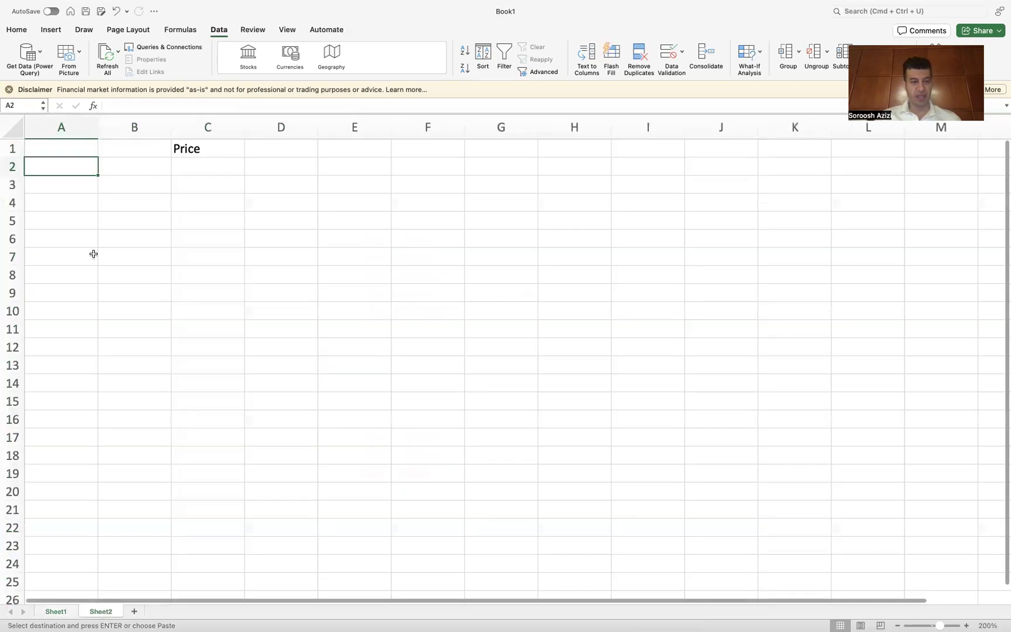
pyautogui.rightClick(61, 166)
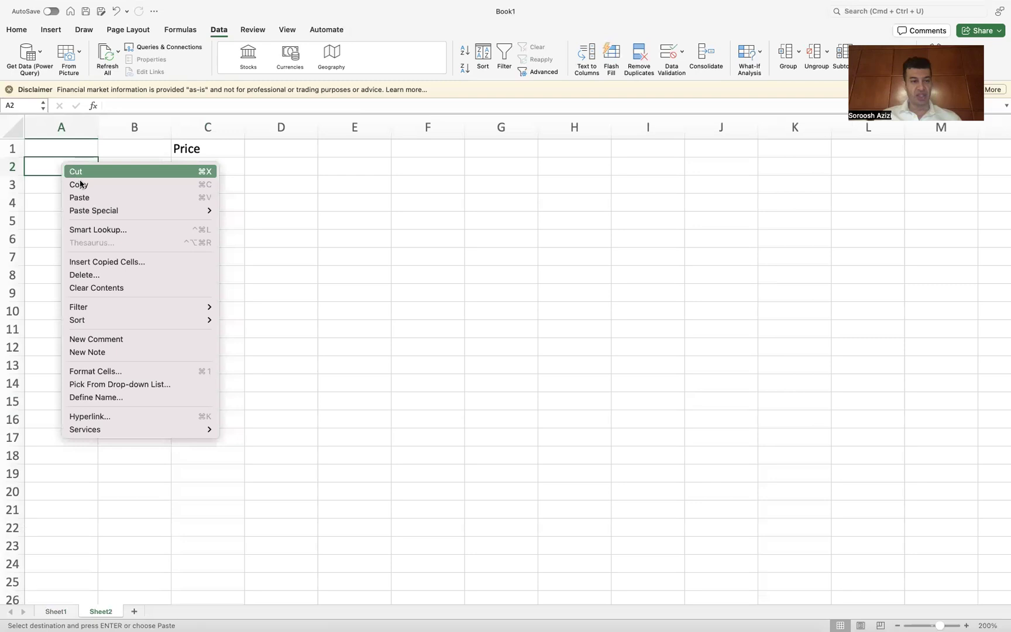
pyautogui.moveTo(90, 209)
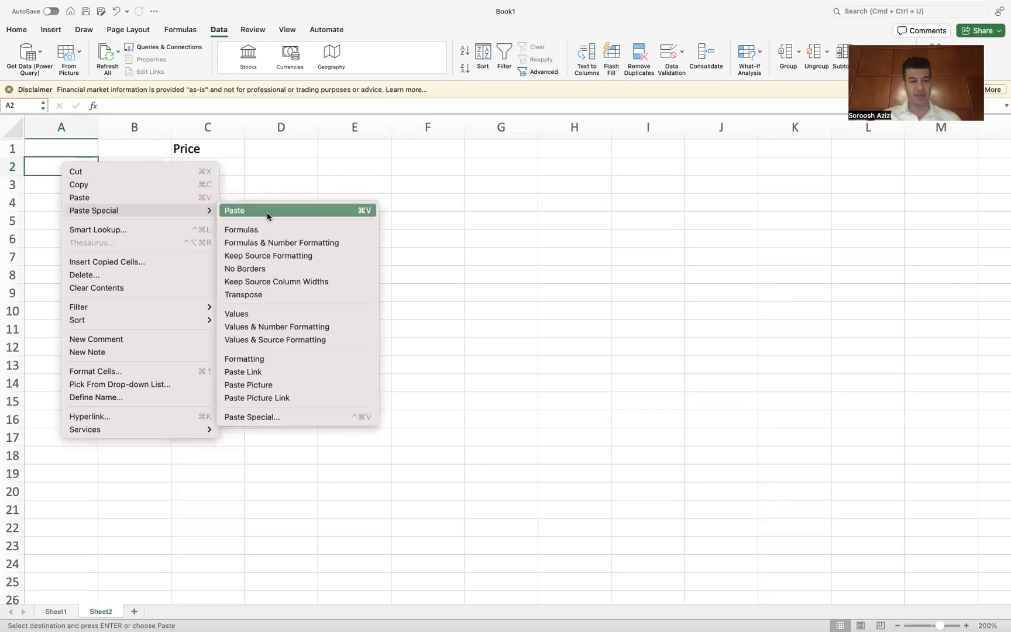
pyautogui.click(279, 316)
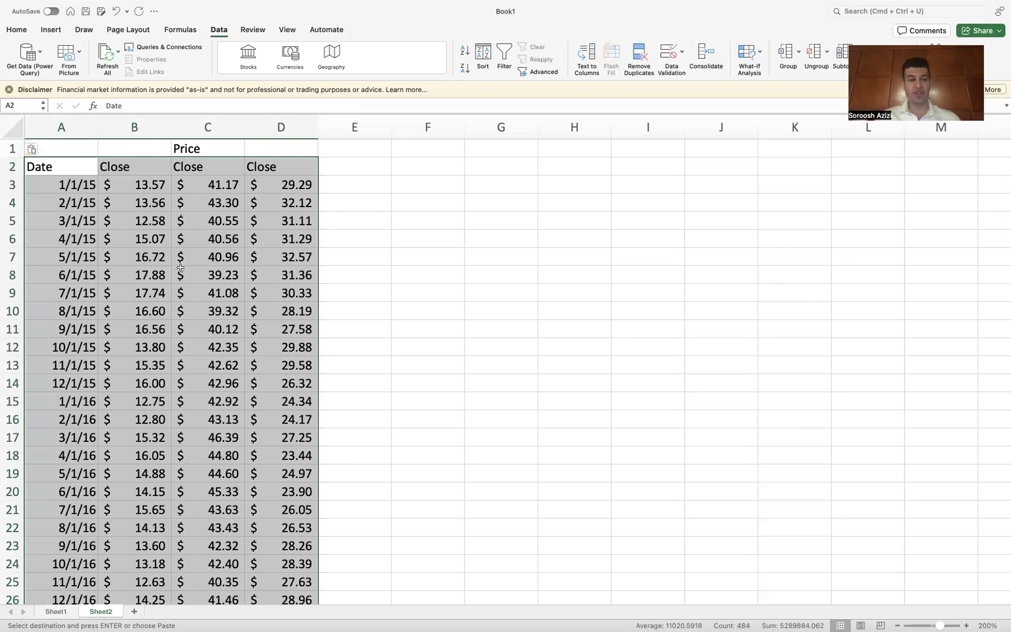
# Step: Copy the TSLA, KO and AAPL tickers from the first sheet over the Close headers in B2:D2 of the new sheet
pyautogui.click(119, 184)
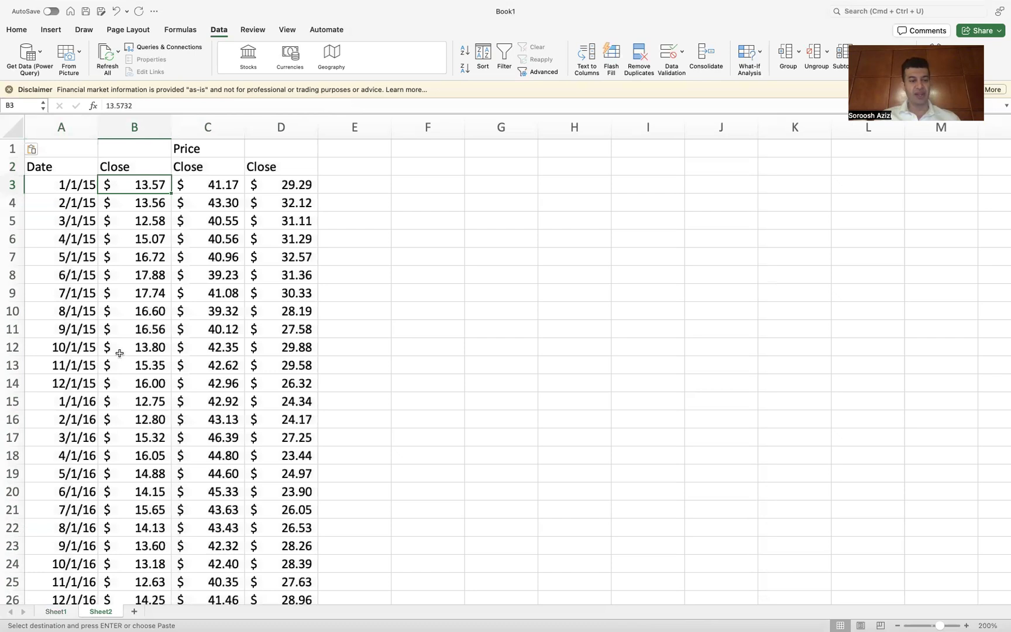
pyautogui.click(55, 611)
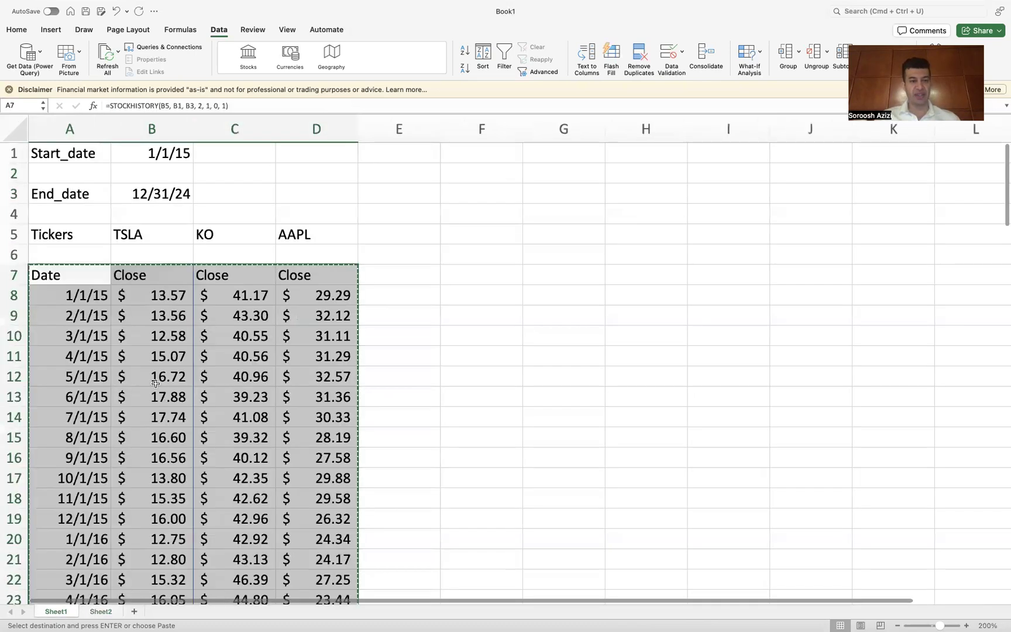
pyautogui.moveTo(141, 228); pyautogui.dragTo(302, 235)
pyautogui.press('cmd+c')
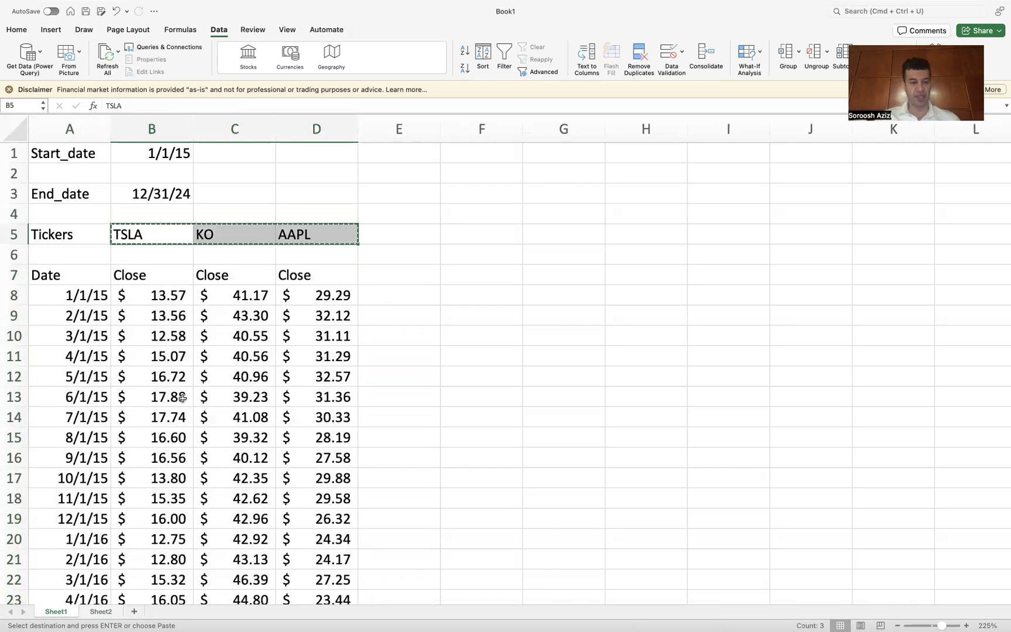
pyautogui.click(101, 612)
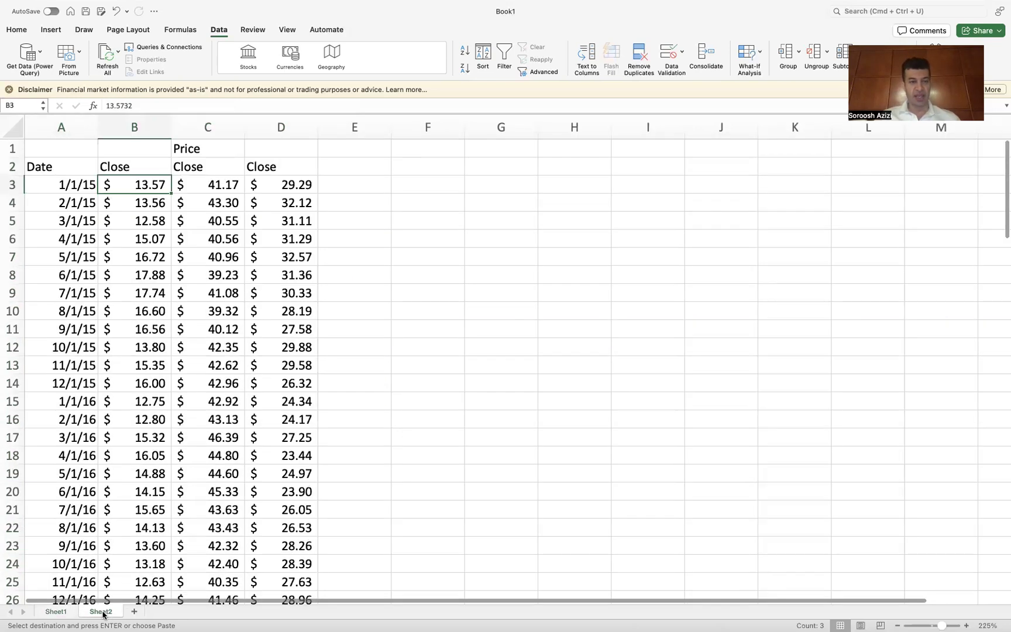
pyautogui.click(120, 167)
pyautogui.press('super+v')
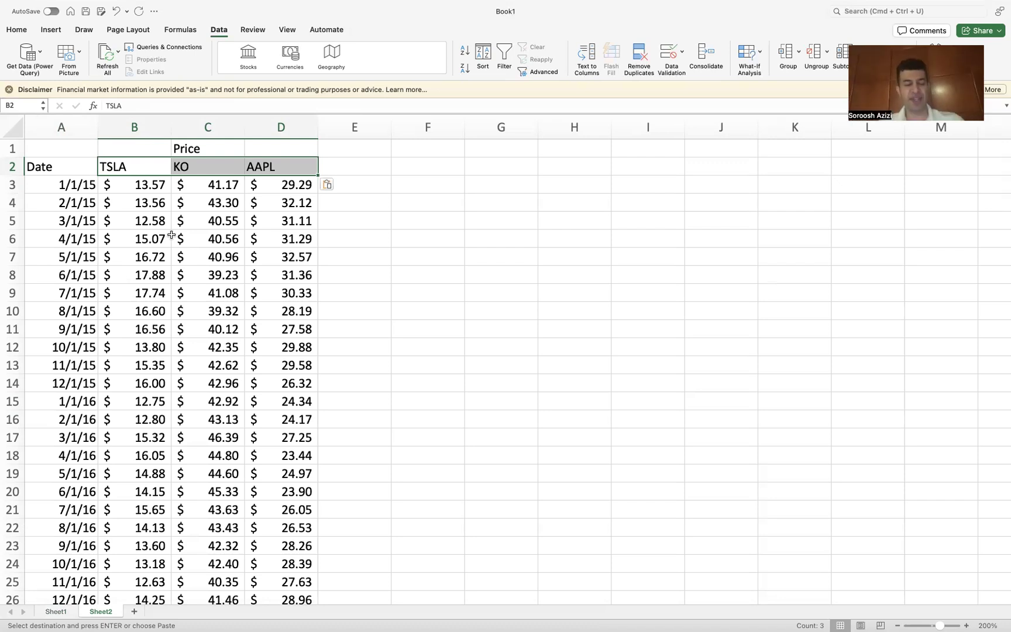
# Step: Format the pasted TSLA, KO and AAPL price values as Number
pyautogui.moveTo(133, 187); pyautogui.dragTo(275, 538)
pyautogui.scroll(20, 399, 256)
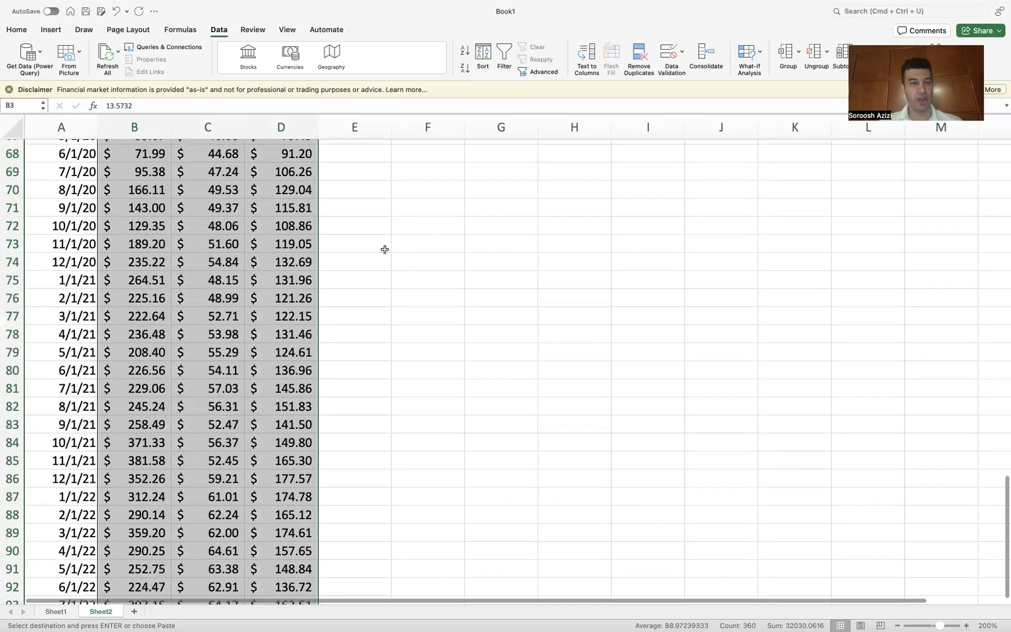
pyautogui.click(17, 31)
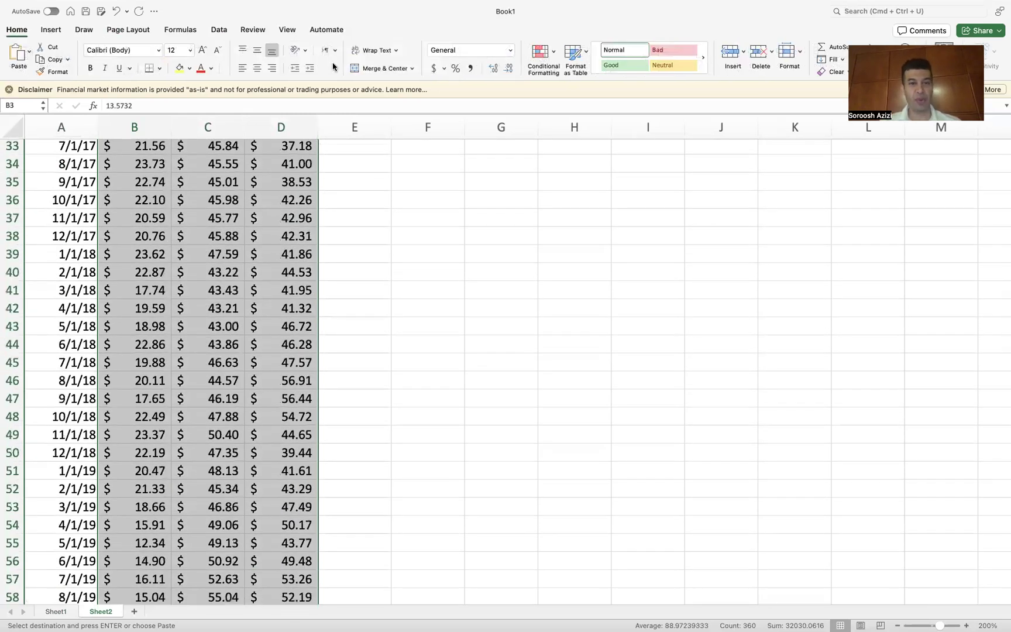
pyautogui.click(509, 53)
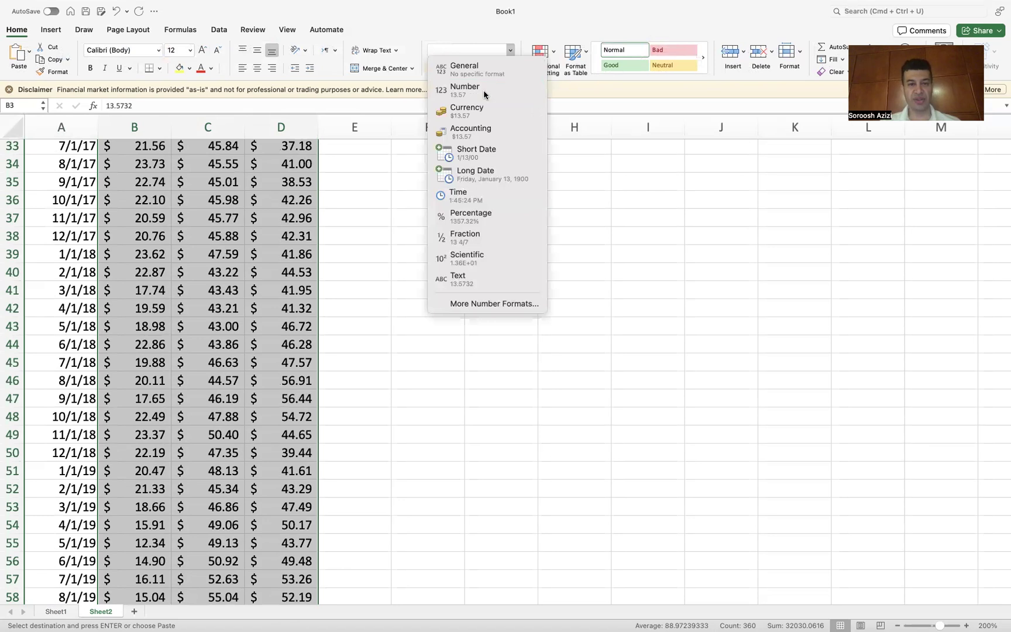
pyautogui.click(483, 90)
pyautogui.scroll(10, 424, 270)
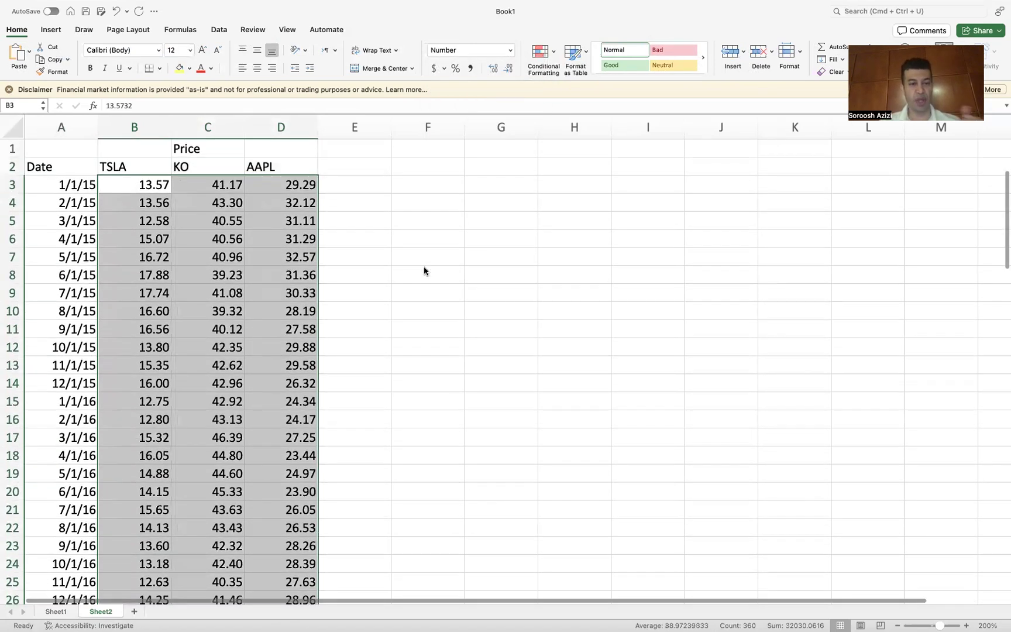
pyautogui.click(439, 255)
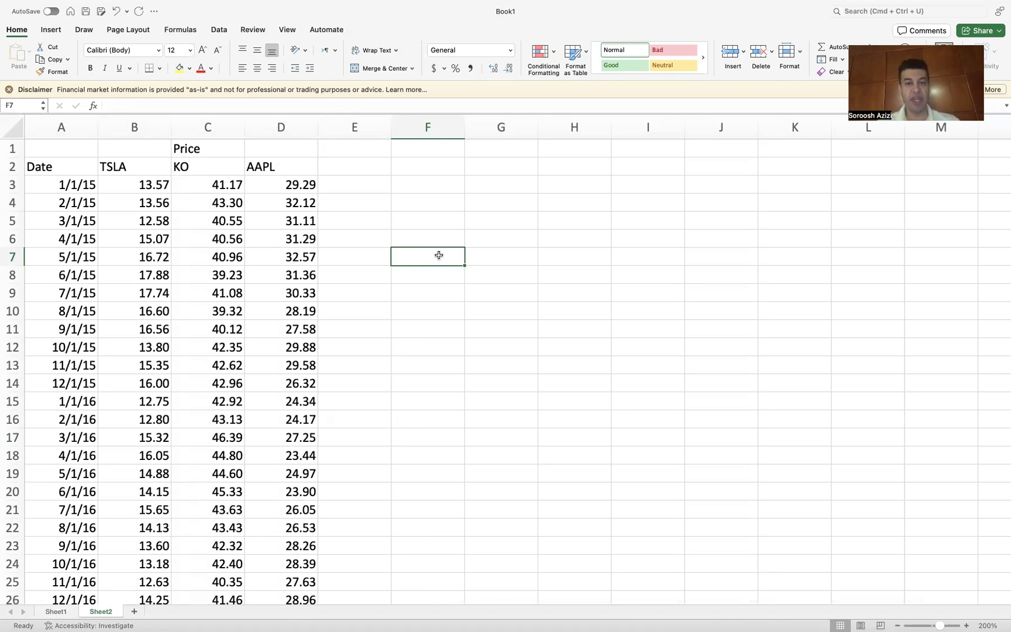
# Step: Enter the heading Price_change in cell H1
pyautogui.click(567, 146)
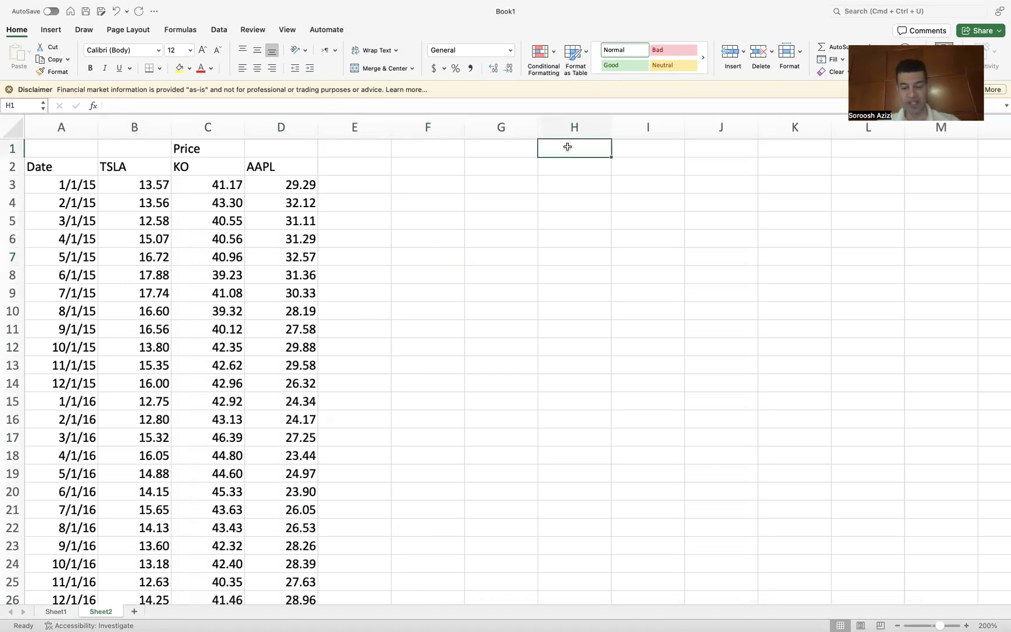
pyautogui.write('Pr')
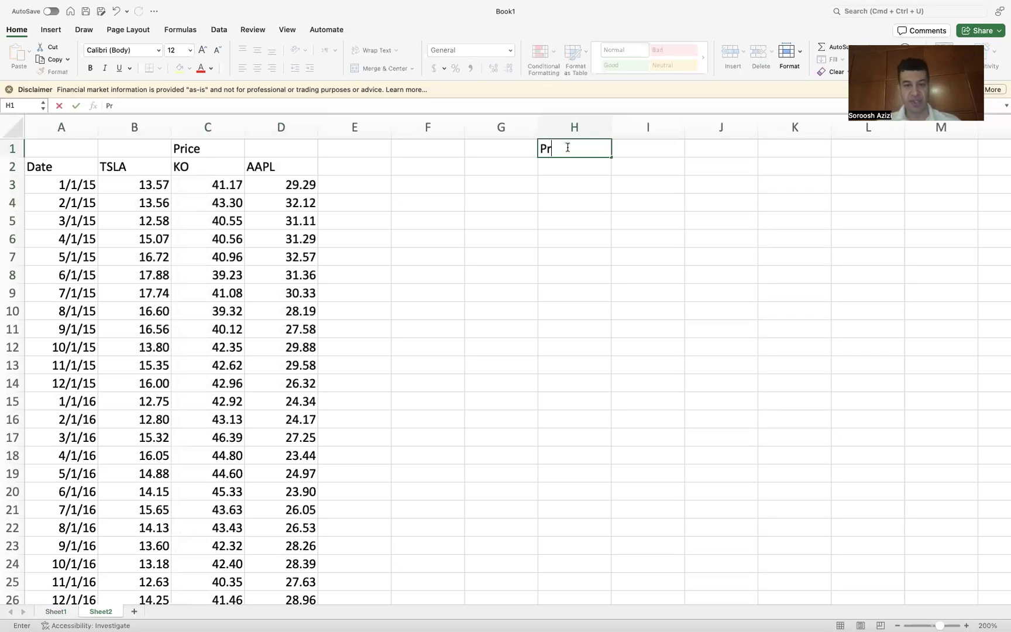
pyautogui.write('ice_change')
pyautogui.press('Return')
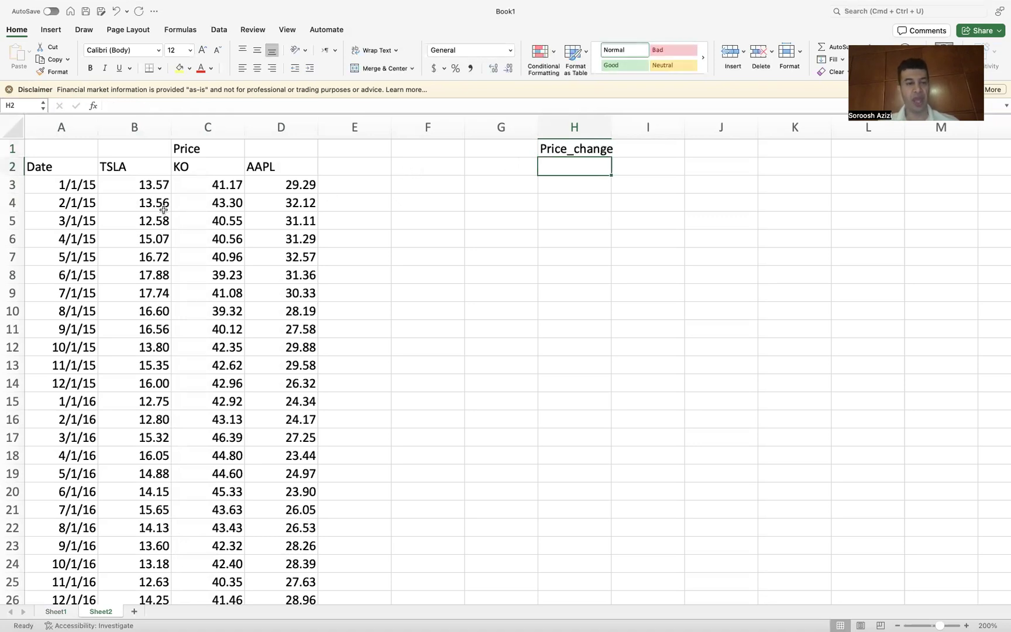
# Step: Copy the Date column, header included, into column F starting at F2
pyautogui.moveTo(65, 164); pyautogui.dragTo(72, 553)
pyautogui.press('super+c')
pyautogui.scroll(20, 392, 431)
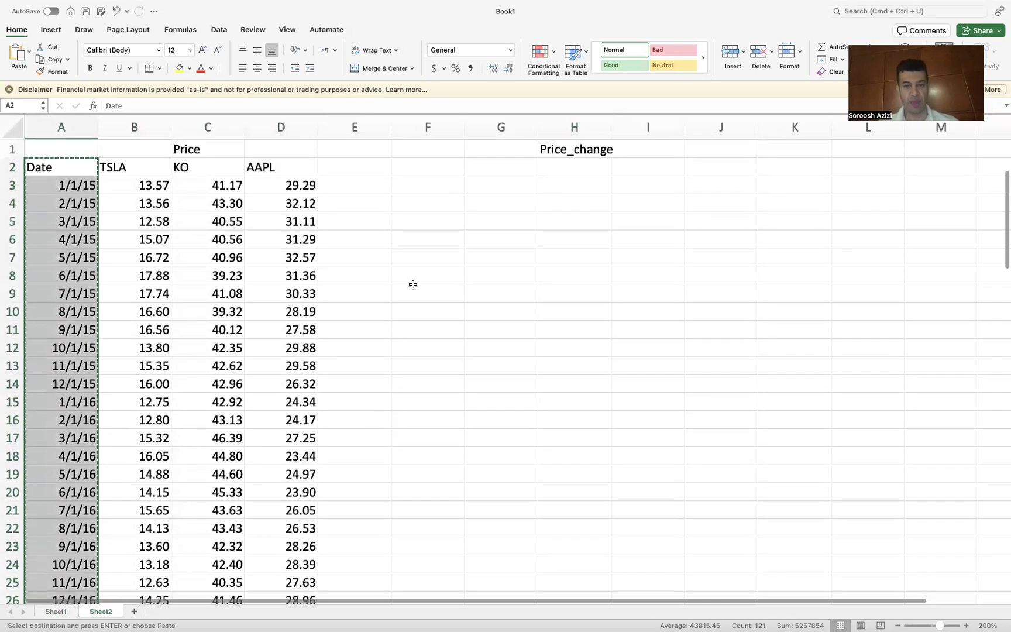
pyautogui.click(444, 164)
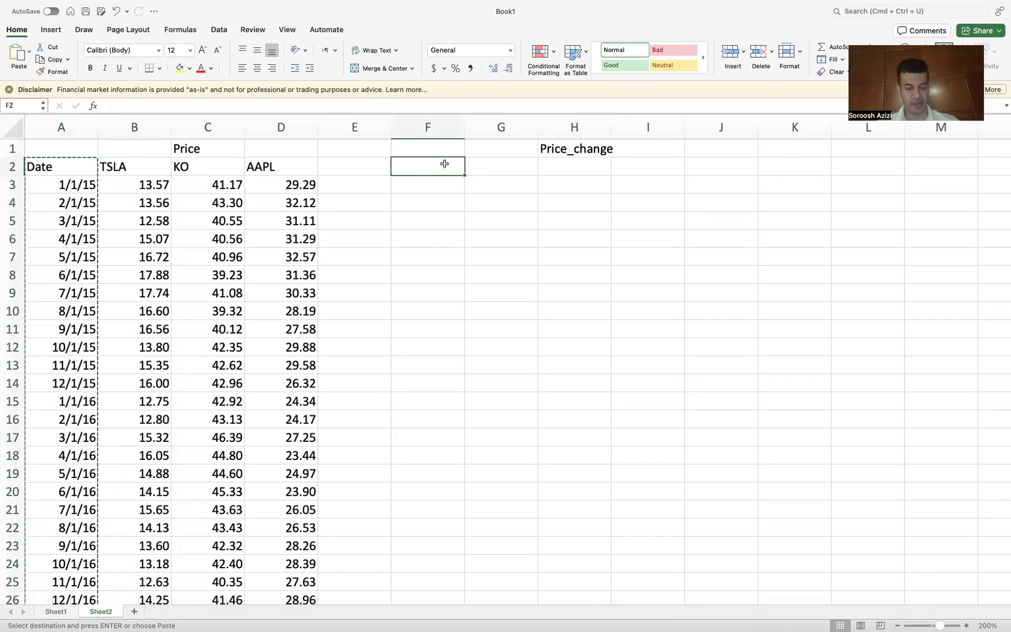
pyautogui.press('super+v')
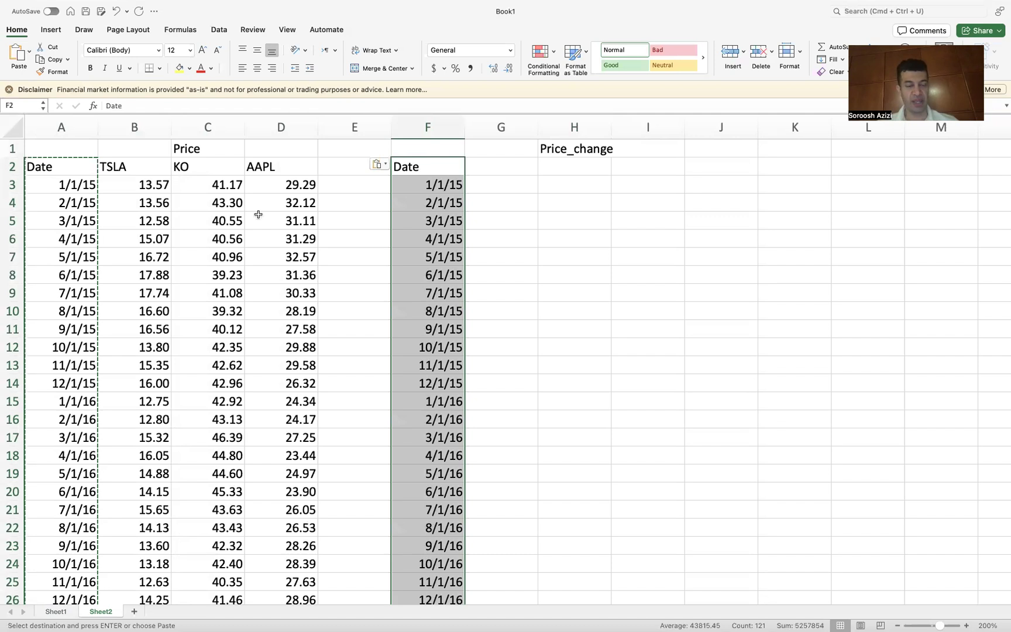
# Step: Copy the TSLA, KO and AAPL tickers from B2:D2 into G2:I2 under the Price_change heading
pyautogui.click(132, 165)
pyautogui.keyDown('shift'); pyautogui.click(252, 159); pyautogui.keyUp('shift')
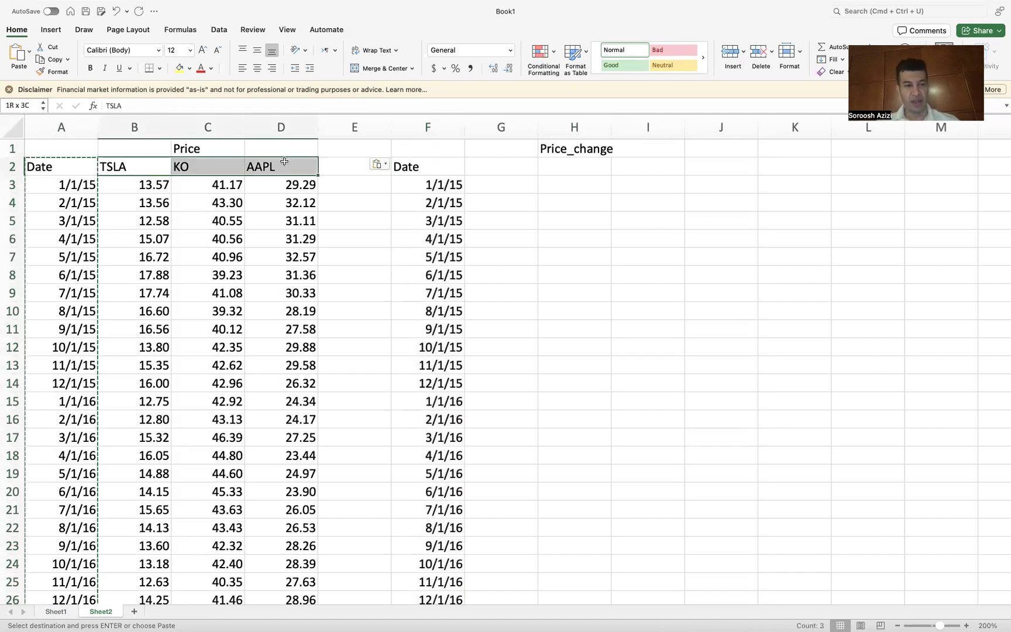
pyautogui.press('super+c')
pyautogui.click(497, 170)
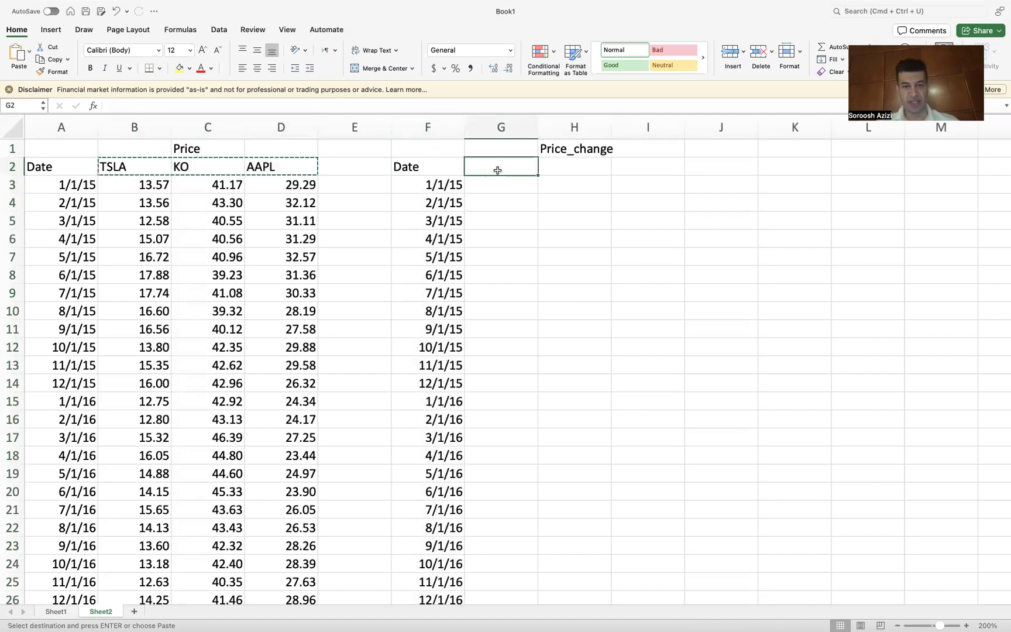
pyautogui.press('super+v')
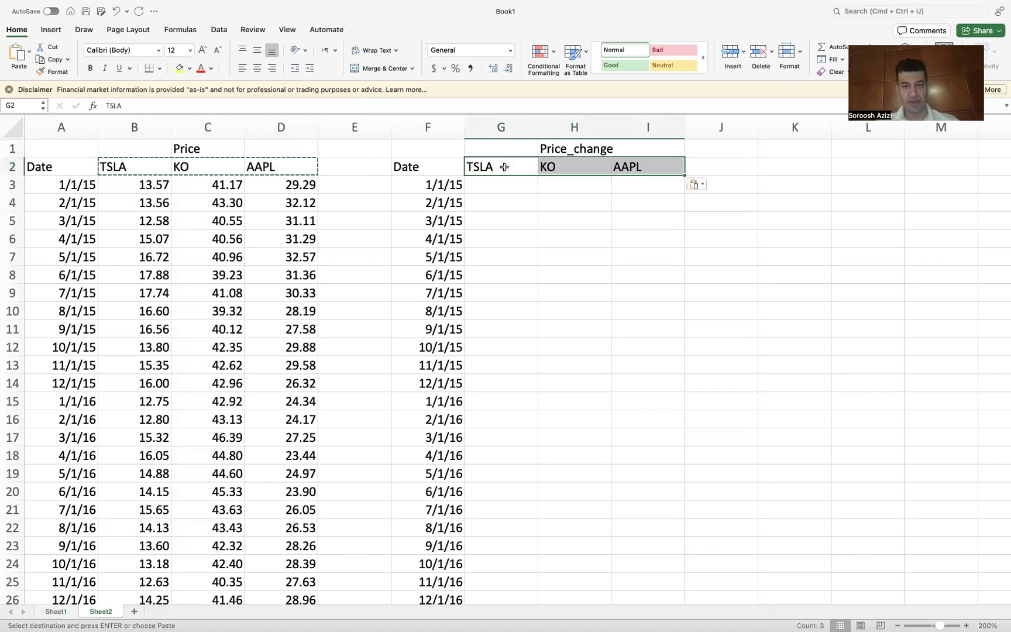
# Step: Rename the headers in G2:I2 to TSLA_r, KO_r and AAPL_r
pyautogui.doubleClick(505, 166)
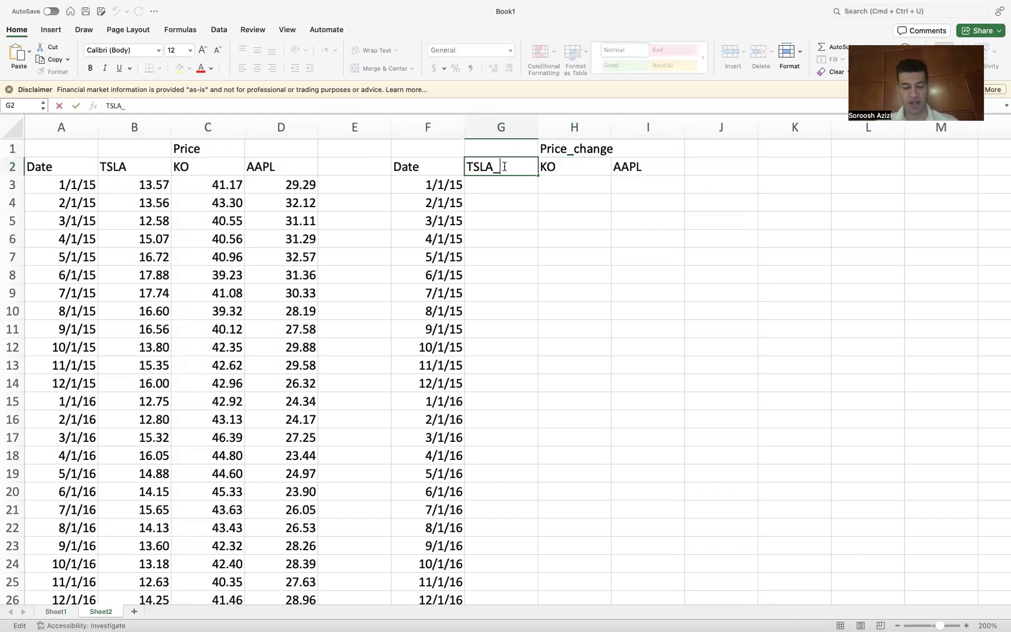
pyautogui.write('_r')
pyautogui.press('Return')
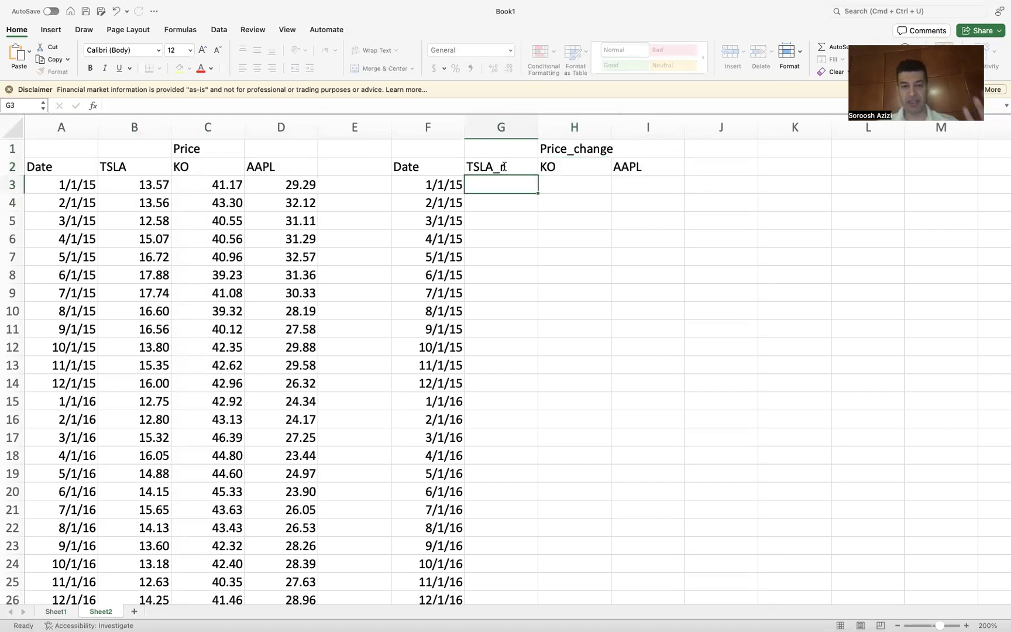
pyautogui.doubleClick(573, 166)
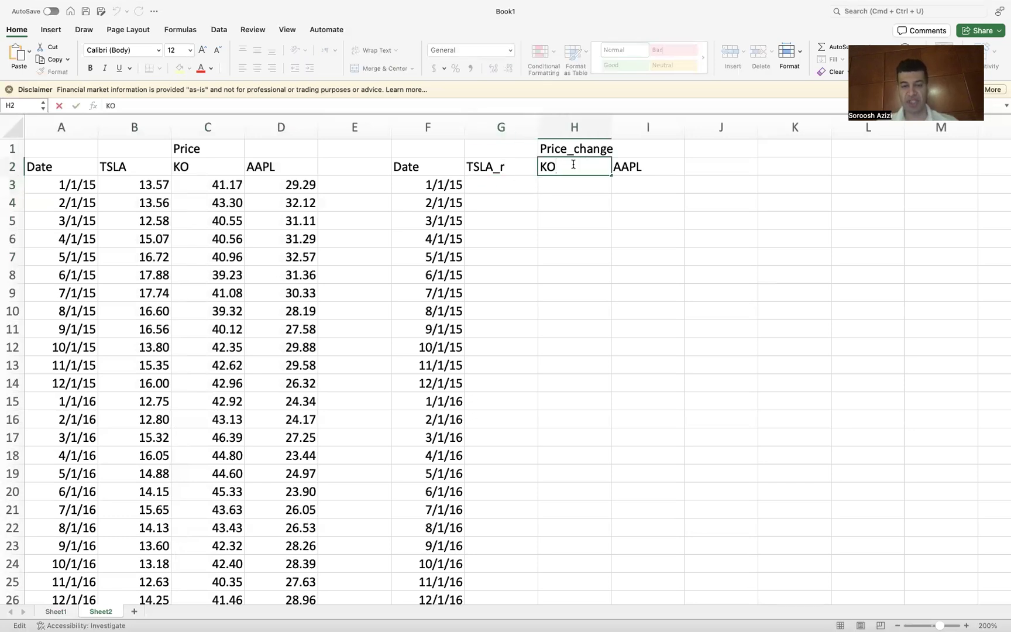
pyautogui.write('_r')
pyautogui.press('Return')
pyautogui.doubleClick(656, 166)
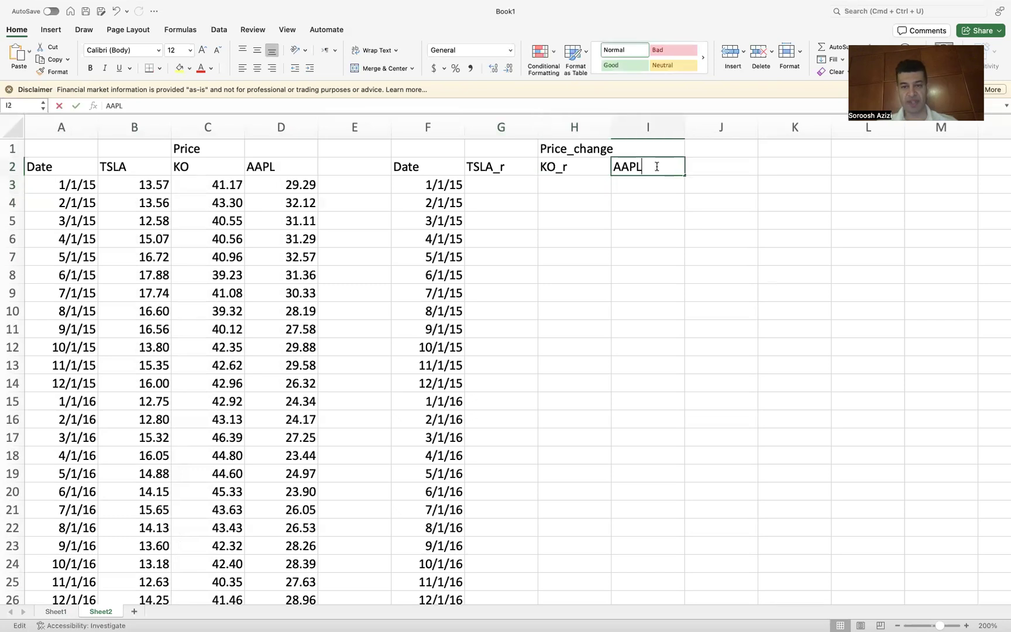
pyautogui.write('_r')
pyautogui.press('Return')
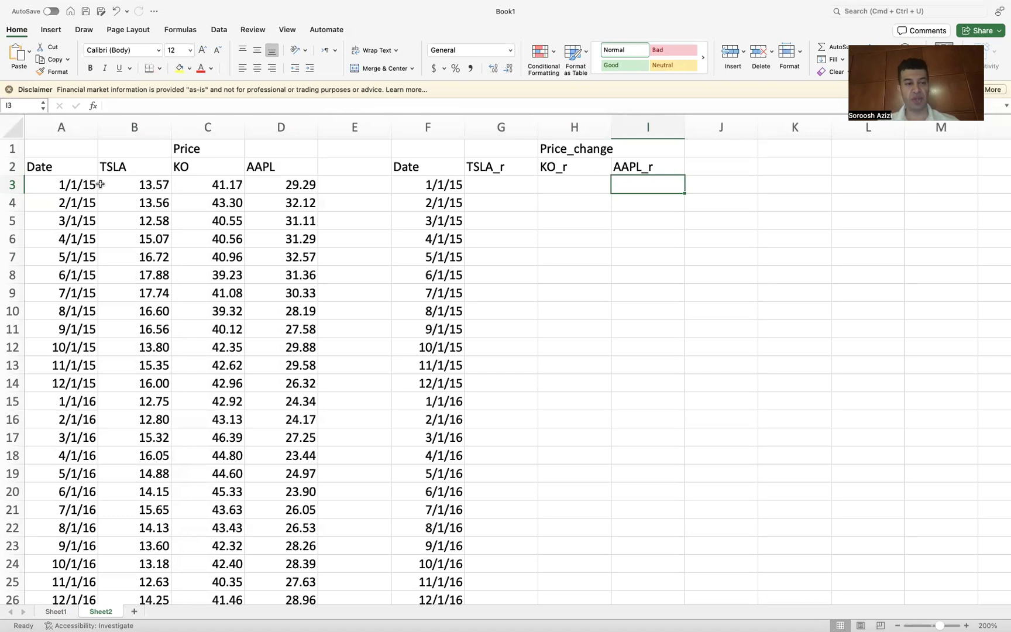
# Step: Enter =100*(B4-B3)/B3 in G4 for TSLA's monthly percentage change and fill it down column G
pyautogui.click(494, 200)
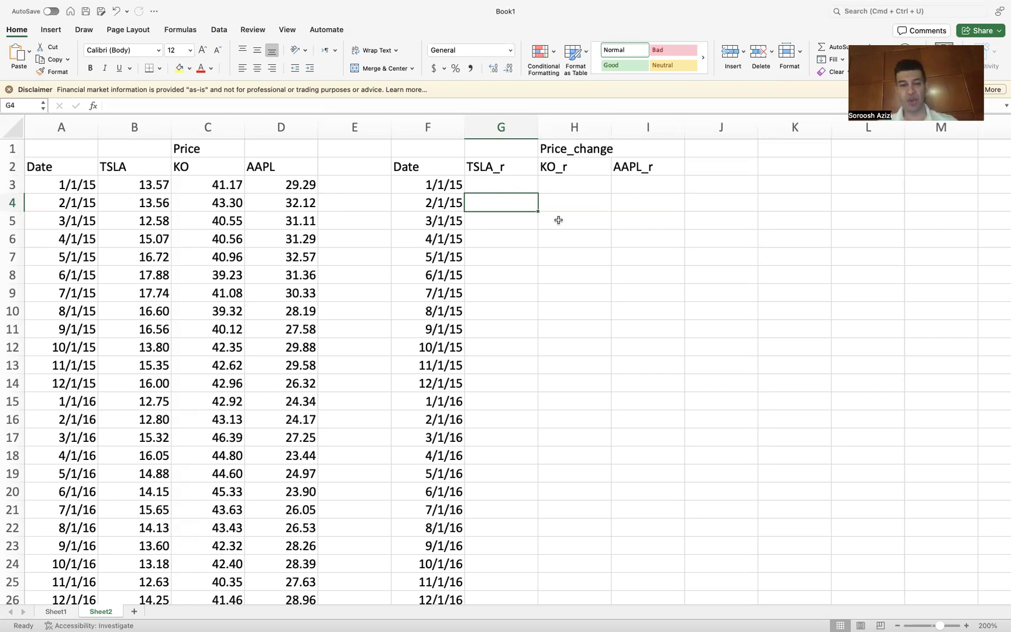
pyautogui.write('=')
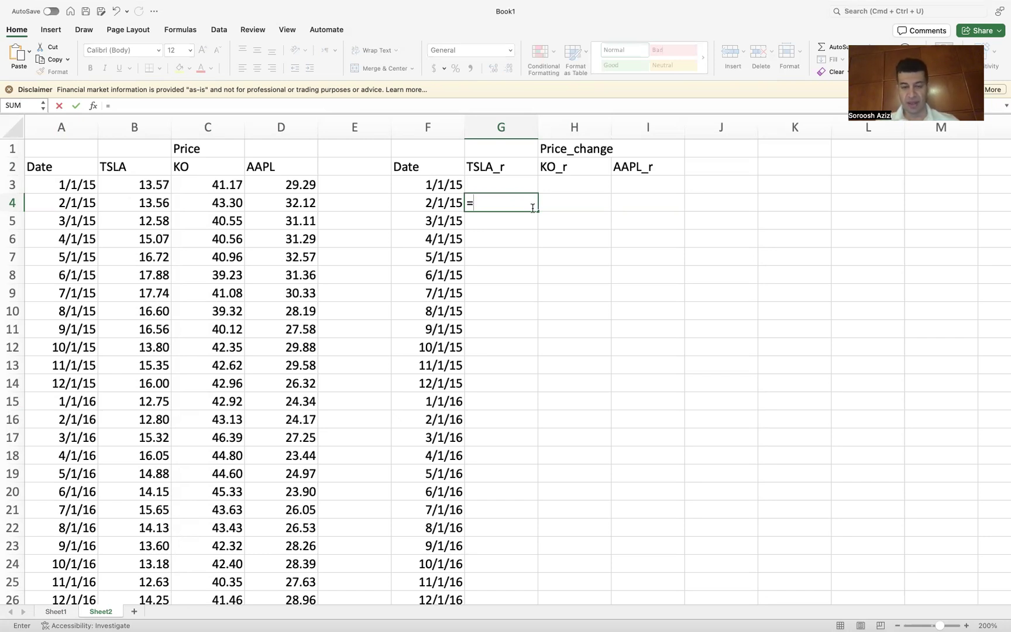
pyautogui.write('(')
pyautogui.click(144, 205)
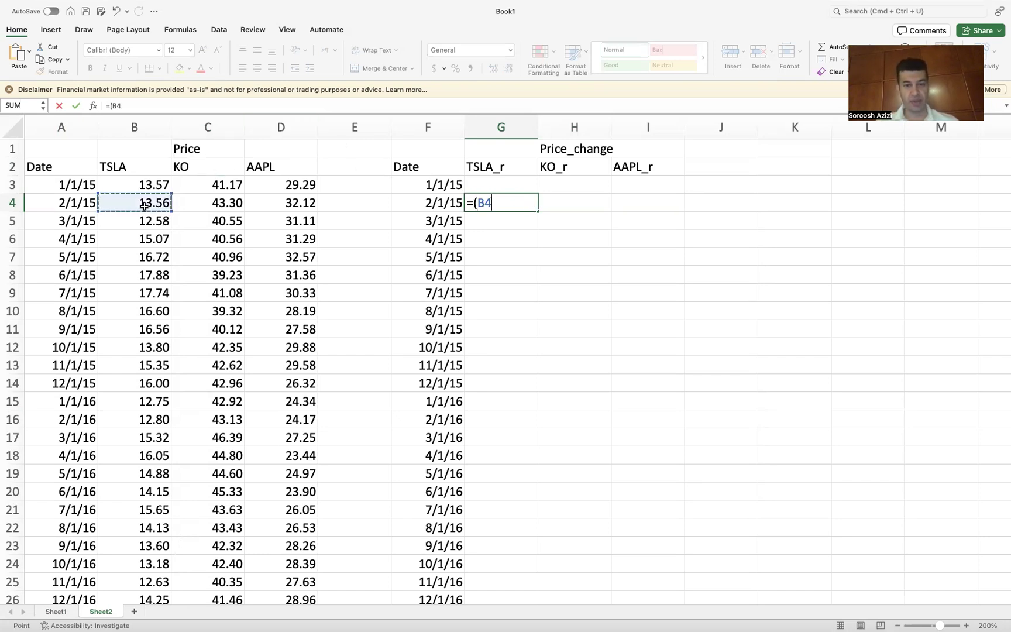
pyautogui.write('-')
pyautogui.click(139, 183)
pyautogui.write(')')
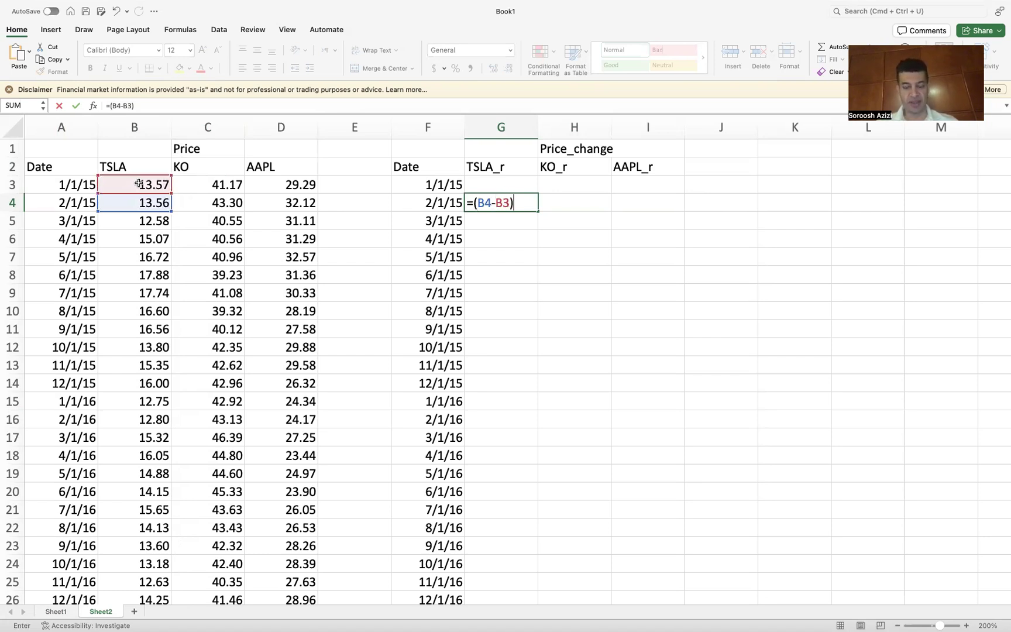
pyautogui.write('/')
pyautogui.click(139, 184)
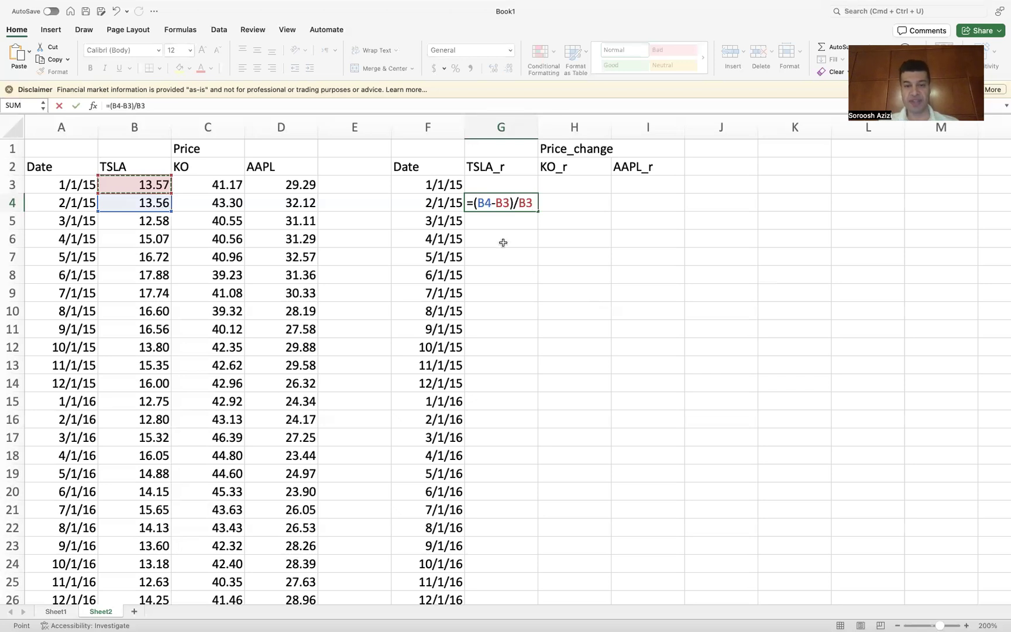
pyautogui.click(473, 202)
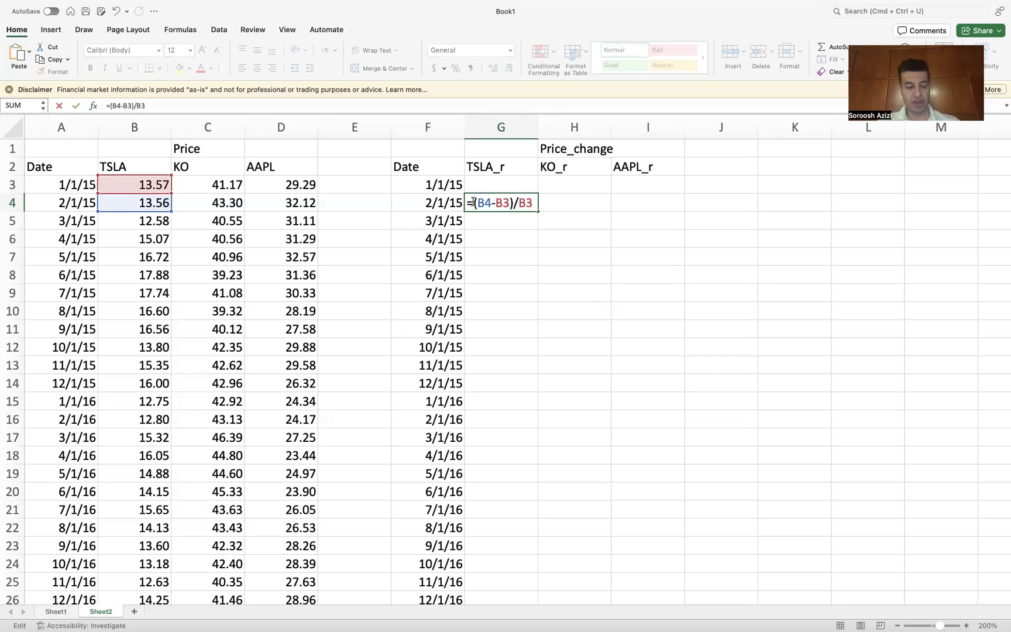
pyautogui.write('100')
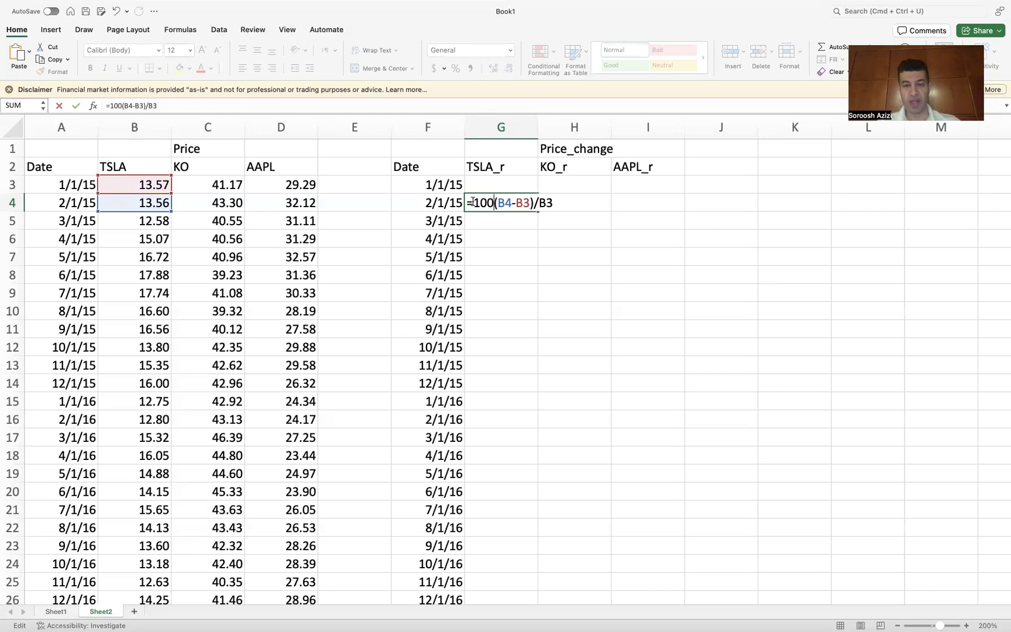
pyautogui.write('*')
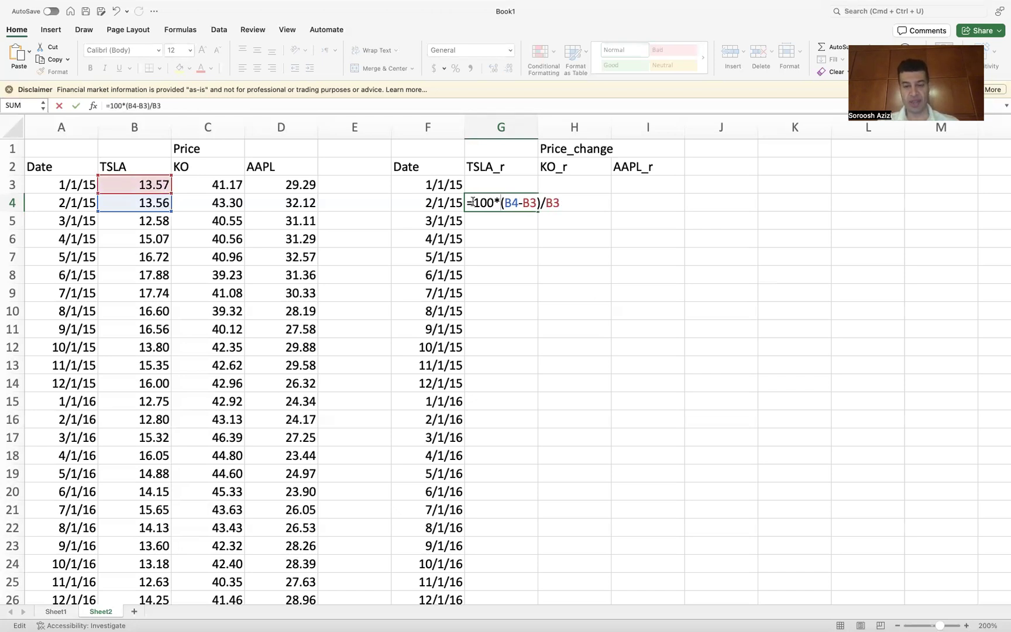
pyautogui.press('Return')
pyautogui.click(497, 200)
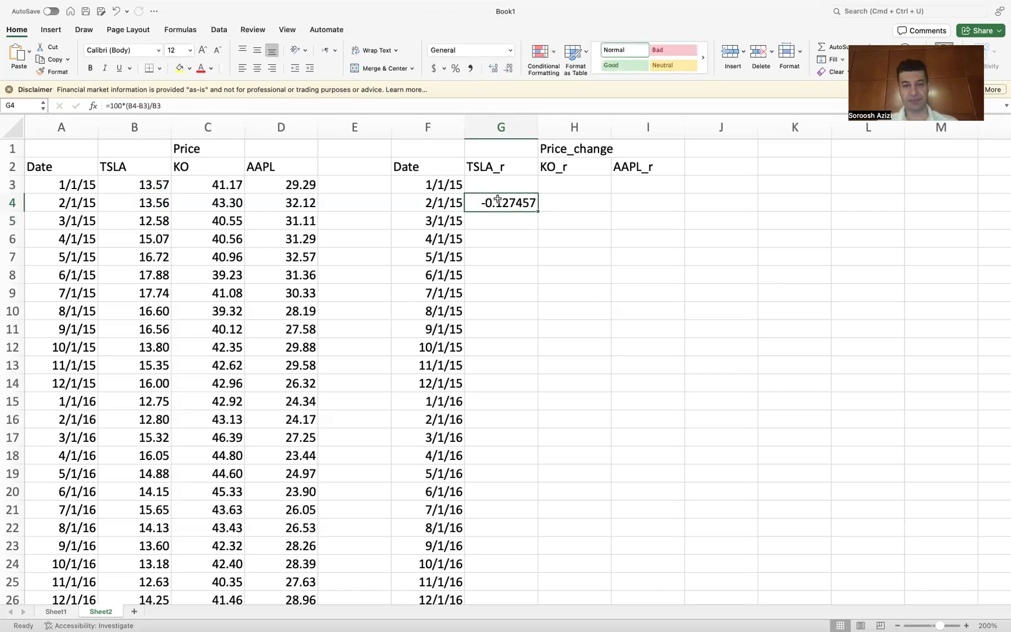
pyautogui.doubleClick(537, 211)
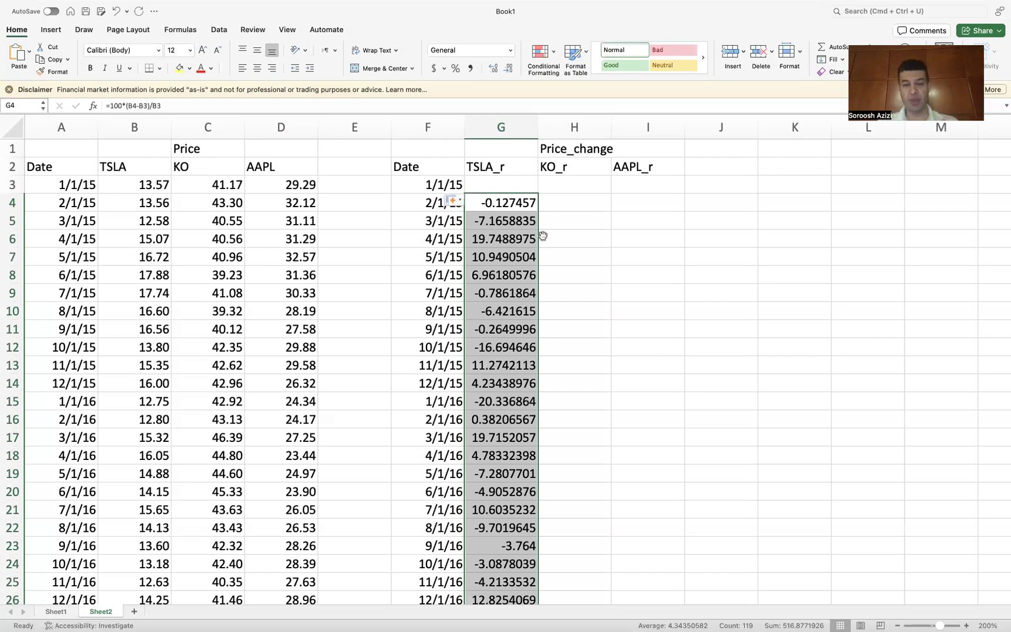
# Step: Extend the G4 formula across to H4 and I4 for KO and AAPL
pyautogui.click(567, 200)
pyautogui.click(512, 203)
pyautogui.moveTo(541, 211); pyautogui.dragTo(669, 200)
pyautogui.click(582, 204)
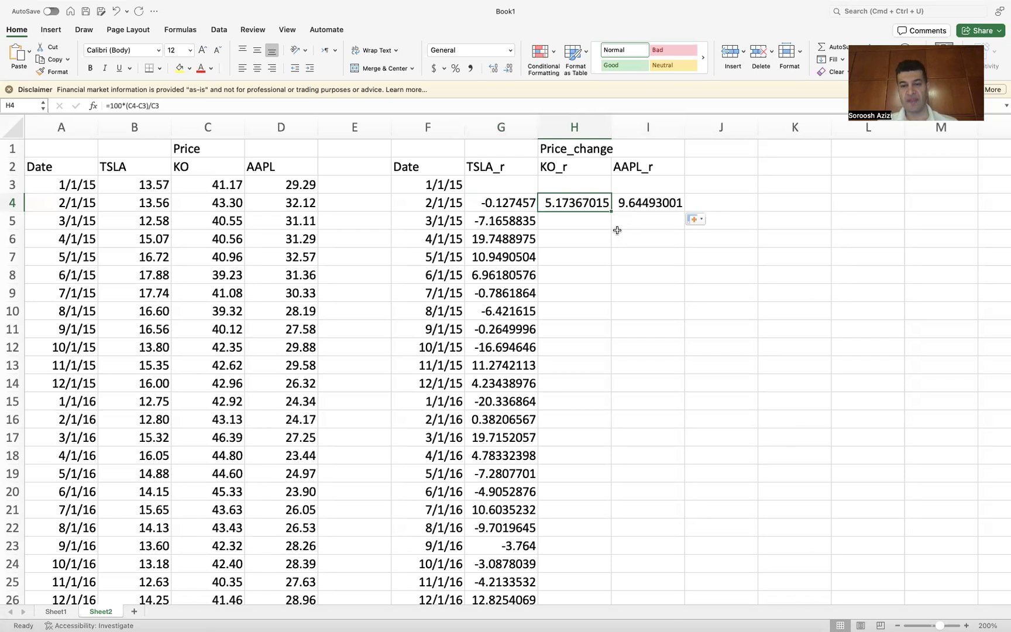
# Step: Fill the KO_r formula in H4 down to row 122
pyautogui.scroll(1, 630, 229)
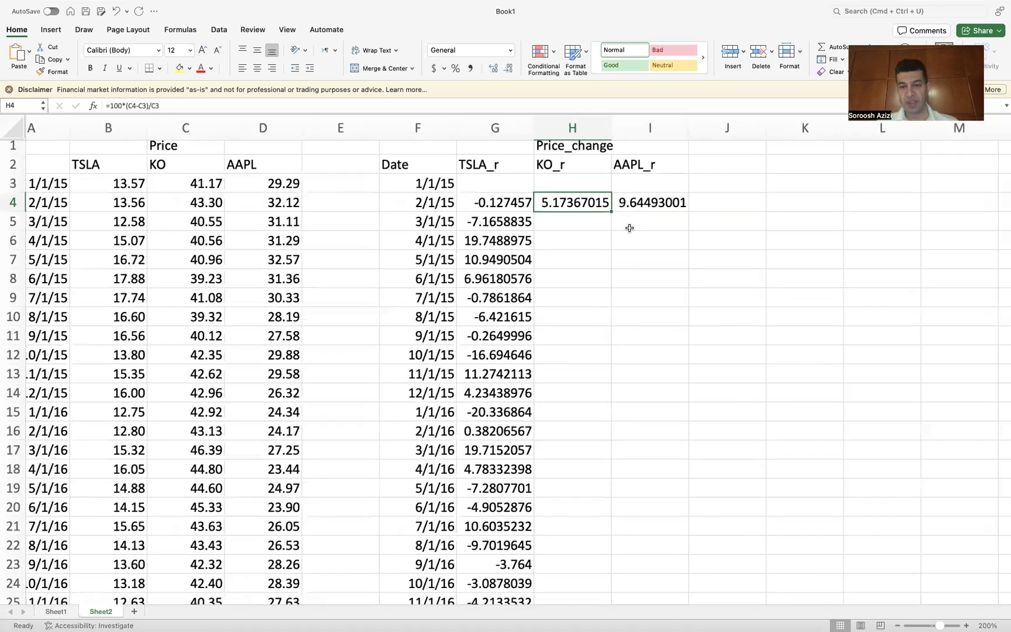
pyautogui.scroll(3, 629, 228)
pyautogui.scroll(2, 630, 228)
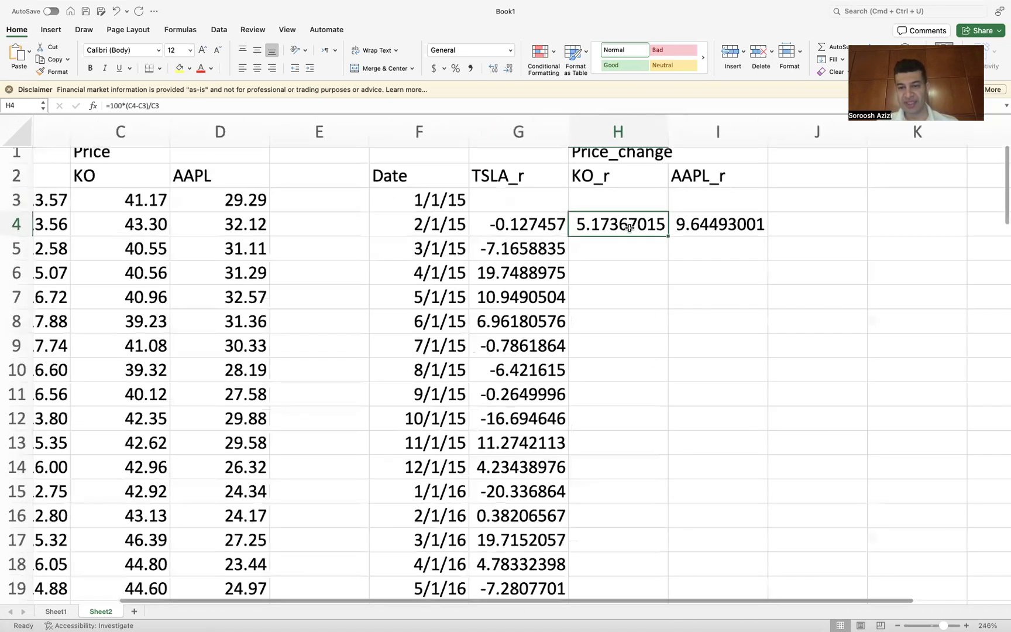
pyautogui.scroll(3, 688, 289)
pyautogui.scroll(4, 688, 294)
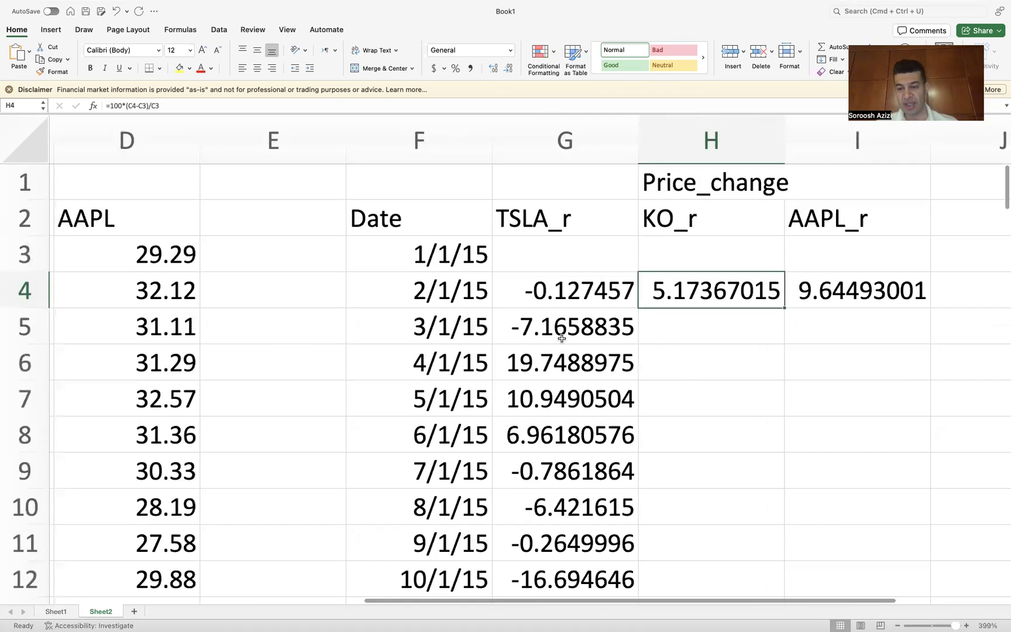
pyautogui.hscroll(4, 561, 333)
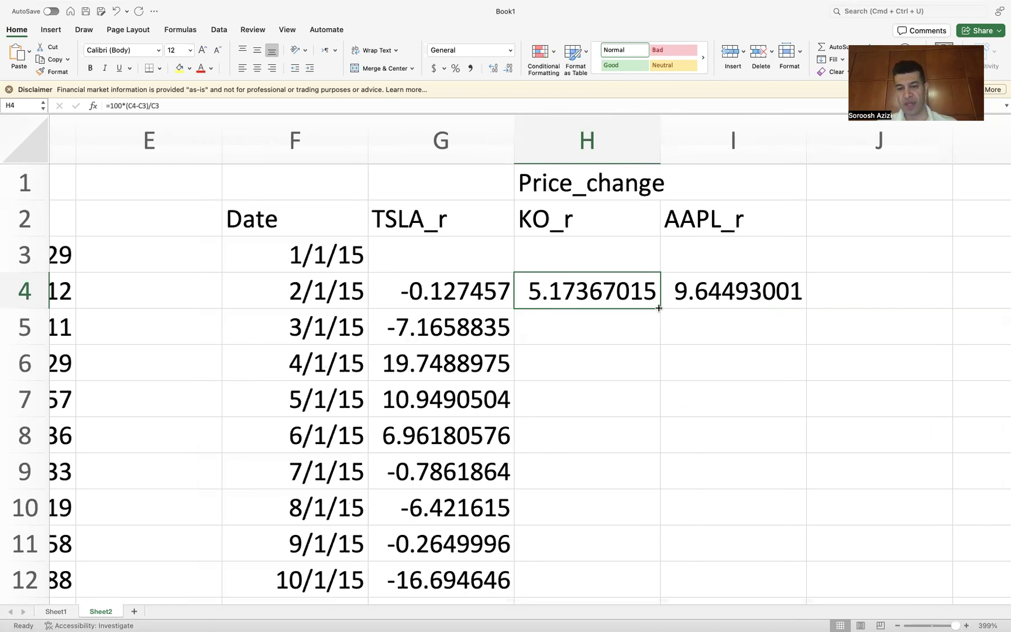
pyautogui.moveTo(658, 308); pyautogui.dragTo(600, 521)
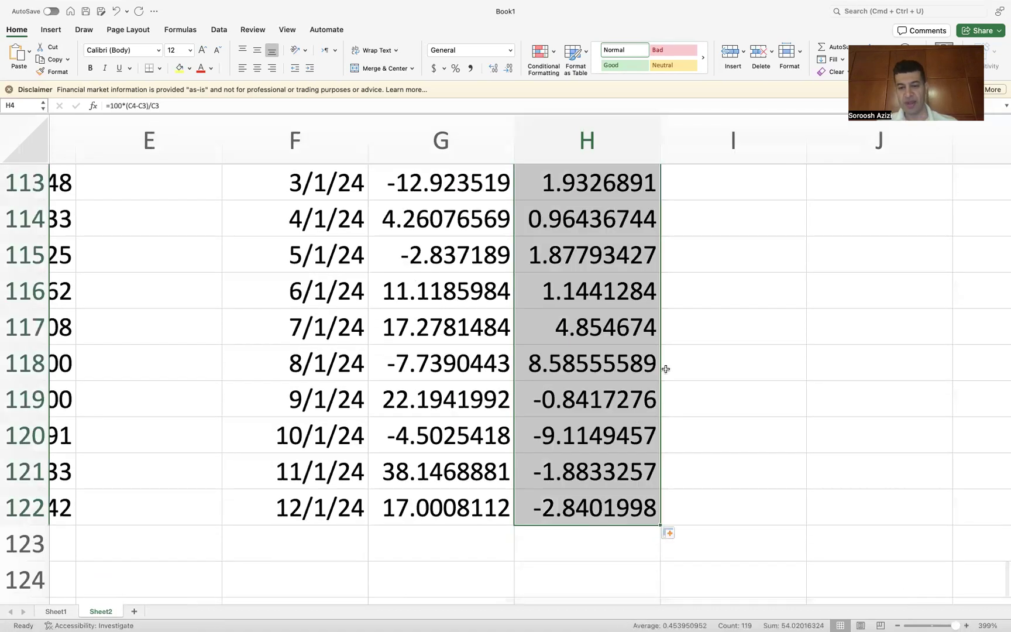
# Step: Fill the AAPL_r formula in I4 down the column
pyautogui.scroll(3, 666, 369)
pyautogui.scroll(15, 665, 369)
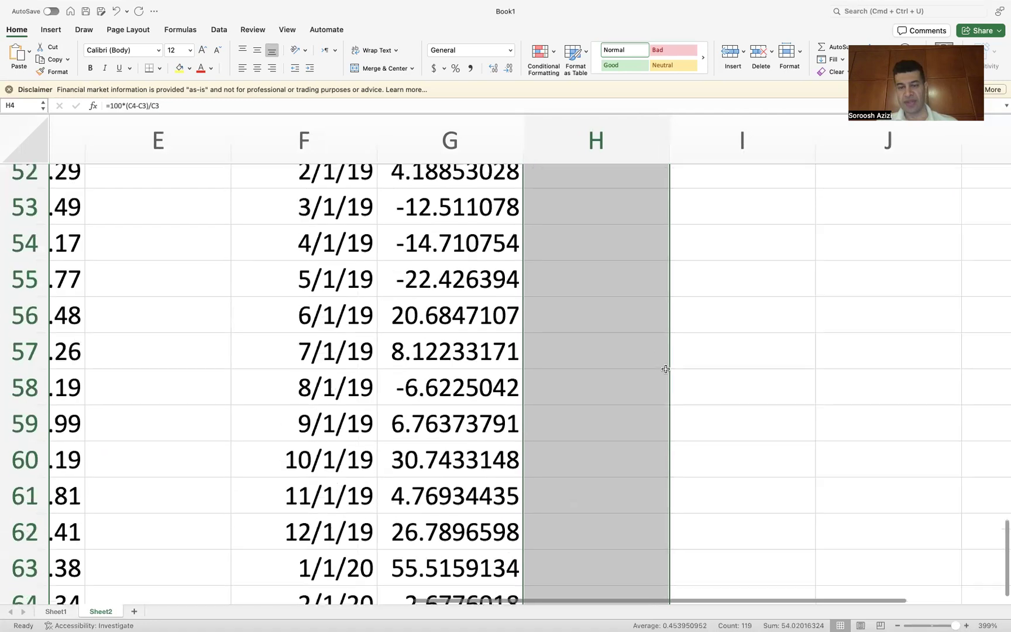
pyautogui.scroll(8, 674, 344)
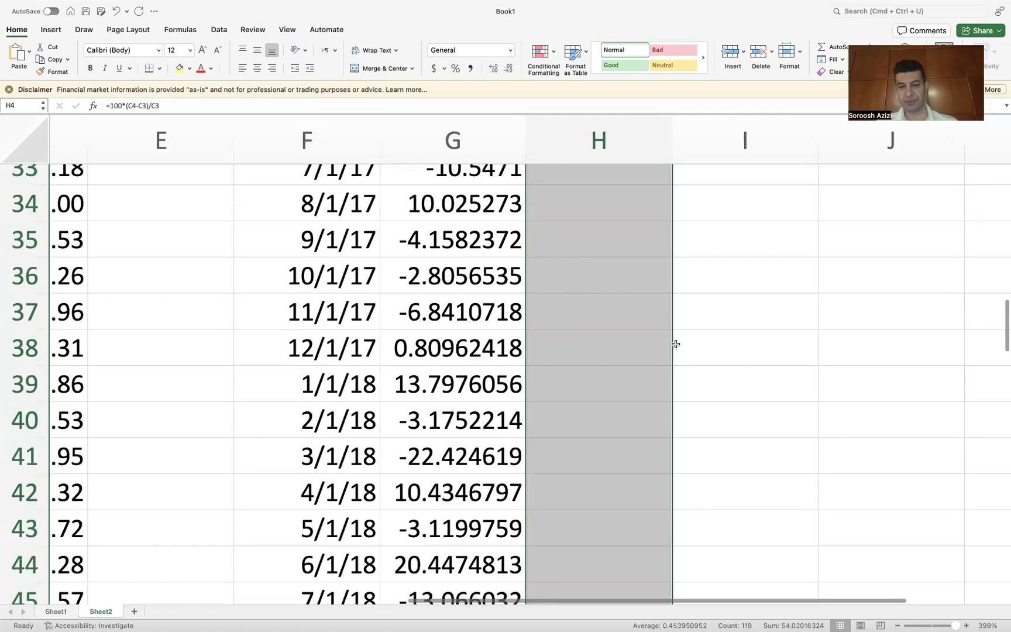
pyautogui.scroll(10, 675, 343)
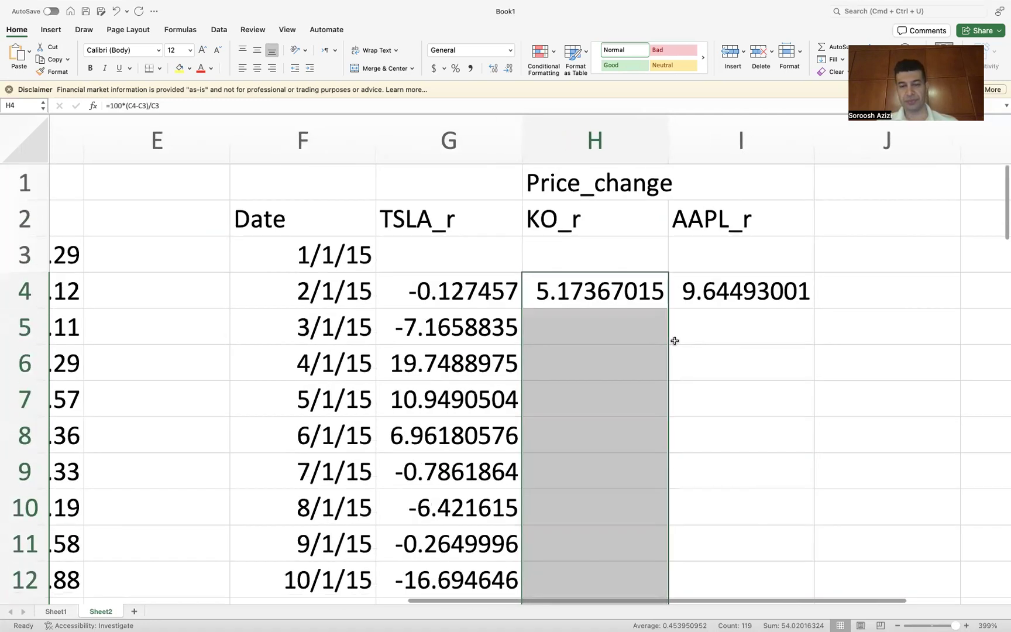
pyautogui.click(755, 276)
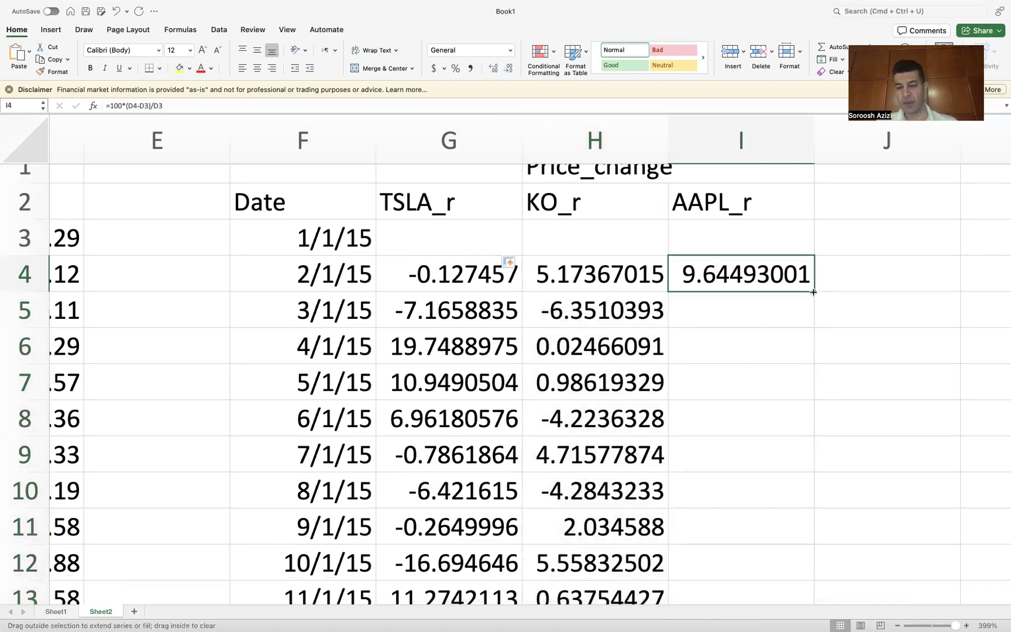
pyautogui.doubleClick(813, 291)
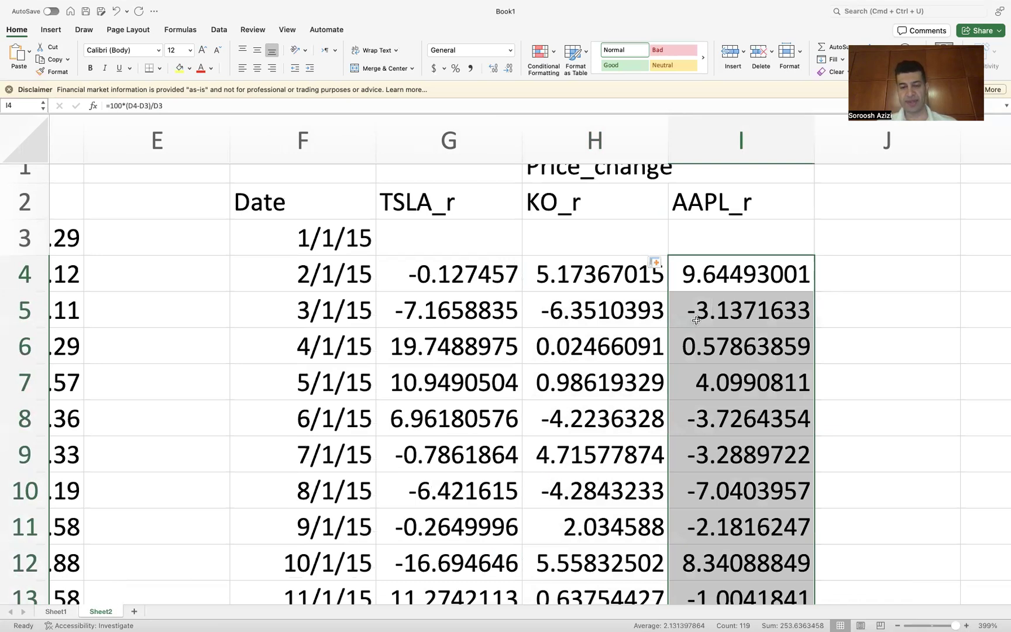
# Step: Review the price and percentage change columns across the sheet
pyautogui.hscroll(3, 695, 324)
pyautogui.scroll(1, 694, 323)
pyautogui.hscroll(1, 694, 324)
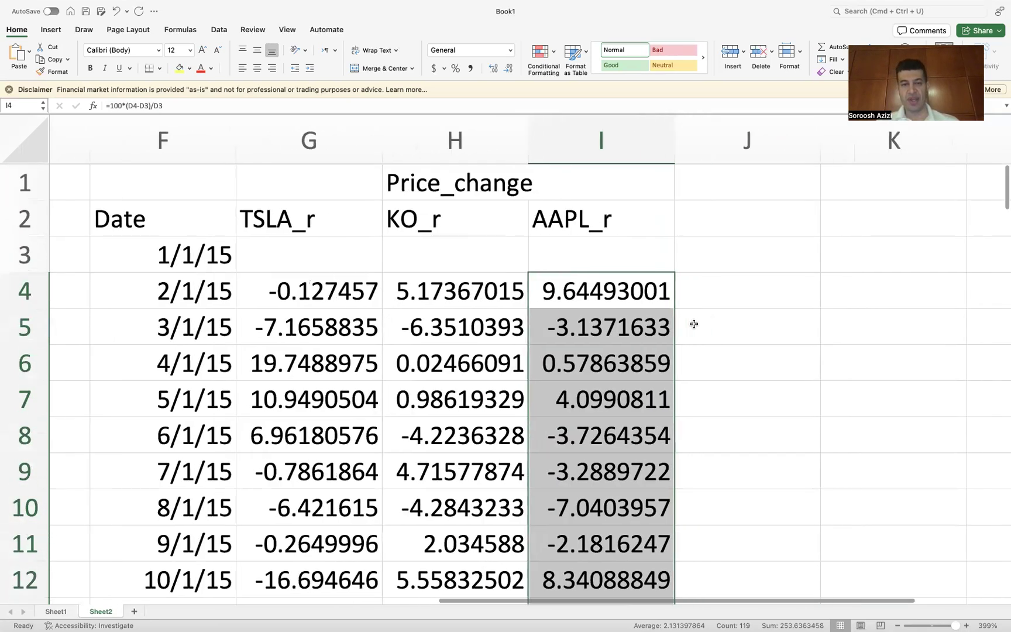
pyautogui.scroll(-2, 695, 328)
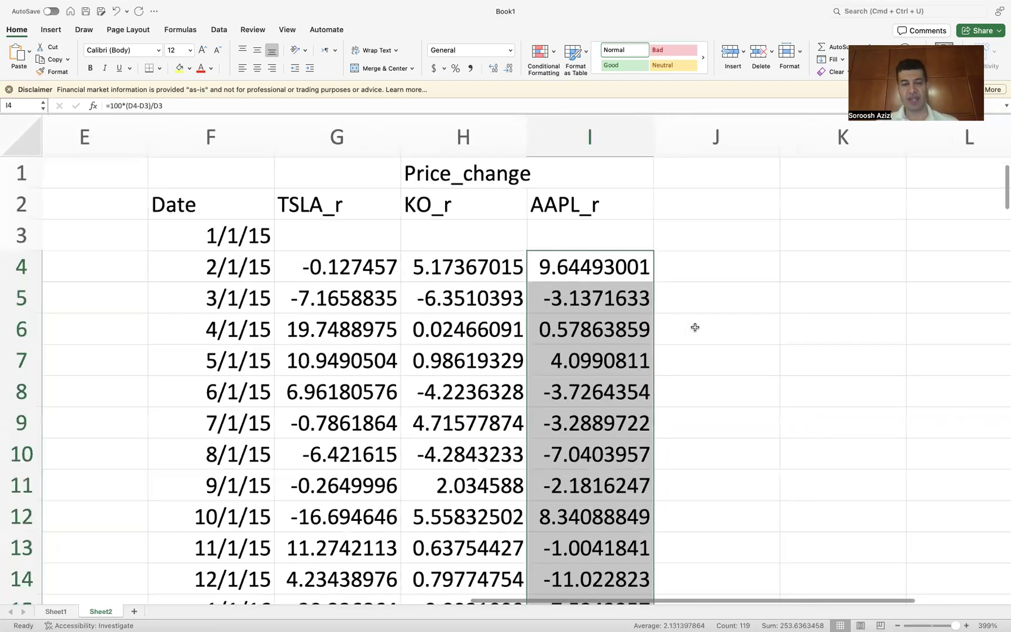
pyautogui.scroll(-5, 695, 328)
pyautogui.scroll(-1, 695, 329)
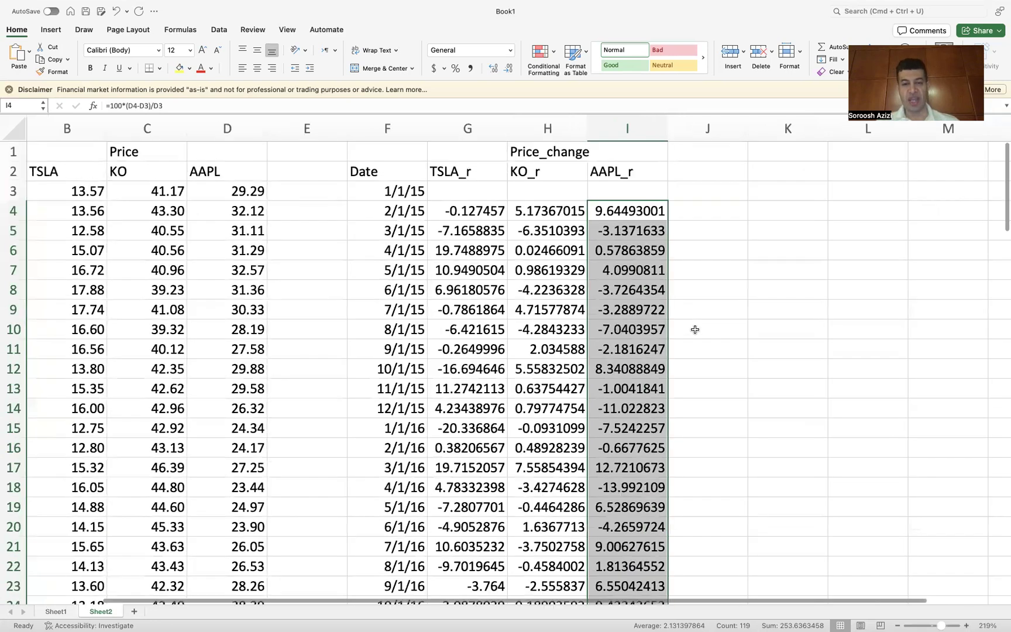
pyautogui.hscroll(-1, 694, 330)
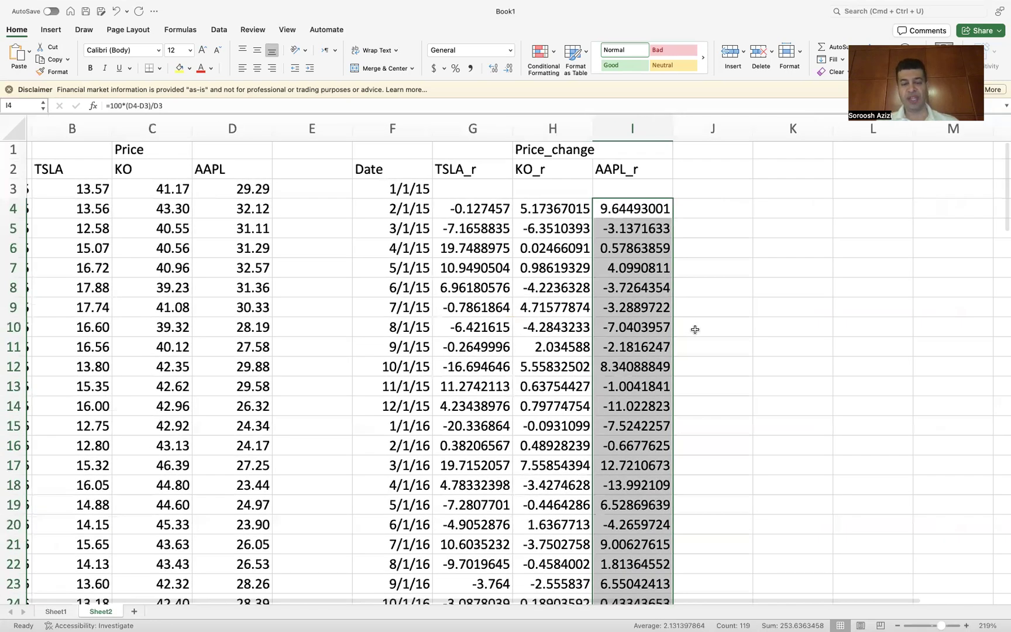
pyautogui.hscroll(-2, 695, 329)
pyautogui.scroll(-1, 695, 330)
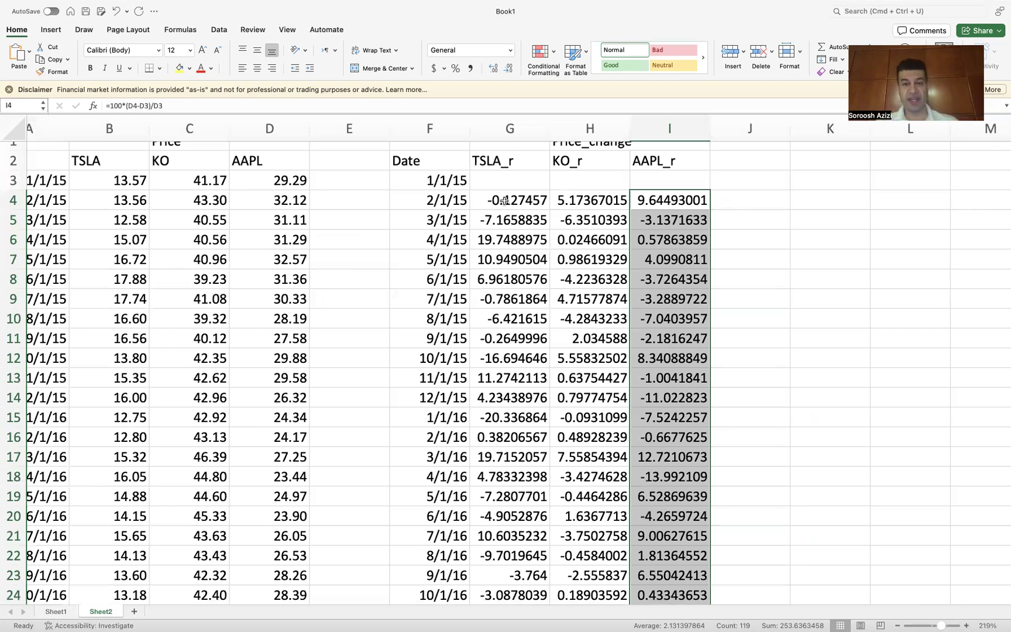
# Step: Select the TSLA_r values in G4:G122 and name the range TSLA_r
pyautogui.moveTo(509, 198); pyautogui.dragTo(531, 622)
pyautogui.moveTo(521, 577); pyautogui.dragTo(516, 525)
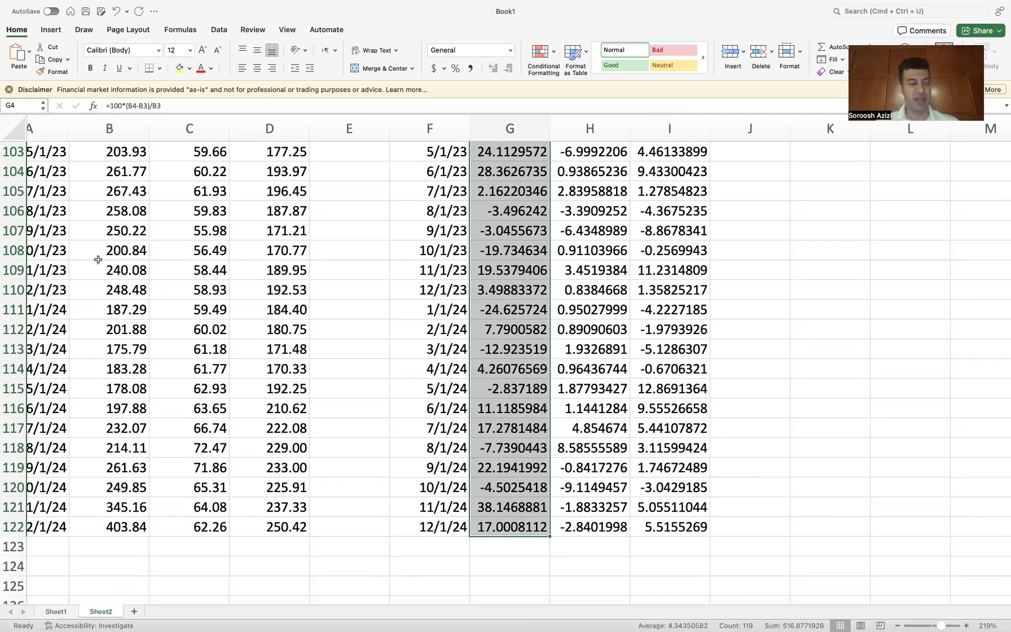
pyautogui.click(22, 104)
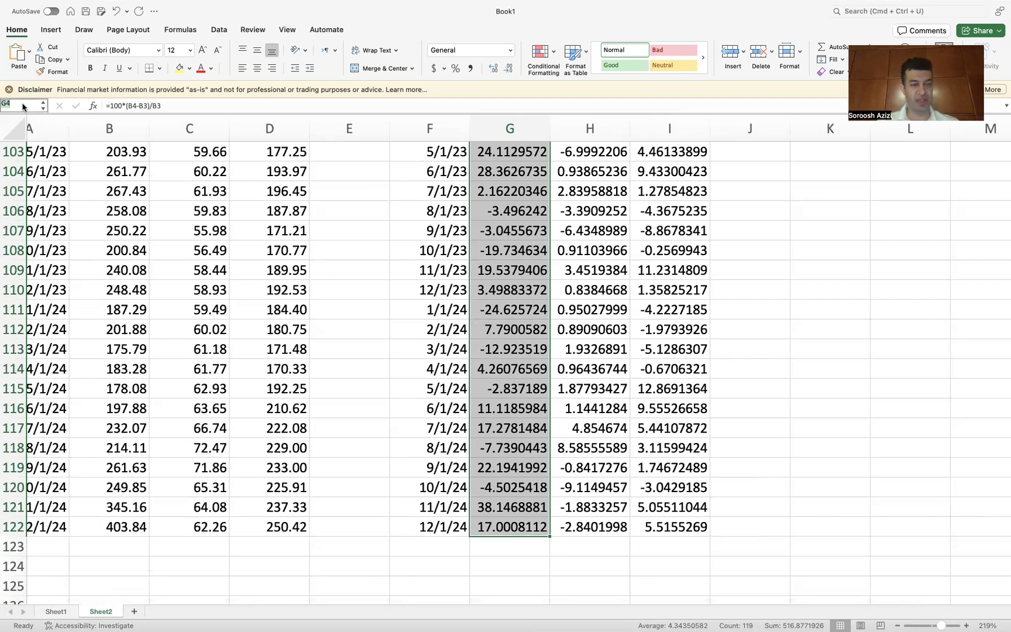
pyautogui.press('BackSpace')
pyautogui.write('TSLA_')
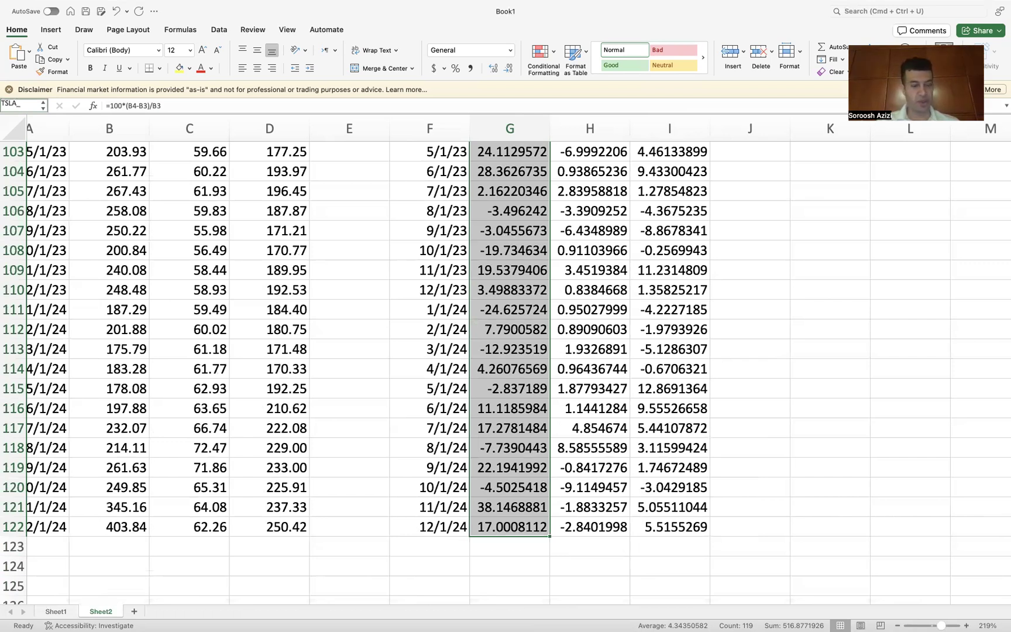
pyautogui.write('r')
pyautogui.press('Return')
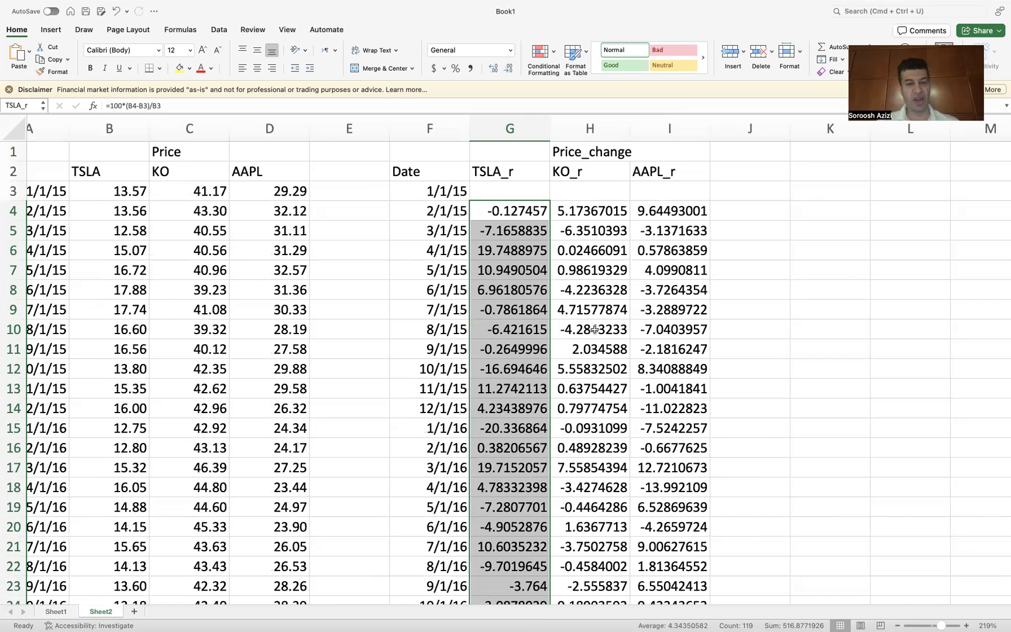
# Step: Select the KO_r values in H4:H122 and name the range KO_r
pyautogui.moveTo(588, 209); pyautogui.dragTo(588, 527)
pyautogui.click(16, 105)
pyautogui.press('BackSpace')
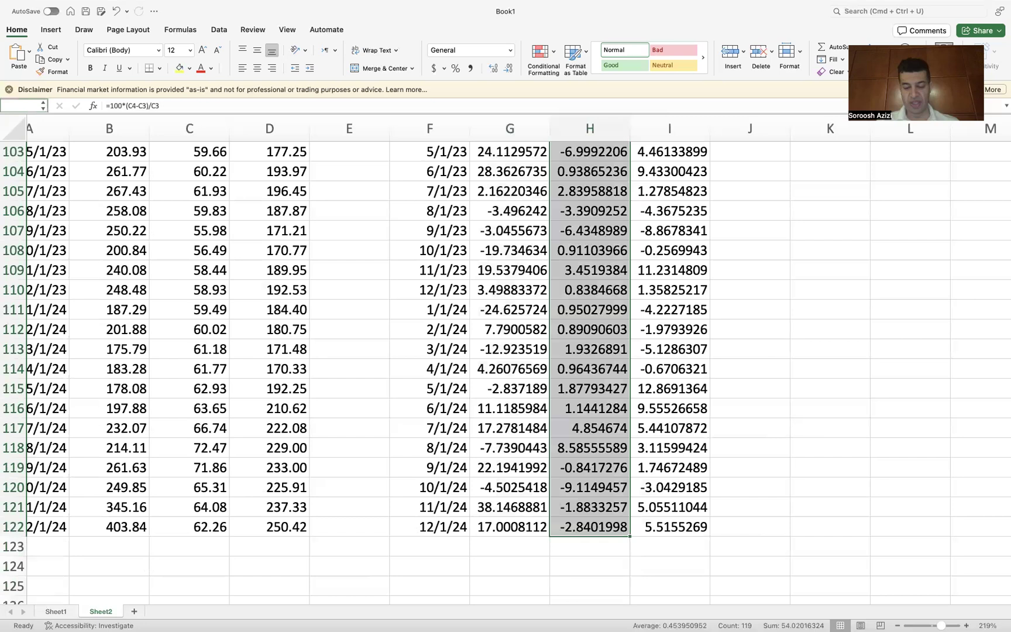
pyautogui.write('KO_r')
pyautogui.press('Escape')
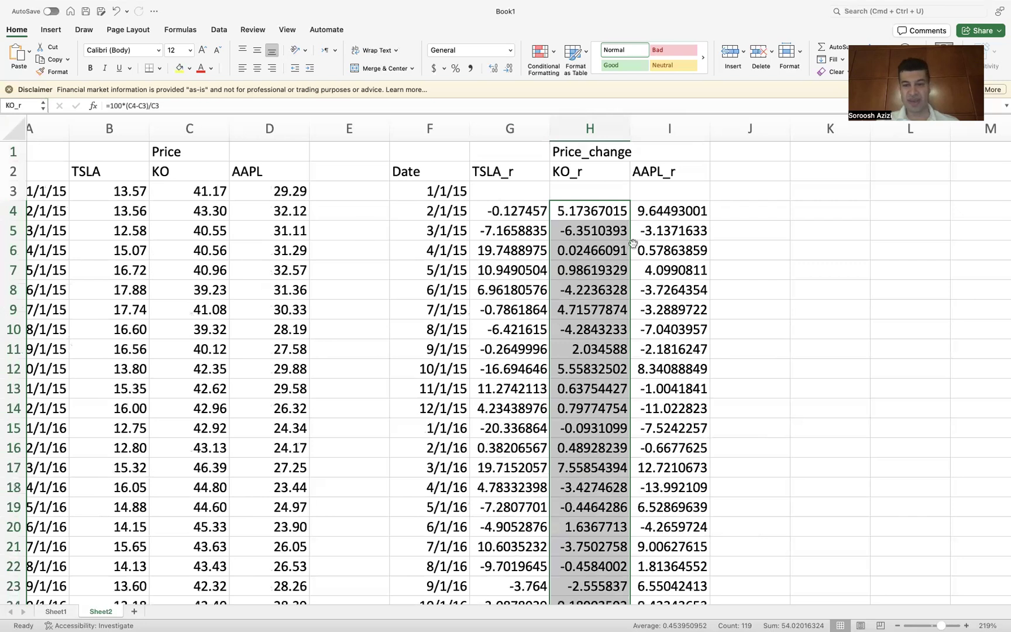
# Step: Select the AAPL_r values in I4:I122 and name the range AAPL_r
pyautogui.click(671, 214)
pyautogui.moveTo(671, 214); pyautogui.dragTo(660, 515)
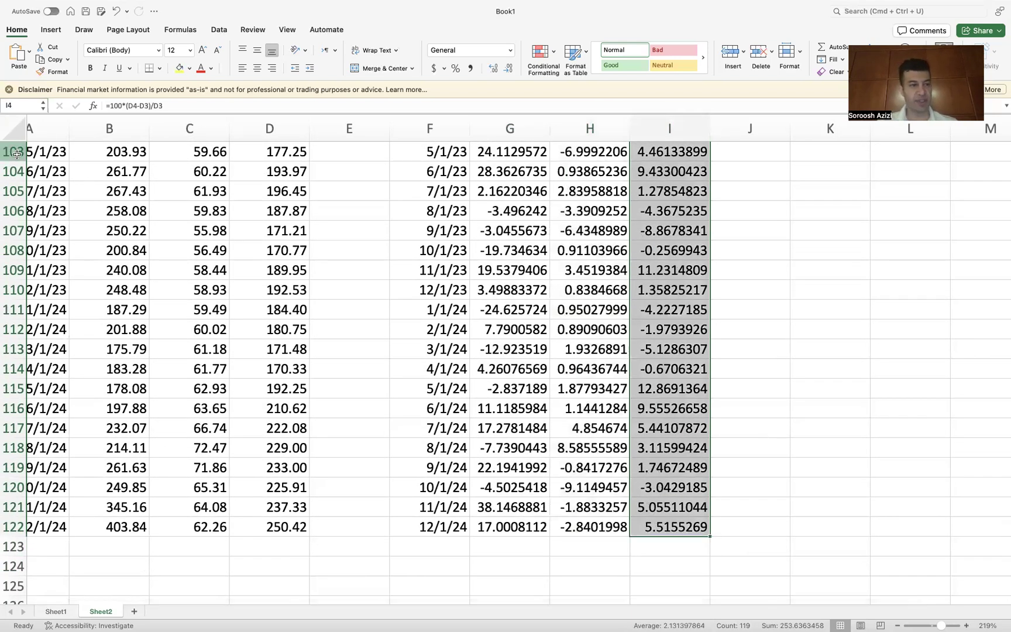
pyautogui.click(25, 104)
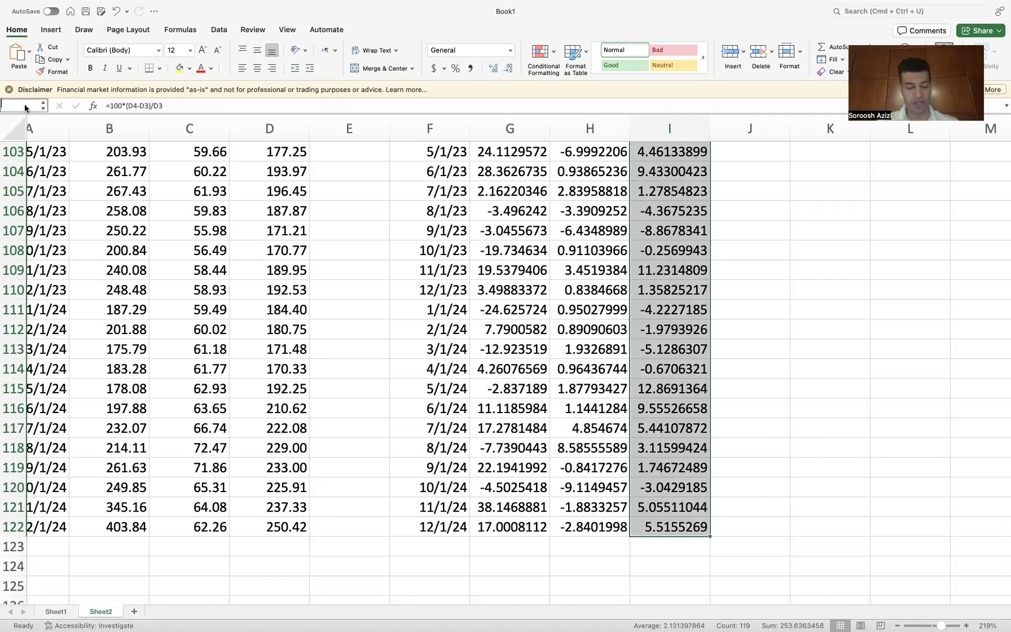
pyautogui.write('AAPL_r')
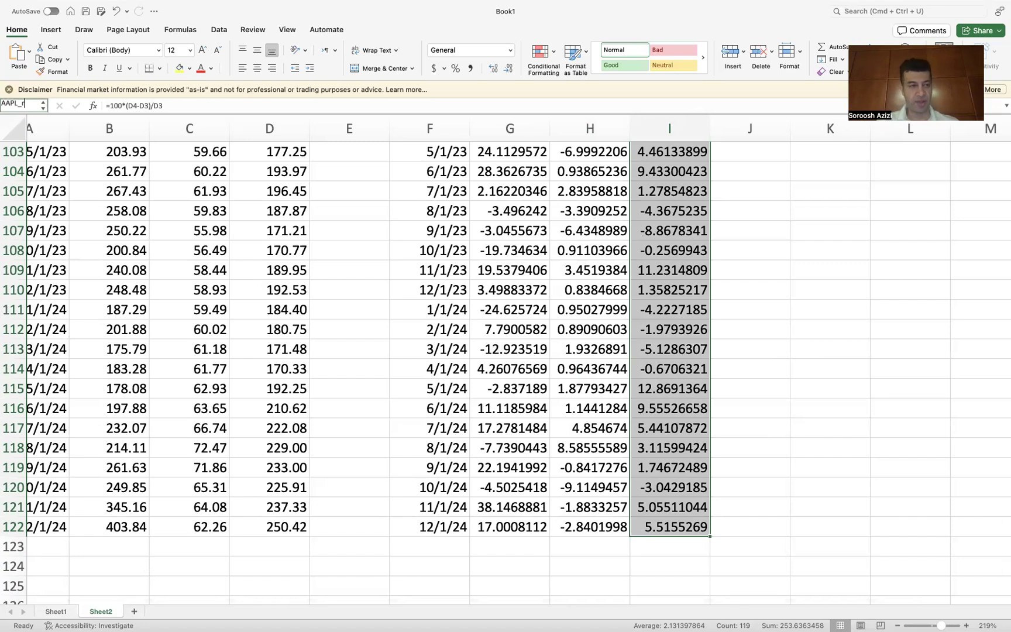
# Step: Enter the heading AVE and VAR in cell M1
pyautogui.scroll(20, 551, 214)
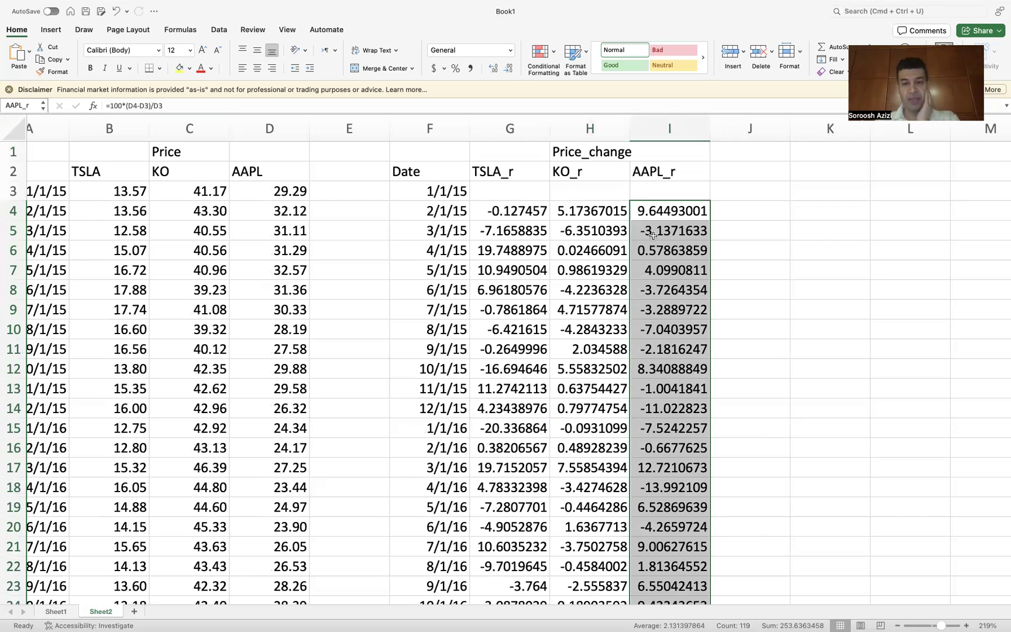
pyautogui.hscroll(4, 652, 235)
pyautogui.hscroll(2, 653, 236)
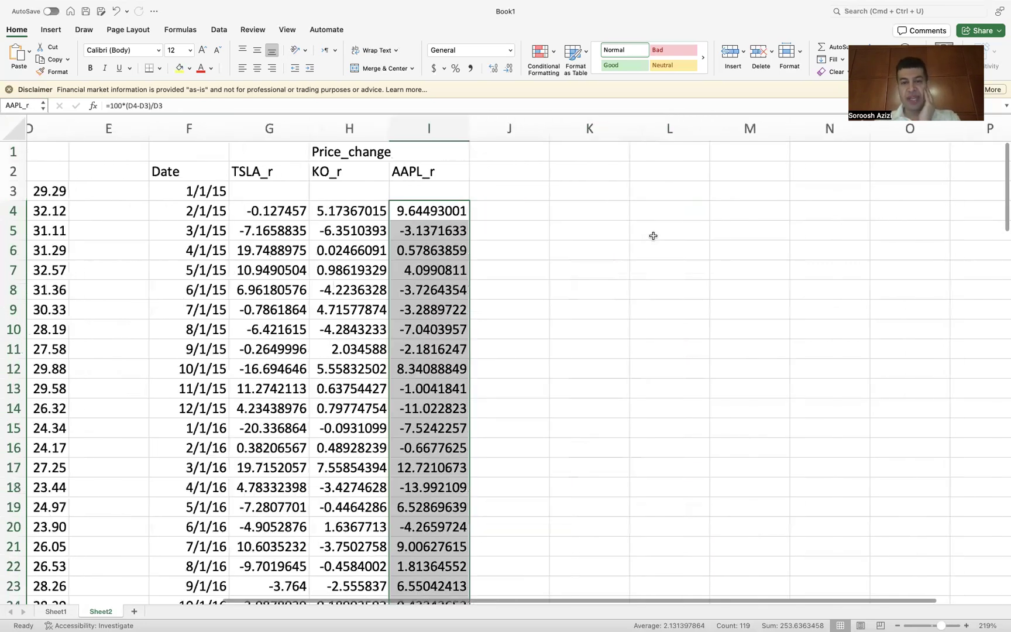
pyautogui.hscroll(2, 653, 236)
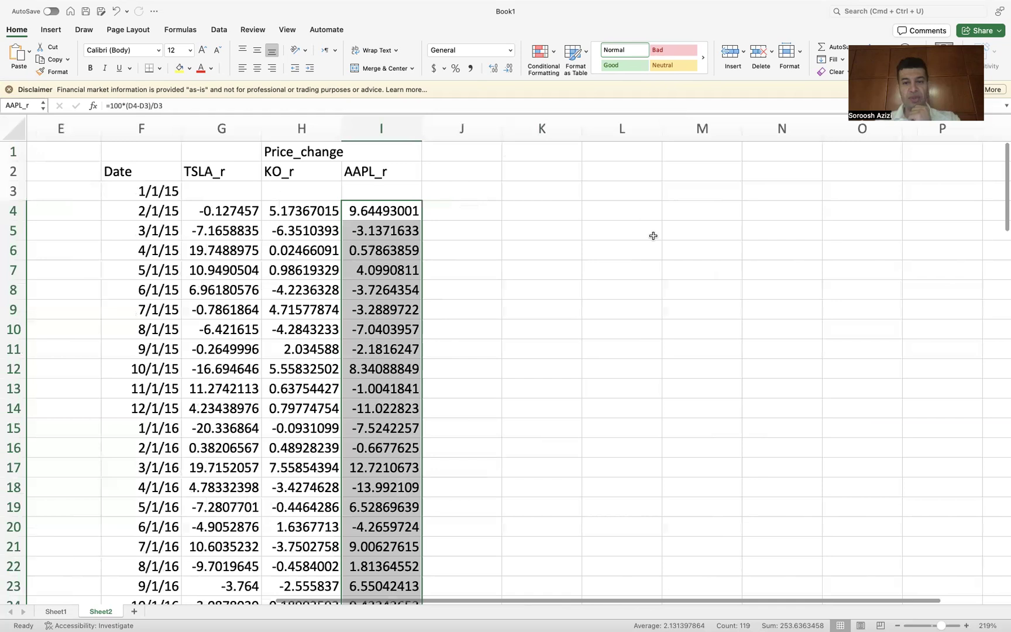
pyautogui.click(691, 156)
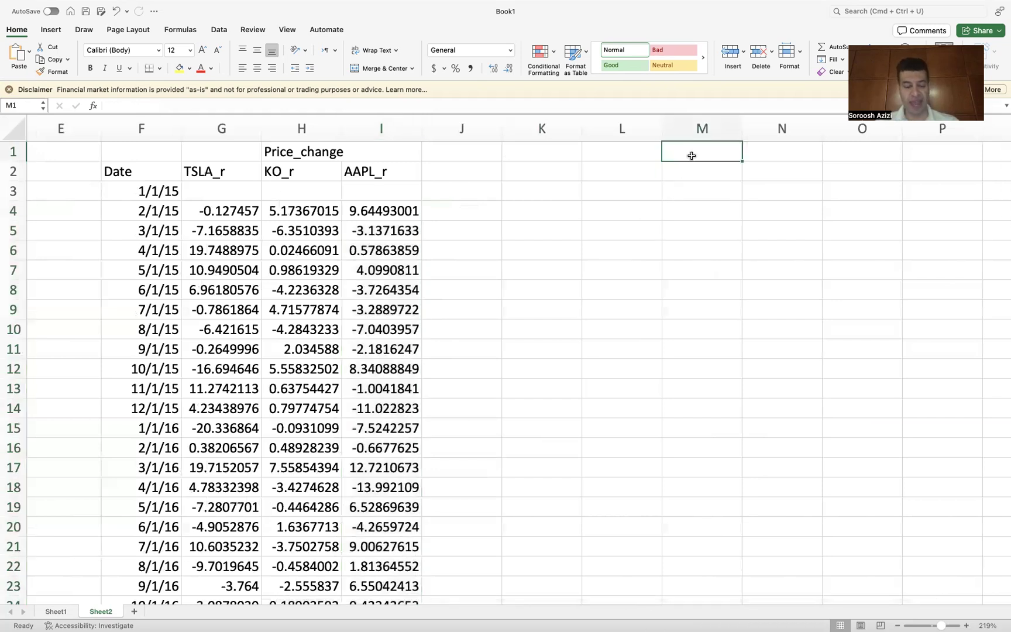
pyautogui.write('AVE an')
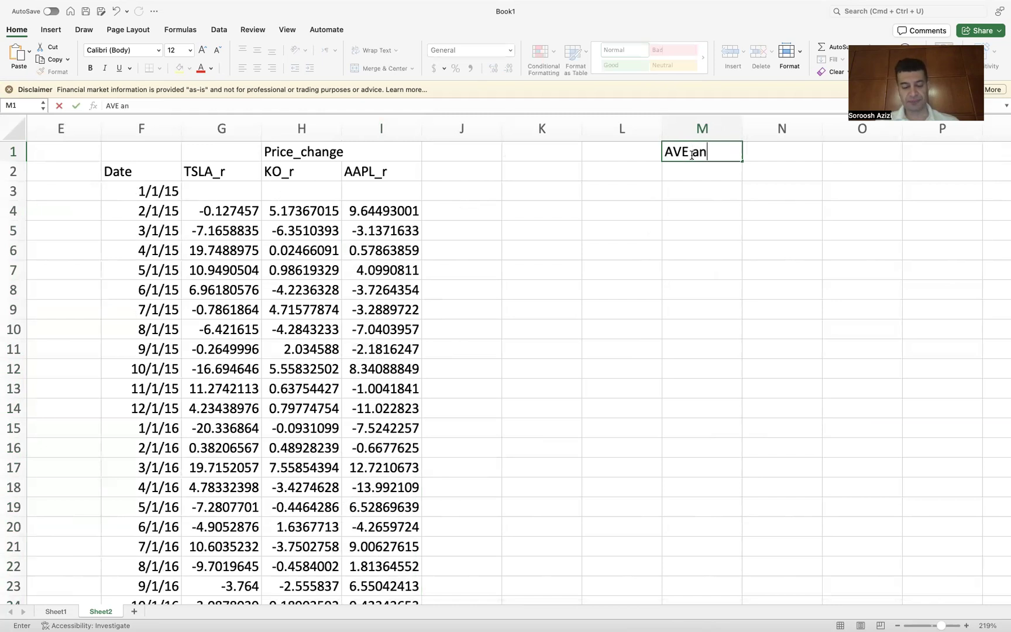
pyautogui.write('d VAR')
pyautogui.press('Return')
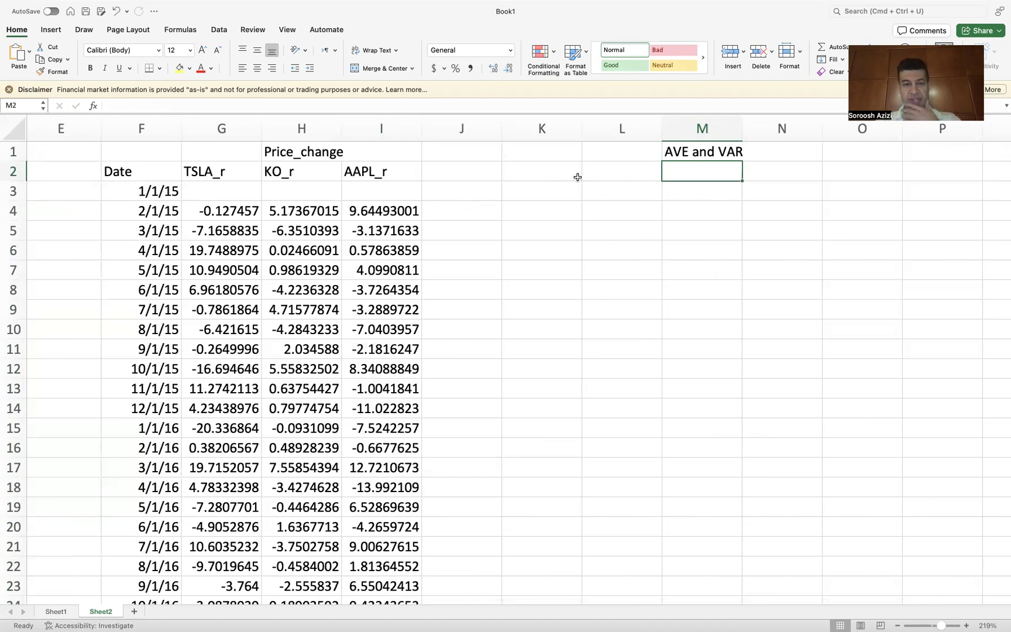
# Step: Copy the TSLA_r, KO_r and AAPL_r headers from G2:I2 into L2:N2
pyautogui.moveTo(209, 172); pyautogui.dragTo(388, 171)
pyautogui.press('super+c')
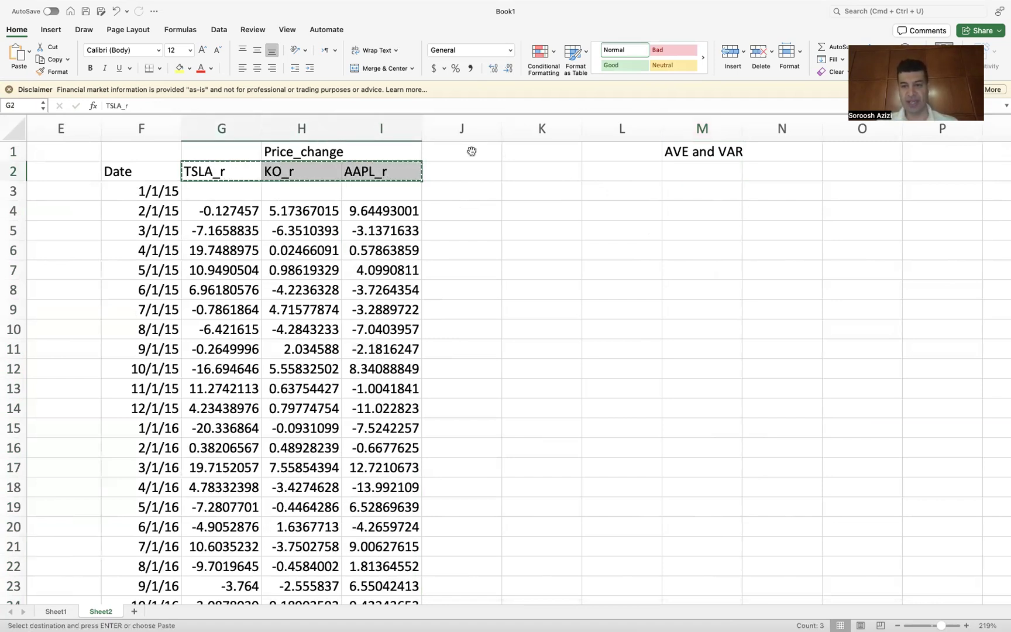
pyautogui.click(591, 173)
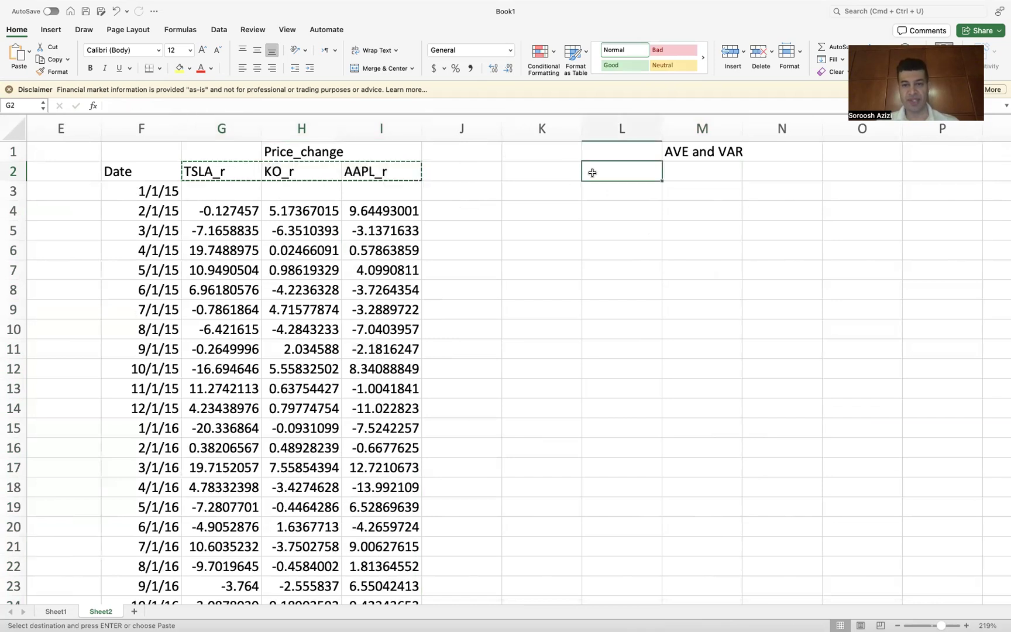
pyautogui.press('super+v')
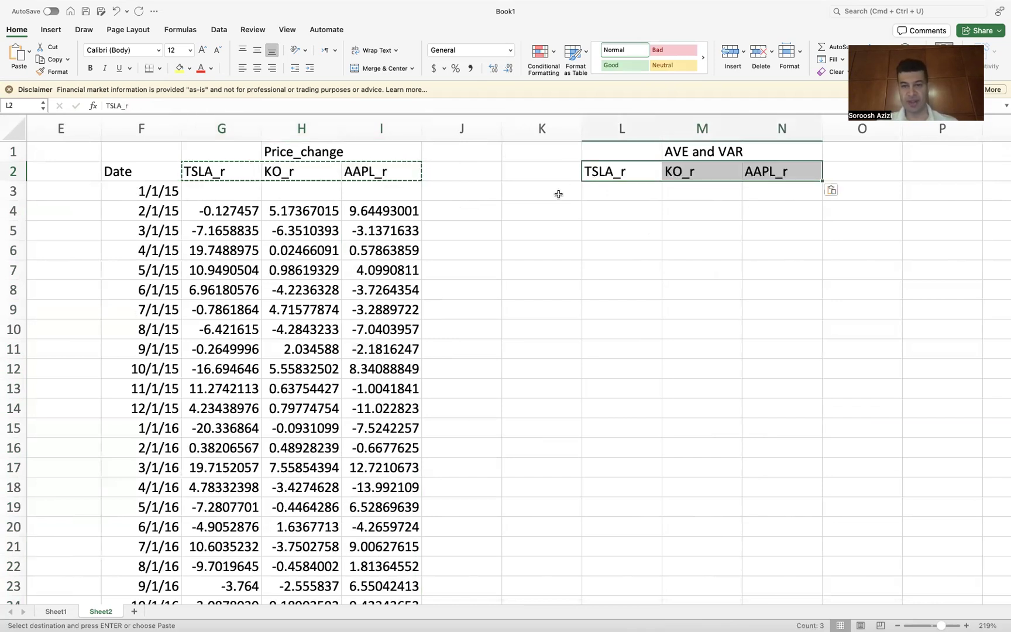
# Step: Enter the row label Monthly_avg in cell K3
pyautogui.click(551, 188)
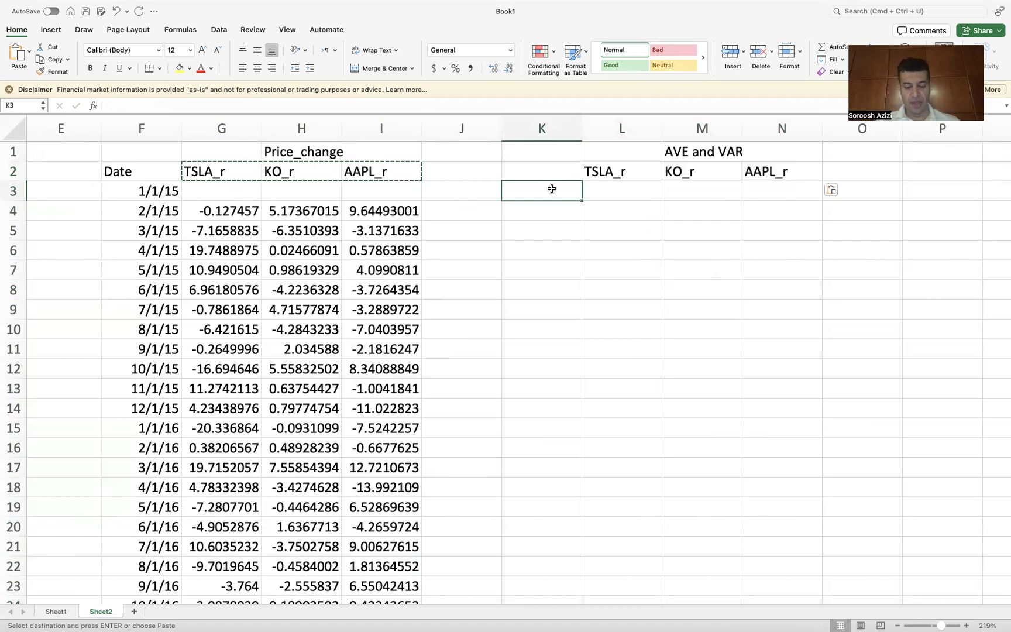
pyautogui.write('Mo')
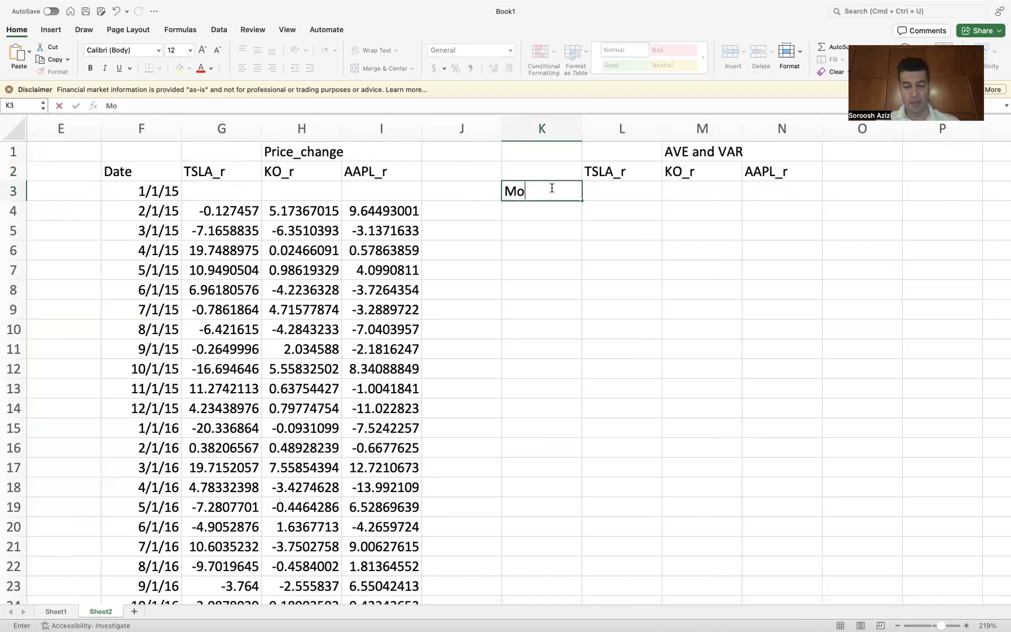
pyautogui.write('nthly_avg')
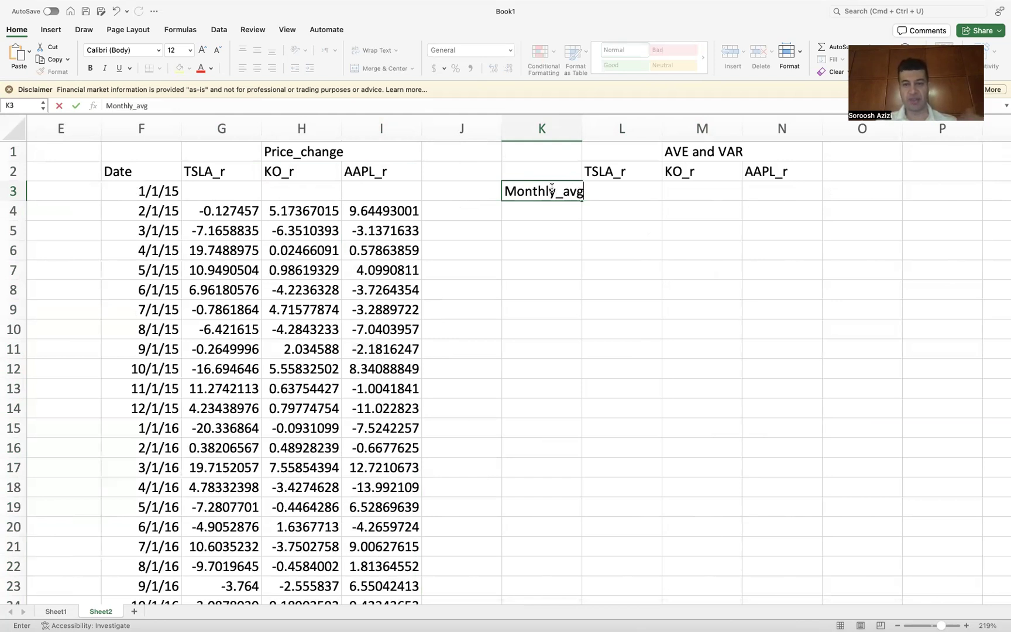
pyautogui.press('Return')
# Step: Change the M1 heading to AVG and VAR
pyautogui.doubleClick(686, 152)
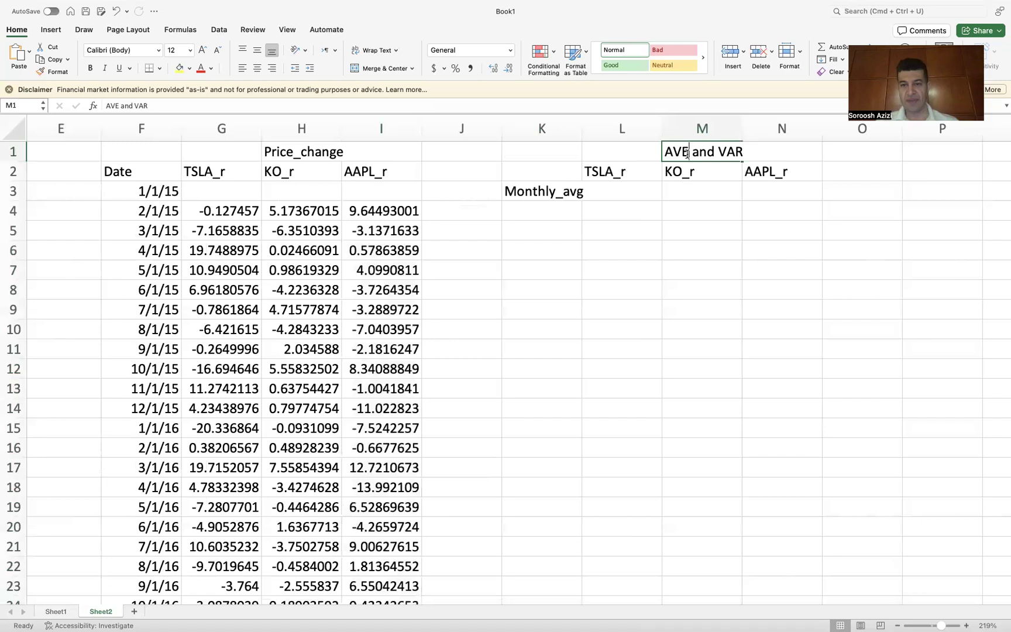
pyautogui.press('BackSpace')
pyautogui.write('G')
pyautogui.press('Return')
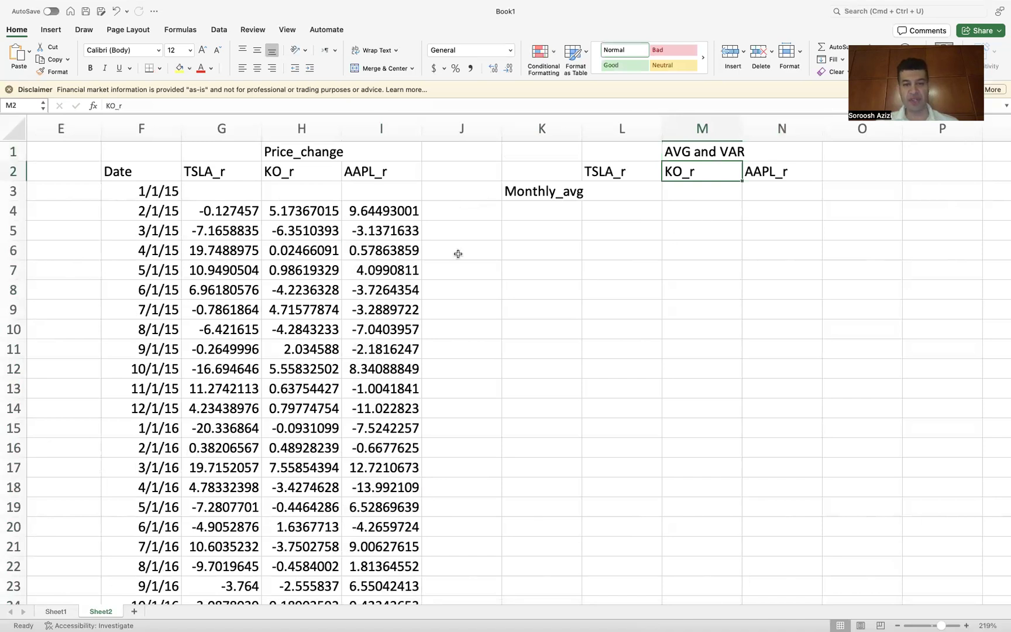
# Step: Widen column L slightly and enter =AVERAGE(TSLA_r) in cell L3, selecting the TSLA_r range
pyautogui.moveTo(582, 129); pyautogui.dragTo(588, 129)
pyautogui.click(613, 190)
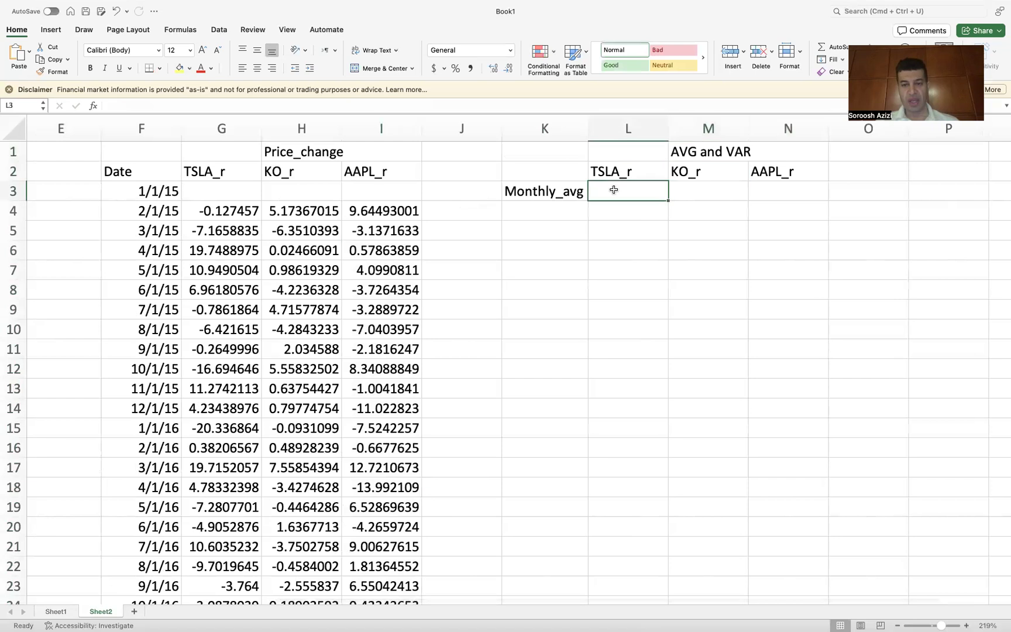
pyautogui.write('=ave')
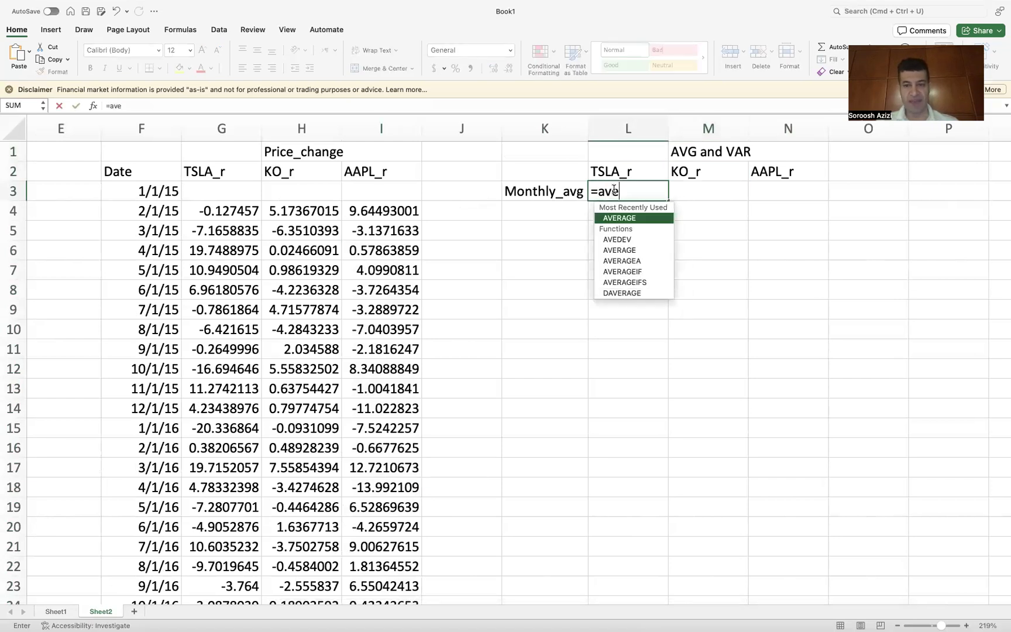
pyautogui.doubleClick(622, 218)
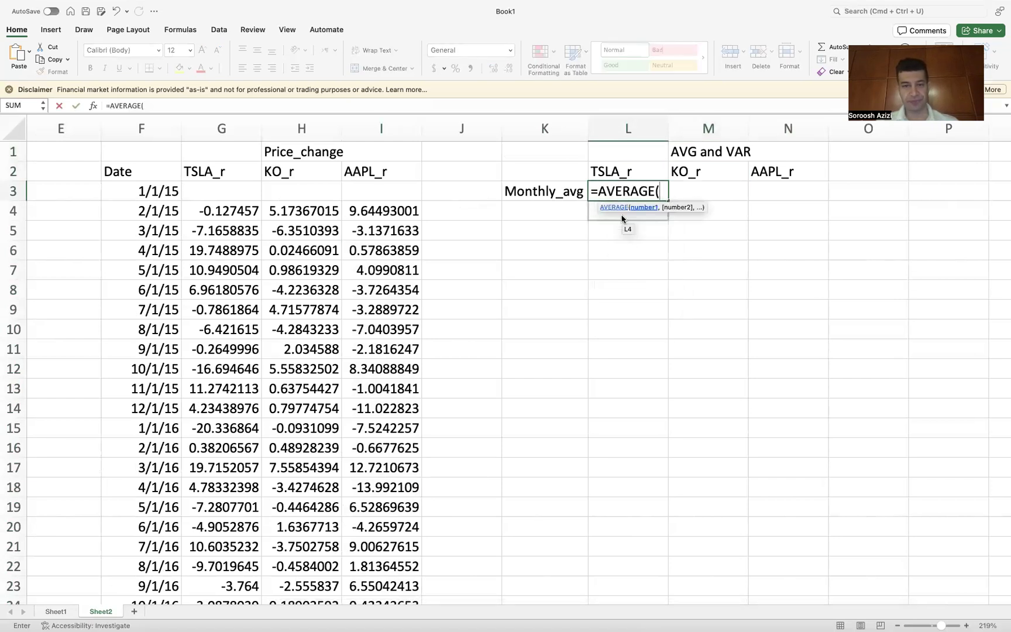
pyautogui.moveTo(223, 210); pyautogui.dragTo(230, 241)
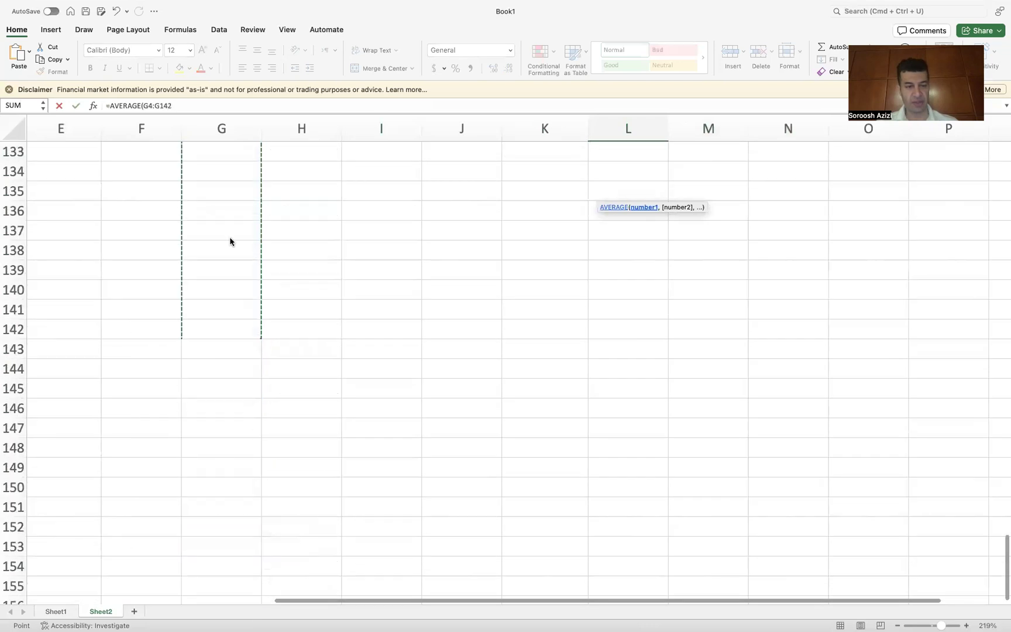
pyautogui.moveTo(200, 6); pyautogui.dragTo(223, 206)
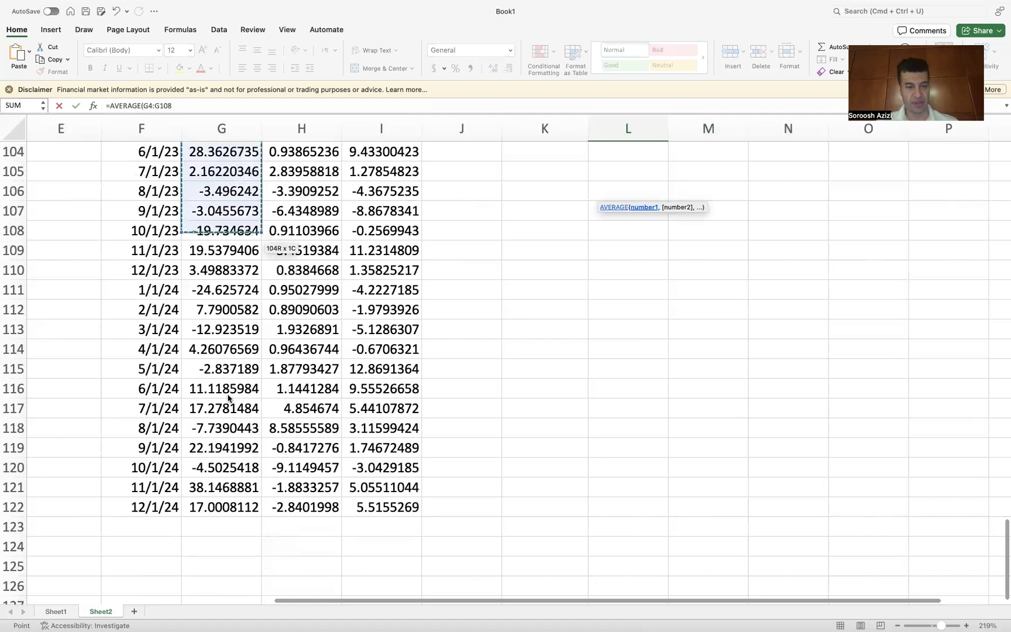
pyautogui.moveTo(229, 491); pyautogui.dragTo(226, 505)
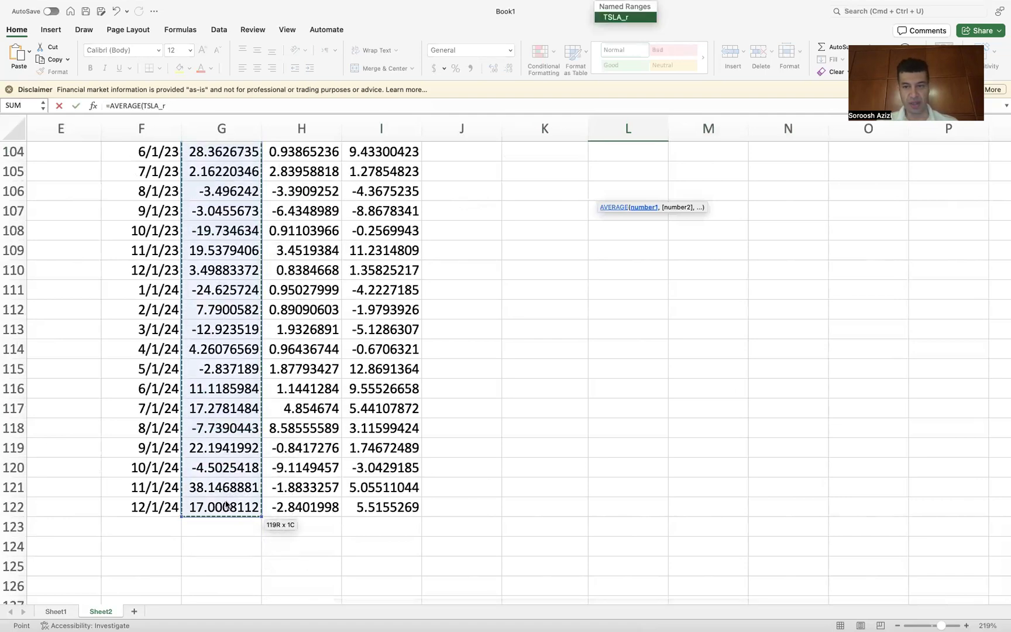
pyautogui.scroll(15, 611, 326)
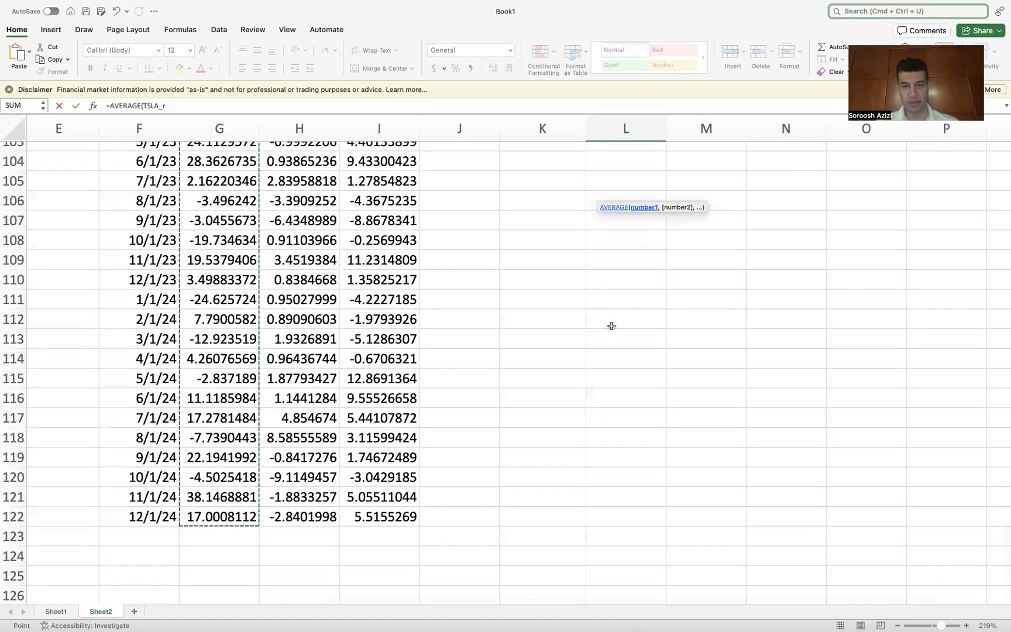
pyautogui.scroll(12, 611, 326)
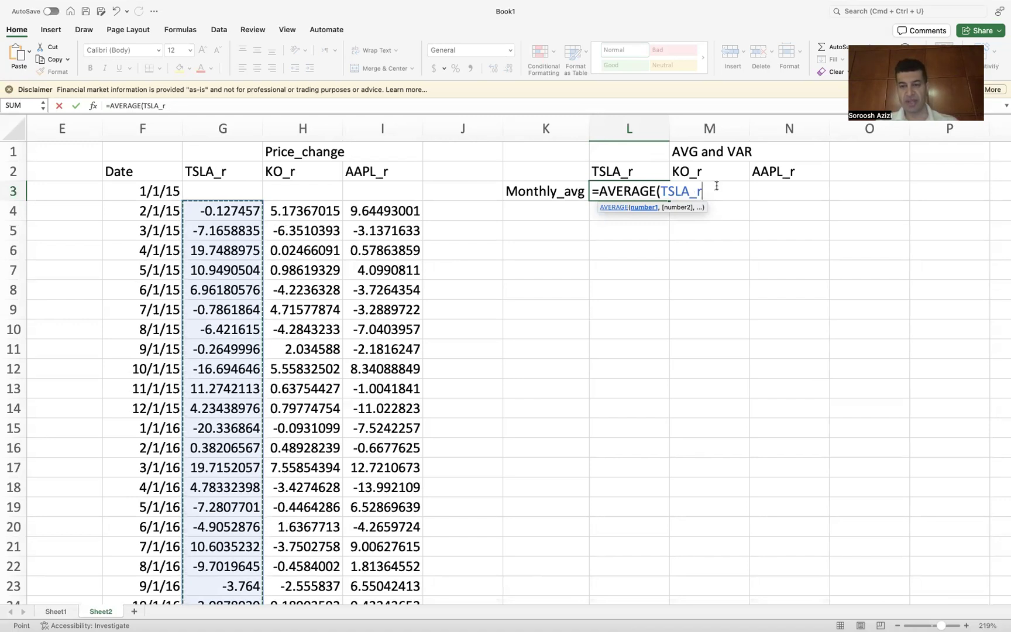
pyautogui.write(')')
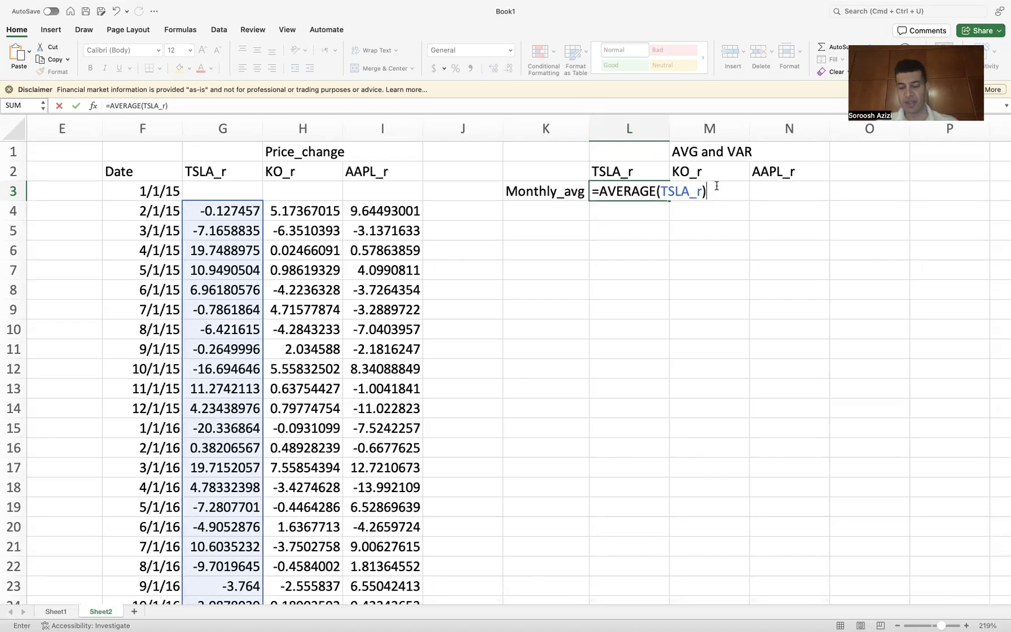
pyautogui.press('Return')
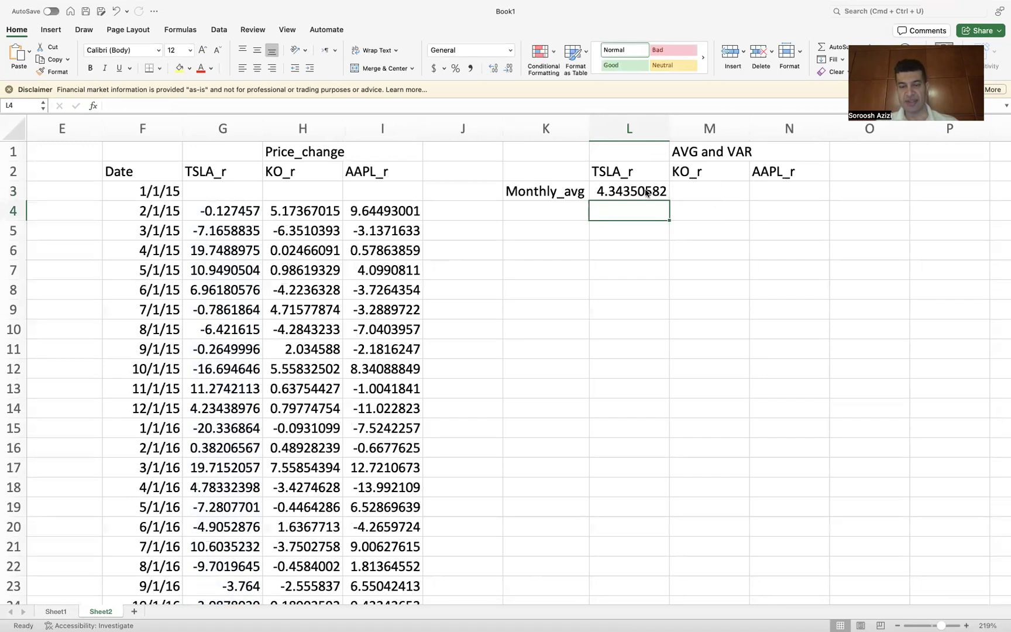
# Step: Fill the L3 average formula across to M3:N3 and change M3's formula to average KO_r
pyautogui.click(646, 191)
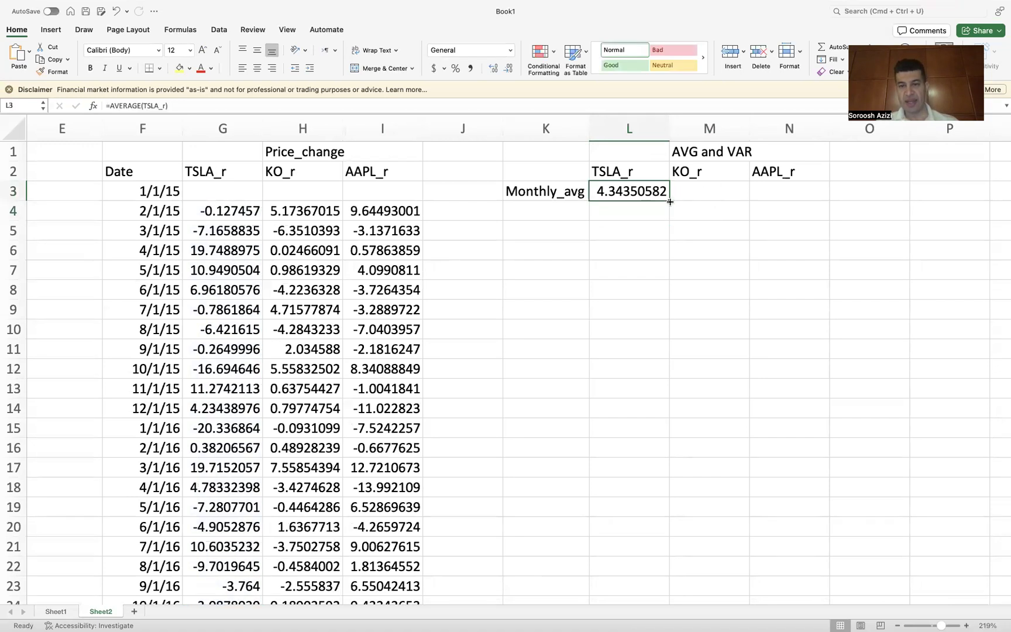
pyautogui.moveTo(669, 200); pyautogui.dragTo(801, 196)
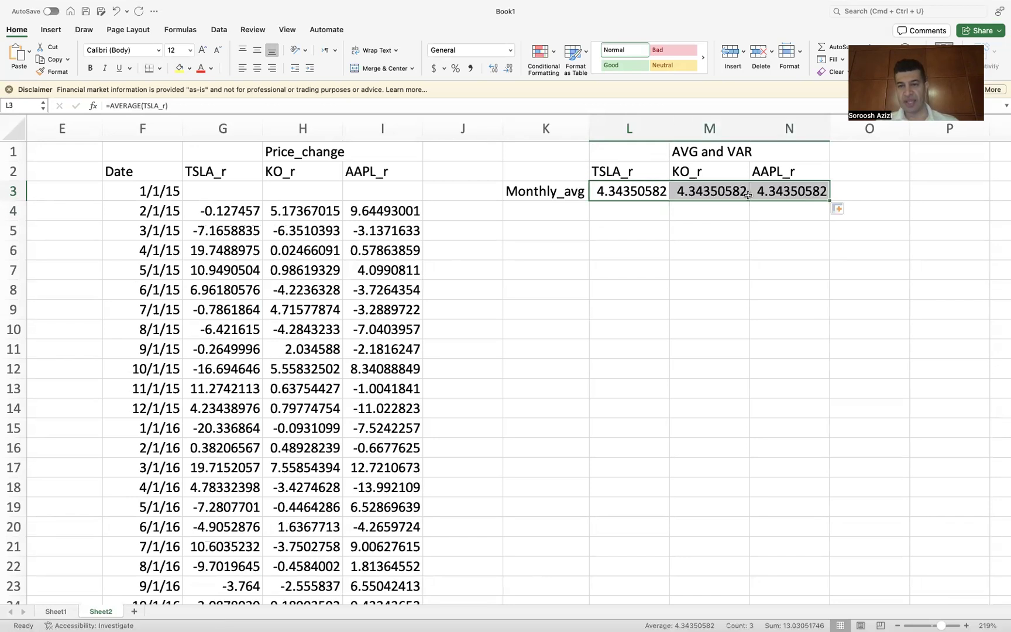
pyautogui.click(715, 195)
pyautogui.doubleClick(715, 195)
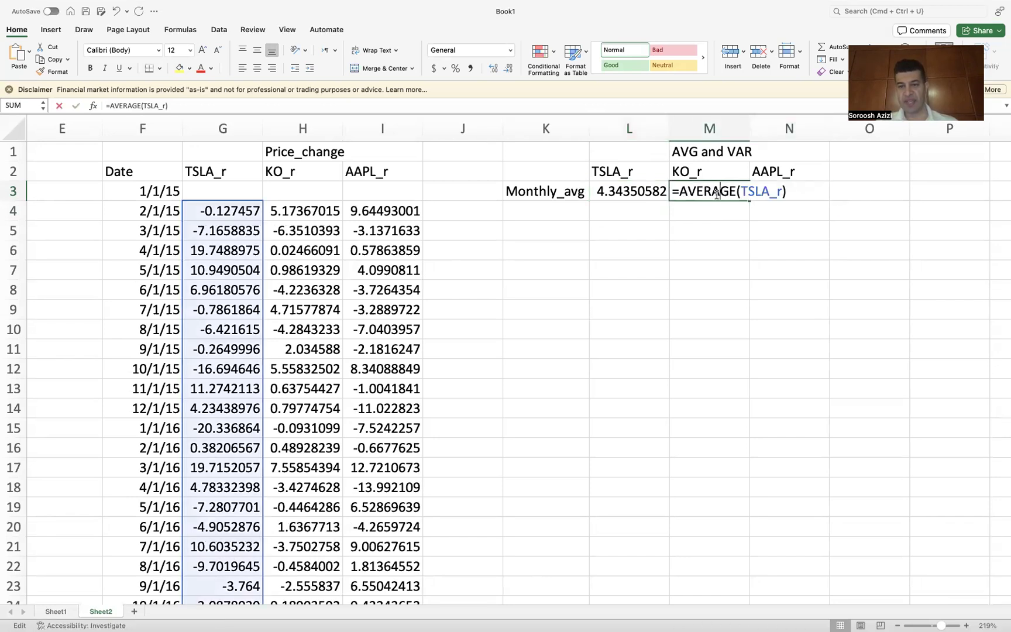
pyautogui.click(769, 191)
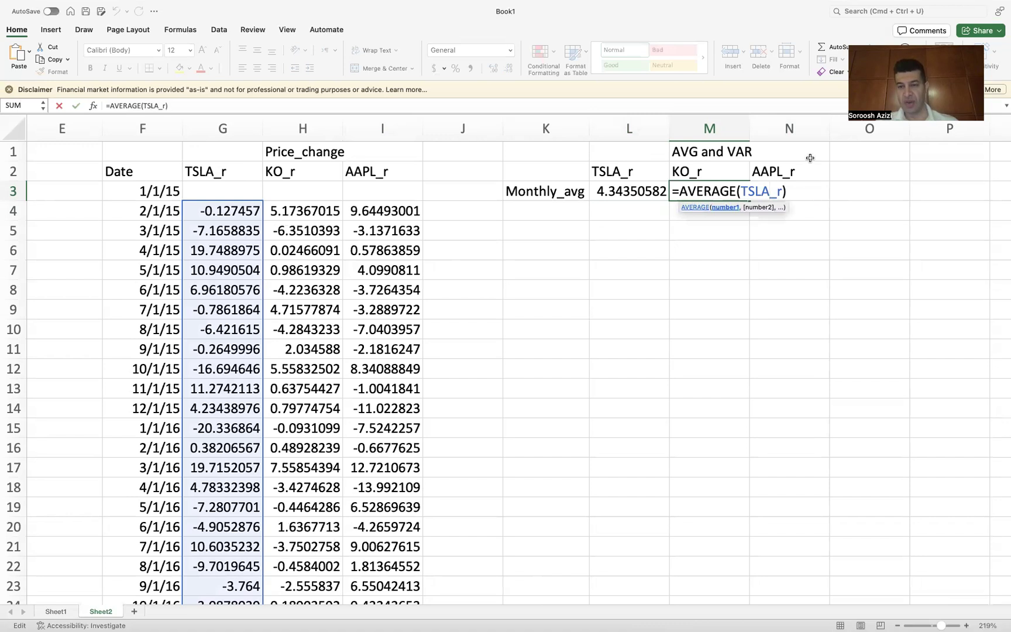
pyautogui.press('BackSpace')
pyautogui.press('BackSpace')
pyautogui.press('BackSpace')
pyautogui.press('BackSpace')
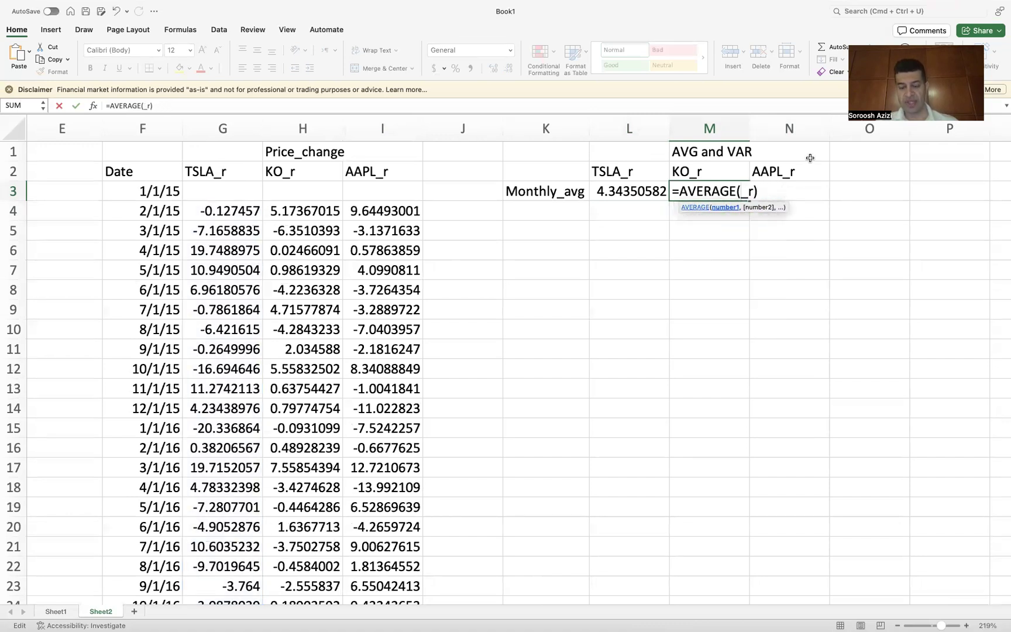
pyautogui.write('KO')
pyautogui.press('Return')
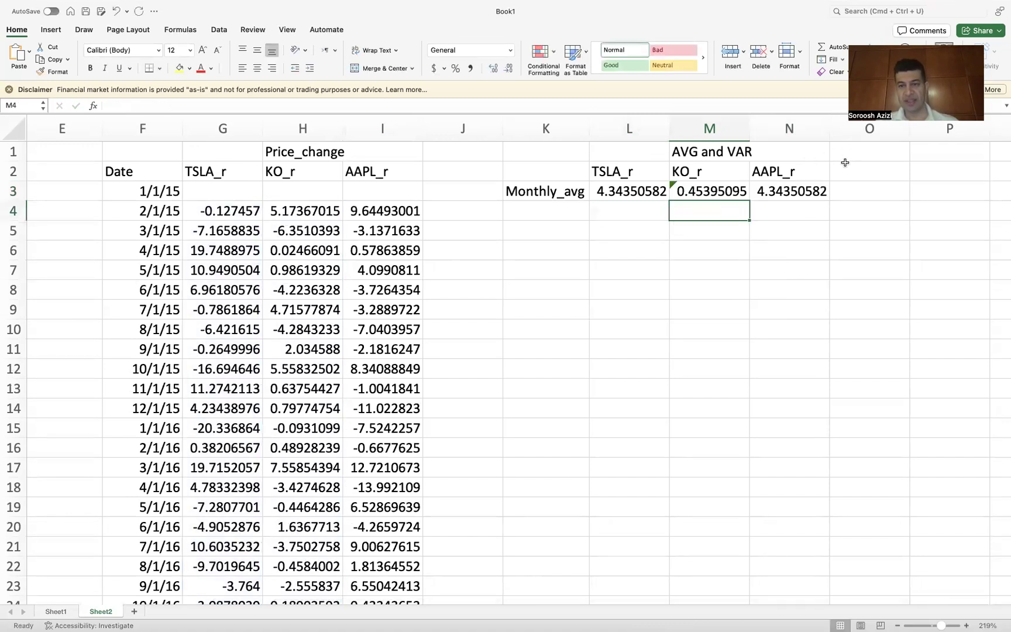
# Step: Change N3's formula to =AVERAGE(AAPL_r)
pyautogui.doubleClick(794, 191)
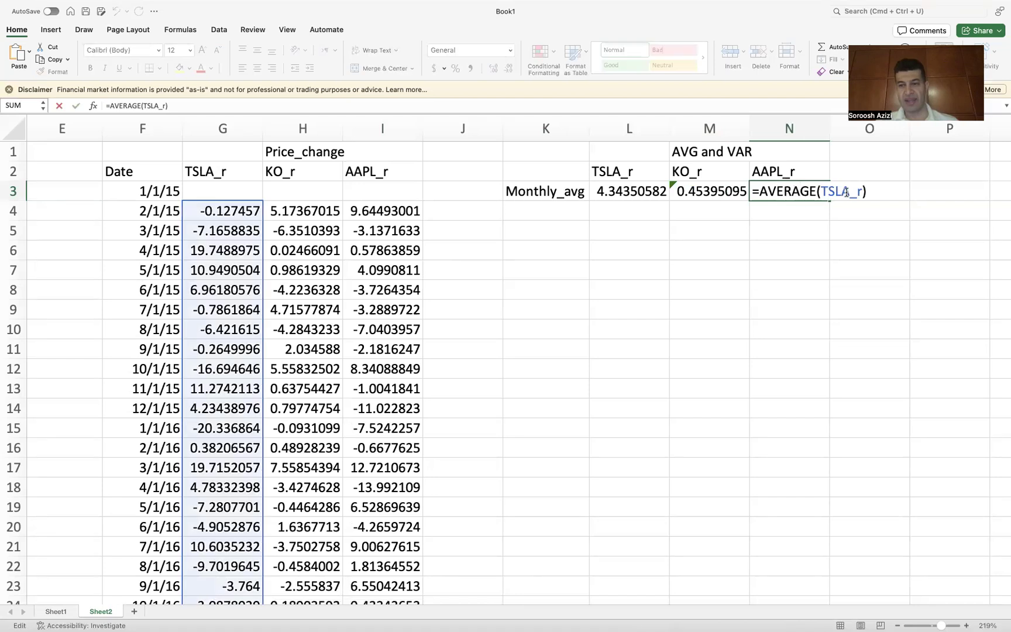
pyautogui.click(849, 191)
pyautogui.press('BackSpace')
pyautogui.press('BackSpace')
pyautogui.press('BackSpace')
pyautogui.press('BackSpace')
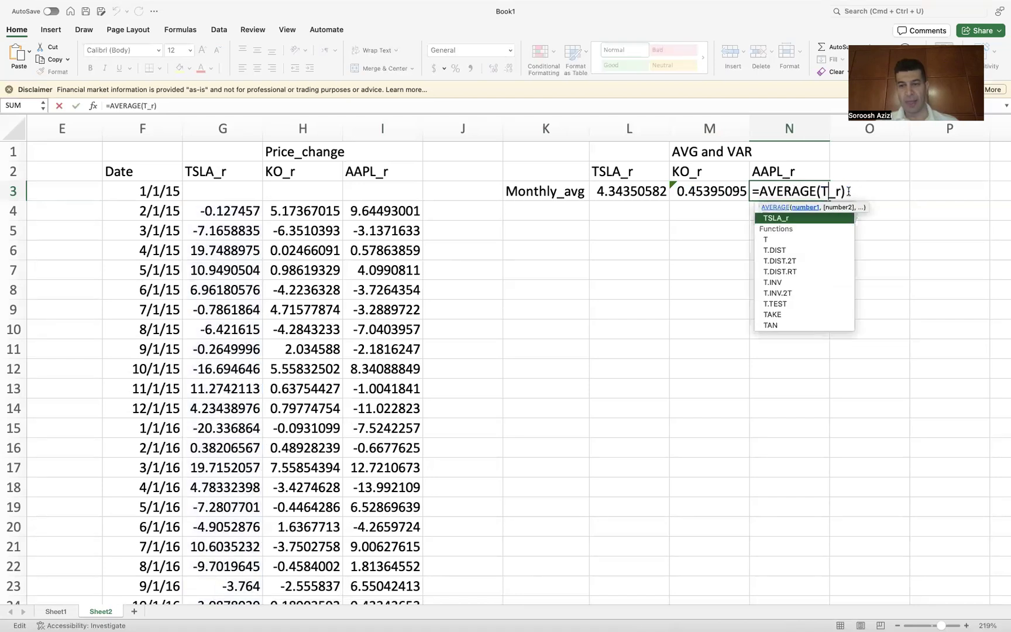
pyautogui.write('AAPL')
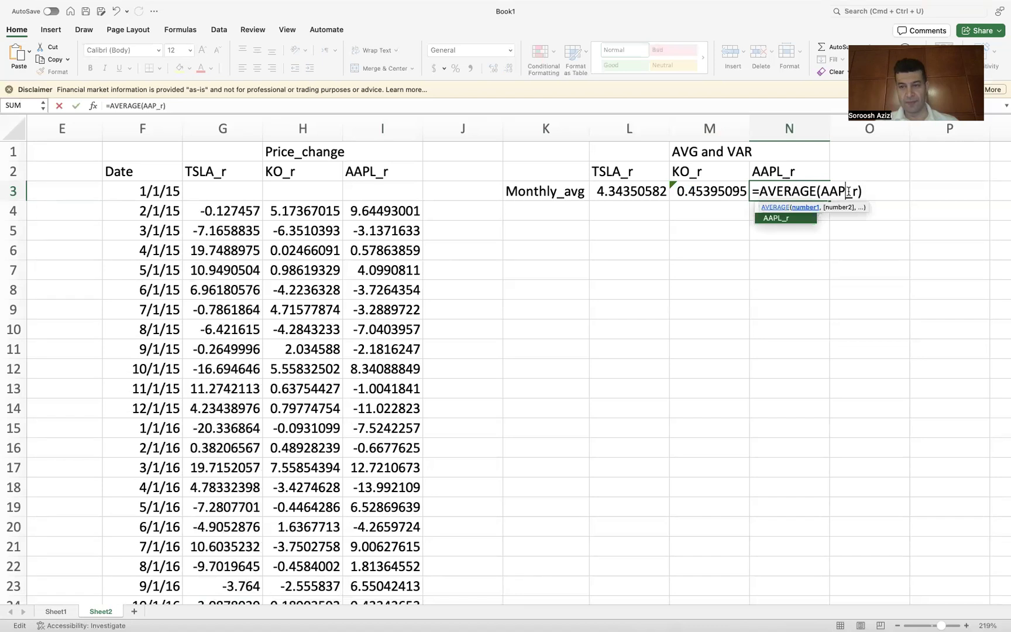
pyautogui.press('Return')
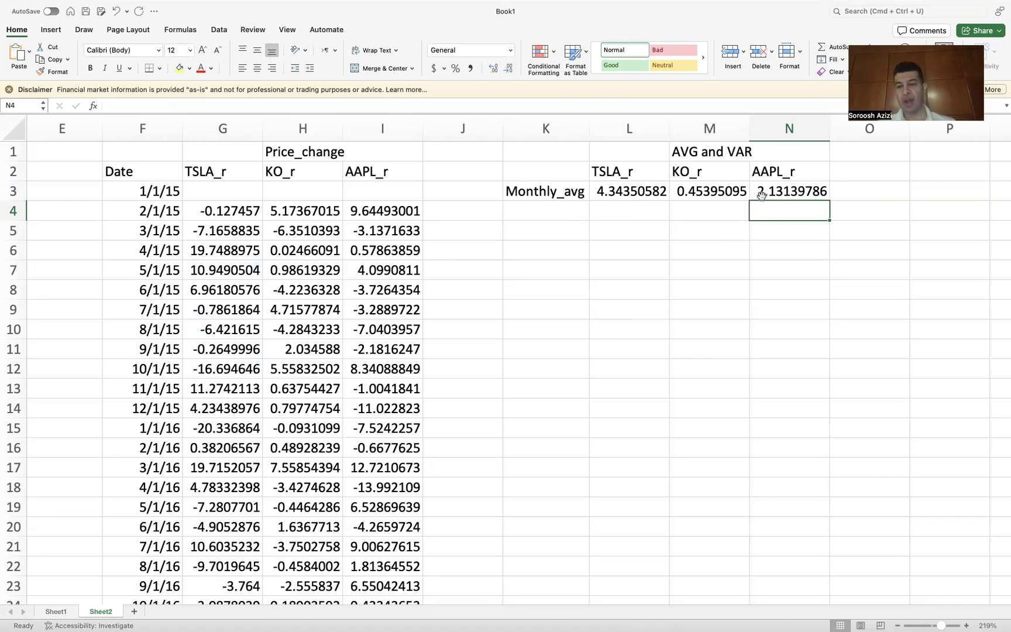
# Step: Enter the row label Monthly_Var in cell K4
pyautogui.click(535, 213)
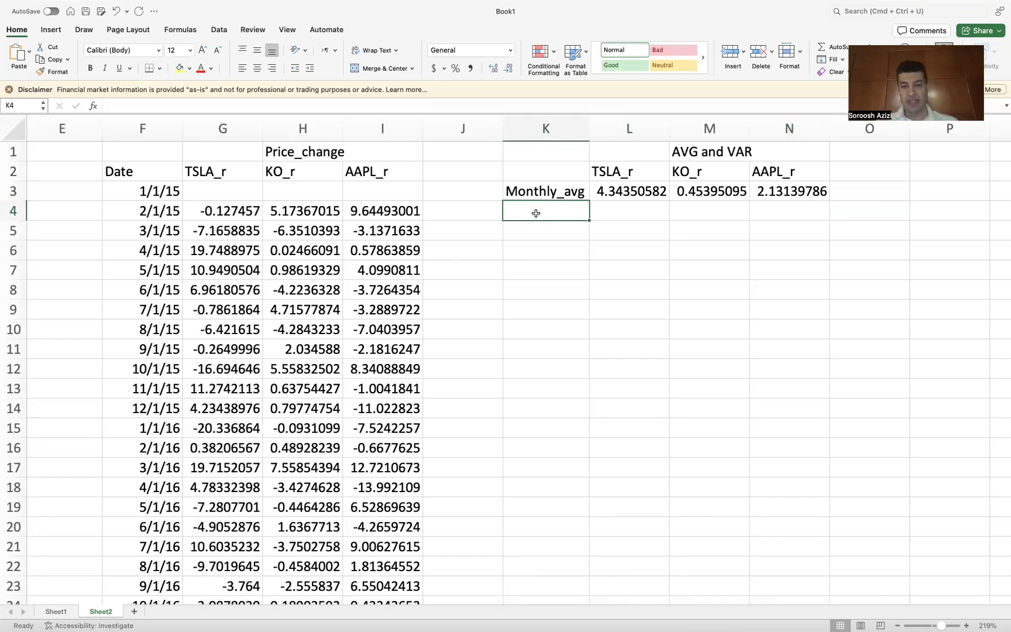
pyautogui.write('Mon')
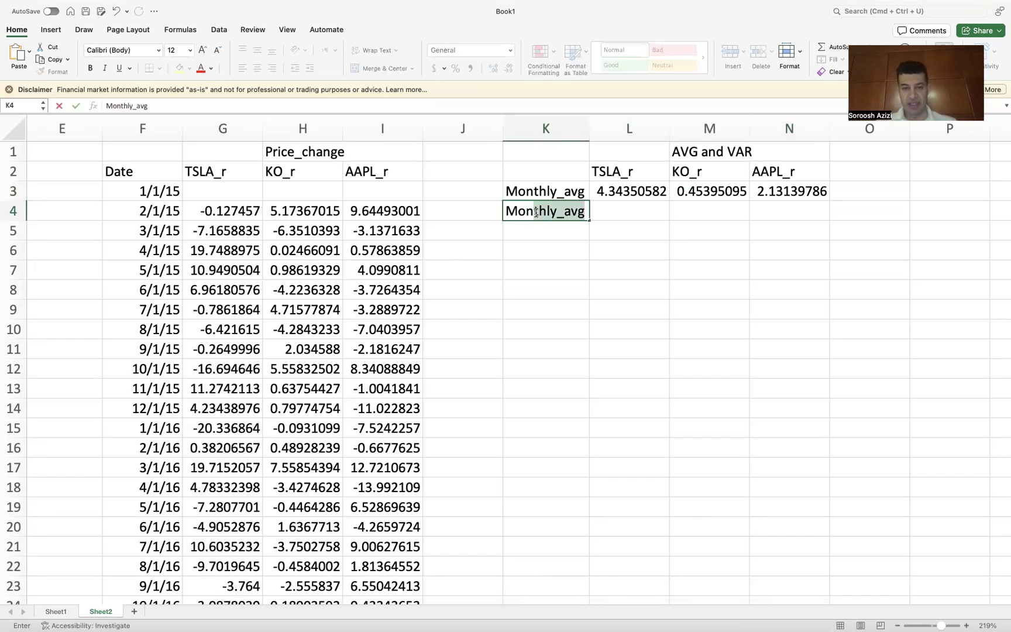
pyautogui.write('thly_')
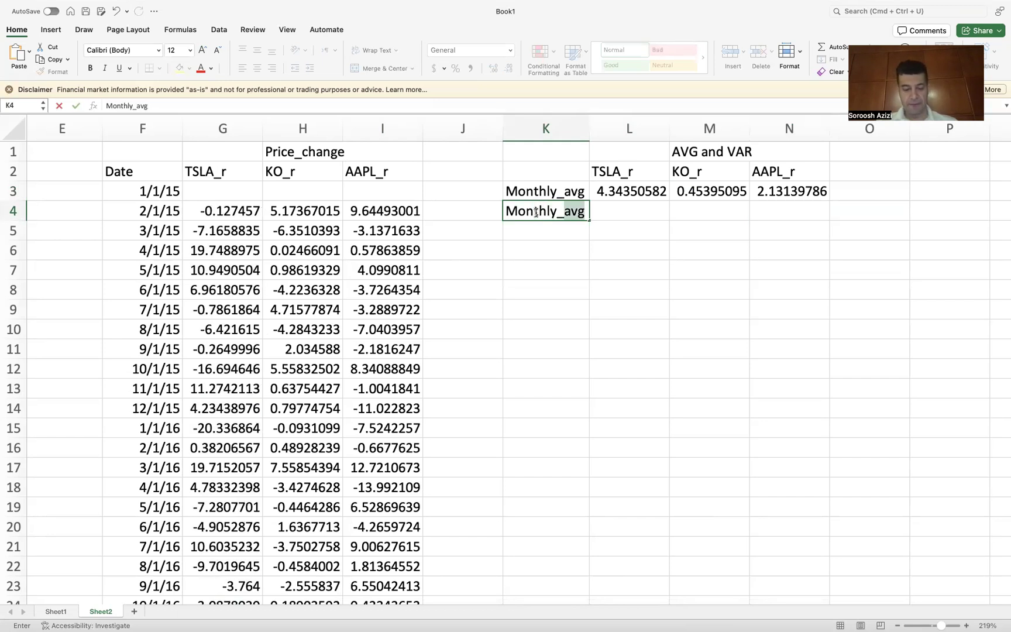
pyautogui.write('Var')
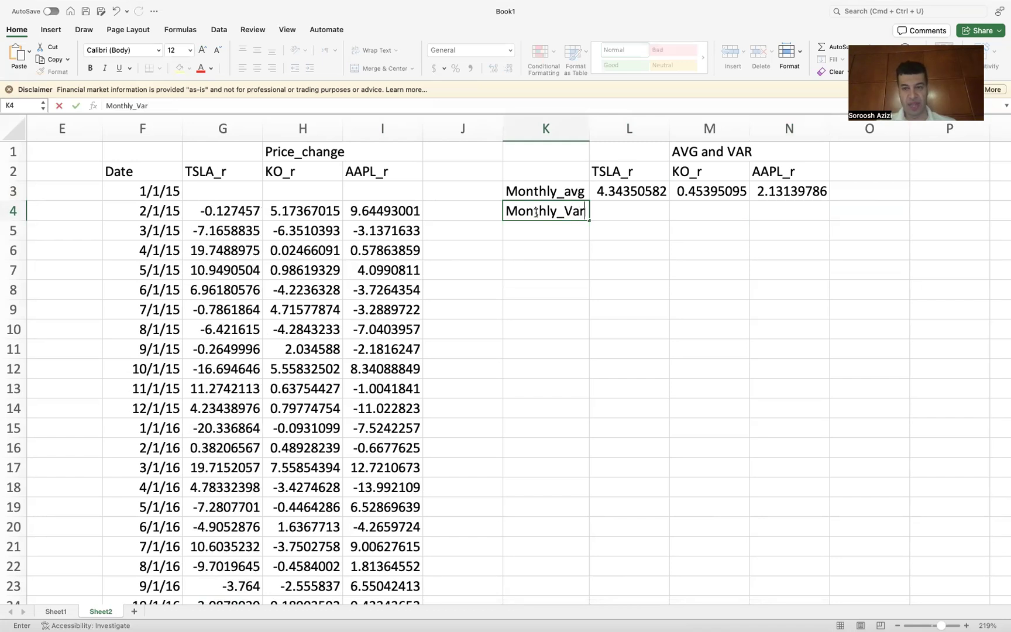
pyautogui.press('Return')
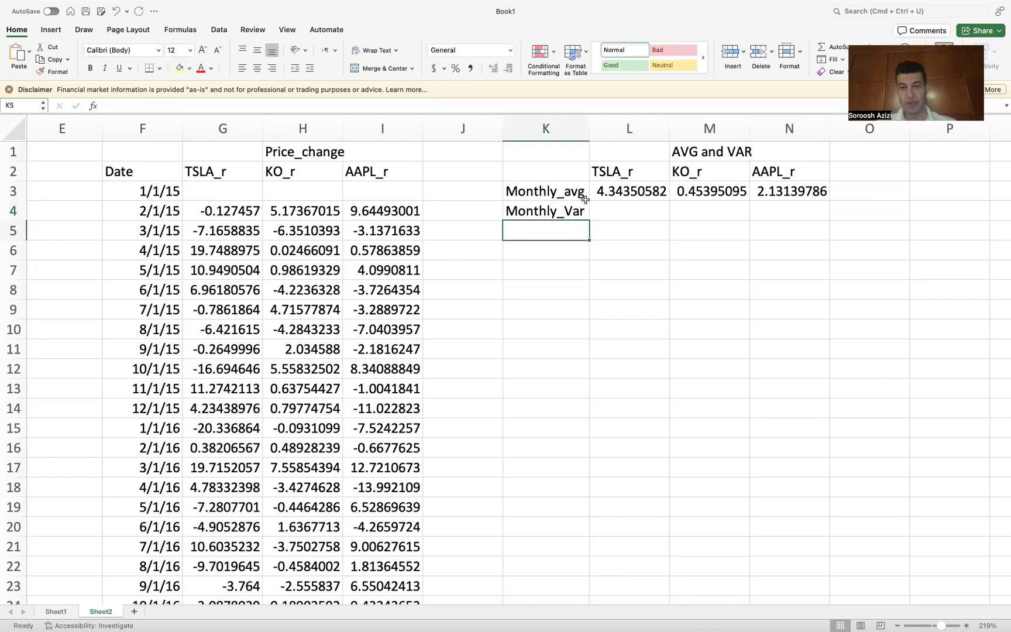
# Step: Enter =VAR.S(TSLA_r) in cell L4, selecting the TSLA_r range
pyautogui.doubleClick(617, 212)
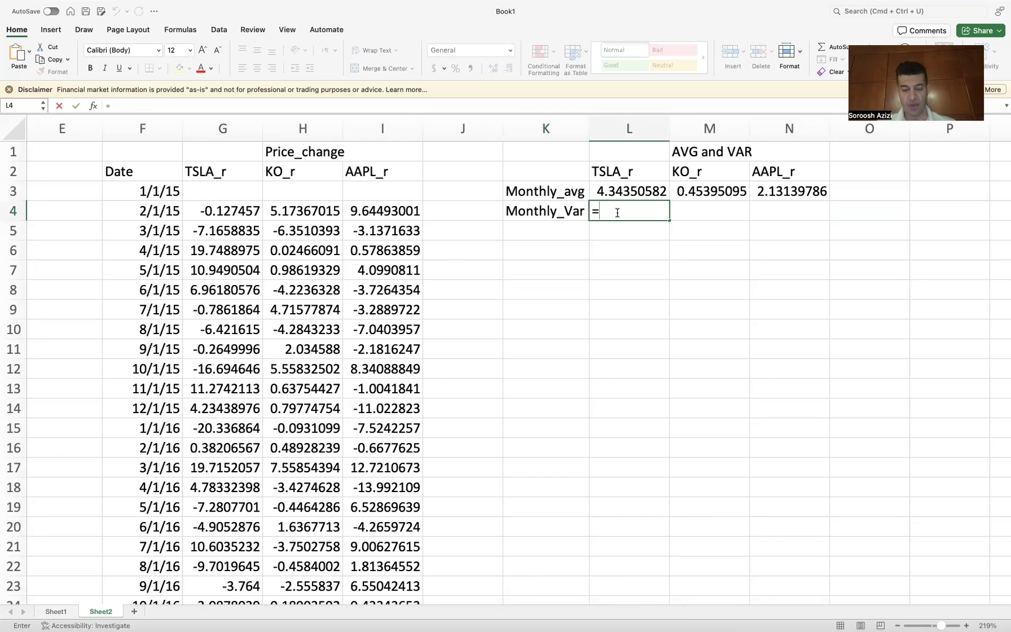
pyautogui.write('=var')
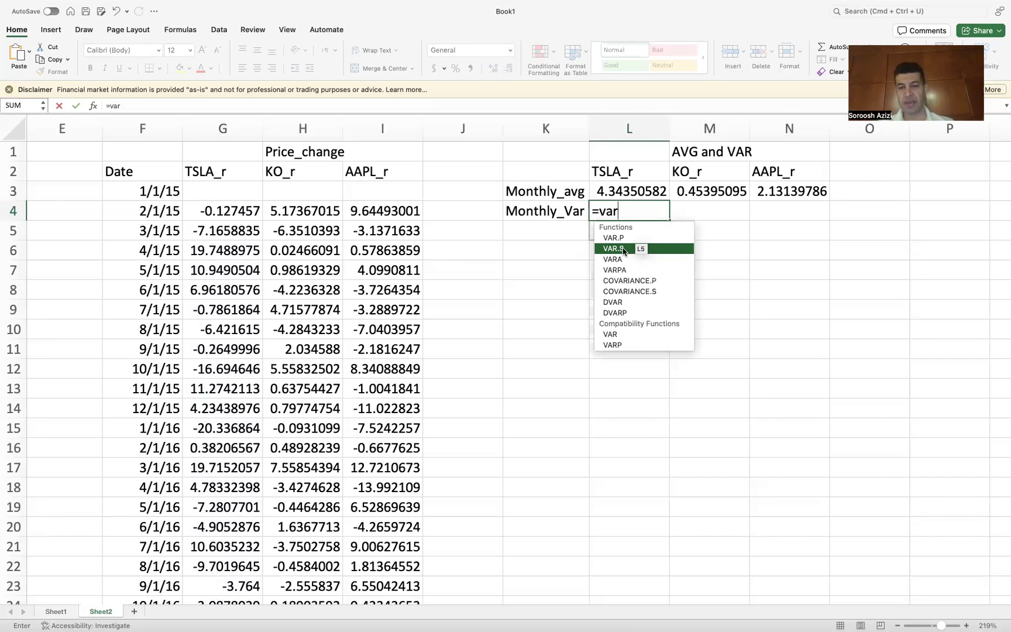
pyautogui.doubleClick(623, 250)
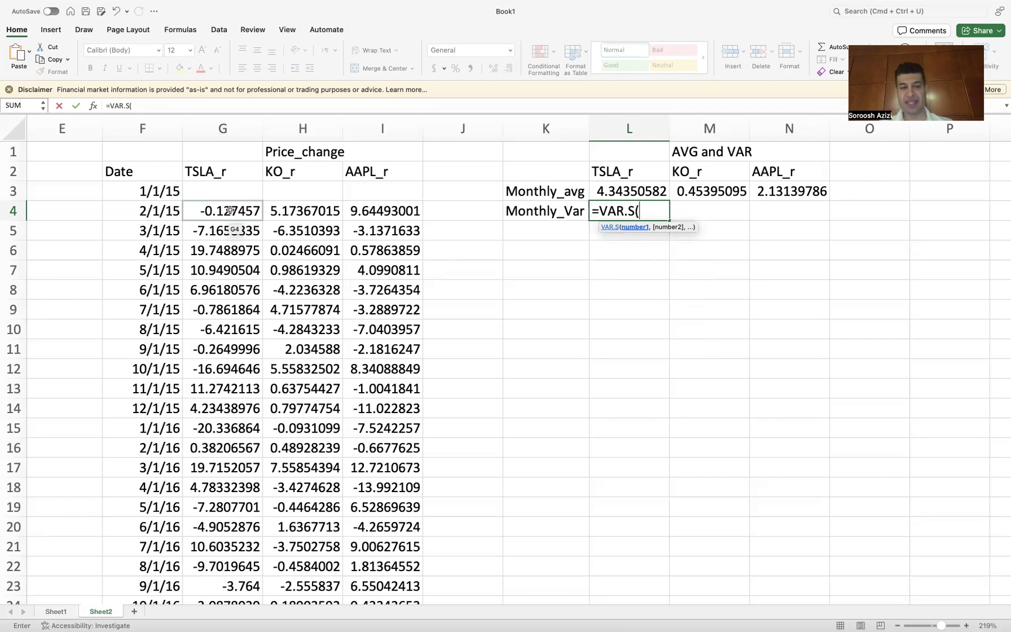
pyautogui.moveTo(229, 211); pyautogui.dragTo(218, 173)
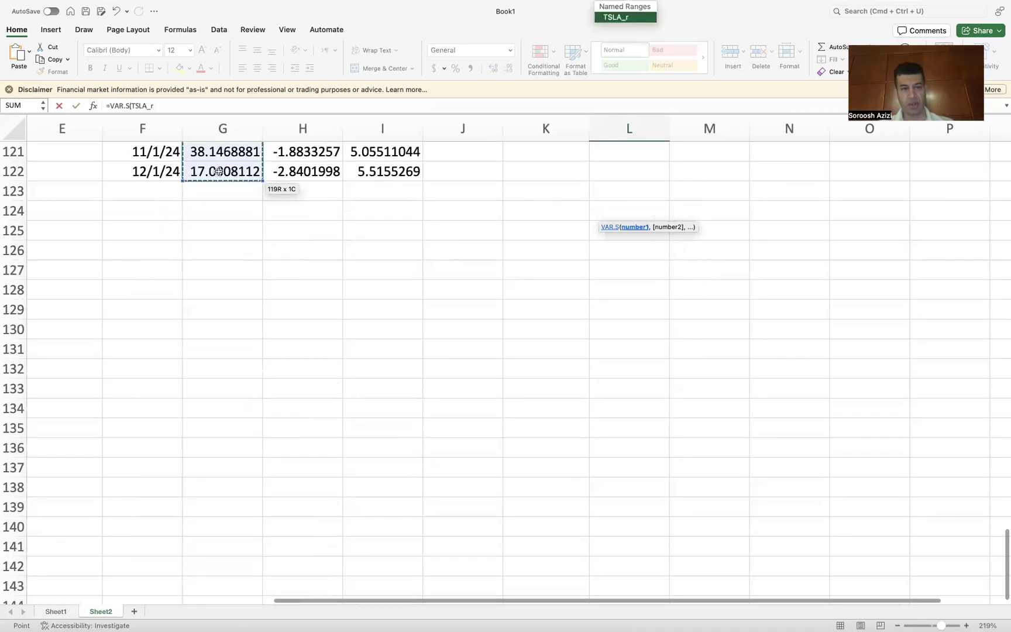
pyautogui.scroll(20, 457, 197)
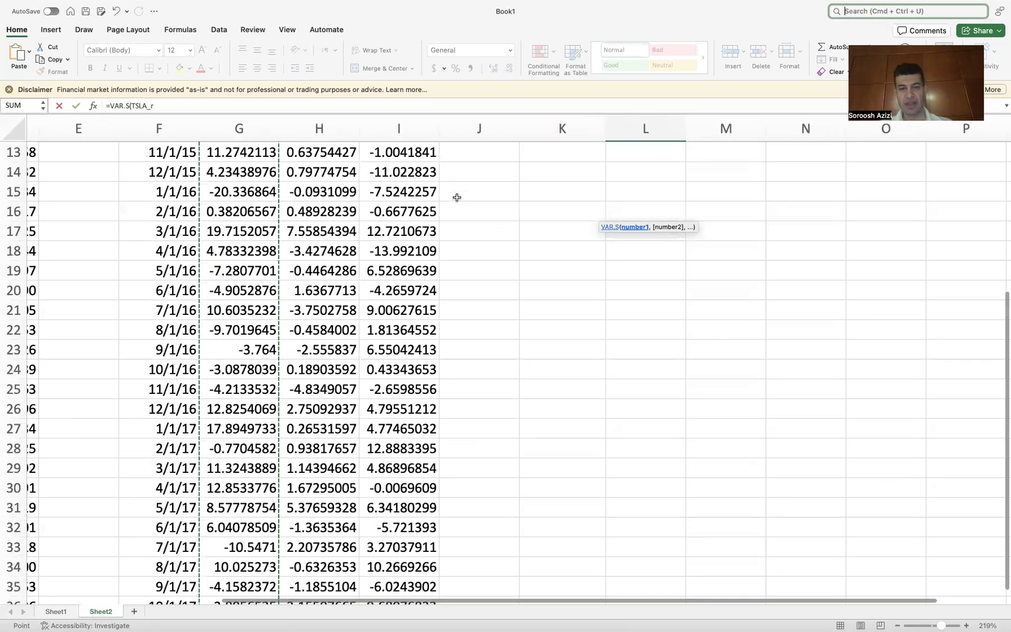
pyautogui.scroll(4, 457, 197)
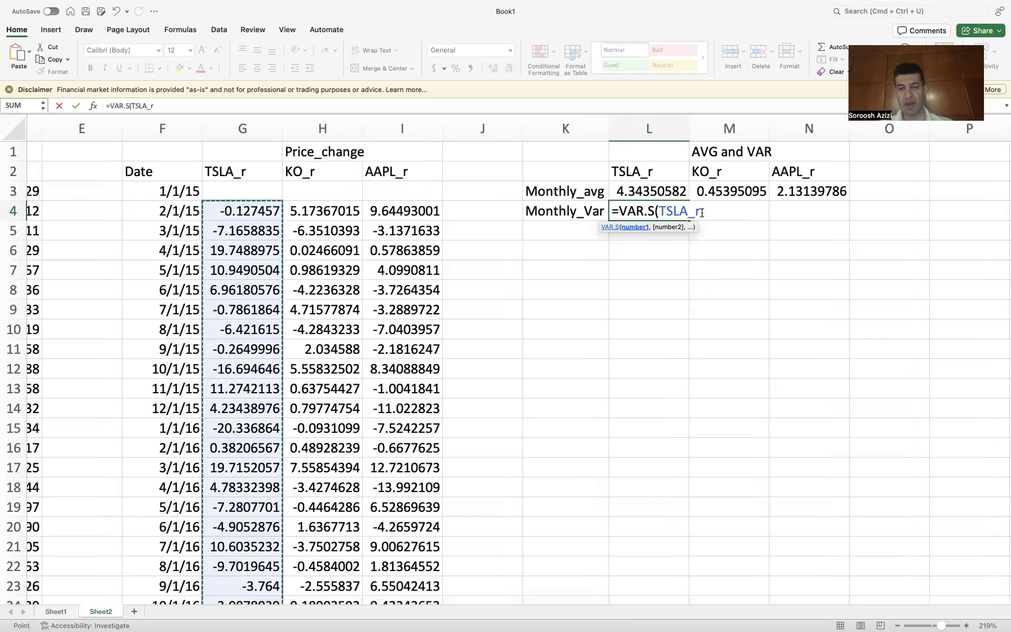
pyautogui.write(')')
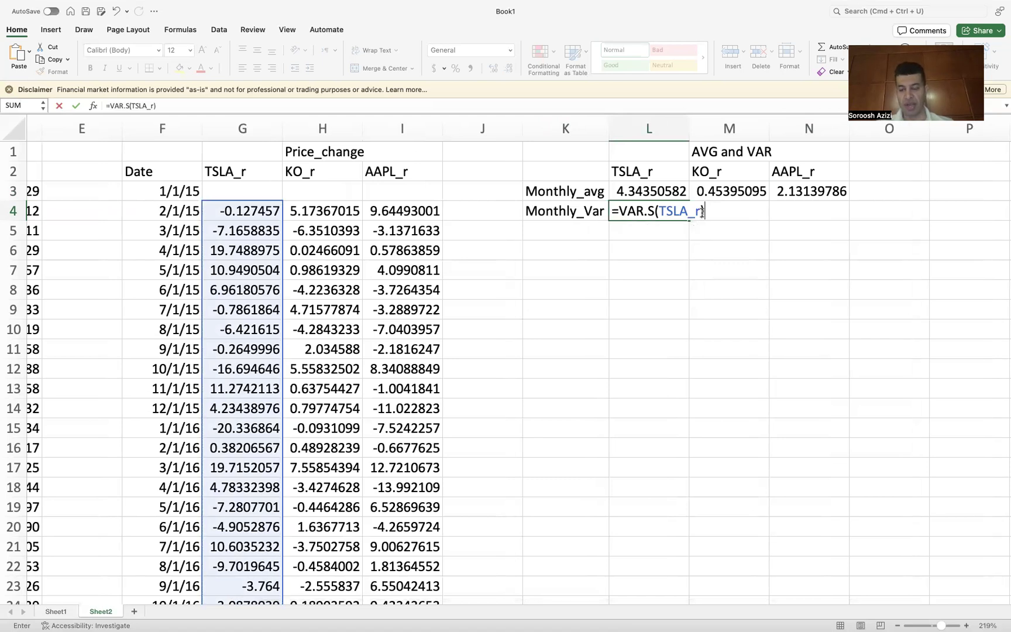
pyautogui.press('Return')
# Step: Confirm the L4 variance formula and fill it across to M4:N4
pyautogui.click(637, 208)
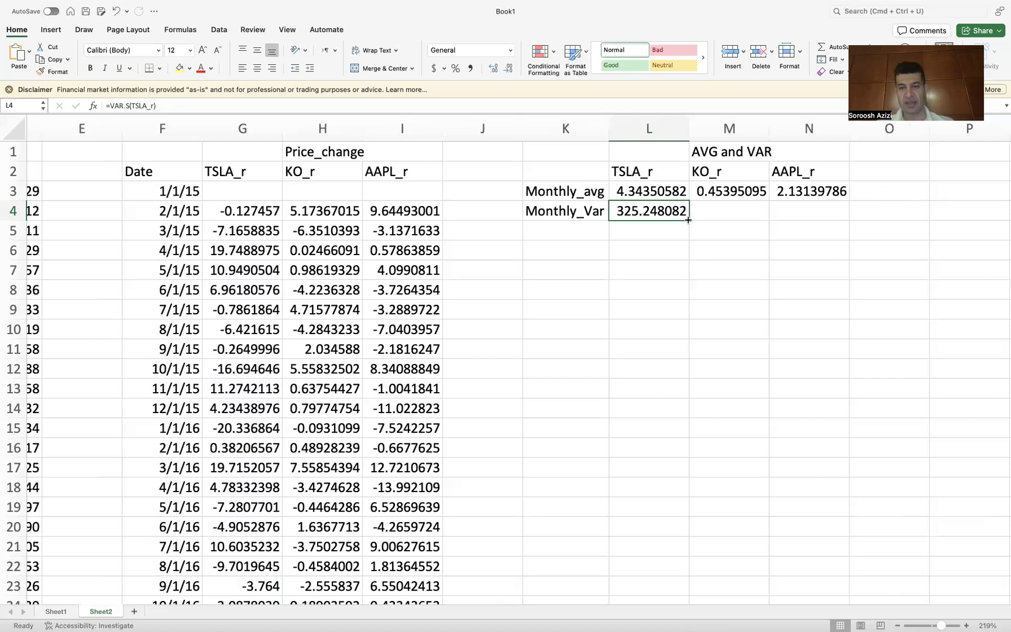
pyautogui.moveTo(689, 220); pyautogui.dragTo(831, 217)
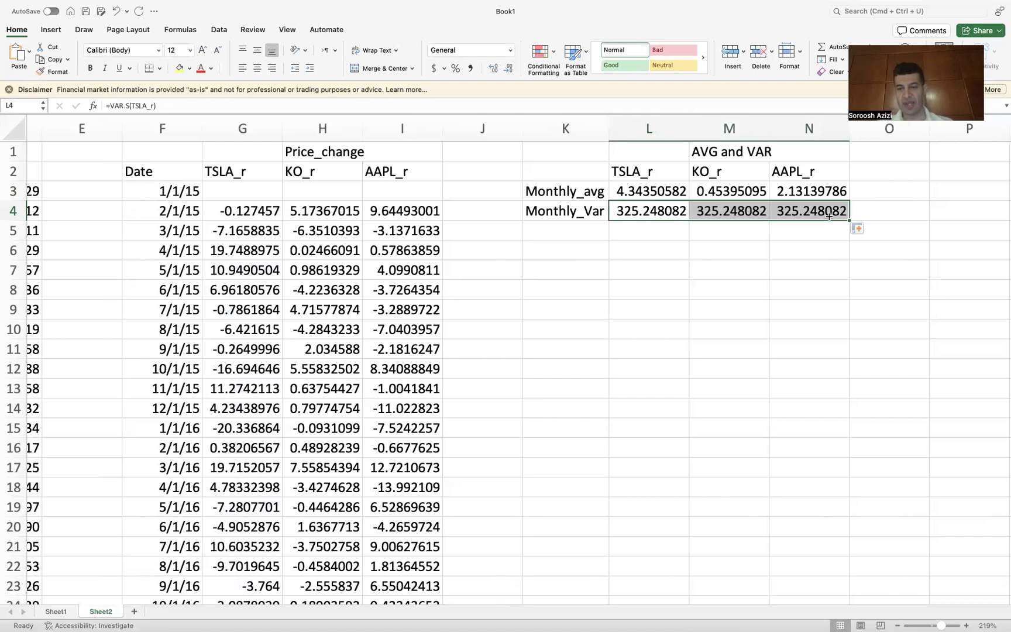
# Step: Change M4's formula to =VAR.S(KO_r)
pyautogui.click(742, 206)
pyautogui.doubleClick(741, 206)
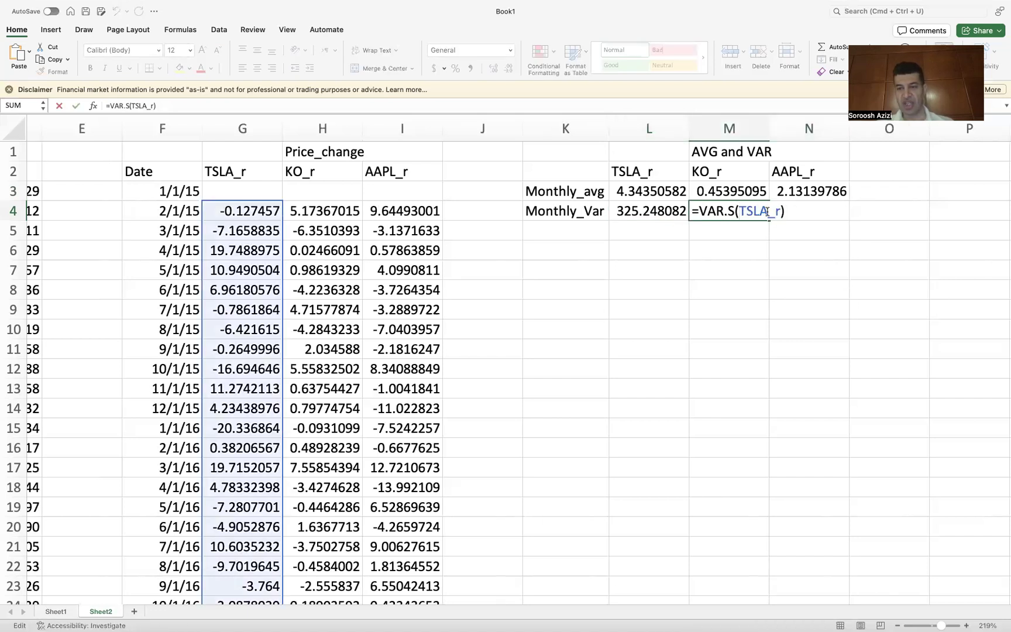
pyautogui.press('BackSpace')
pyautogui.press('BackSpace')
pyautogui.press('BackSpace')
pyautogui.press('BackSpace')
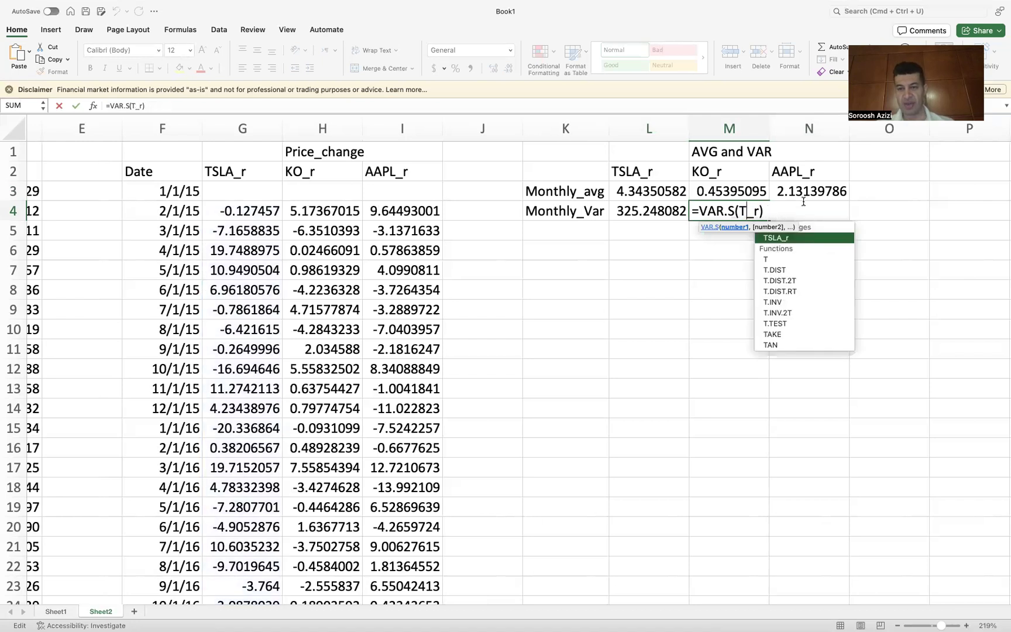
pyautogui.write('O')
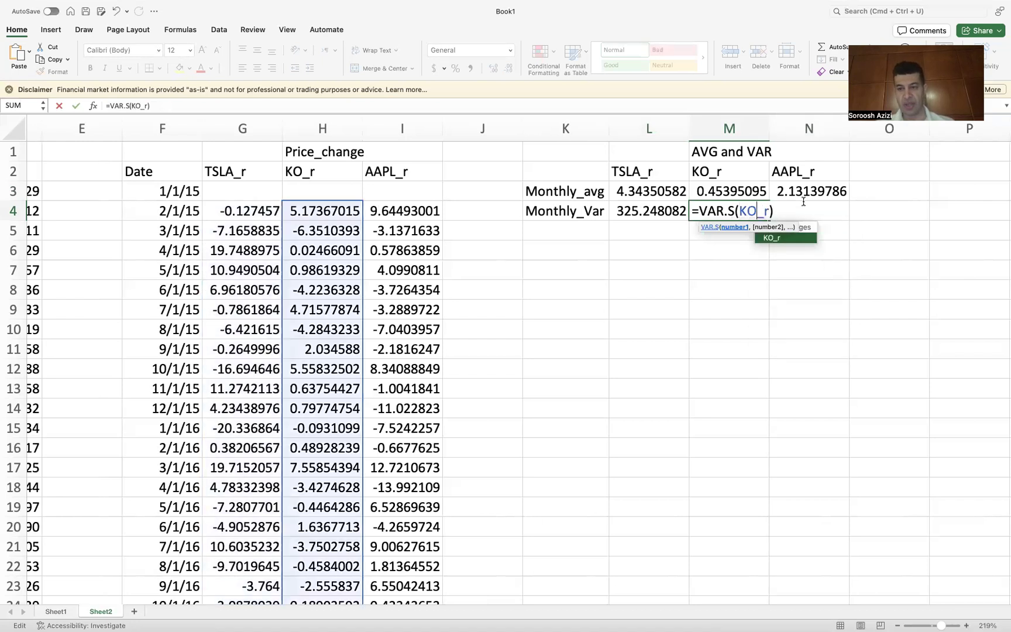
pyautogui.press('Return')
# Step: Change N4's formula to =VAR.S(AAPL_r)
pyautogui.click(796, 211)
pyautogui.doubleClick(796, 211)
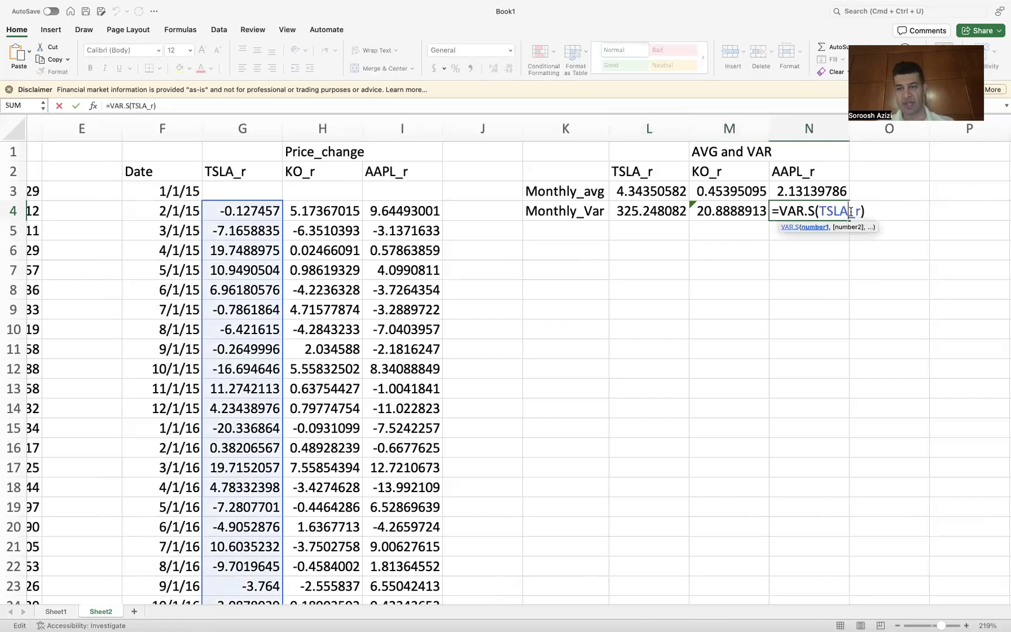
pyautogui.click(850, 212)
pyautogui.press('BackSpace')
pyautogui.press('BackSpace')
pyautogui.press('BackSpace')
pyautogui.press('BackSpace')
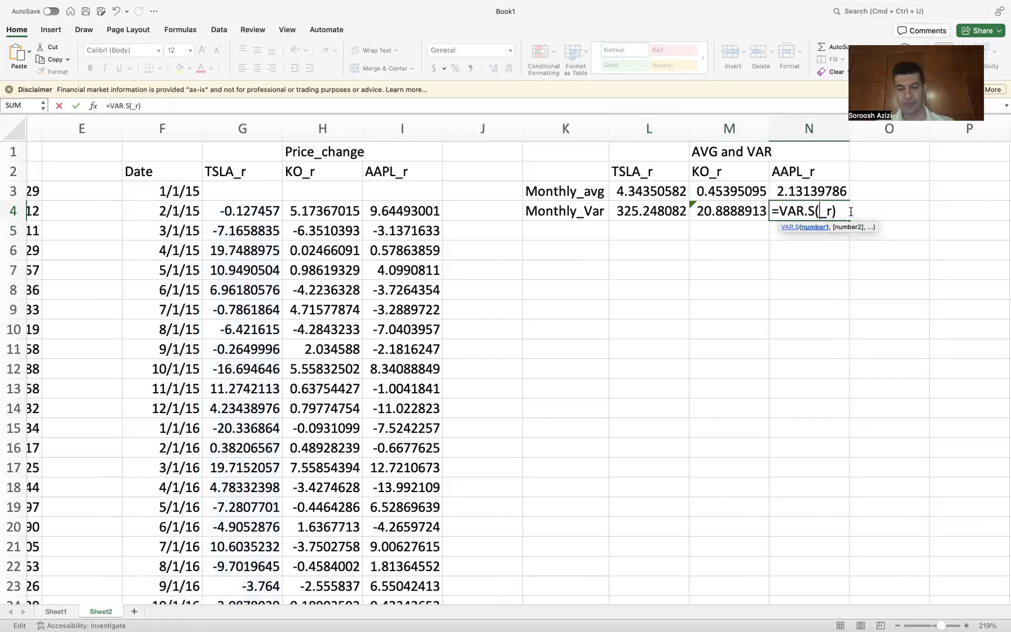
pyautogui.write('AAPL')
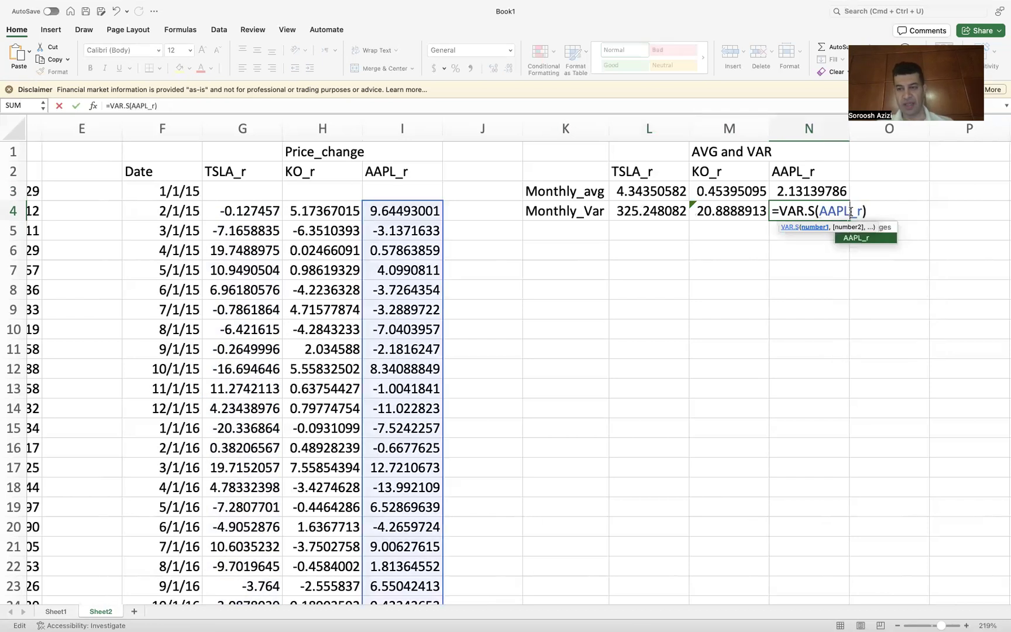
pyautogui.press('Return')
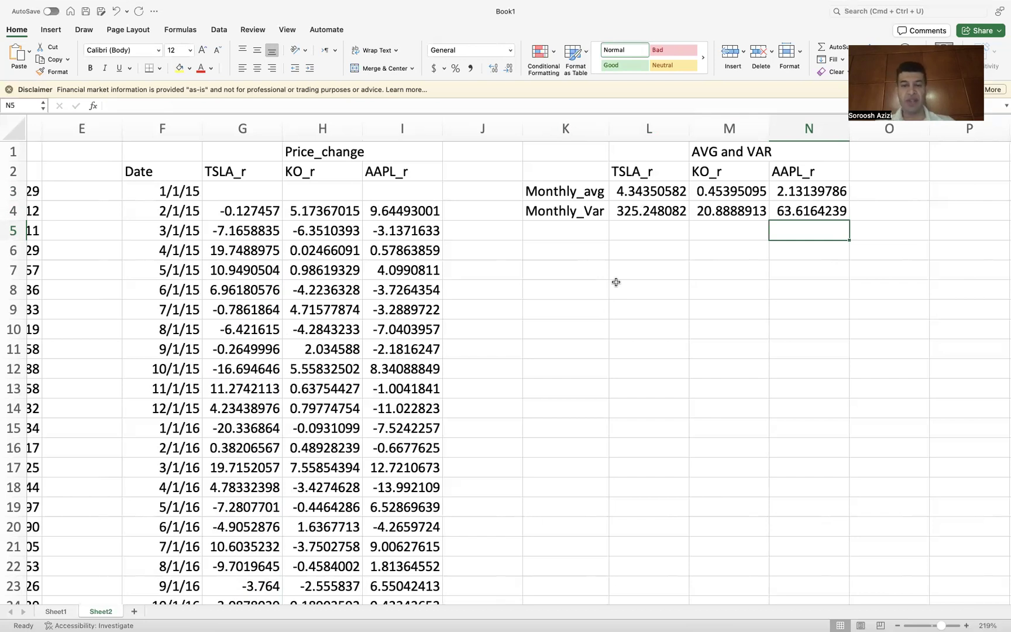
# Step: Enter the row labels Annual_avg in K5 and Annual_Var in K6
pyautogui.click(565, 230)
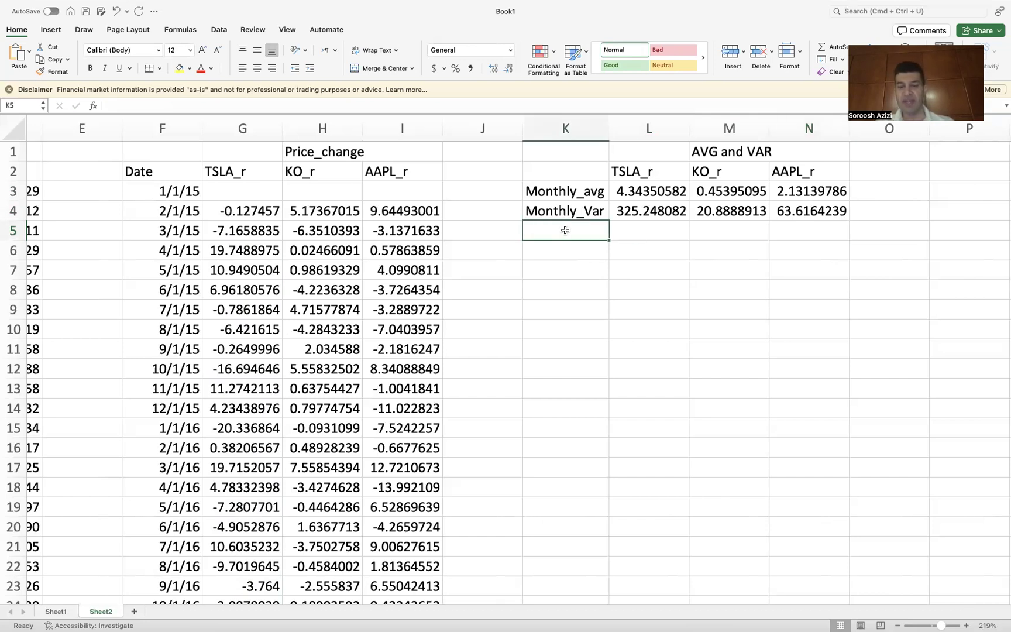
pyautogui.write('A')
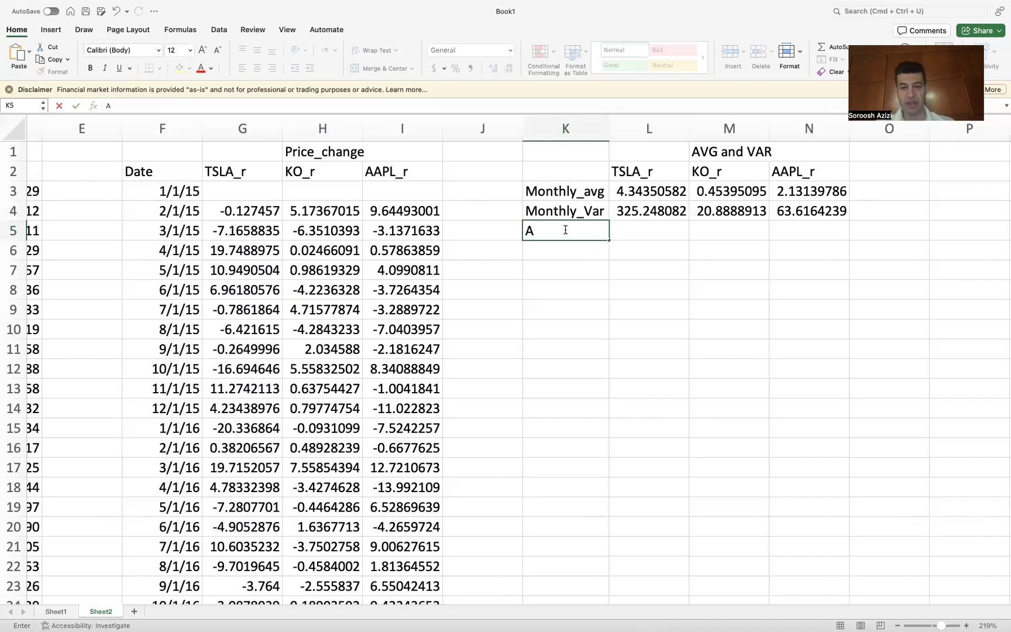
pyautogui.write('nnual')
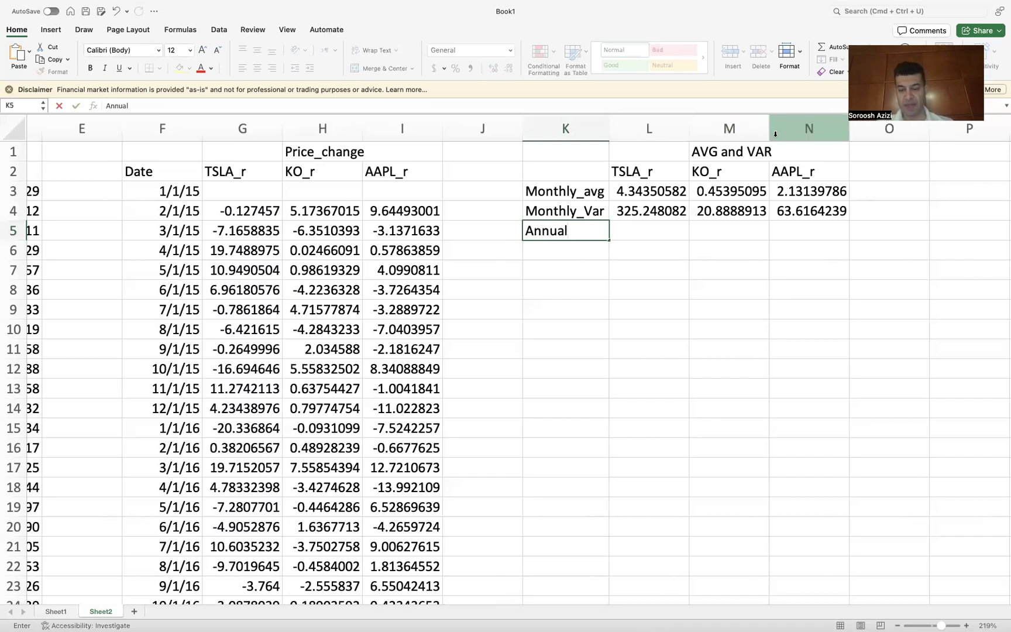
pyautogui.write('_avg')
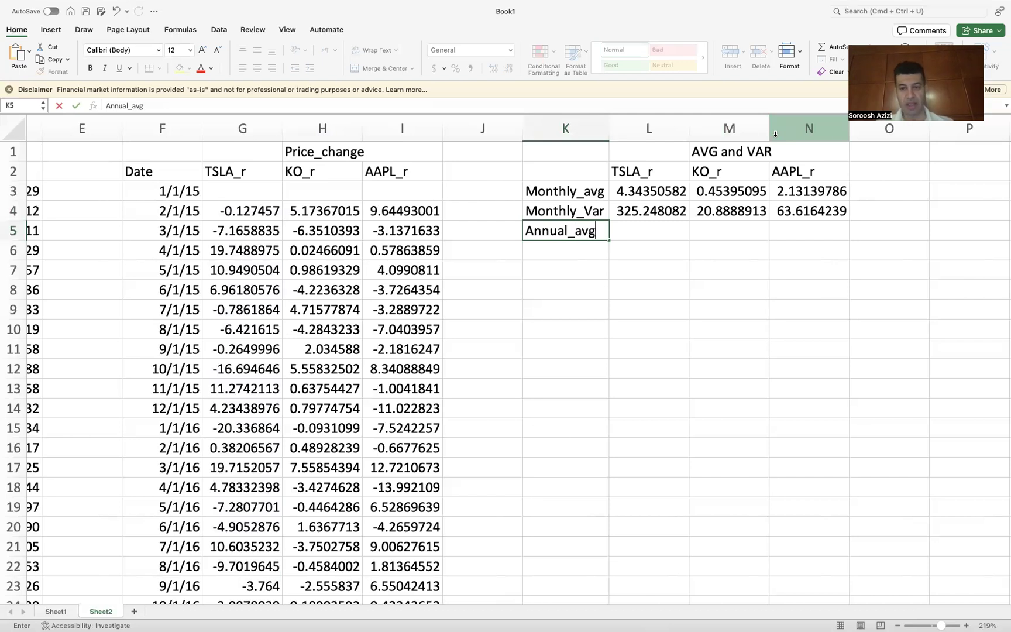
pyautogui.press('Return')
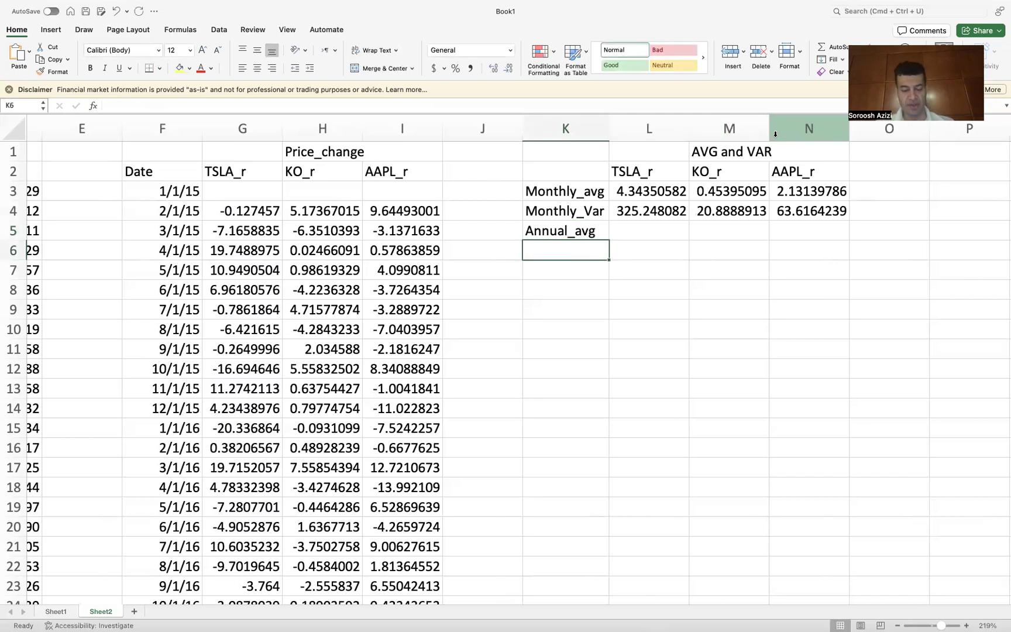
pyautogui.write('Annual__')
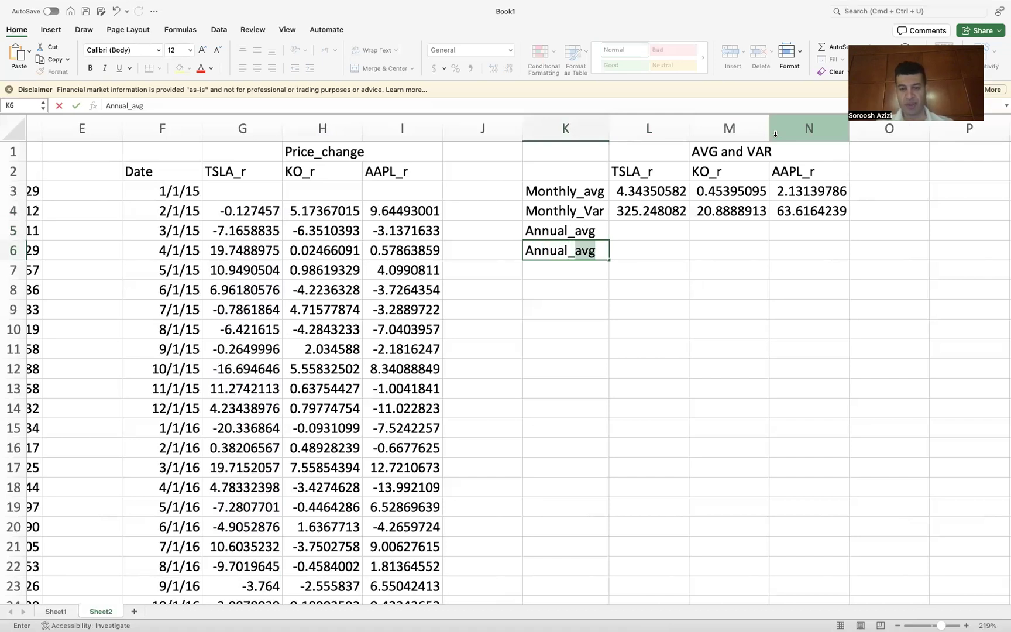
pyautogui.write('Var')
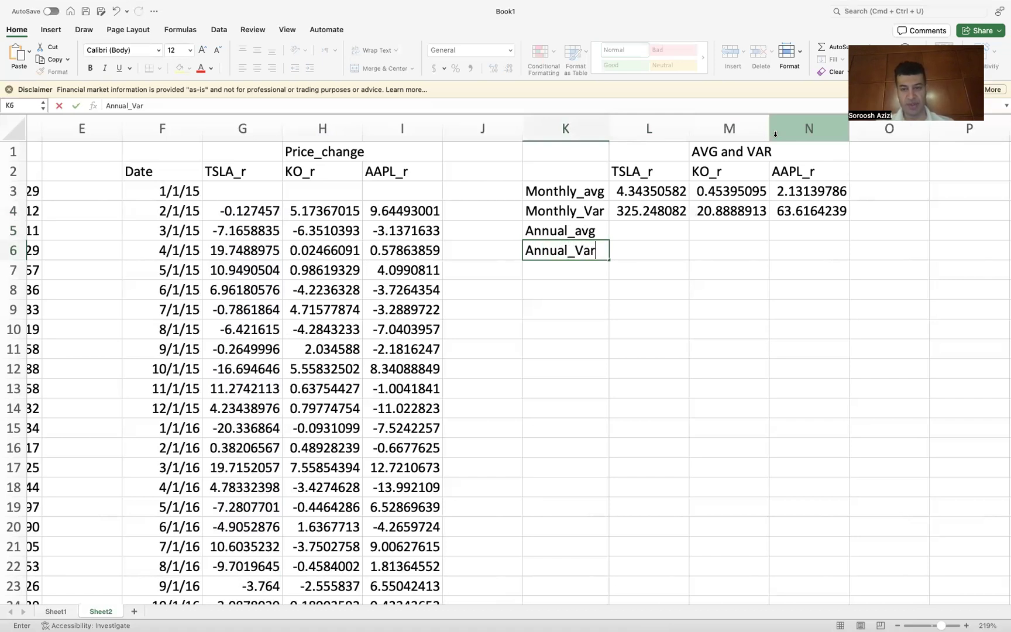
pyautogui.press('Return')
# Step: Enter =12*L3 in L5 and fill the formula across to M5:N5
pyautogui.click(638, 235)
pyautogui.write('=')
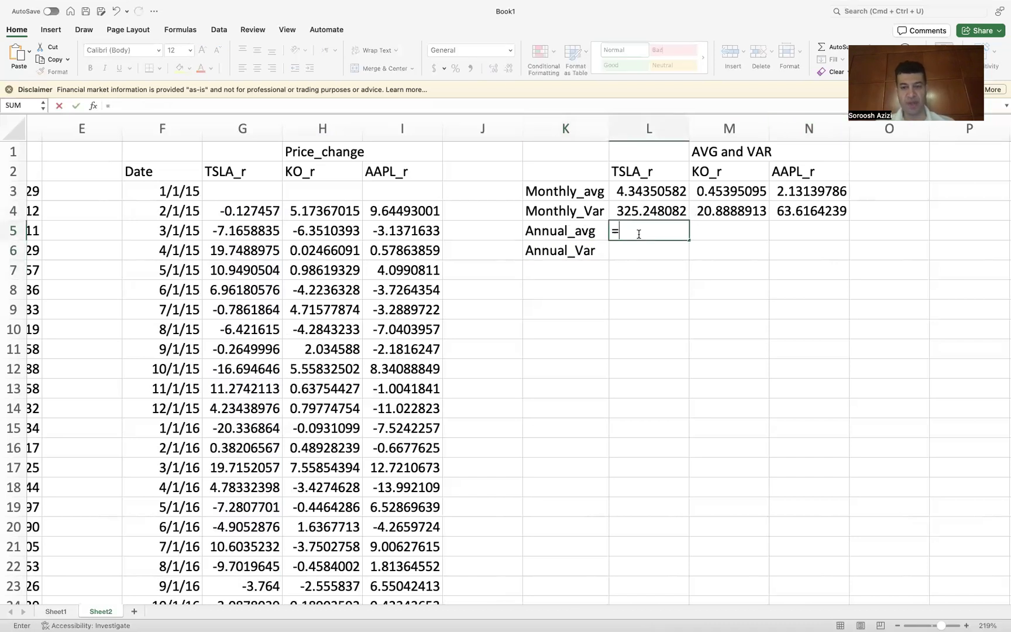
pyautogui.write('12*')
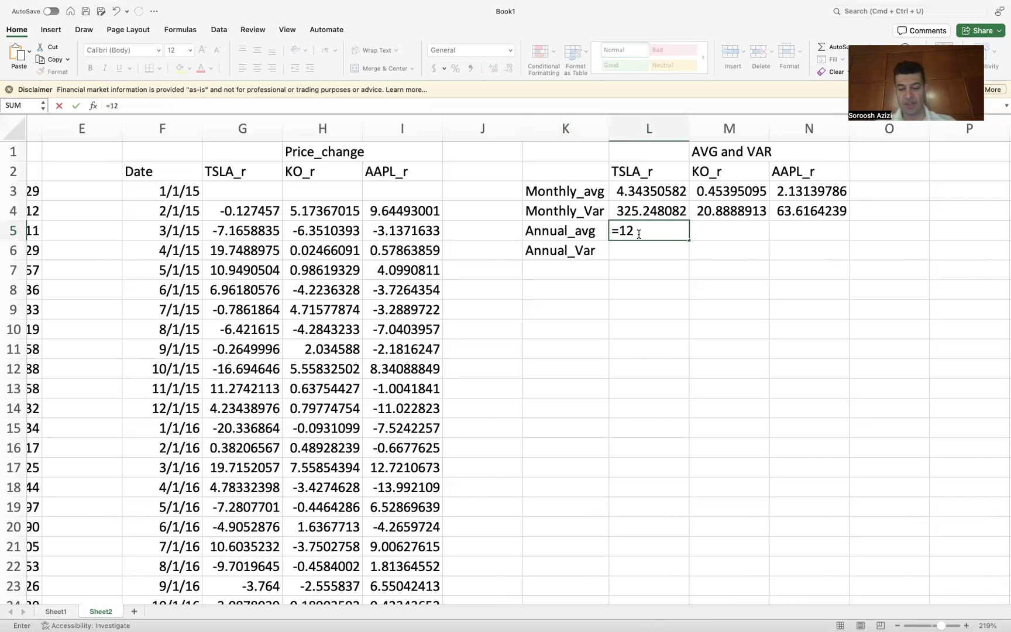
pyautogui.click(646, 193)
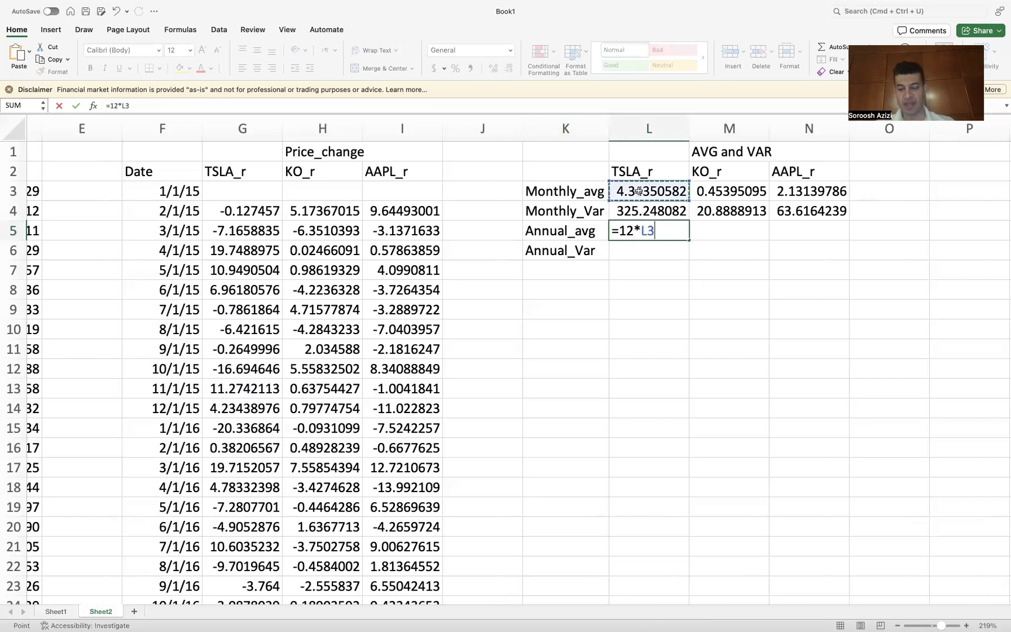
pyautogui.press('Return')
pyautogui.click(651, 231)
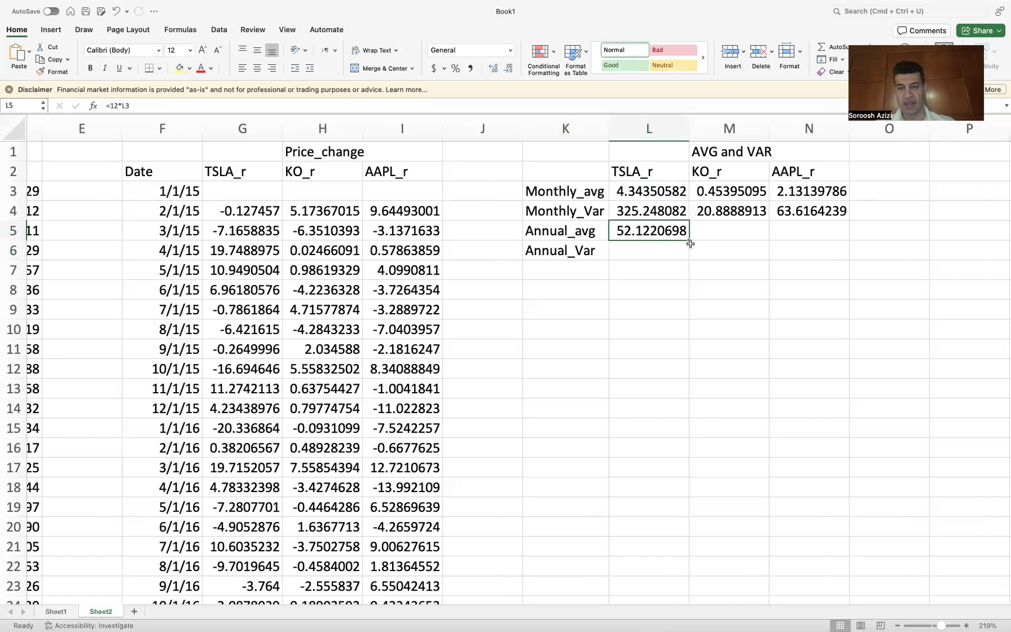
pyautogui.moveTo(687, 240); pyautogui.dragTo(807, 236)
# Step: Enter =12*L5 in L6 and fill the formula across to M6:N6
pyautogui.click(638, 247)
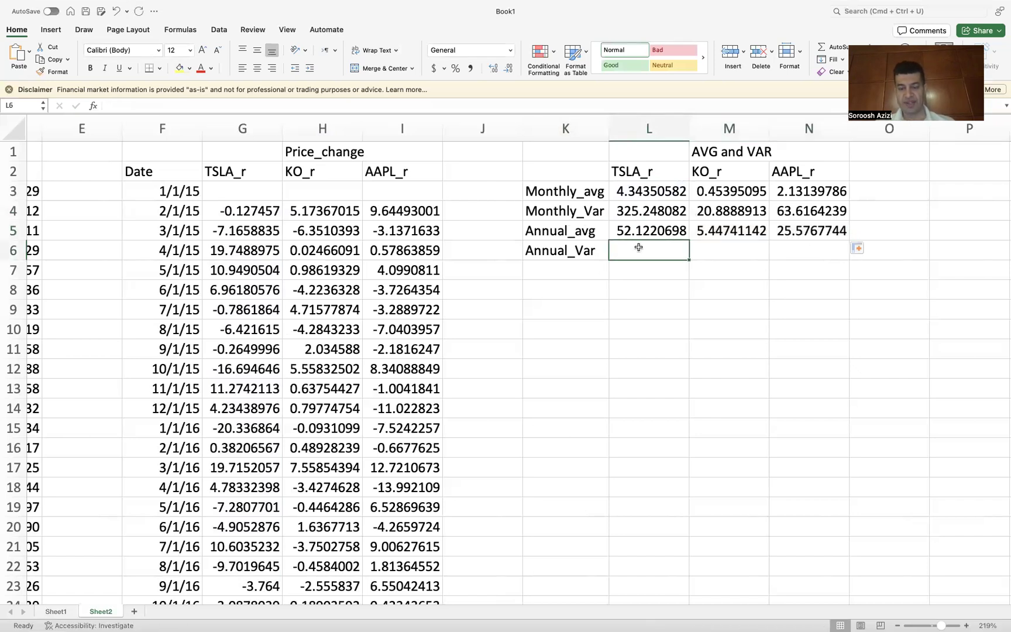
pyautogui.write('=12')
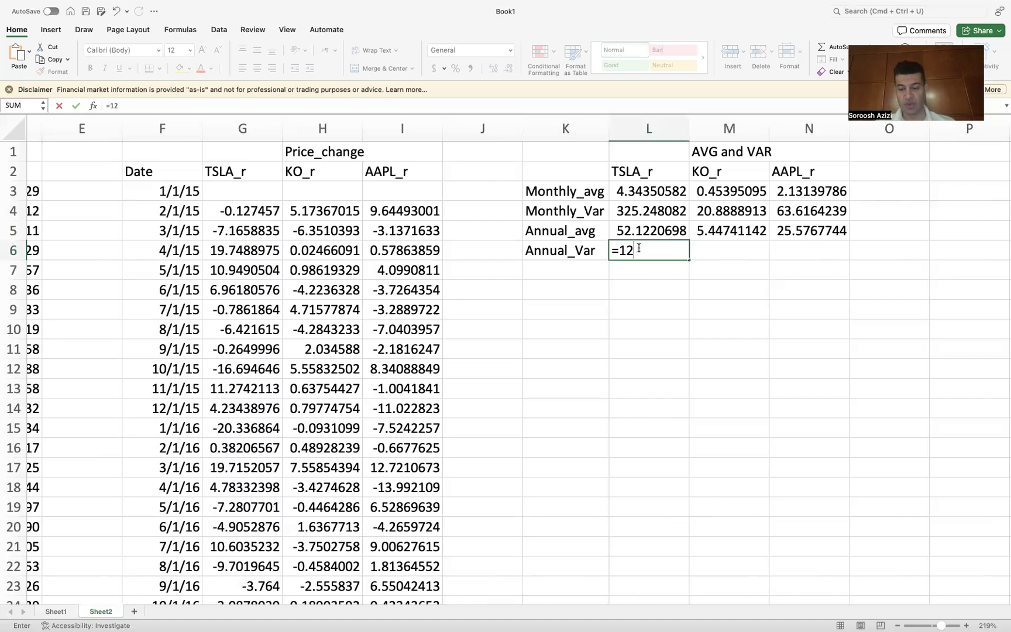
pyautogui.write('*')
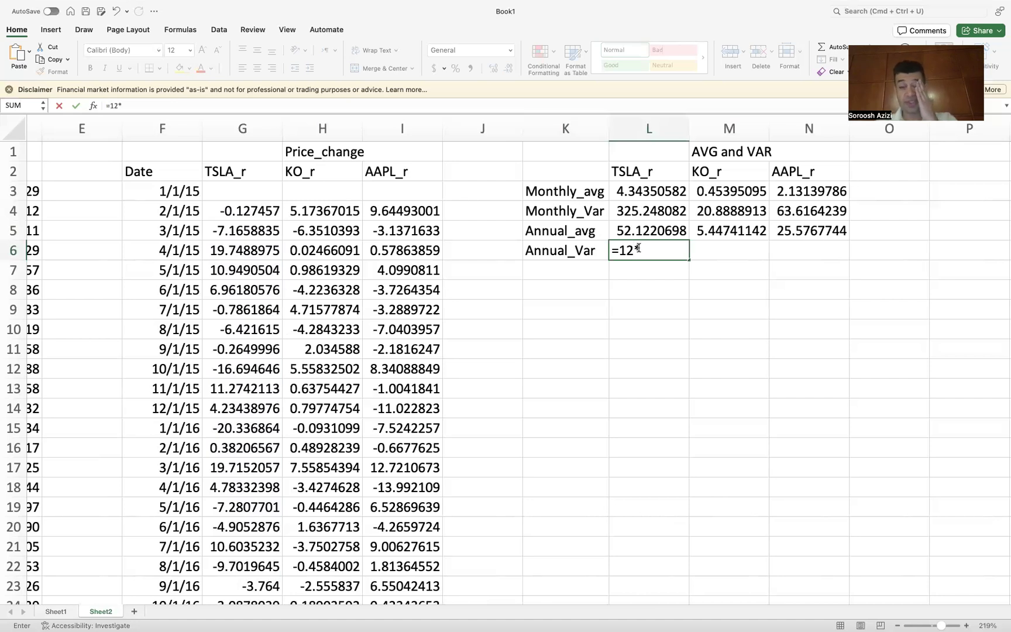
pyautogui.click(639, 231)
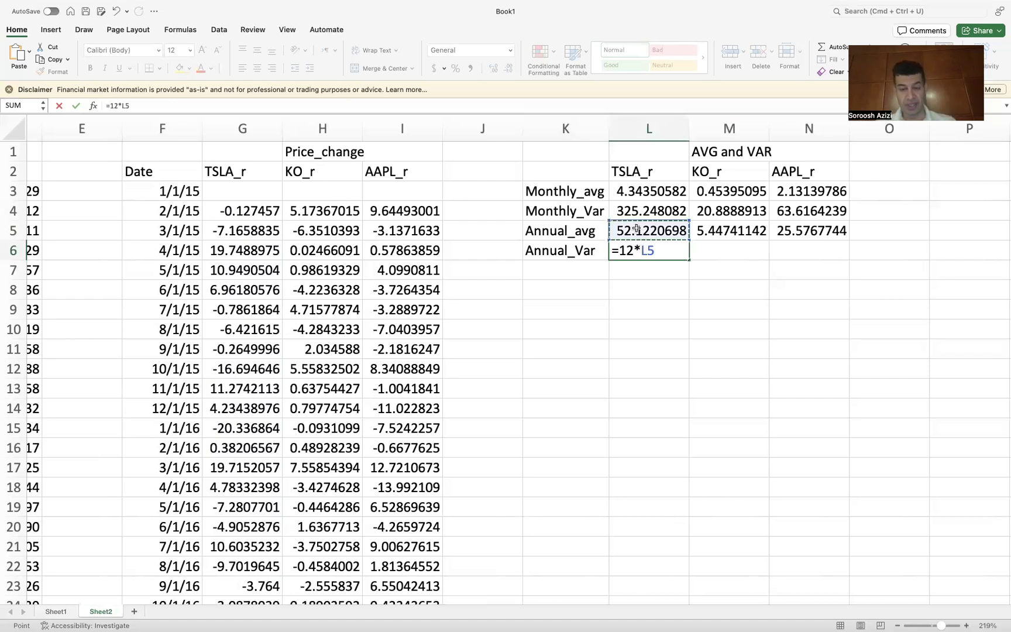
pyautogui.press('Return')
pyautogui.click(644, 247)
pyautogui.moveTo(689, 261); pyautogui.dragTo(814, 255)
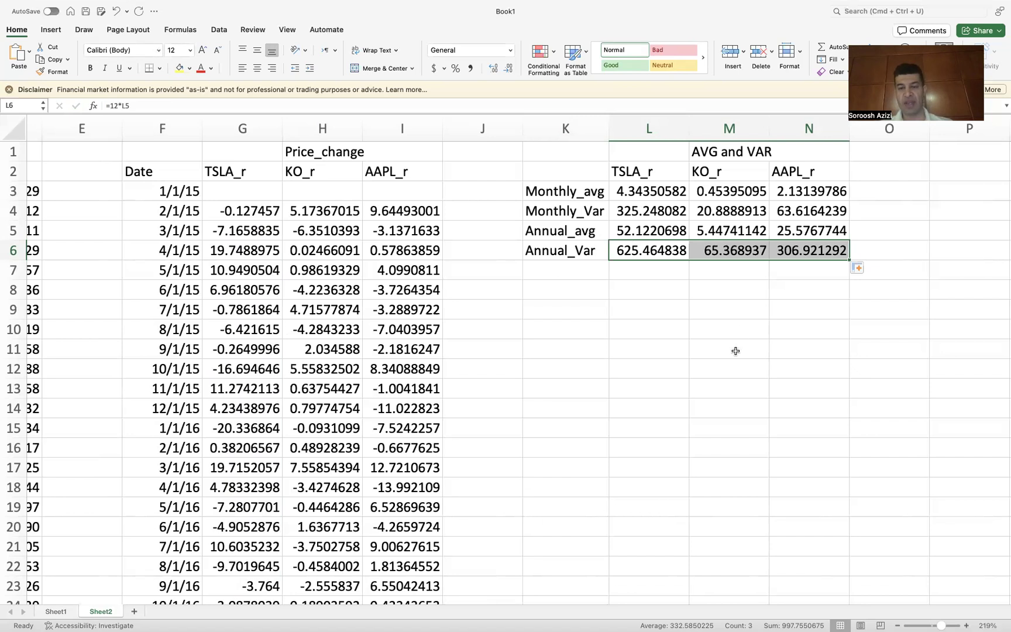
pyautogui.hscroll(2, 743, 350)
pyautogui.hscroll(3, 736, 351)
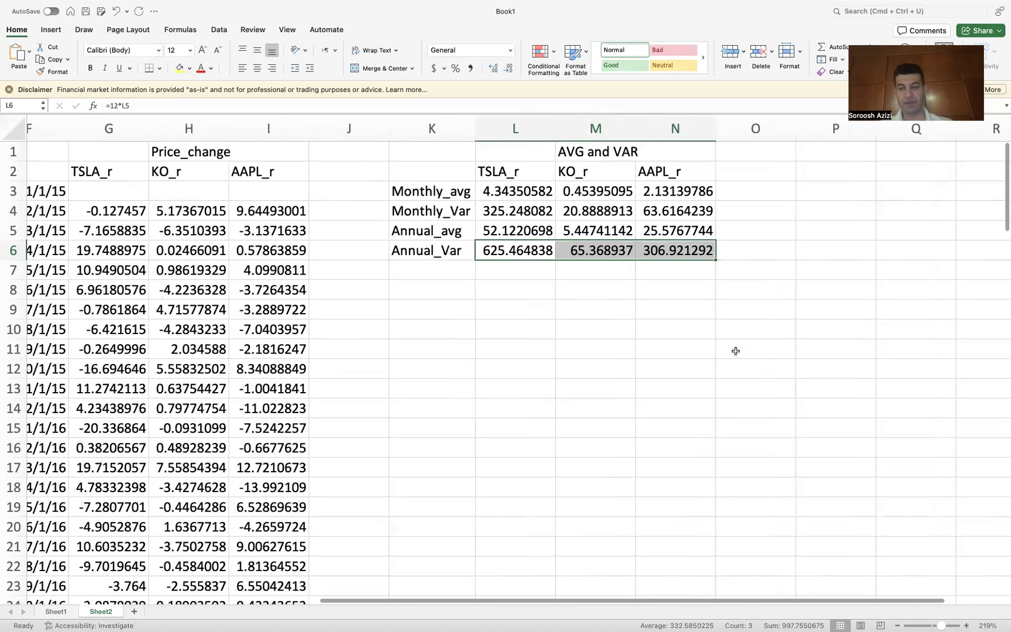
pyautogui.hscroll(2, 735, 351)
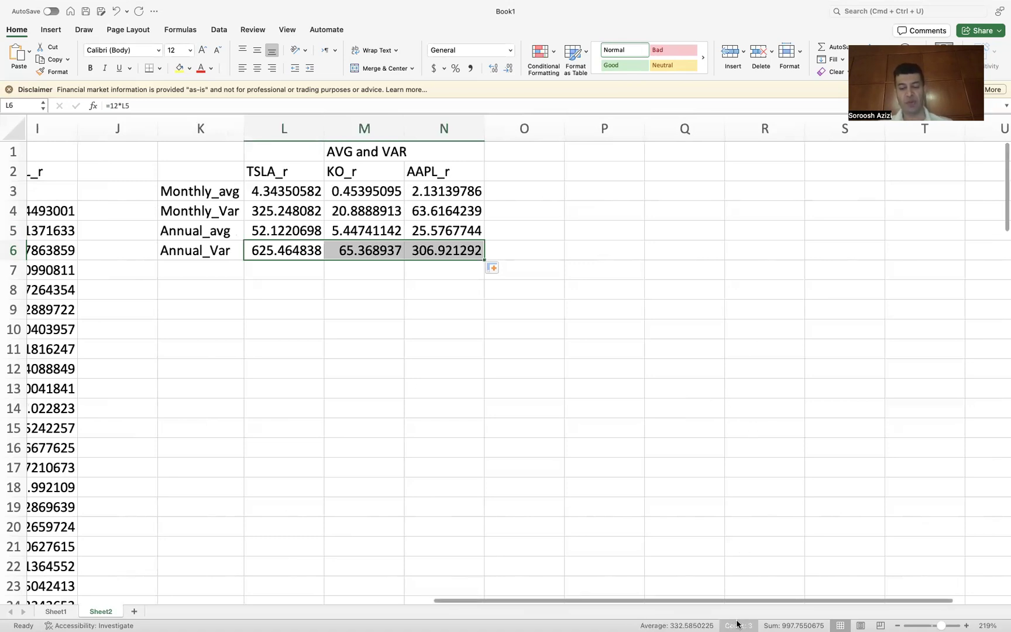
# Step: Switch to PowerPoint and open the Portfolio Mathematics (Matrix Form) slide
pyautogui.moveTo(741, 629)
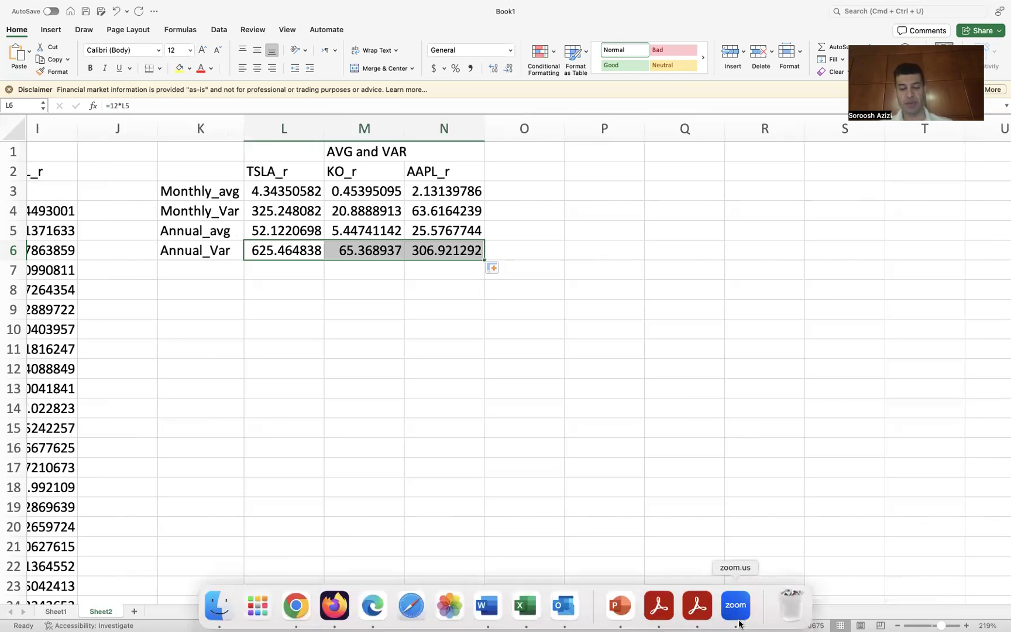
pyautogui.click(619, 612)
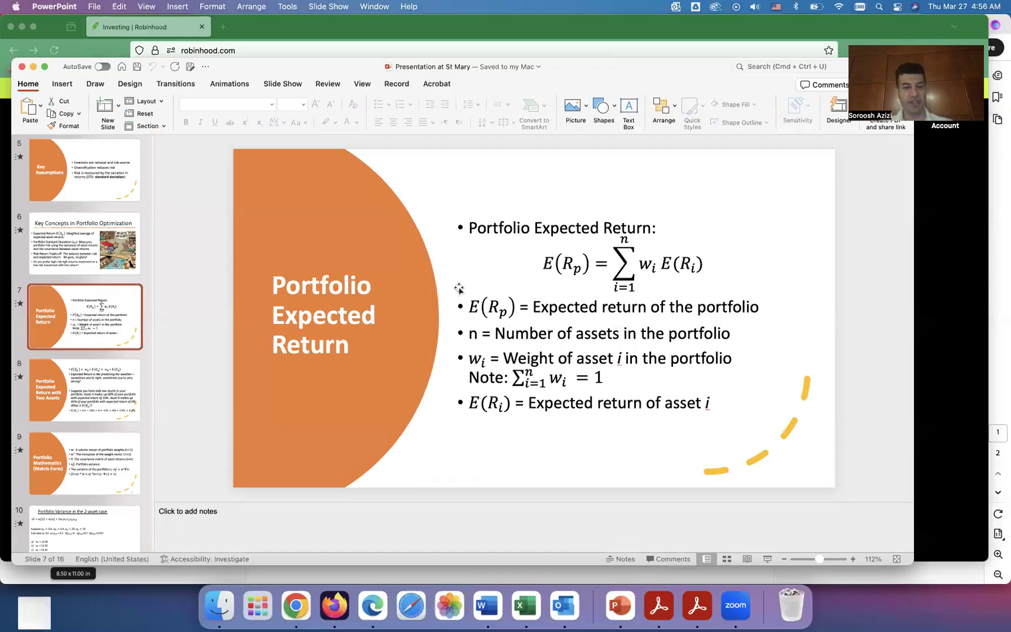
pyautogui.click(98, 473)
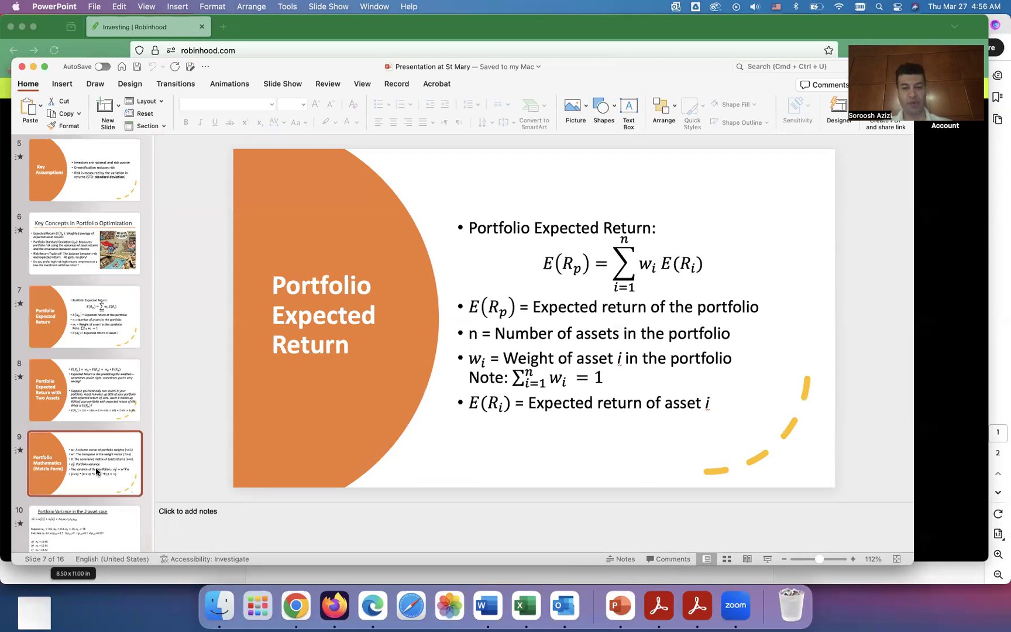
pyautogui.click(728, 301)
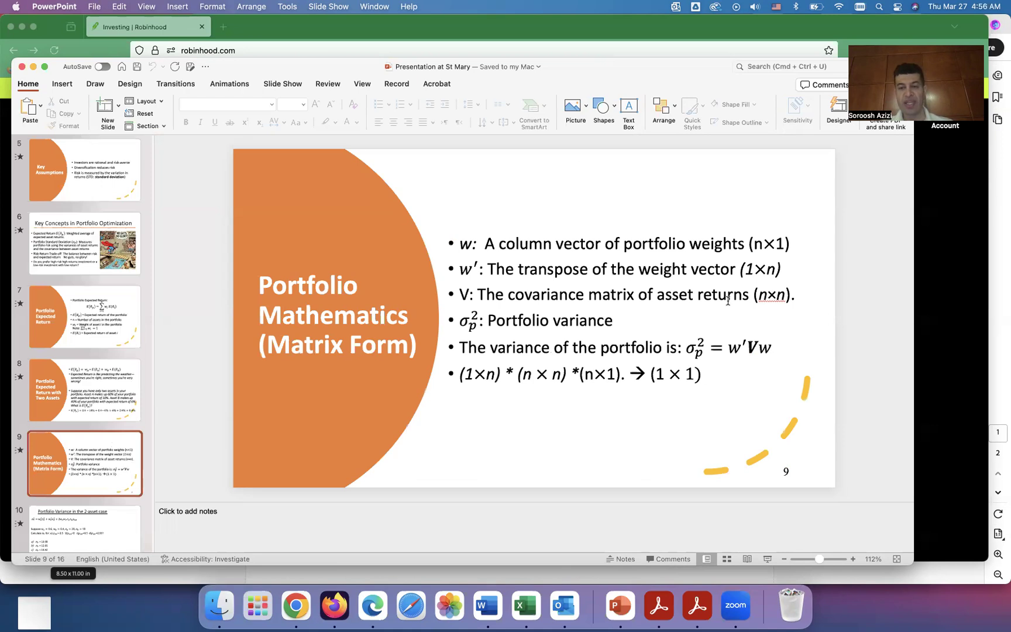
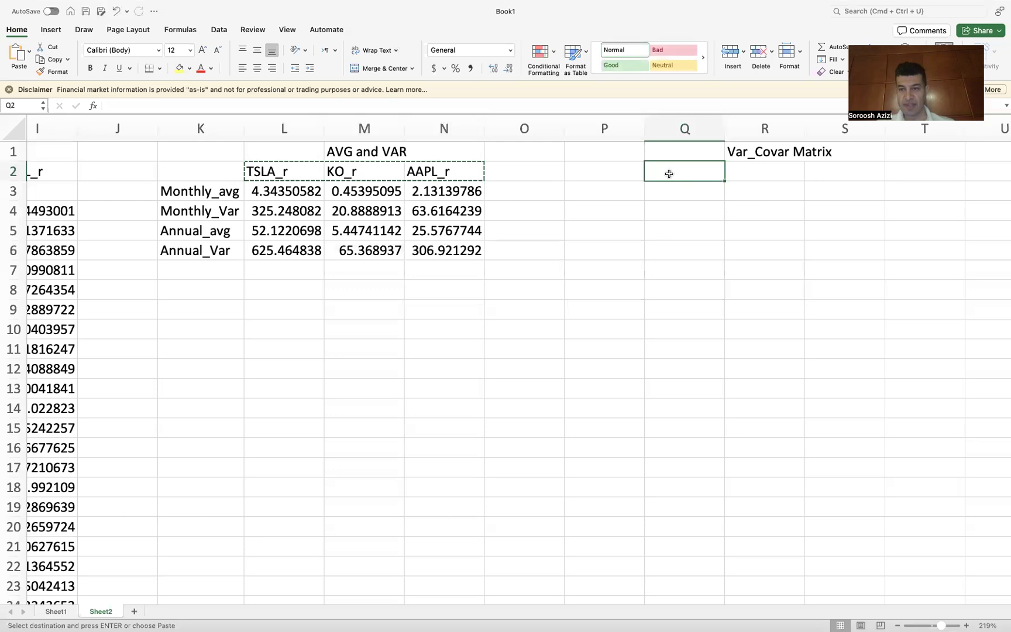
# Step: Paste the copied ticker labels transposed into P3:P5 as row headers of the Var_Covar matrix
pyautogui.click(615, 192)
pyautogui.rightClick(615, 192)
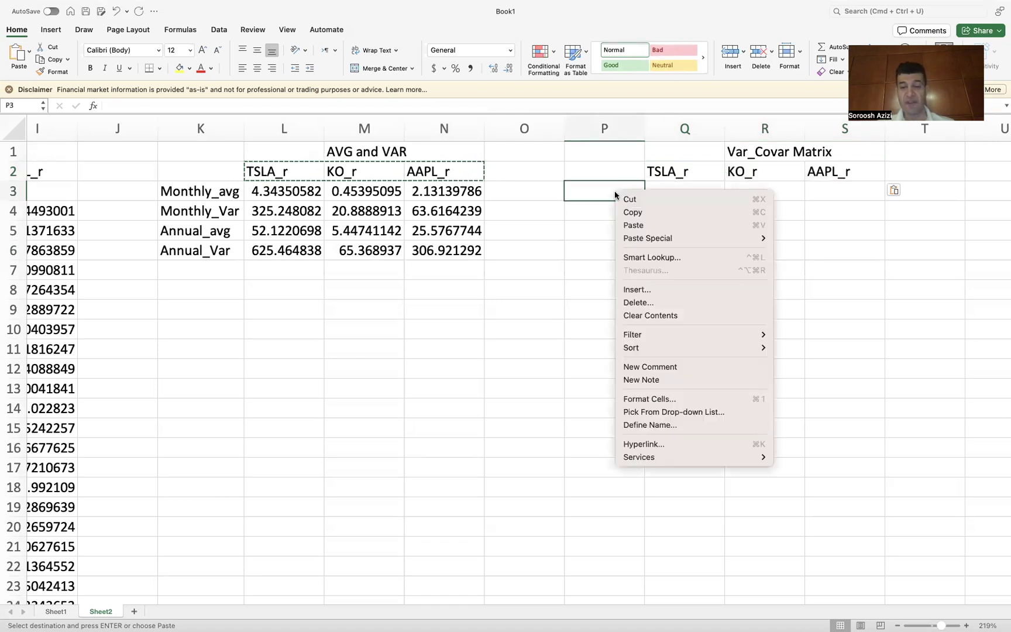
pyautogui.moveTo(661, 238)
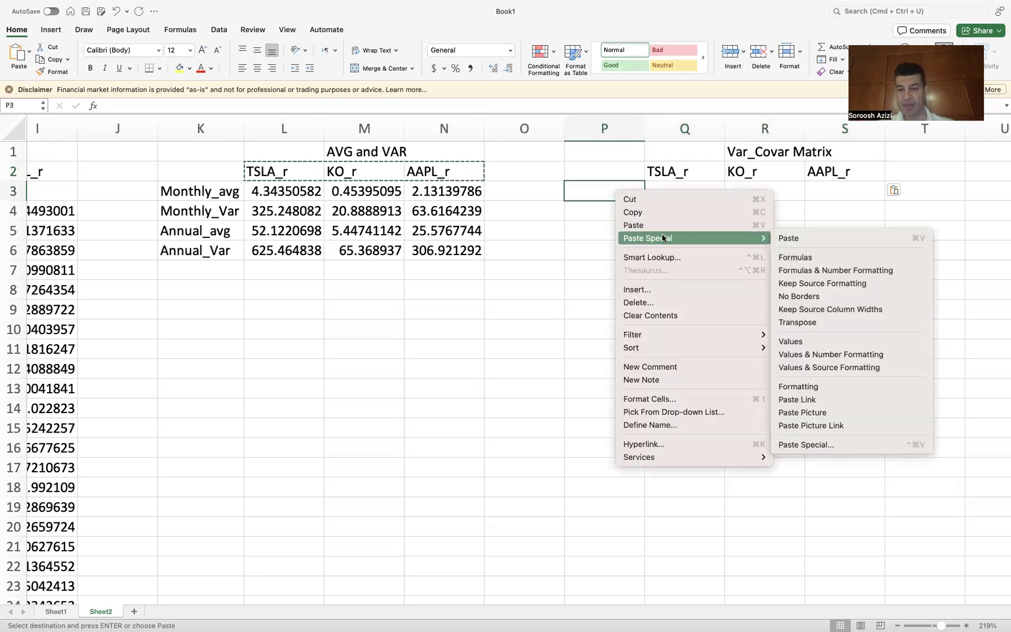
pyautogui.click(804, 322)
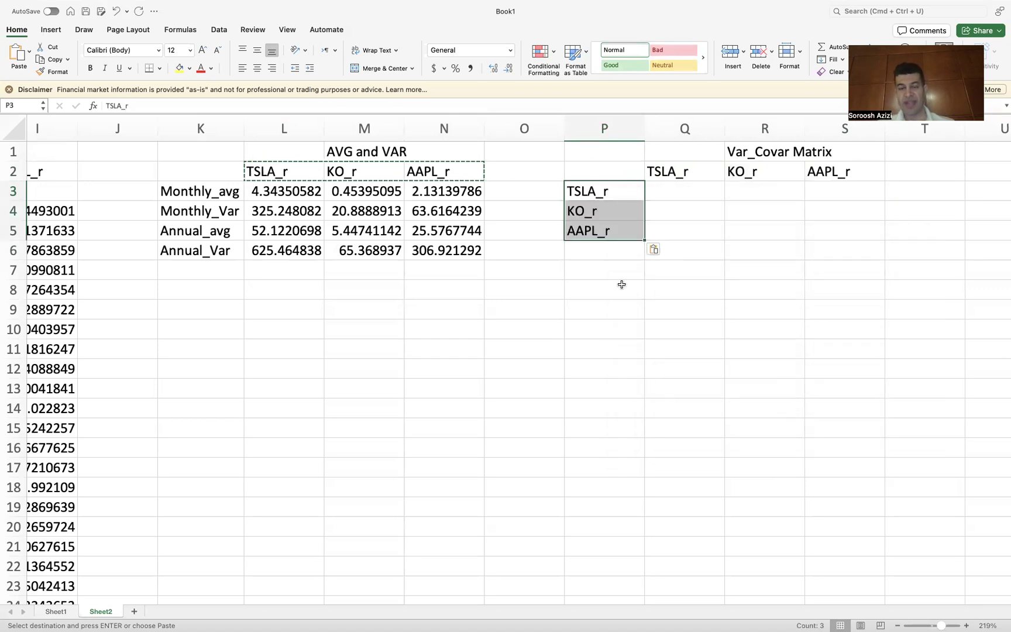
# Step: Enter =COVARIANCE.S(Q2, P3) in Q3
pyautogui.click(675, 192)
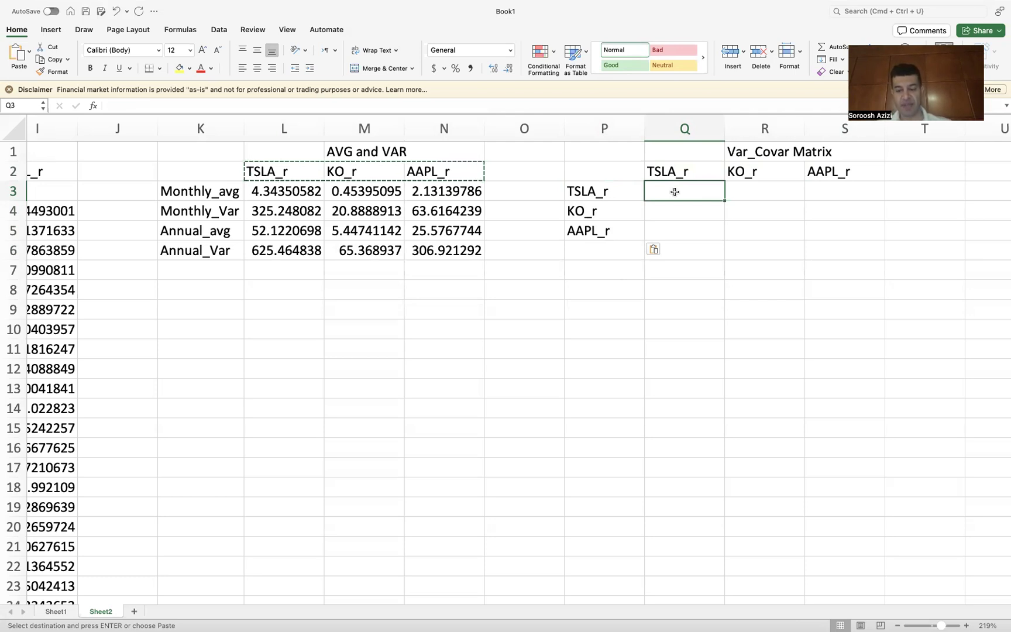
pyautogui.write('=')
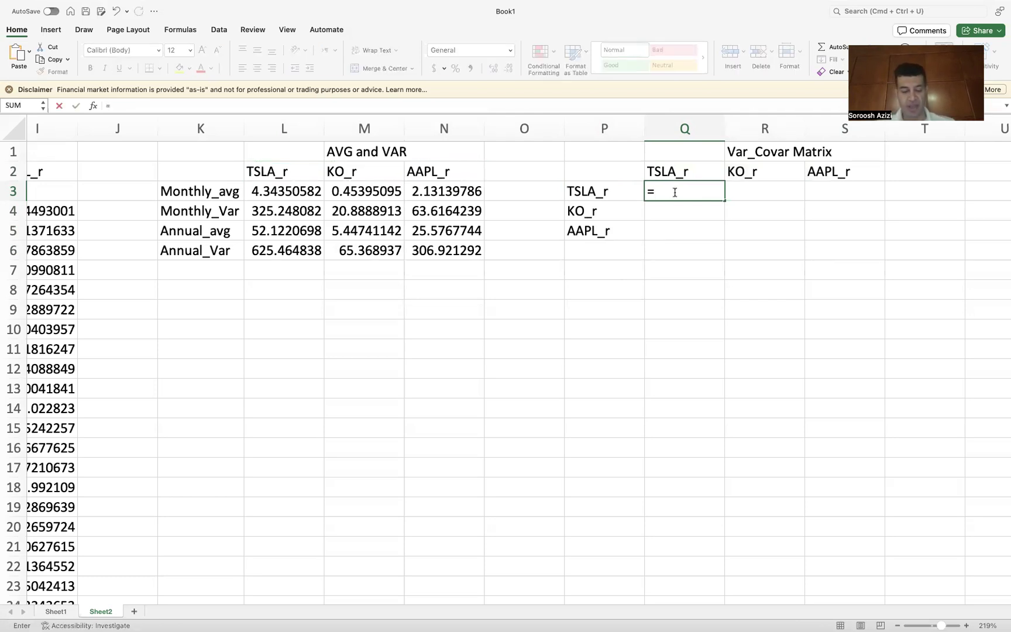
pyautogui.write('c')
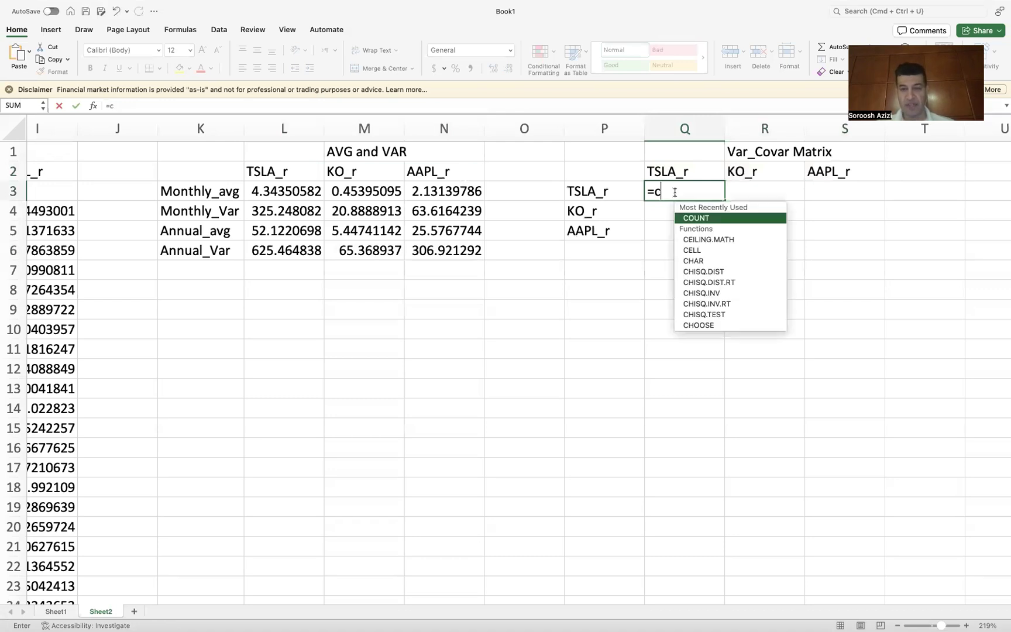
pyautogui.write('ova')
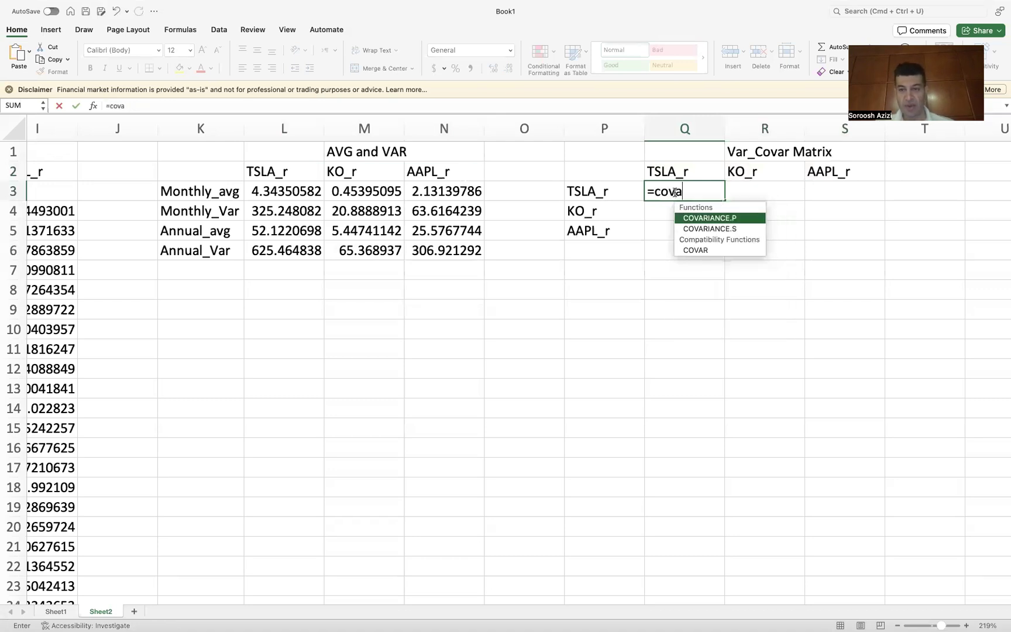
pyautogui.doubleClick(725, 229)
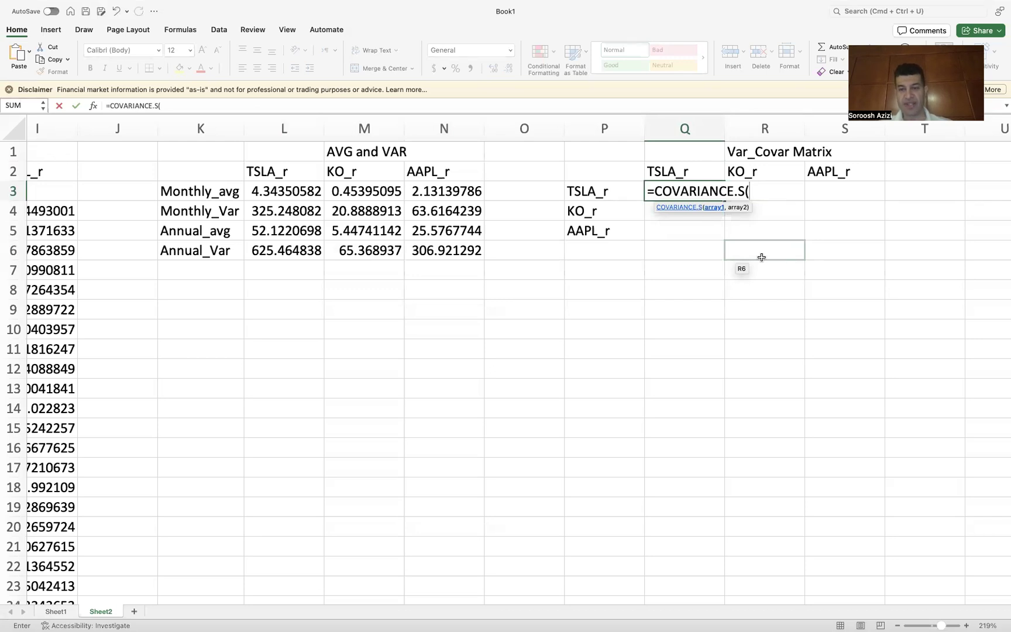
pyautogui.click(660, 172)
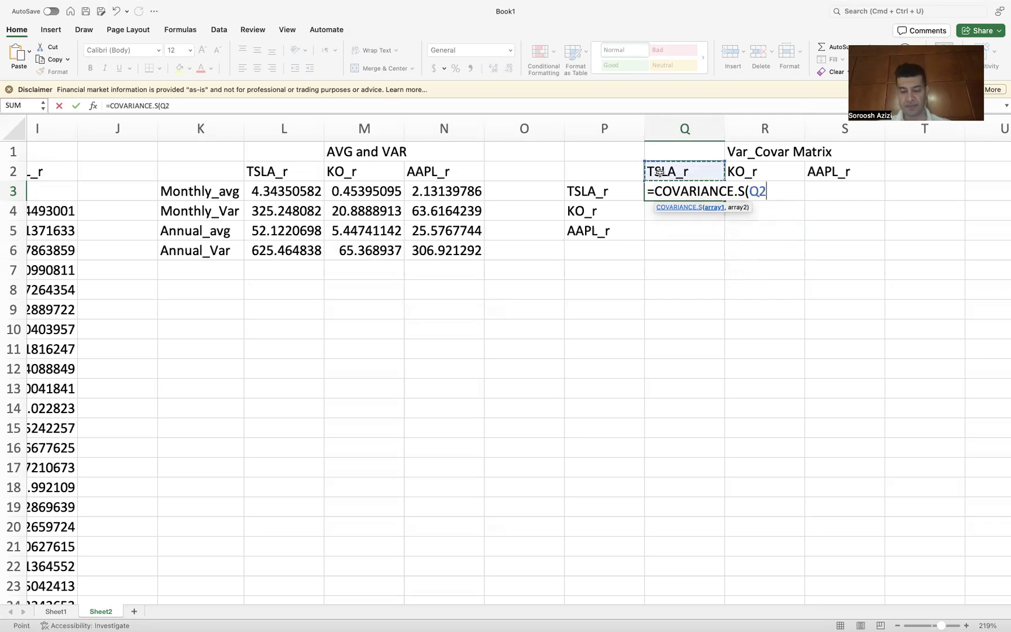
pyautogui.write(',')
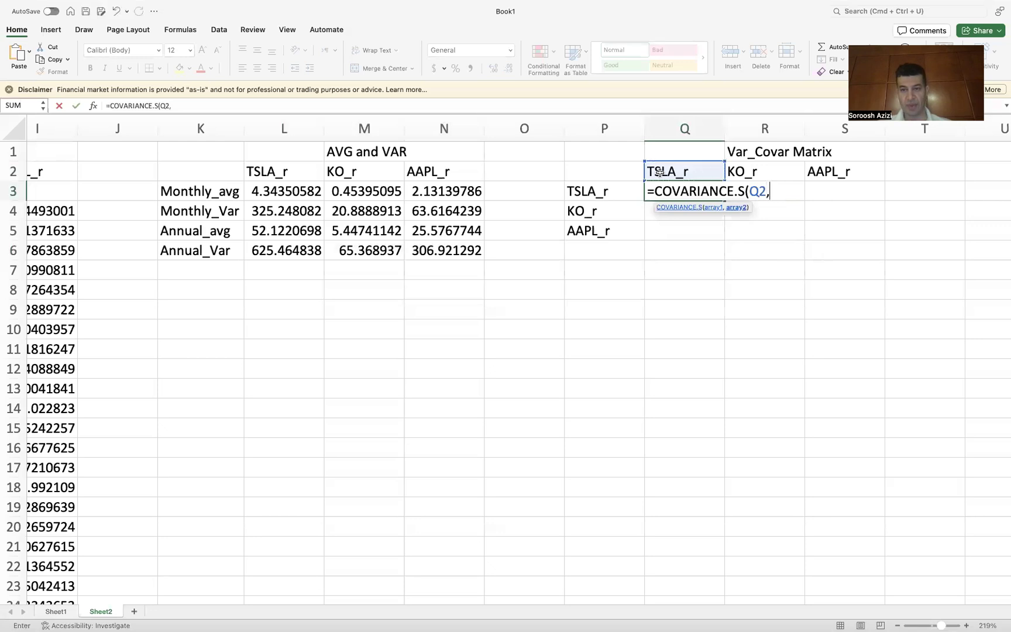
pyautogui.click(598, 193)
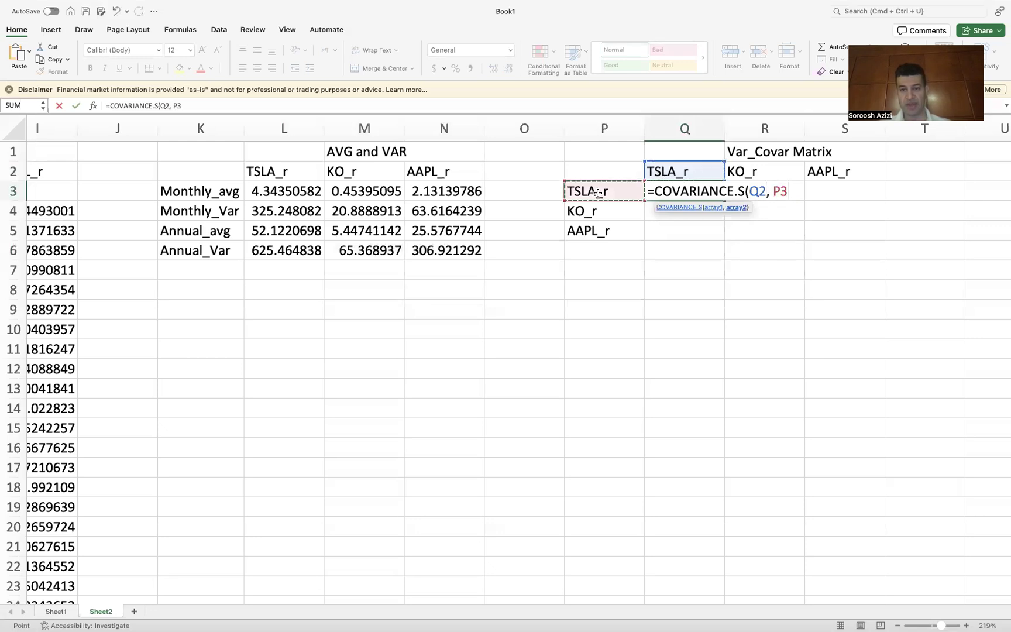
pyautogui.write(')')
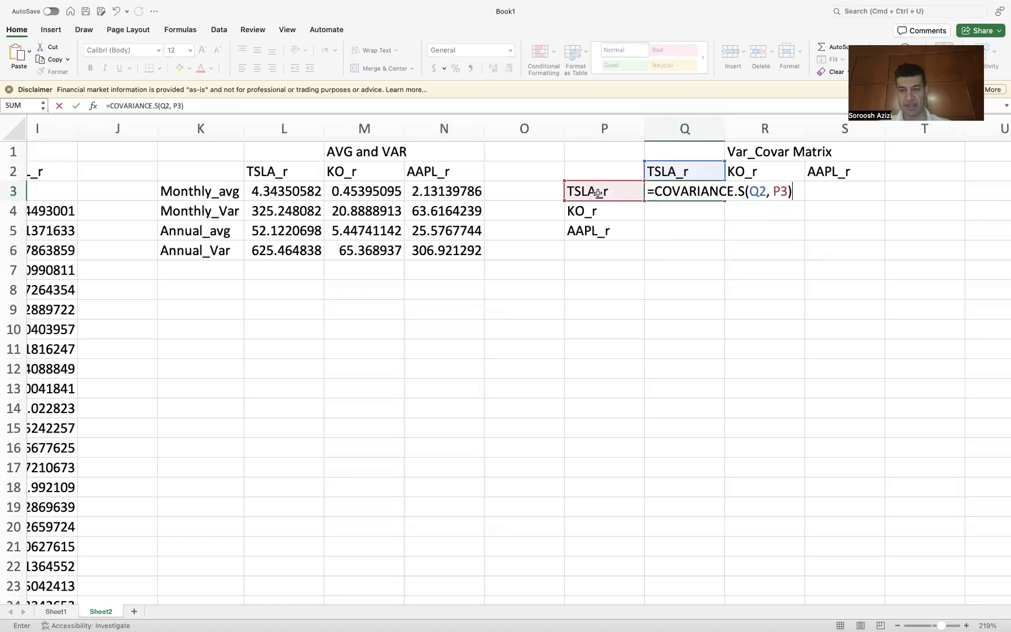
pyautogui.press('Return')
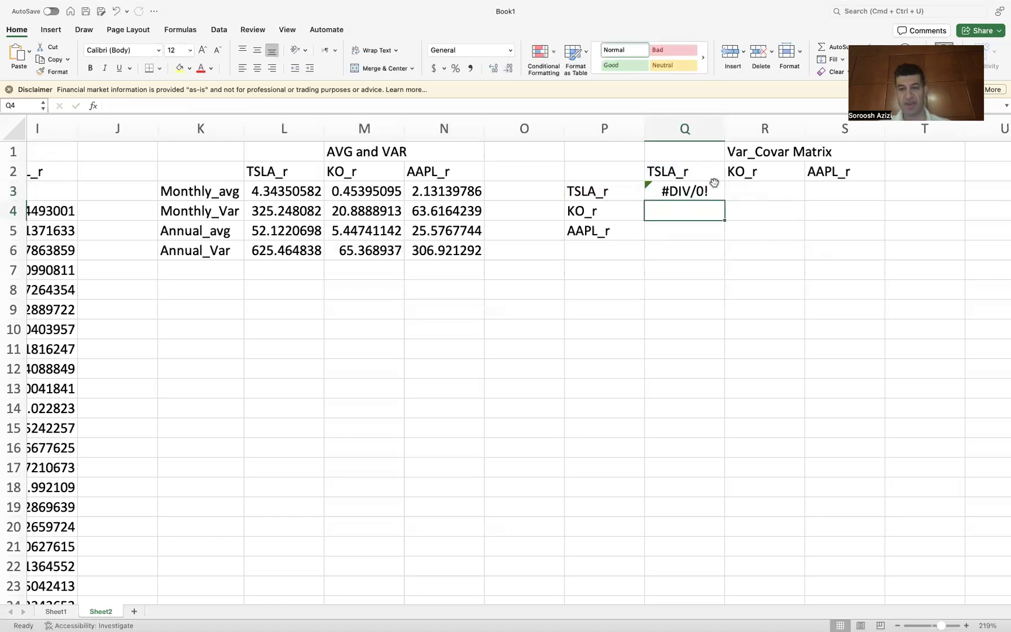
# Step: Wrap both arguments of Q3's covariance formula in INDIRECT, giving =COVARIANCE.S(INDIRECT(Q2), INDIRECT(P3))
pyautogui.doubleClick(672, 191)
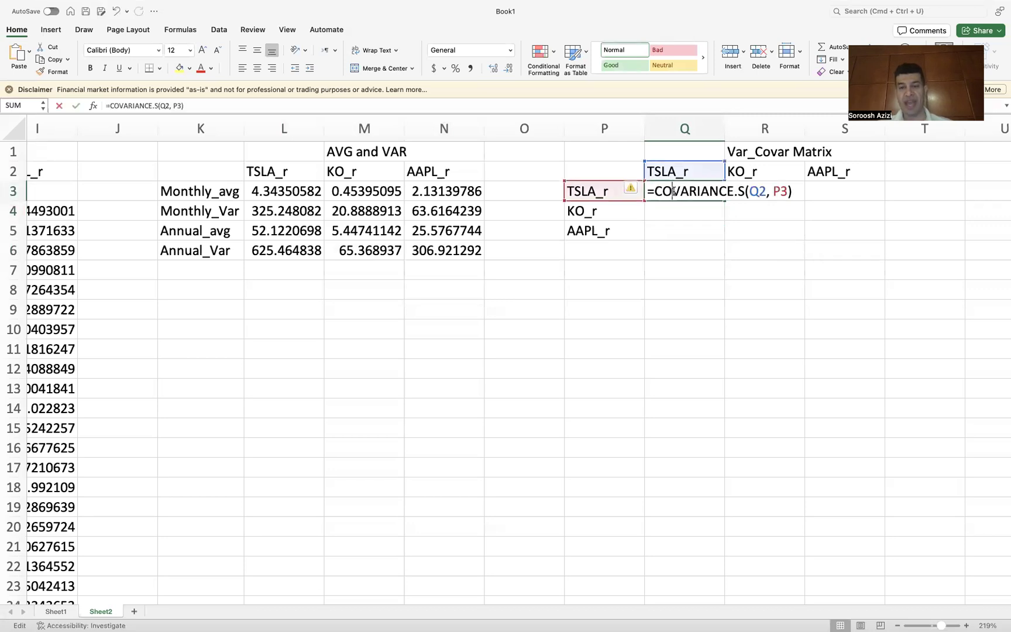
pyautogui.click(751, 192)
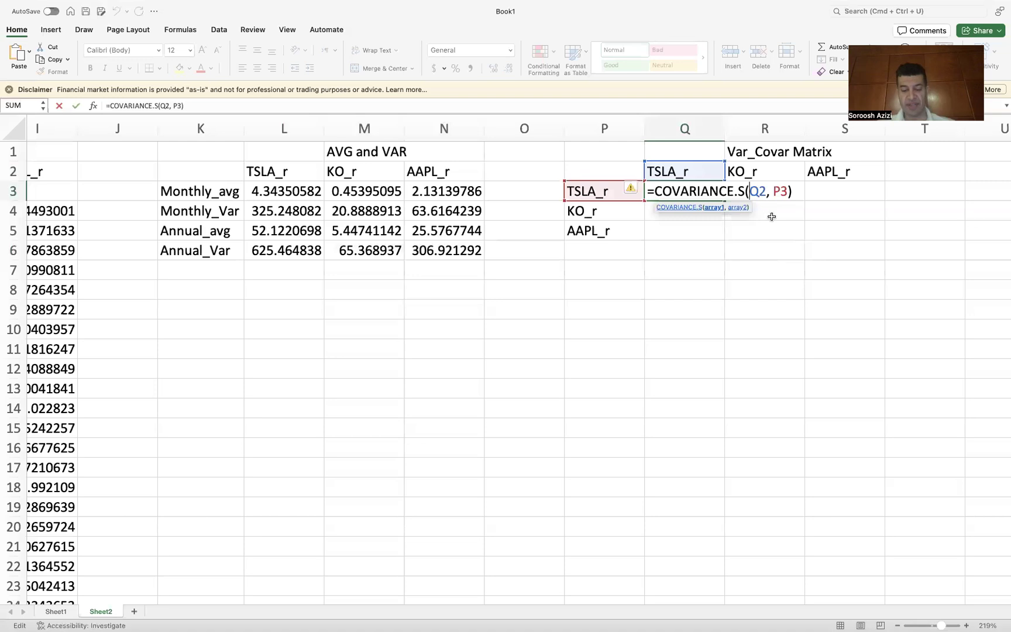
pyautogui.write('Indirect')
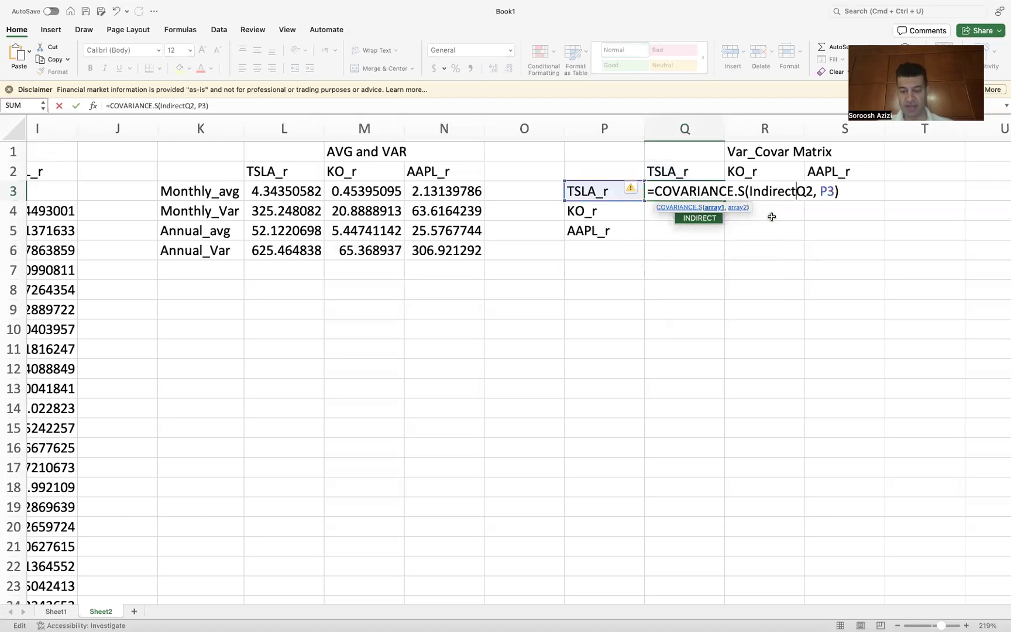
pyautogui.write('(')
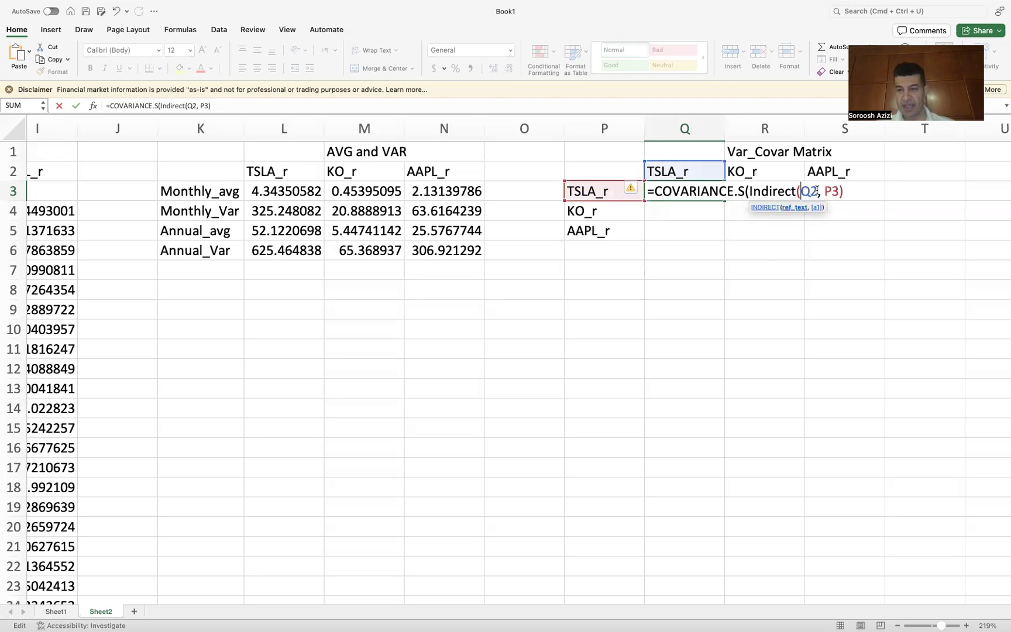
pyautogui.click(817, 191)
pyautogui.write(')')
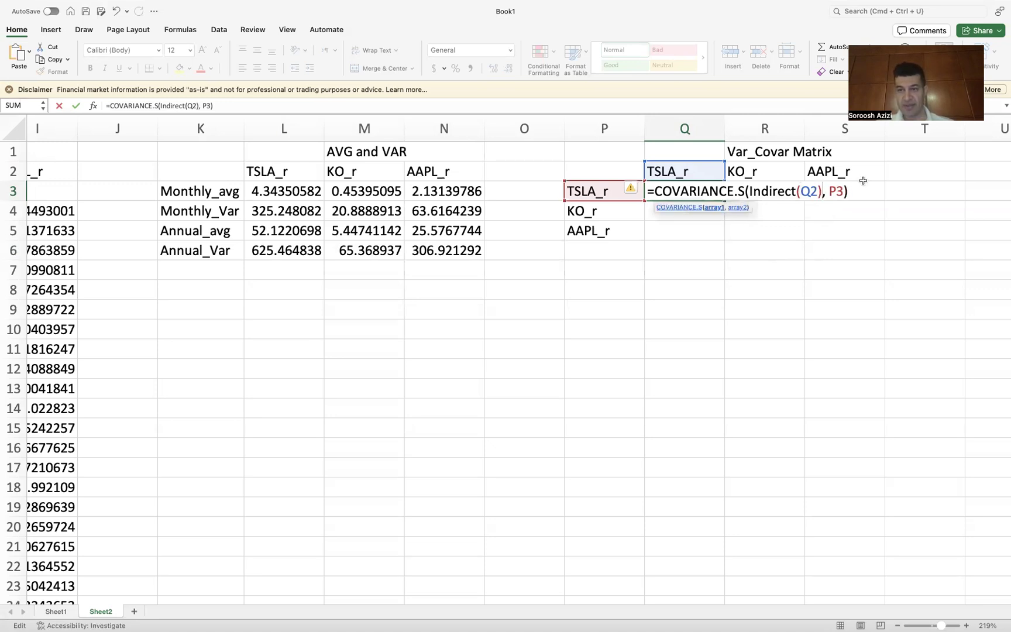
pyautogui.click(829, 192)
pyautogui.write('Indirec')
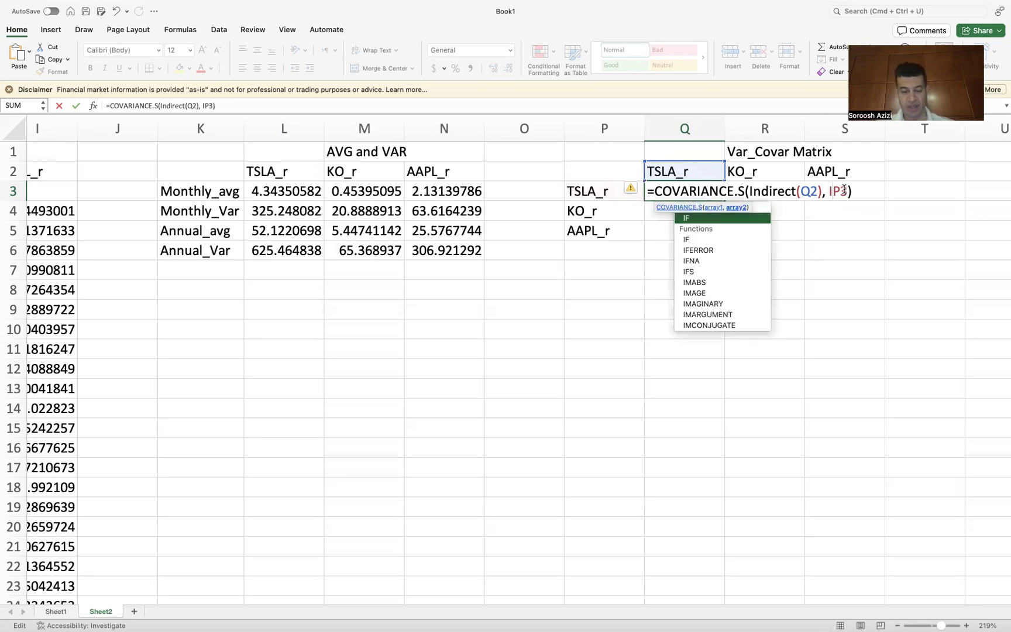
pyautogui.write('t')
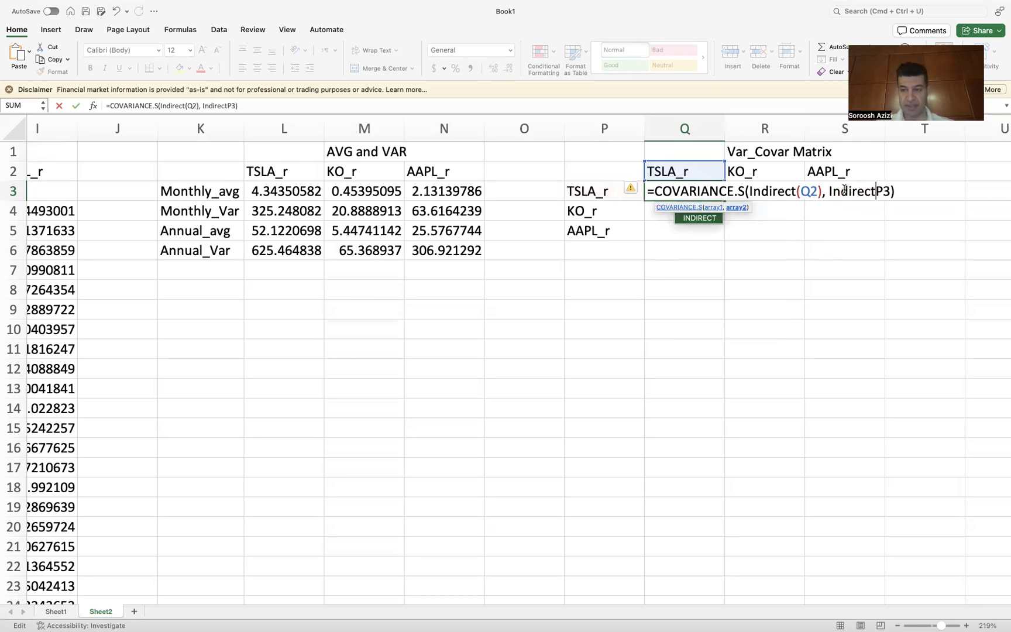
pyautogui.write('(Q2')
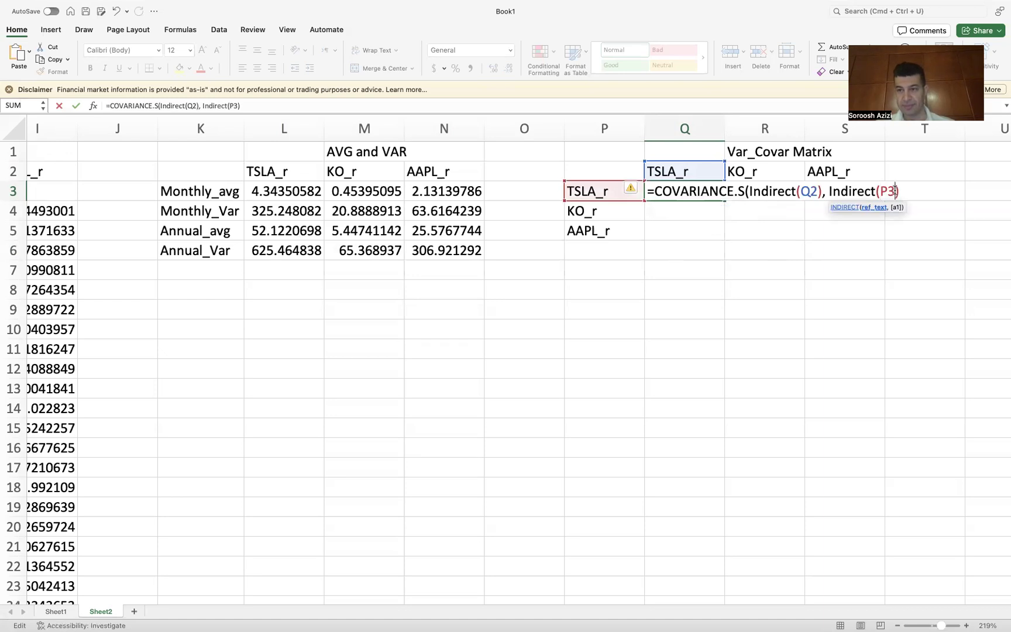
pyautogui.write(')')
pyautogui.press('Return')
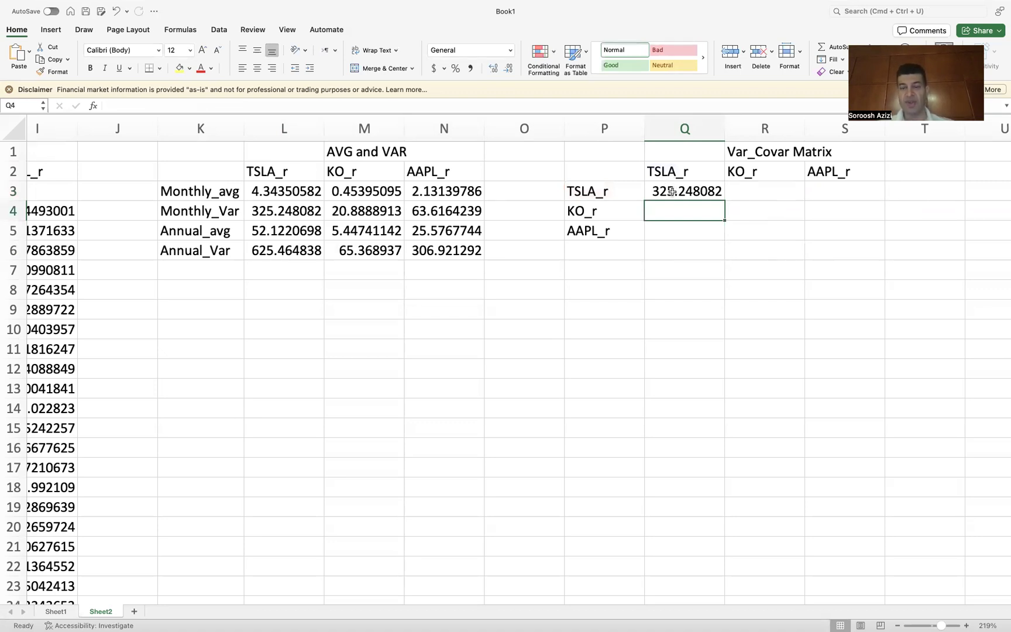
pyautogui.click(672, 191)
pyautogui.doubleClick(672, 191)
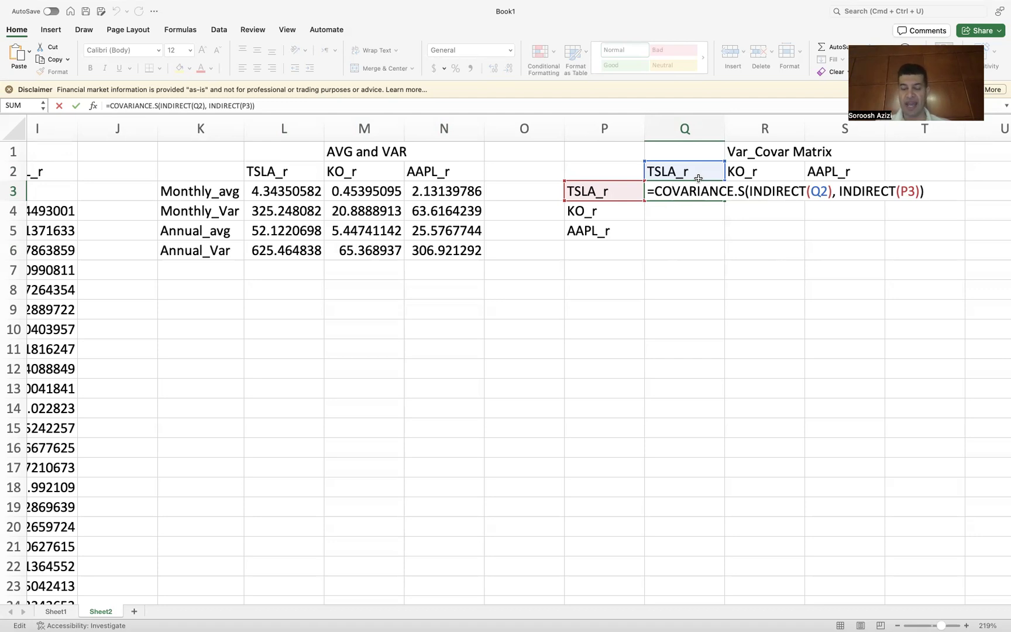
pyautogui.press('Return')
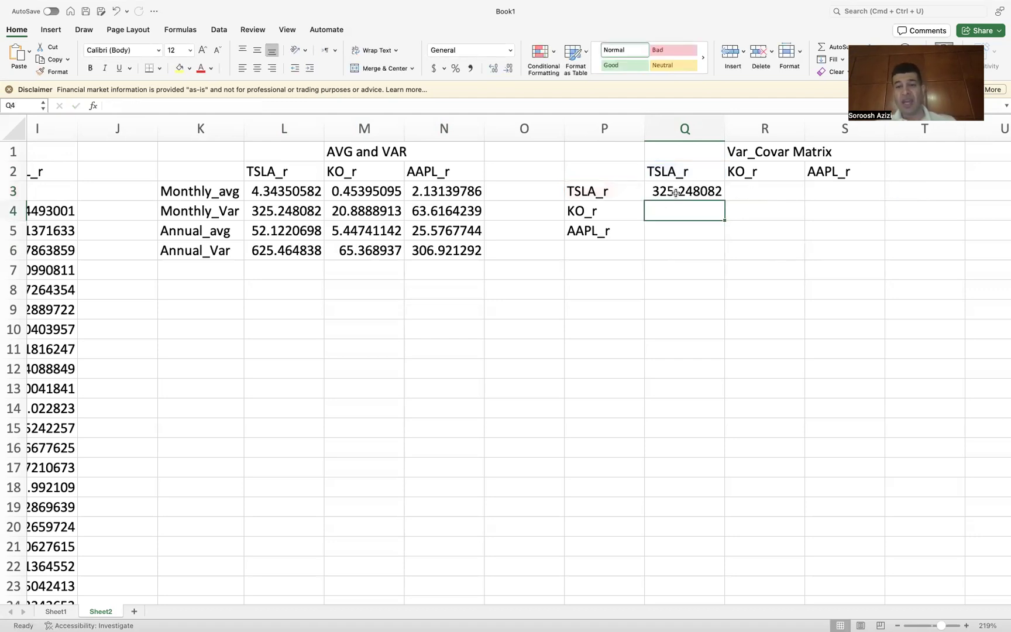
pyautogui.click(672, 186)
pyautogui.moveTo(724, 201); pyautogui.dragTo(852, 191)
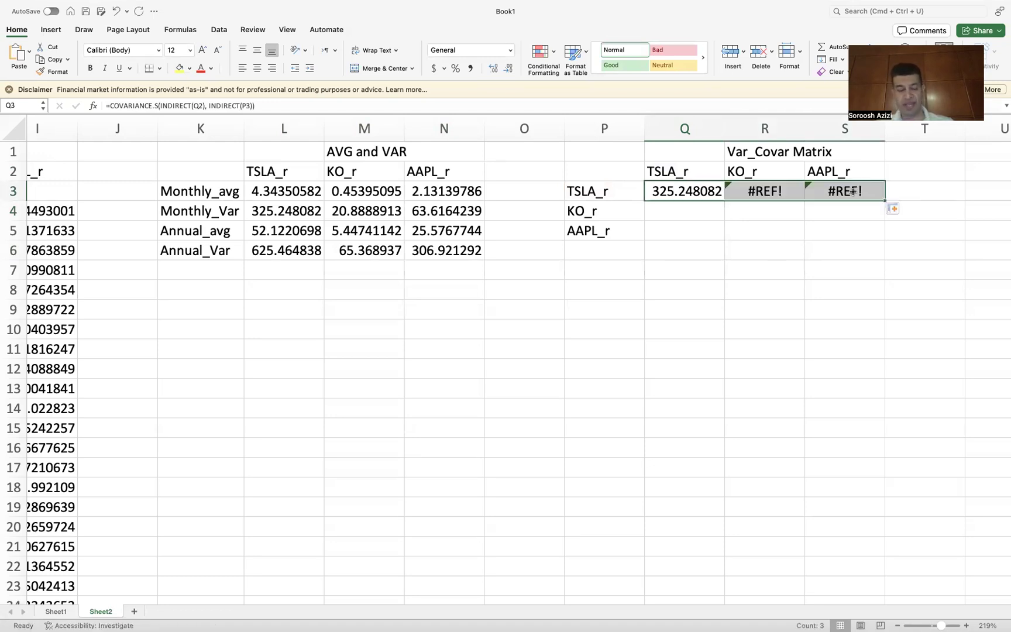
pyautogui.press('super+z')
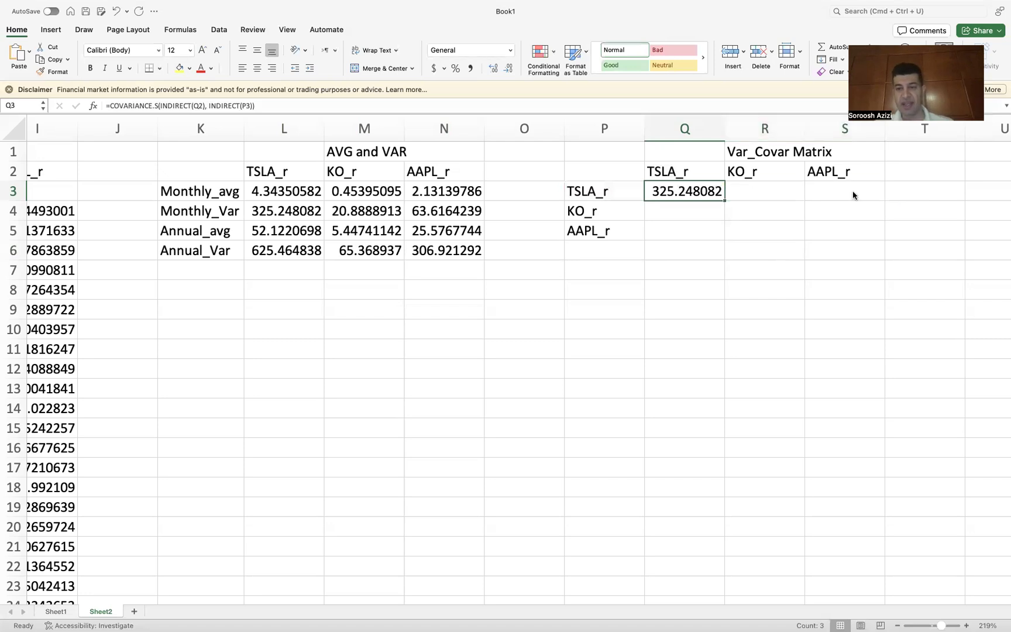
# Step: Change Q3's references to mixed references Q$2 and $P3 inside the INDIRECT calls
pyautogui.doubleClick(703, 188)
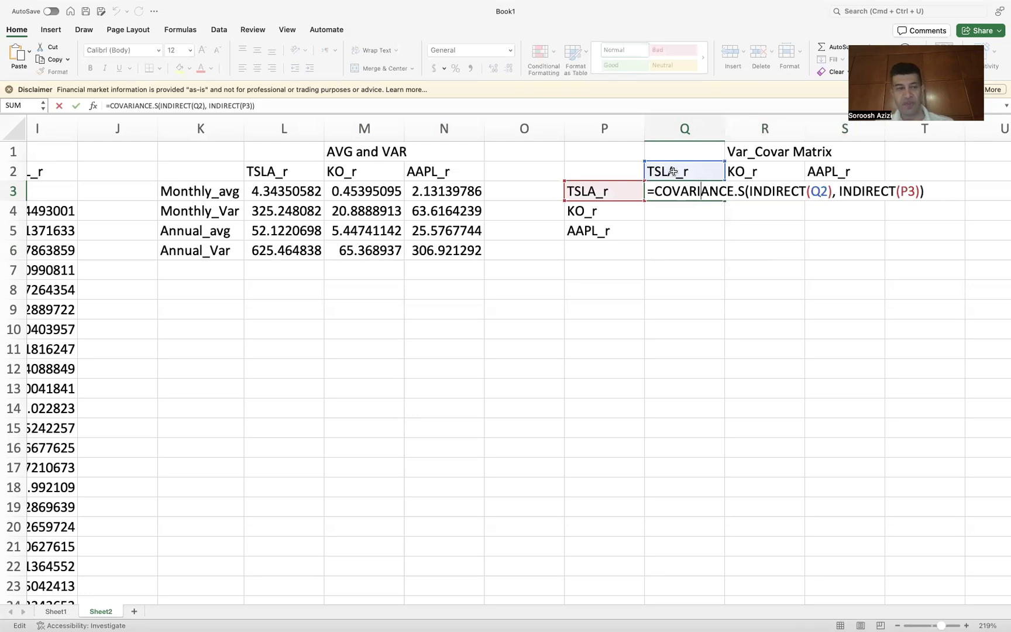
pyautogui.click(820, 192)
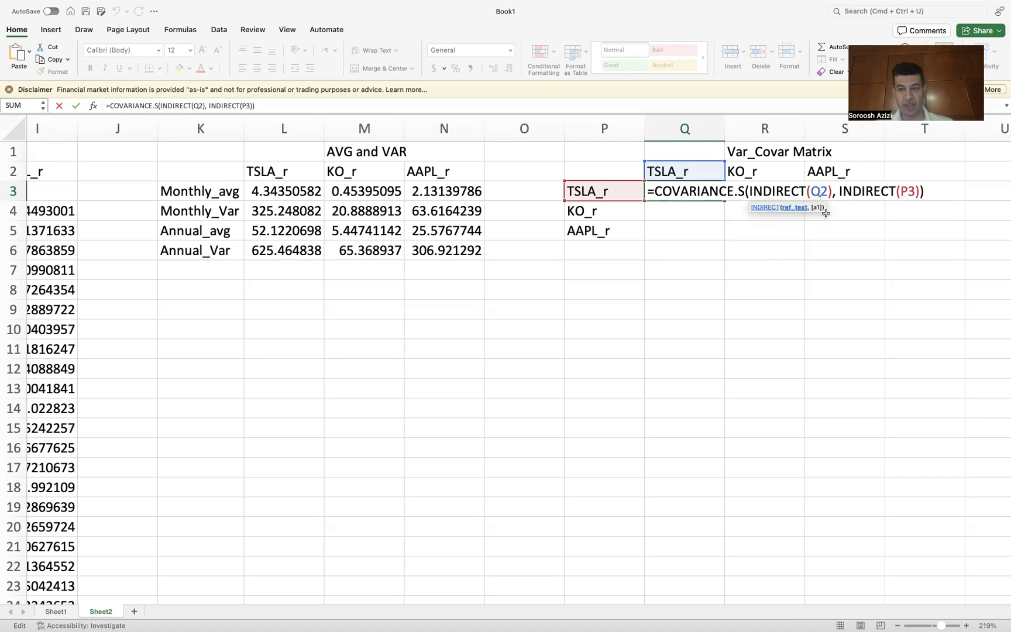
pyautogui.write('$')
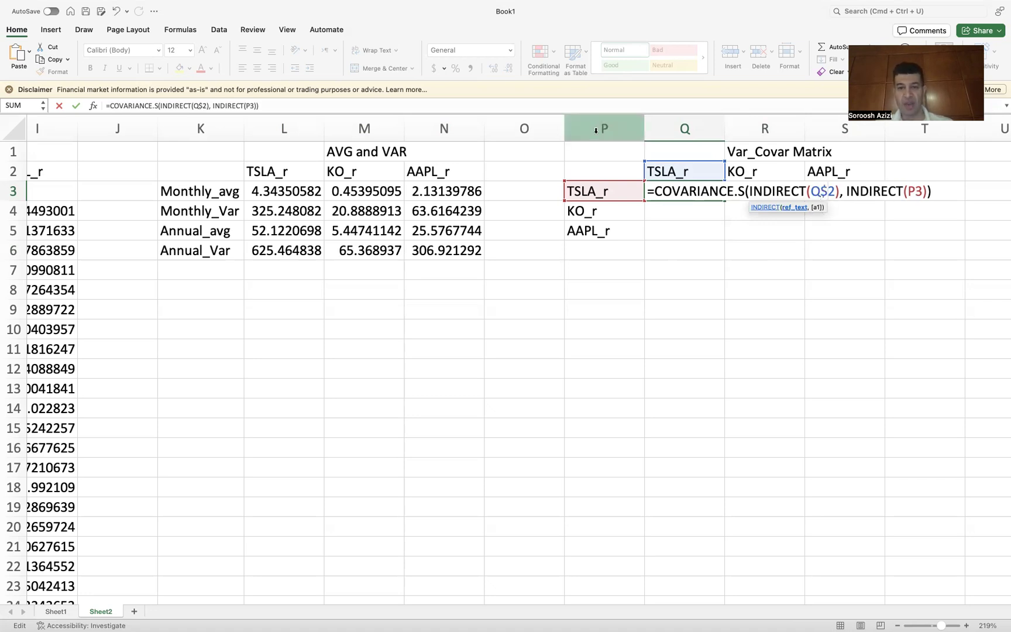
pyautogui.click(908, 190)
pyautogui.write('$')
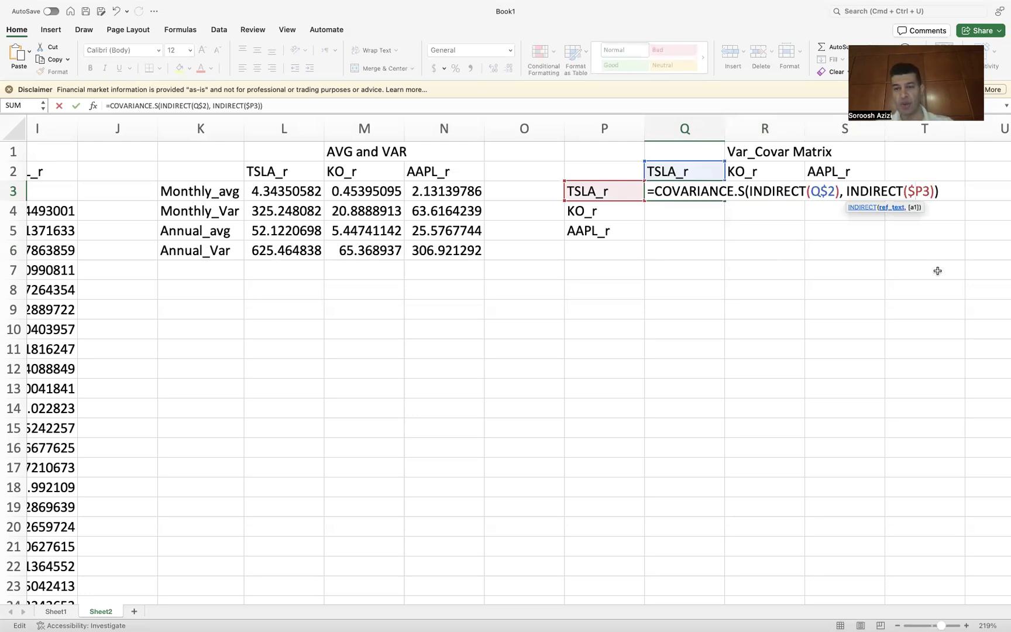
pyautogui.press('Return')
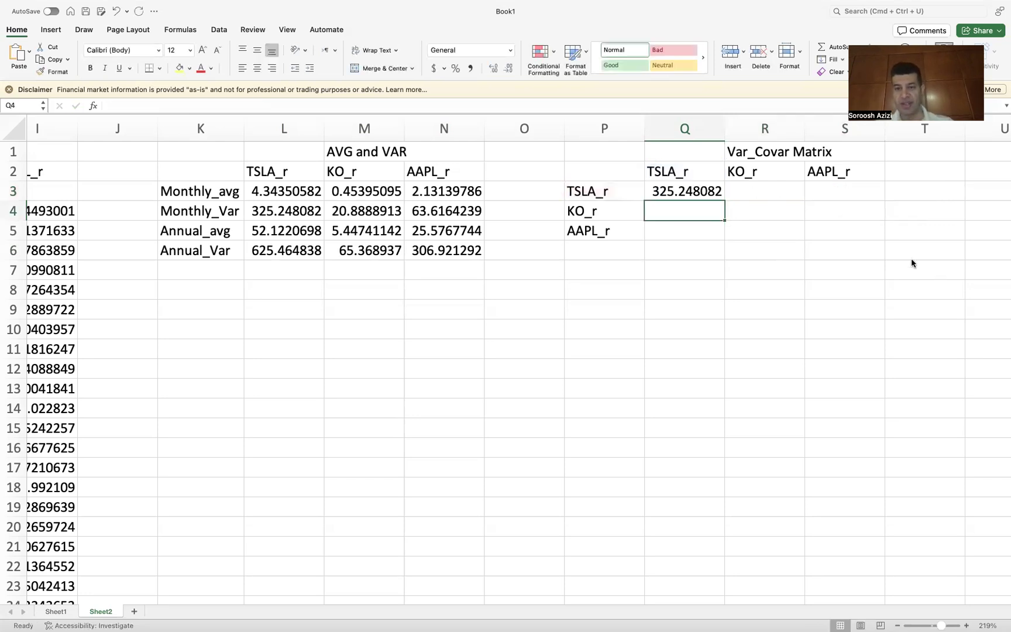
# Step: Fill Q3's covariance formula across to S3 and then down each column to row 5, completing the matrix
pyautogui.click(696, 192)
pyautogui.moveTo(723, 199); pyautogui.dragTo(855, 194)
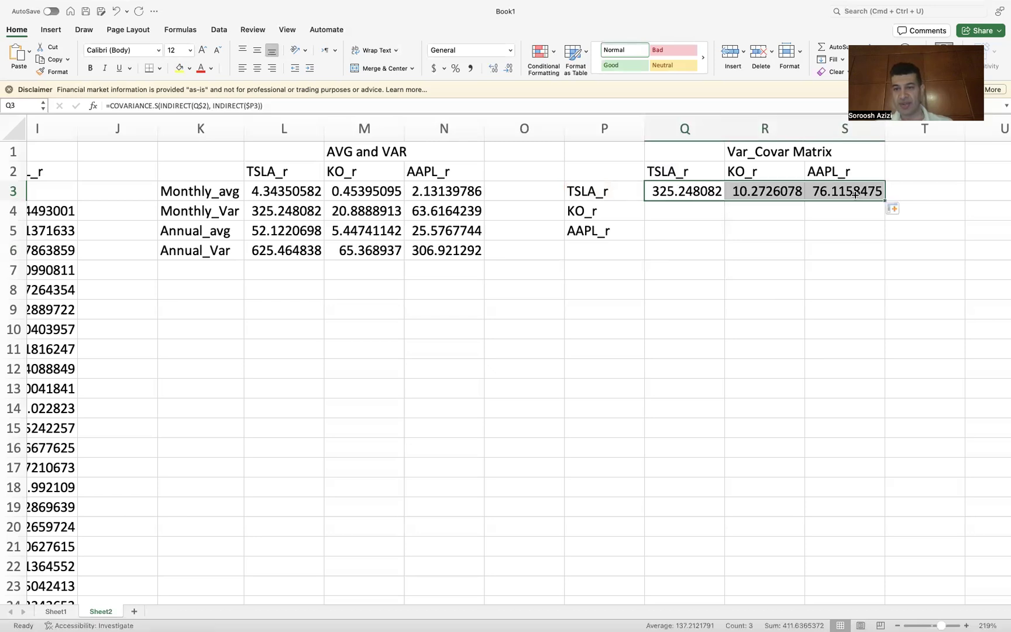
pyautogui.click(699, 191)
pyautogui.moveTo(724, 202); pyautogui.dragTo(723, 234)
pyautogui.click(766, 193)
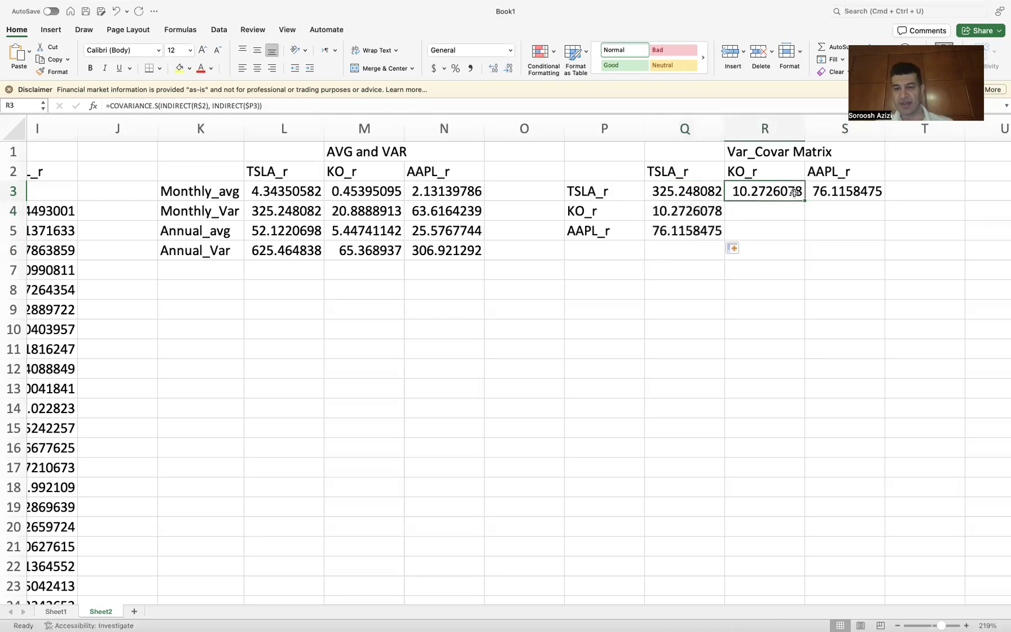
pyautogui.moveTo(804, 201); pyautogui.dragTo(803, 236)
pyautogui.click(840, 193)
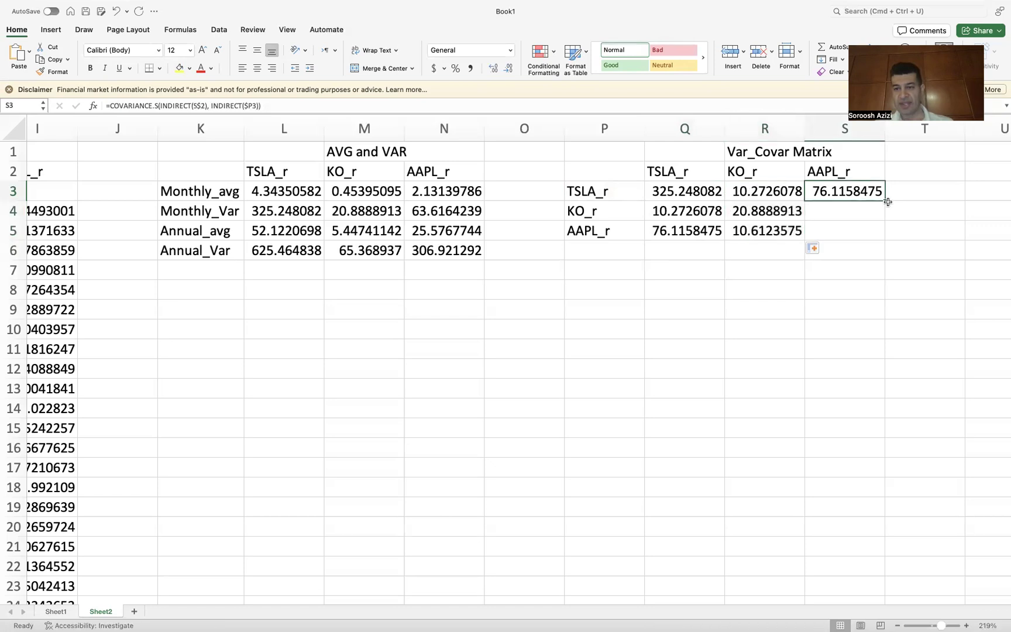
pyautogui.moveTo(885, 201); pyautogui.dragTo(879, 240)
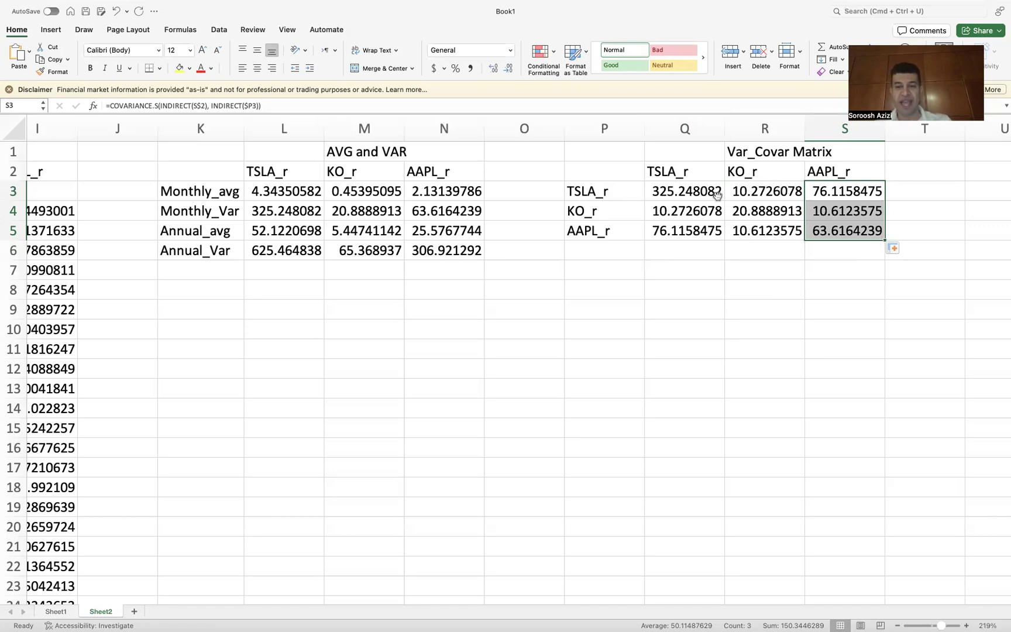
# Step: Switch to PowerPoint to review the portfolio variance matrix-form slide, then return to Excel
pyautogui.click(657, 190)
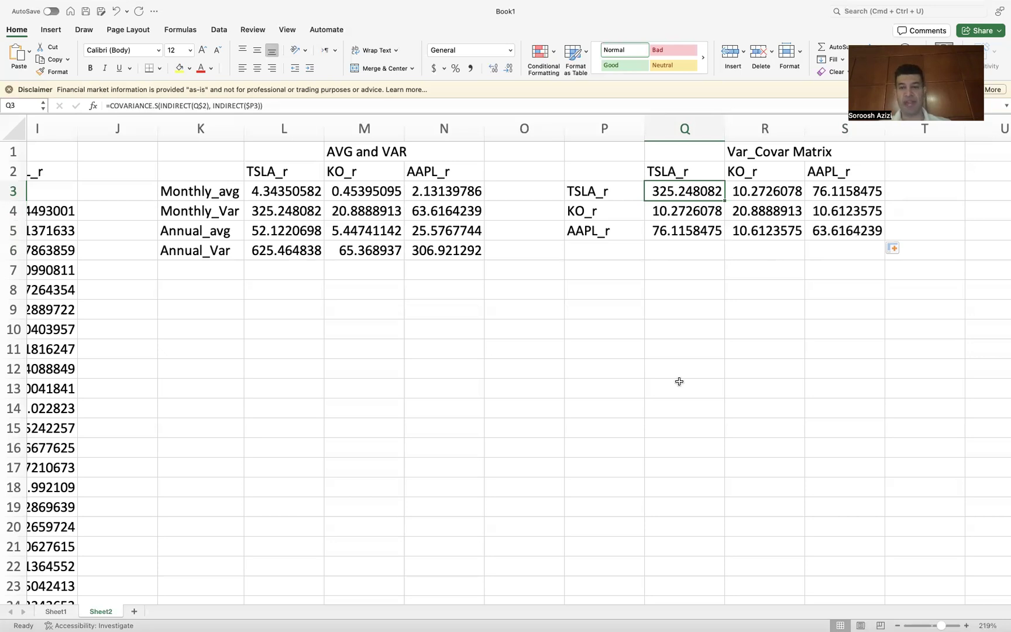
pyautogui.moveTo(574, 613)
pyautogui.moveTo(698, 624)
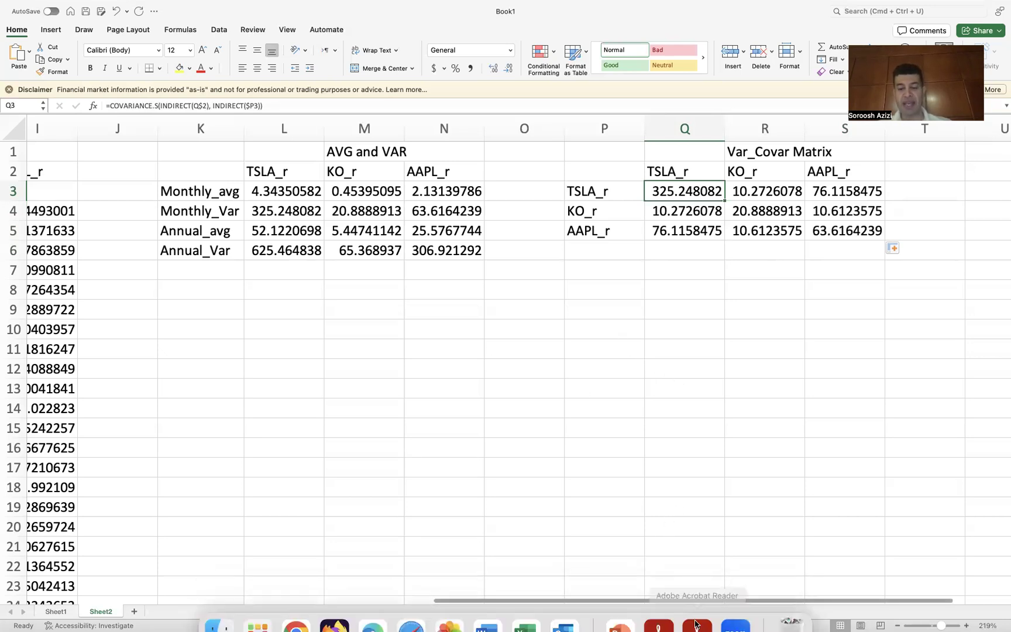
pyautogui.click(620, 608)
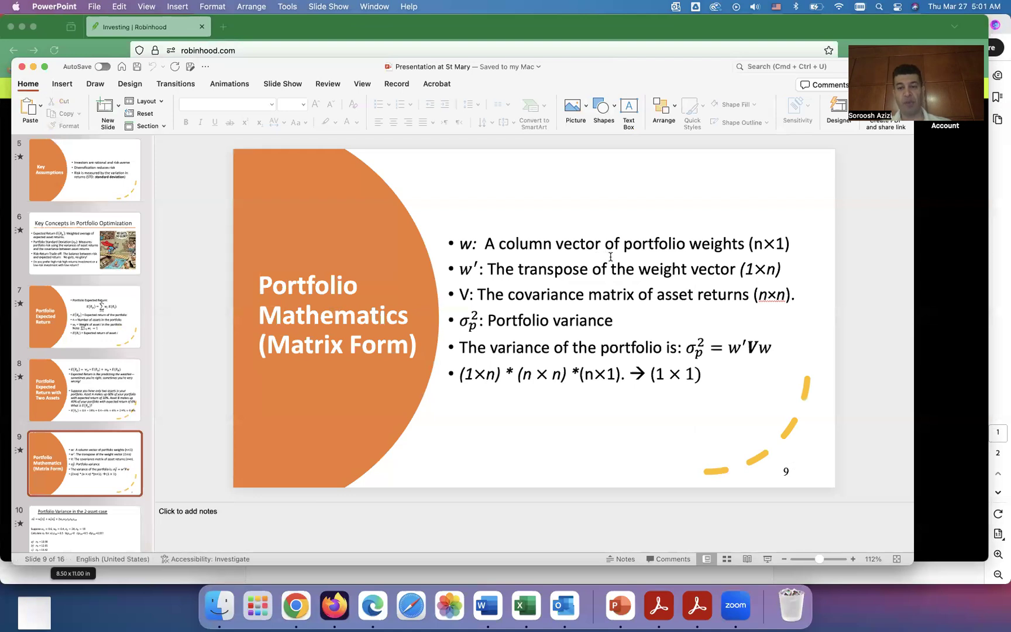
pyautogui.click(525, 613)
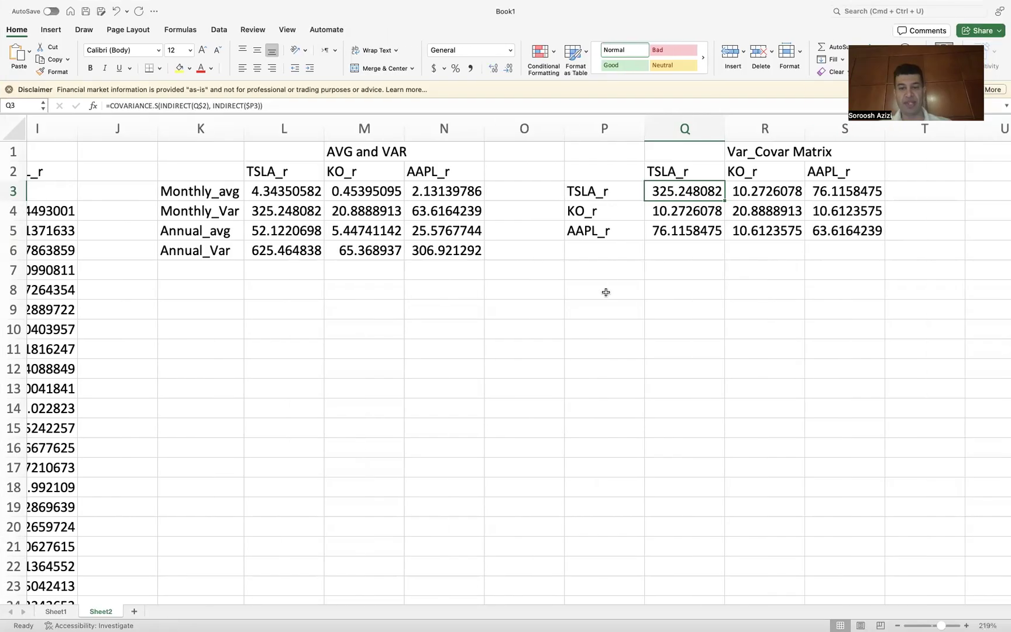
# Step: Enter the label Weights in P9
pyautogui.click(589, 332)
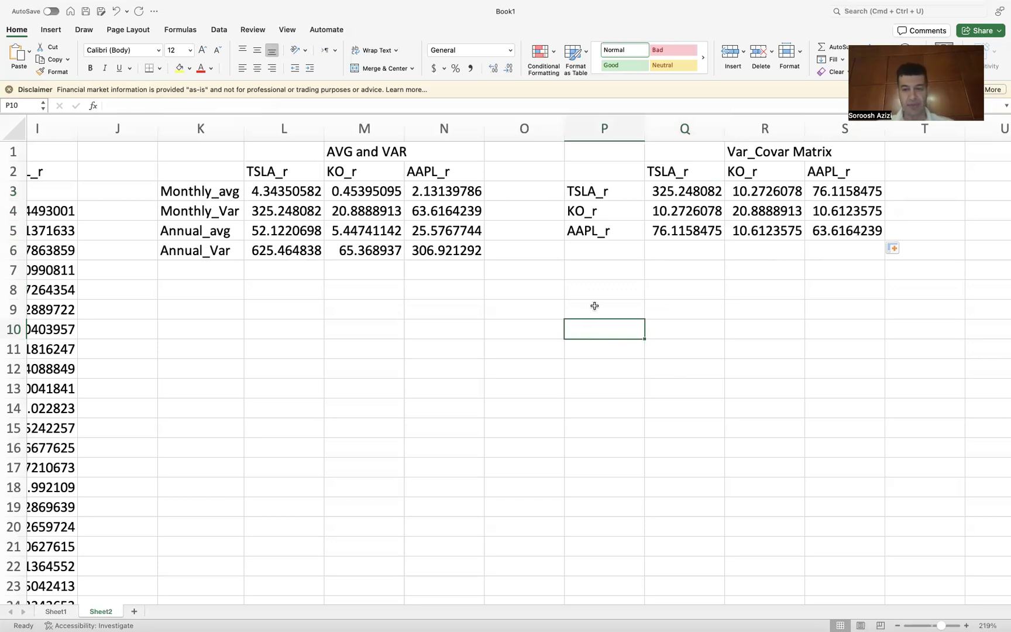
pyautogui.click(591, 310)
pyautogui.write('We')
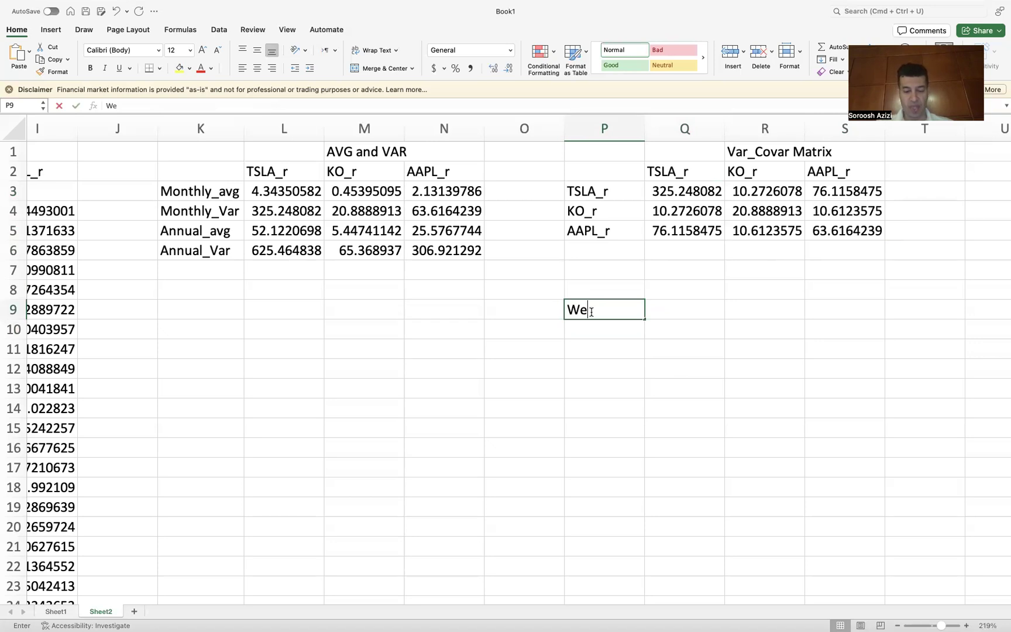
pyautogui.write('ights')
pyautogui.press('Return')
# Step: Copy the ticker labels TSLA_r, KO_r and AAPL_r from P3:P5 into P10:P12
pyautogui.moveTo(594, 191); pyautogui.dragTo(596, 231)
pyautogui.press('super+c')
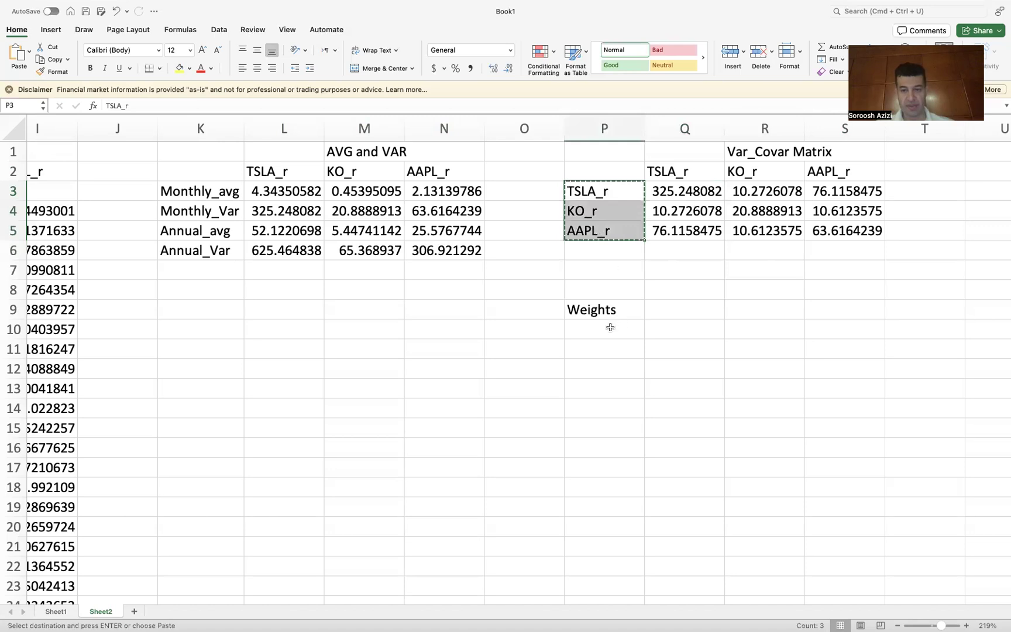
pyautogui.click(610, 327)
pyautogui.press('super+v')
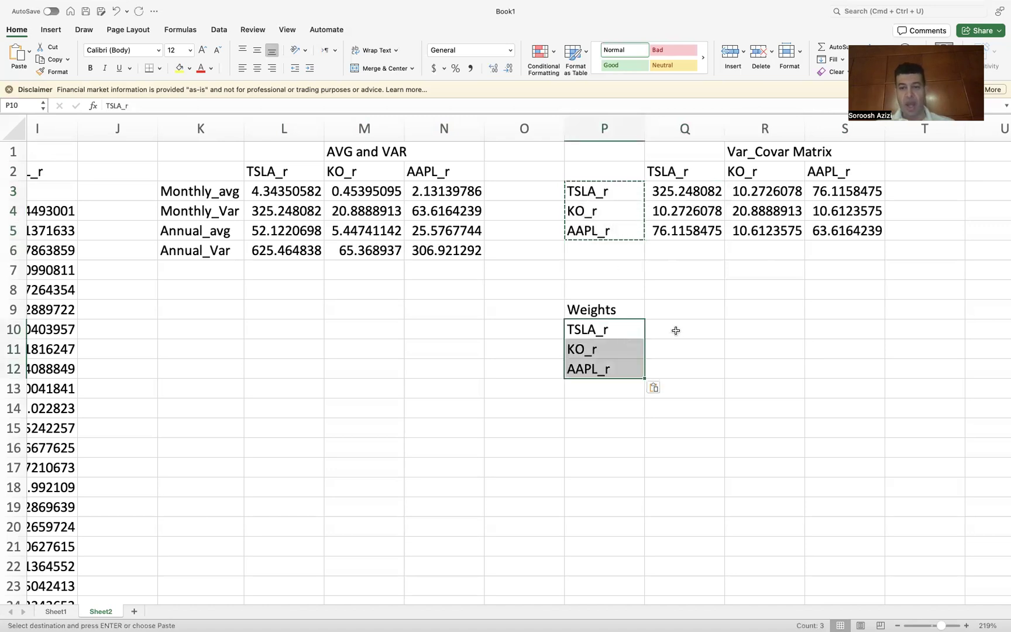
# Step: Enter weights of 0.3333, 0.3333 and 0.3334 in Q10:Q12
pyautogui.click(673, 330)
pyautogui.write('0')
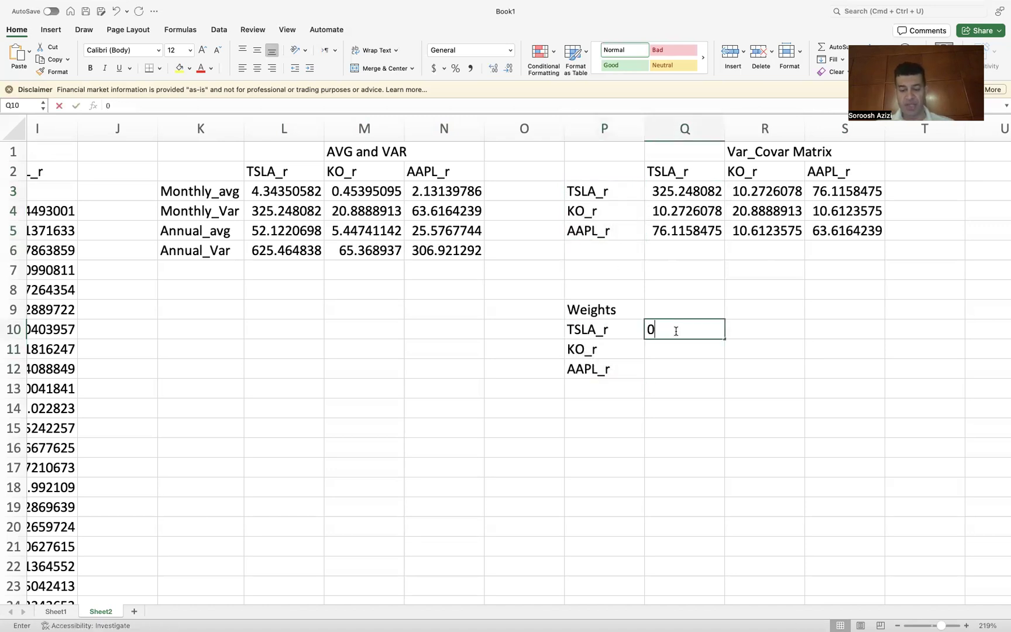
pyautogui.write('.3333')
pyautogui.press('Return')
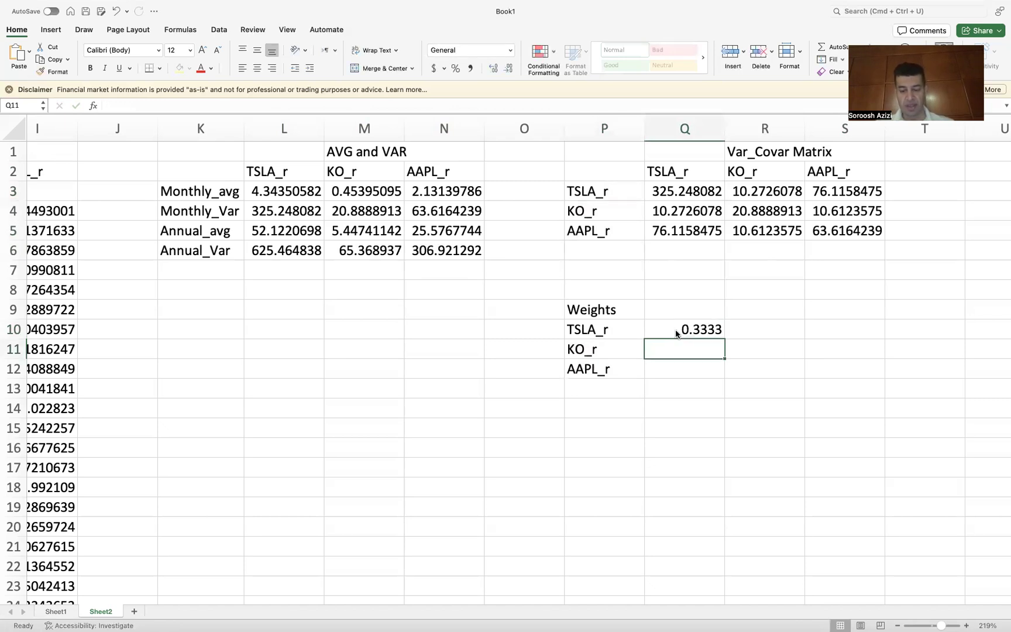
pyautogui.write('0.3333')
pyautogui.press('Return')
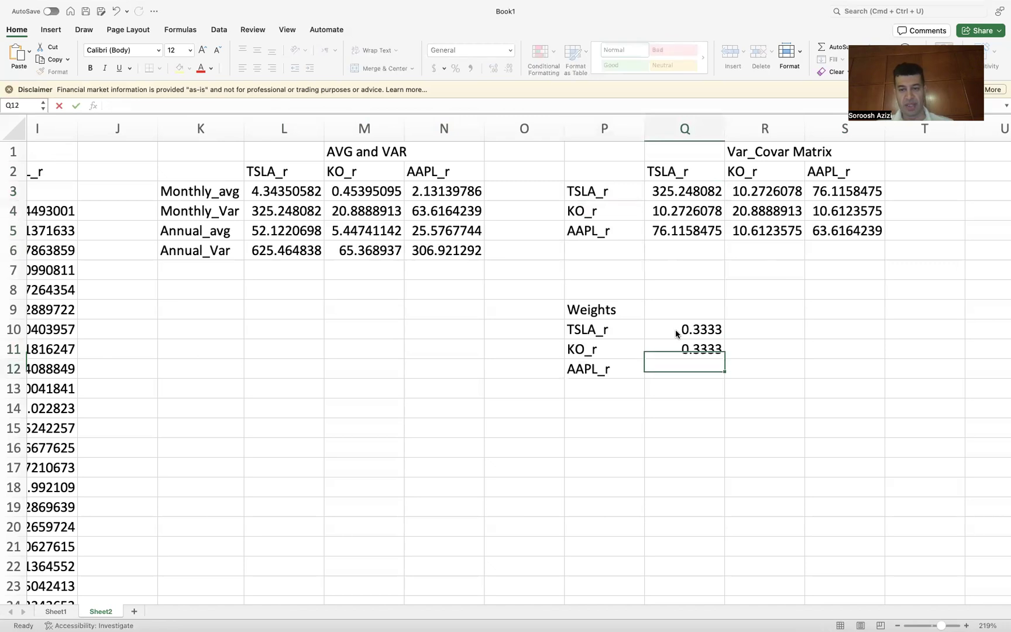
pyautogui.write('0.')
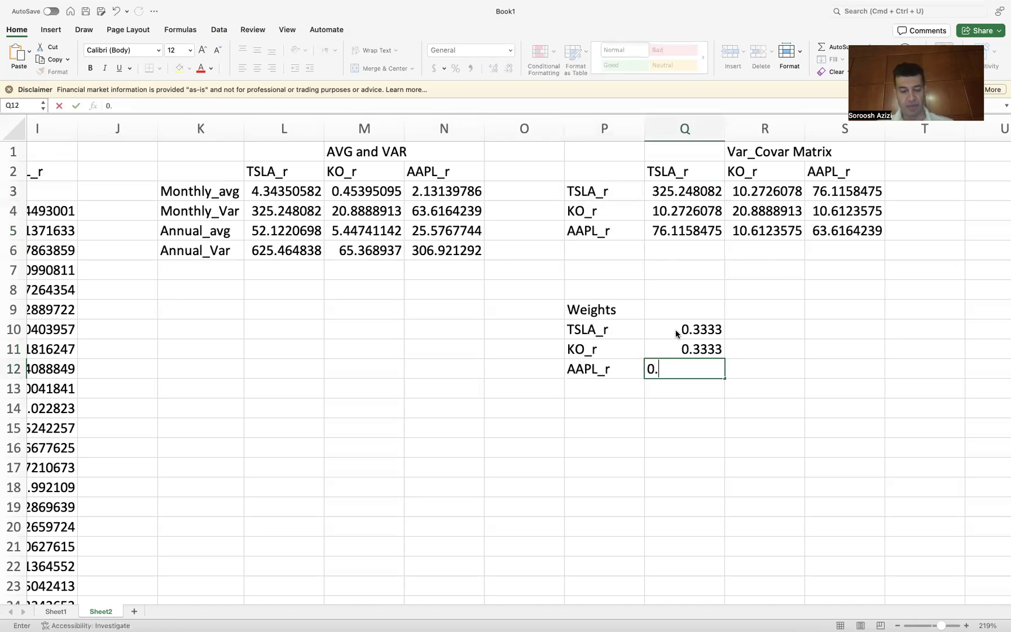
pyautogui.write('3334')
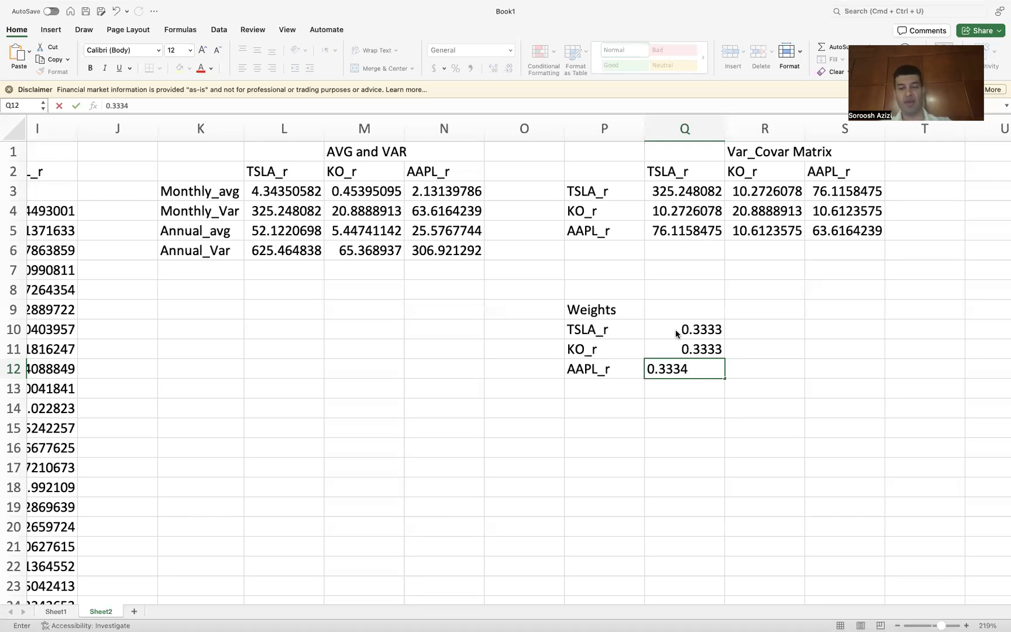
pyautogui.press('Return')
# Step: Label P13 as Total and sum the weights in Q13 with =sum(Q10:Q12)
pyautogui.click(603, 384)
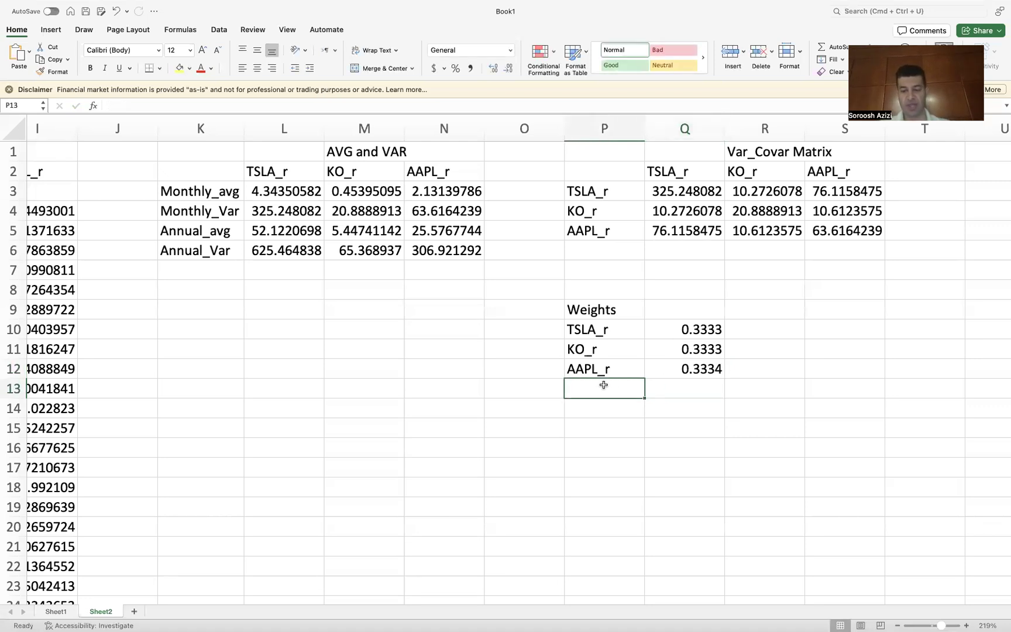
pyautogui.write('=')
pyautogui.press('BackSpace')
pyautogui.write('T')
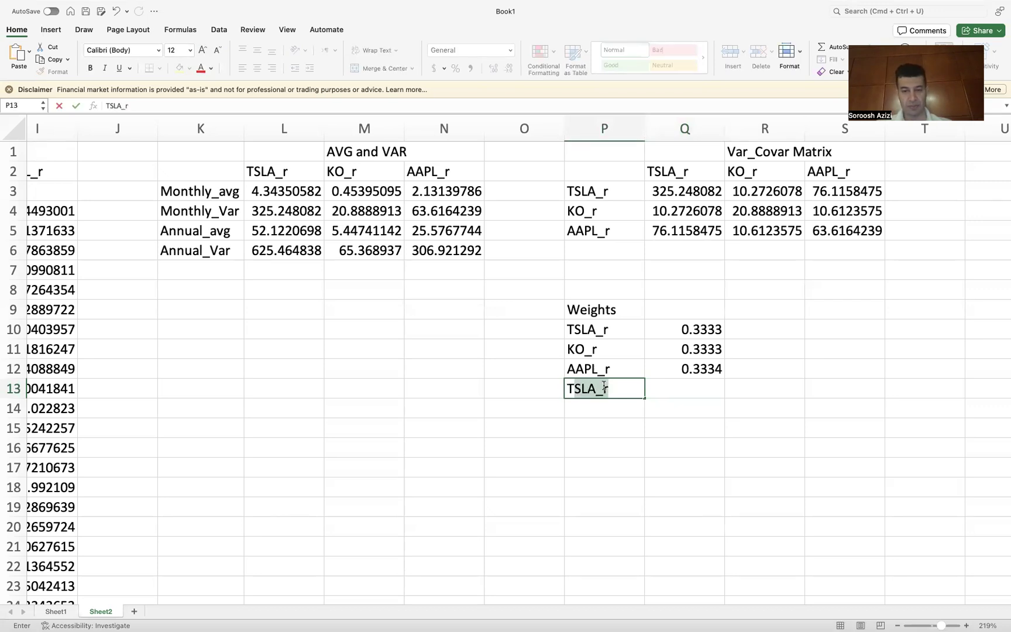
pyautogui.write('otal')
pyautogui.click(692, 382)
pyautogui.write('=')
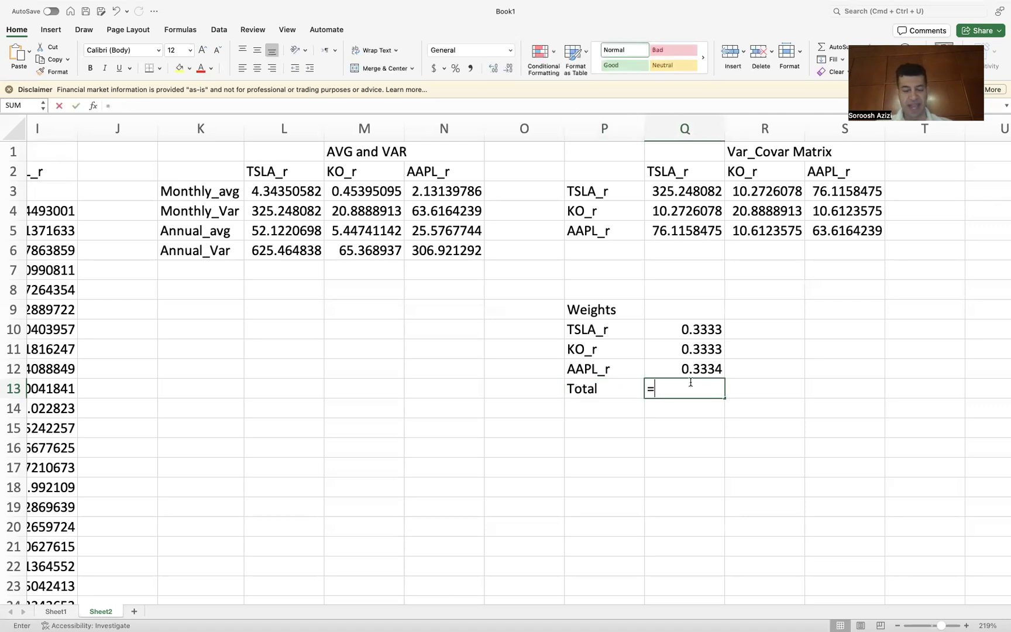
pyautogui.write('sum')
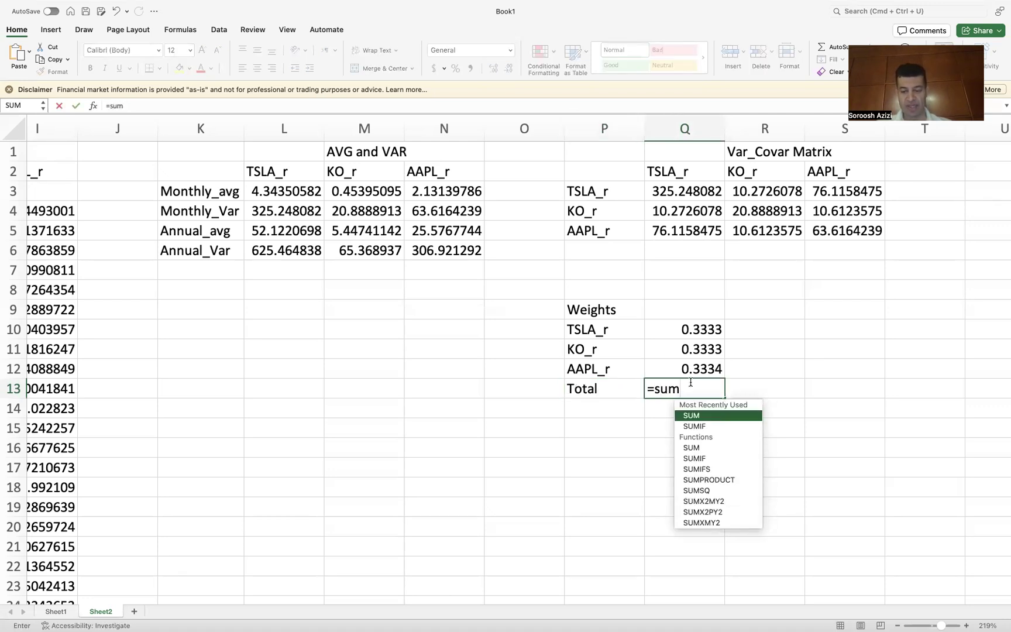
pyautogui.write('(')
pyautogui.moveTo(713, 323); pyautogui.dragTo(708, 370)
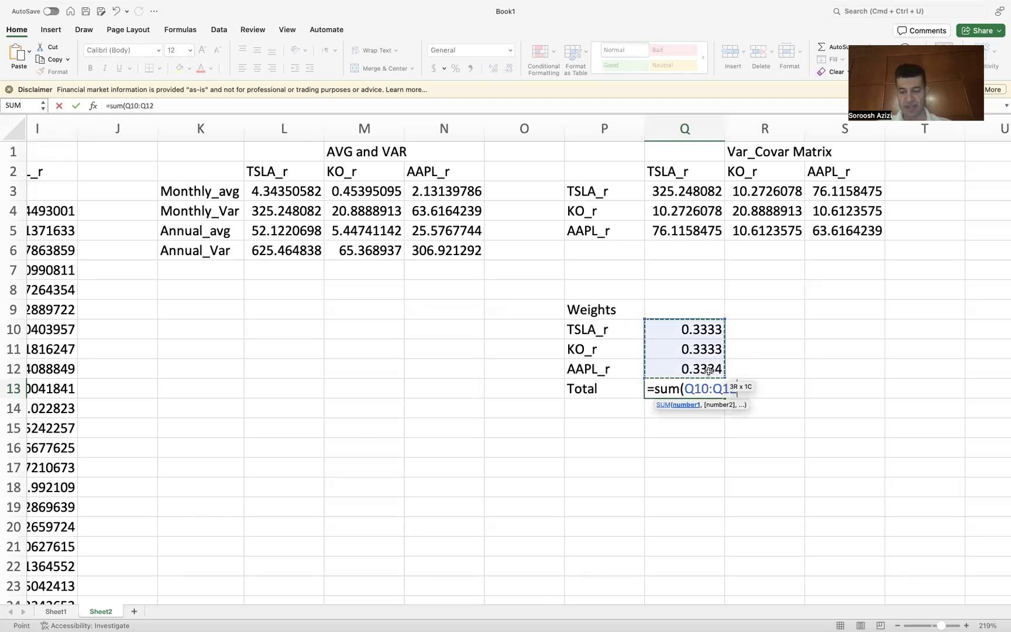
pyautogui.write(')')
pyautogui.press('Return')
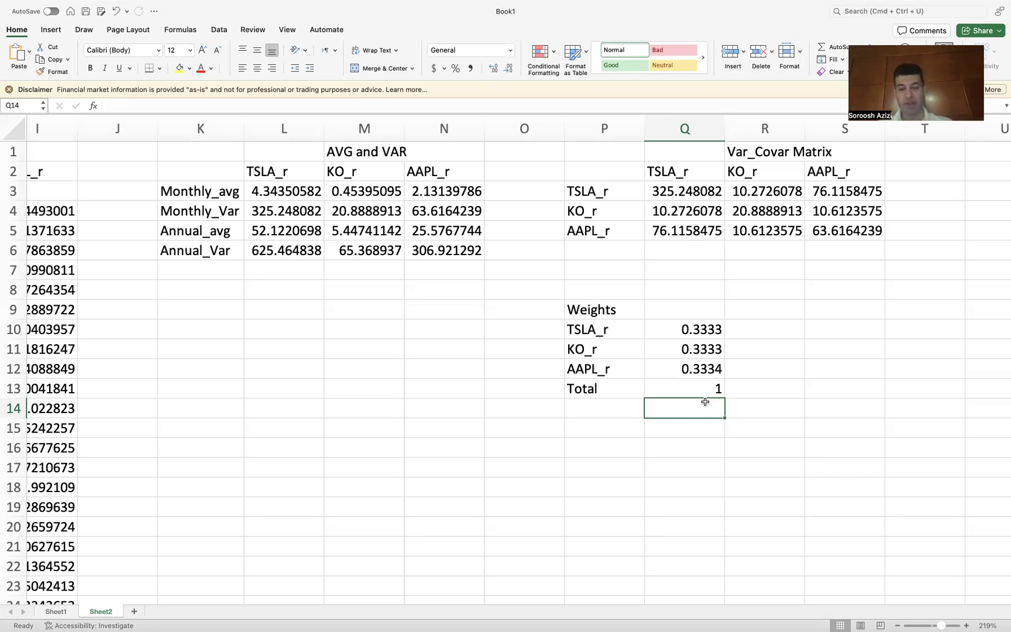
# Step: Enter the labels Portfolio, Return, Variance and STD in P16 through P19
pyautogui.click(593, 444)
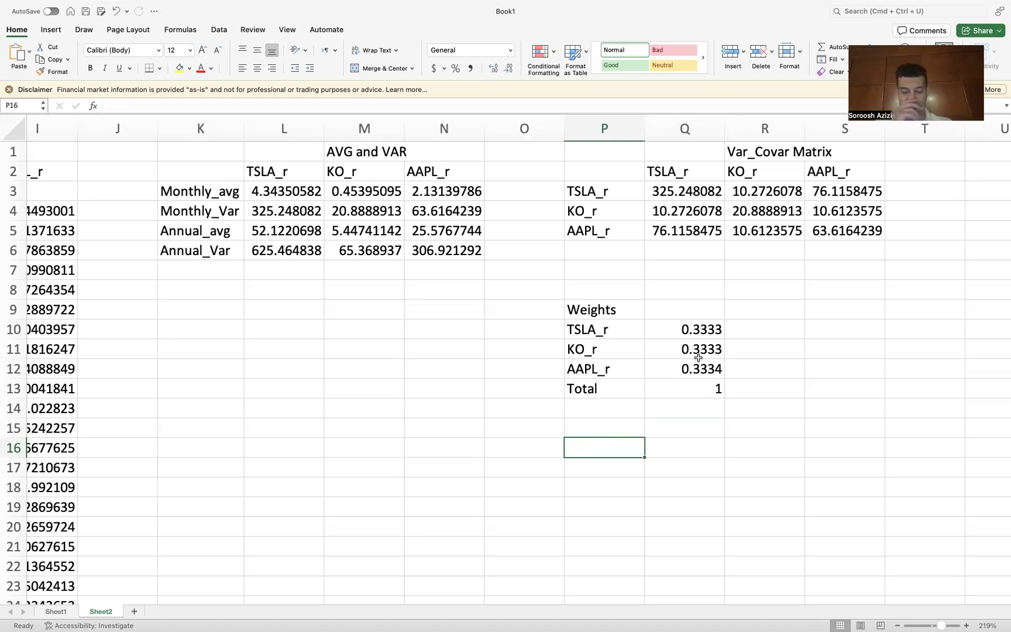
pyautogui.write('P')
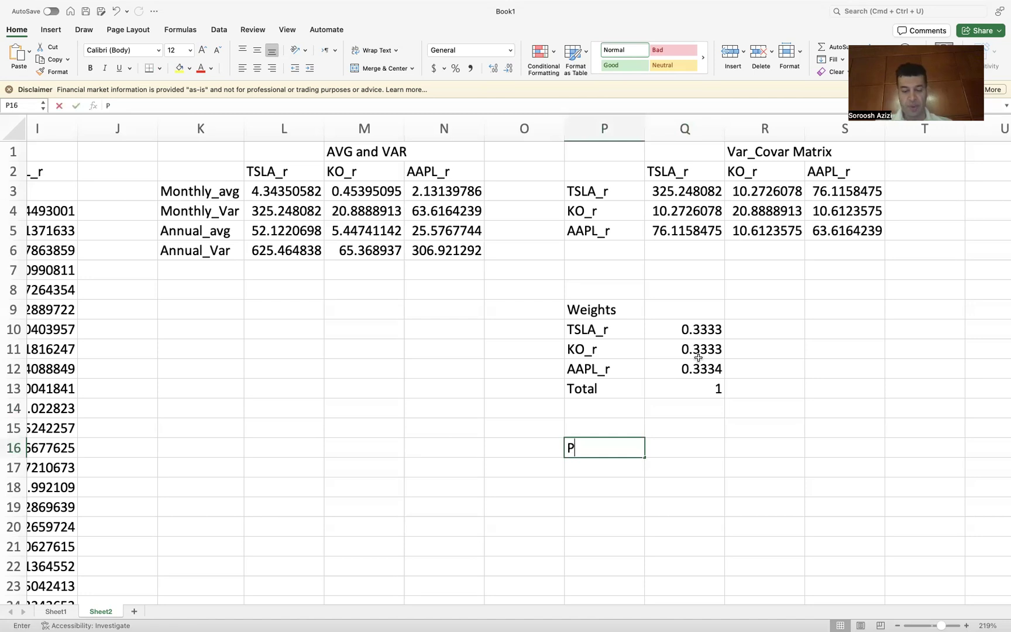
pyautogui.write('o')
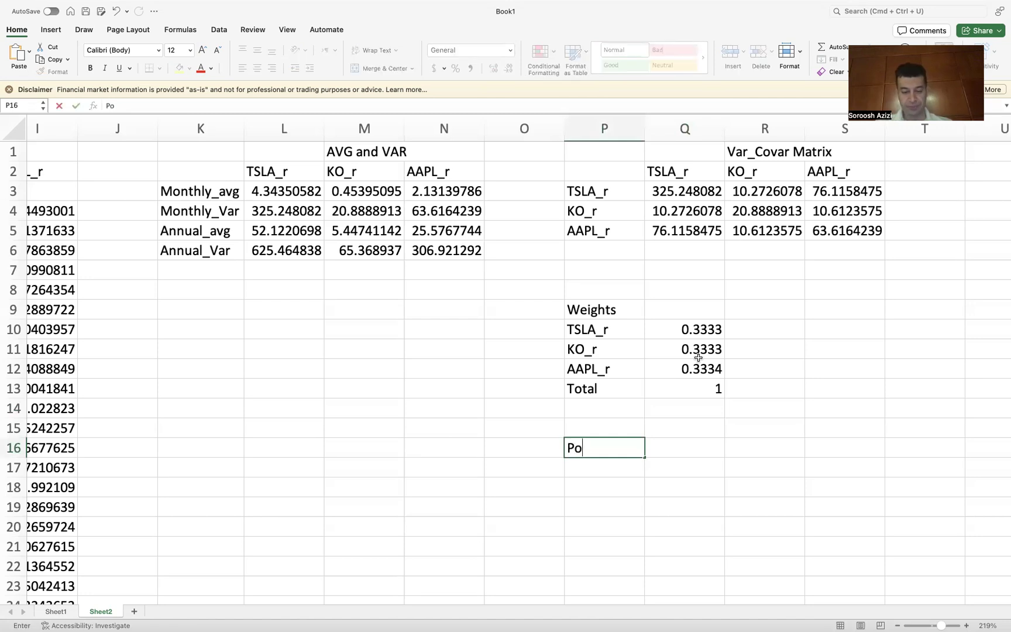
pyautogui.write('rtfolio')
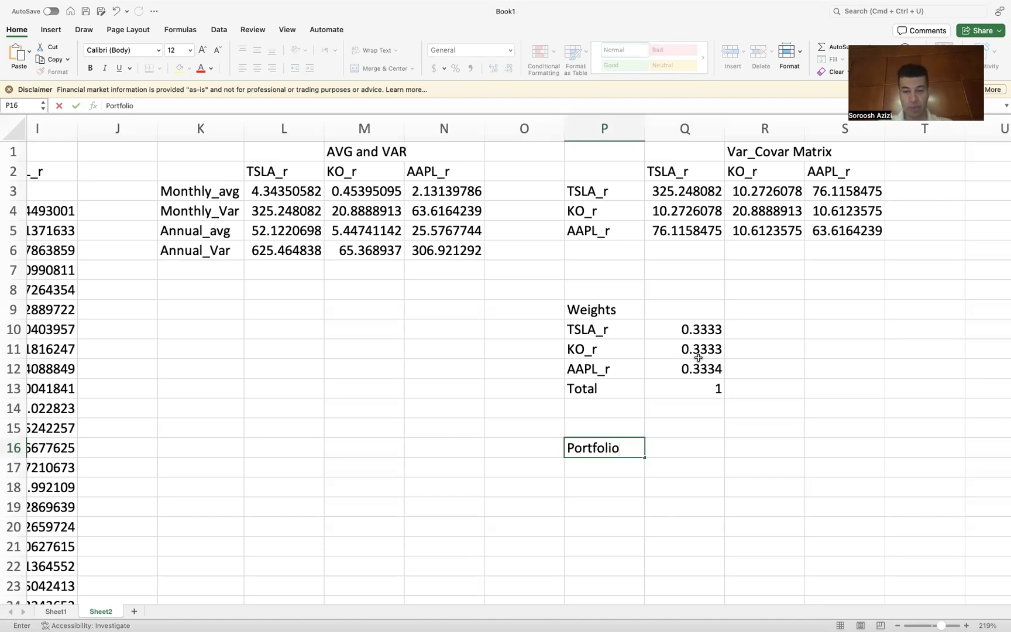
pyautogui.press('Return')
pyautogui.write('R')
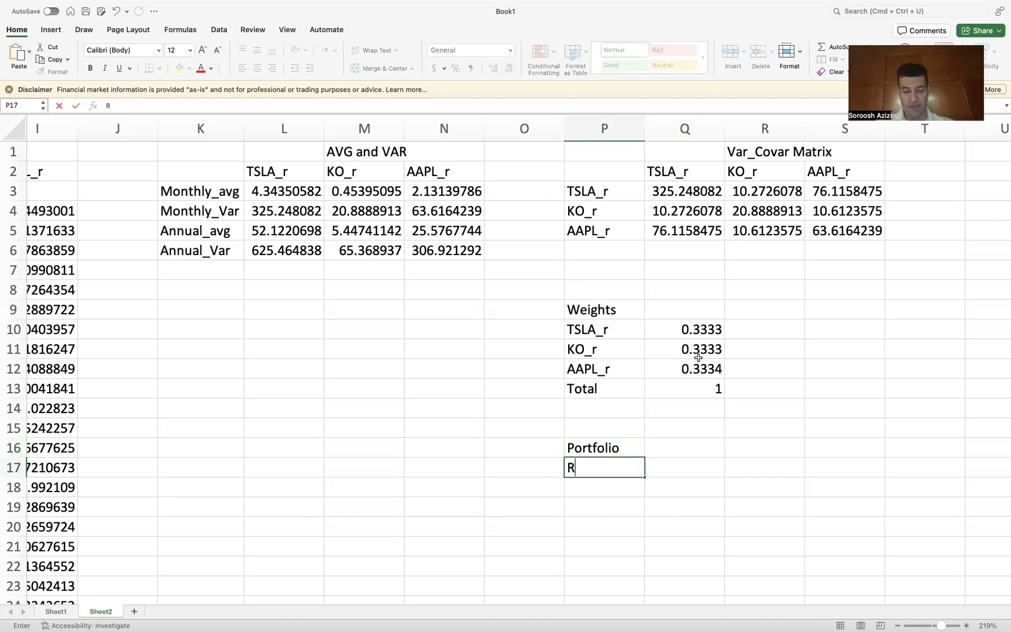
pyautogui.write('eturn')
pyautogui.press('Return')
pyautogui.write('Variance')
pyautogui.press('Return')
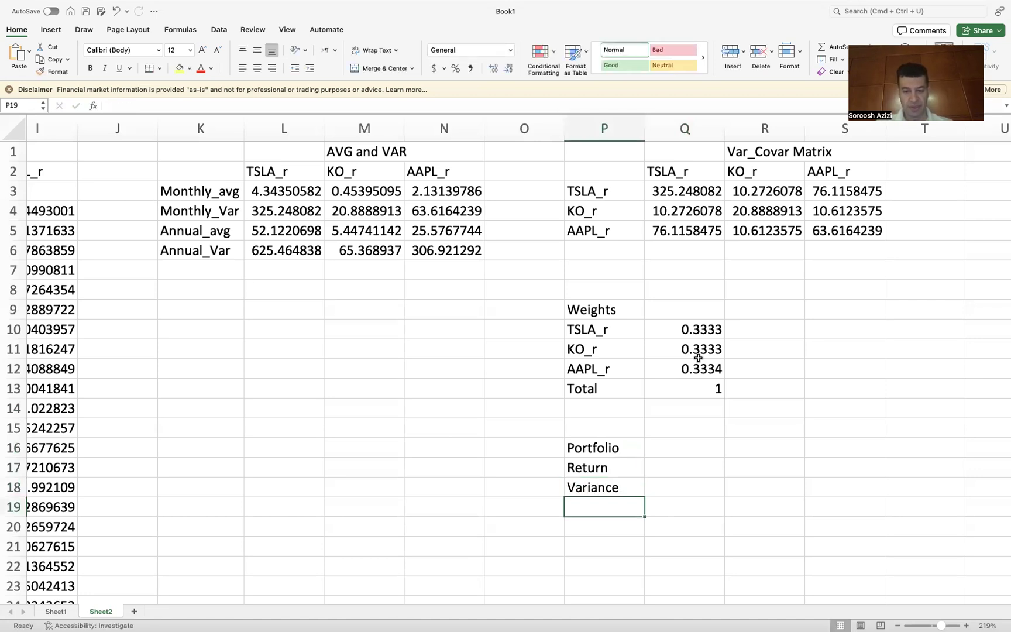
pyautogui.write('STD')
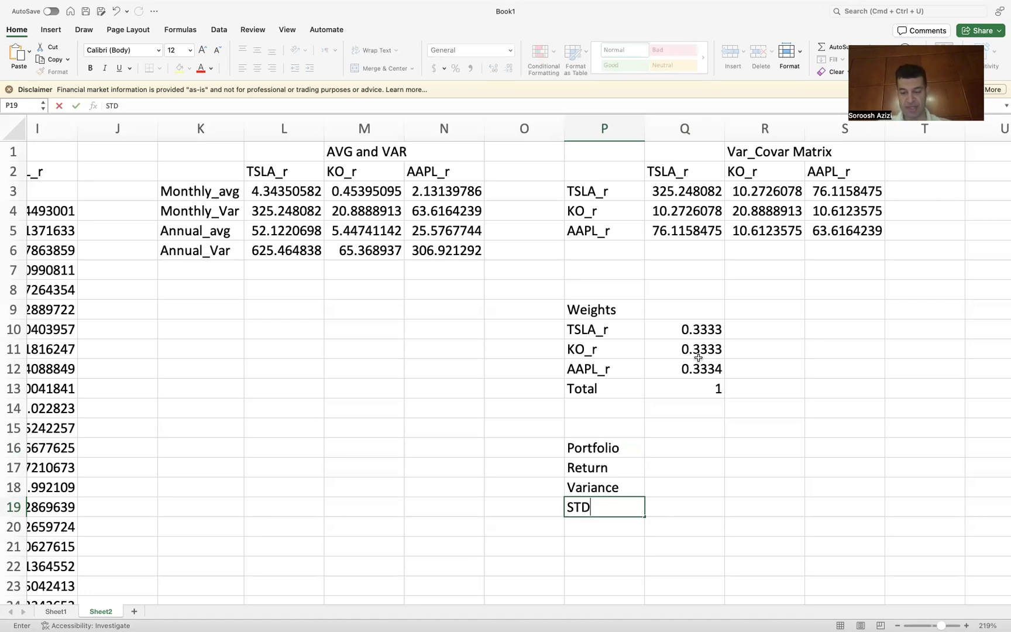
pyautogui.press('Return')
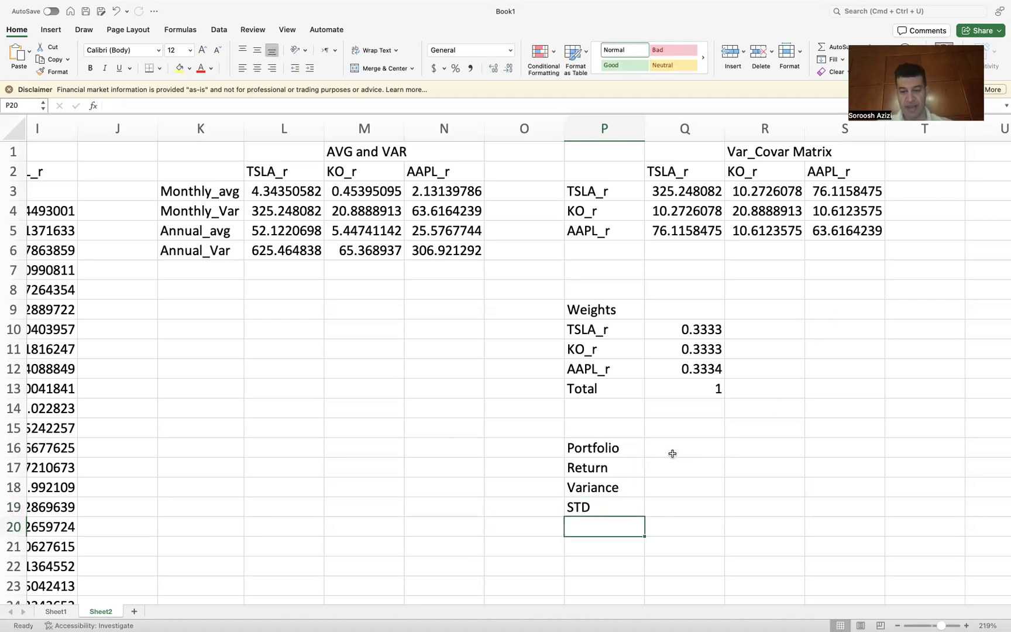
# Step: Enter the column header Monthly in Q16
pyautogui.click(672, 453)
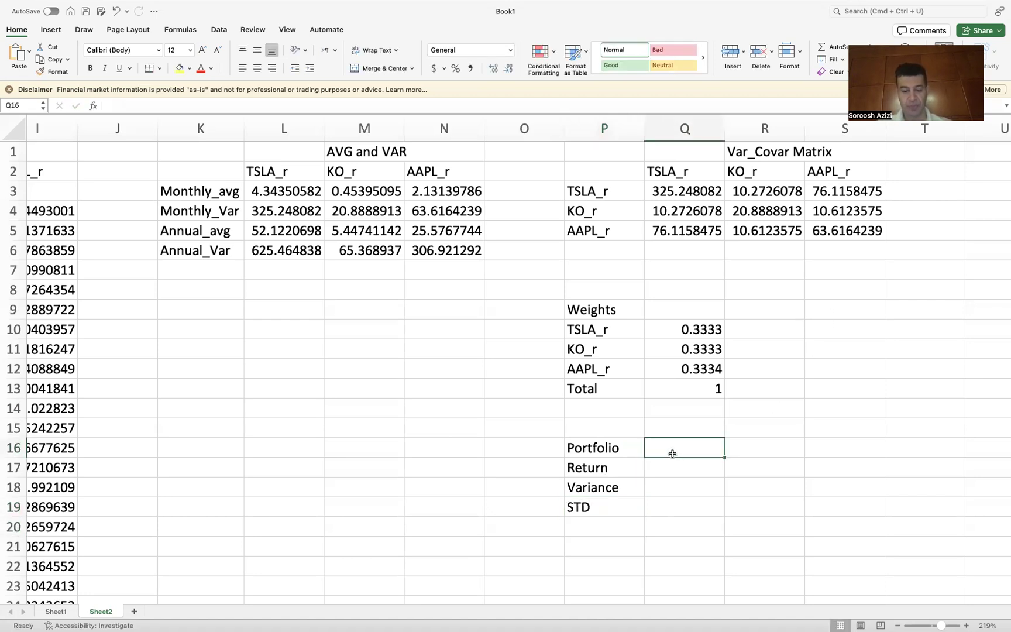
pyautogui.write('Mont')
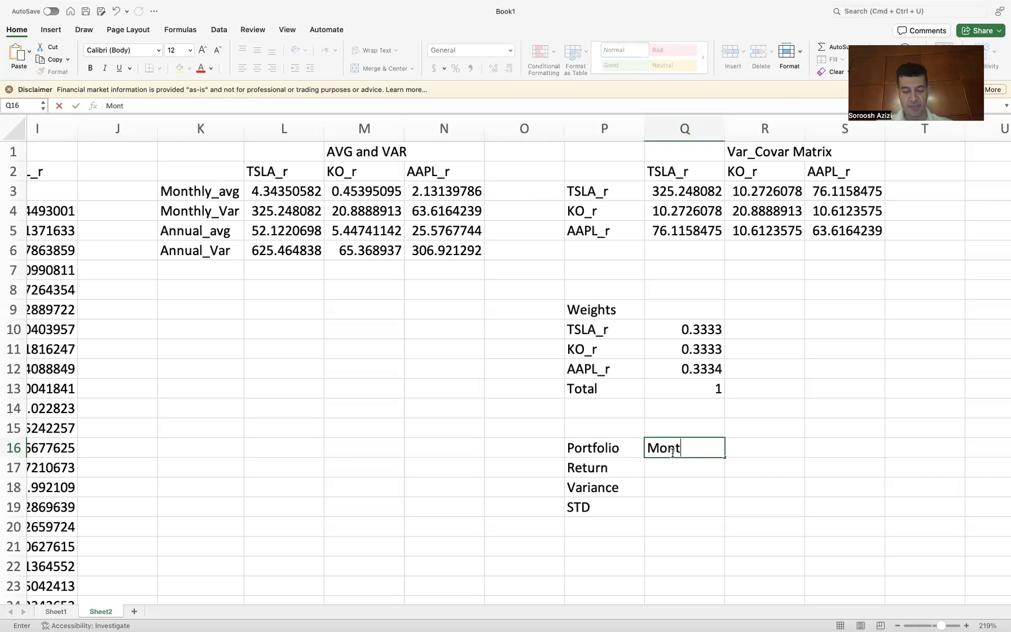
pyautogui.write('hly')
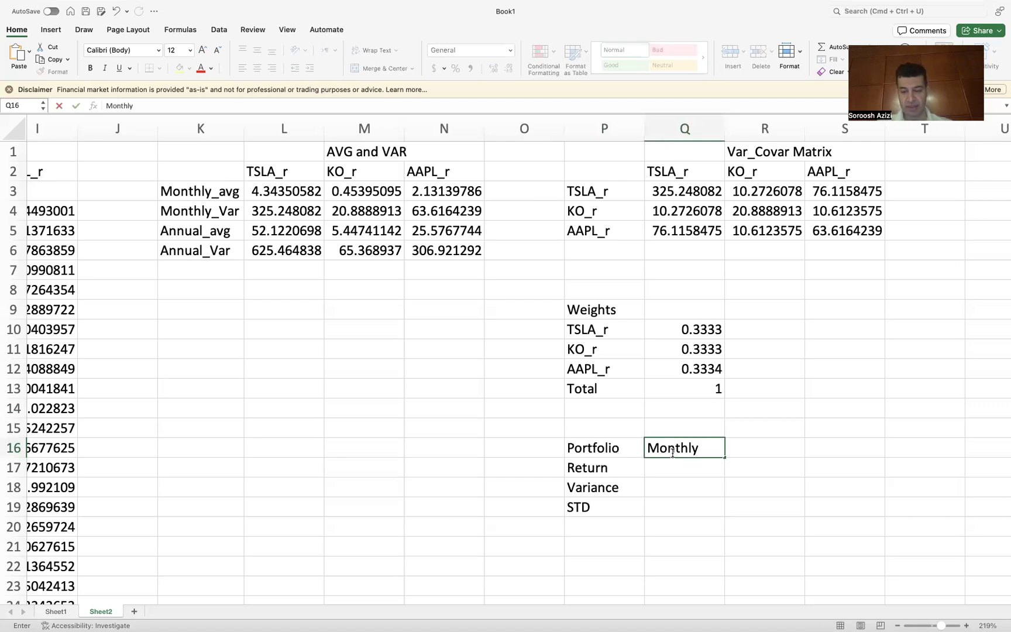
pyautogui.press('Return')
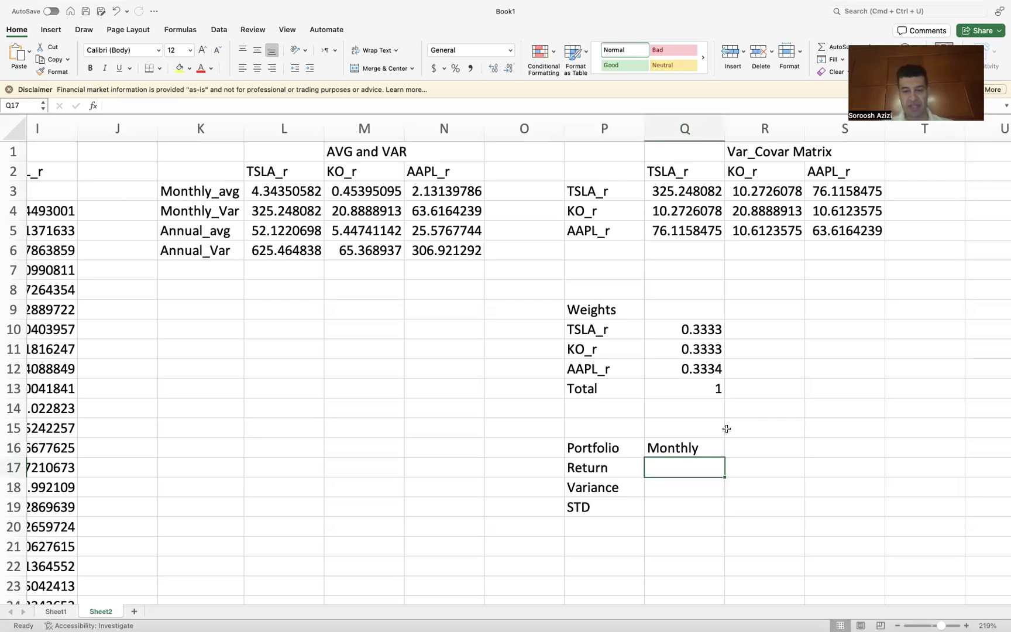
# Step: Start an MMULT formula for the monthly portfolio return in Q17
pyautogui.write('=')
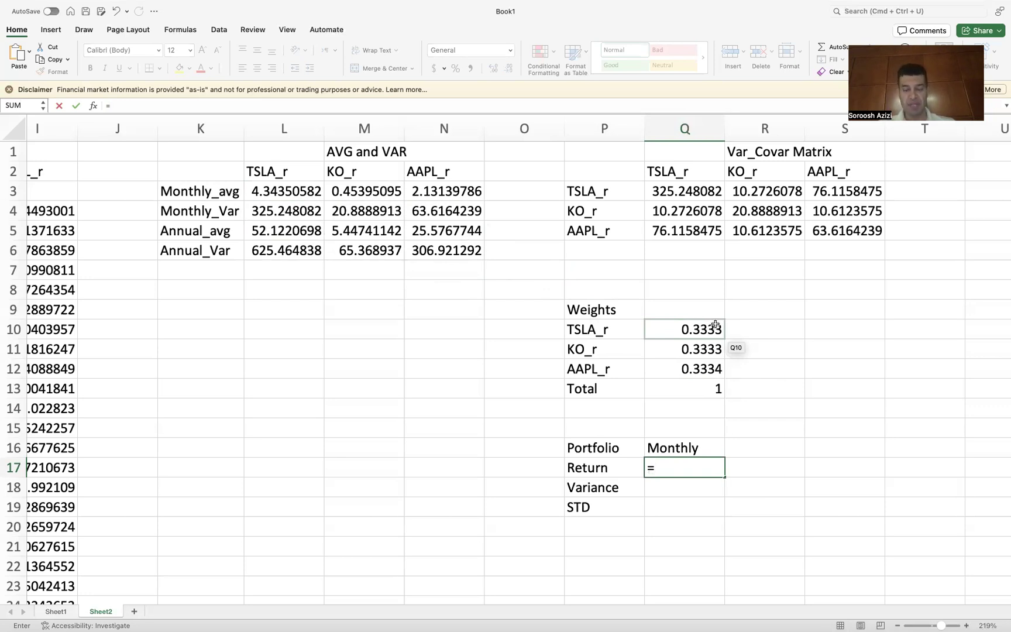
pyautogui.write('MM')
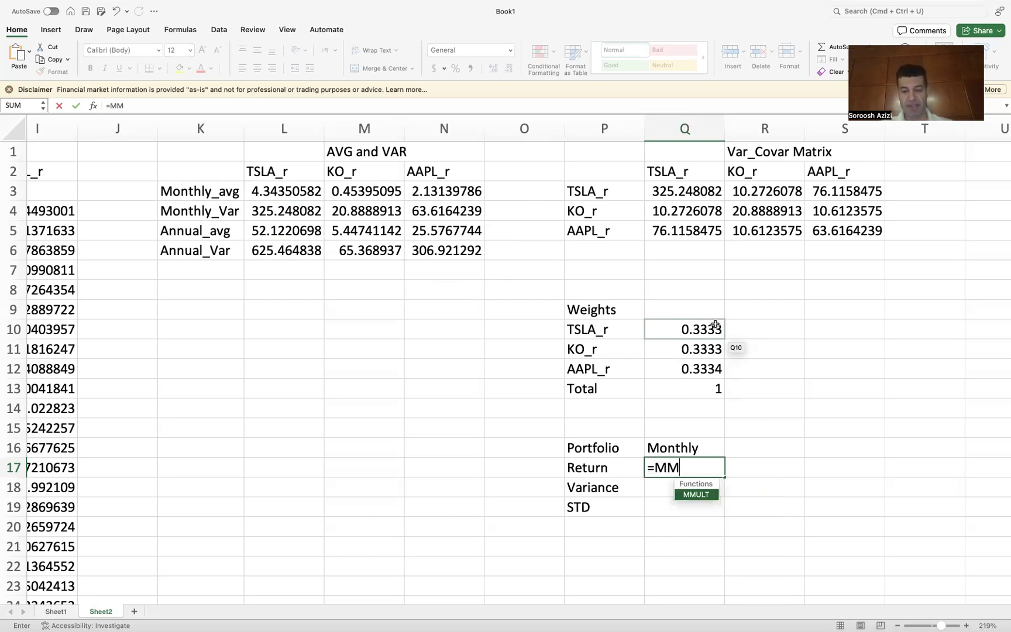
pyautogui.doubleClick(689, 496)
pyautogui.click(689, 496)
pyautogui.press('BackSpace')
pyautogui.press('BackSpace')
pyautogui.press('BackSpace')
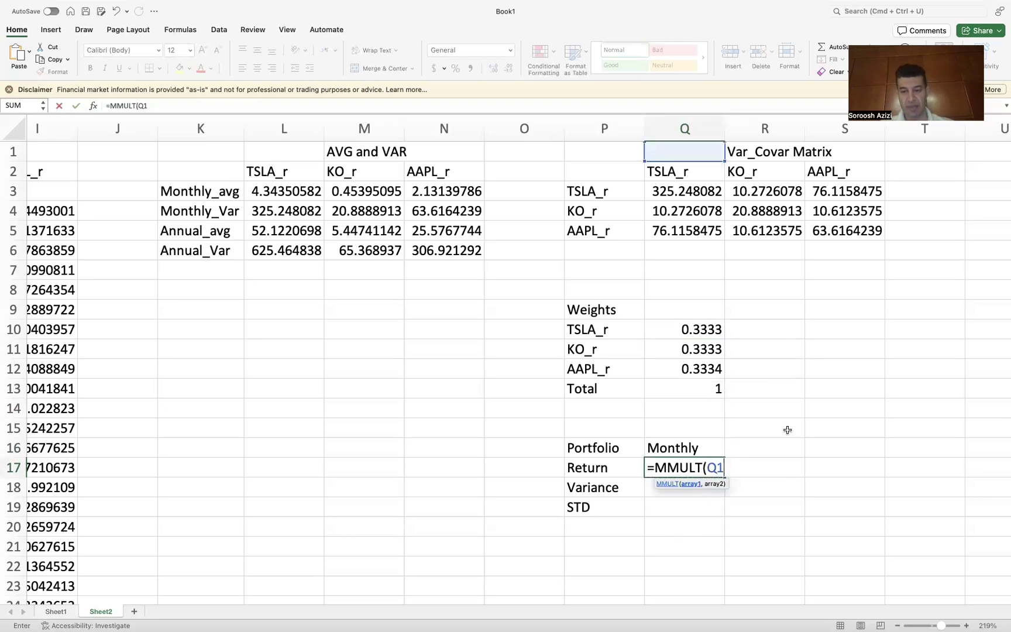
pyautogui.click(705, 329)
pyautogui.moveTo(706, 329); pyautogui.dragTo(698, 369)
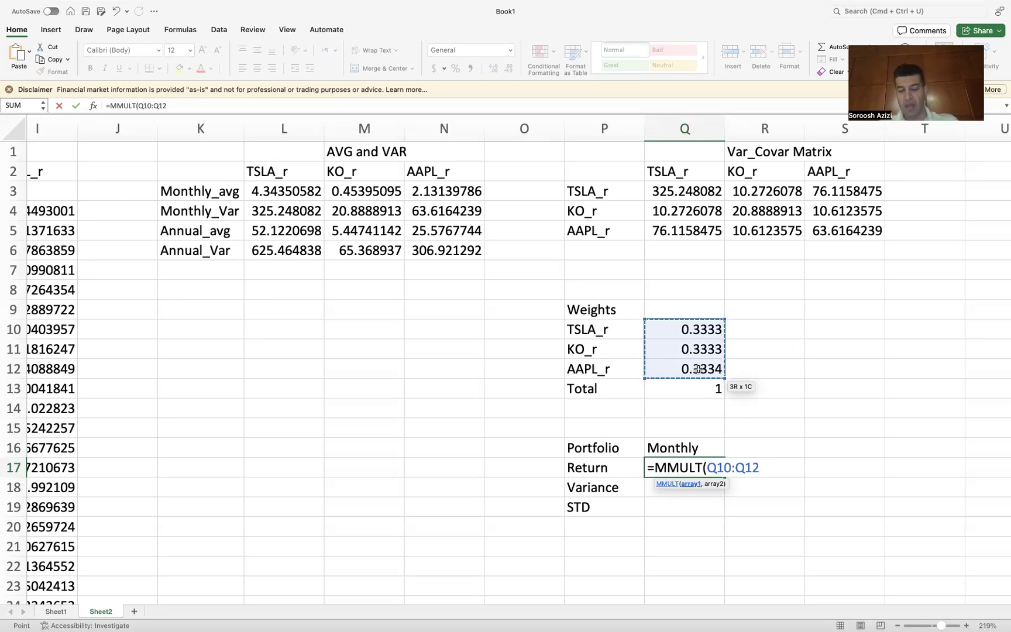
pyautogui.press('BackSpace')
pyautogui.press('BackSpace')
pyautogui.press('BackSpace')
pyautogui.press('BackSpace')
pyautogui.press('BackSpace')
pyautogui.press('BackSpace')
pyautogui.press('BackSpace')
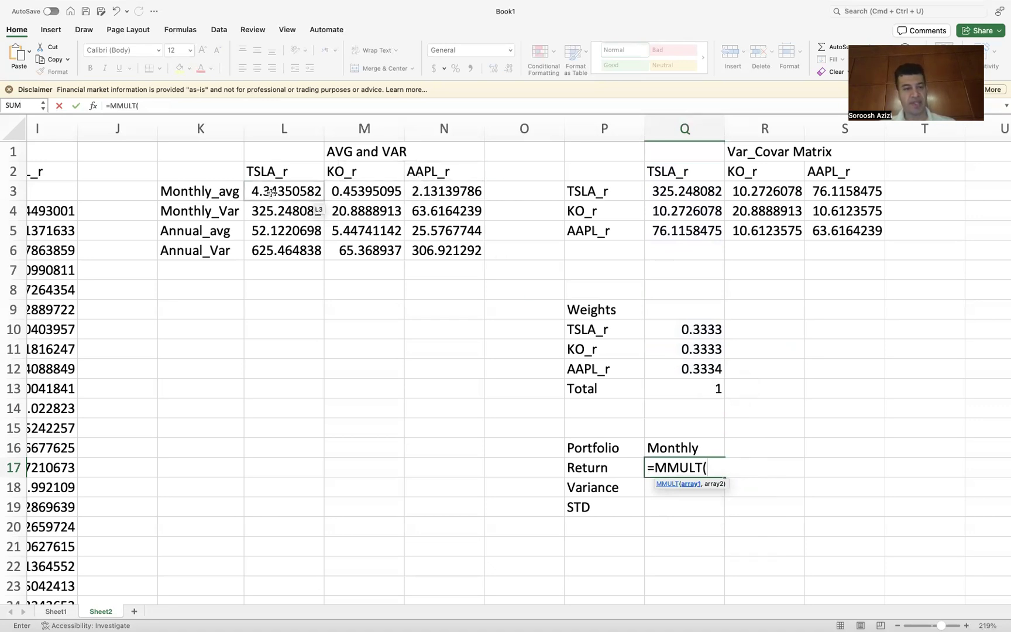
# Step: Complete the Q17 return formula as =MMULT(L3:N3, Q10:Q12), multiplying monthly averages by the weights
pyautogui.moveTo(271, 192); pyautogui.dragTo(434, 195)
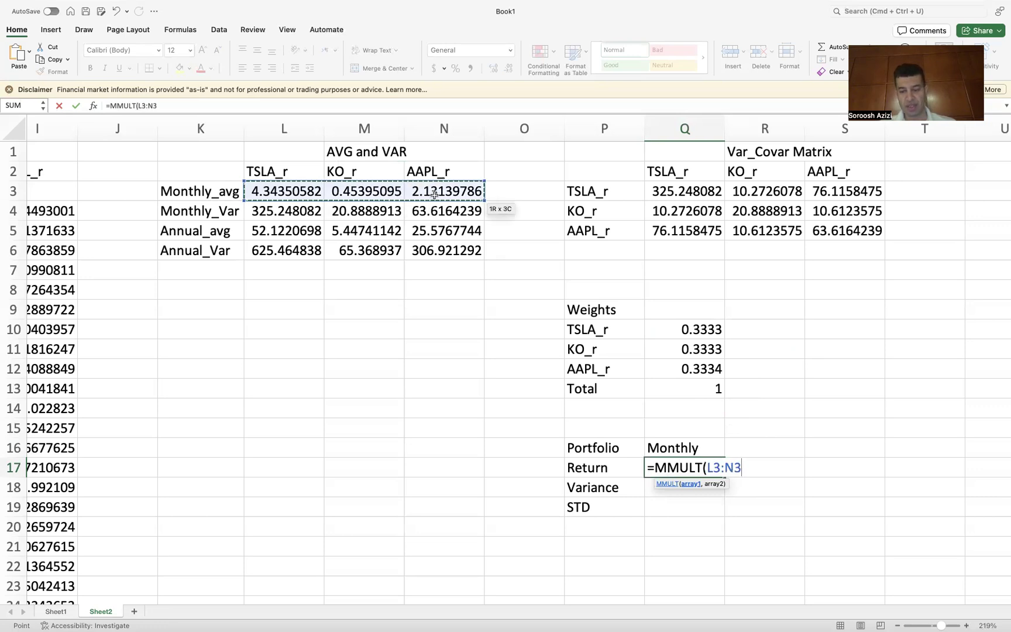
pyautogui.write(',')
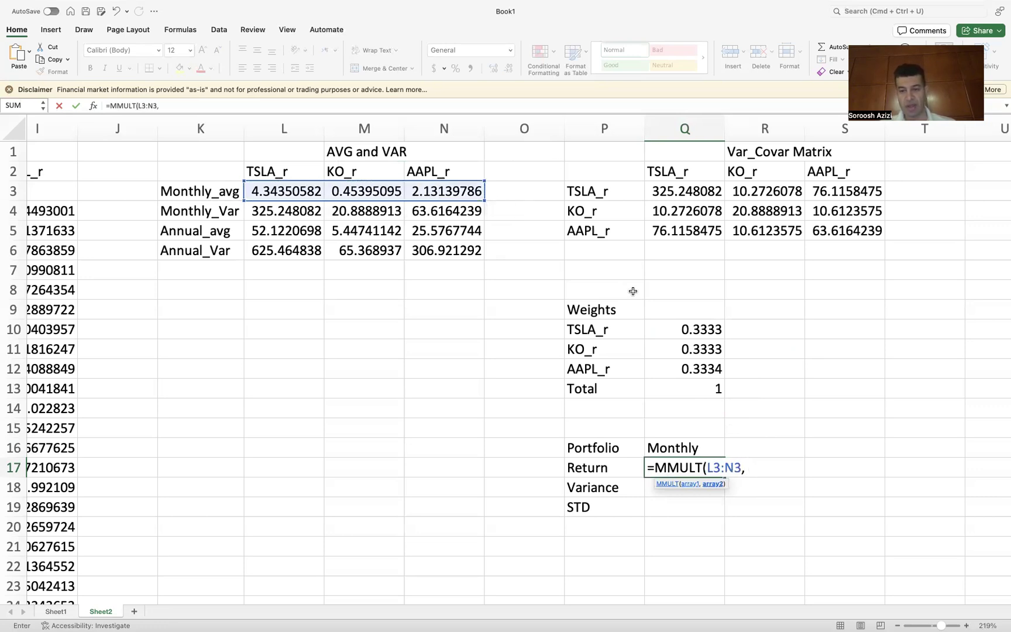
pyautogui.moveTo(685, 329); pyautogui.dragTo(686, 370)
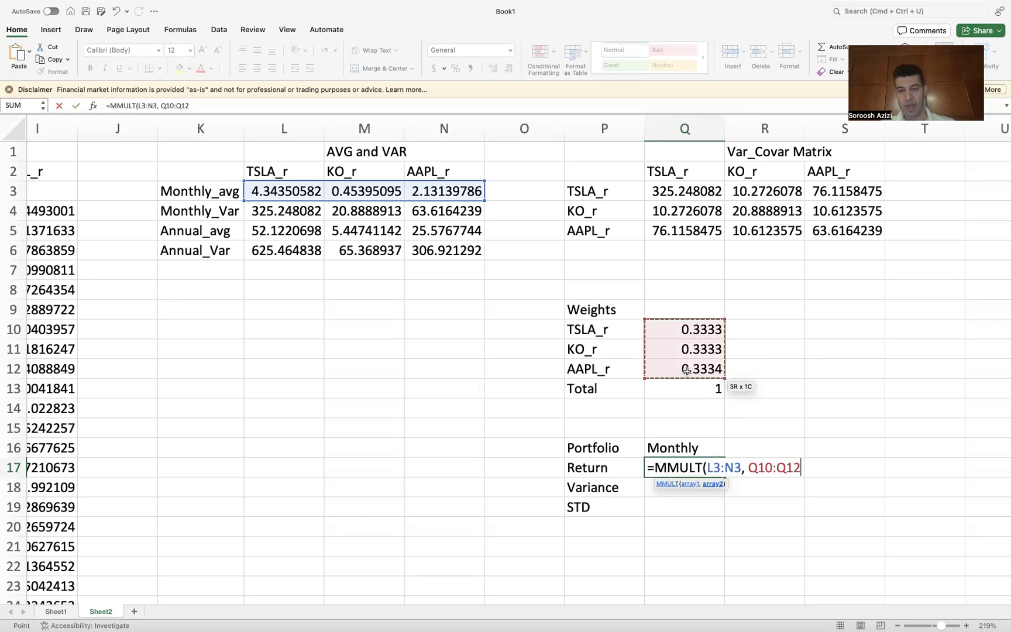
pyautogui.write(')')
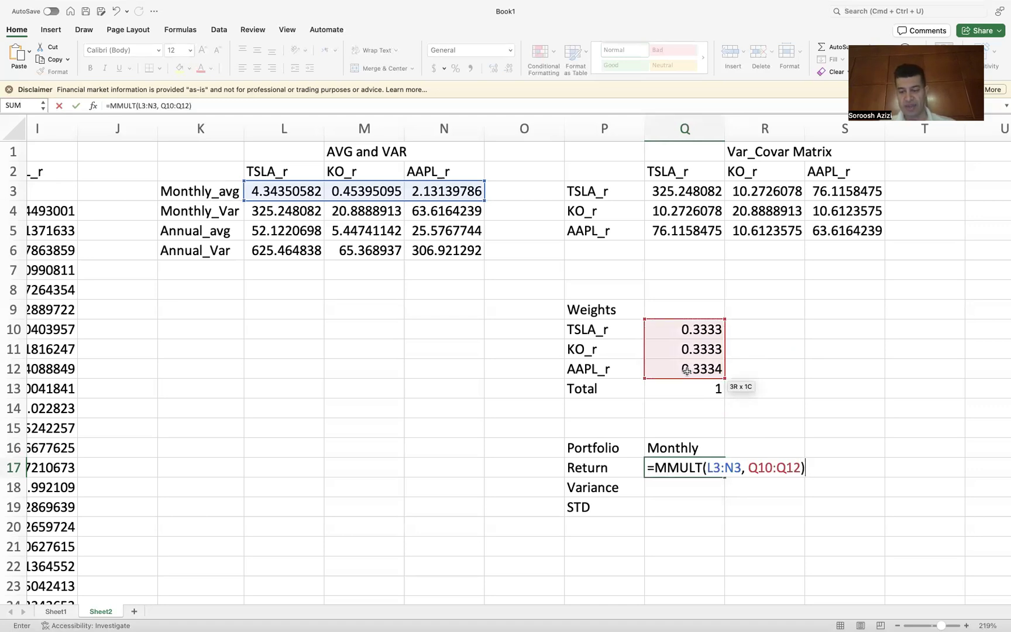
pyautogui.press('Return')
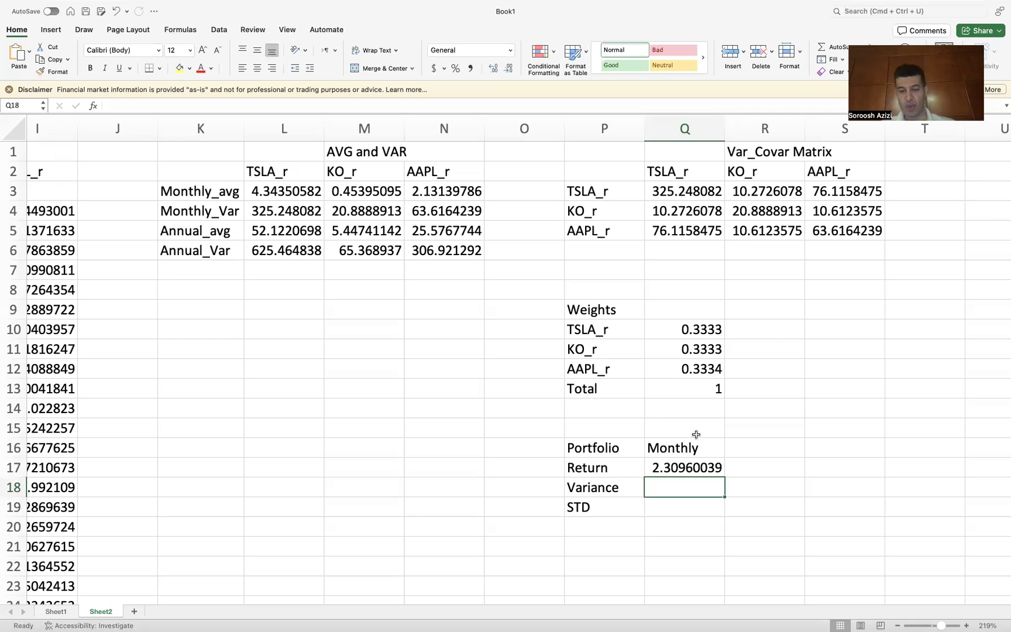
# Step: Add the column header Annual in R16 next to Monthly
pyautogui.scroll(-3, 695, 434)
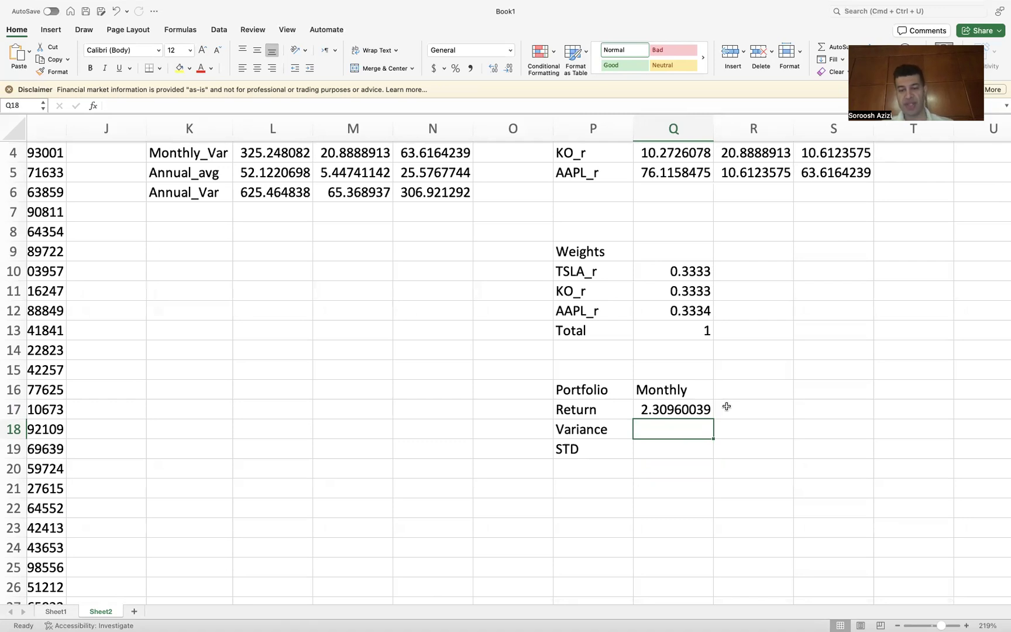
pyautogui.scroll(1, 726, 406)
pyautogui.hscroll(-1, 726, 406)
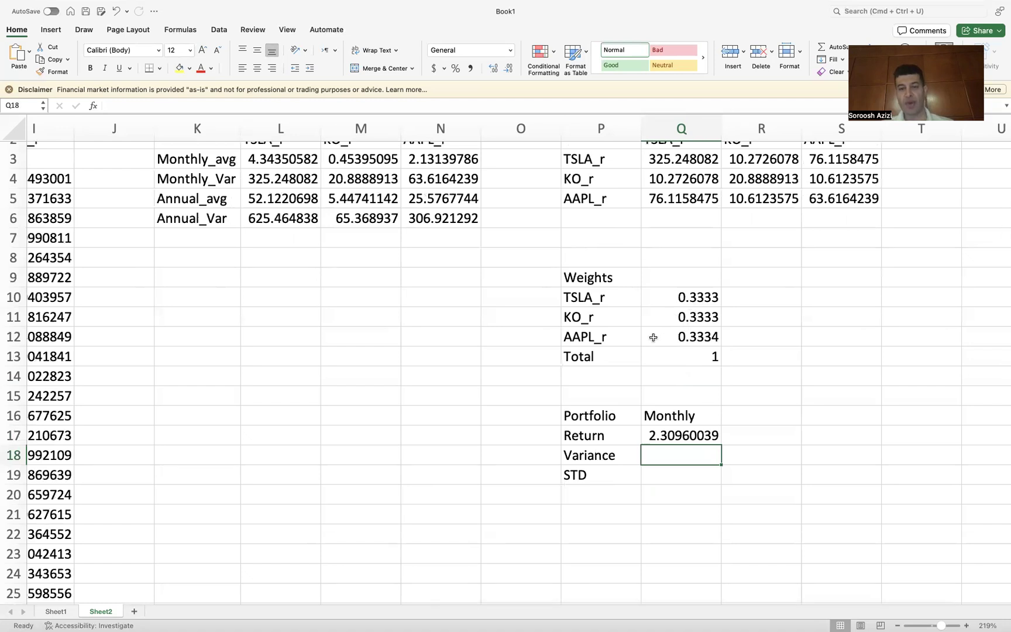
pyautogui.click(742, 417)
pyautogui.write('Ann')
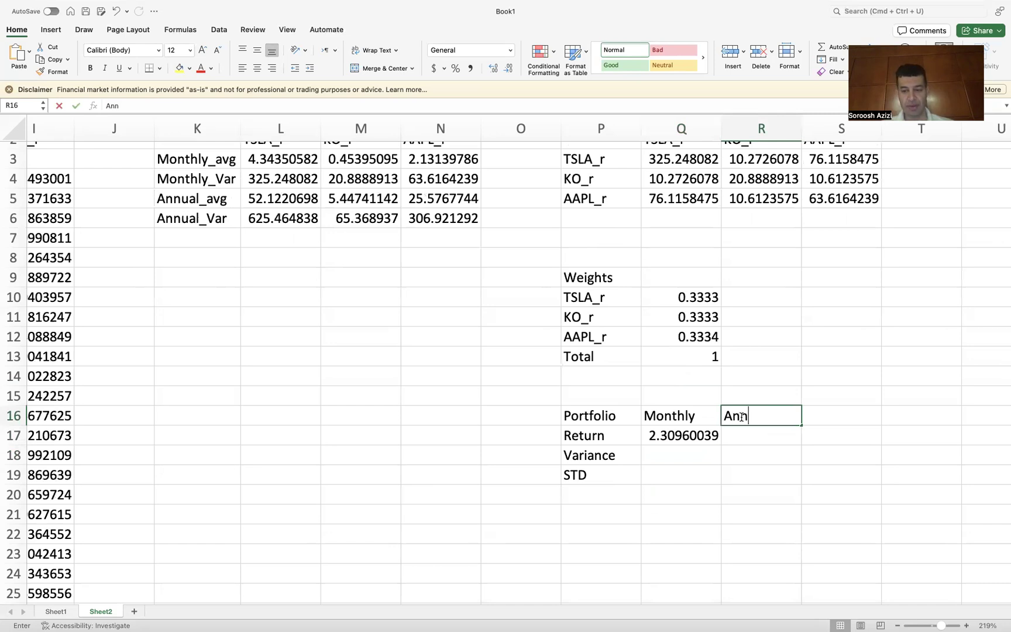
pyautogui.write('ual')
pyautogui.press('Return')
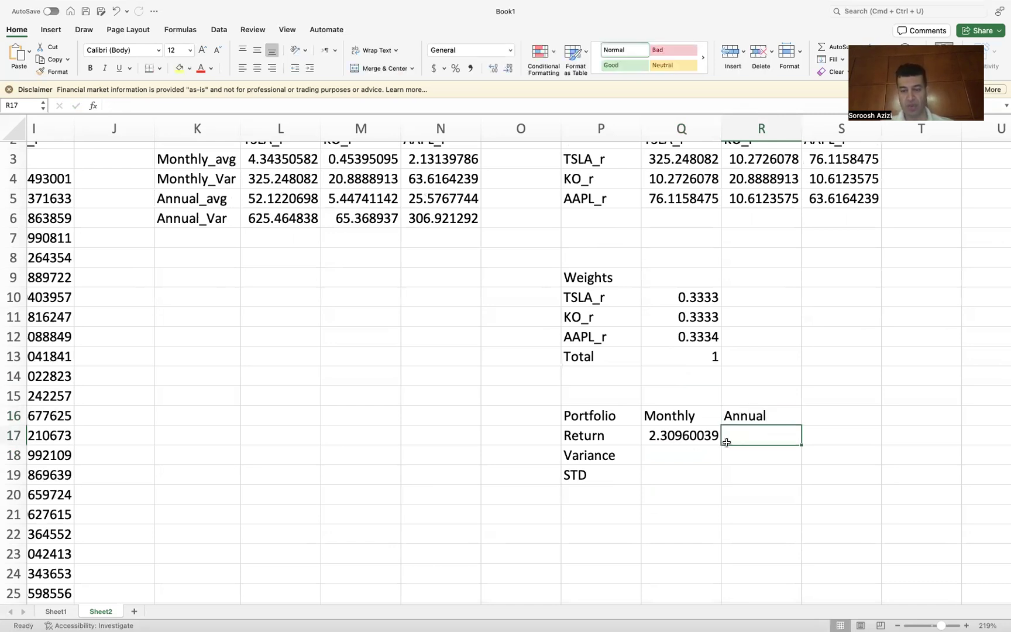
# Step: Compute the annual portfolio return in R17 with =12*Q17
pyautogui.write('=')
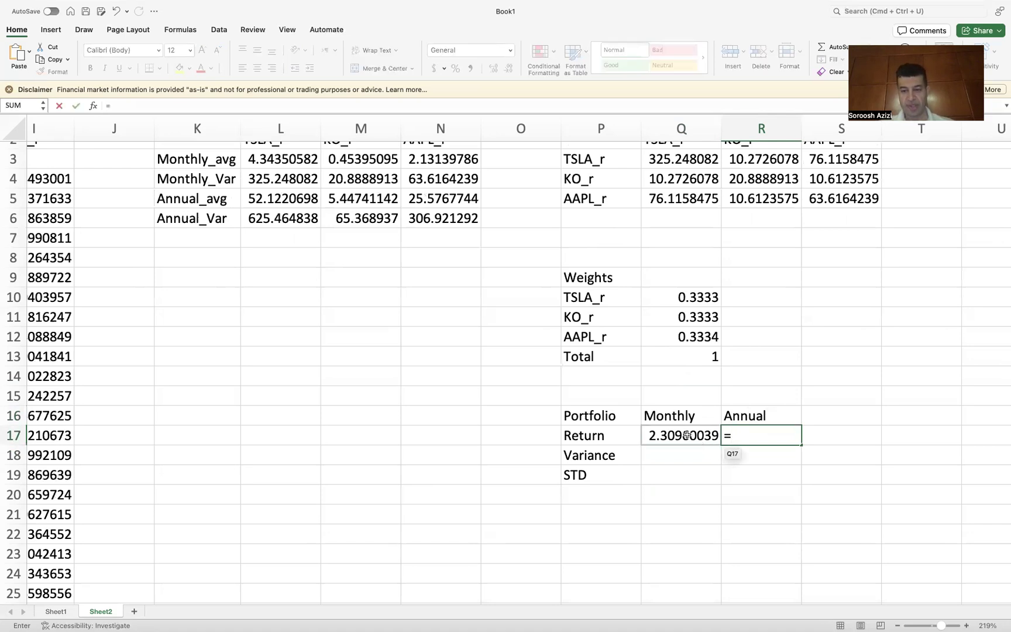
pyautogui.write('12*')
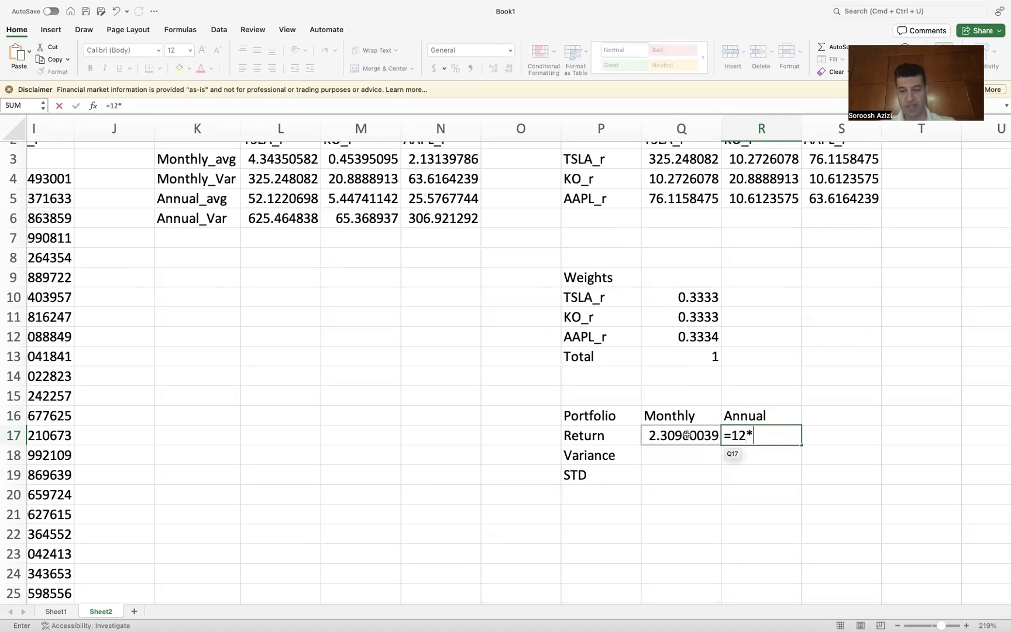
pyautogui.click(672, 436)
pyautogui.press('Return')
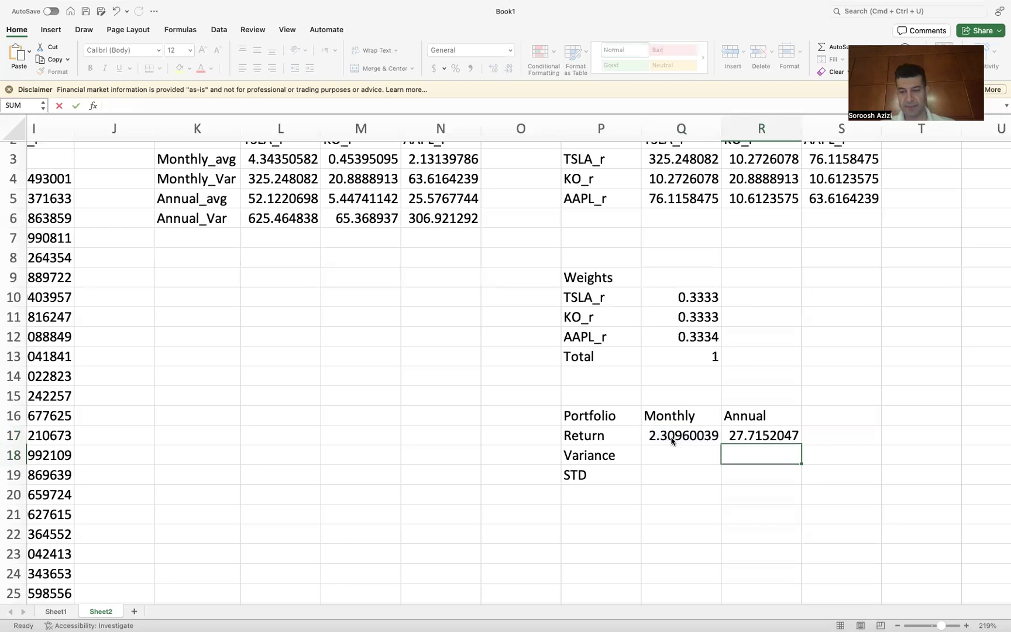
# Step: Switch to the PowerPoint slide to review the matrix-form portfolio variance formula, then return to the workbook
pyautogui.click(657, 456)
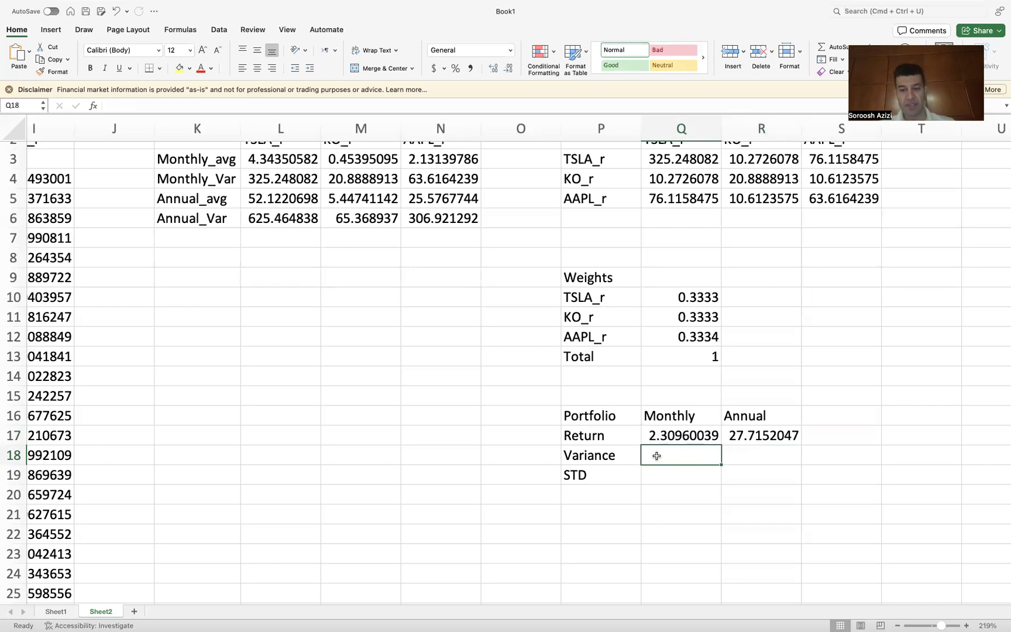
pyautogui.scroll(2, 656, 456)
pyautogui.hscroll(1, 657, 456)
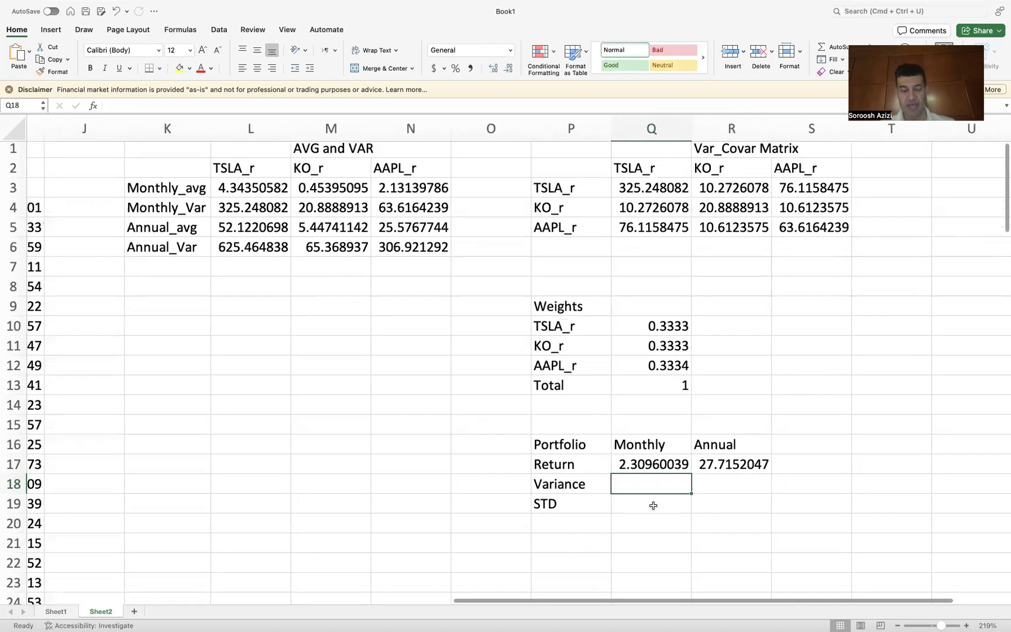
pyautogui.click(629, 613)
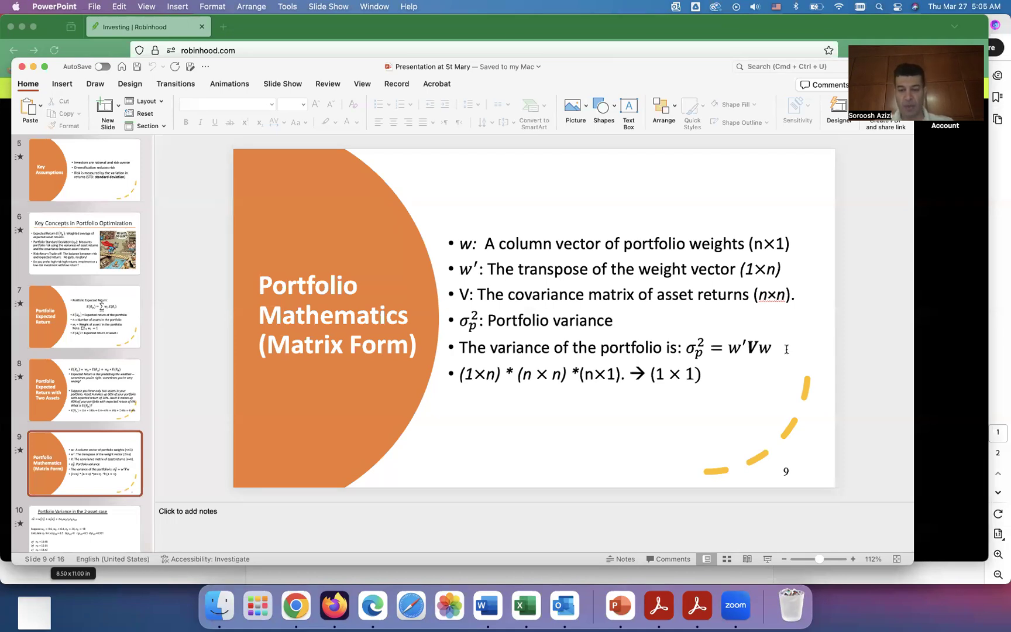
pyautogui.click(525, 605)
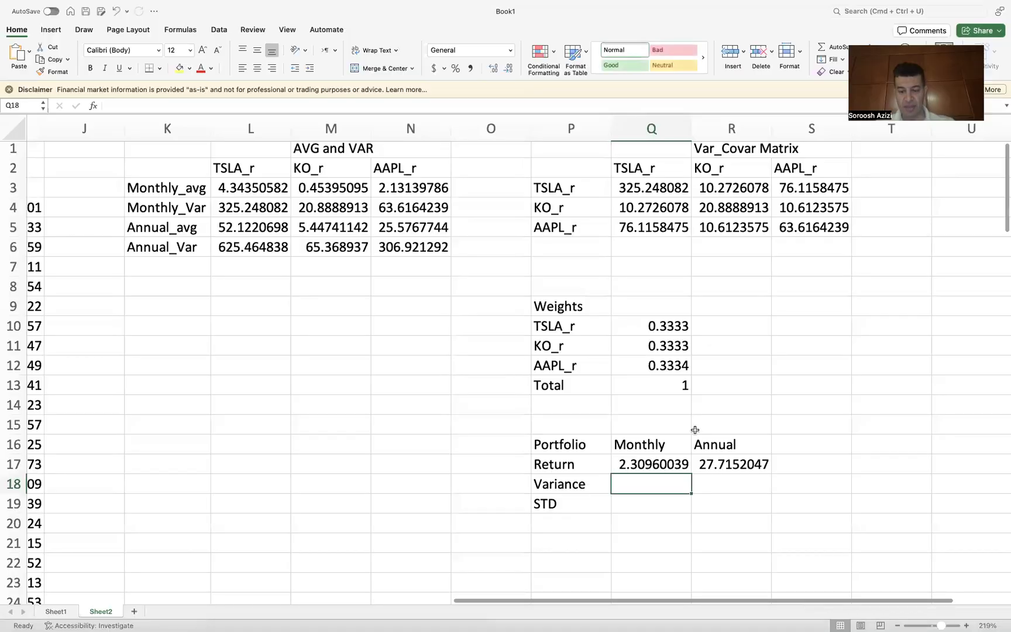
# Step: Begin the monthly variance formula in Q18 as =MMULT(Transpose(Q10:Q12), with the transposed weights
pyautogui.write('=')
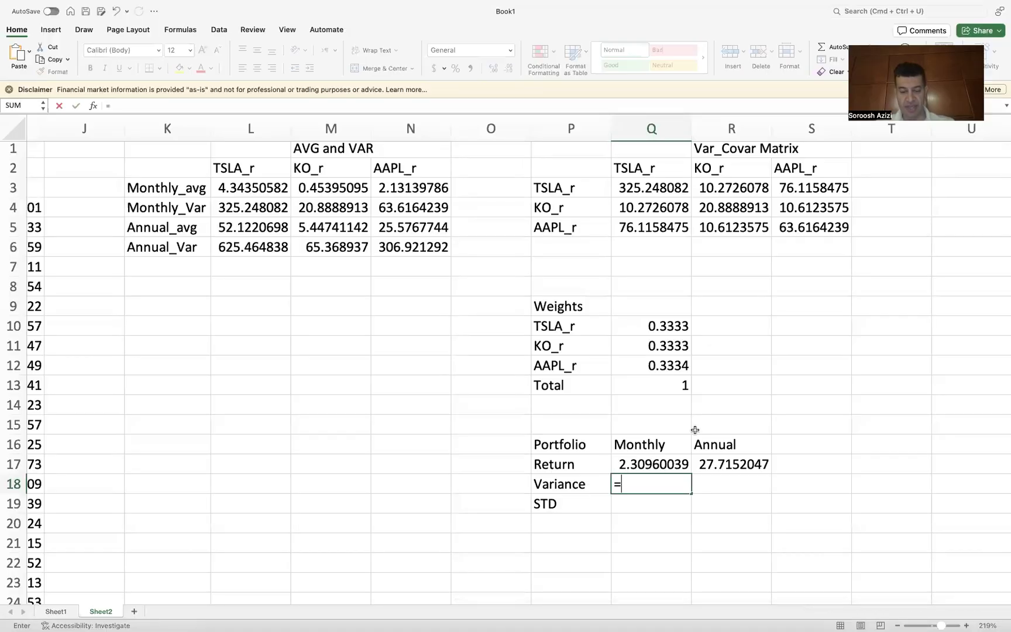
pyautogui.write('MMULT')
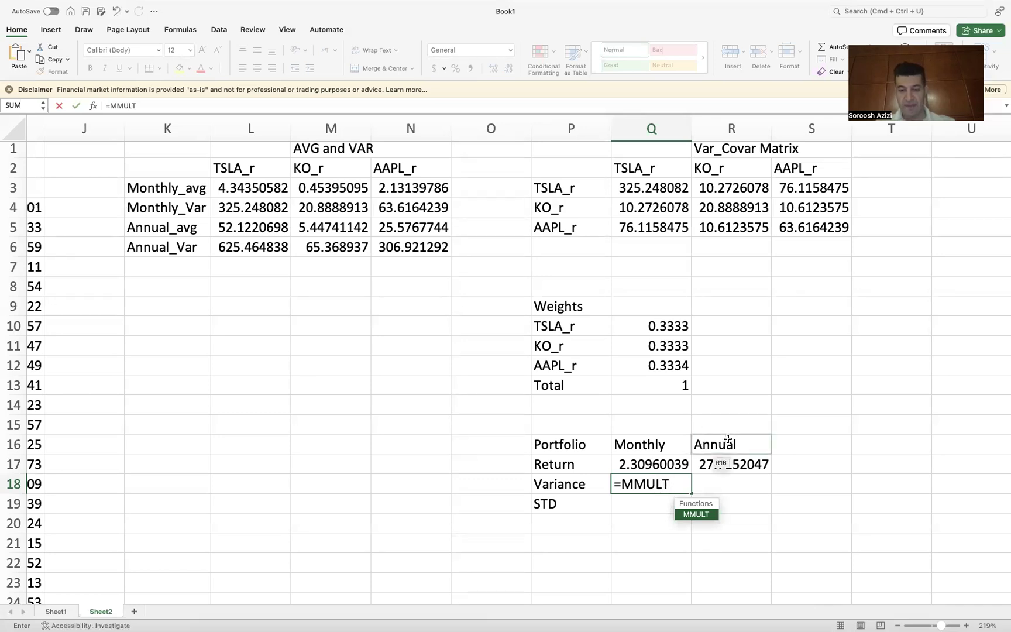
pyautogui.write('(')
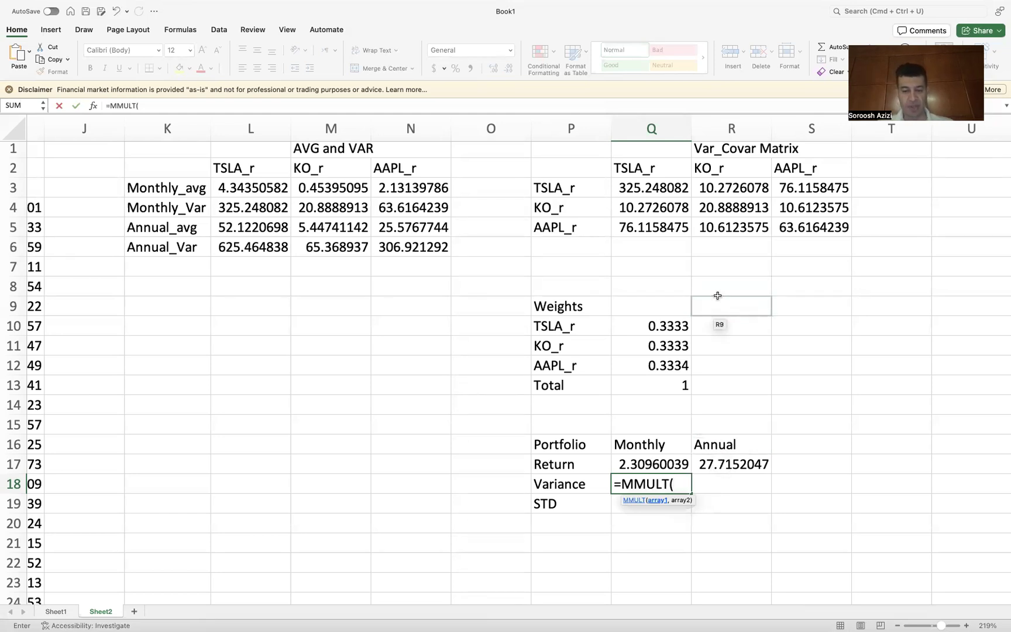
pyautogui.write('T')
pyautogui.write('ra')
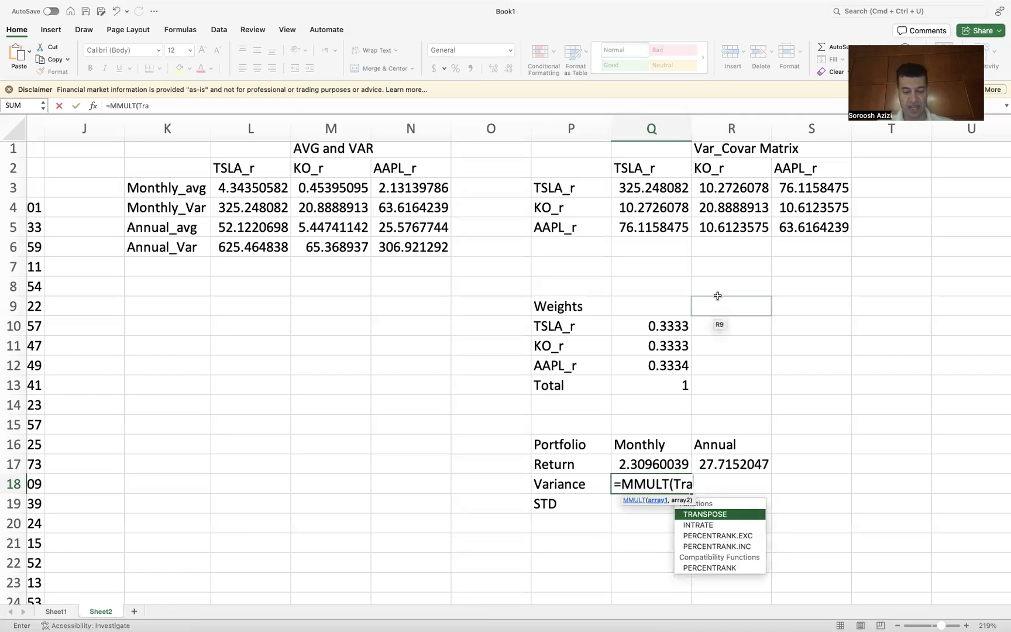
pyautogui.write('nspose')
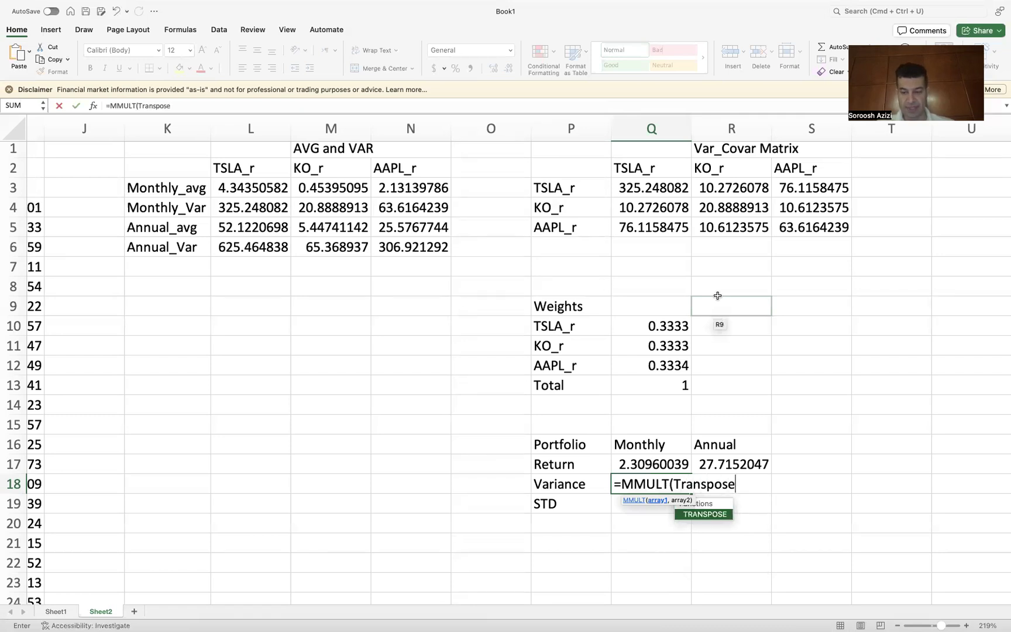
pyautogui.write('(')
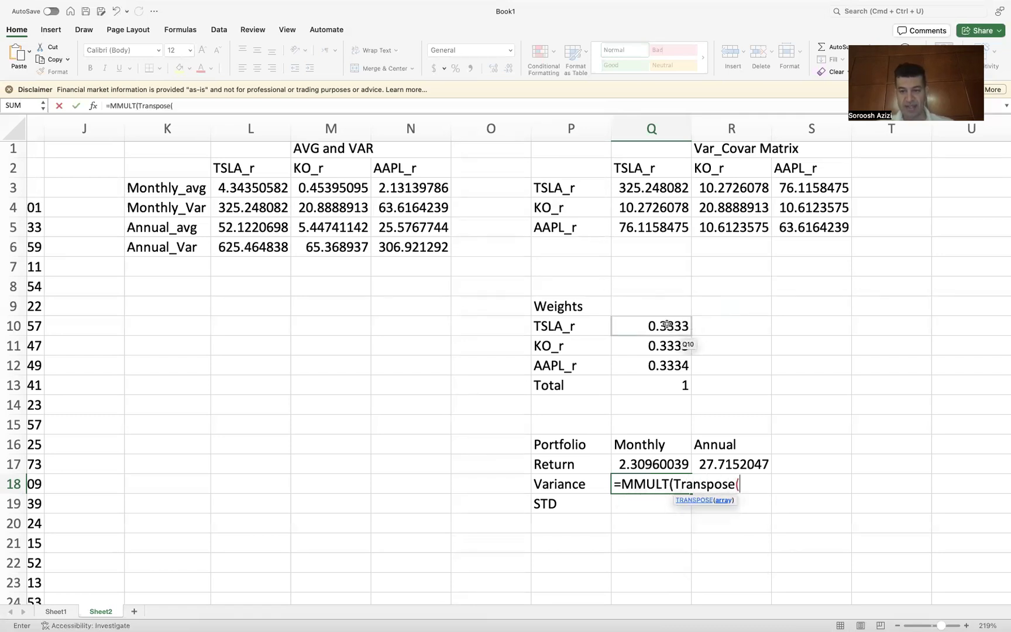
pyautogui.moveTo(667, 327); pyautogui.dragTo(662, 365)
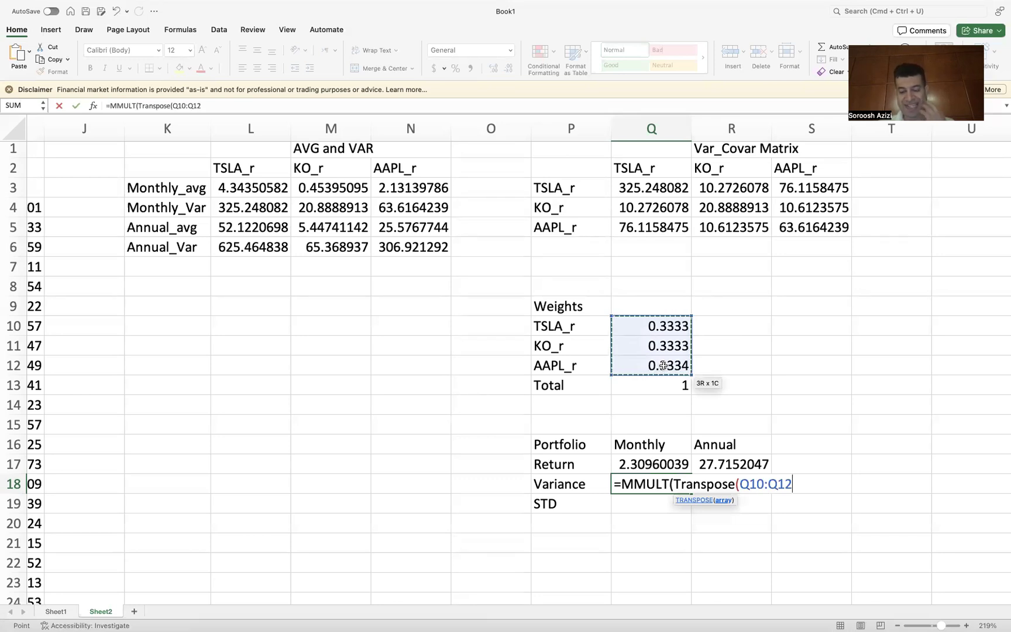
pyautogui.write('),')
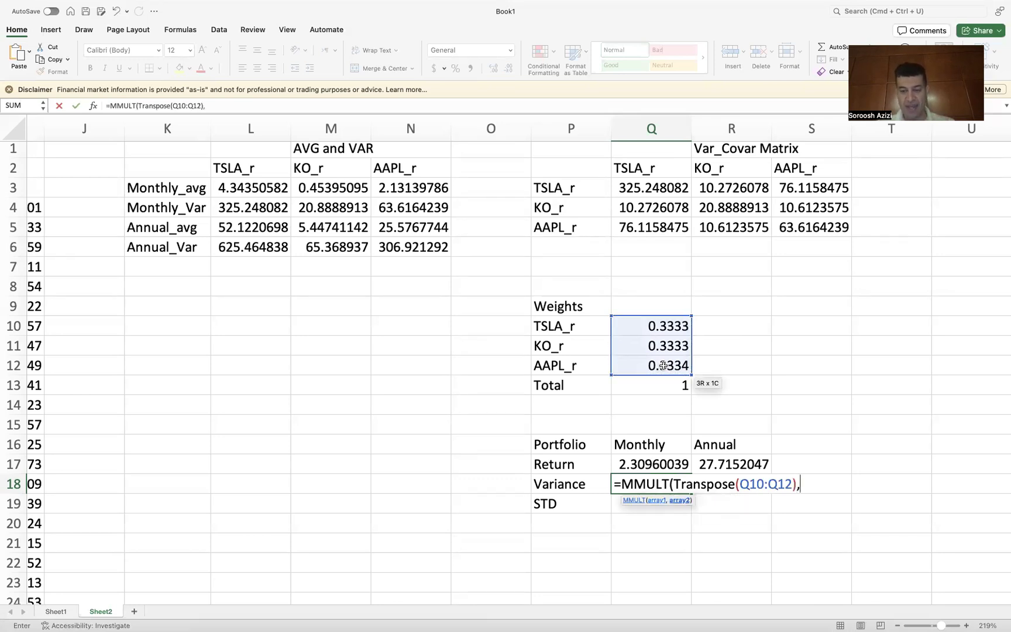
pyautogui.write(' MMULT')
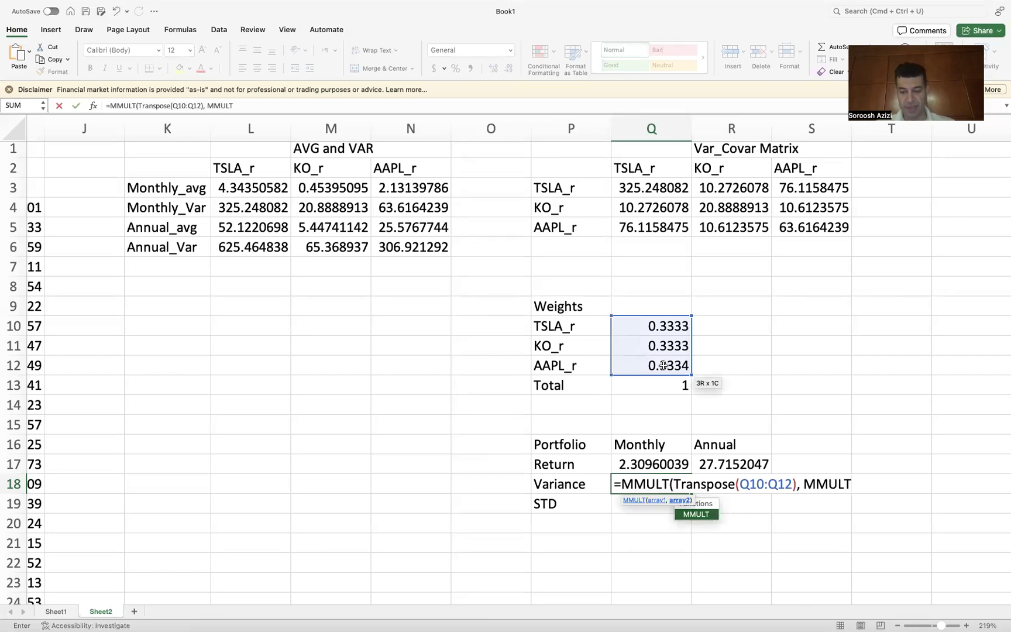
pyautogui.write('(')
# Step: Finish the Q18 variance formula with MMULT(Q3:S5, Q10:Q12) as the second array and enter it
pyautogui.click(686, 195)
pyautogui.moveTo(686, 195); pyautogui.dragTo(804, 233)
pyautogui.write(',')
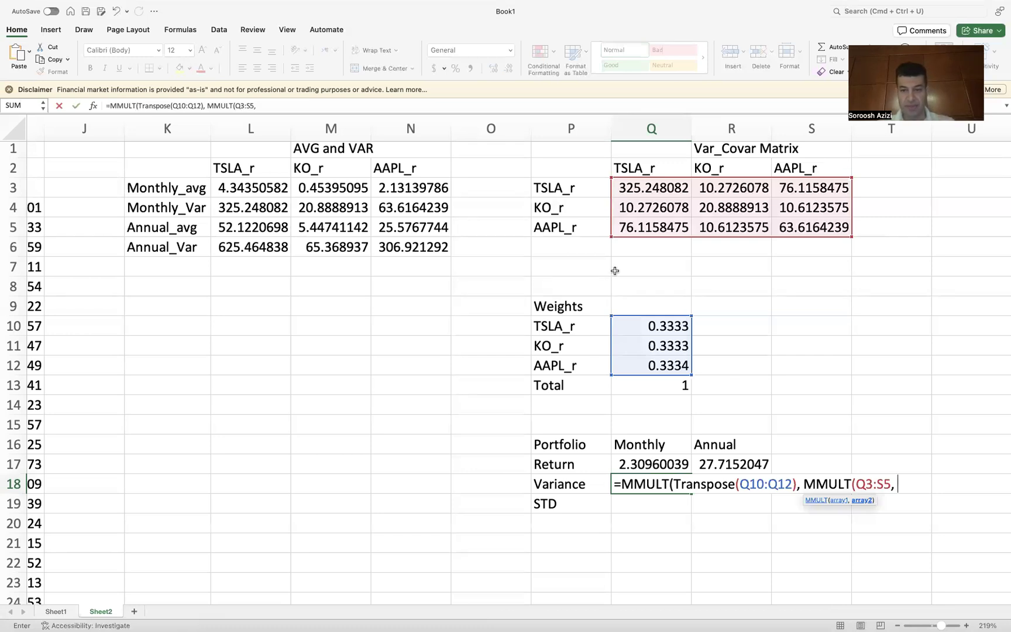
pyautogui.click(659, 336)
pyautogui.moveTo(659, 336); pyautogui.dragTo(656, 365)
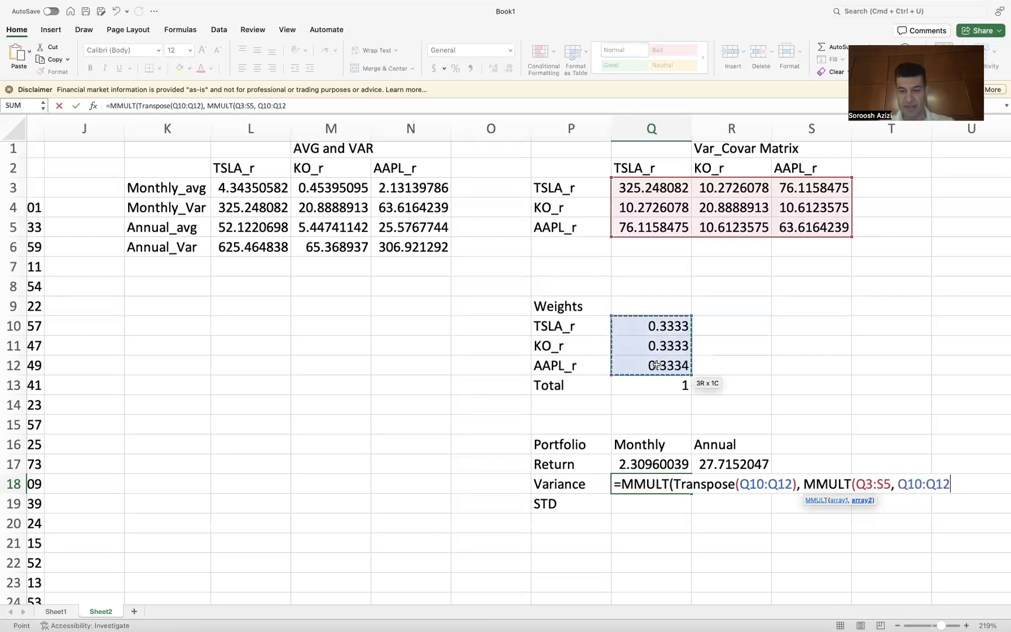
pyautogui.write(')')
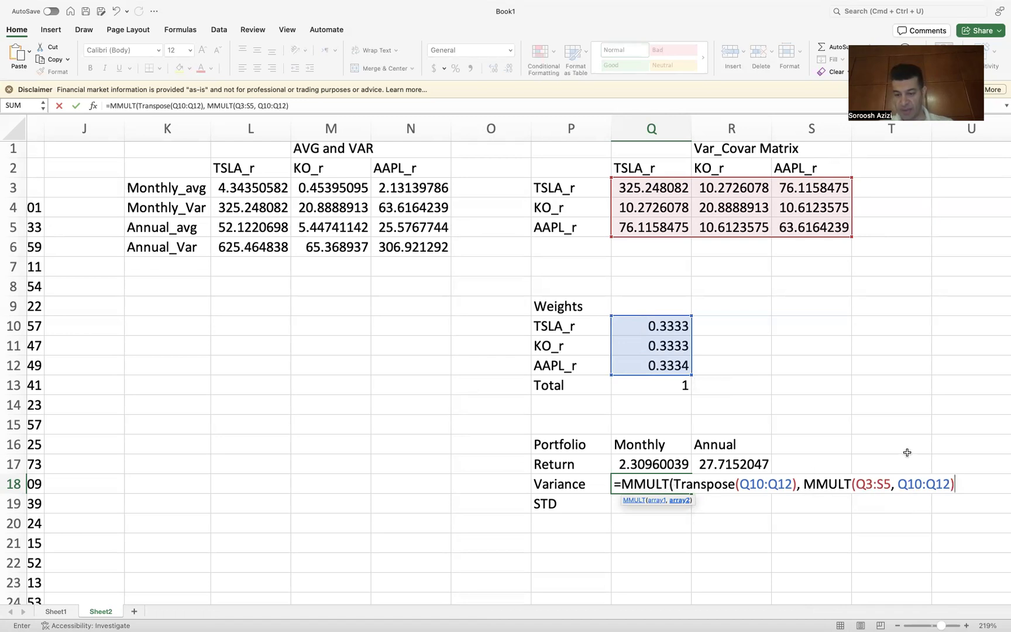
pyautogui.write(')')
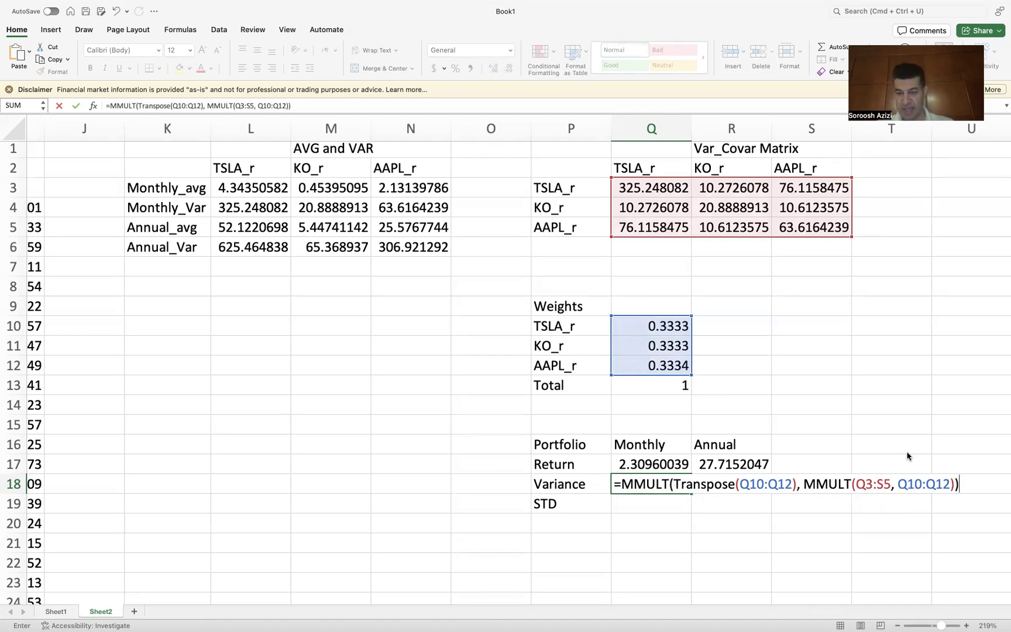
pyautogui.press('Return')
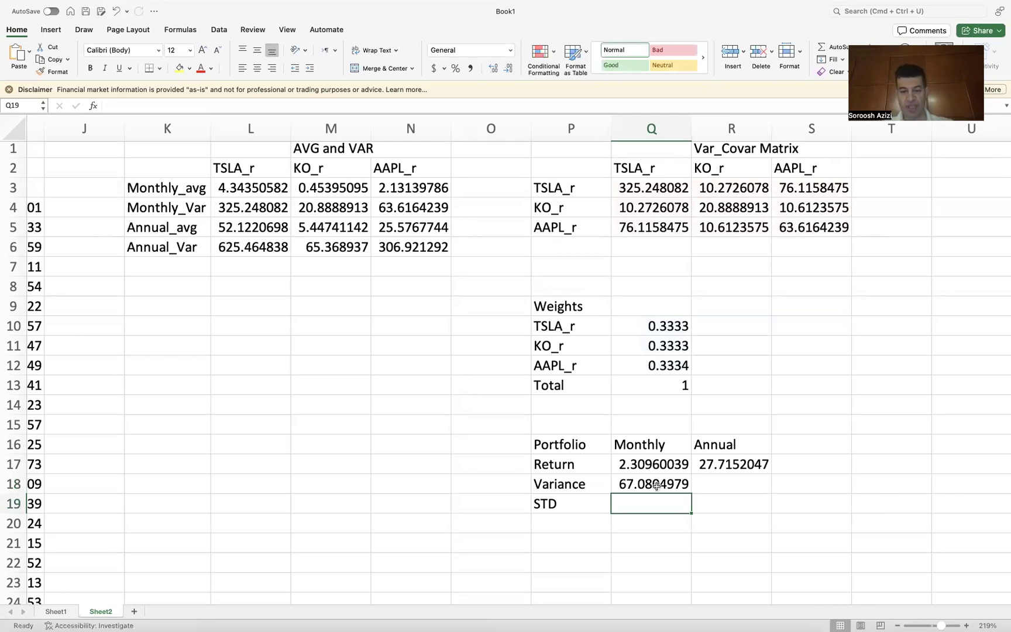
# Step: Inspect the Q18 variance formula, highlighting its inner MMULT(Q3:S5, Q10:Q12) part to preview its intermediate result
pyautogui.click(714, 485)
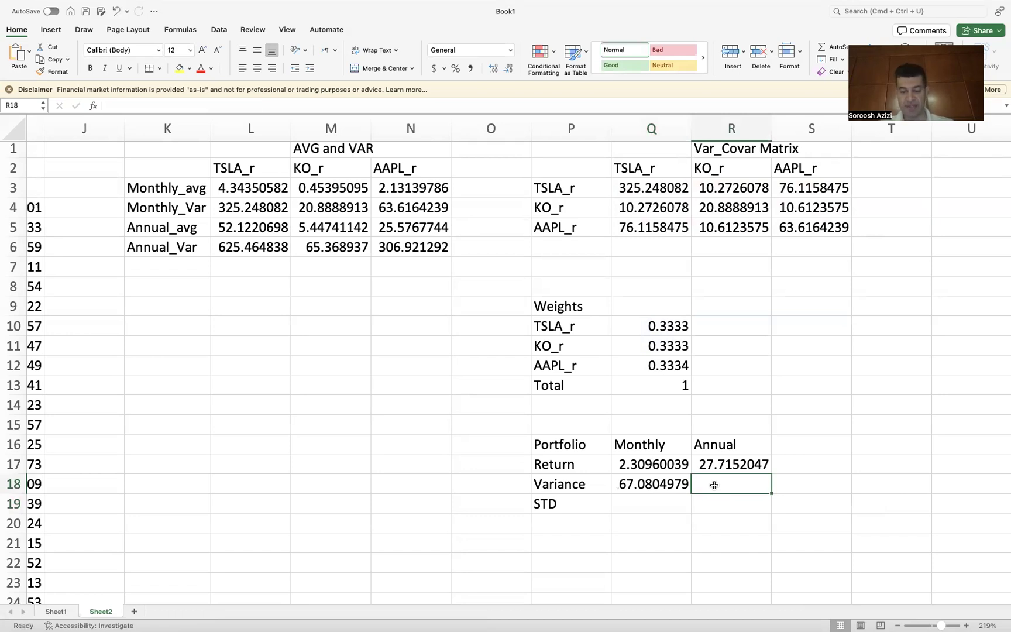
pyautogui.click(646, 483)
pyautogui.doubleClick(645, 484)
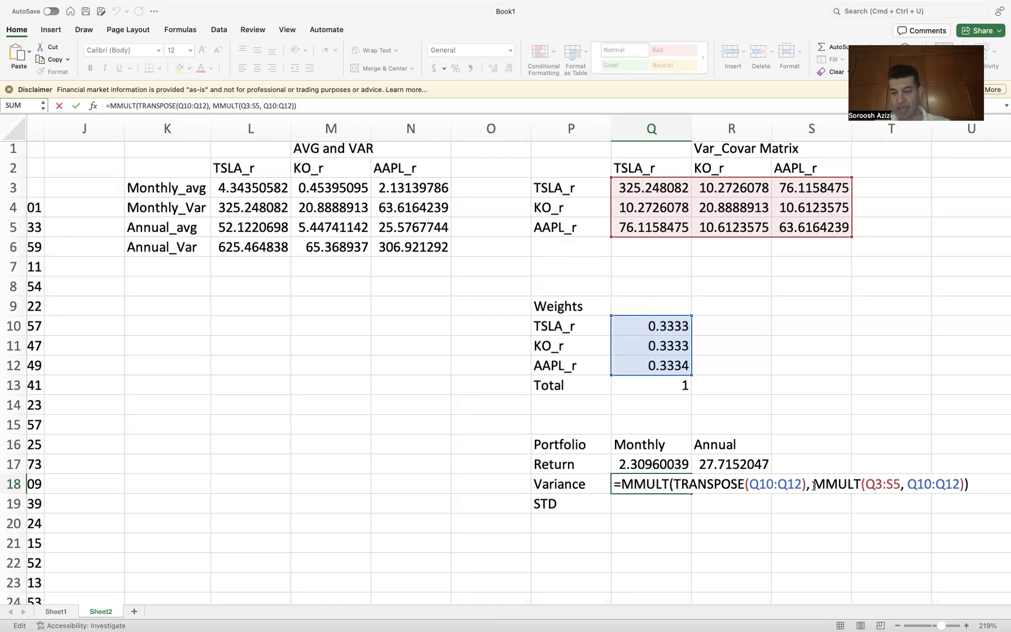
pyautogui.moveTo(817, 486); pyautogui.dragTo(965, 485)
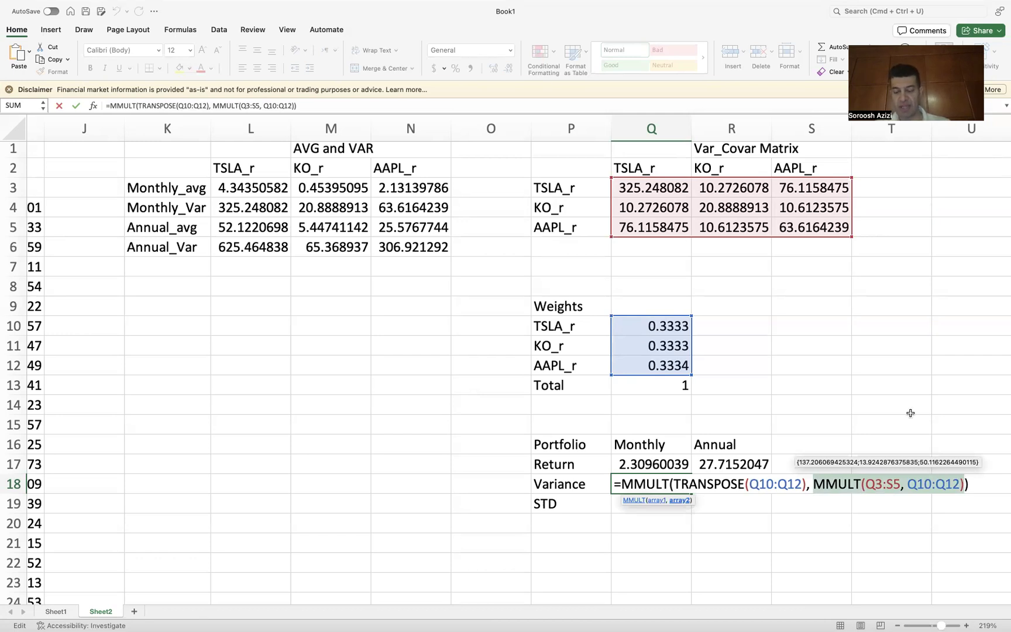
pyautogui.press('Return')
# Step: Compute the annual portfolio variance in R18 with =12*Q18
pyautogui.click(707, 484)
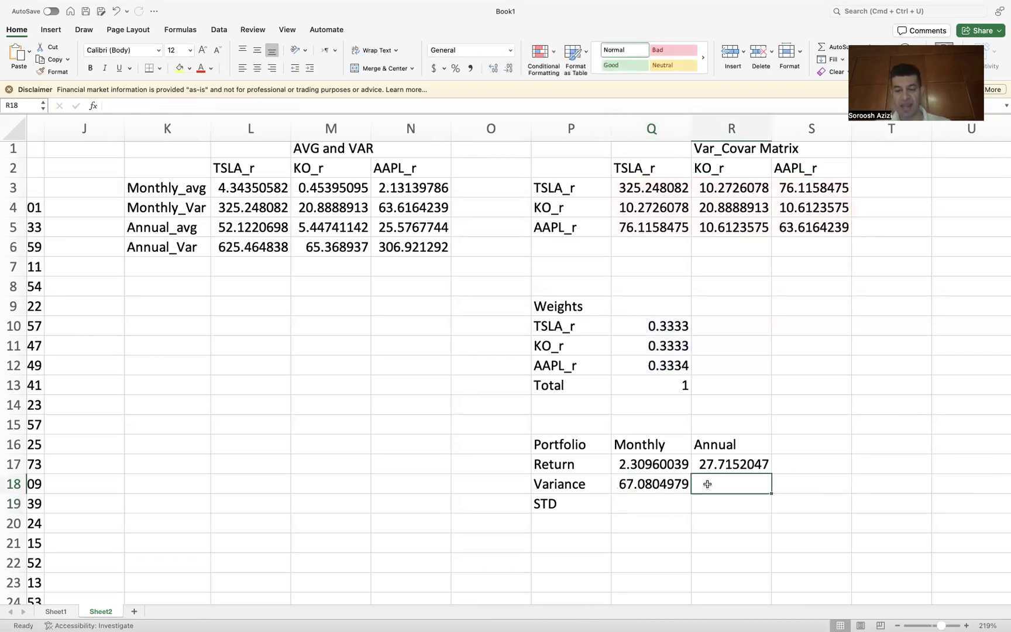
pyautogui.write('=12*')
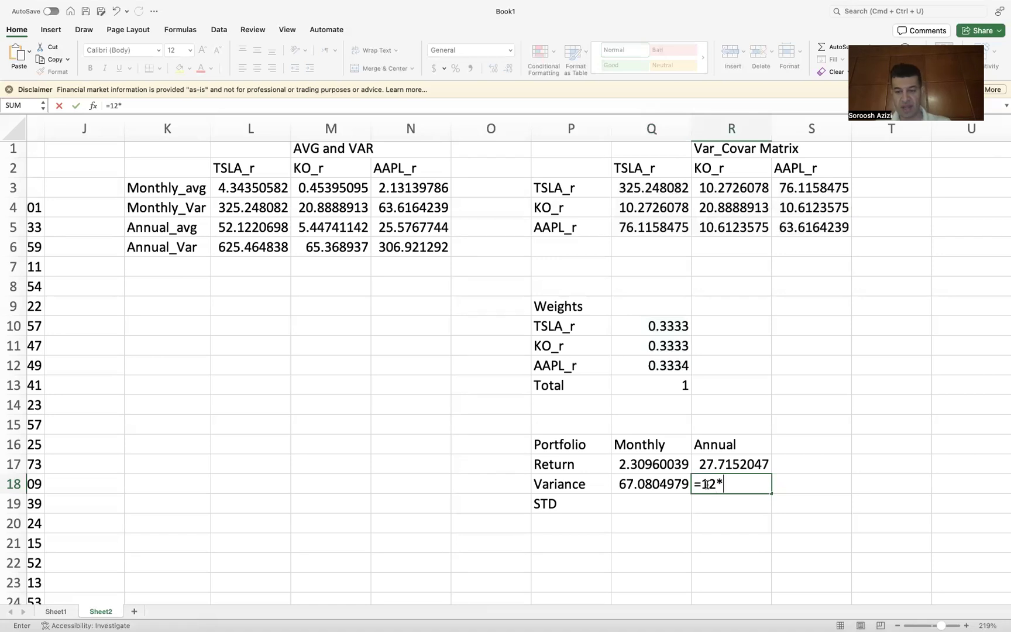
pyautogui.click(644, 487)
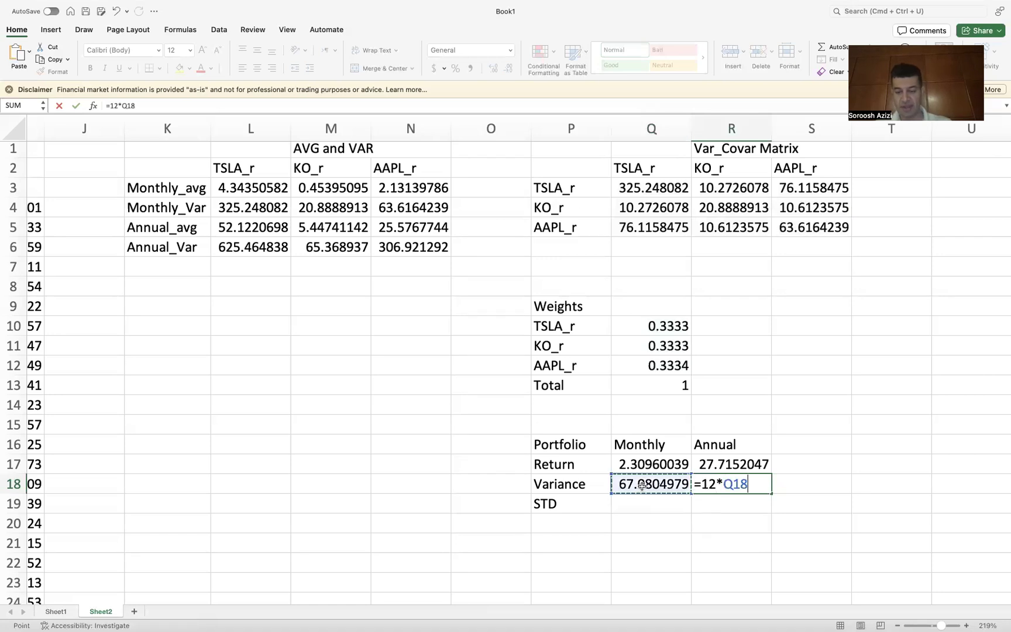
pyautogui.press('Return')
# Step: Compute the monthly portfolio standard deviation in Q19 with =SQRT(Q18)
pyautogui.click(630, 501)
pyautogui.write('=')
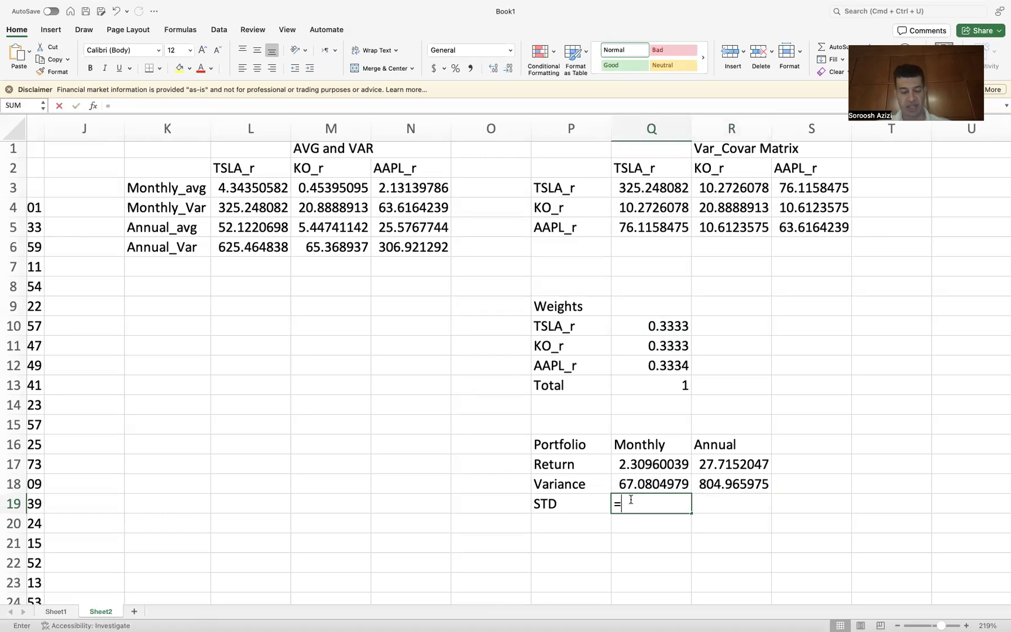
pyautogui.write('sq')
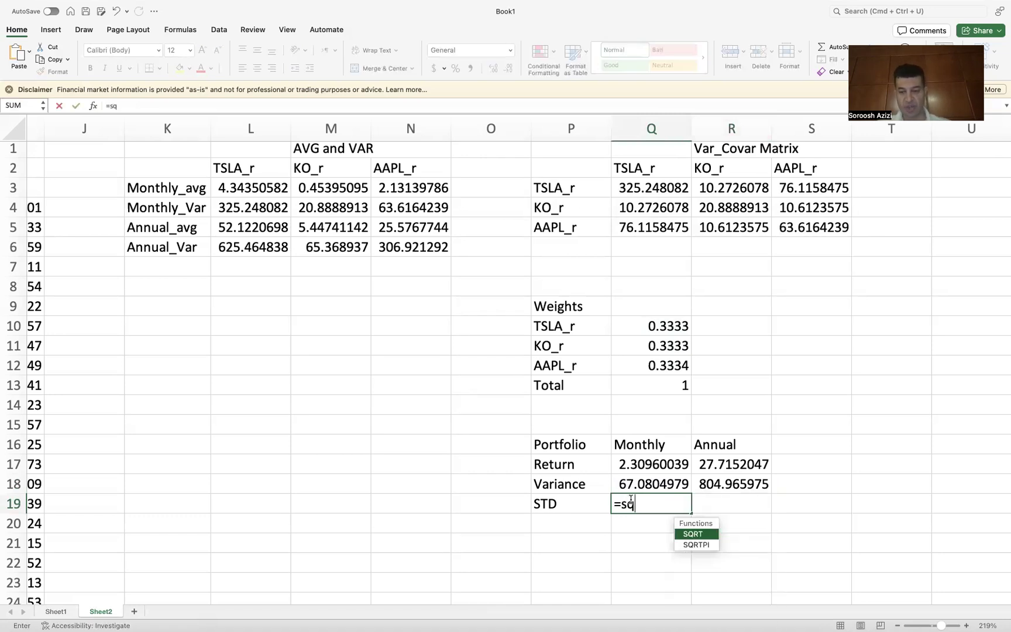
pyautogui.doubleClick(692, 533)
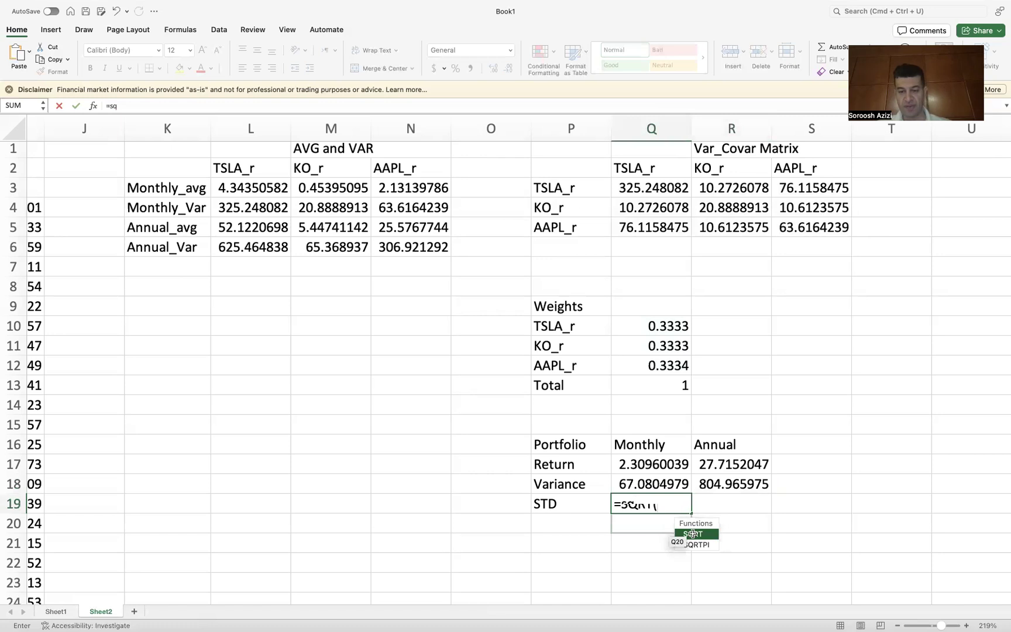
pyautogui.click(693, 534)
pyautogui.press('BackSpace')
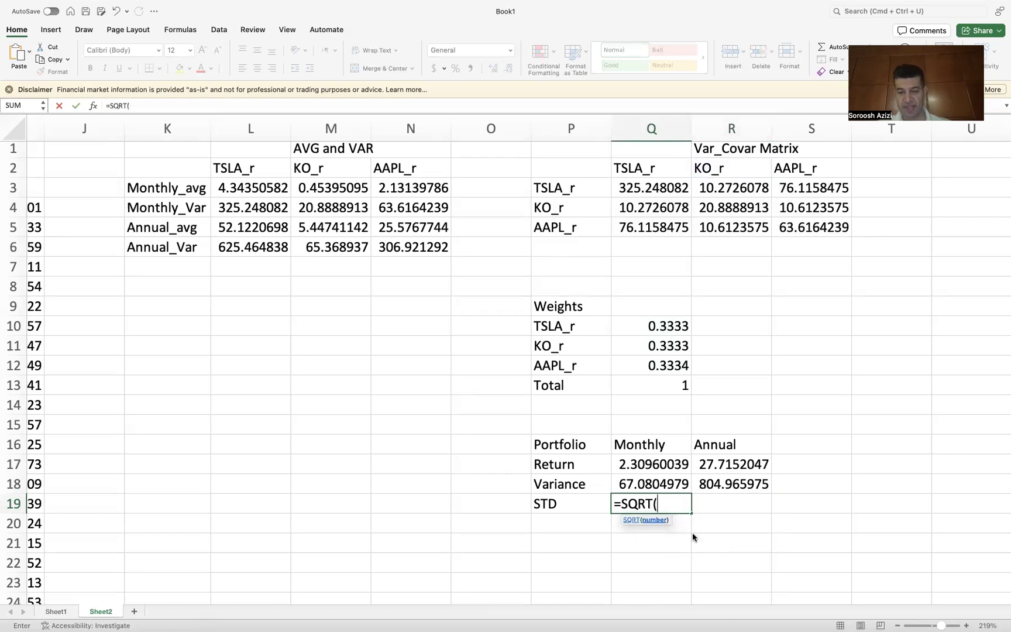
pyautogui.click(641, 482)
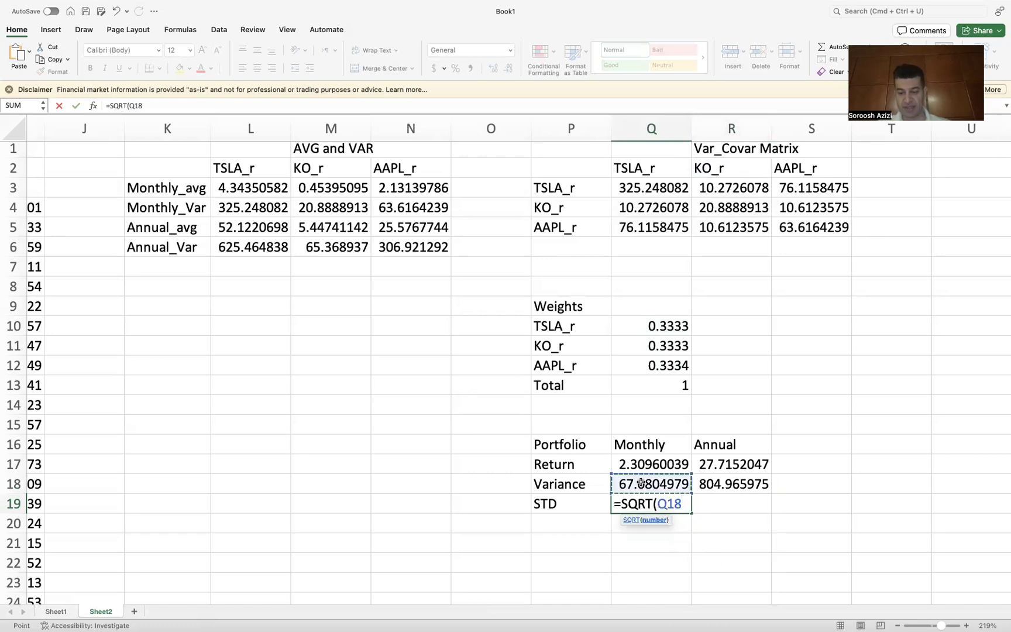
pyautogui.write(')')
pyautogui.press('Return')
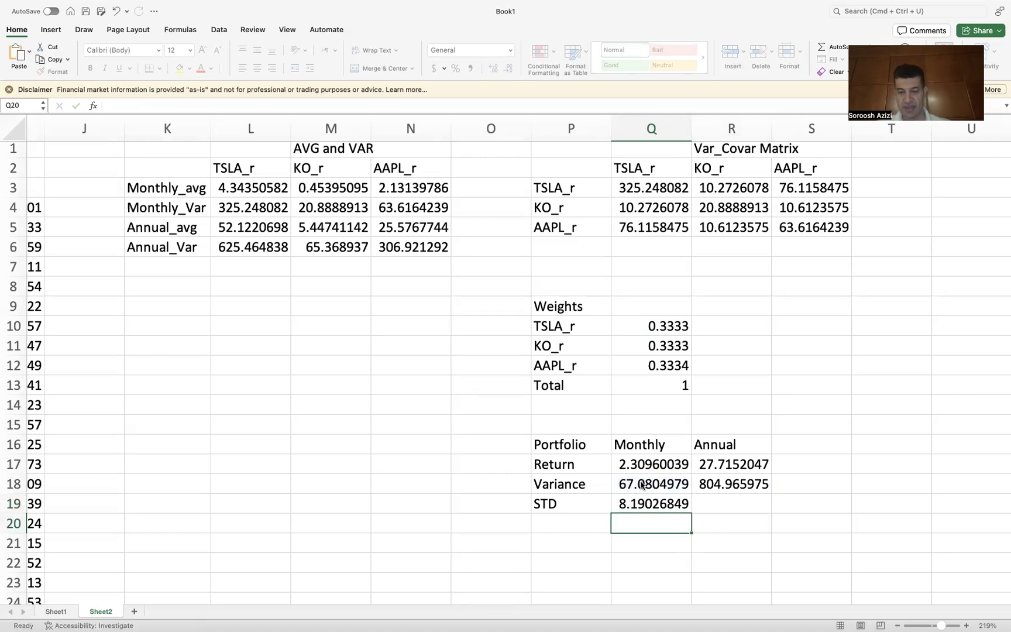
# Step: Fill the standard deviation formula across to R19 so it takes the square root of R18, and check it
pyautogui.click(646, 503)
pyautogui.moveTo(691, 513); pyautogui.dragTo(757, 509)
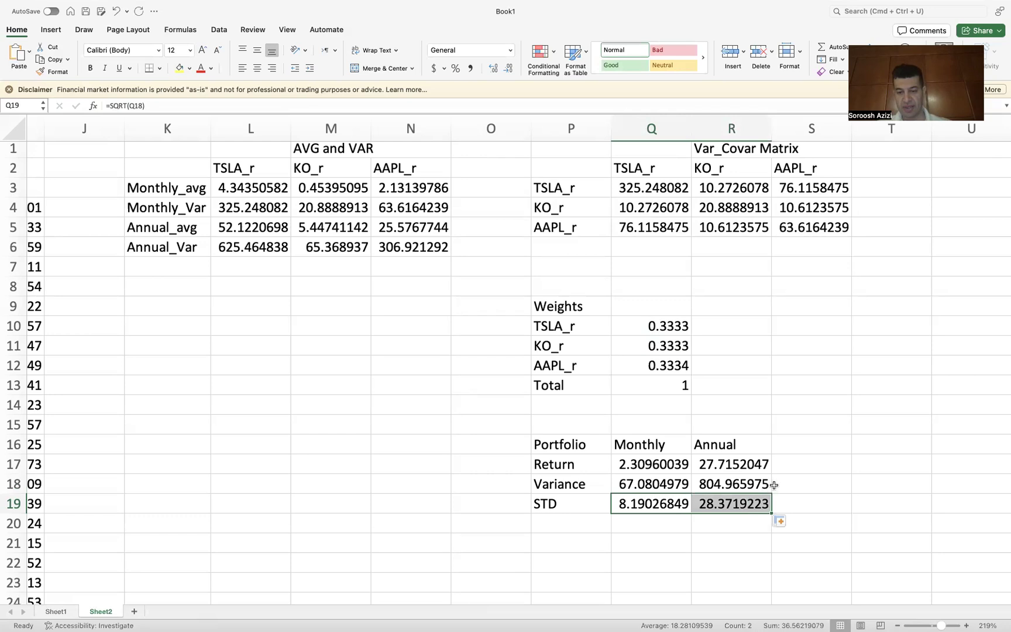
pyautogui.doubleClick(717, 503)
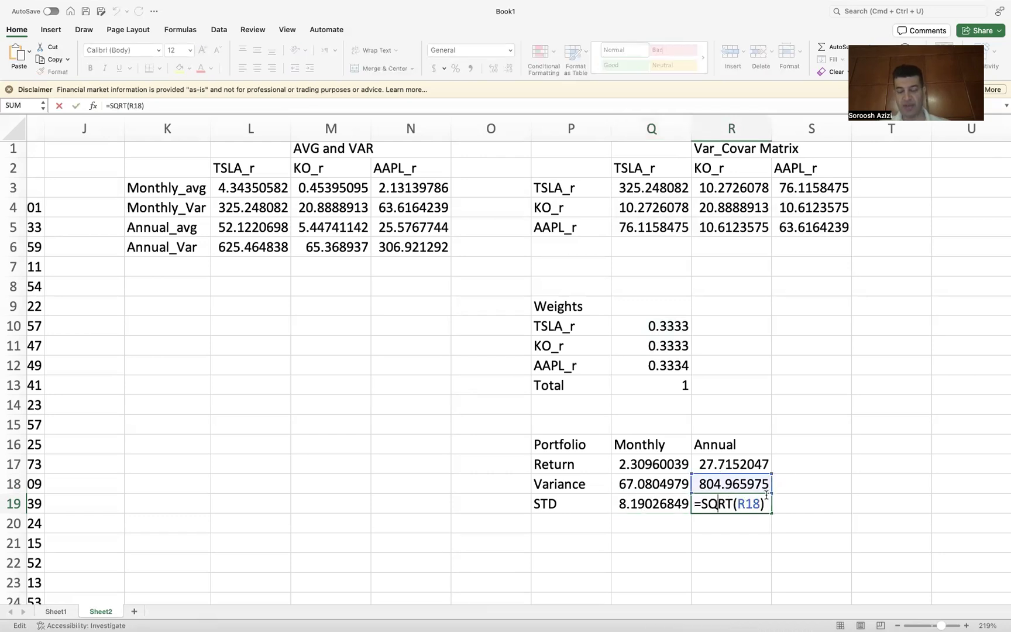
pyautogui.press('Return')
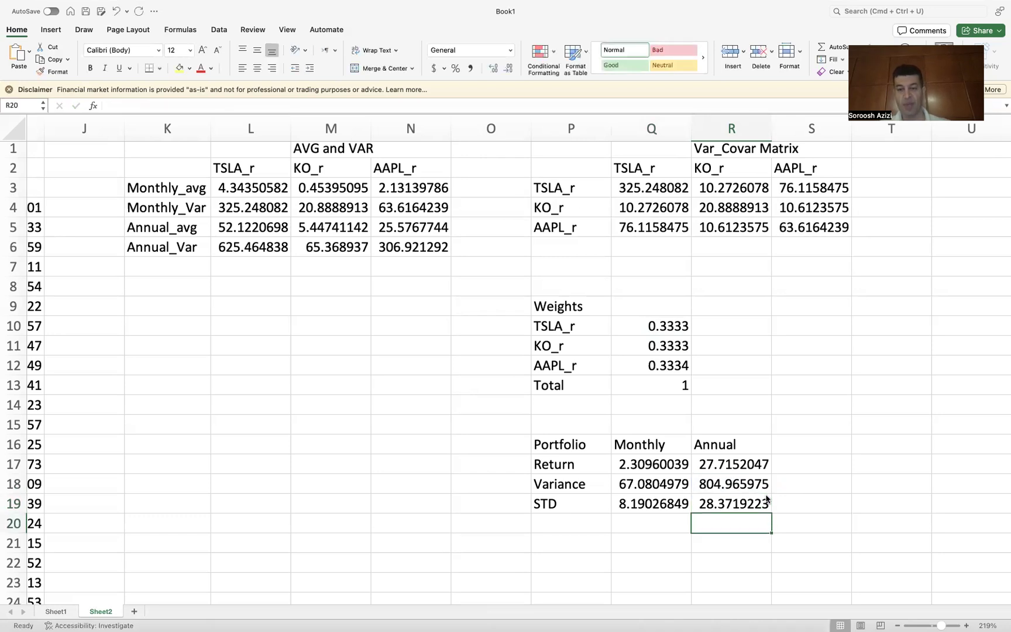
# Step: Rename the P19 label to STD (Risk)
pyautogui.scroll(-1, 767, 498)
pyautogui.scroll(-3, 767, 498)
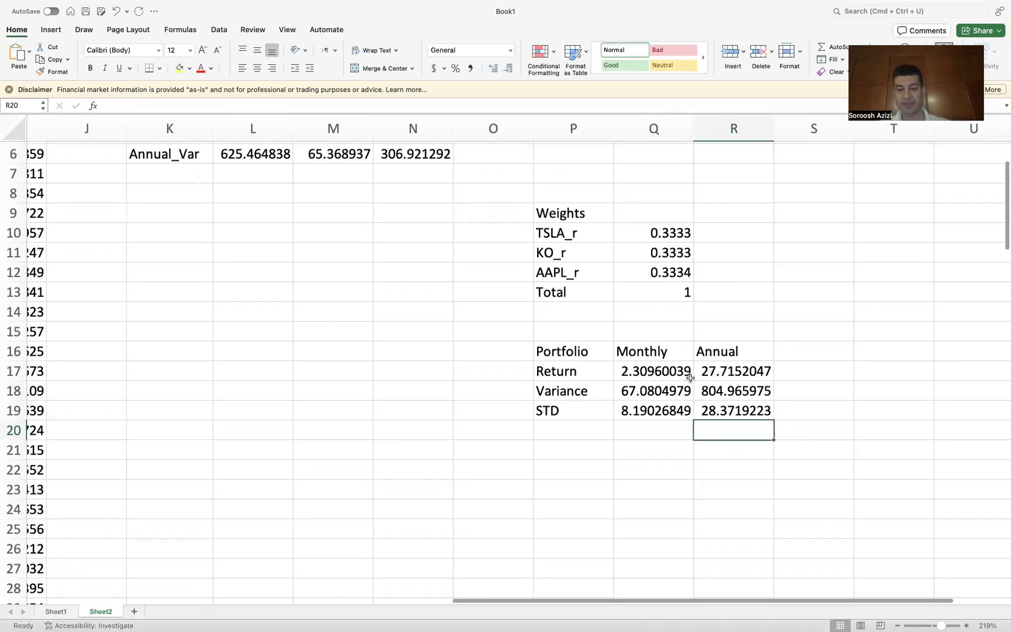
pyautogui.click(567, 410)
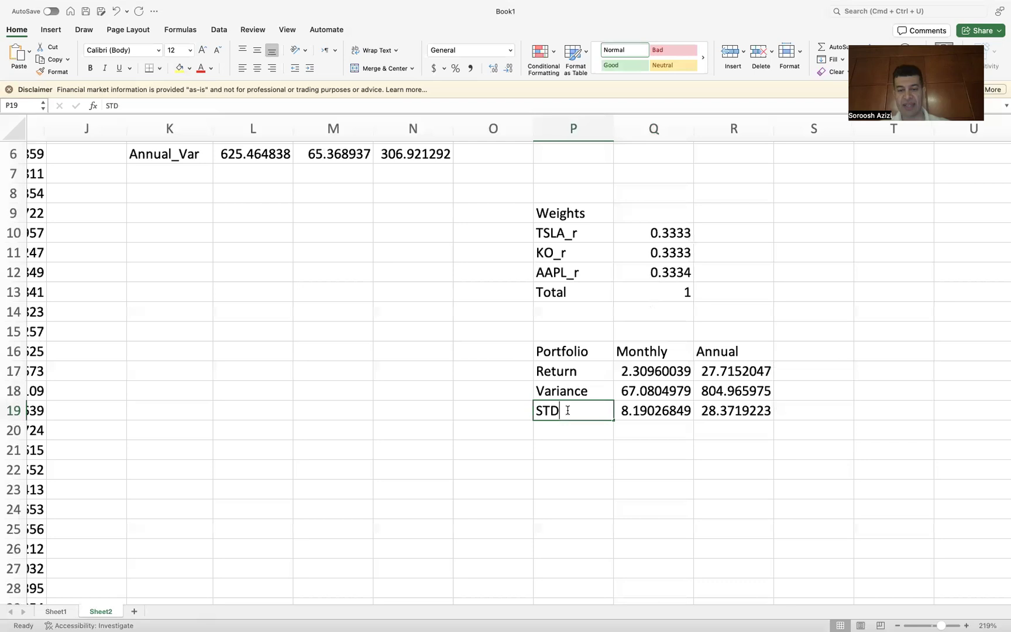
pyautogui.doubleClick(567, 409)
pyautogui.write('(R')
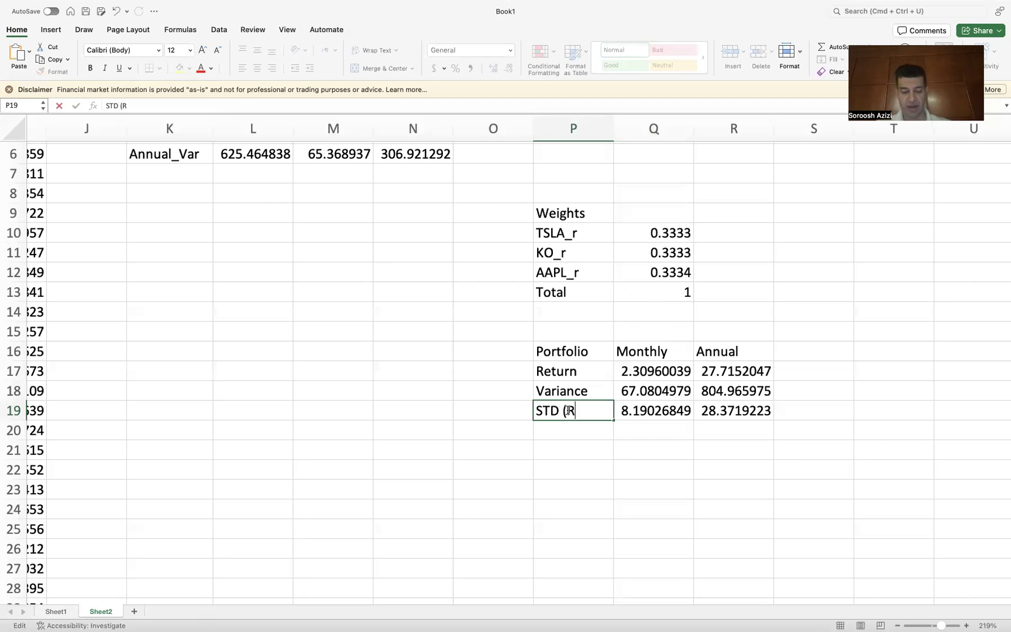
pyautogui.write('ISK')
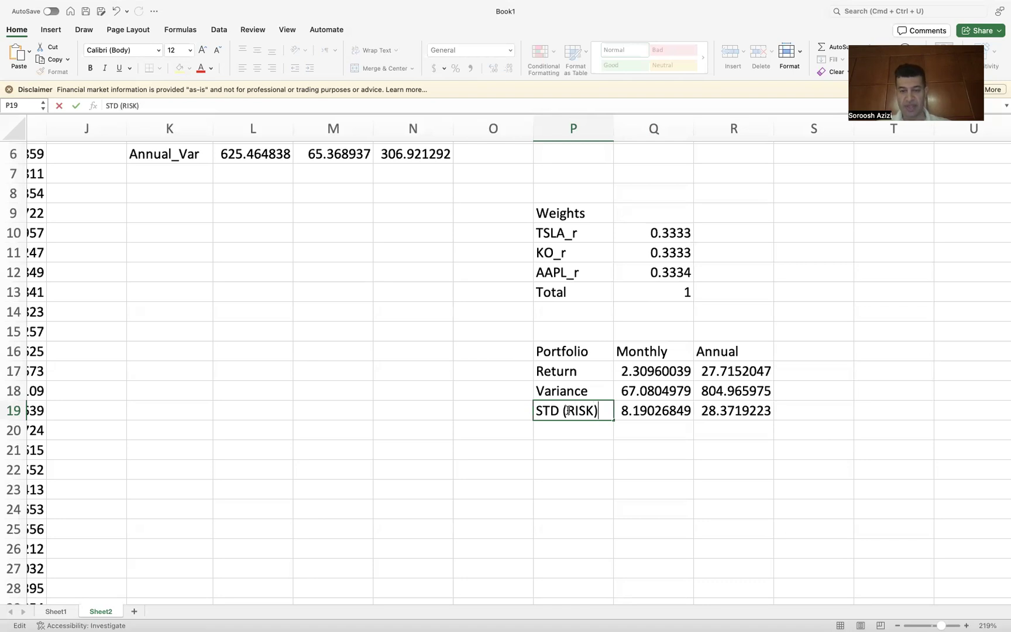
pyautogui.press('BackSpace')
pyautogui.press('BackSpace')
pyautogui.write('i')
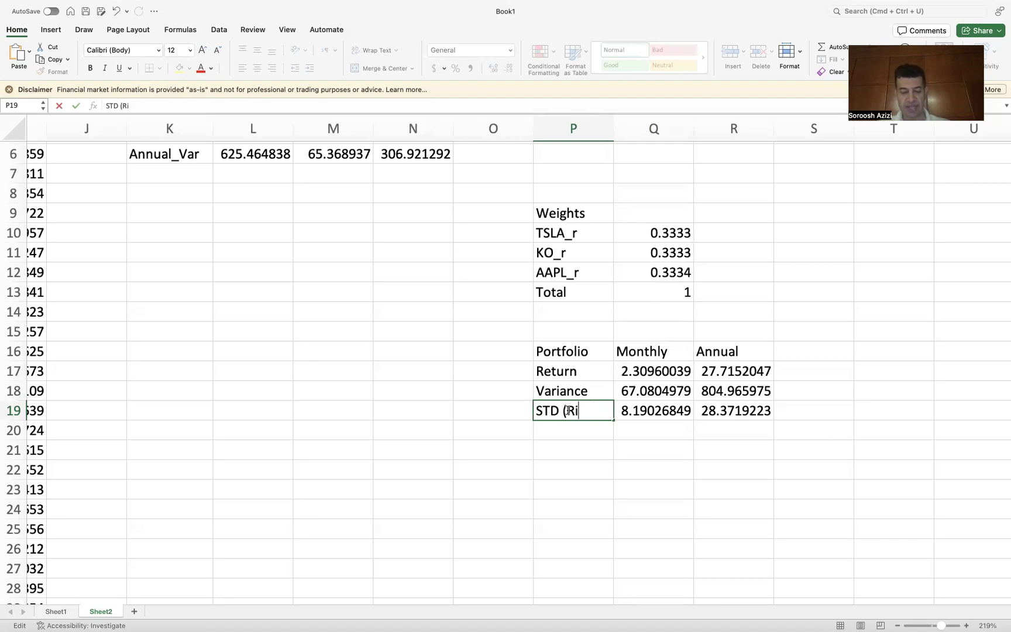
pyautogui.write('sk)')
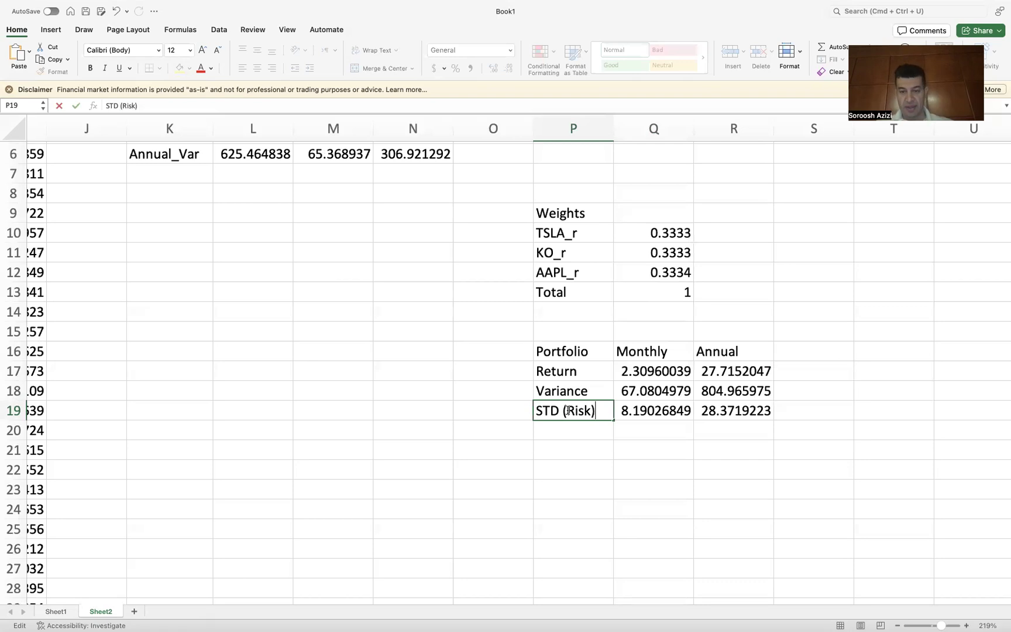
pyautogui.press('Return')
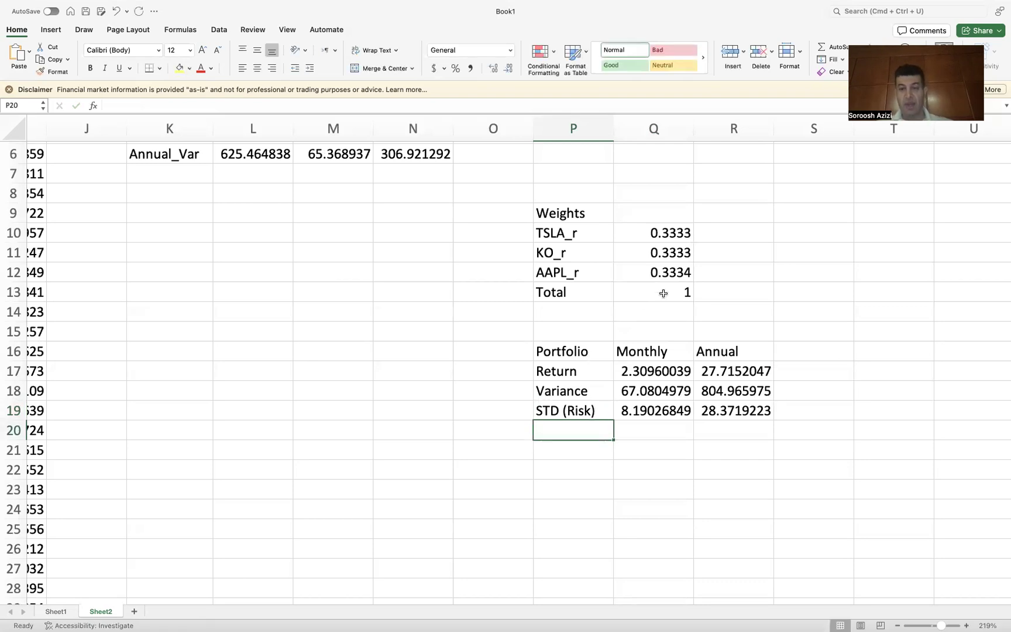
# Step: Enable the Analysis ToolPak and Solver Add-In add-ins for Excel
pyautogui.scroll(5, 663, 293)
pyautogui.hscroll(1, 663, 293)
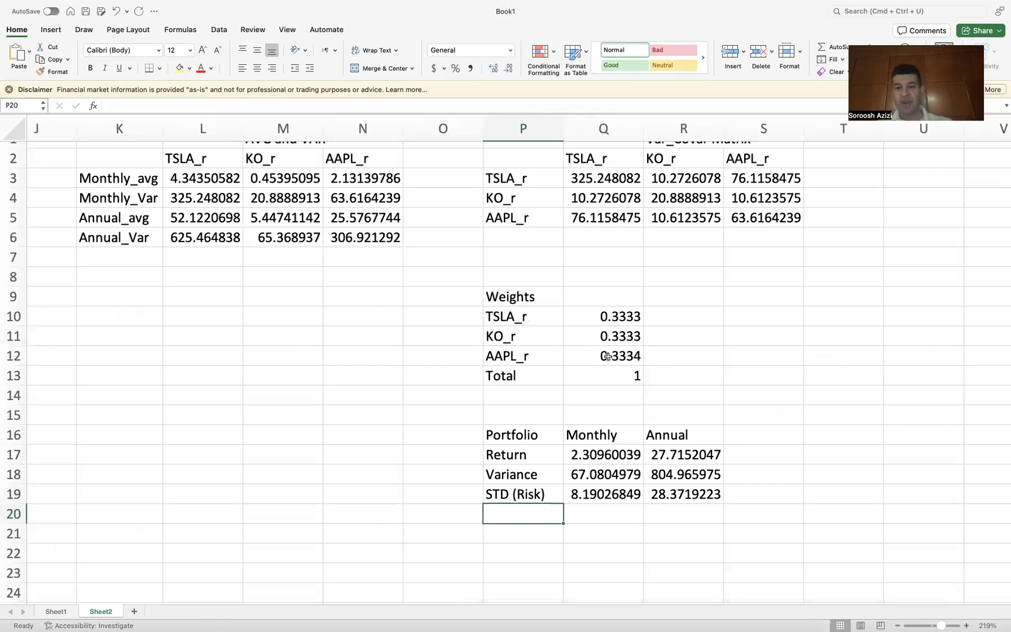
pyautogui.scroll(1, 608, 356)
pyautogui.hscroll(1, 608, 356)
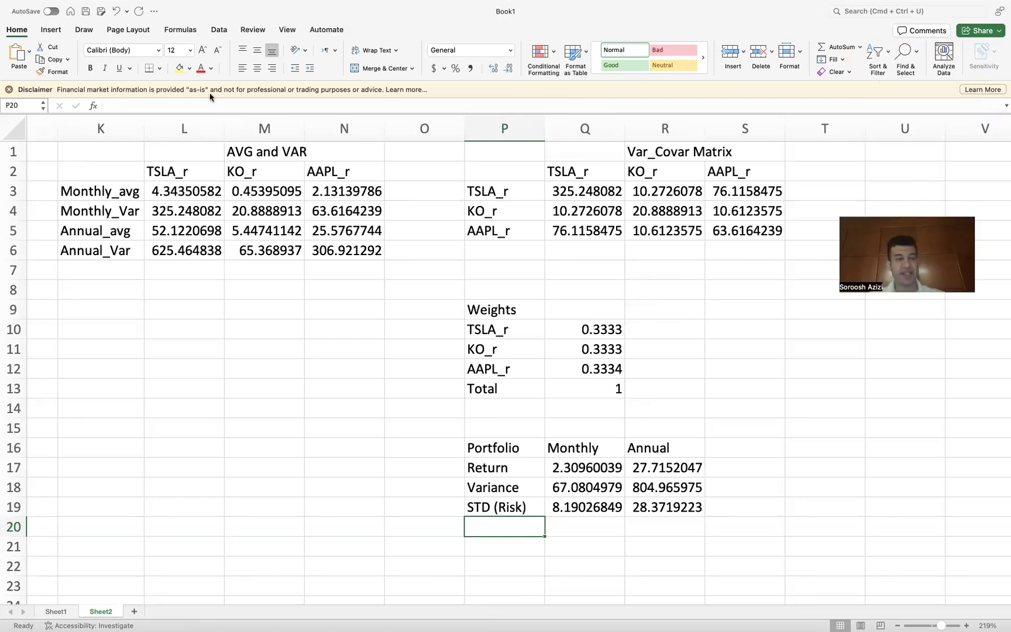
pyautogui.click(220, 31)
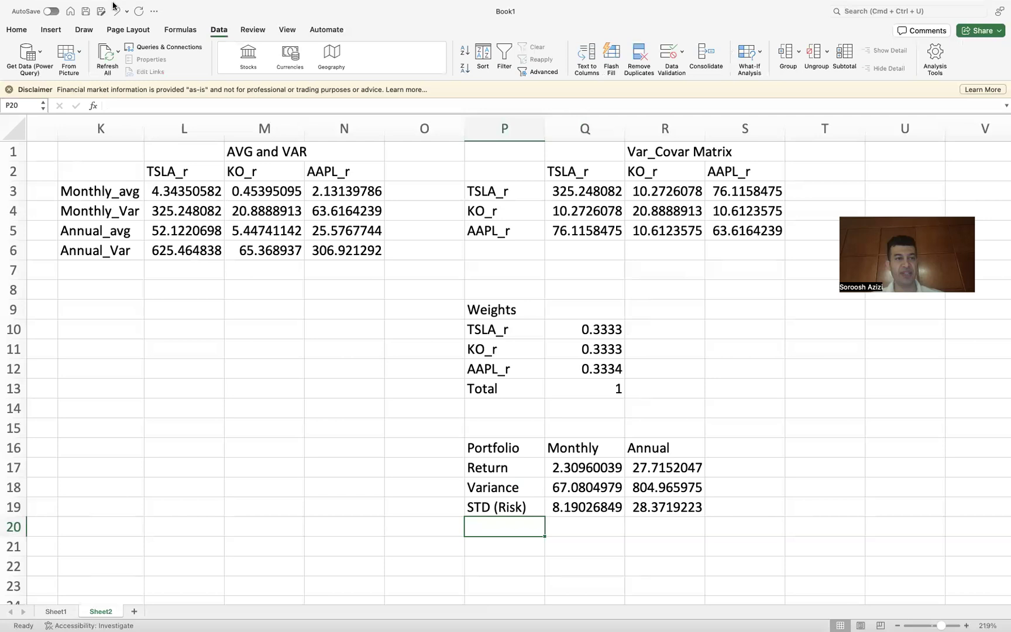
pyautogui.moveTo(116, 6)
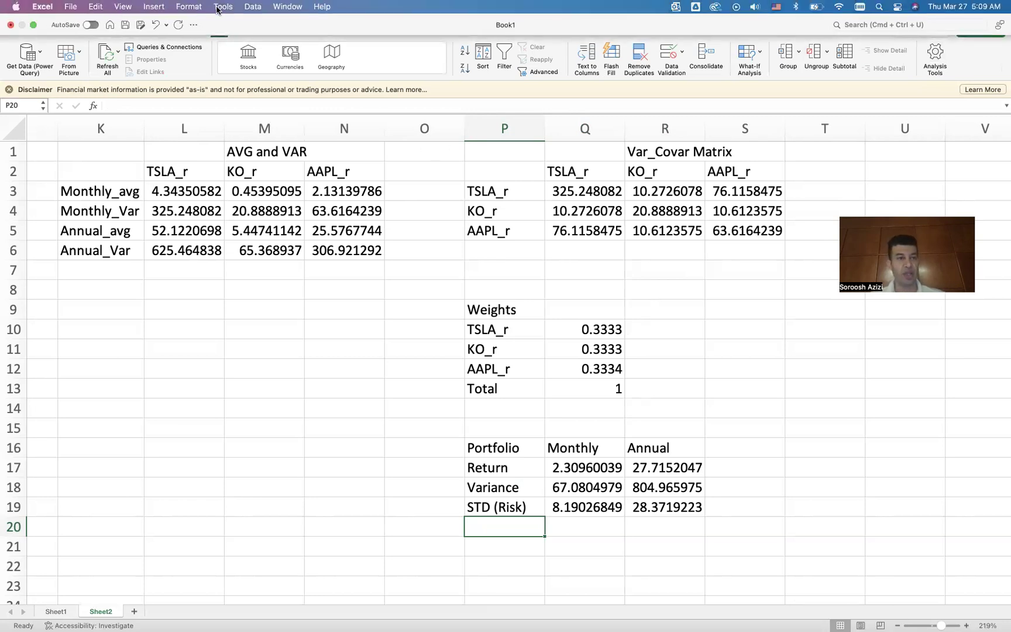
pyautogui.click(221, 7)
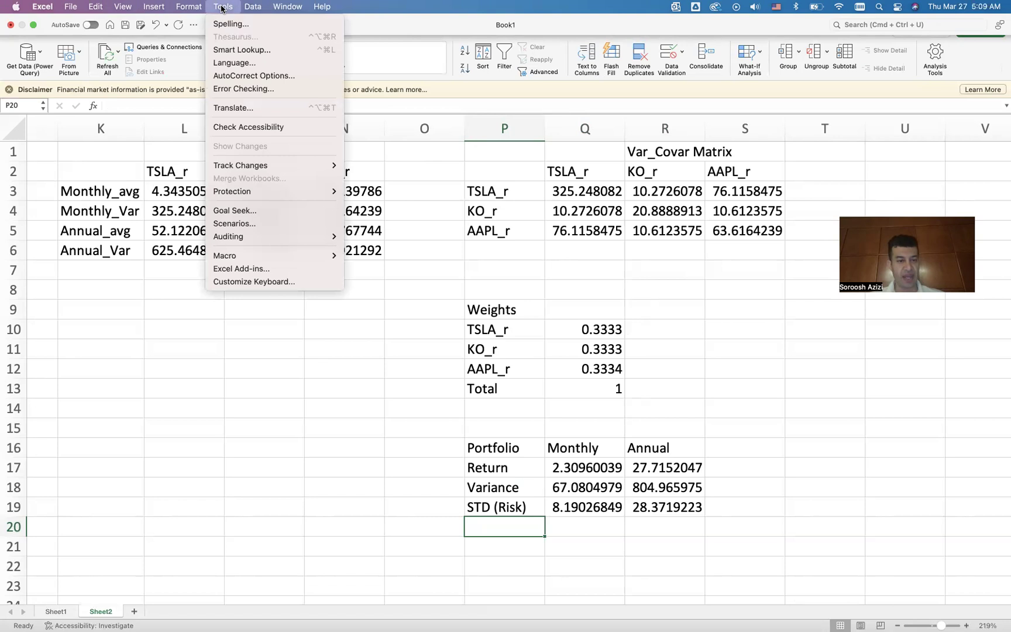
pyautogui.click(235, 269)
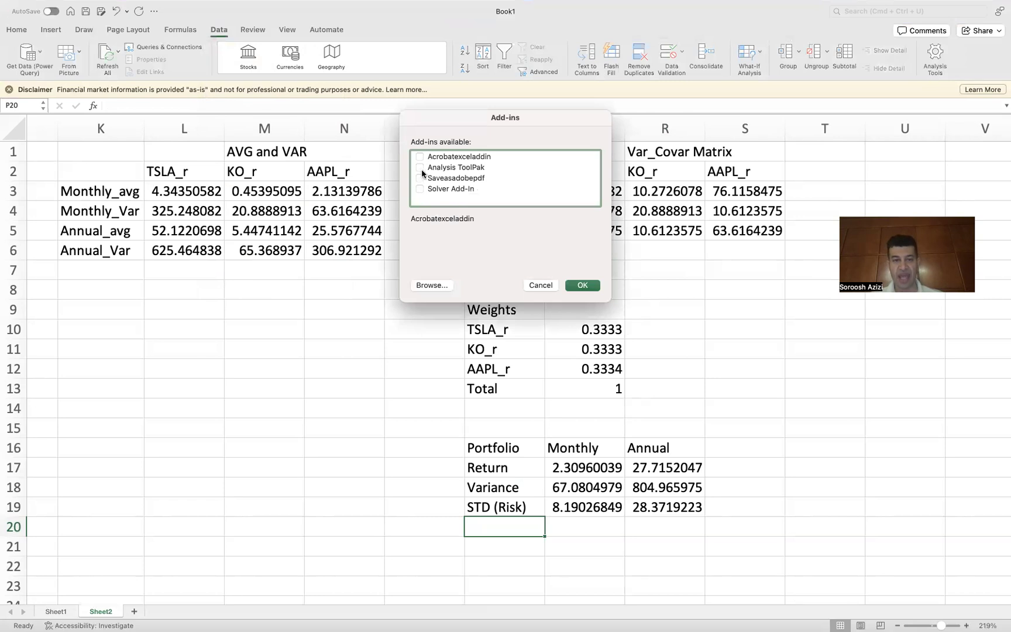
pyautogui.click(420, 168)
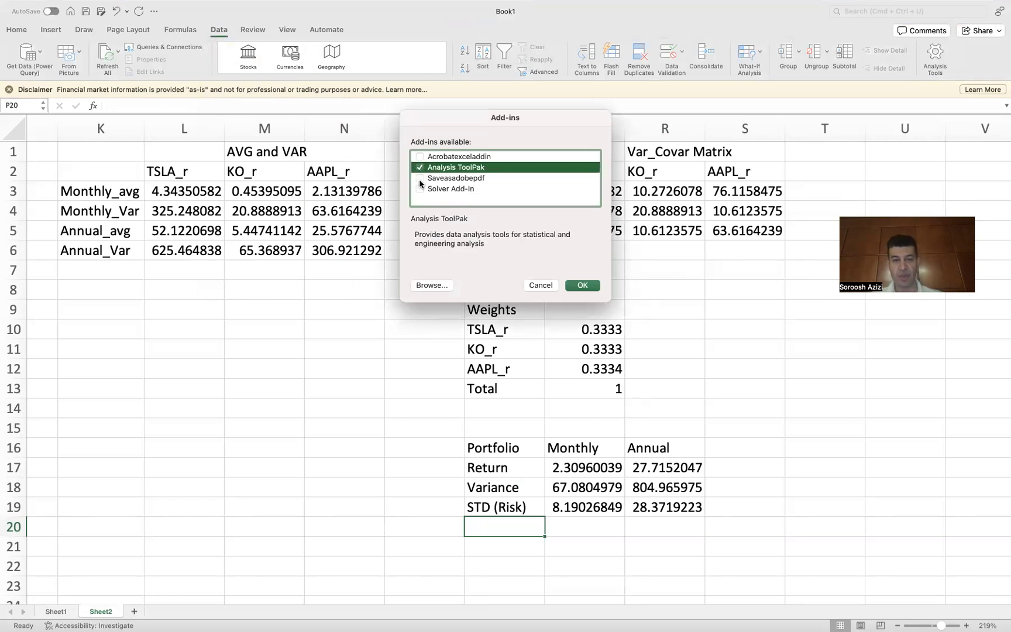
pyautogui.click(419, 189)
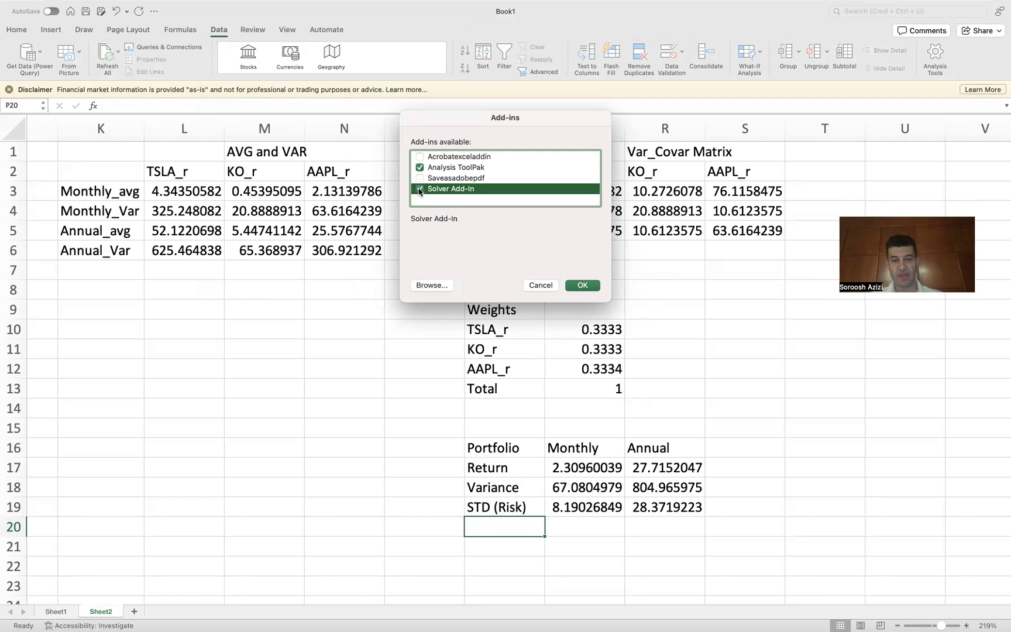
pyautogui.click(585, 286)
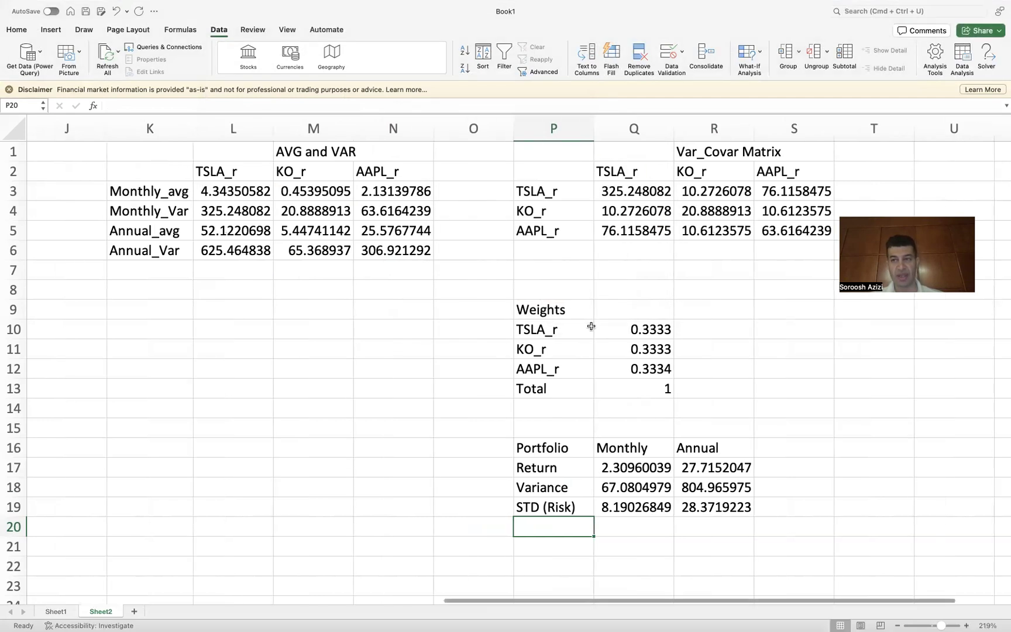
# Step: Open Solver and set it to maximize the annual return in R17 by changing the weight cells Q10:Q12
pyautogui.click(987, 61)
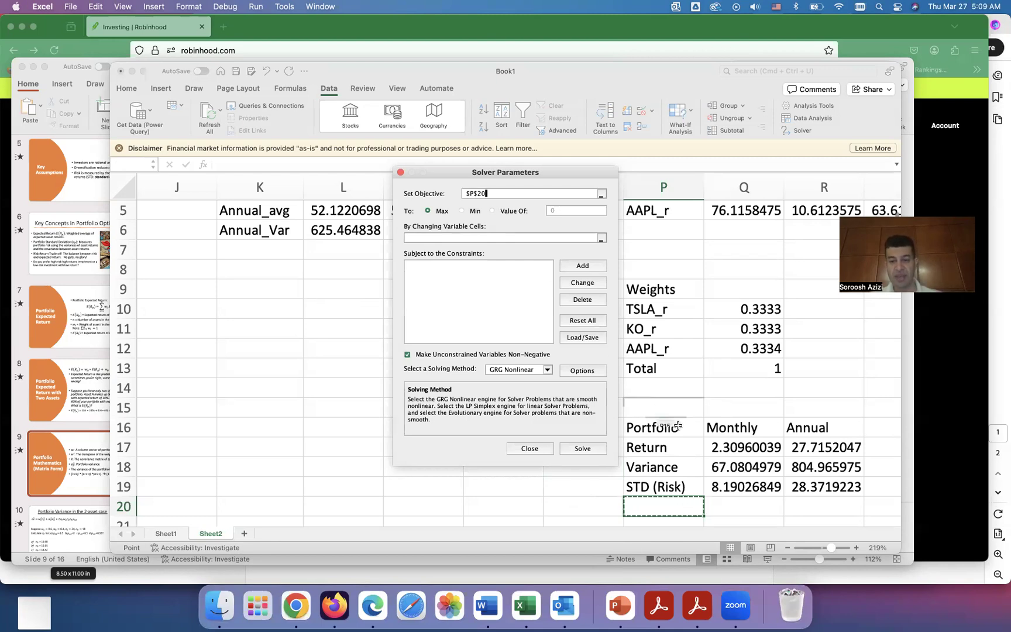
pyautogui.click(822, 447)
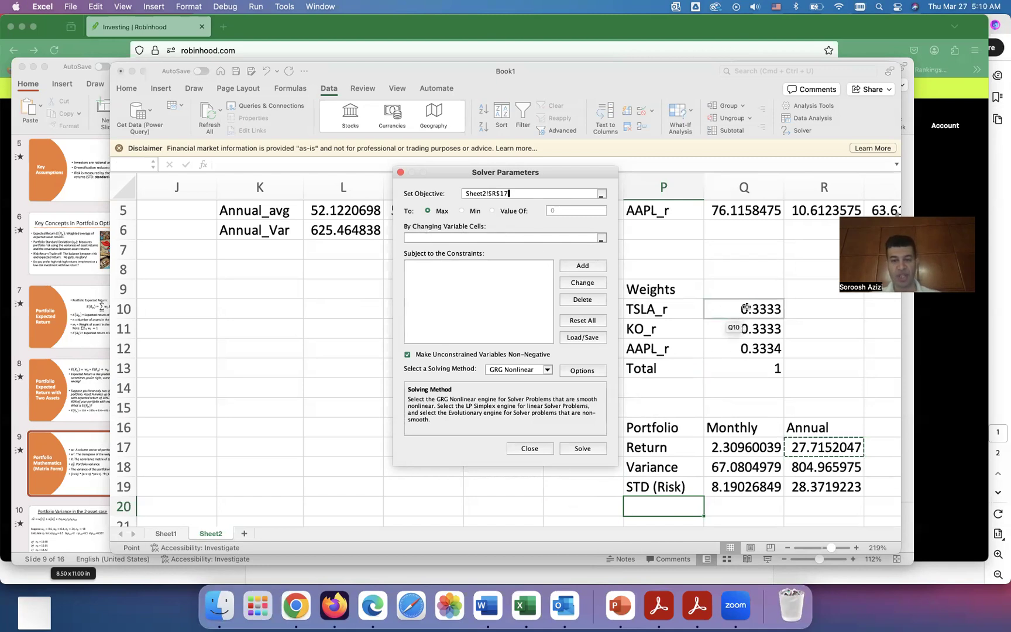
pyautogui.click(589, 238)
pyautogui.moveTo(761, 306); pyautogui.dragTo(761, 345)
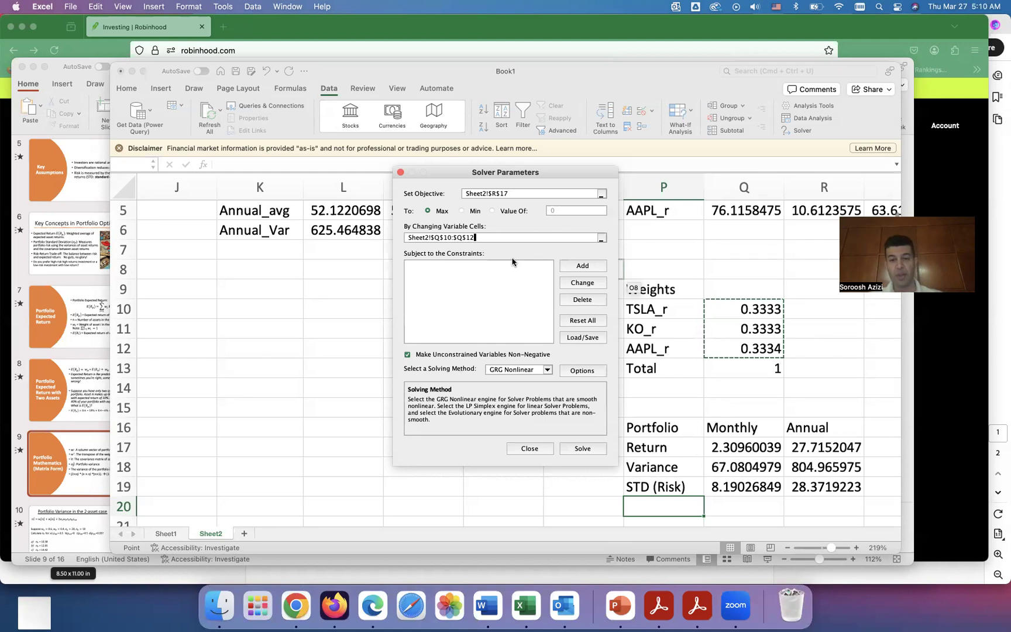
# Step: Add a Solver constraint requiring the weight total in Q13 to equal 1
pyautogui.click(581, 267)
pyautogui.click(581, 268)
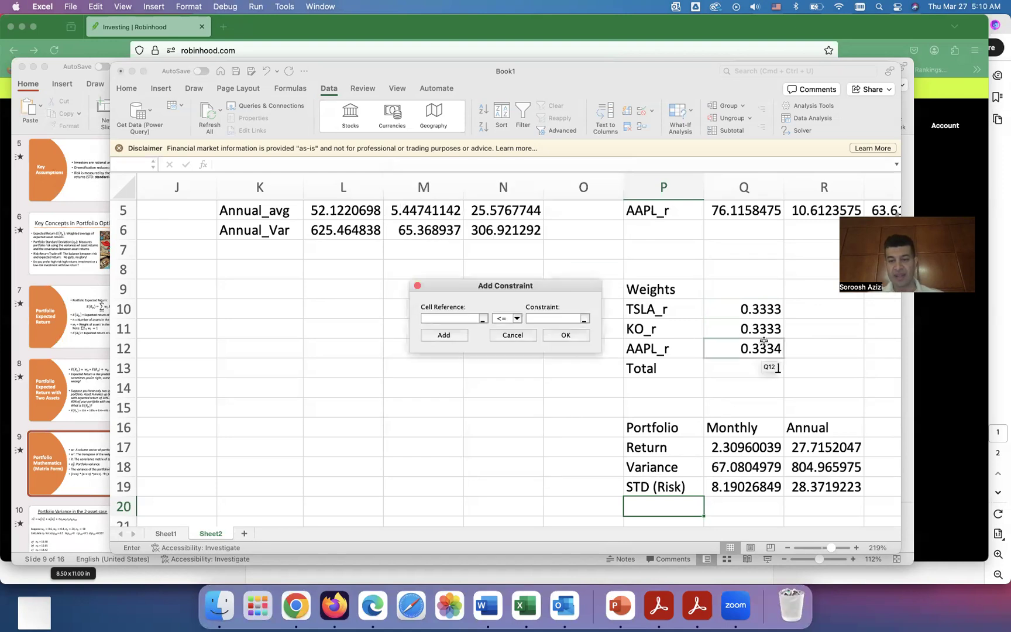
pyautogui.click(735, 369)
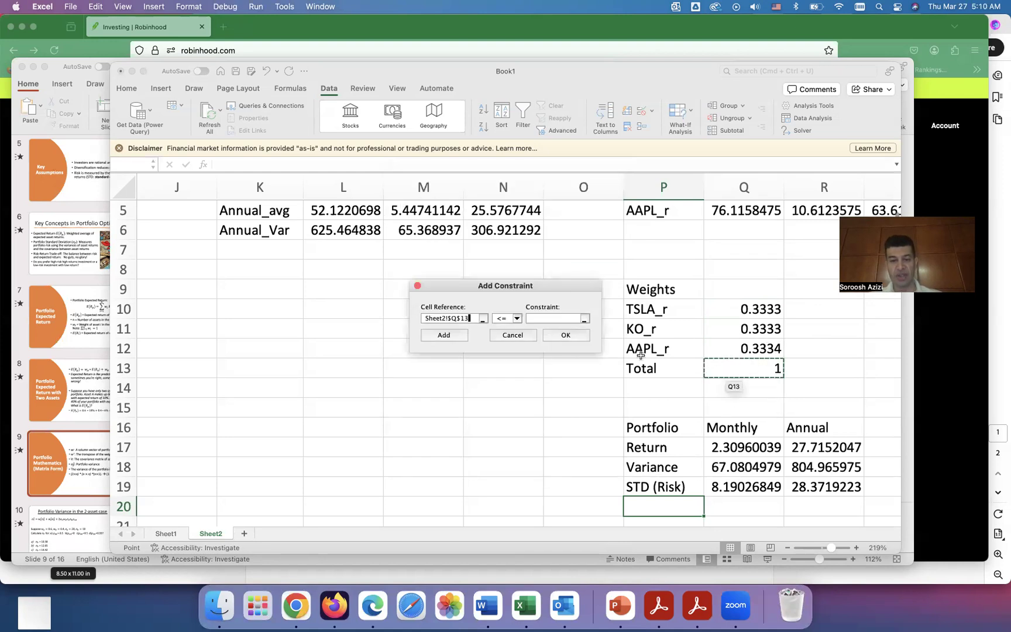
pyautogui.click(517, 318)
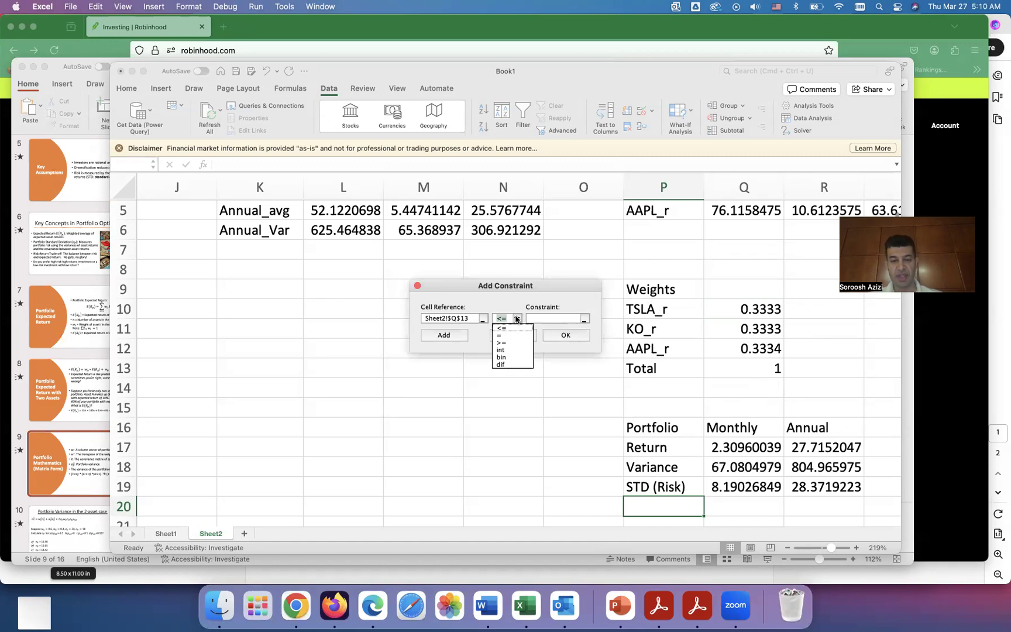
pyautogui.click(499, 335)
pyautogui.click(538, 317)
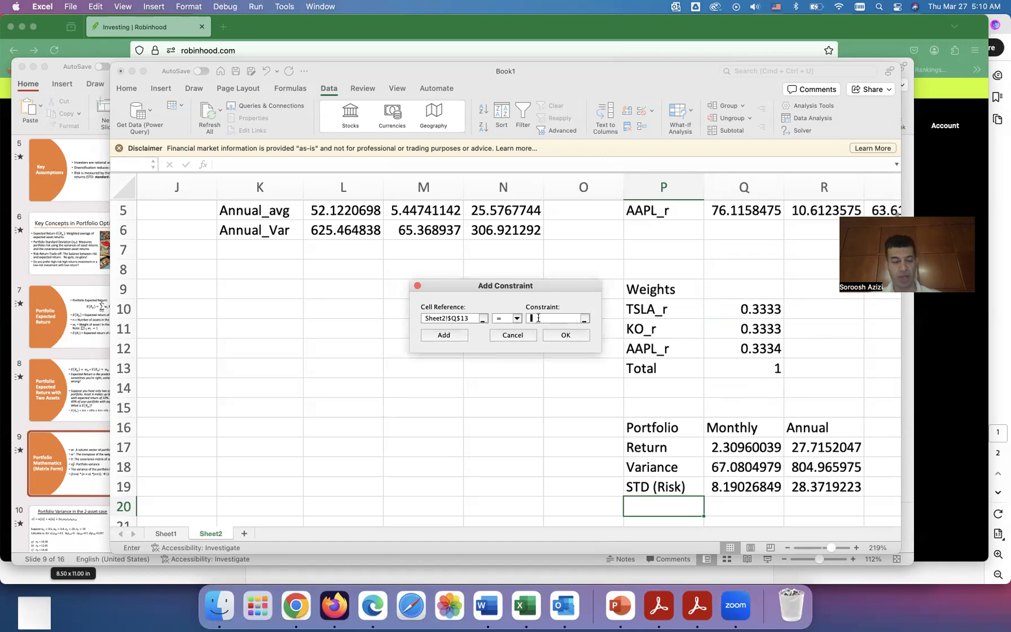
pyautogui.write('1')
pyautogui.click(565, 334)
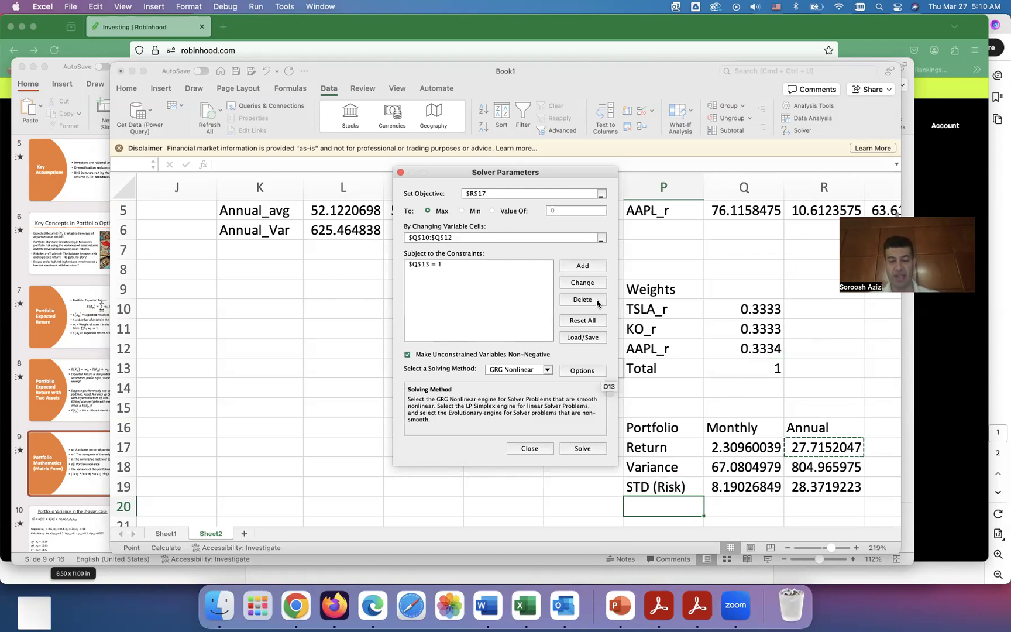
# Step: Add a constraint limiting the annual STD in R19 to at most 25, then close Solver
pyautogui.click(582, 266)
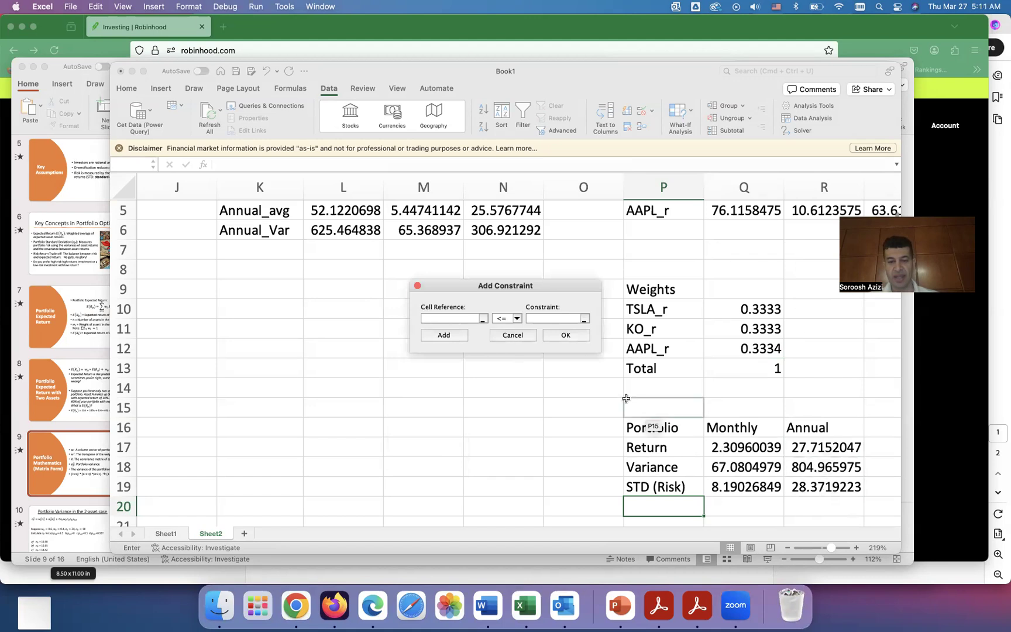
pyautogui.click(829, 489)
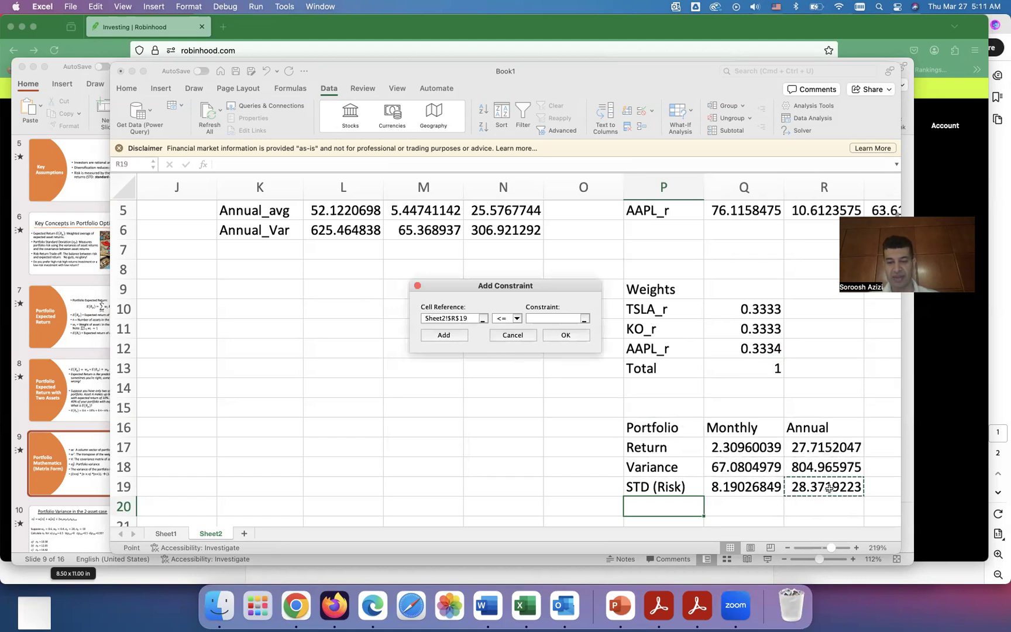
pyautogui.click(552, 319)
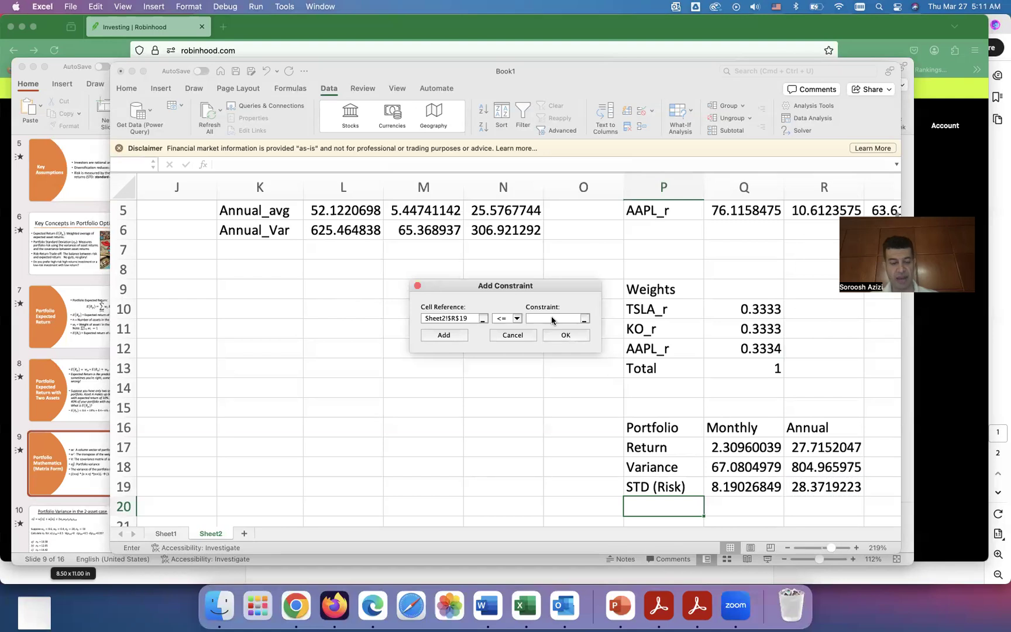
pyautogui.write('25')
pyautogui.click(555, 338)
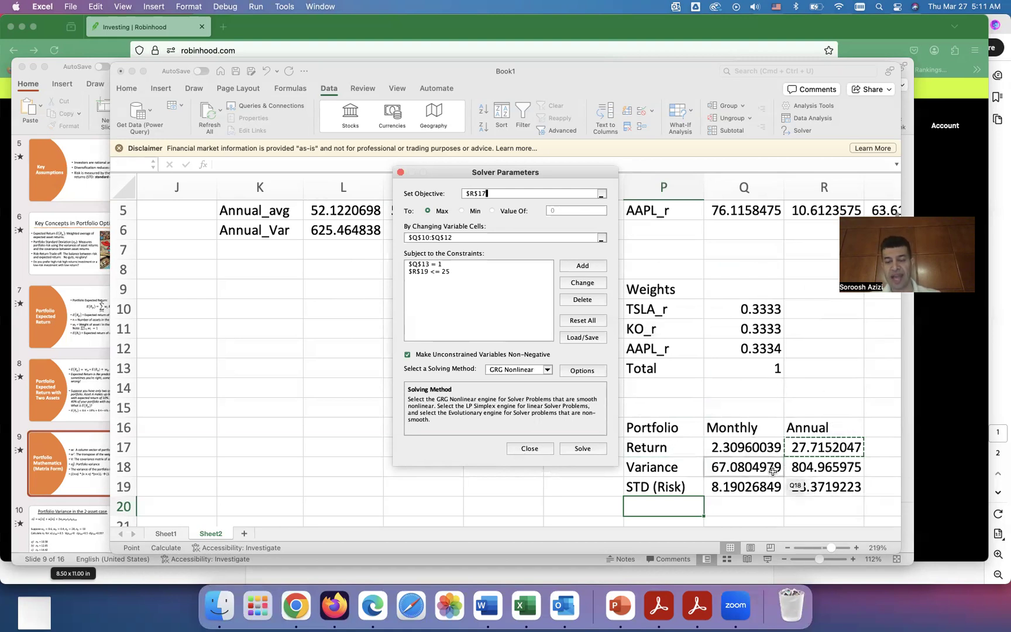
pyautogui.click(528, 449)
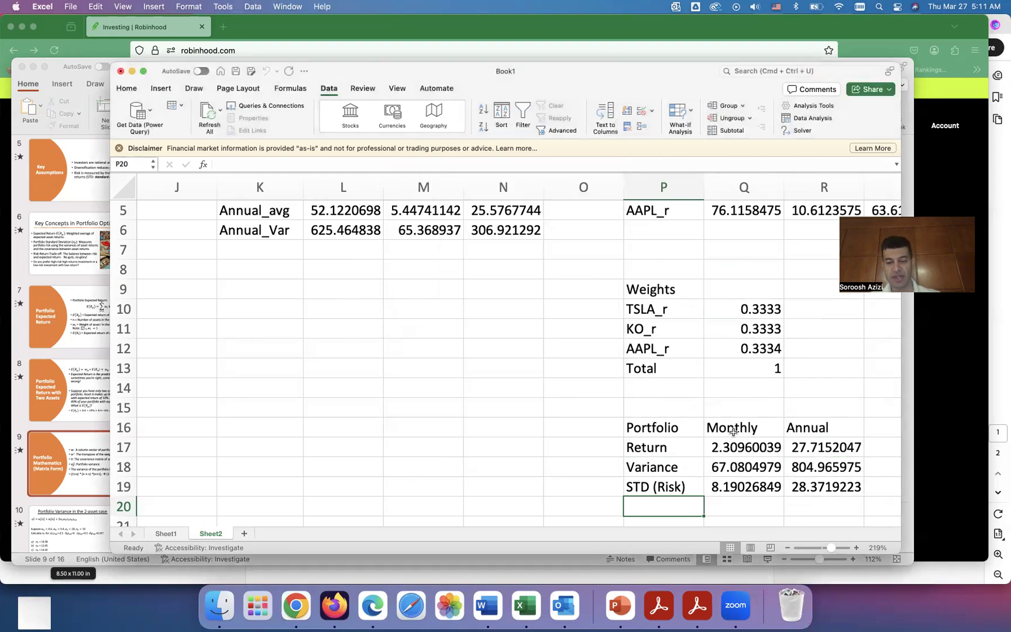
# Step: Copy the weights and portfolio table P9:R19 and paste it as values starting at L22
pyautogui.moveTo(633, 291); pyautogui.dragTo(822, 489)
pyautogui.press('super+c')
pyautogui.scroll(-5, 595, 394)
pyautogui.hscroll(2, 595, 395)
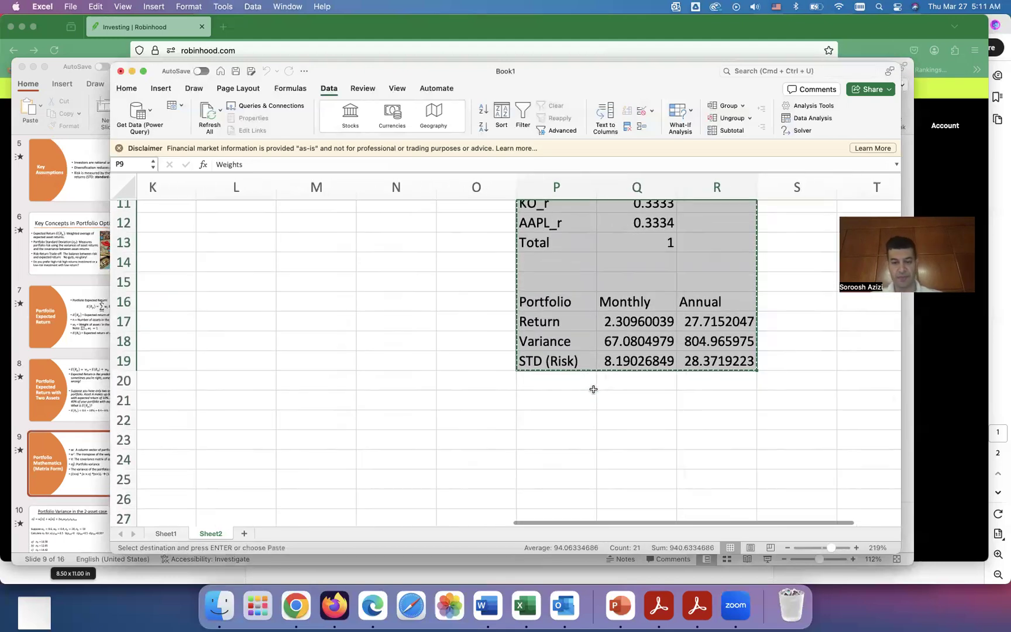
pyautogui.scroll(1, 595, 395)
pyautogui.hscroll(-1, 594, 395)
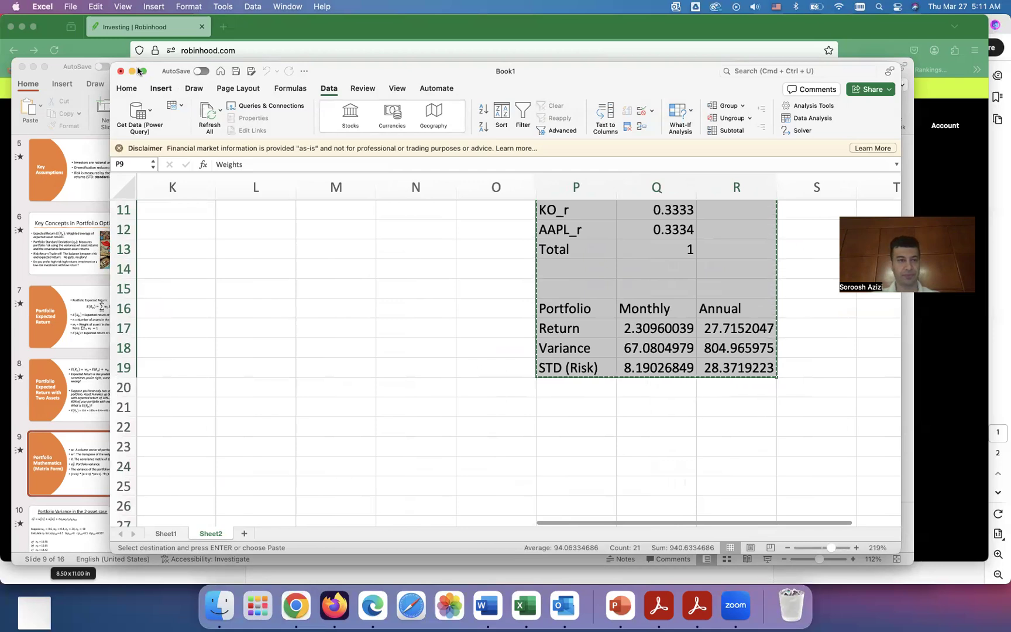
pyautogui.click(144, 71)
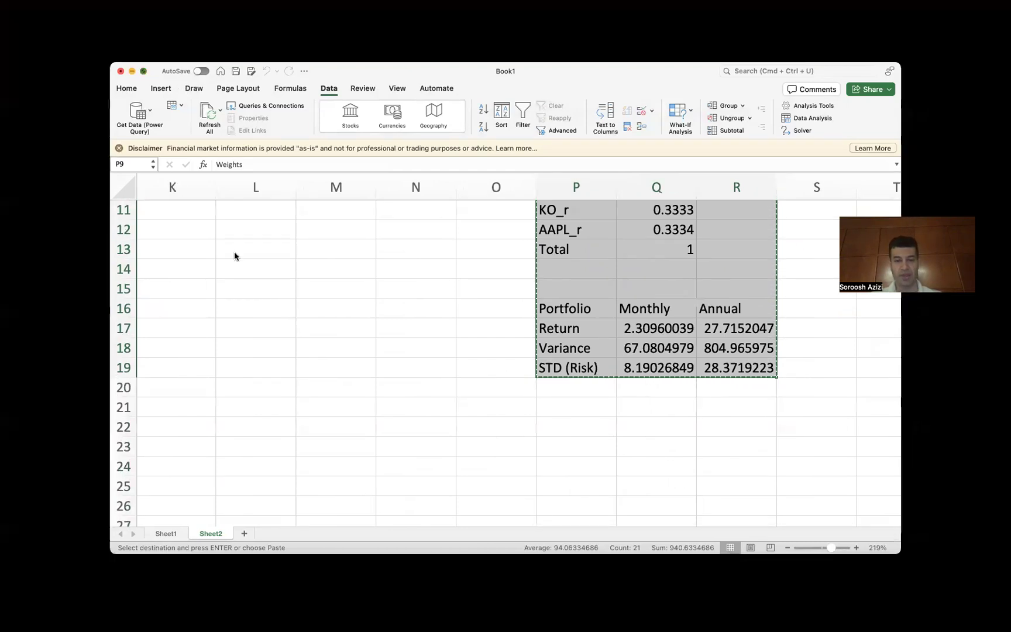
pyautogui.scroll(-2, 258, 304)
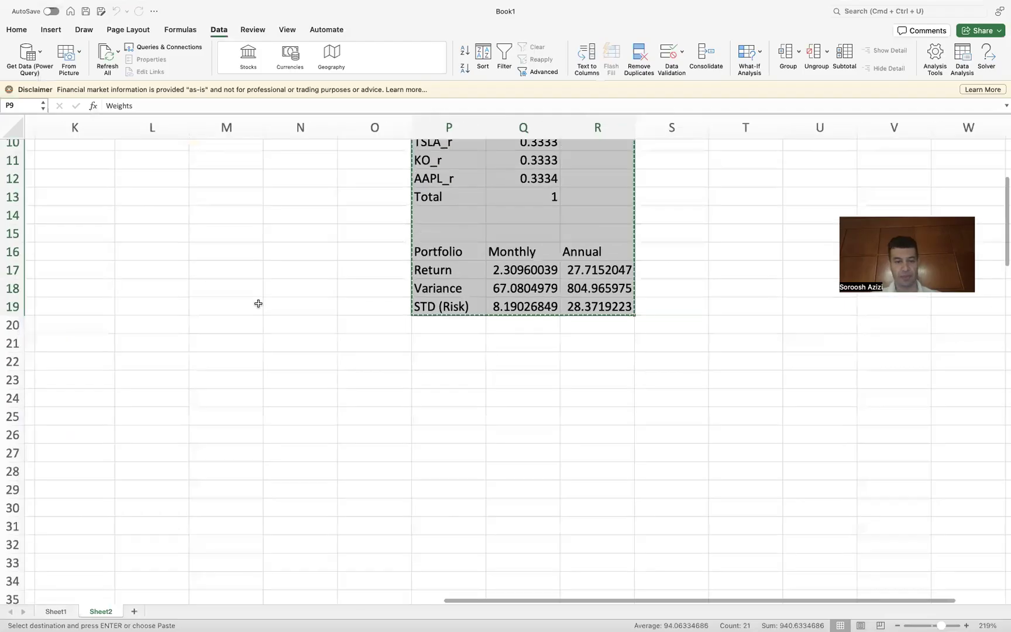
pyautogui.hscroll(-1, 259, 307)
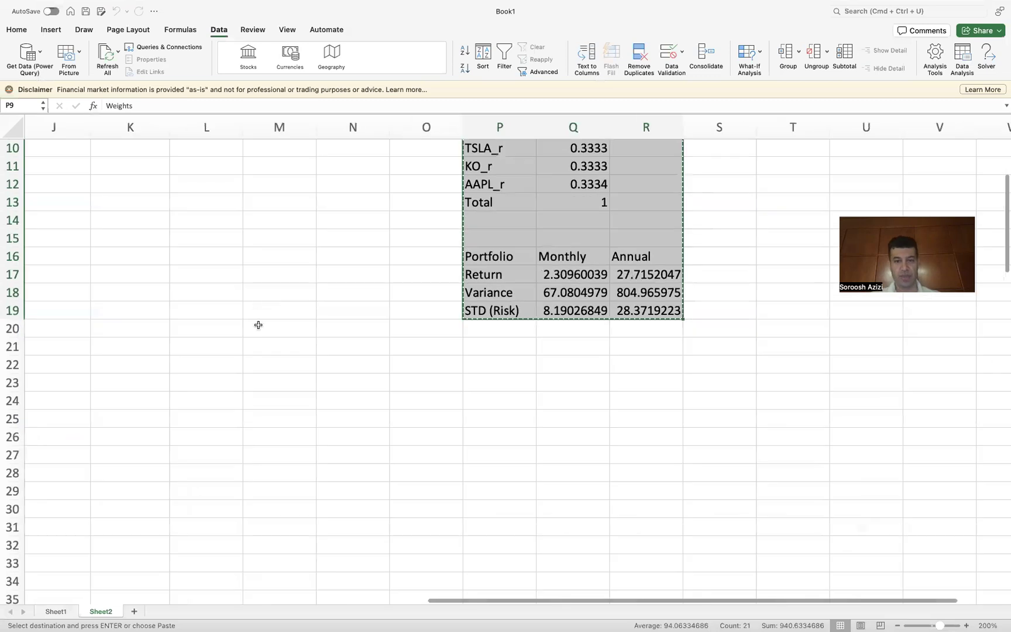
pyautogui.scroll(-5, 258, 325)
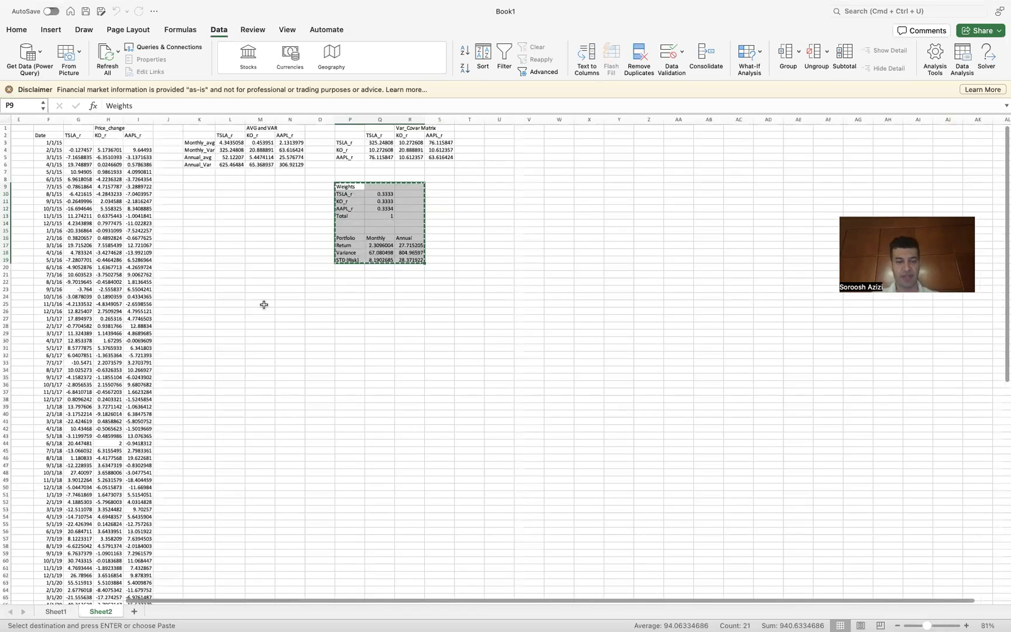
pyautogui.scroll(5, 264, 305)
pyautogui.scroll(5, 263, 304)
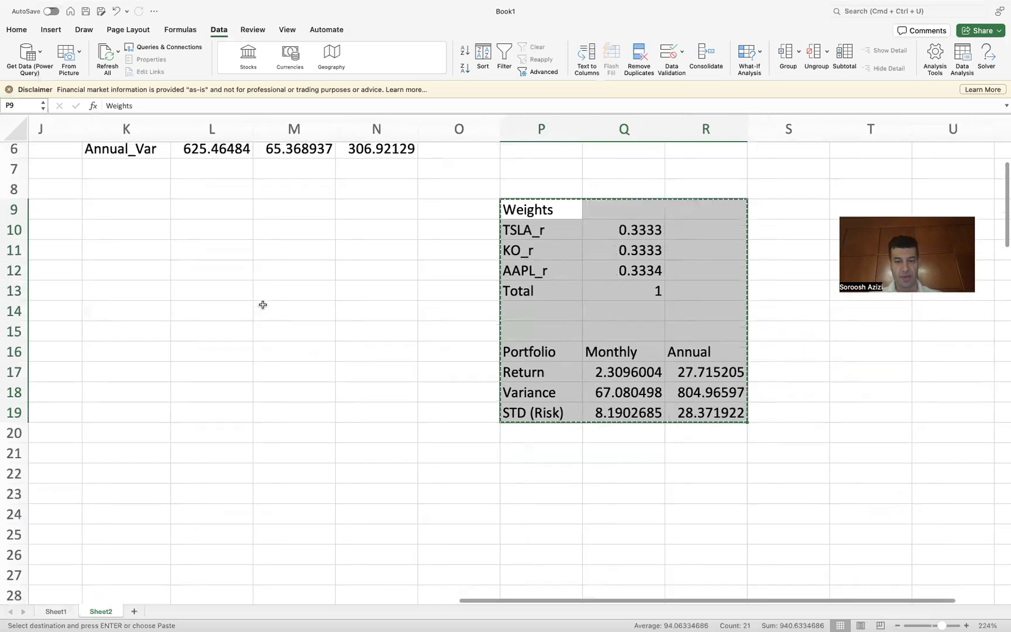
pyautogui.scroll(-2, 262, 304)
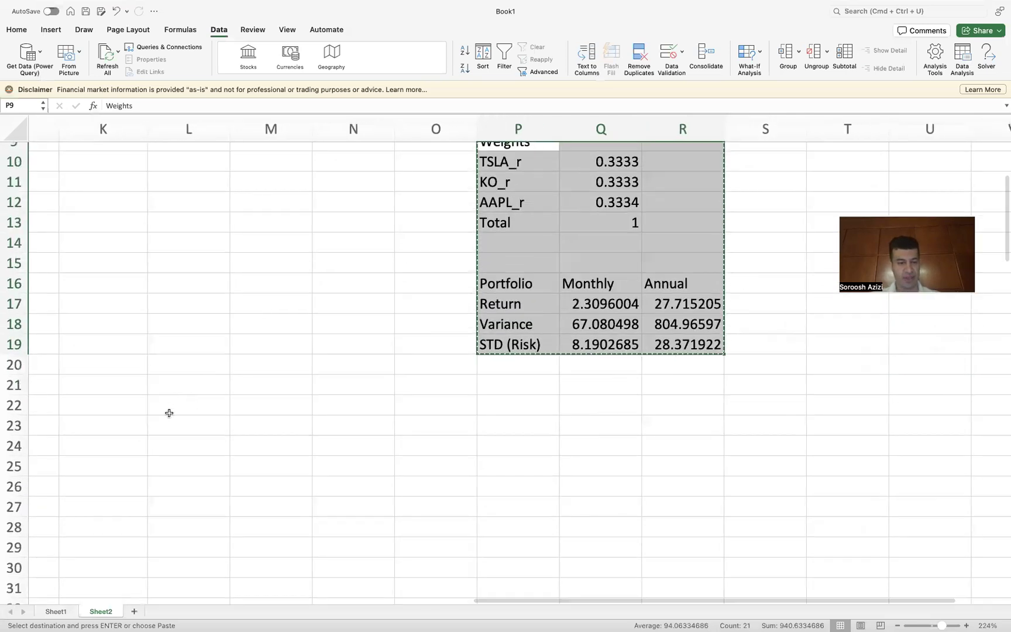
pyautogui.click(124, 411)
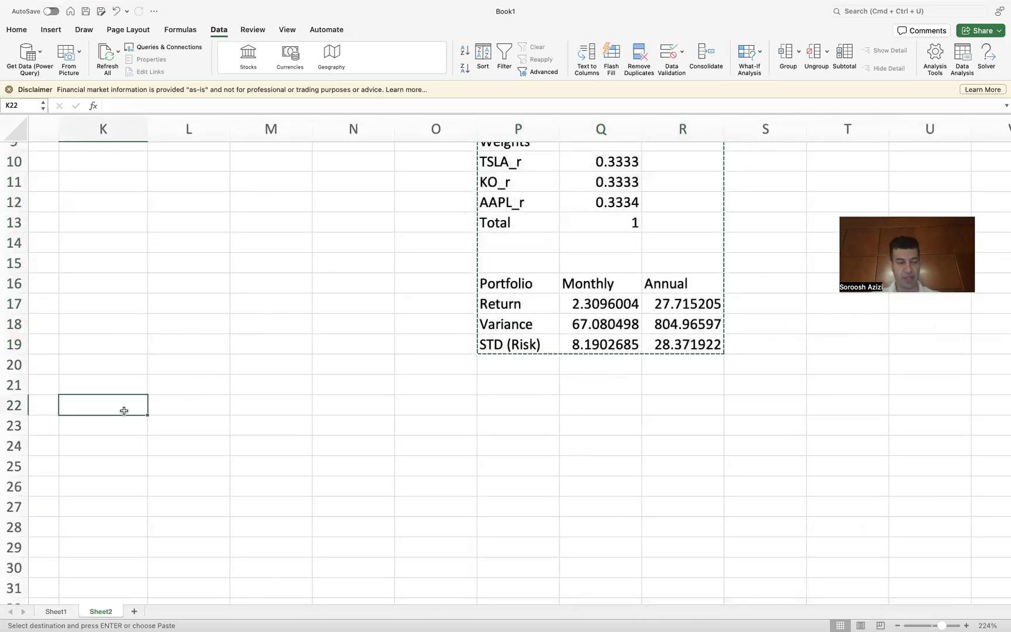
pyautogui.hscroll(-3, 124, 411)
pyautogui.hscroll(1, 124, 411)
pyautogui.scroll(-1, 124, 411)
pyautogui.click(285, 406)
pyautogui.rightClick(285, 406)
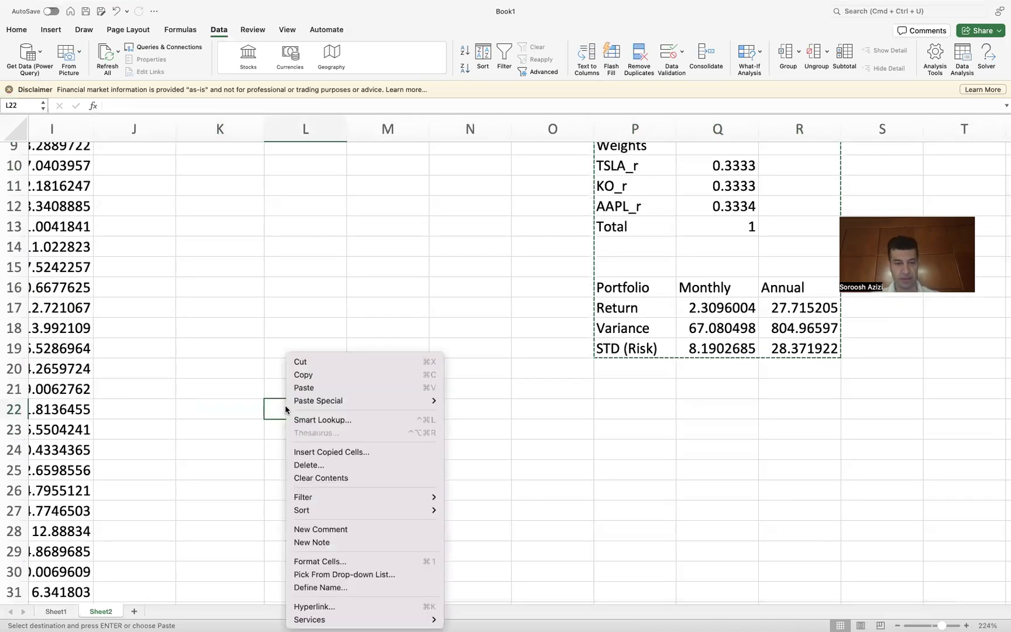
pyautogui.moveTo(322, 408)
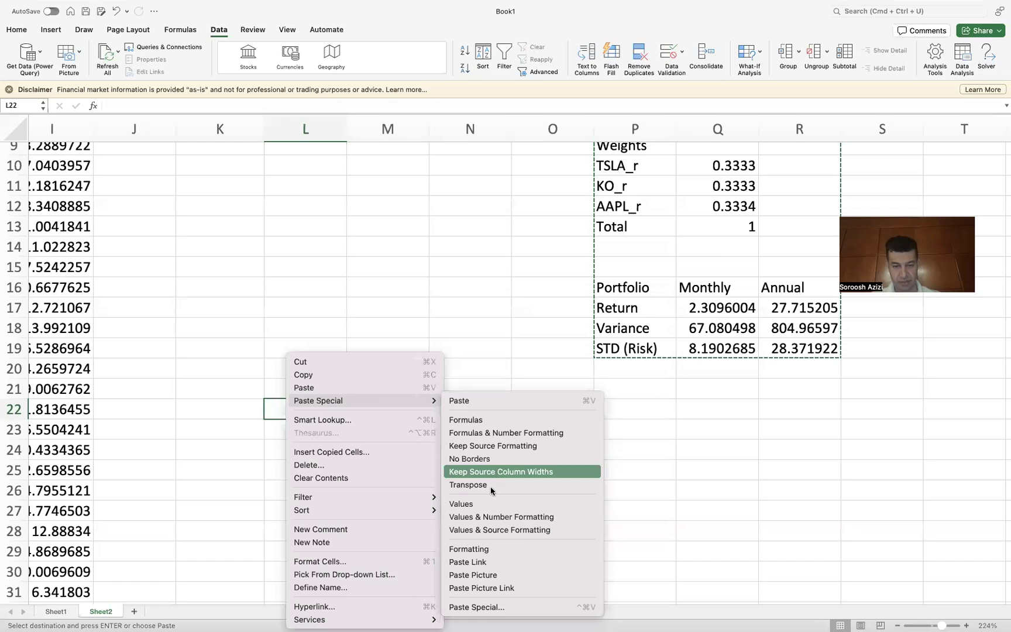
pyautogui.click(483, 503)
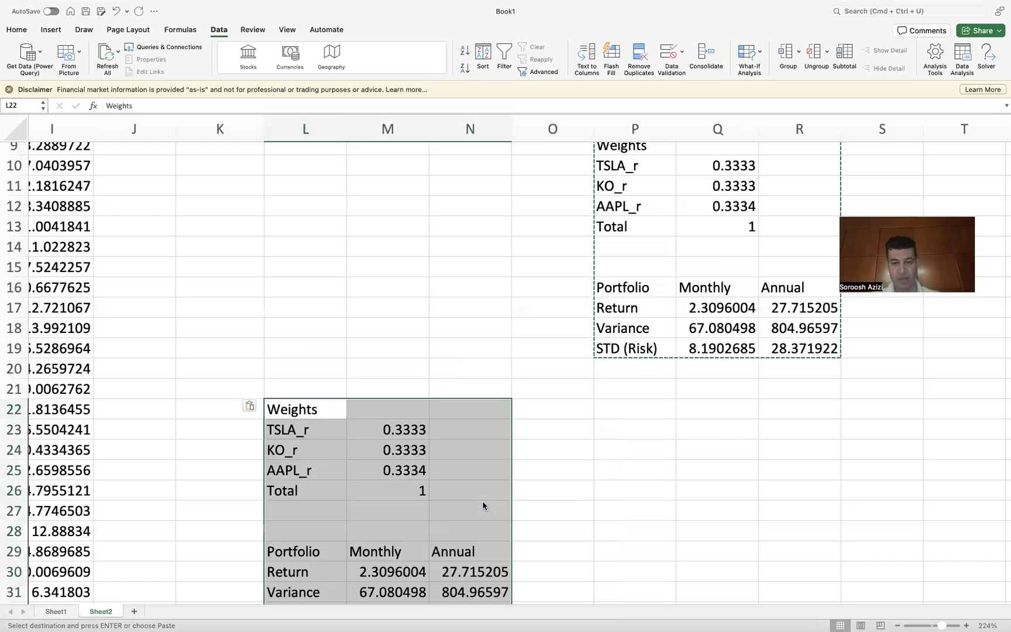
# Step: Run Solver with the Q13 = 1 and R19 <= 25 constraints and keep the solution
pyautogui.scroll(-3, 546, 444)
pyautogui.hscroll(1, 546, 444)
pyautogui.scroll(-1, 548, 446)
pyautogui.hscroll(1, 548, 446)
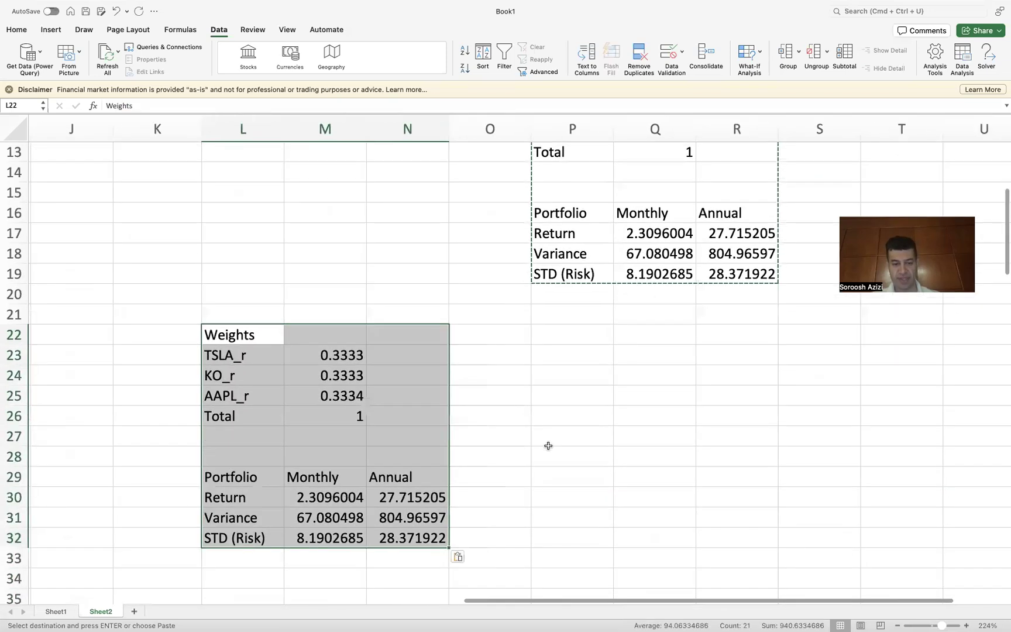
pyautogui.scroll(2, 598, 380)
pyautogui.hscroll(1, 597, 381)
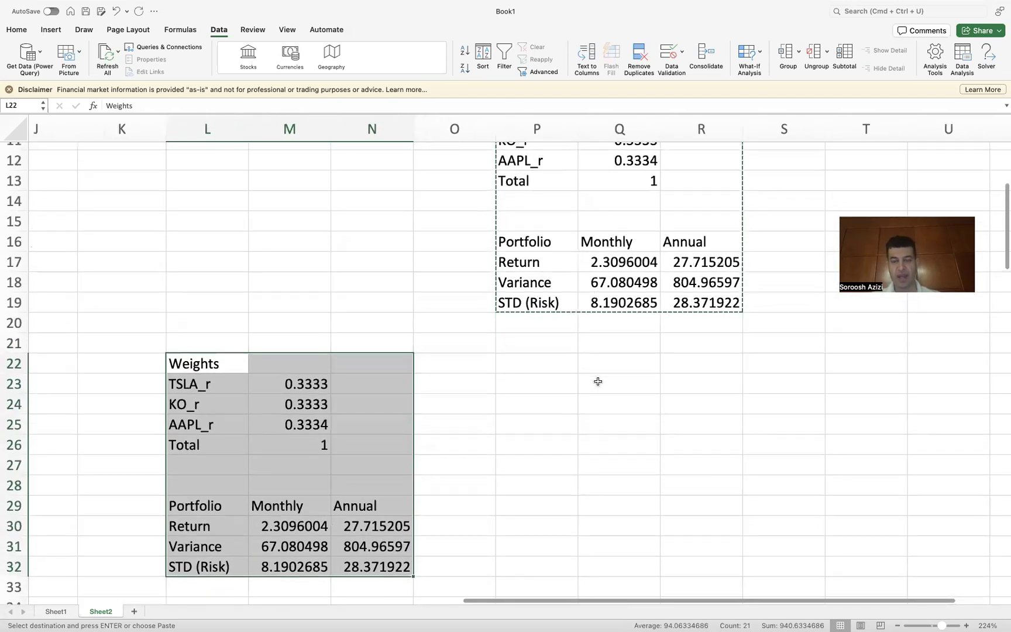
pyautogui.scroll(2, 597, 380)
pyautogui.hscroll(1, 597, 381)
pyautogui.scroll(3, 597, 381)
pyautogui.hscroll(1, 597, 381)
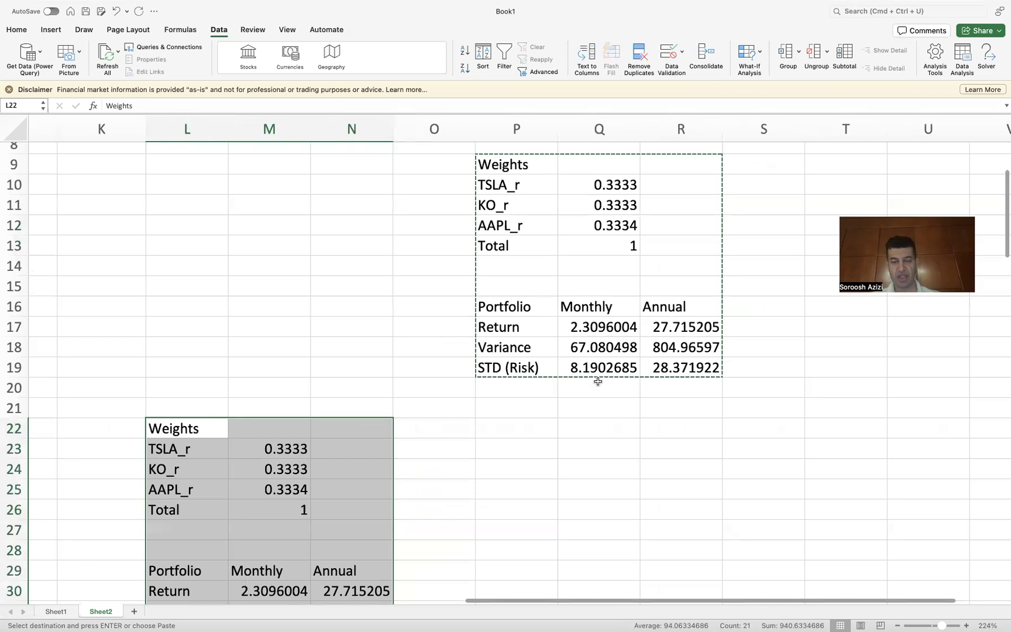
pyautogui.click(986, 56)
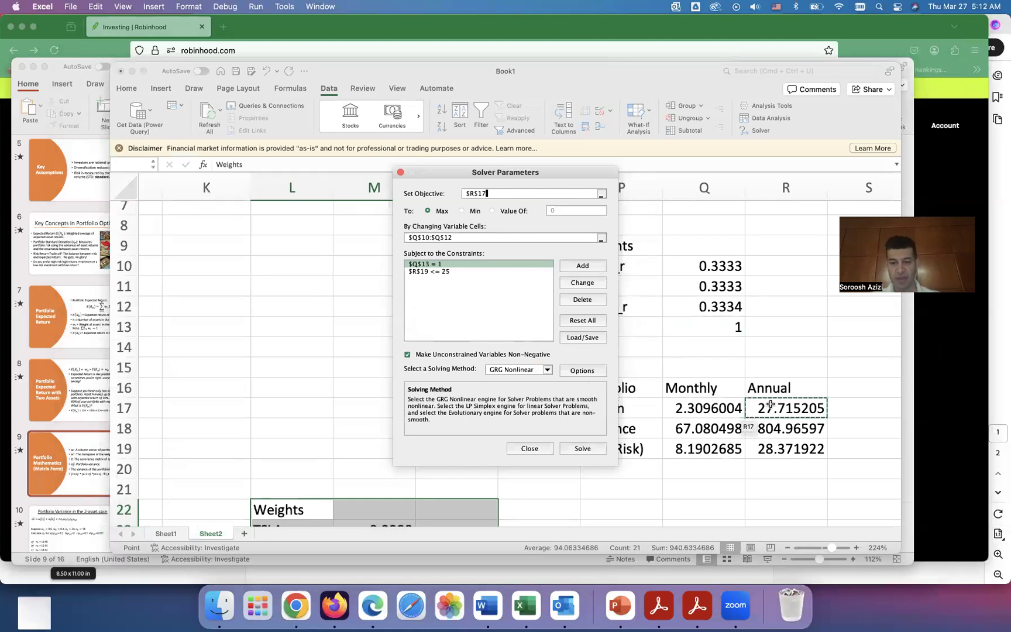
pyautogui.click(476, 239)
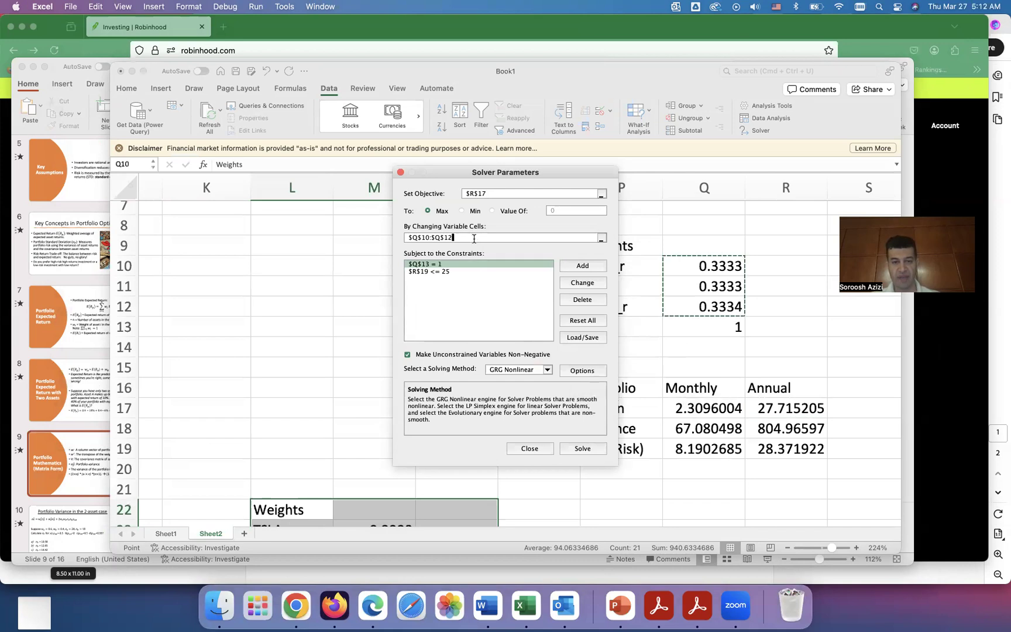
pyautogui.click(443, 272)
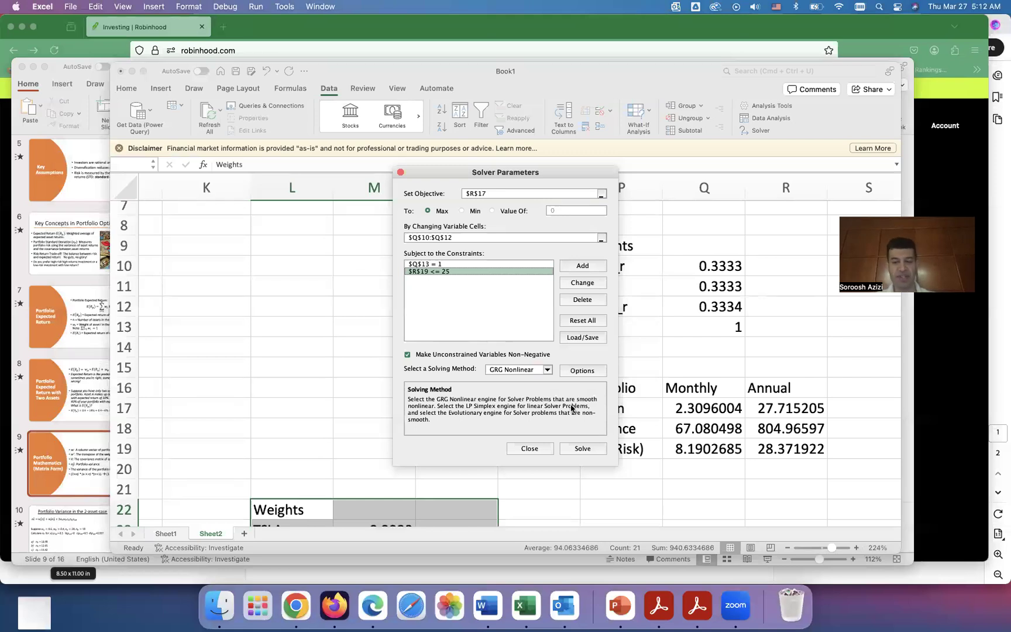
pyautogui.click(580, 449)
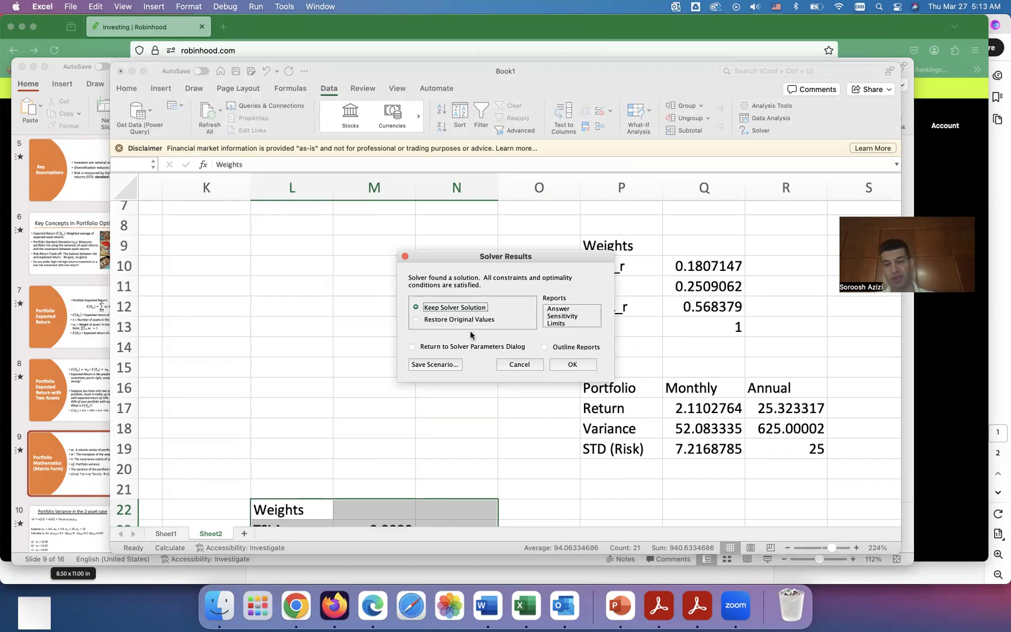
pyautogui.click(571, 365)
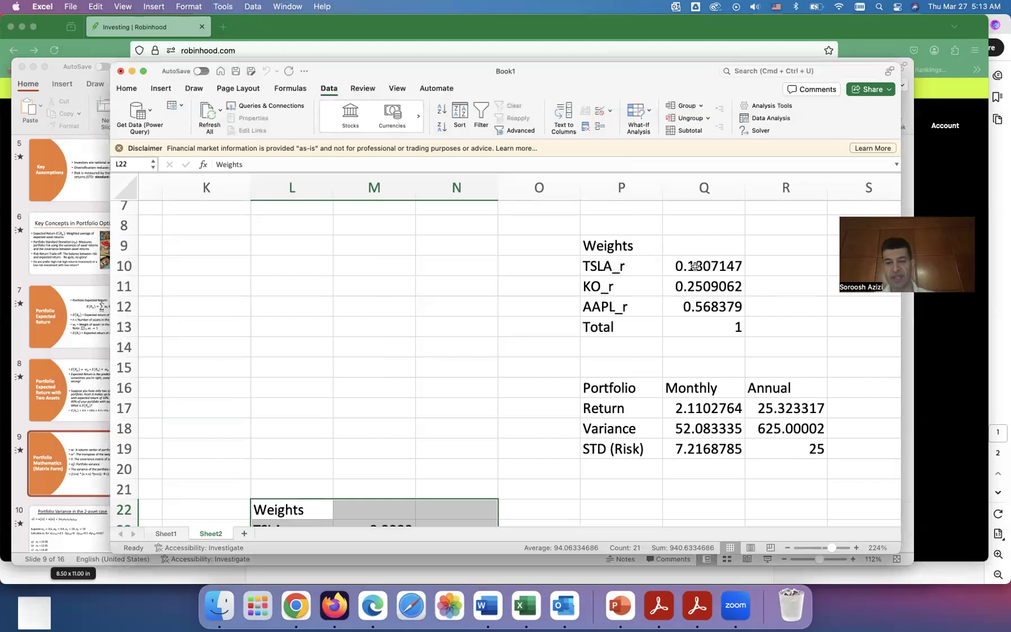
# Step: Copy the weights and portfolio table P9:R19 and paste it as values starting at T22
pyautogui.moveTo(602, 245); pyautogui.dragTo(800, 453)
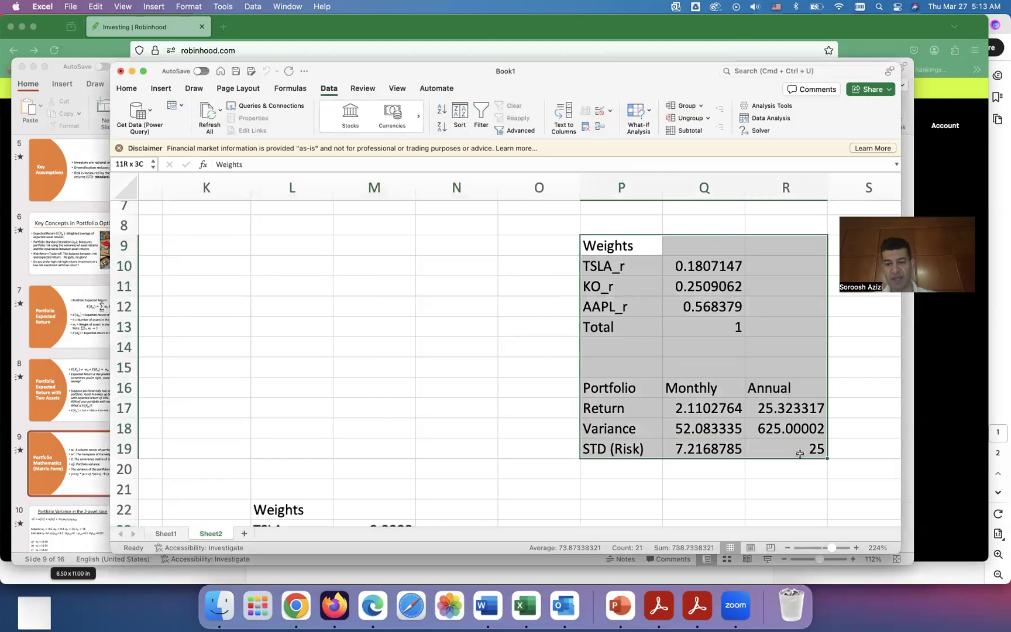
pyautogui.press('super+c')
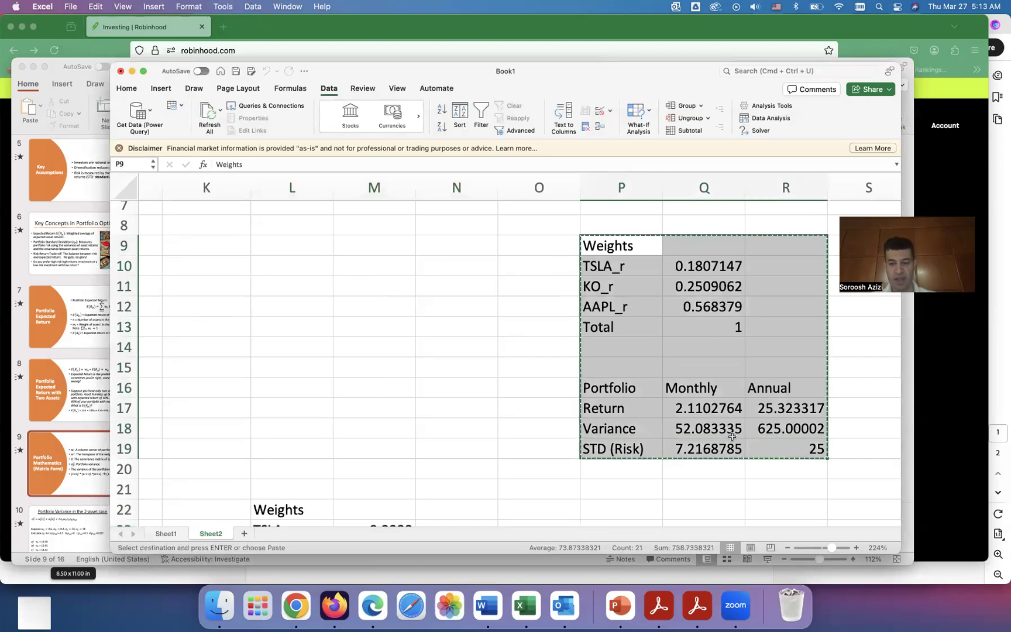
pyautogui.scroll(-5, 668, 400)
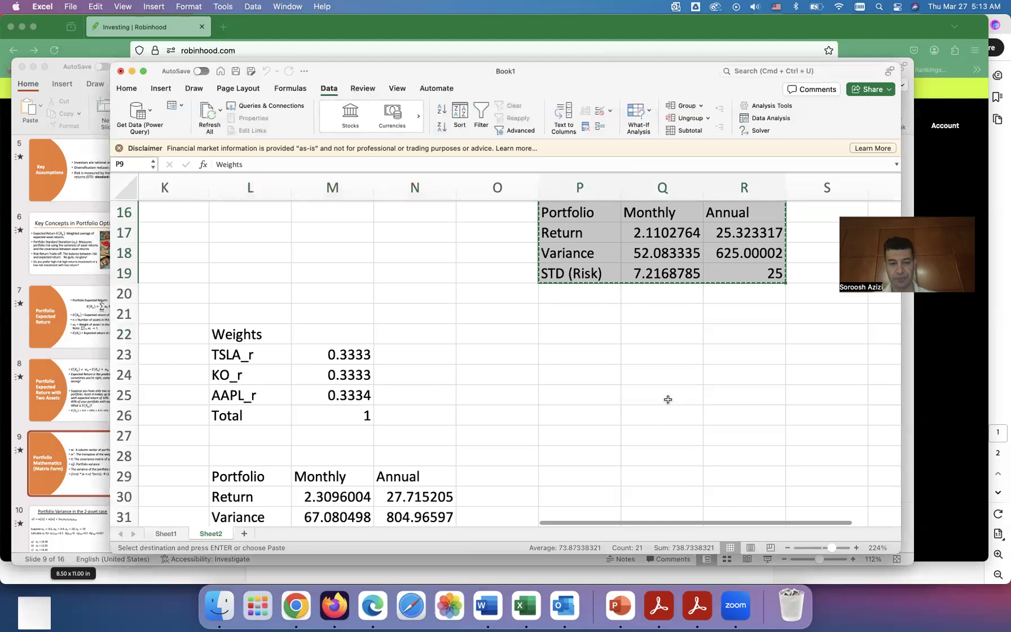
pyautogui.scroll(-3, 668, 399)
pyautogui.scroll(1, 668, 400)
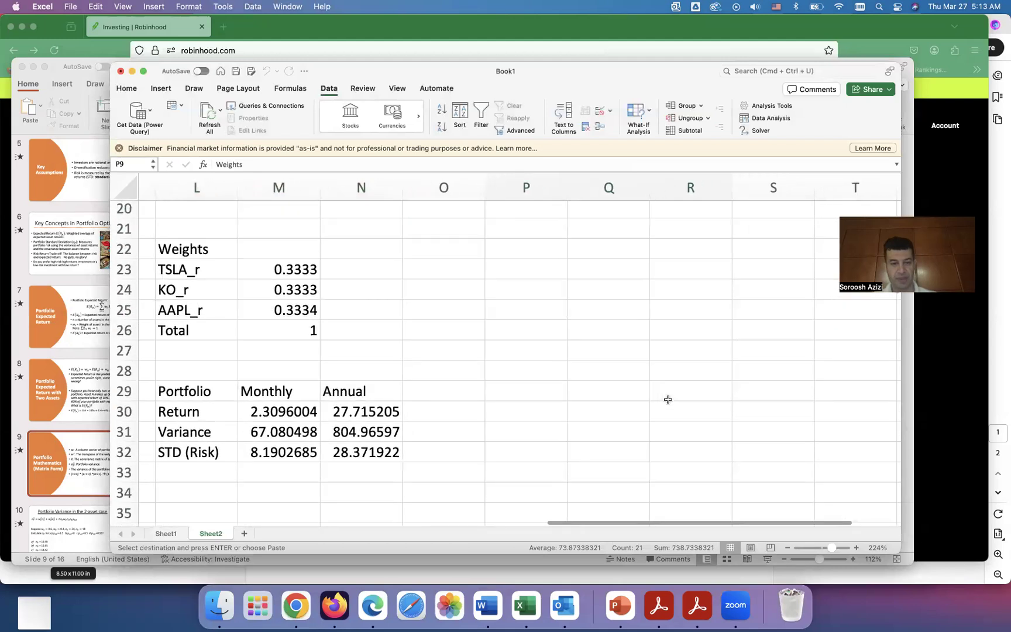
pyautogui.scroll(1, 669, 400)
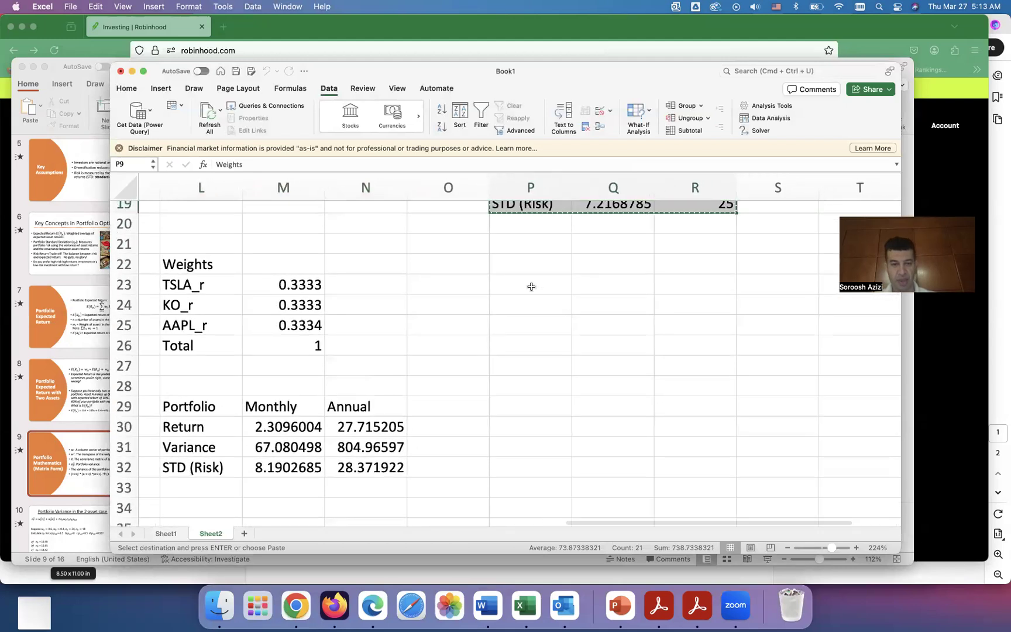
pyautogui.click(550, 262)
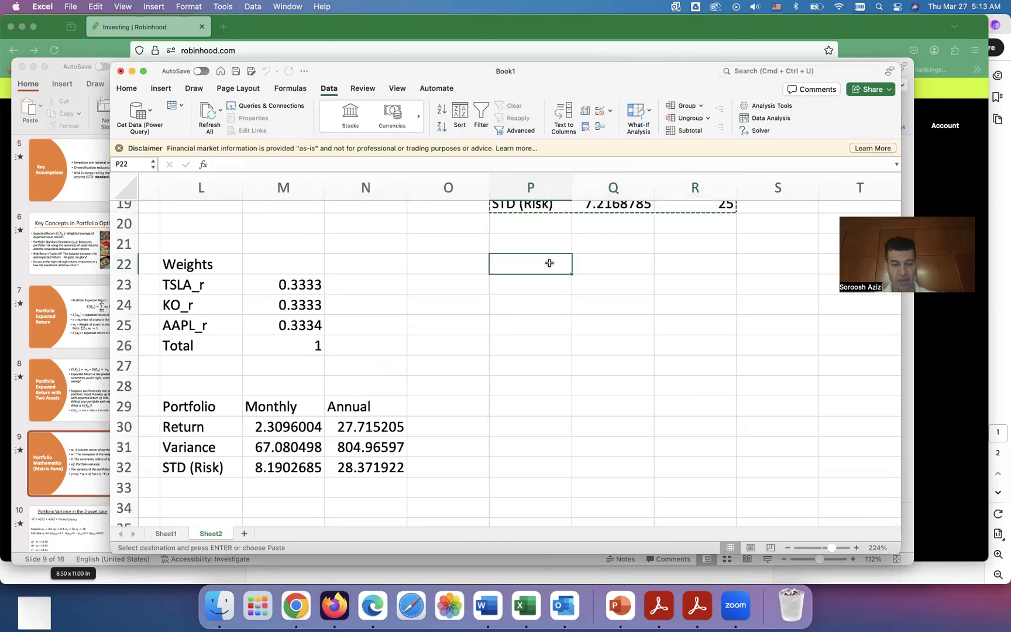
pyautogui.scroll(1, 549, 263)
pyautogui.hscroll(1, 549, 263)
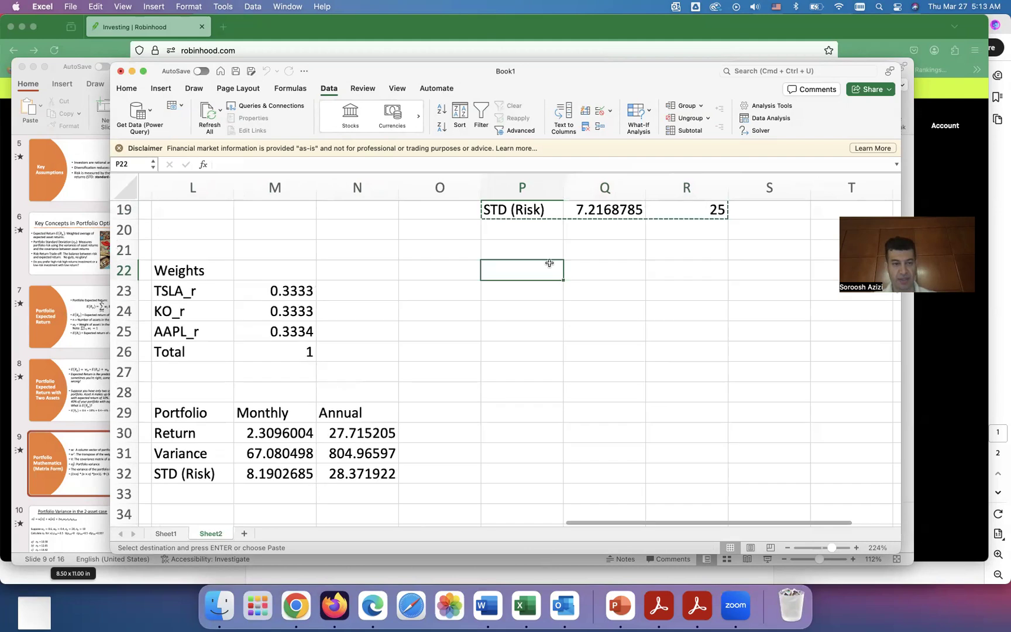
pyautogui.scroll(1, 549, 263)
pyautogui.hscroll(2, 549, 262)
pyautogui.hscroll(-2, 549, 263)
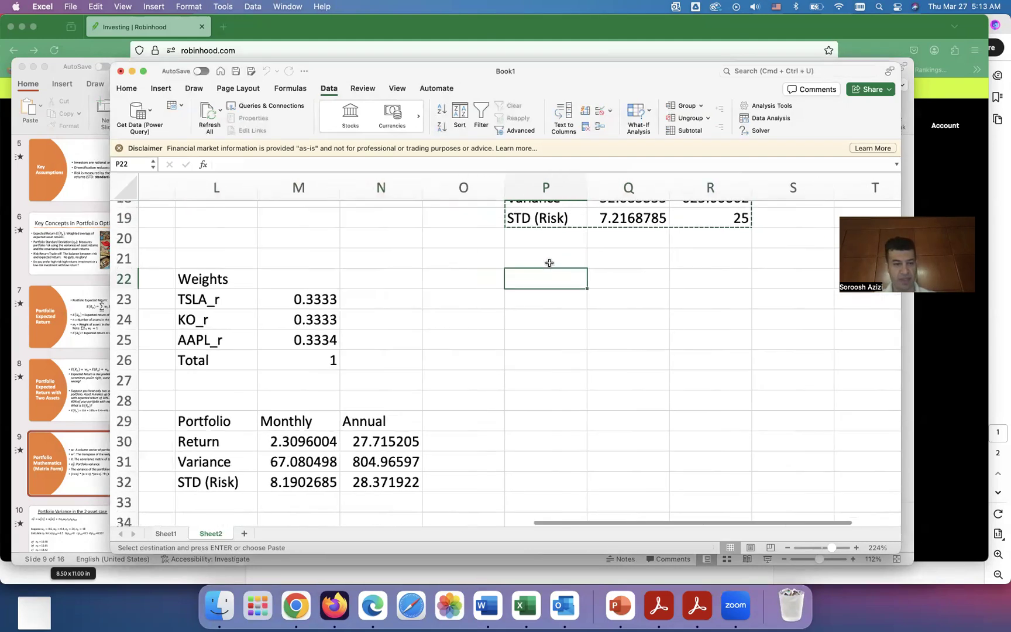
pyautogui.scroll(1, 549, 263)
pyautogui.hscroll(3, 549, 262)
pyautogui.scroll(1, 548, 263)
pyautogui.hscroll(2, 548, 263)
pyautogui.click(679, 323)
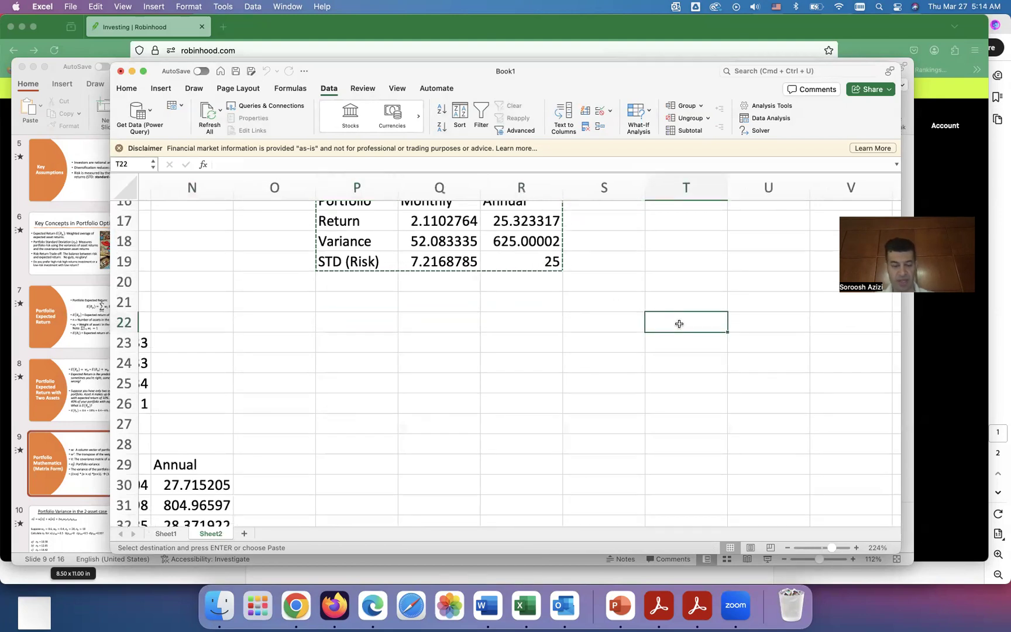
pyautogui.rightClick(672, 328)
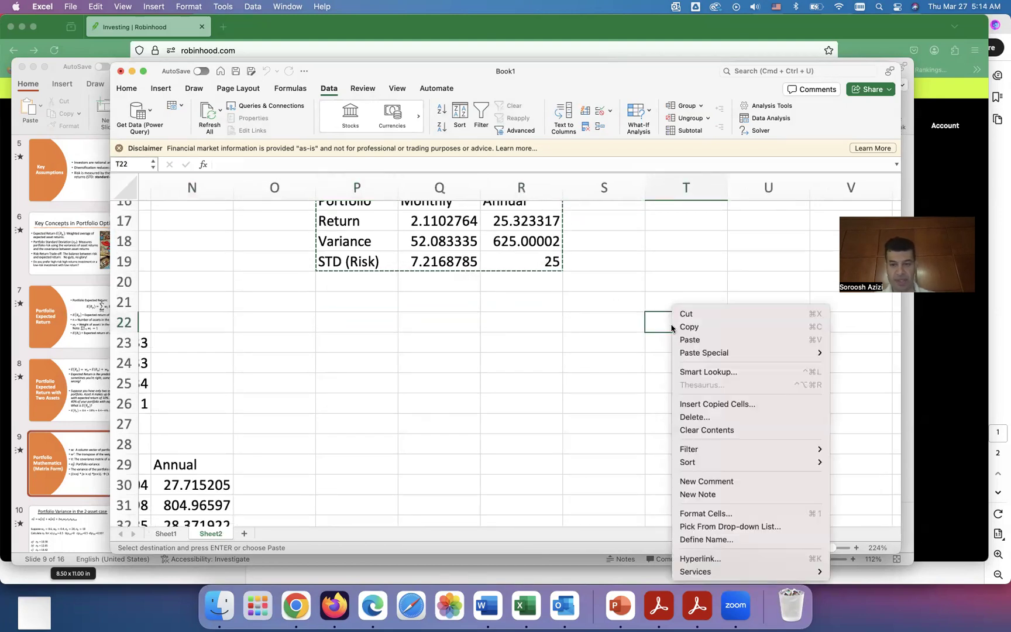
pyautogui.moveTo(713, 357)
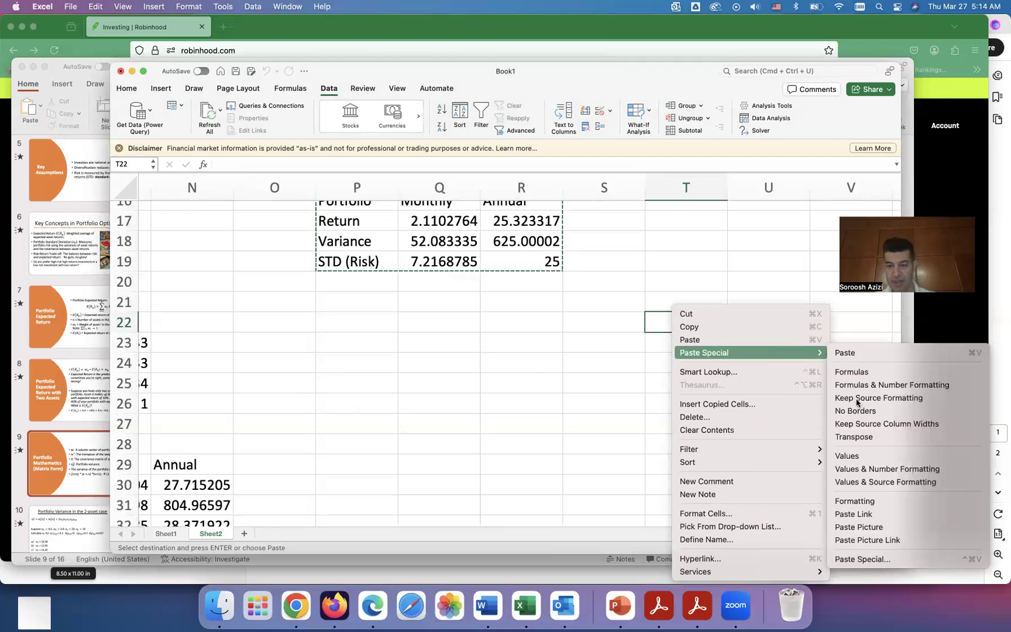
pyautogui.click(860, 456)
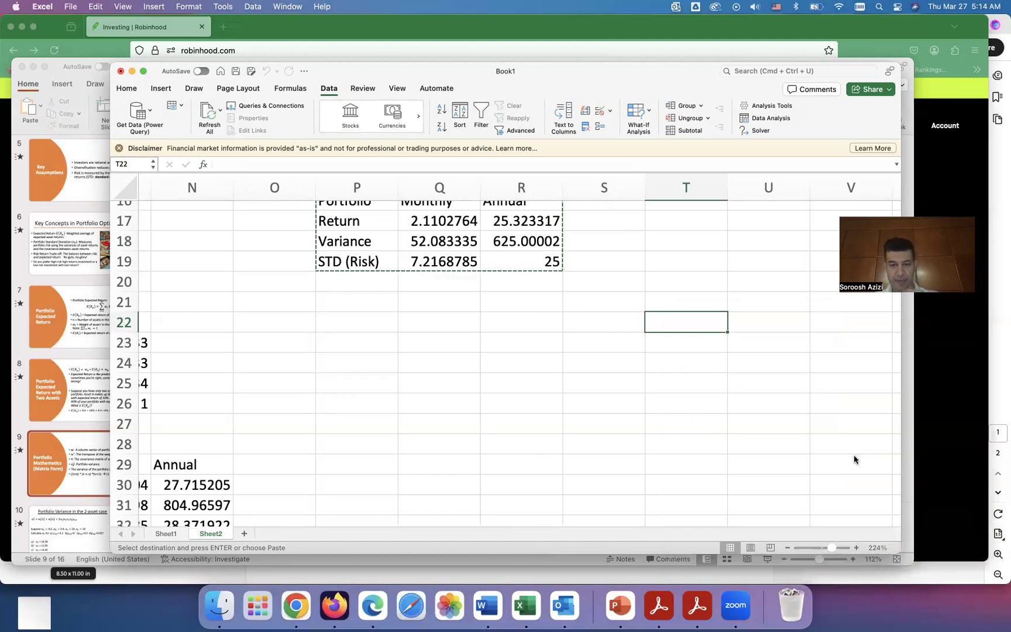
# Step: Compare the pasted solution table at T22 with the original table and the equal-weight table at L22
pyautogui.scroll(-3, 685, 391)
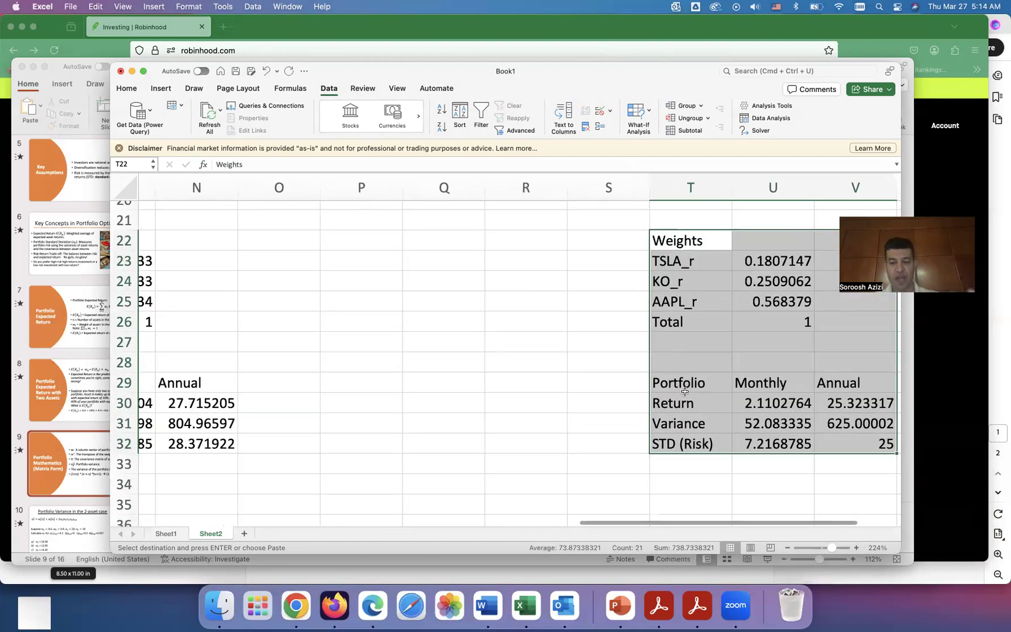
pyautogui.scroll(10, 684, 391)
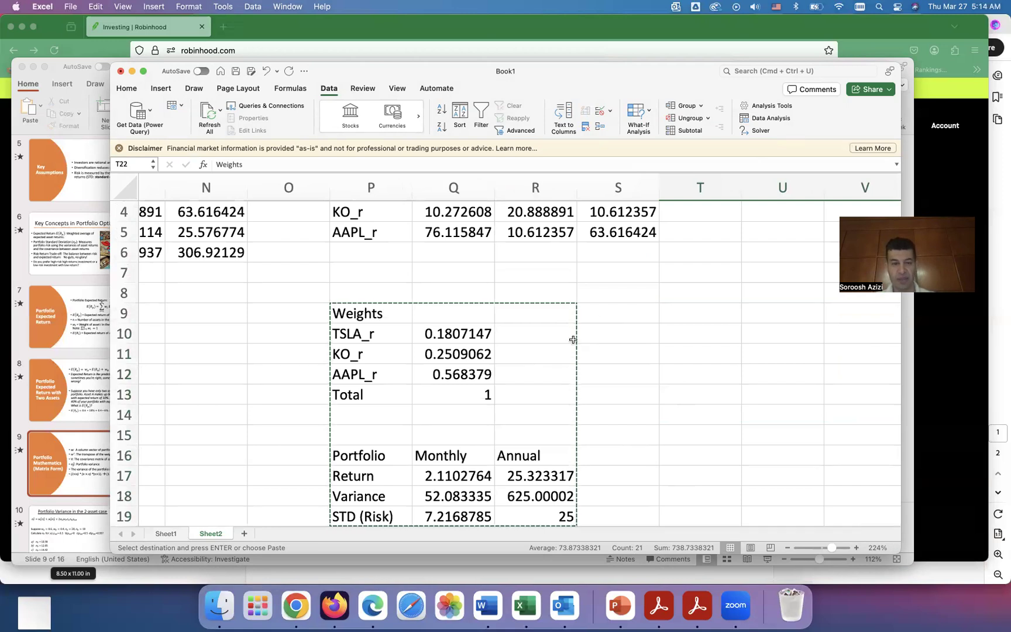
pyautogui.scroll(-3, 571, 339)
pyautogui.hscroll(-1, 571, 339)
pyautogui.scroll(1, 573, 339)
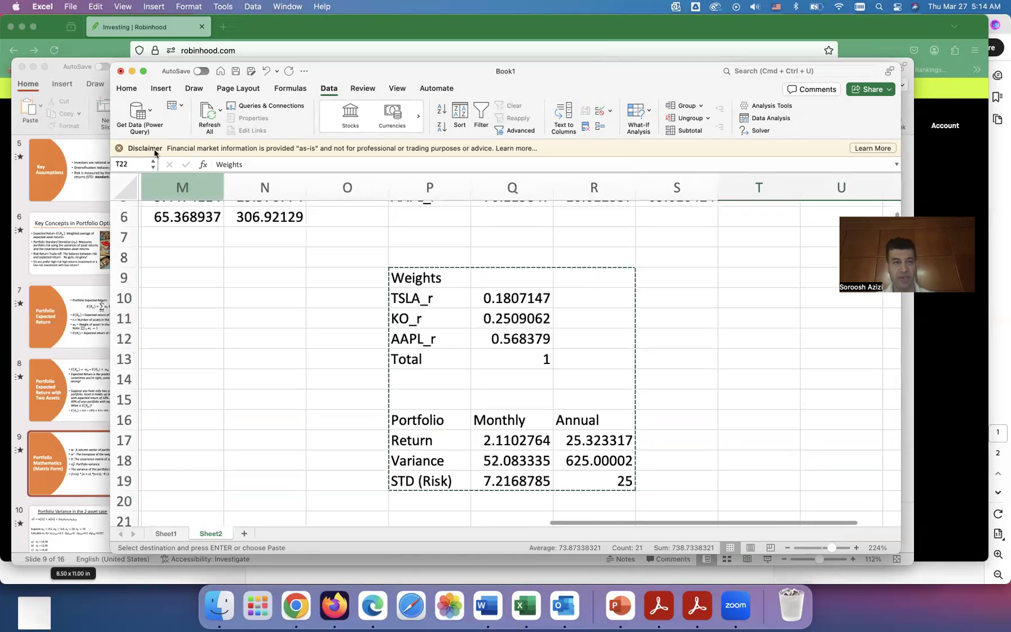
pyautogui.click(143, 73)
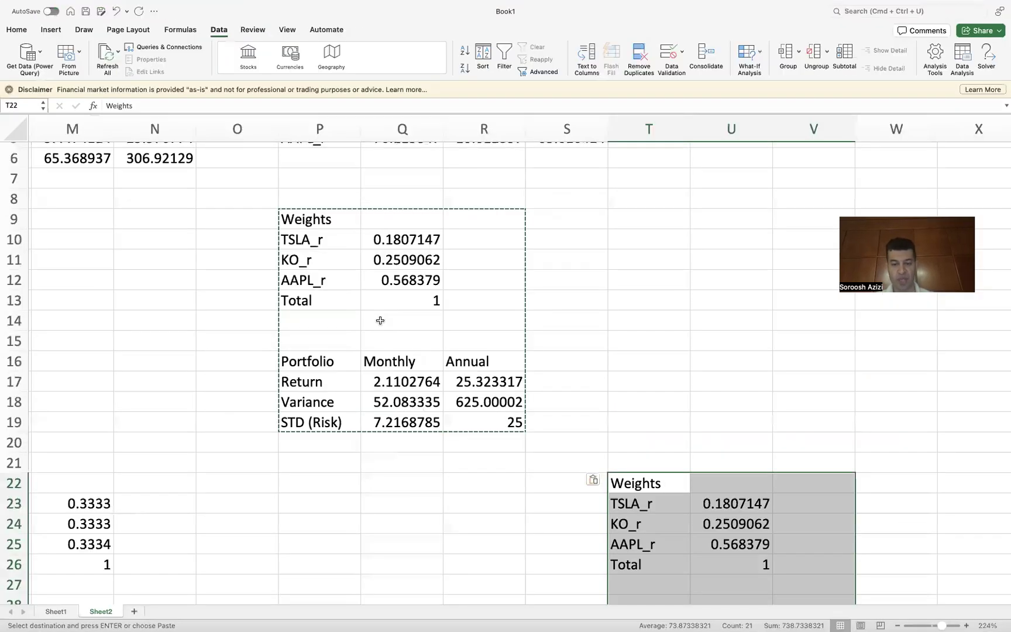
pyautogui.scroll(-5, 381, 321)
pyautogui.hscroll(-1, 380, 321)
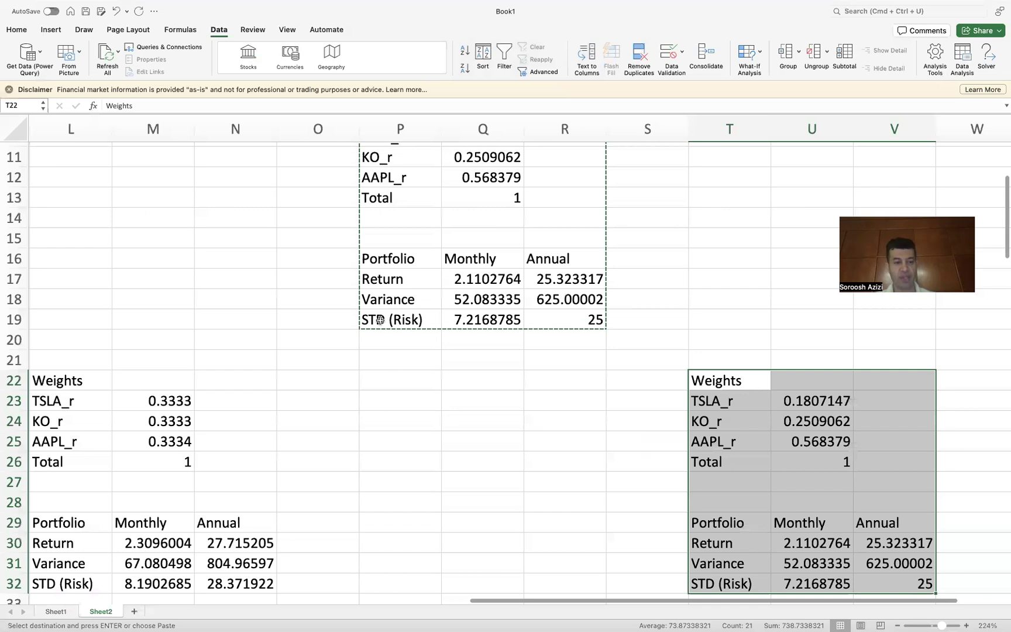
pyautogui.scroll(-2, 381, 319)
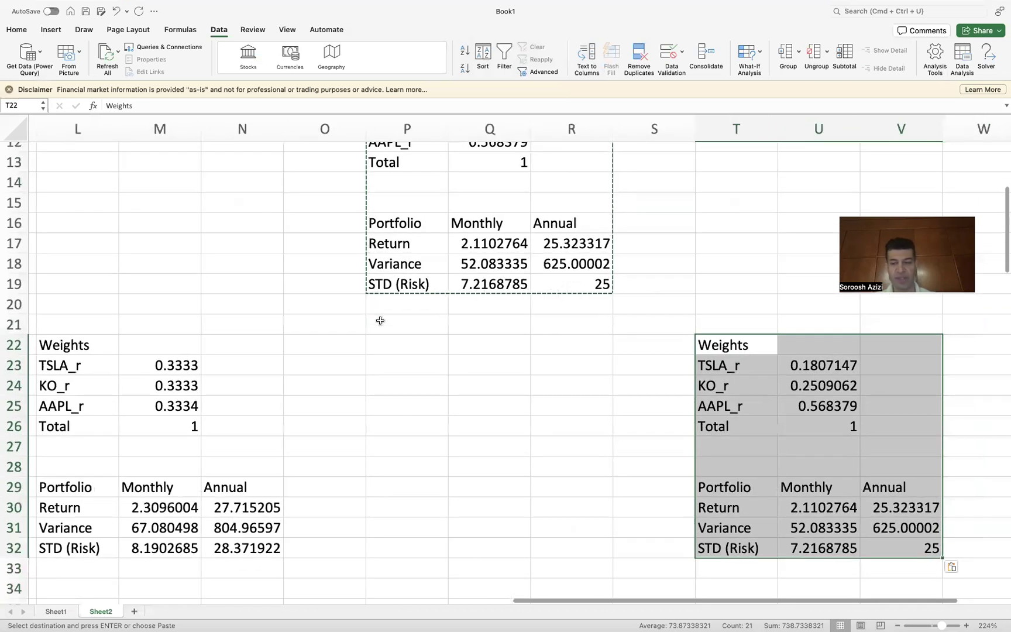
pyautogui.hscroll(-1, 381, 320)
pyautogui.scroll(-1, 380, 321)
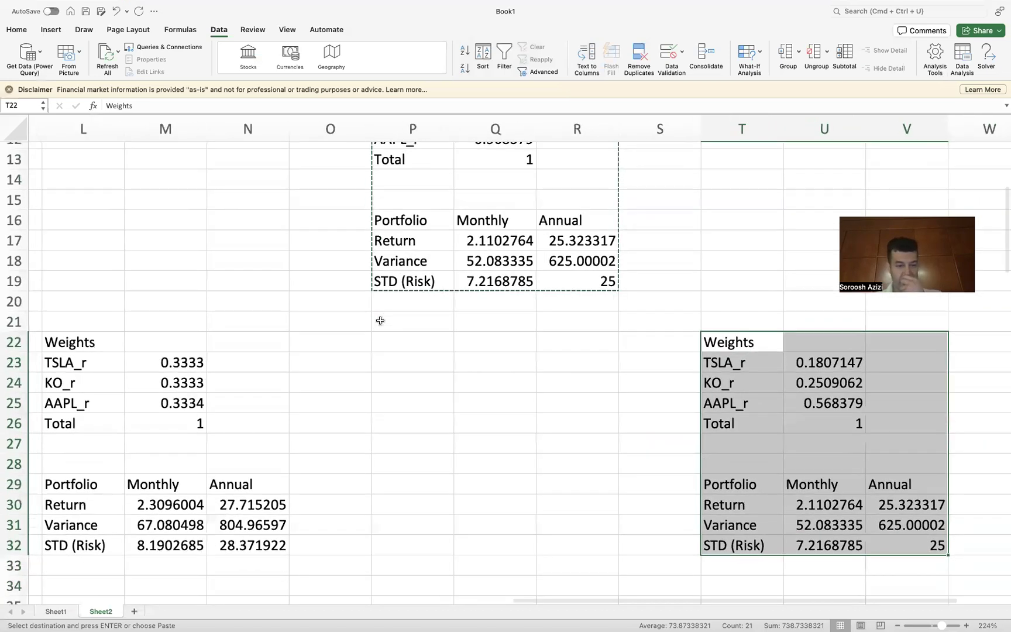
pyautogui.scroll(-1, 380, 321)
pyautogui.hscroll(-1, 380, 320)
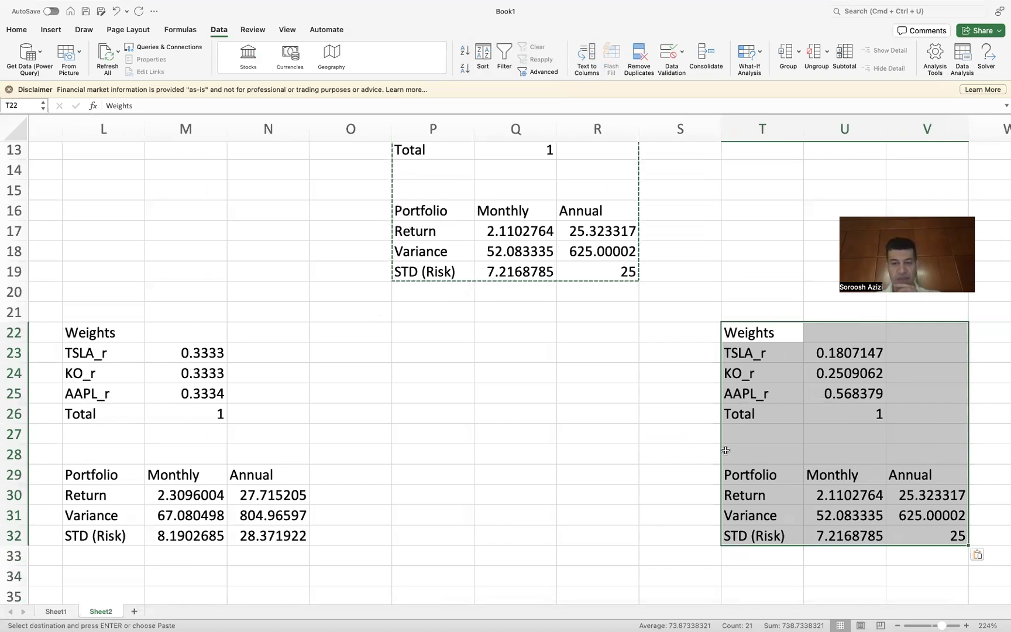
pyautogui.scroll(1, 587, 421)
pyautogui.scroll(5, 586, 420)
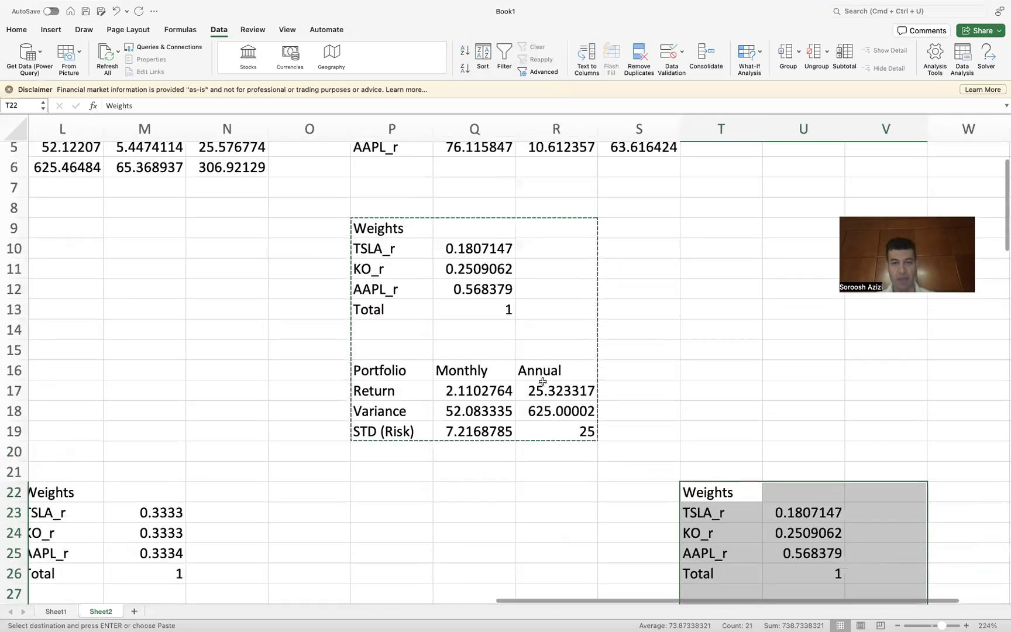
# Step: Change the Solver constraint on the annual STD in R19 to at most 20, solve, and keep the solution
pyautogui.click(987, 58)
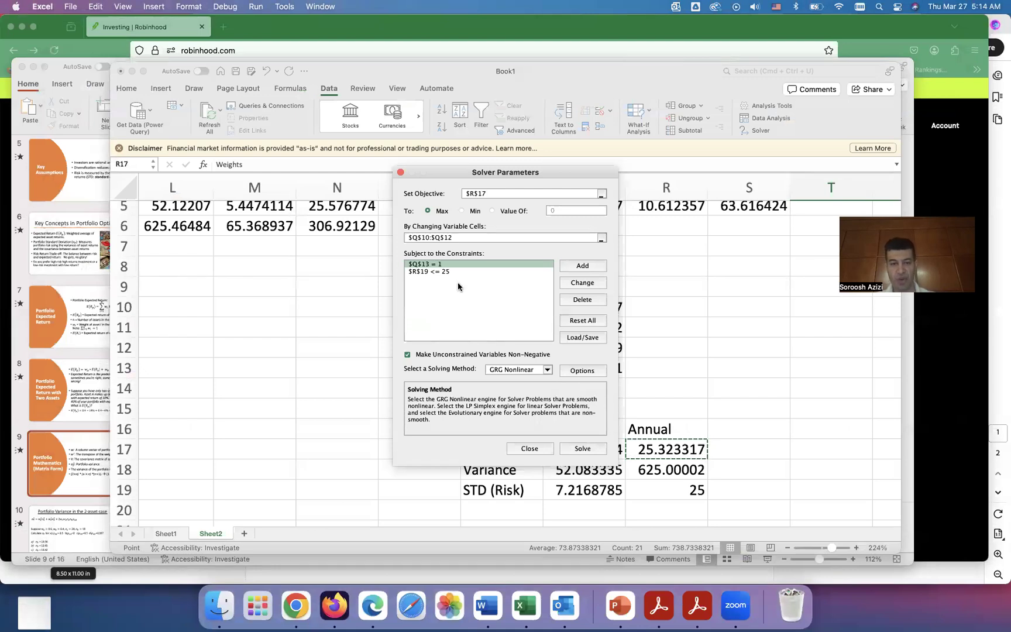
pyautogui.click(443, 272)
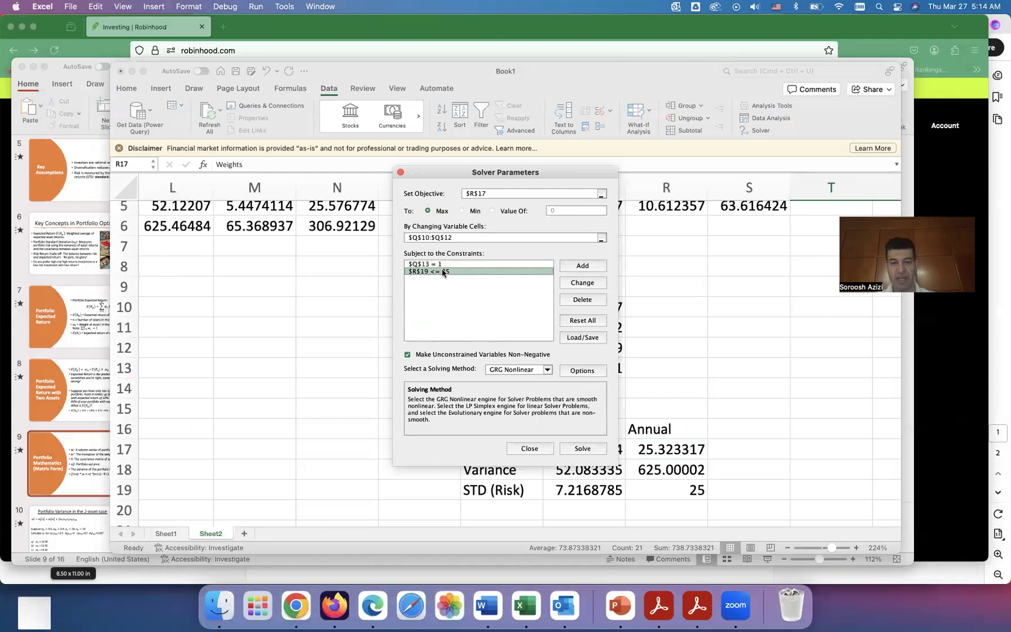
pyautogui.click(581, 283)
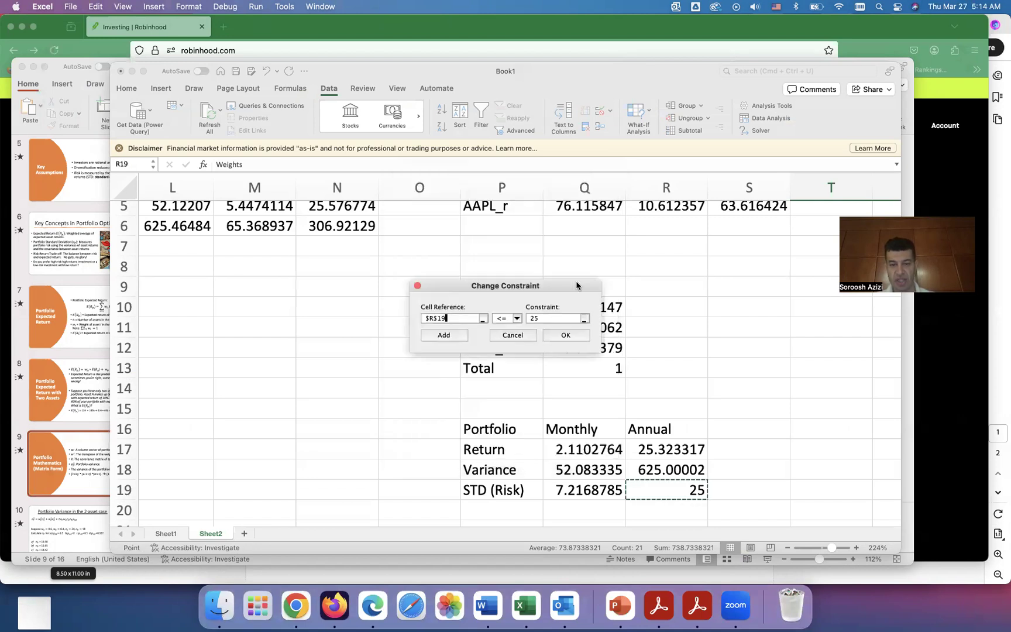
pyautogui.click(543, 320)
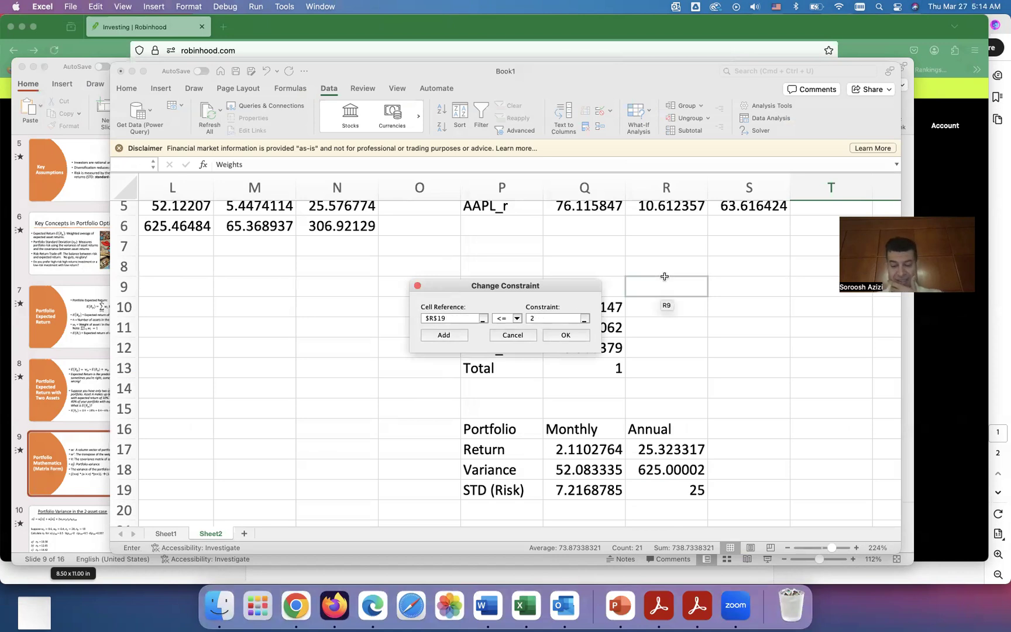
pyautogui.write('0')
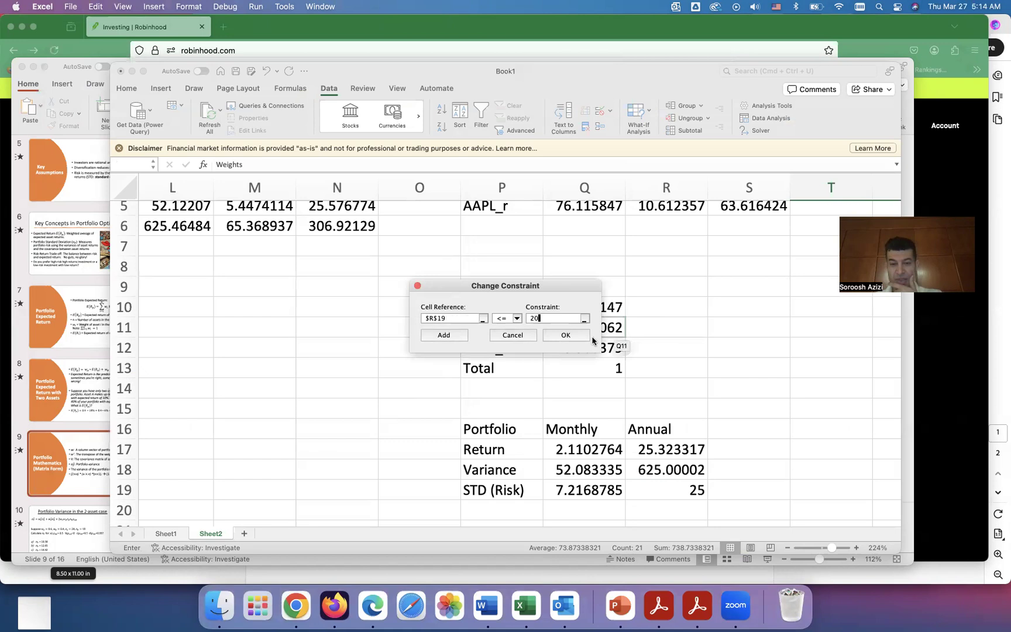
pyautogui.click(565, 335)
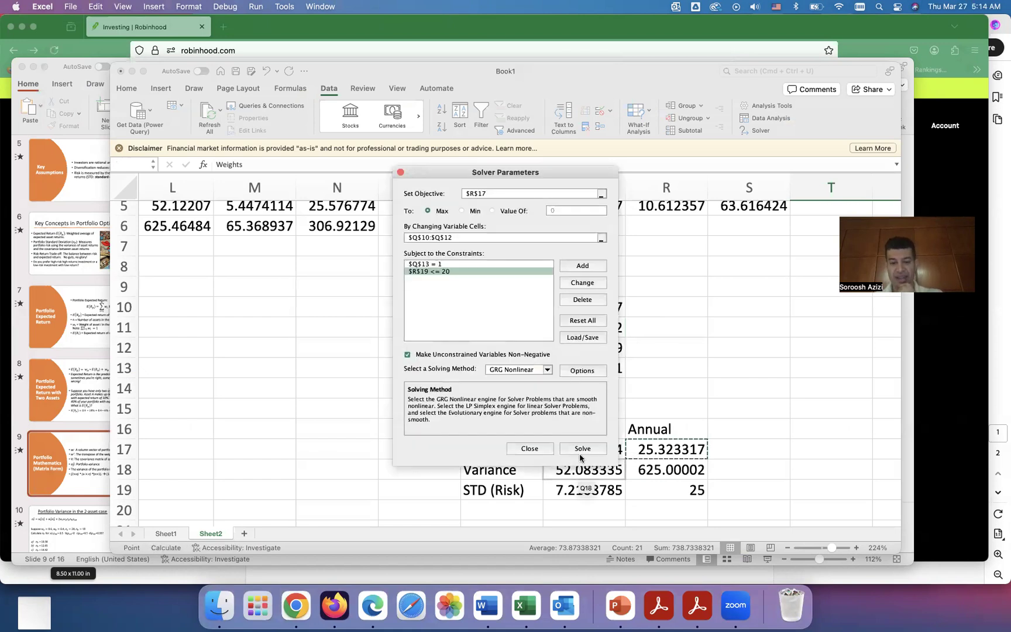
pyautogui.click(581, 448)
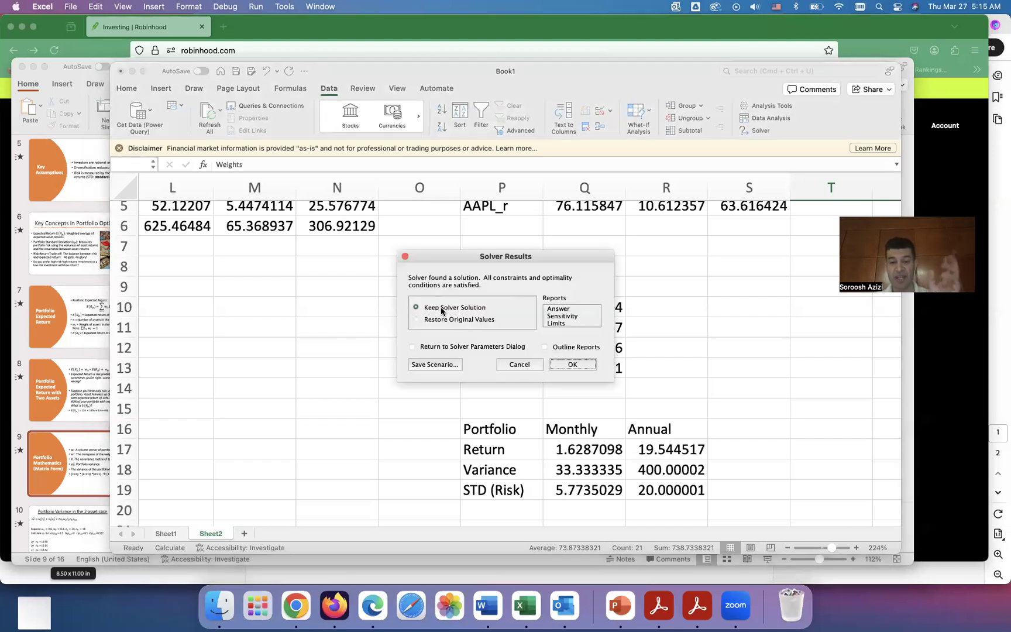
pyautogui.click(573, 365)
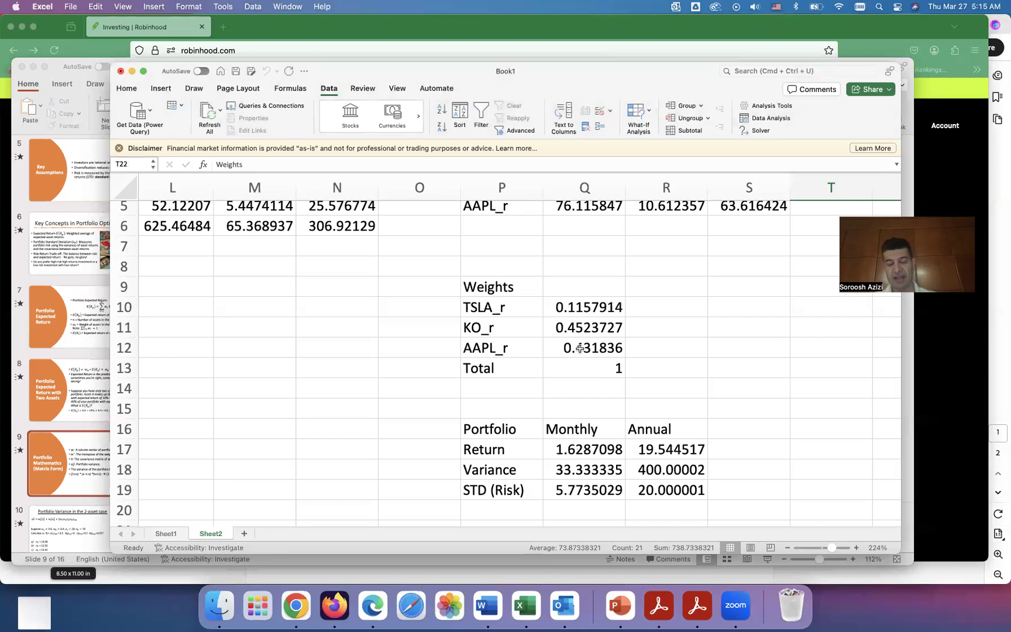
# Step: Copy the weights and portfolio table P9:R19 and paste it as values starting at P22
pyautogui.click(499, 293)
pyautogui.moveTo(499, 292); pyautogui.dragTo(689, 493)
pyautogui.press('super+c')
pyautogui.scroll(-5, 690, 492)
pyautogui.scroll(-3, 690, 493)
pyautogui.hscroll(2, 690, 492)
pyautogui.scroll(2, 690, 493)
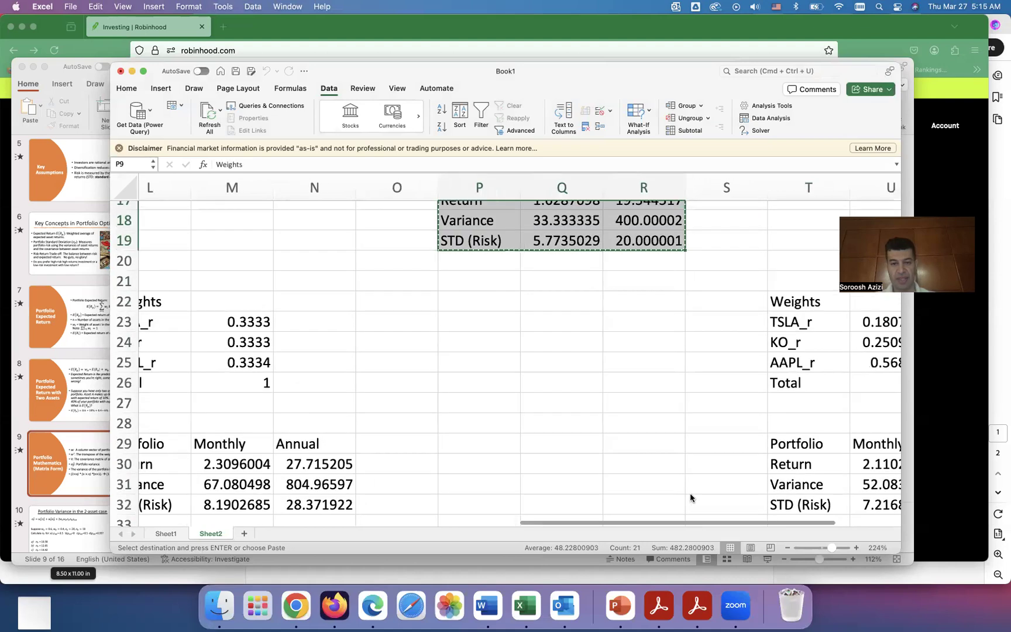
pyautogui.scroll(1, 689, 492)
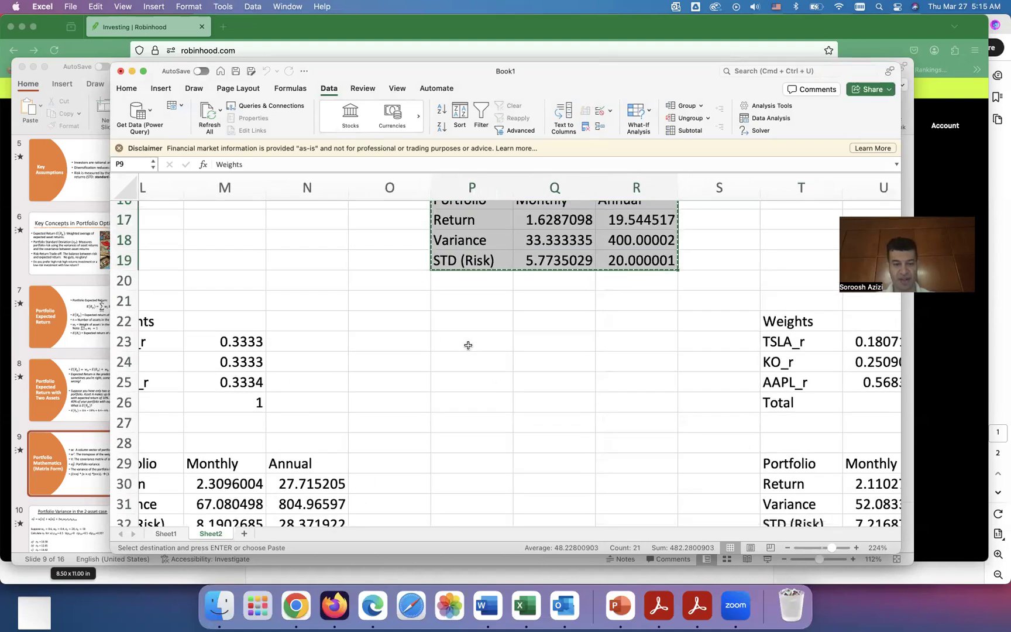
pyautogui.scroll(-1, 468, 345)
pyautogui.hscroll(-1, 467, 343)
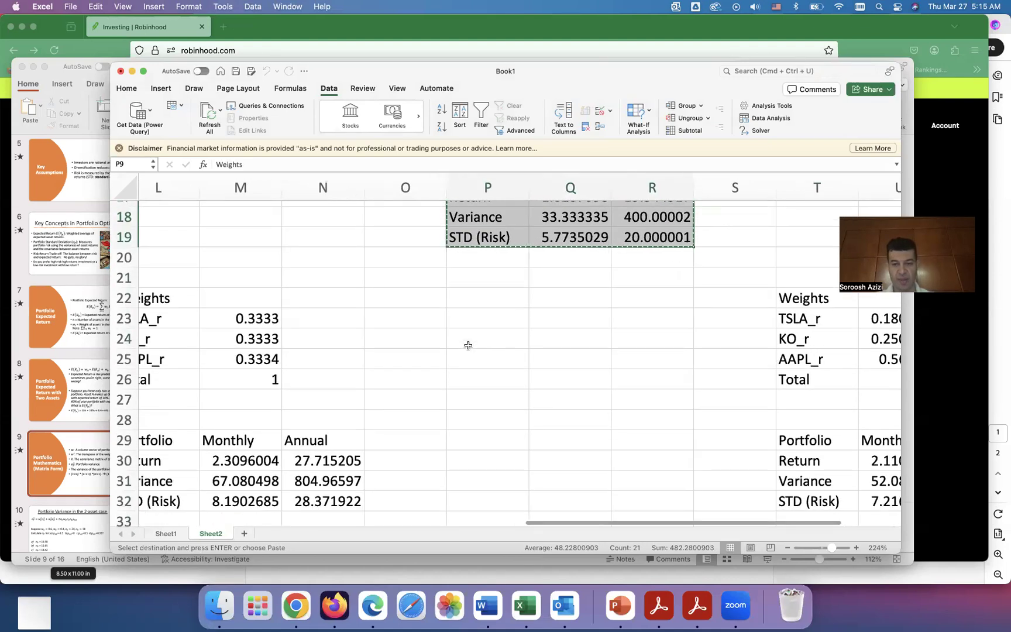
pyautogui.click(468, 301)
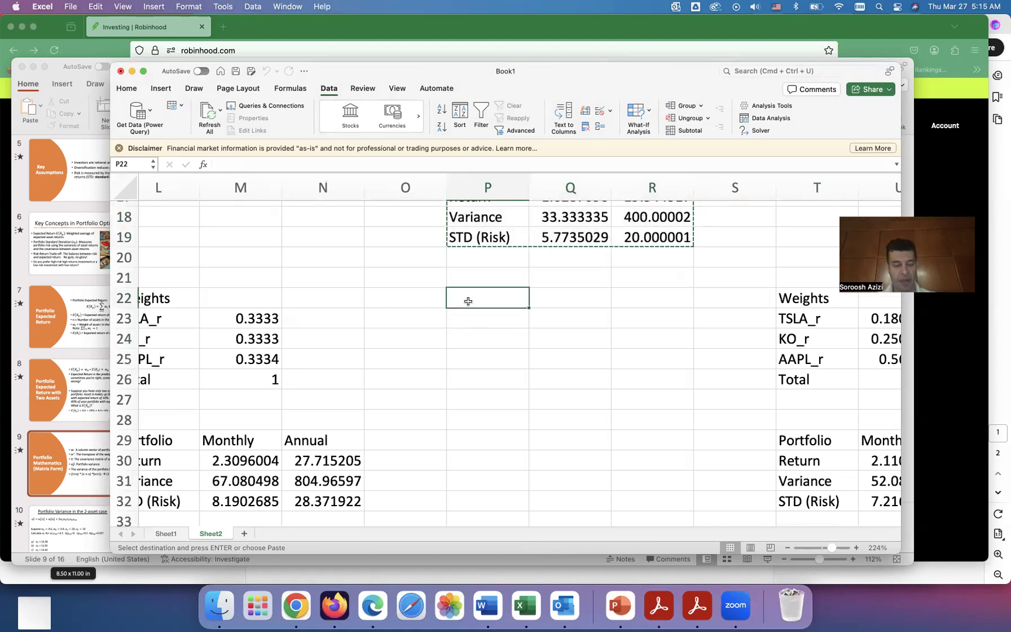
pyautogui.rightClick(468, 300)
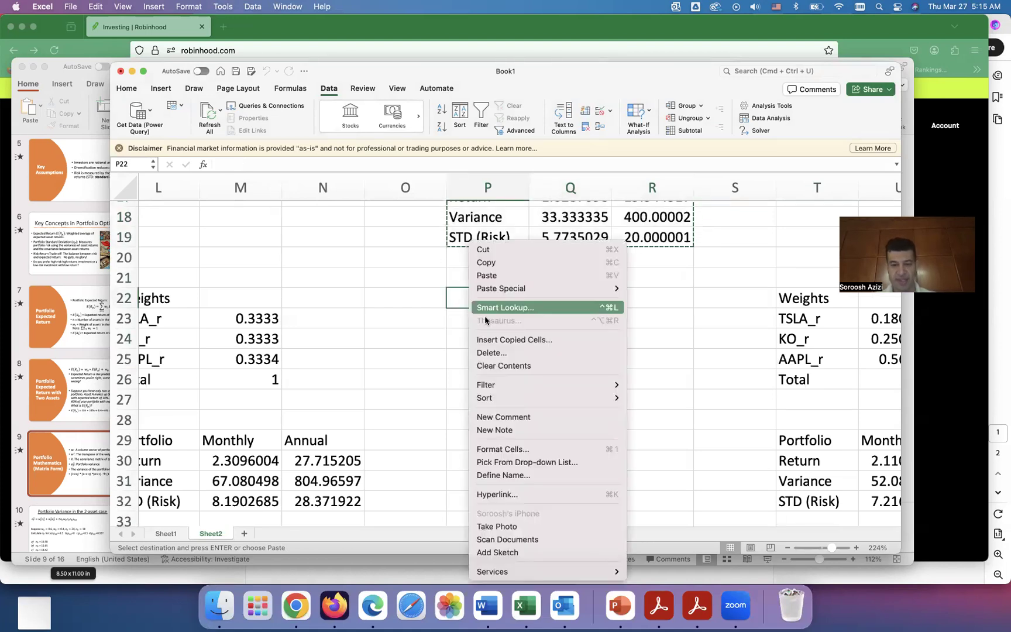
pyautogui.moveTo(509, 289)
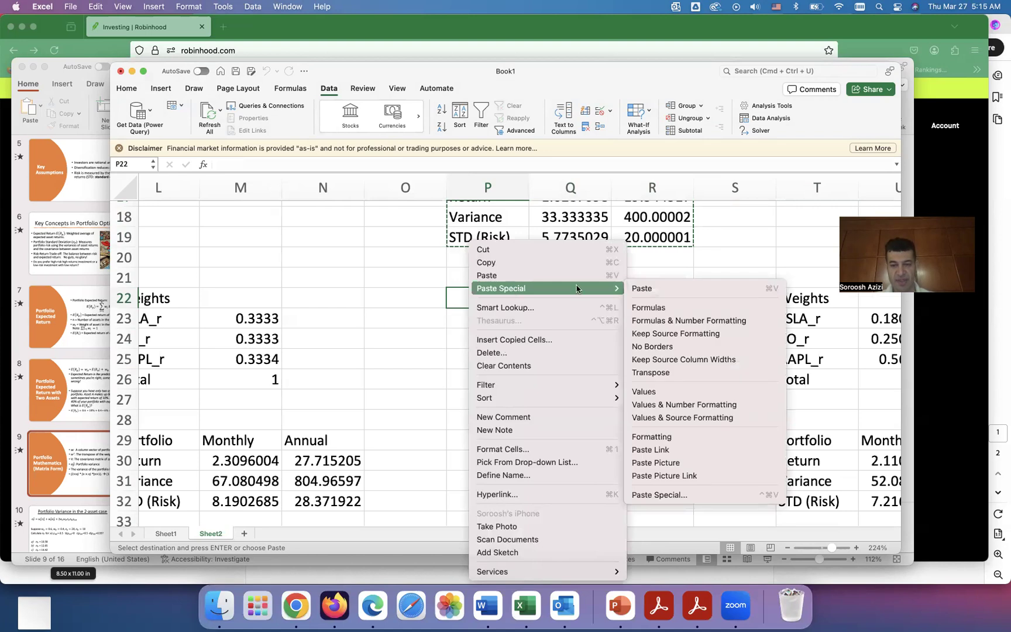
pyautogui.click(659, 395)
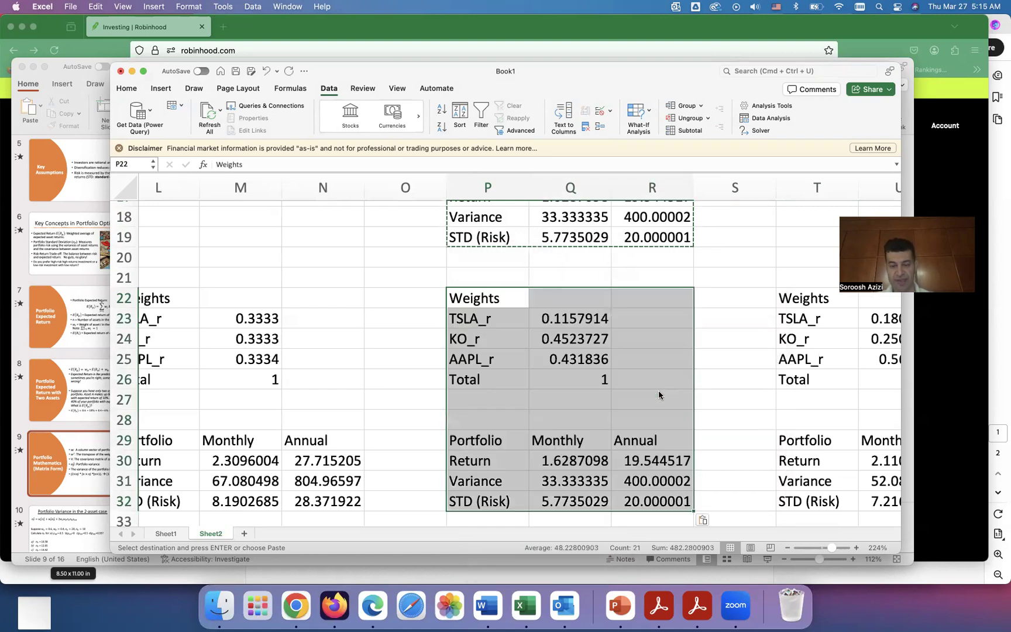
# Step: Review the pasted table at P22 alongside the original solution table at P9 and the other comparison tables
pyautogui.scroll(5, 564, 393)
pyautogui.hscroll(3, 564, 393)
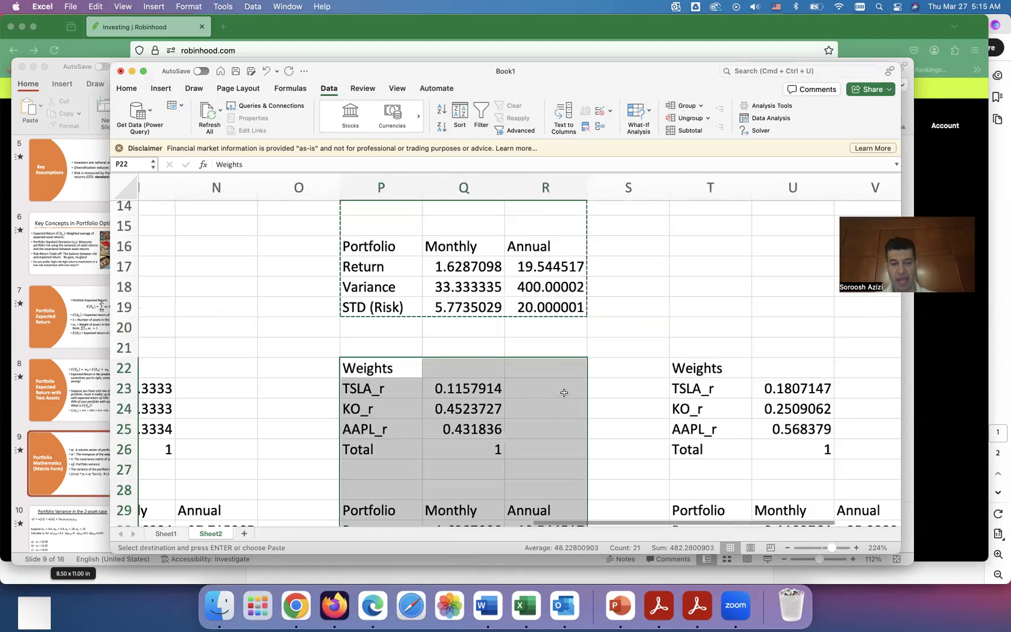
pyautogui.scroll(3, 563, 393)
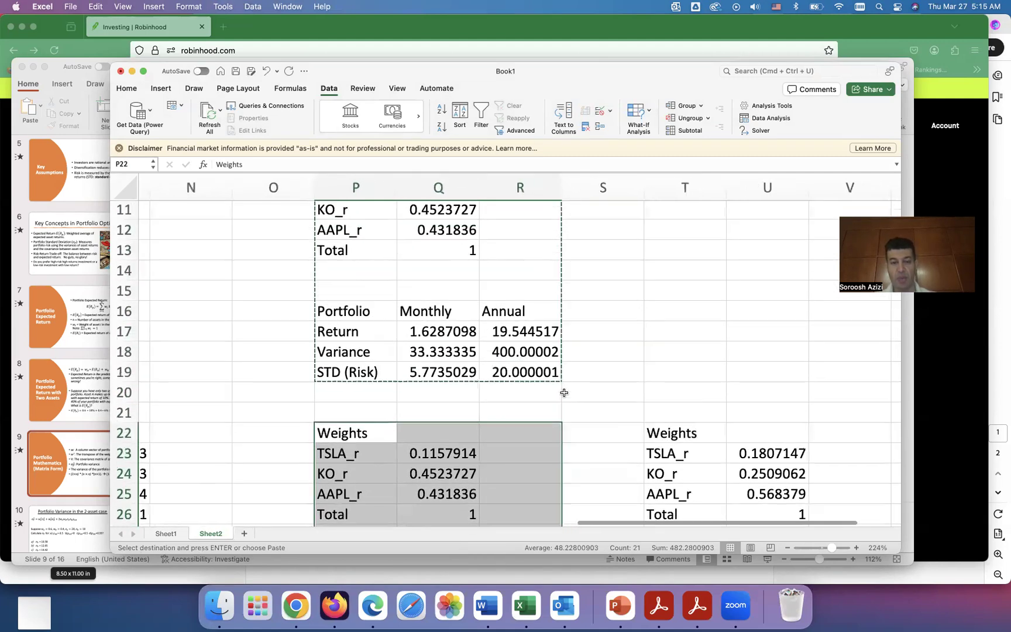
pyautogui.hscroll(1, 564, 392)
pyautogui.scroll(2, 564, 392)
pyautogui.hscroll(-1, 564, 392)
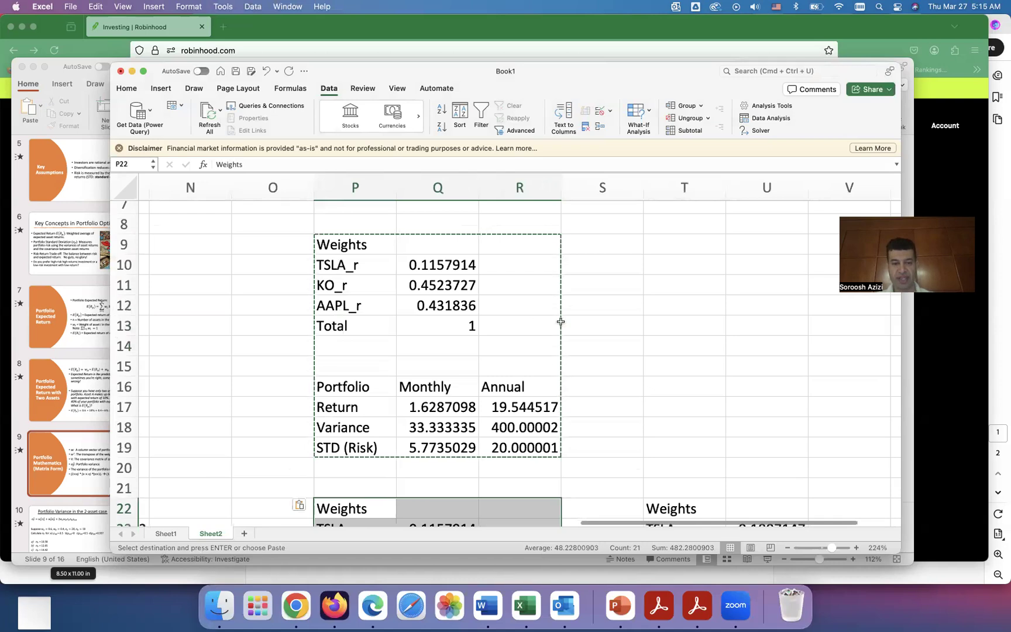
pyautogui.click(143, 72)
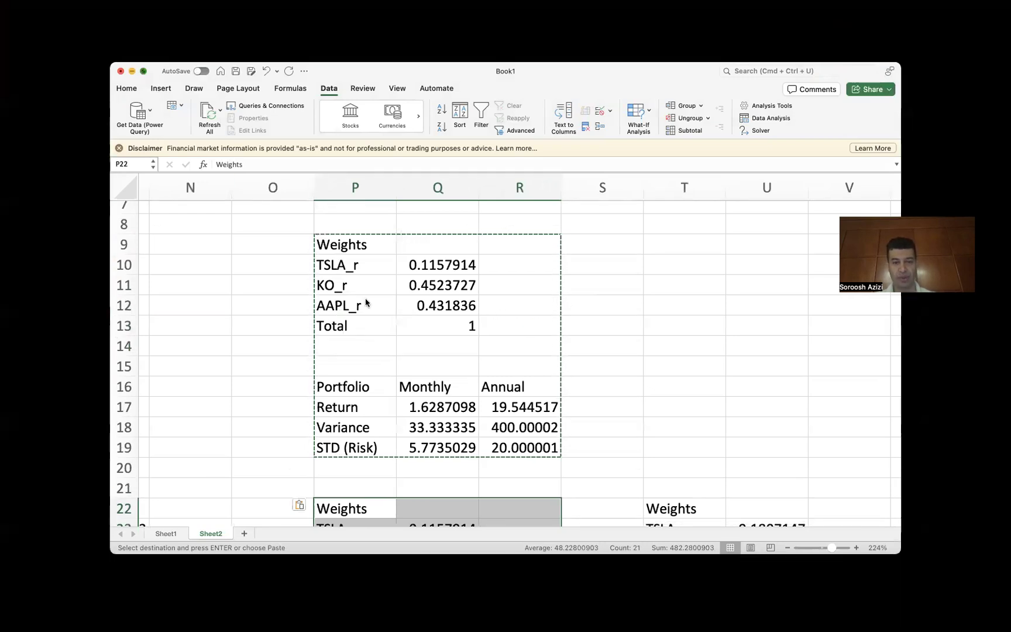
pyautogui.scroll(-3, 433, 410)
pyautogui.hscroll(-2, 433, 410)
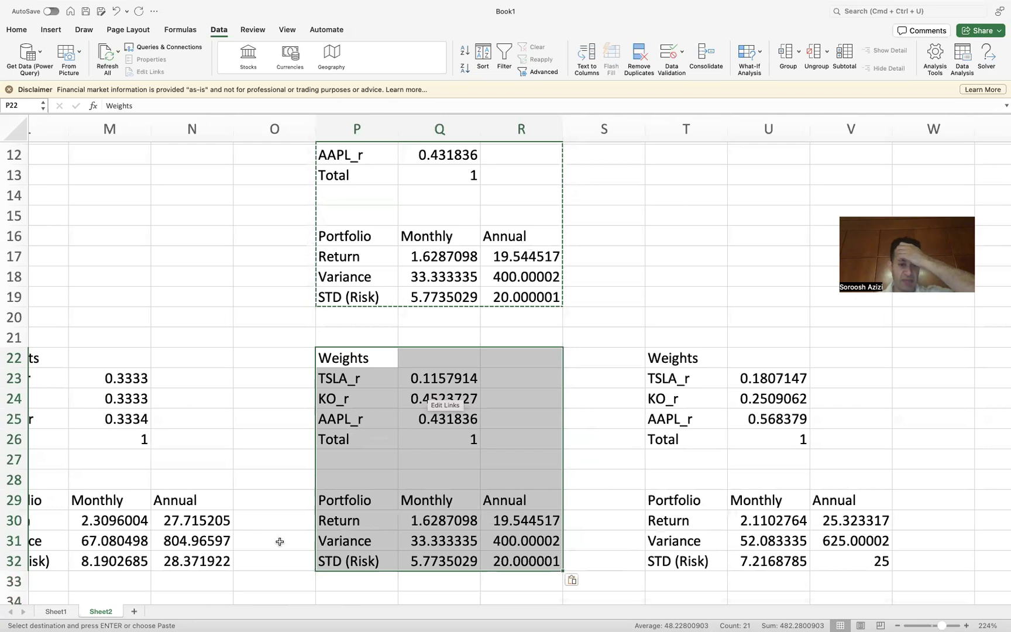
pyautogui.scroll(5, 367, 450)
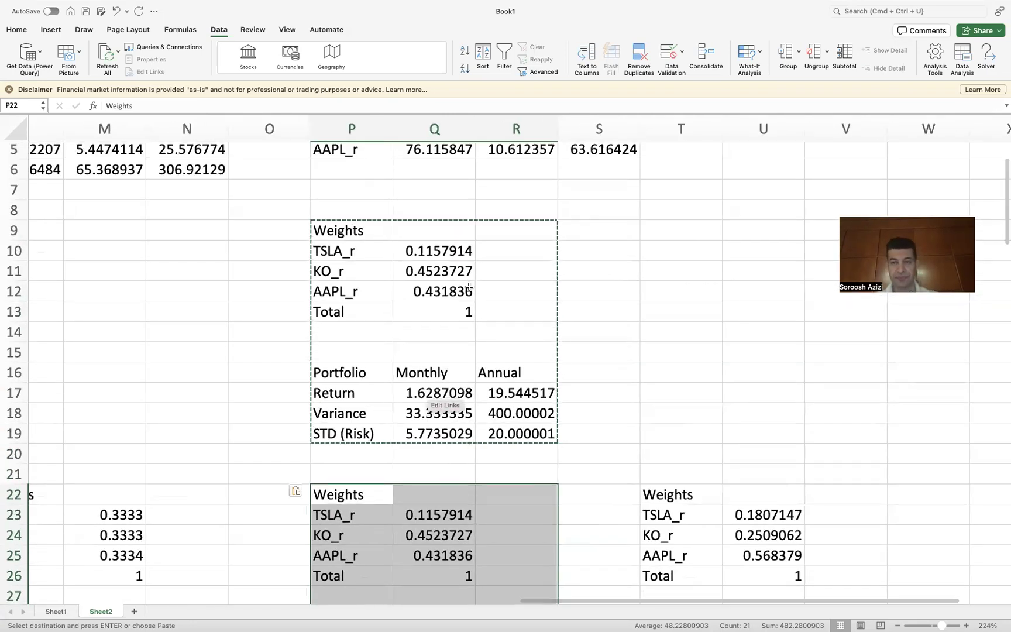
pyautogui.scroll(1, 469, 288)
pyautogui.scroll(1, 469, 288)
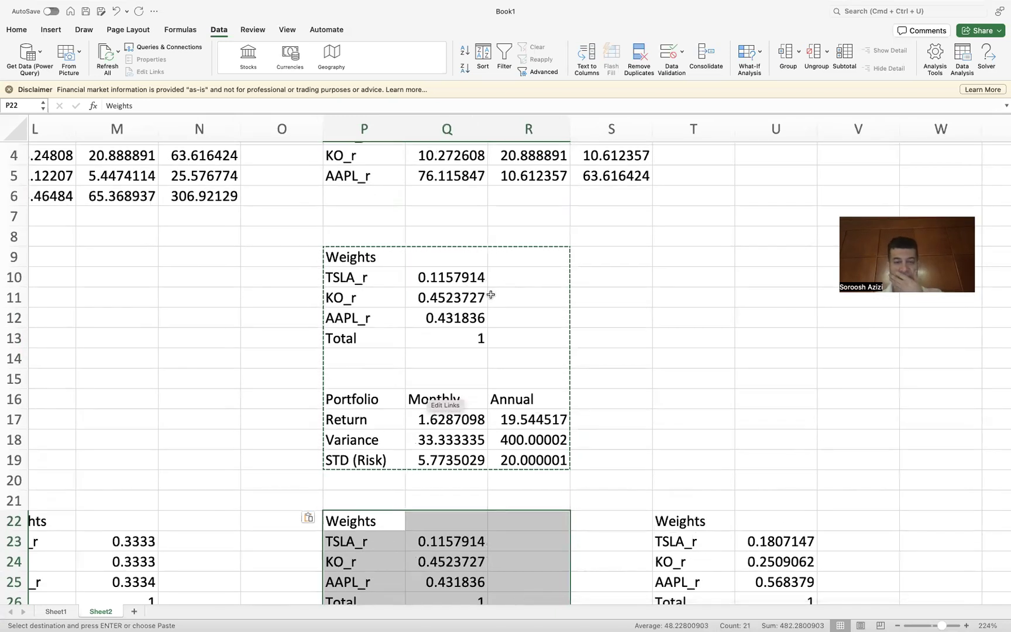
pyautogui.scroll(1, 491, 295)
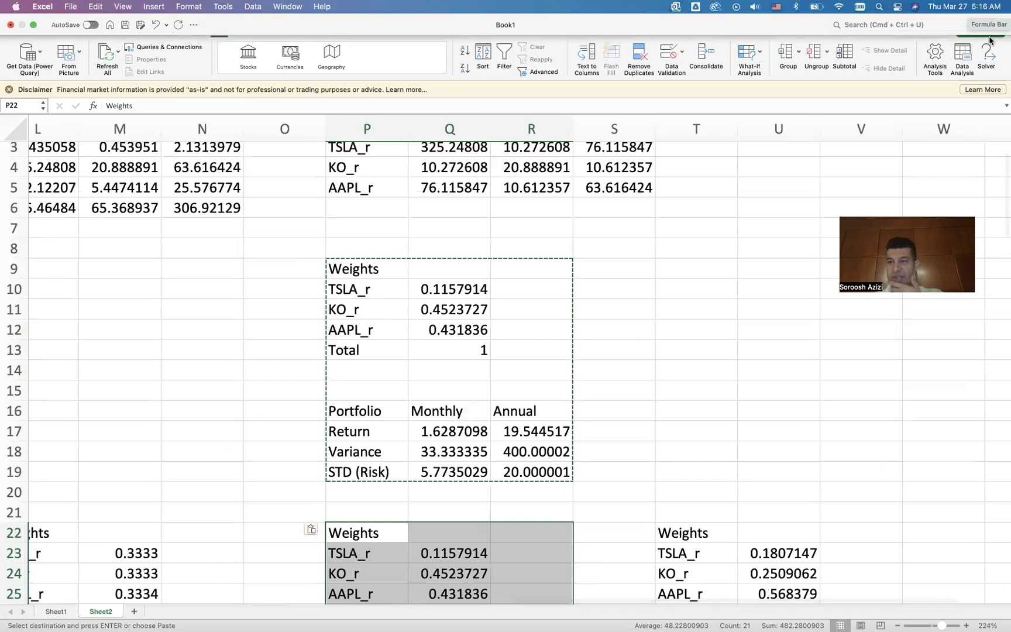
# Step: Change the Solver constraint on the annual STD in R19 to at most 35, solve, and keep the solution
pyautogui.click(985, 56)
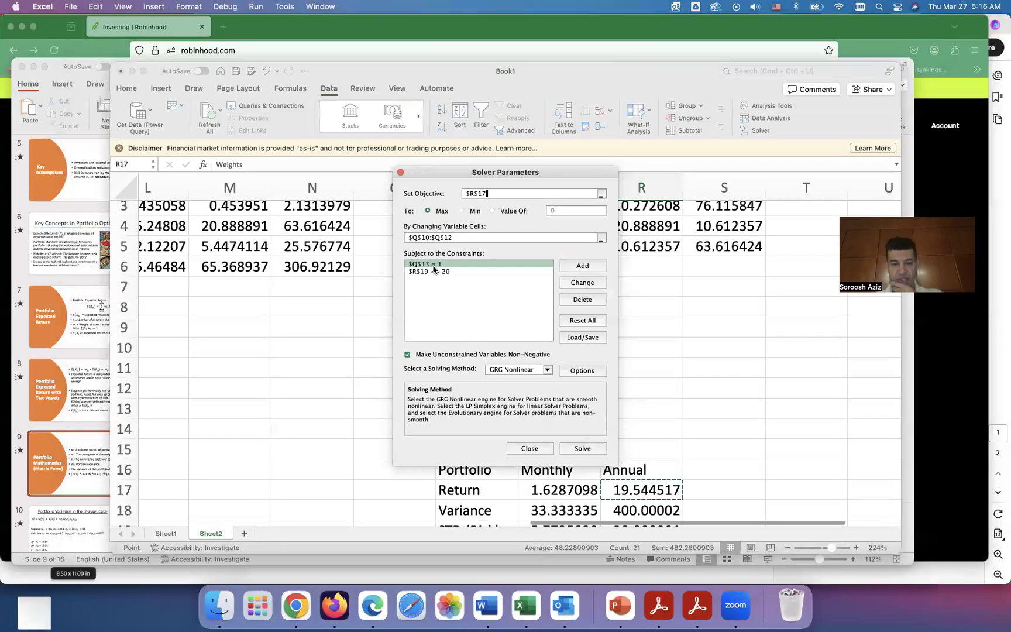
pyautogui.click(436, 272)
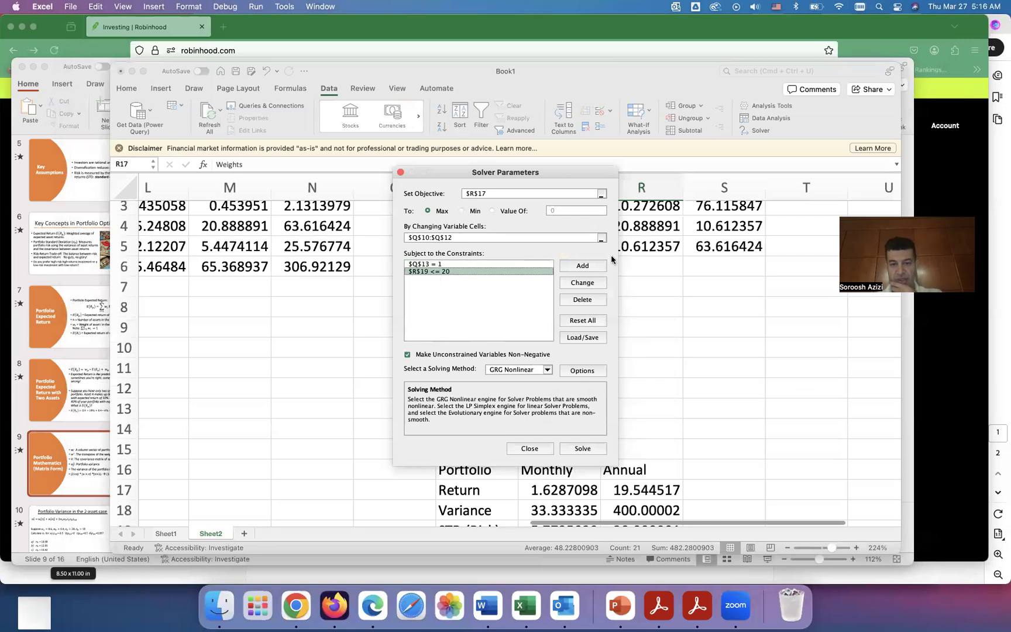
pyautogui.click(582, 283)
pyautogui.click(545, 316)
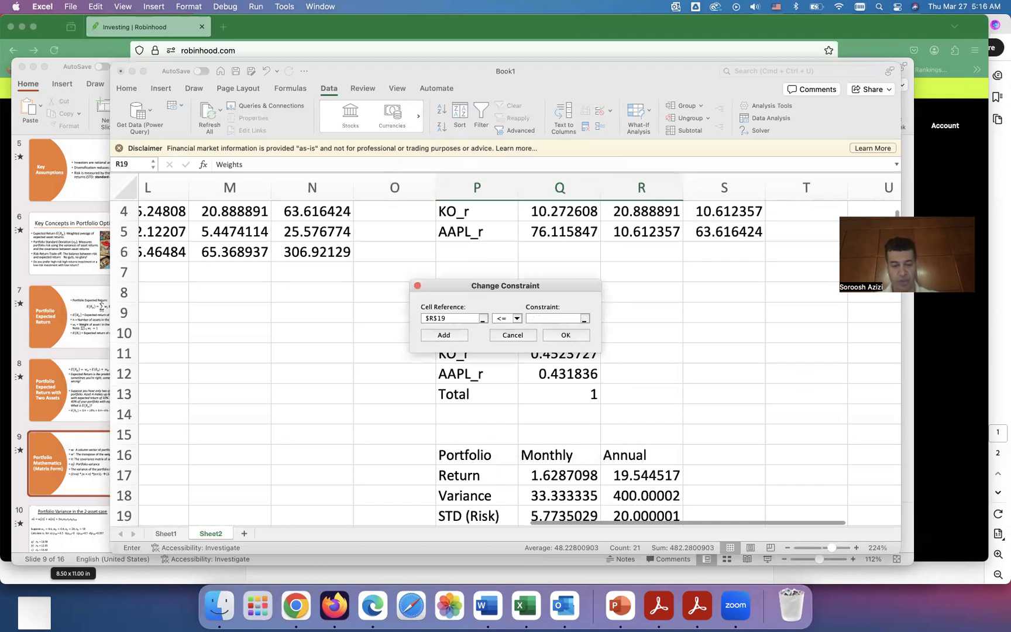
pyautogui.click(564, 336)
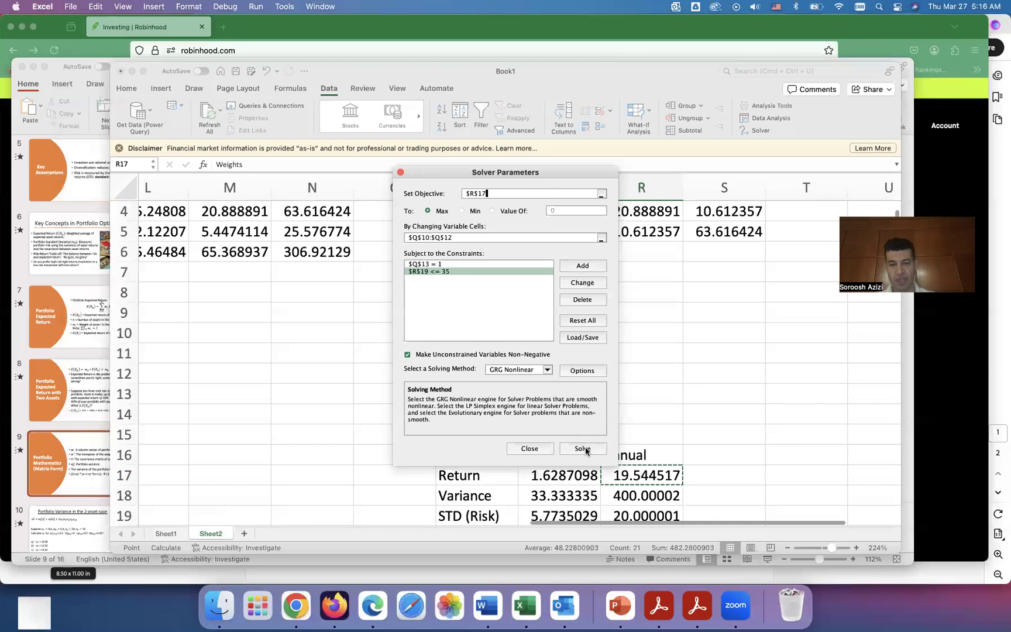
pyautogui.click(583, 448)
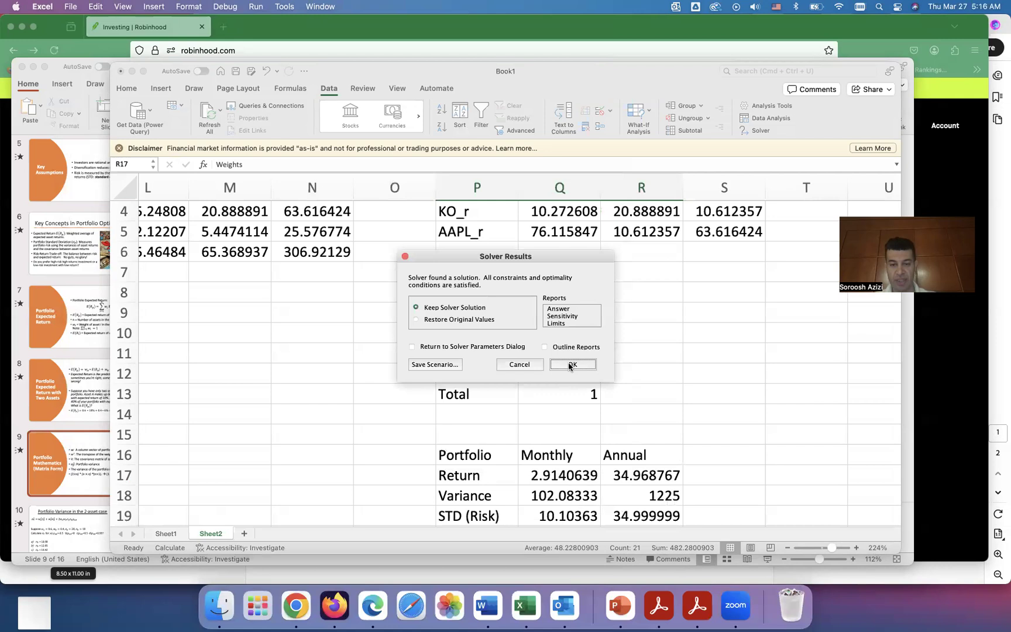
pyautogui.click(571, 365)
pyautogui.click(557, 374)
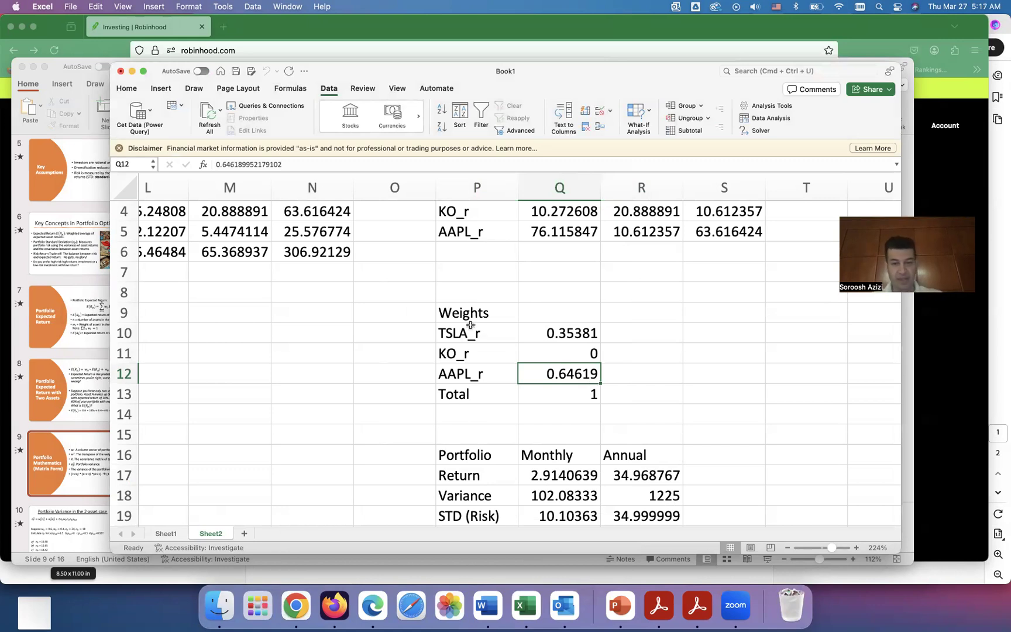
# Step: Copy the new weights and portfolio table P9:R19 and paste it as values starting at X22
pyautogui.scroll(-3, 465, 316)
pyautogui.hscroll(1, 465, 316)
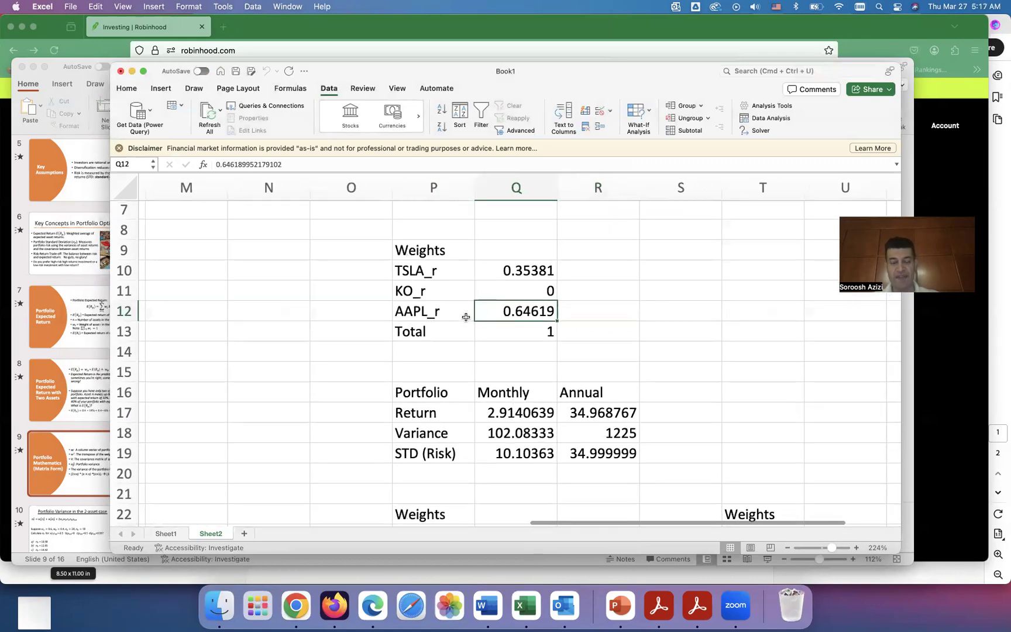
pyautogui.click(416, 250)
pyautogui.moveTo(416, 250); pyautogui.dragTo(529, 340)
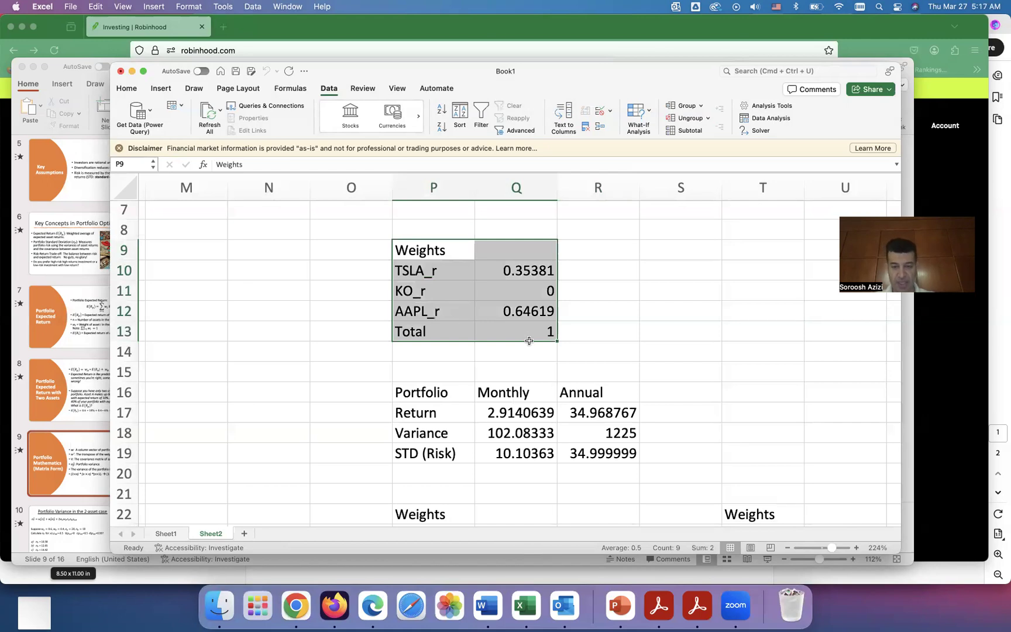
pyautogui.click(447, 287)
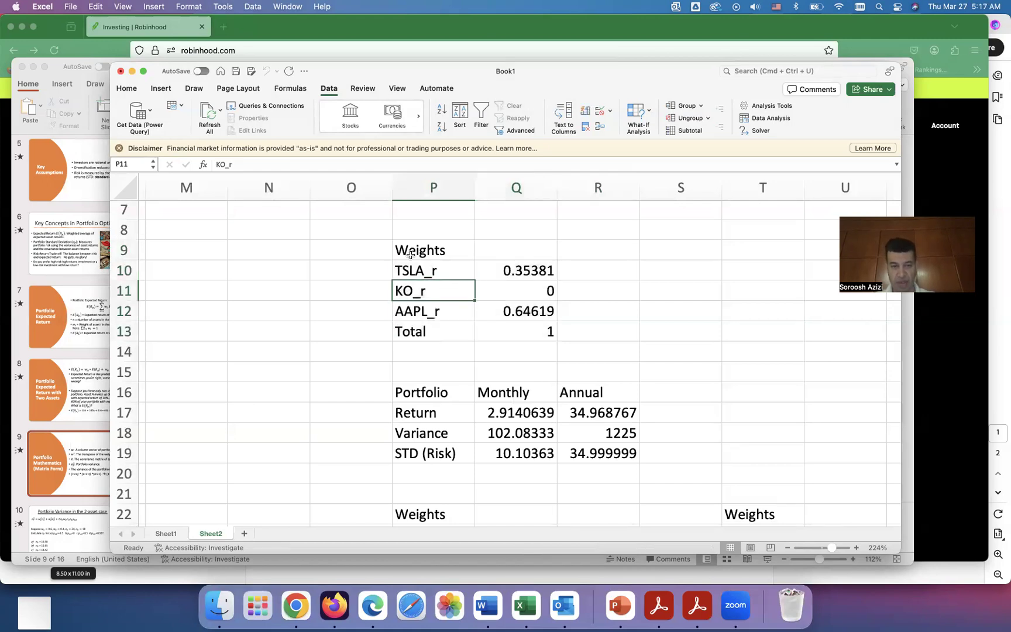
pyautogui.moveTo(410, 248); pyautogui.dragTo(616, 453)
pyautogui.press('super+c')
pyautogui.scroll(-5, 616, 455)
pyautogui.hscroll(3, 616, 456)
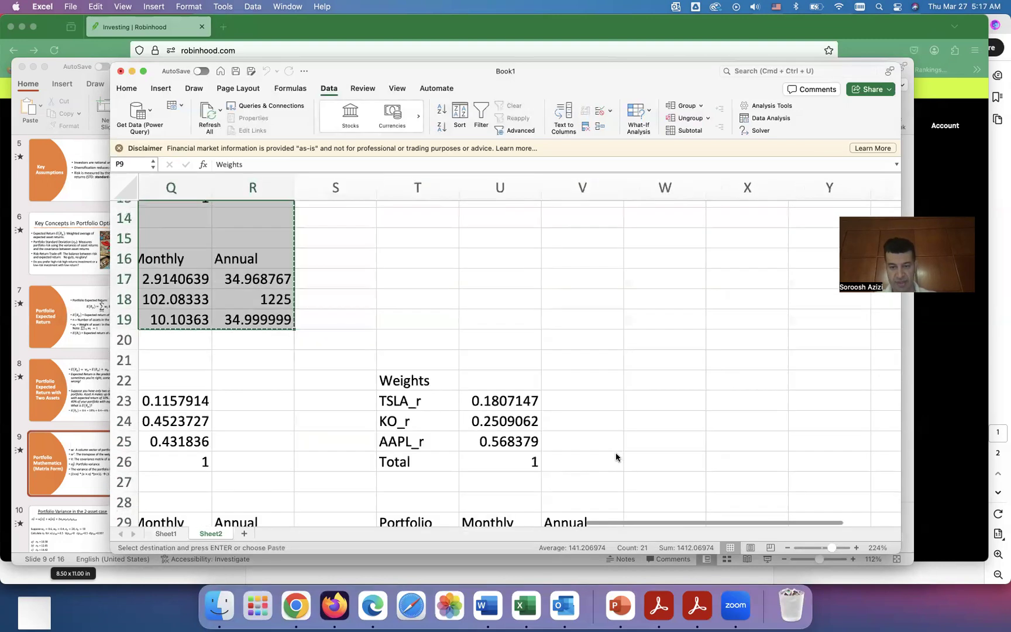
pyautogui.scroll(-2, 616, 456)
pyautogui.hscroll(2, 615, 456)
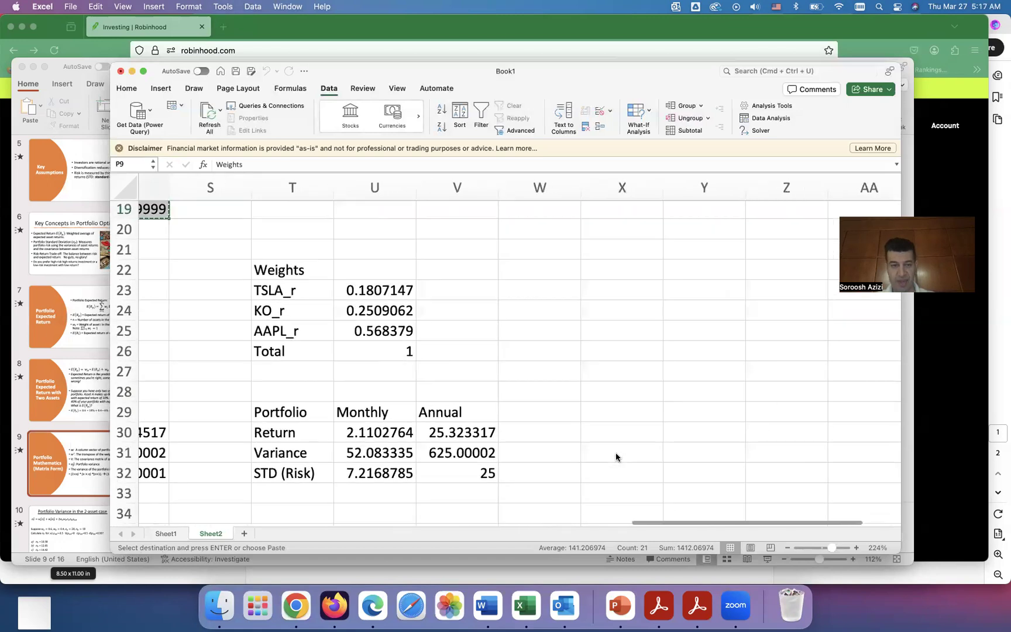
pyautogui.click(612, 268)
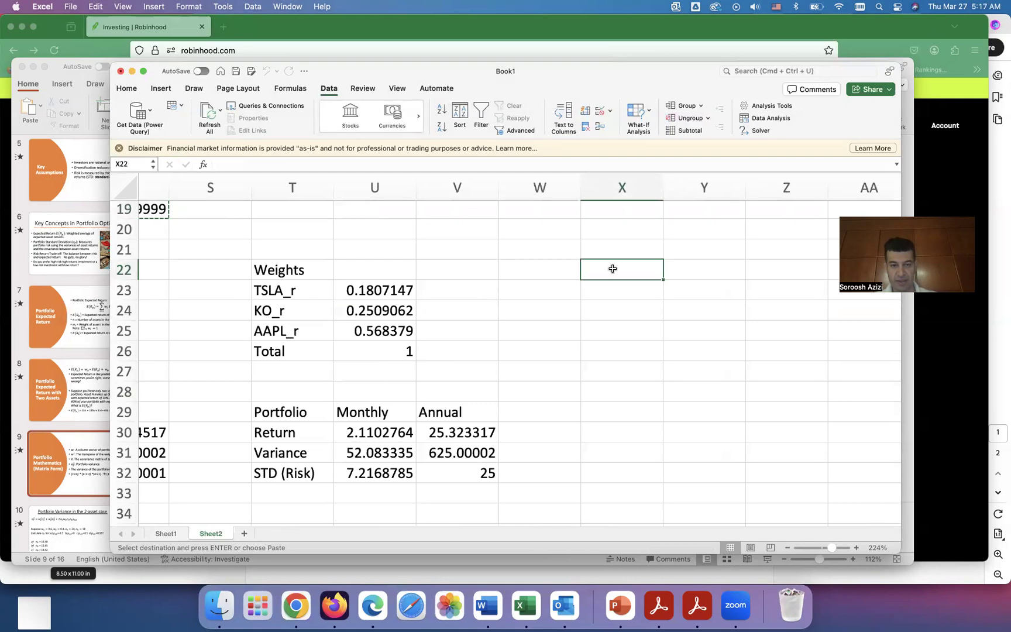
pyautogui.rightClick(613, 270)
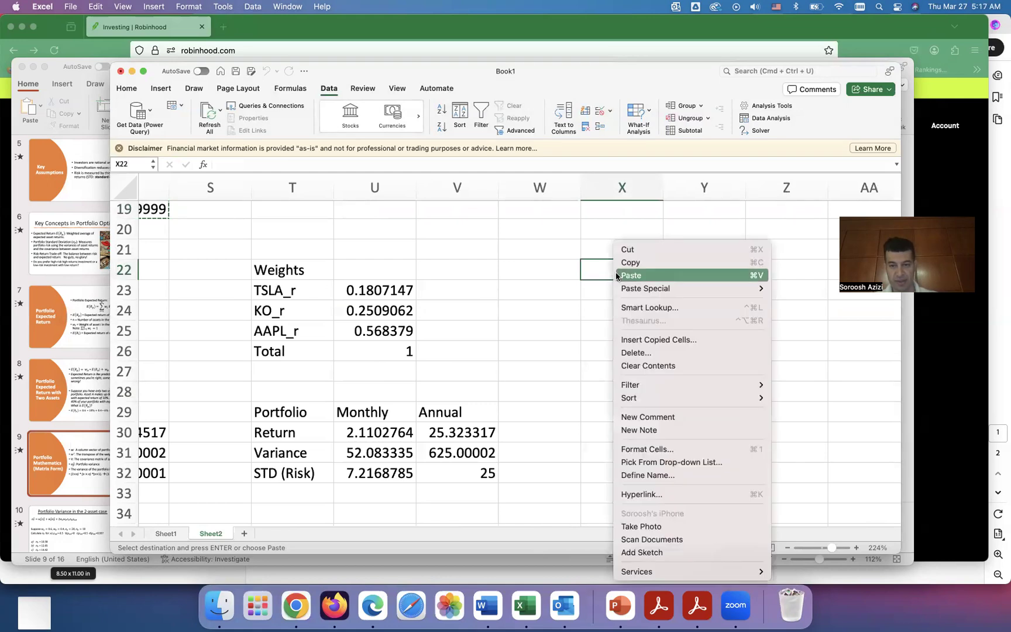
pyautogui.moveTo(687, 290)
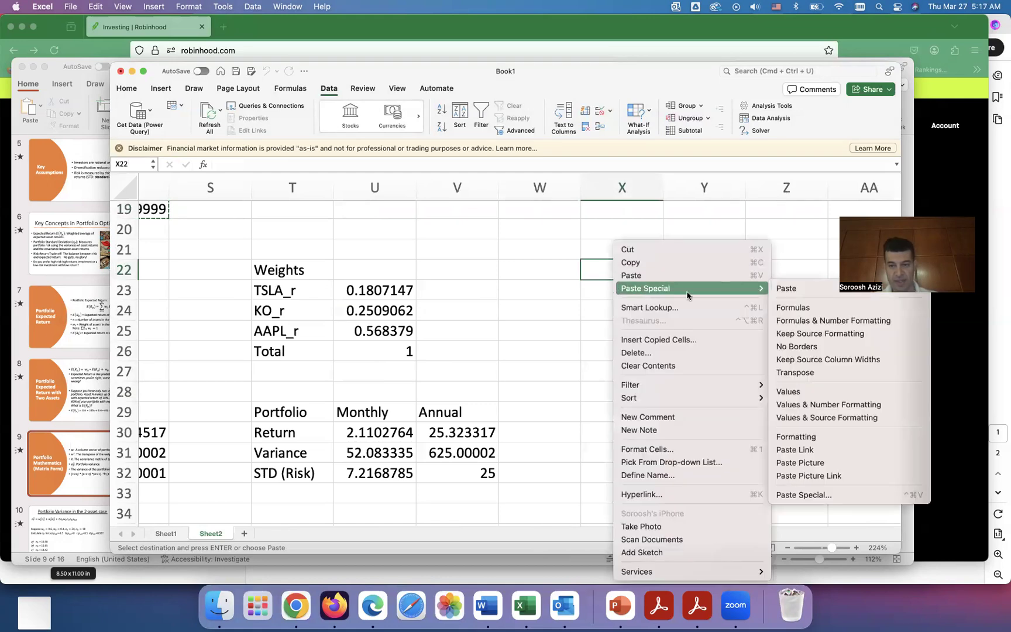
pyautogui.click(798, 391)
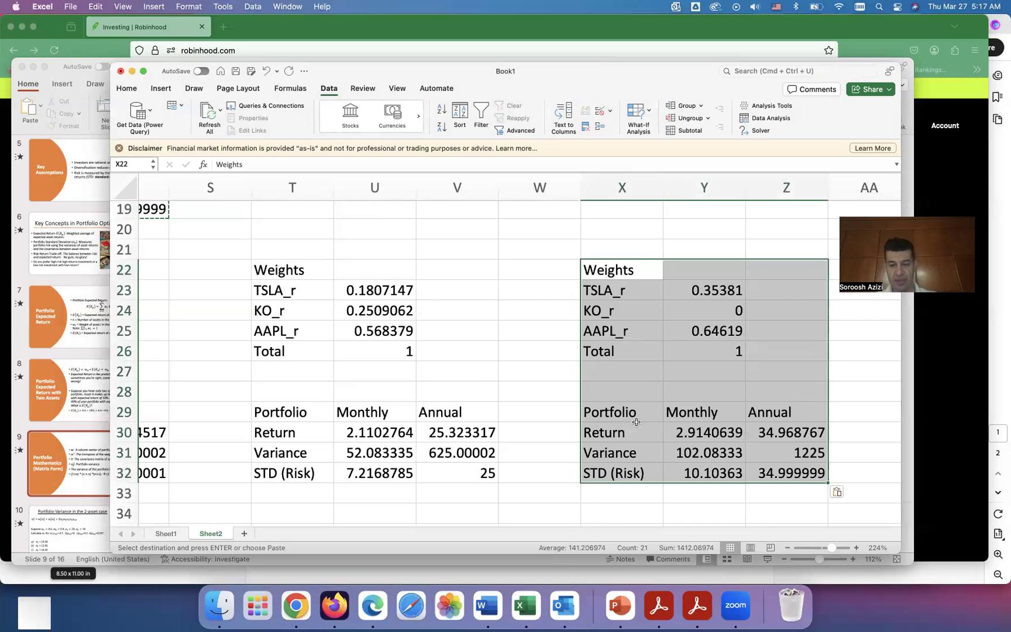
# Step: Change the Solver constraint on the annual STD in R19 to at most 50, solve, and keep the solution
pyautogui.hscroll(-2, 636, 422)
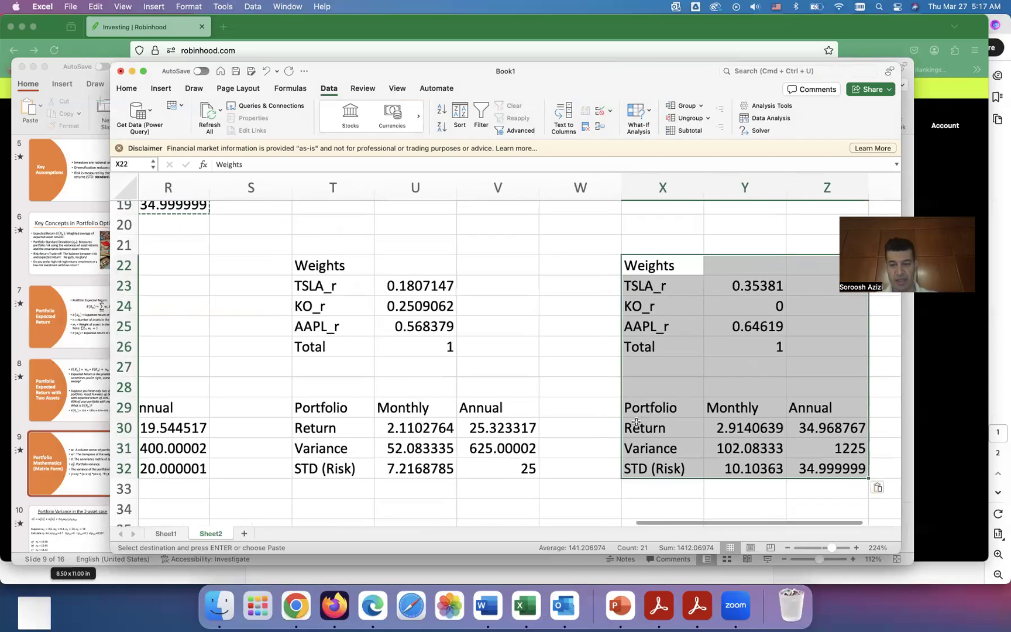
pyautogui.hscroll(-3, 636, 422)
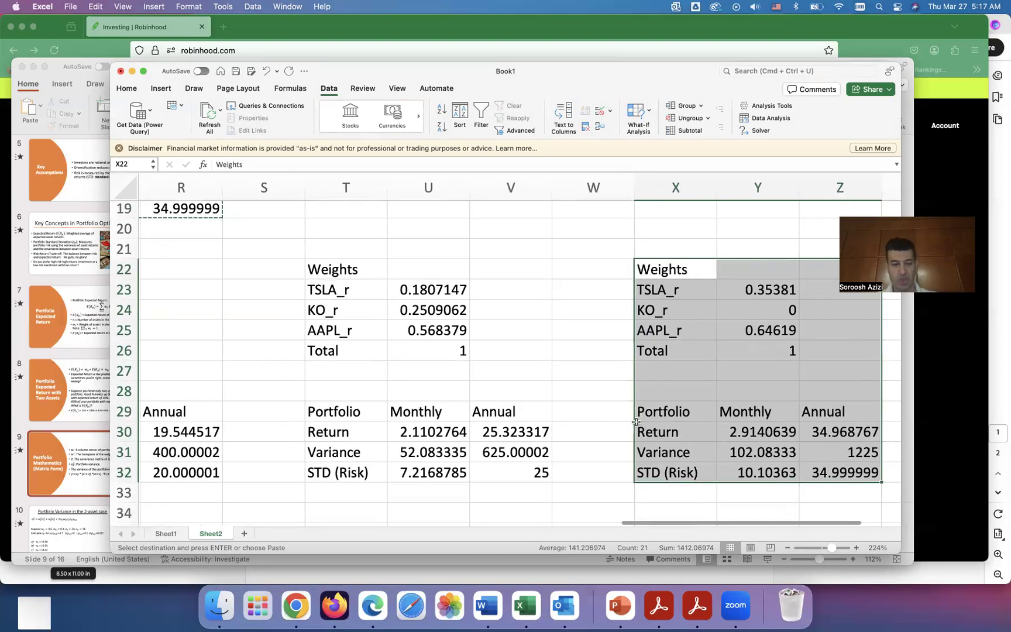
pyautogui.scroll(5, 636, 422)
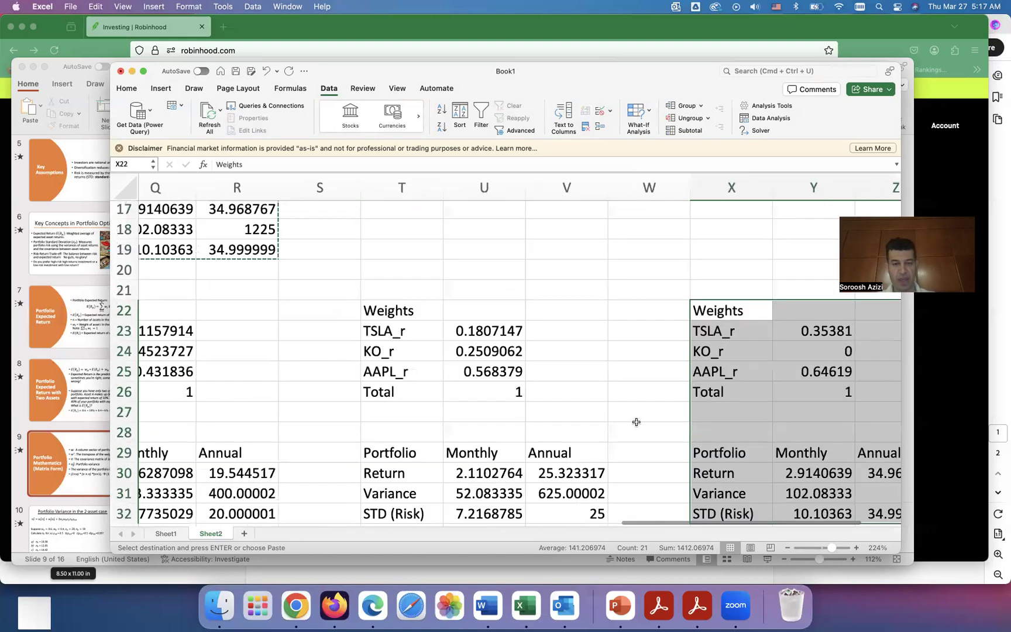
pyautogui.scroll(3, 636, 422)
pyautogui.hscroll(-2, 636, 422)
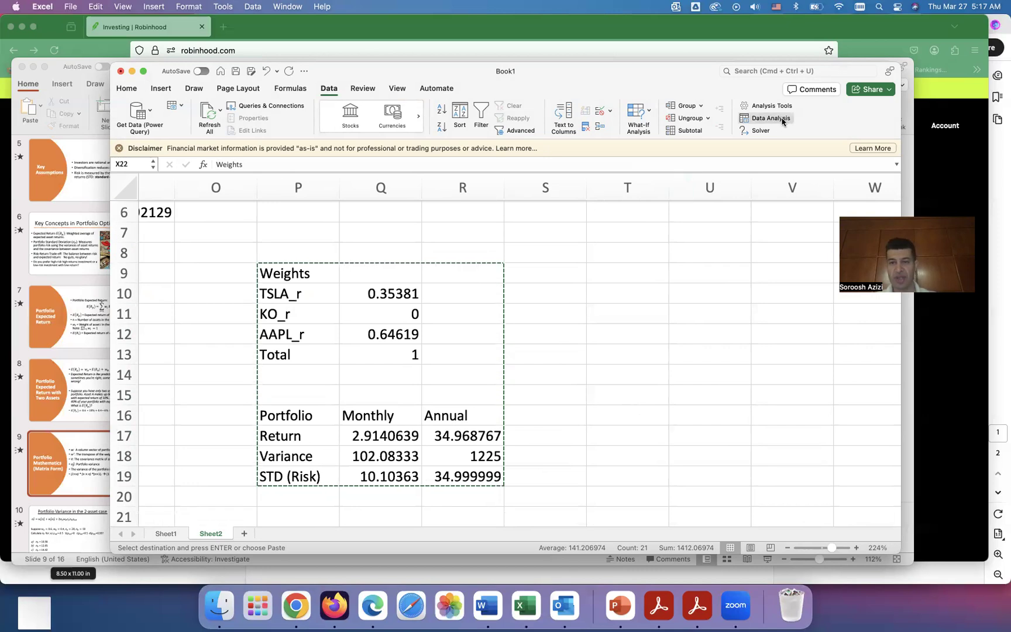
pyautogui.click(758, 130)
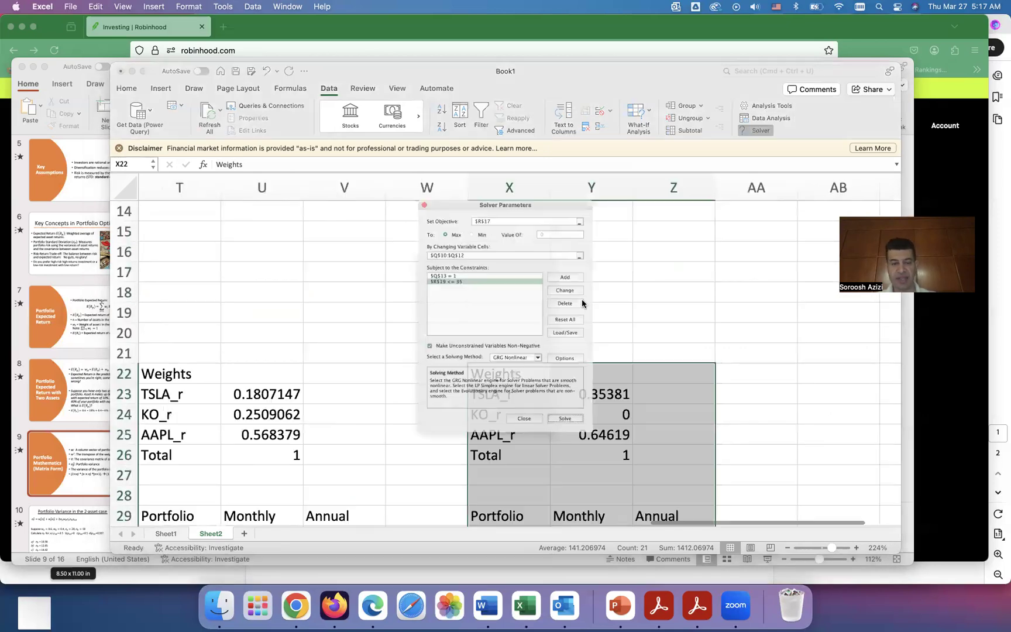
pyautogui.click(443, 270)
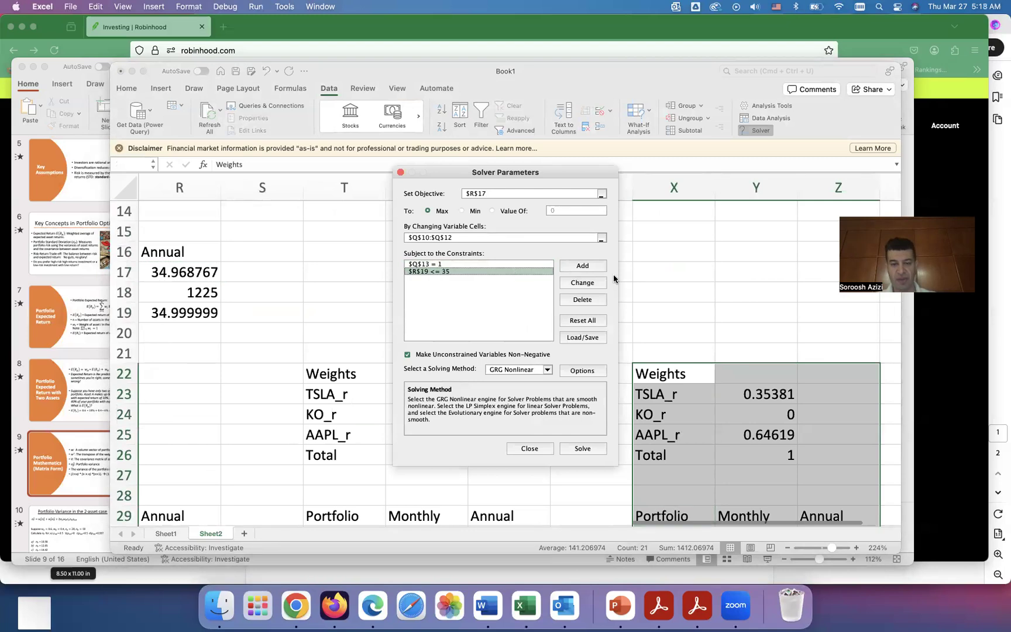
pyautogui.click(584, 283)
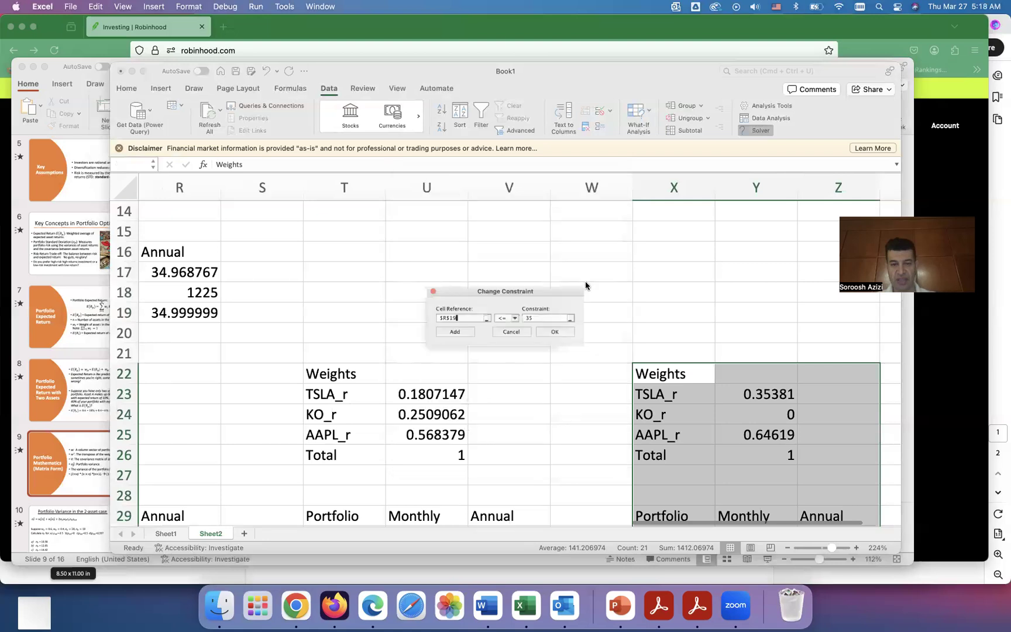
pyautogui.doubleClick(551, 319)
pyautogui.write('50')
pyautogui.click(554, 336)
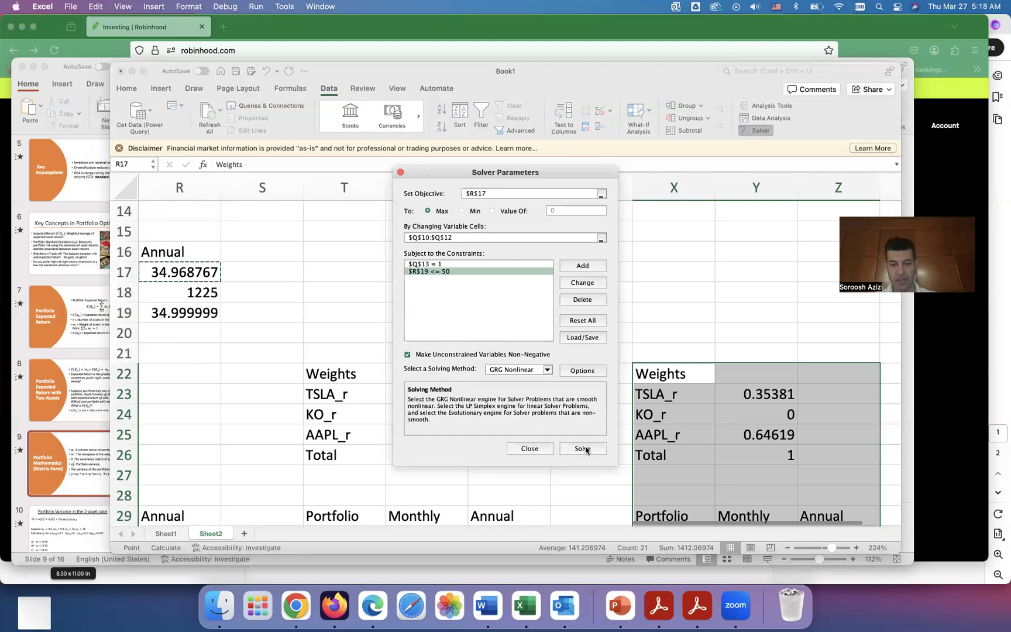
pyautogui.click(584, 448)
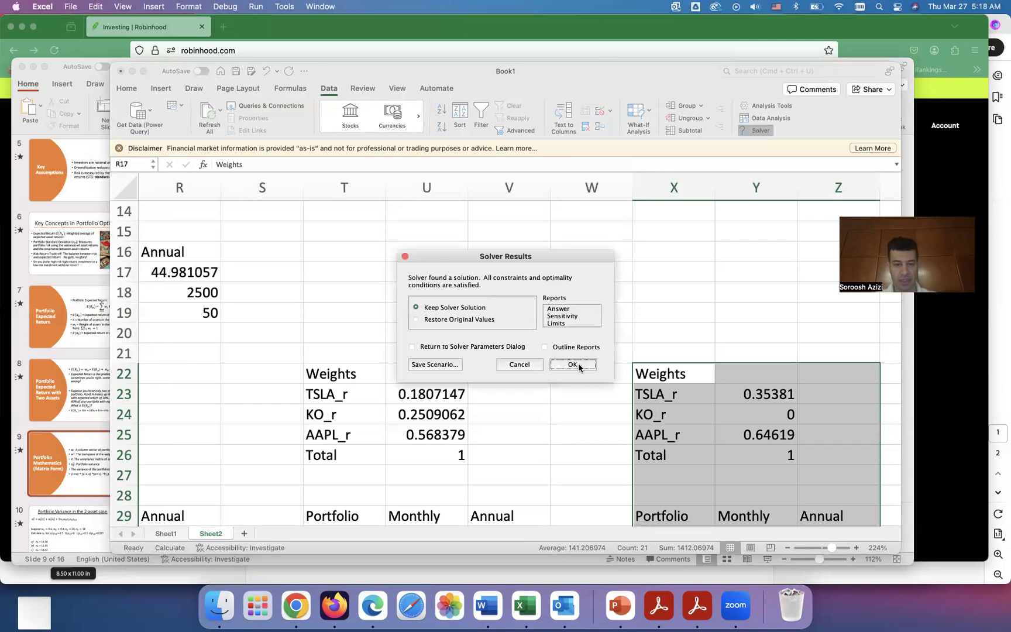
pyautogui.click(579, 367)
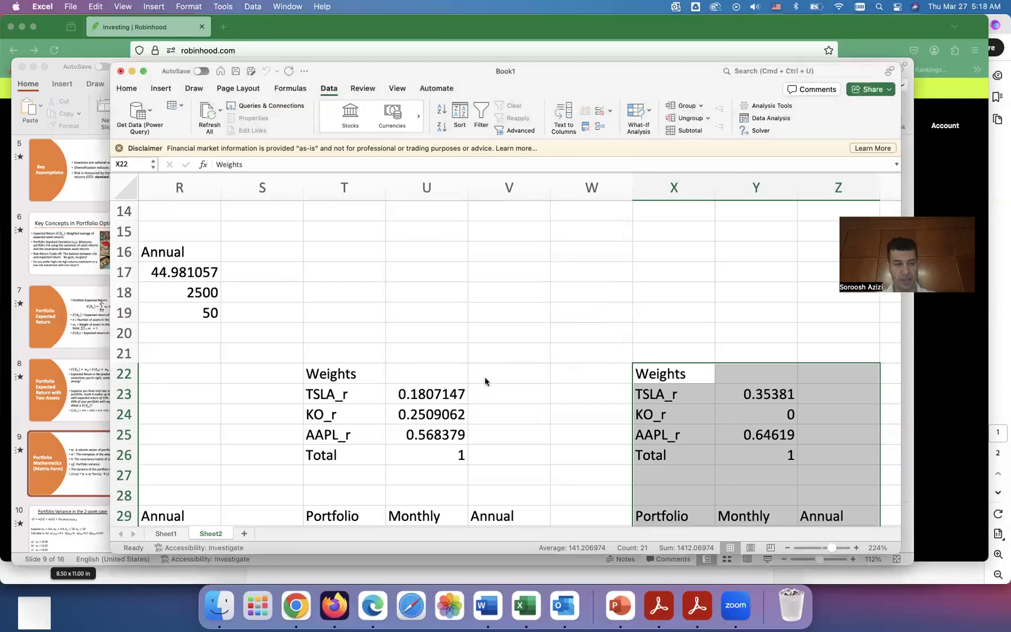
# Step: Copy the new weights and portfolio table P9:R19 and paste it as values starting at AB22
pyautogui.scroll(5, 485, 381)
pyautogui.hscroll(-1, 485, 382)
pyautogui.scroll(-3, 485, 381)
pyautogui.hscroll(-2, 485, 381)
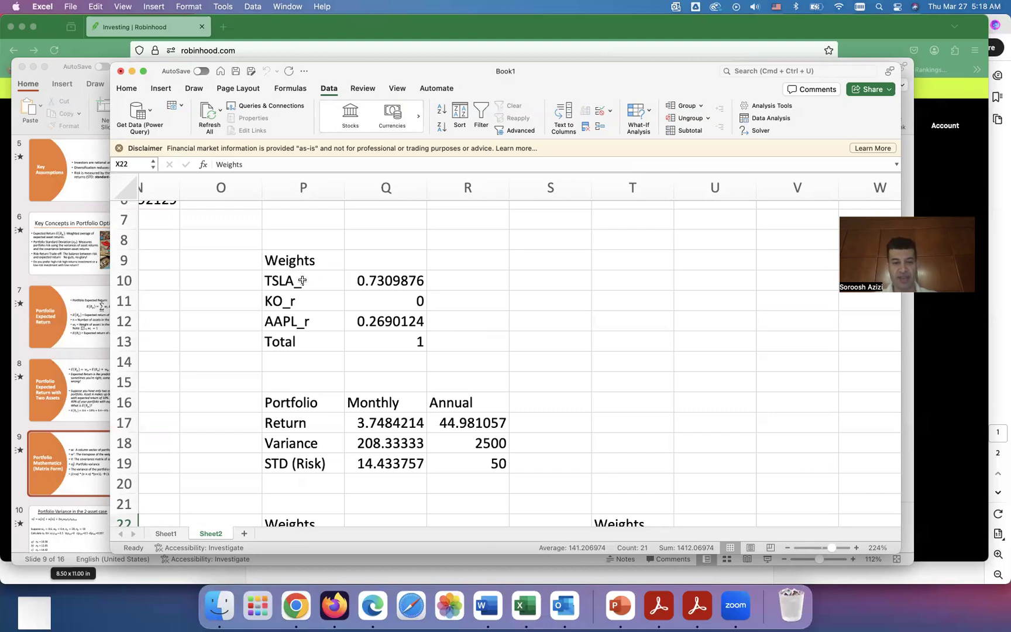
pyautogui.click(277, 260)
pyautogui.moveTo(277, 261); pyautogui.dragTo(468, 462)
pyautogui.press('super+c')
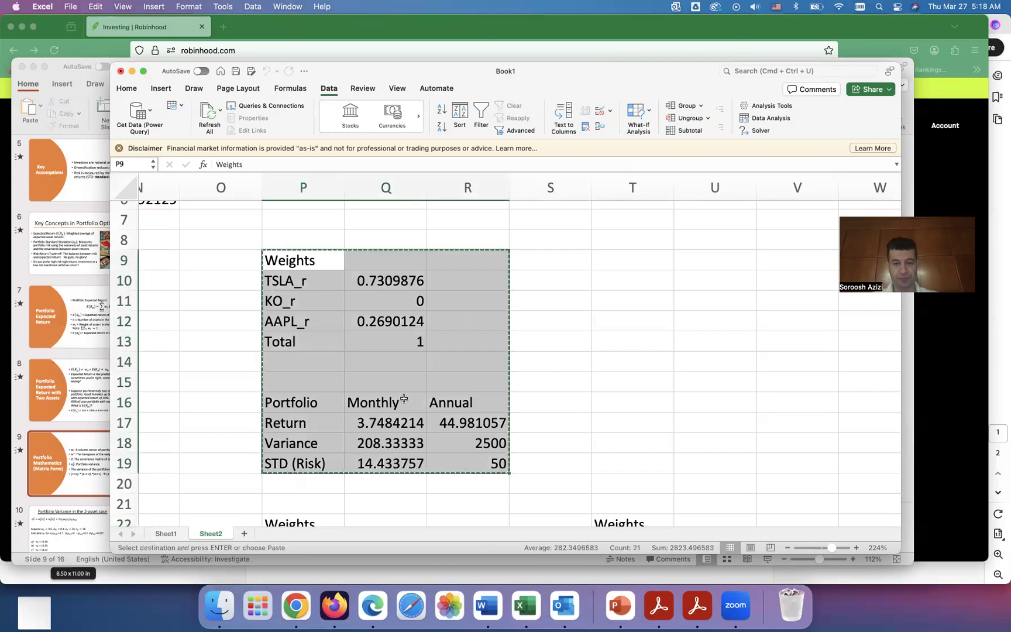
pyautogui.scroll(-3, 403, 398)
pyautogui.hscroll(3, 404, 398)
pyautogui.scroll(-5, 404, 398)
pyautogui.hscroll(3, 404, 398)
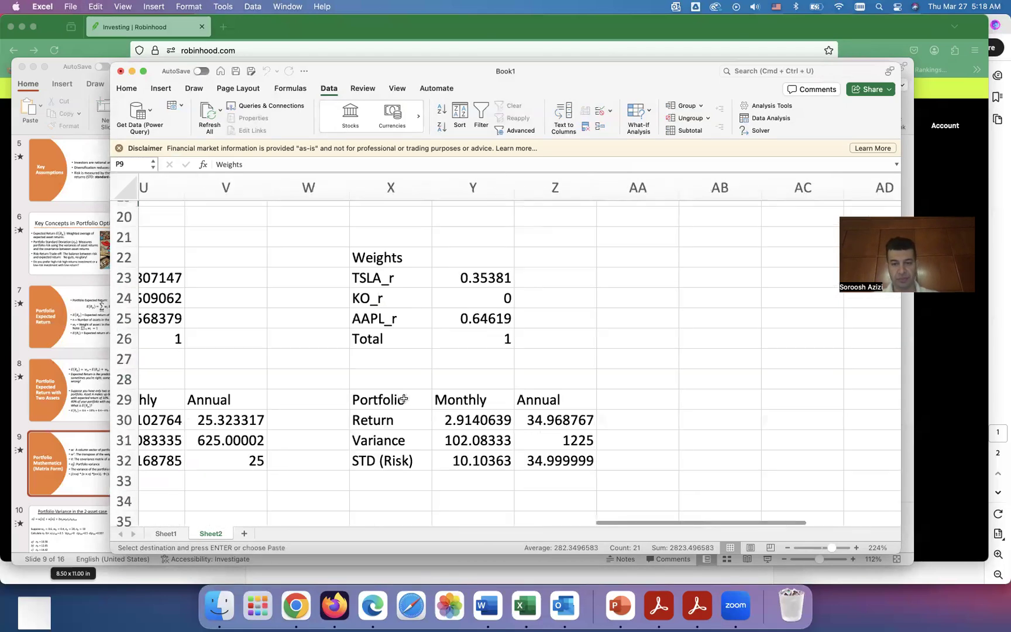
pyautogui.scroll(2, 402, 398)
pyautogui.scroll(-1, 824, 388)
pyautogui.hscroll(2, 824, 388)
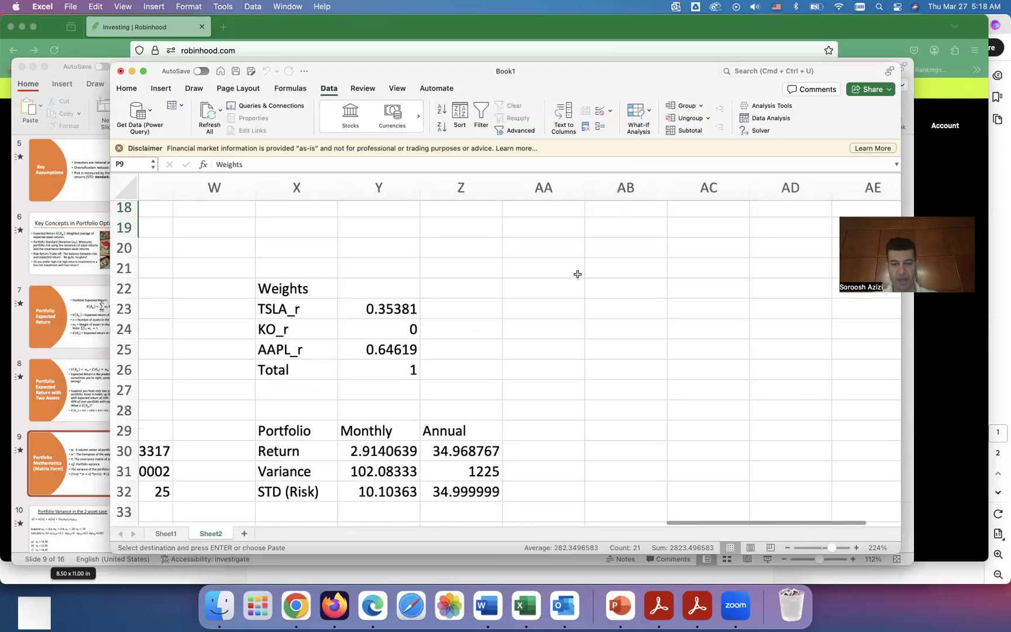
pyautogui.click(627, 290)
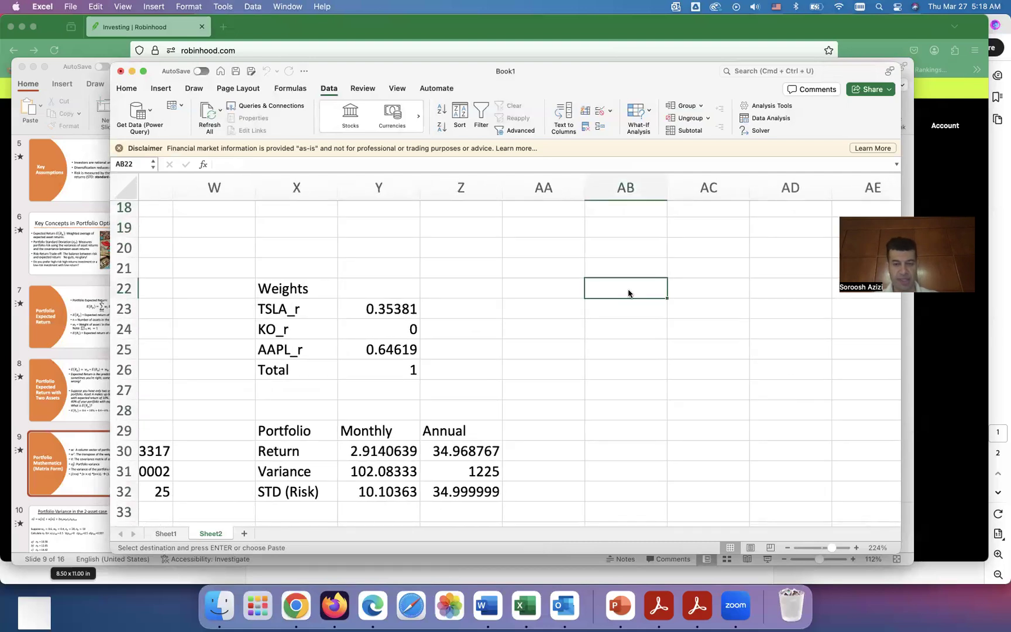
pyautogui.rightClick(628, 290)
pyautogui.moveTo(666, 291)
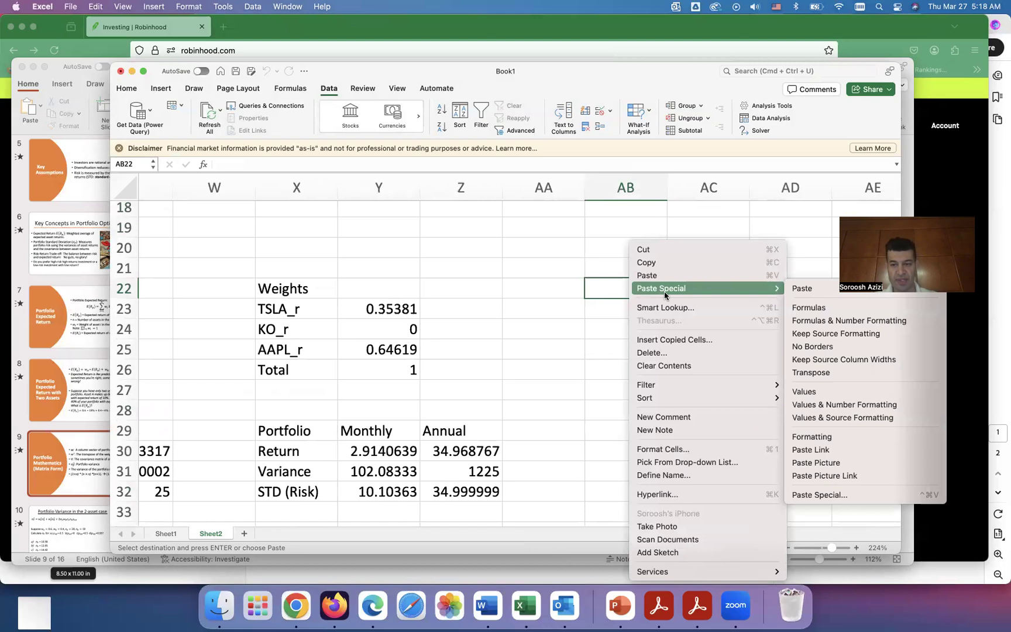
pyautogui.click(830, 396)
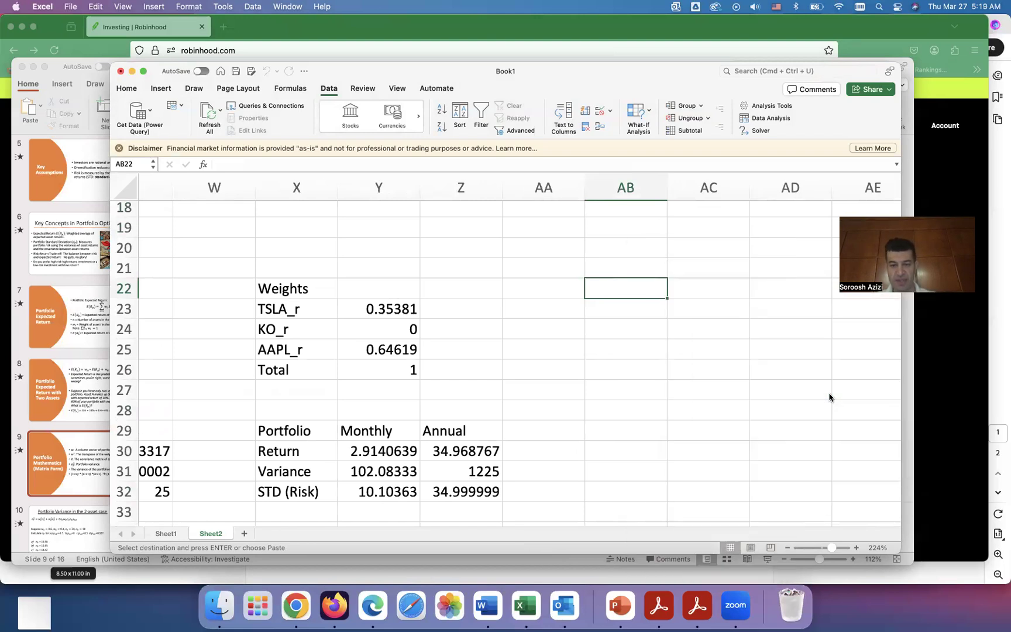
# Step: Review the table pasted at AB22 alongside the other saved solution tables and the return data
pyautogui.hscroll(-5, 707, 431)
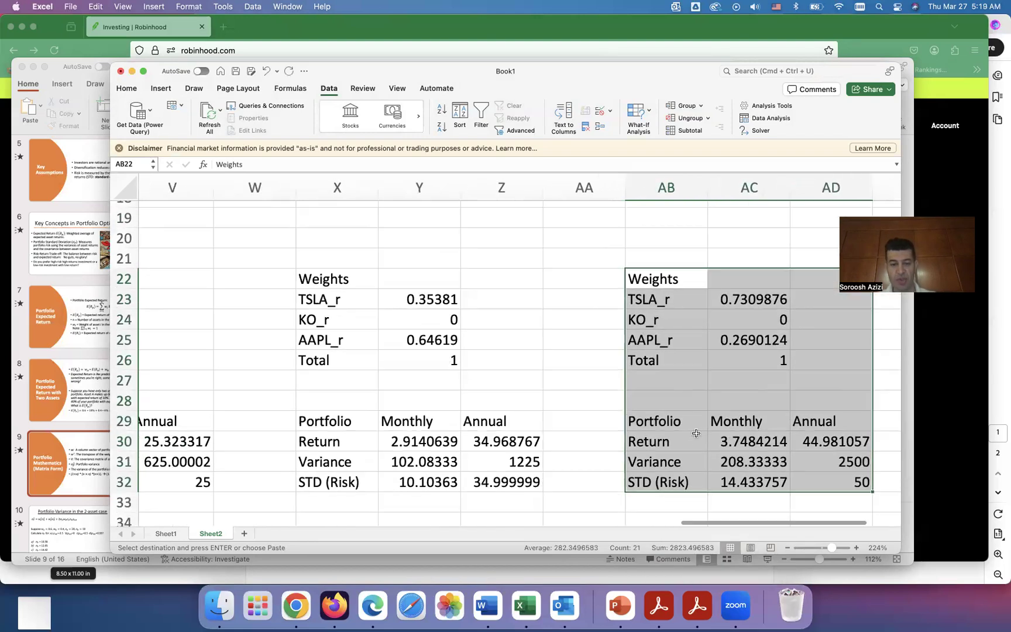
pyautogui.hscroll(-10, 696, 433)
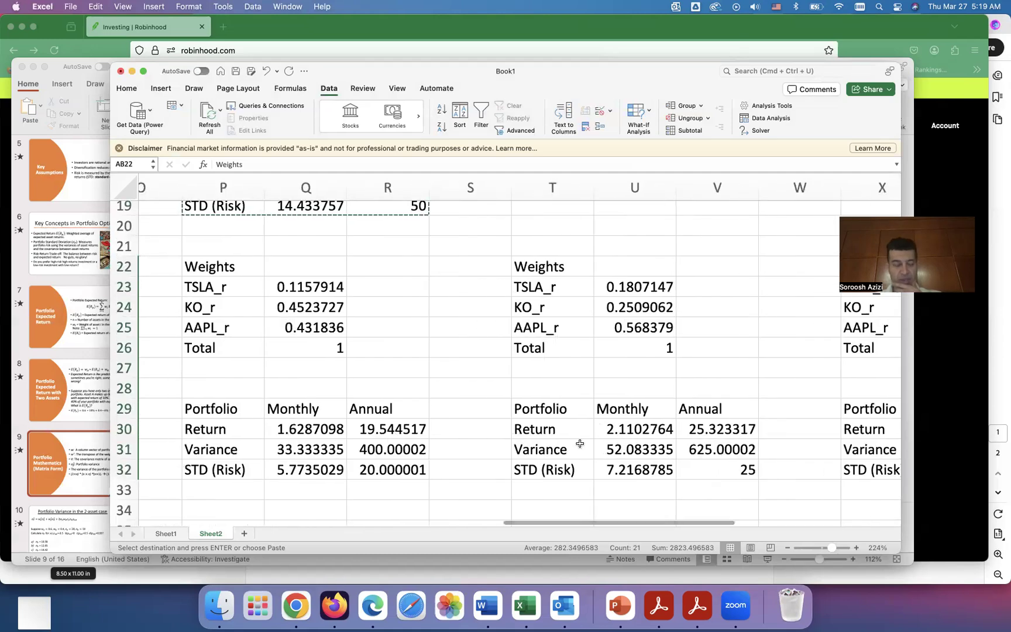
pyautogui.hscroll(-15, 581, 443)
pyautogui.hscroll(3, 581, 444)
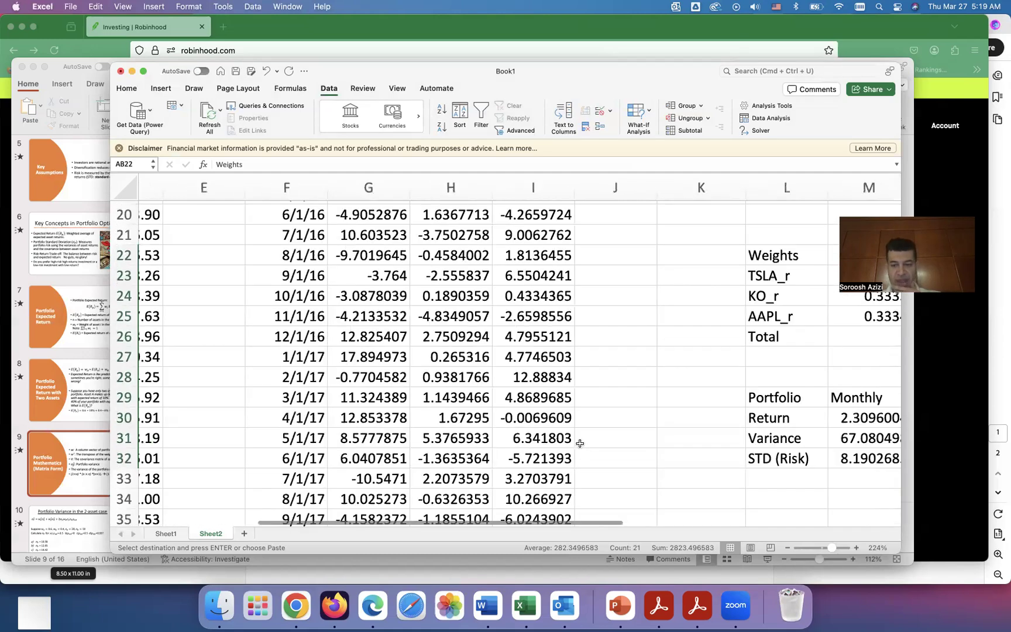
pyautogui.hscroll(8, 580, 442)
pyautogui.scroll(10, 580, 443)
pyautogui.hscroll(3, 580, 443)
pyautogui.scroll(-3, 580, 443)
pyautogui.hscroll(1, 580, 443)
# Step: Change the Solver constraint on the annual STD in R19 to at most 15, solve, and keep the solver solution
pyautogui.click(760, 130)
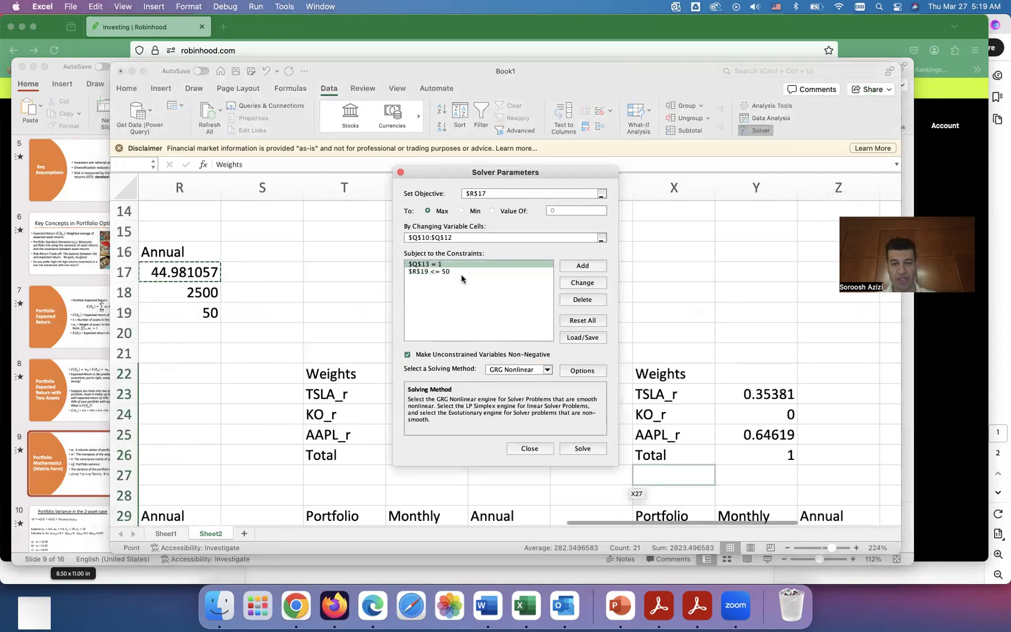
pyautogui.click(443, 273)
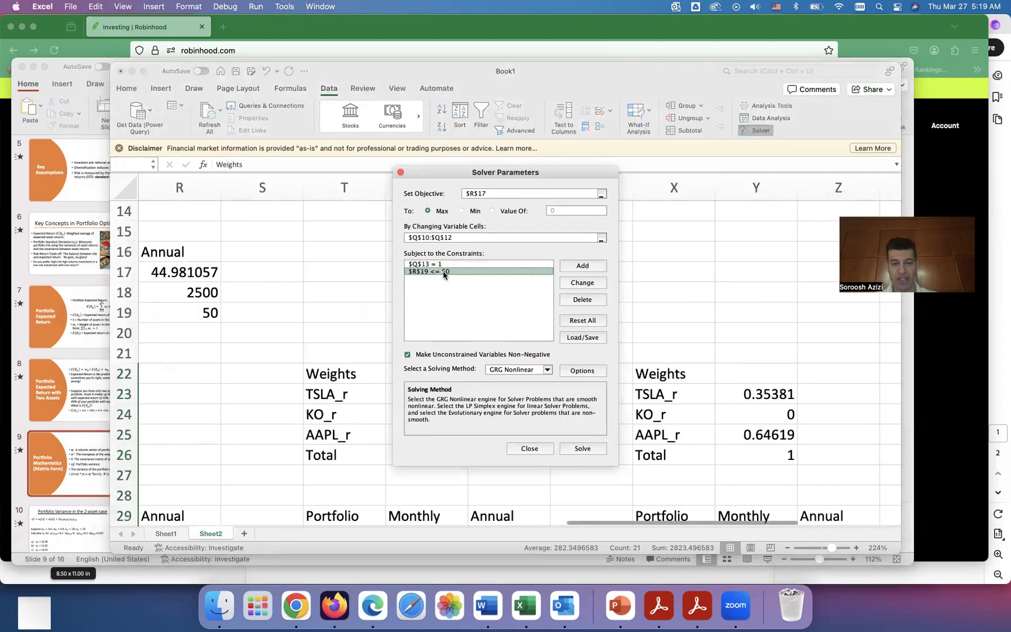
pyautogui.click(585, 283)
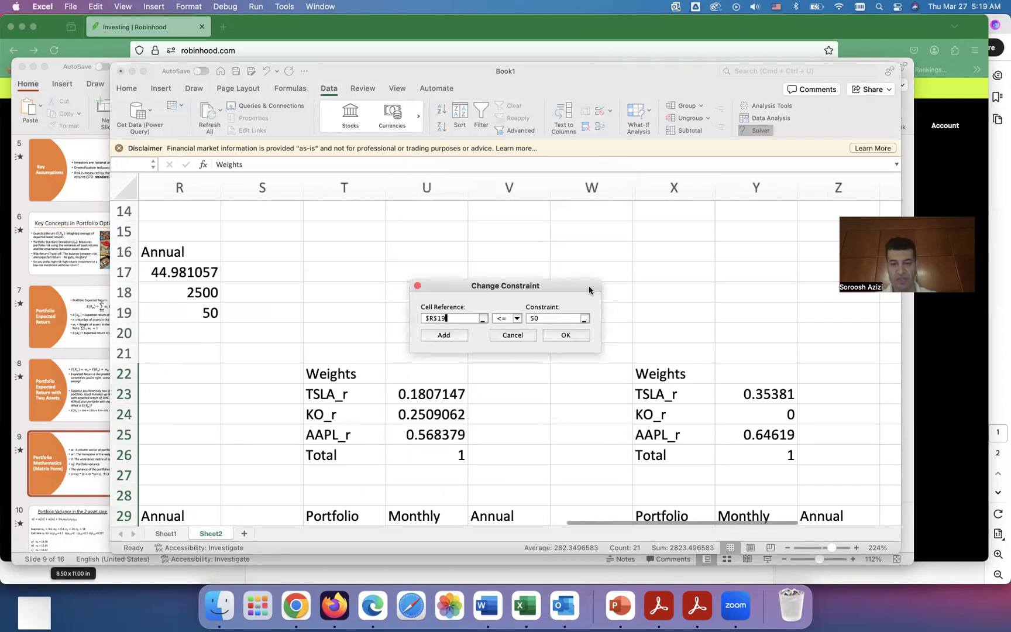
pyautogui.click(550, 320)
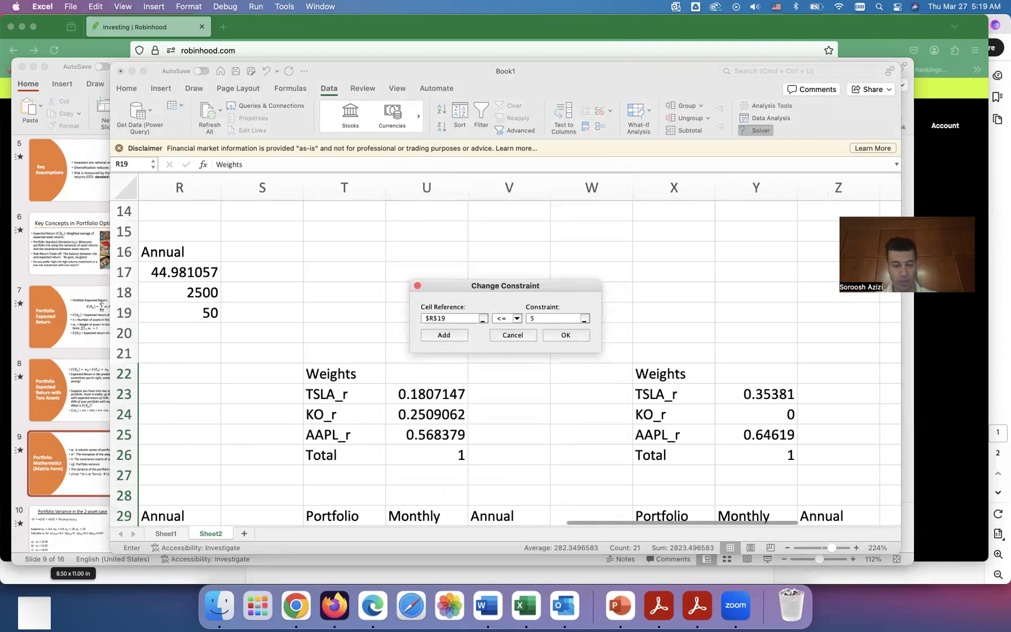
pyautogui.write('15')
pyautogui.click(564, 334)
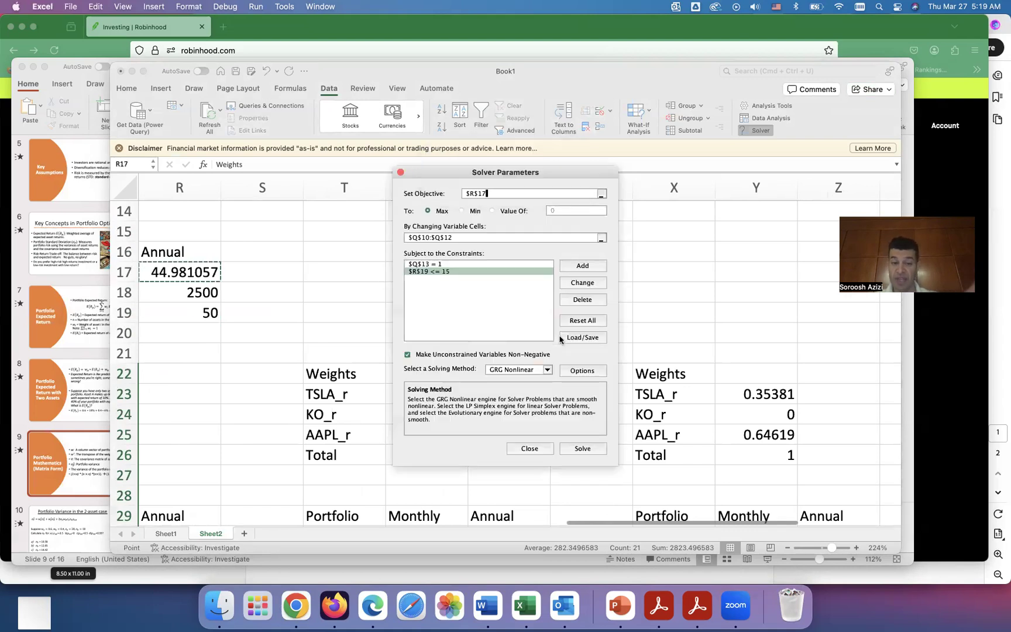
pyautogui.click(585, 449)
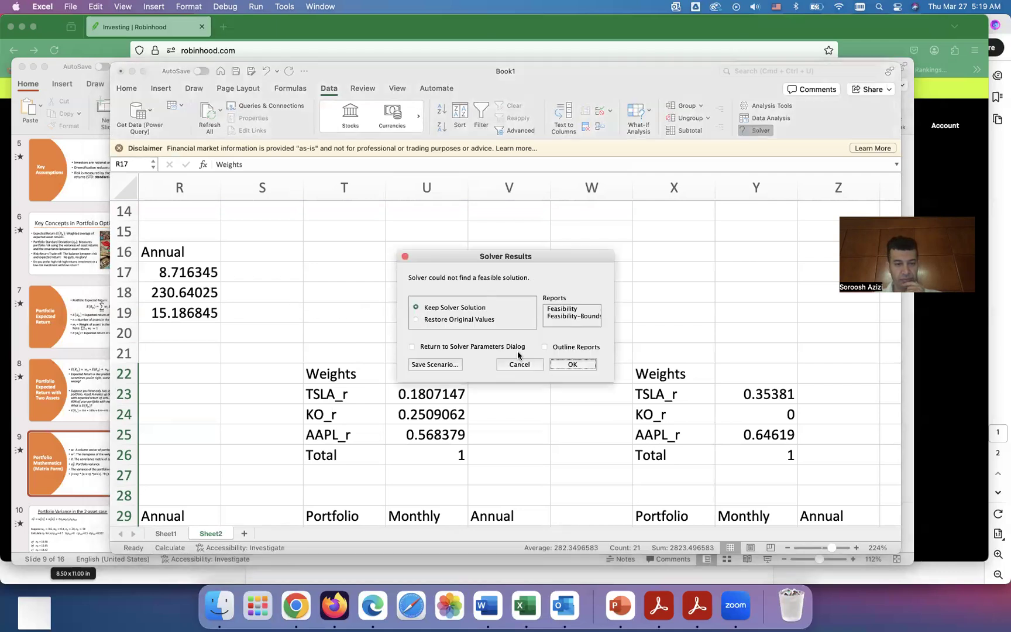
pyautogui.click(573, 364)
# Step: Examine the resulting weights and portfolio return, variance and STD in P9:R19
pyautogui.scroll(5, 516, 382)
pyautogui.hscroll(-3, 517, 382)
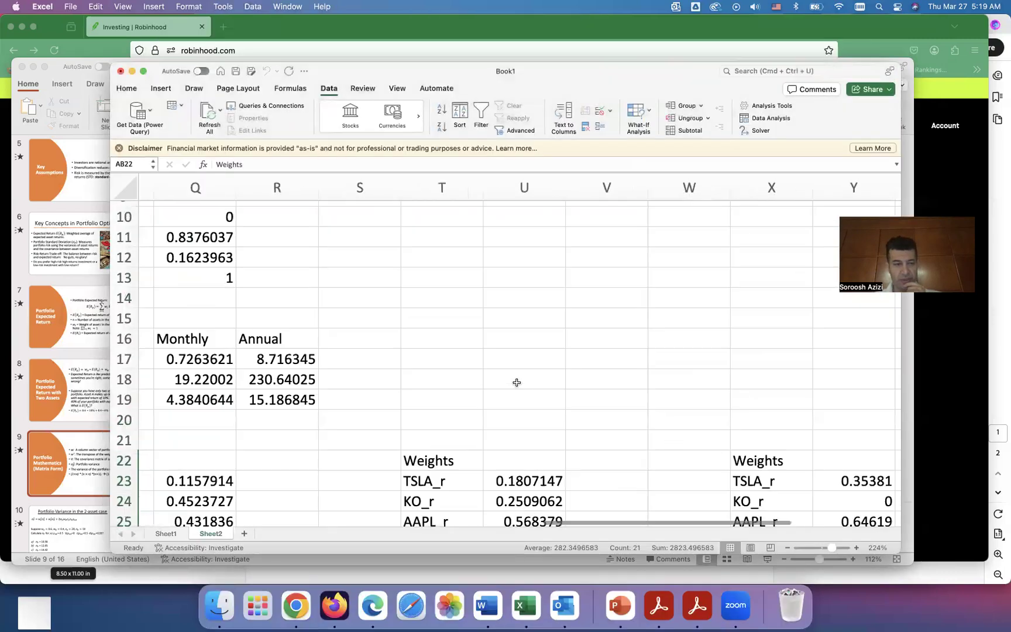
pyautogui.scroll(-2, 517, 382)
pyautogui.hscroll(-1, 517, 382)
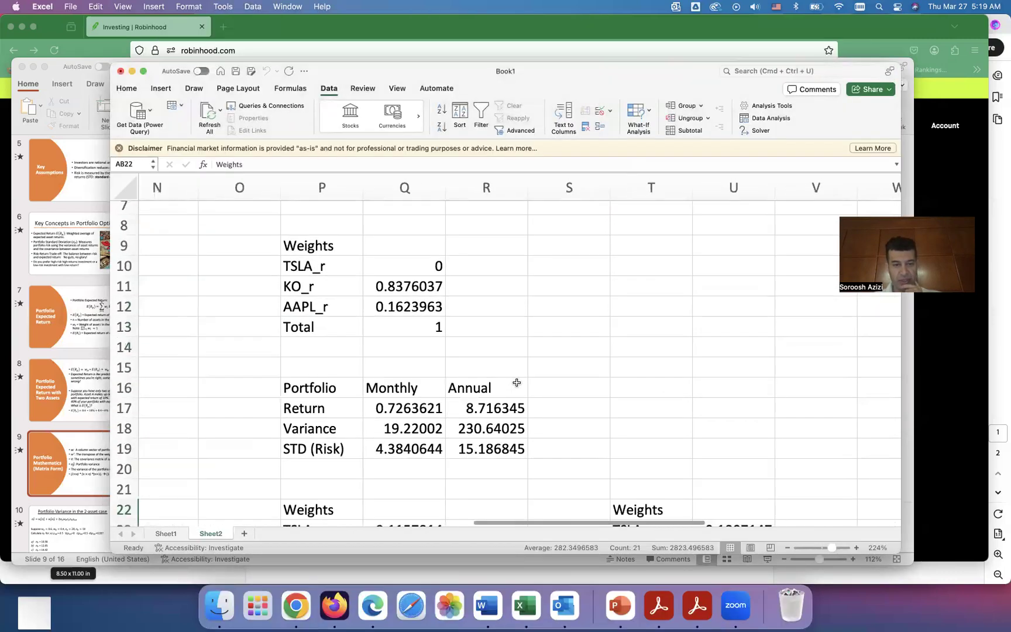
pyautogui.scroll(-2, 517, 382)
pyautogui.hscroll(1, 517, 382)
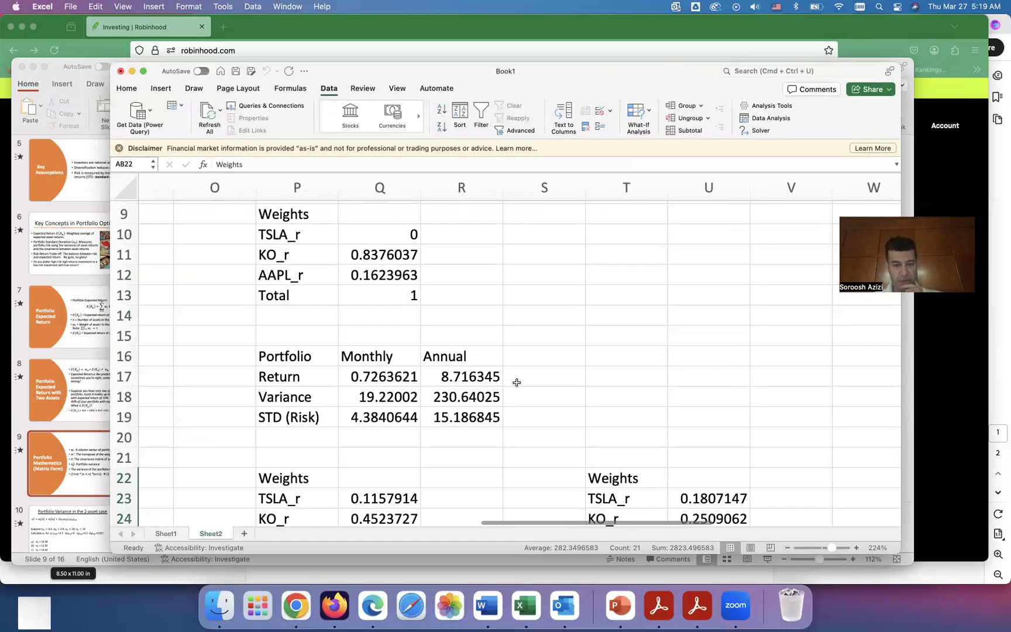
pyautogui.scroll(1, 517, 382)
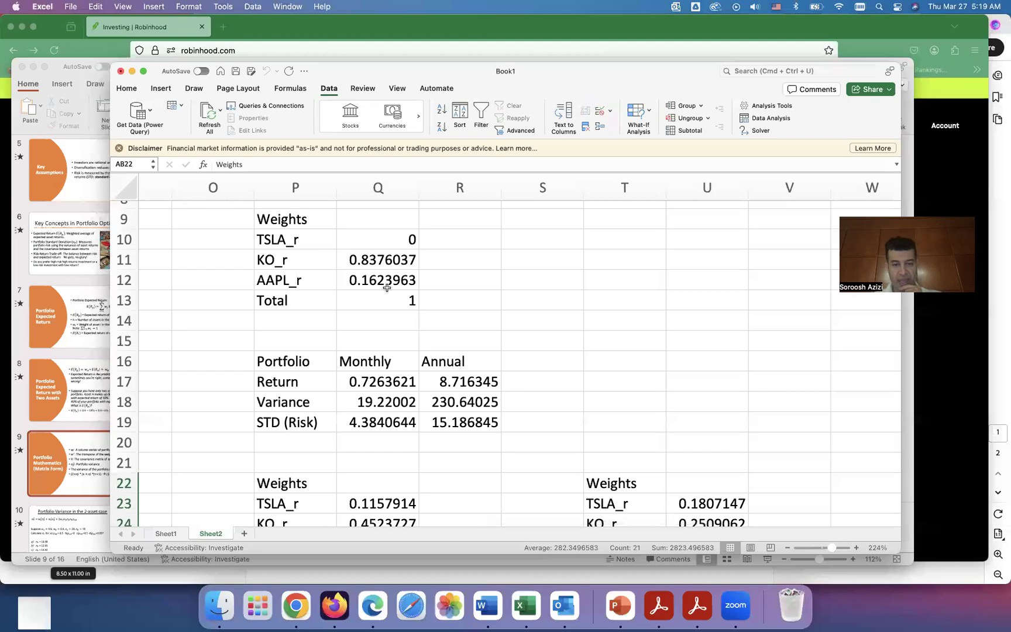
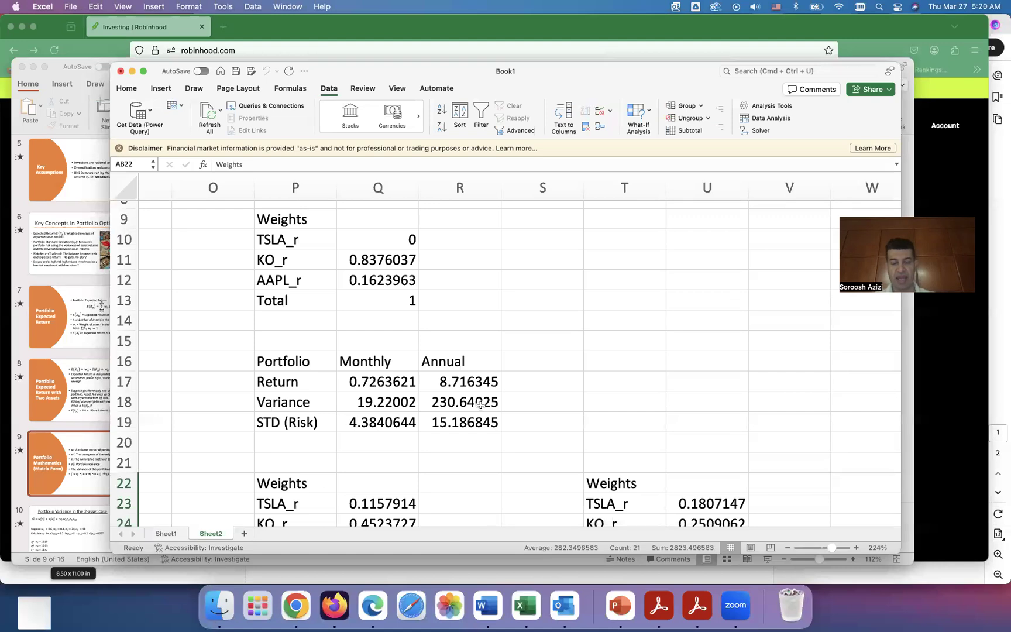
# Step: Try to solve again with the Solver constraint on the annual STD in R19 changed to at most 10, keeping the solver solution
pyautogui.click(755, 131)
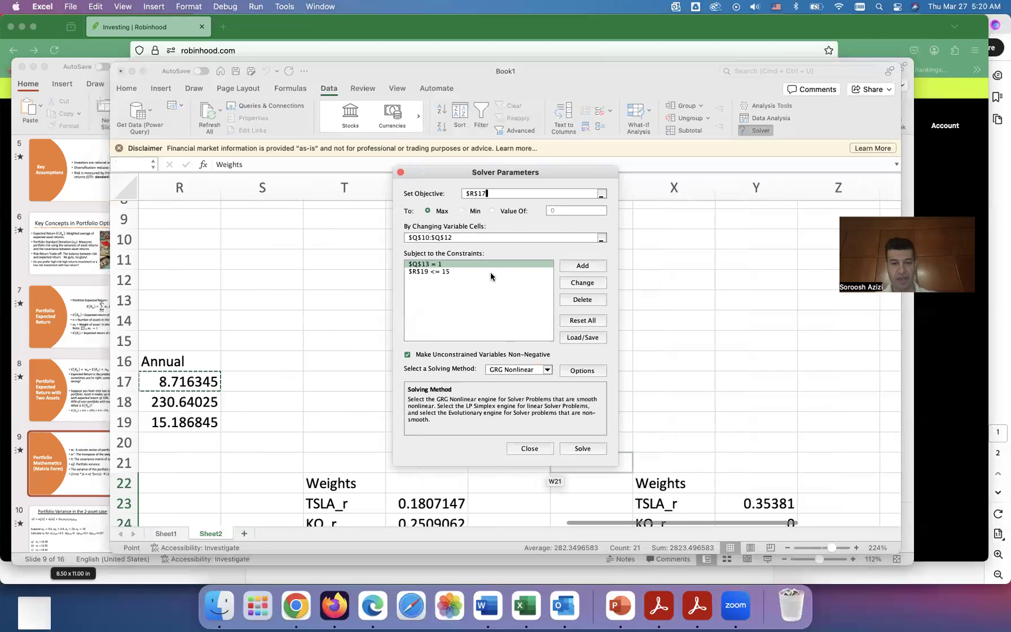
pyautogui.click(440, 267)
pyautogui.click(440, 272)
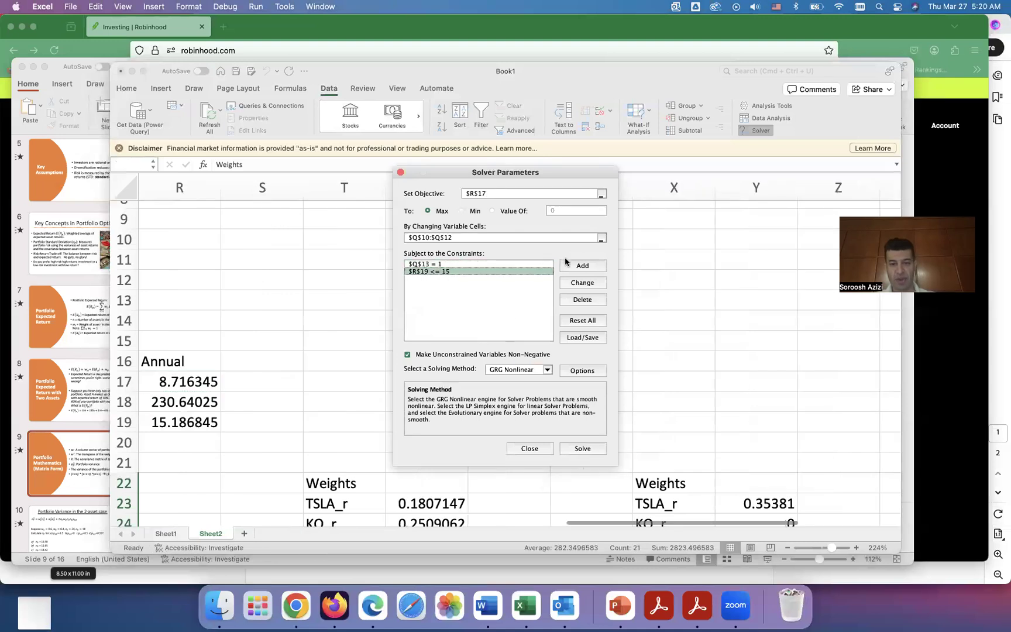
pyautogui.click(582, 283)
pyautogui.click(547, 318)
pyautogui.press('BackSpace')
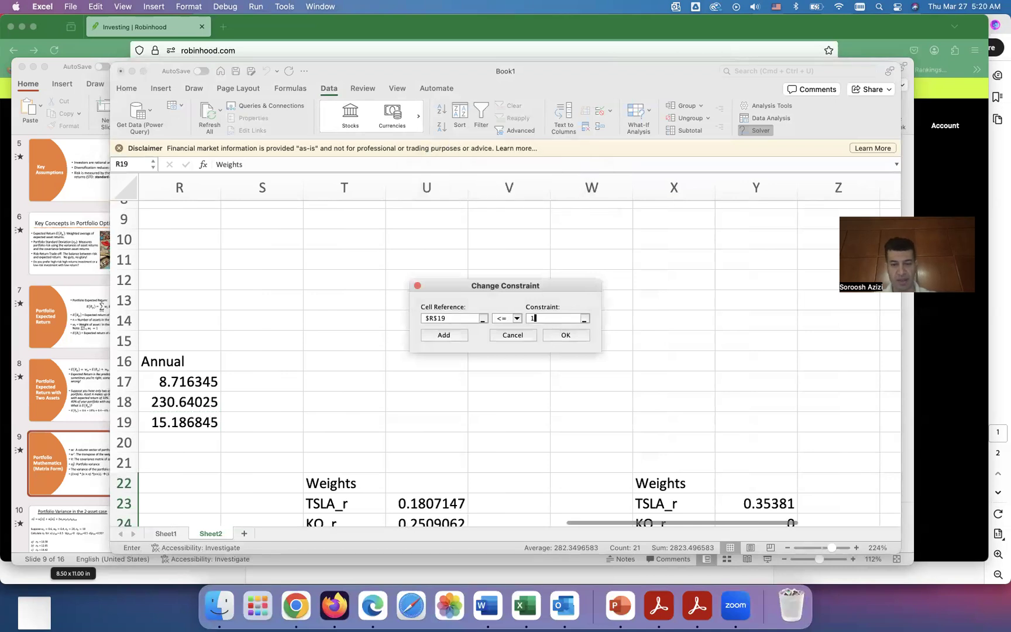
pyautogui.write('0')
pyautogui.click(563, 335)
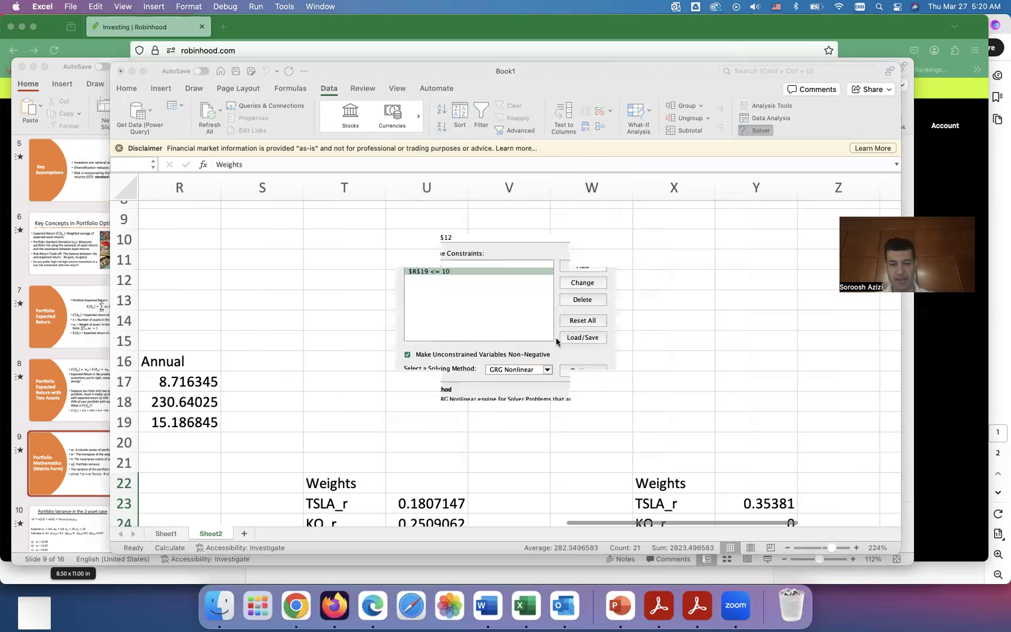
pyautogui.click(581, 449)
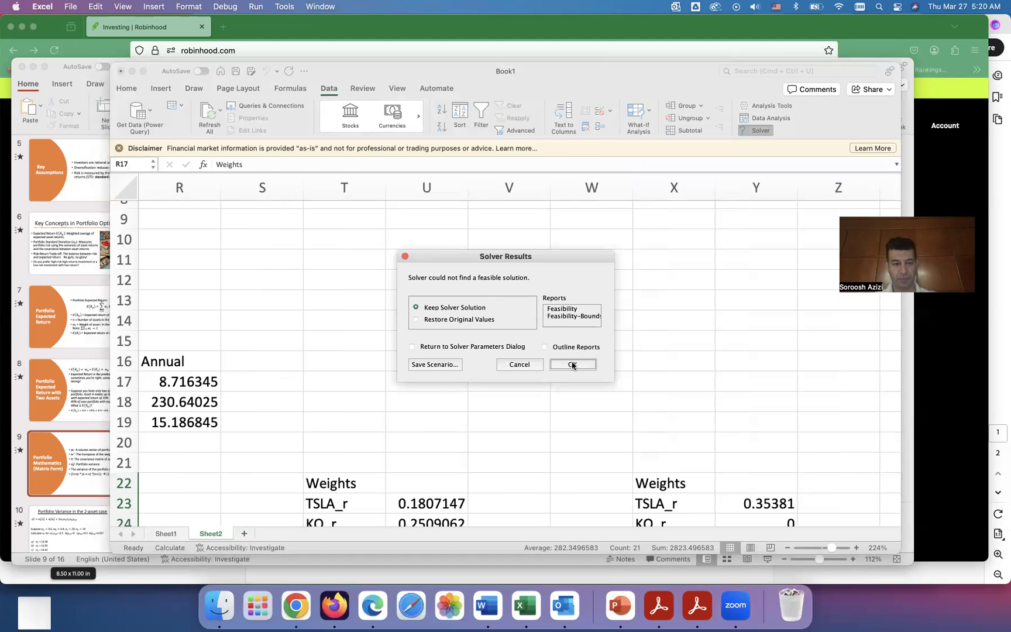
pyautogui.click(573, 363)
# Step: Copy the portfolio statistics block P16:R19
pyautogui.hscroll(-8, 517, 394)
pyautogui.scroll(2, 517, 394)
pyautogui.hscroll(2, 517, 393)
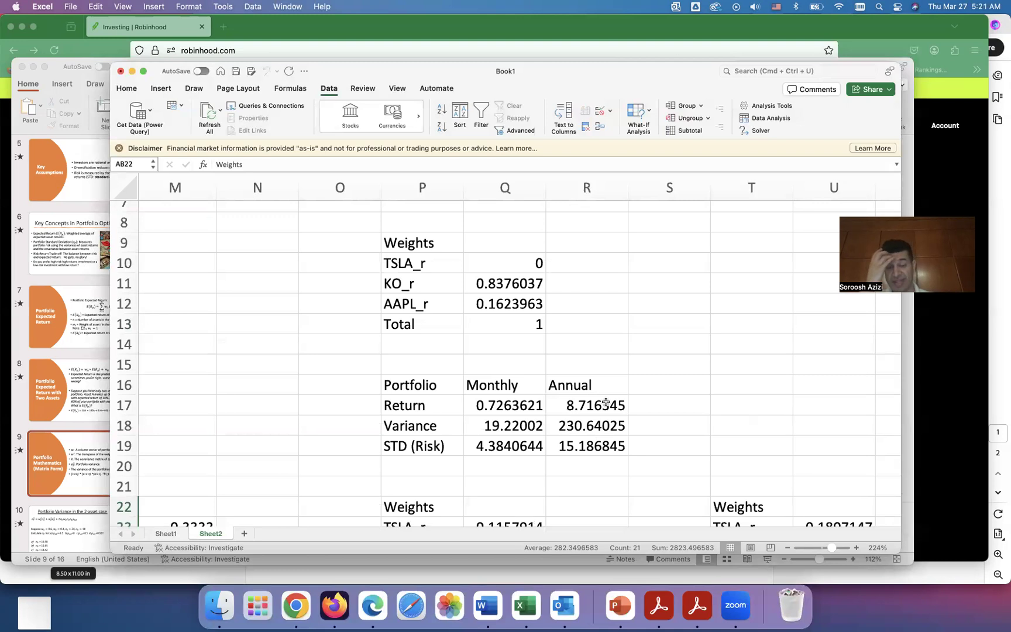
pyautogui.moveTo(406, 391); pyautogui.dragTo(571, 444)
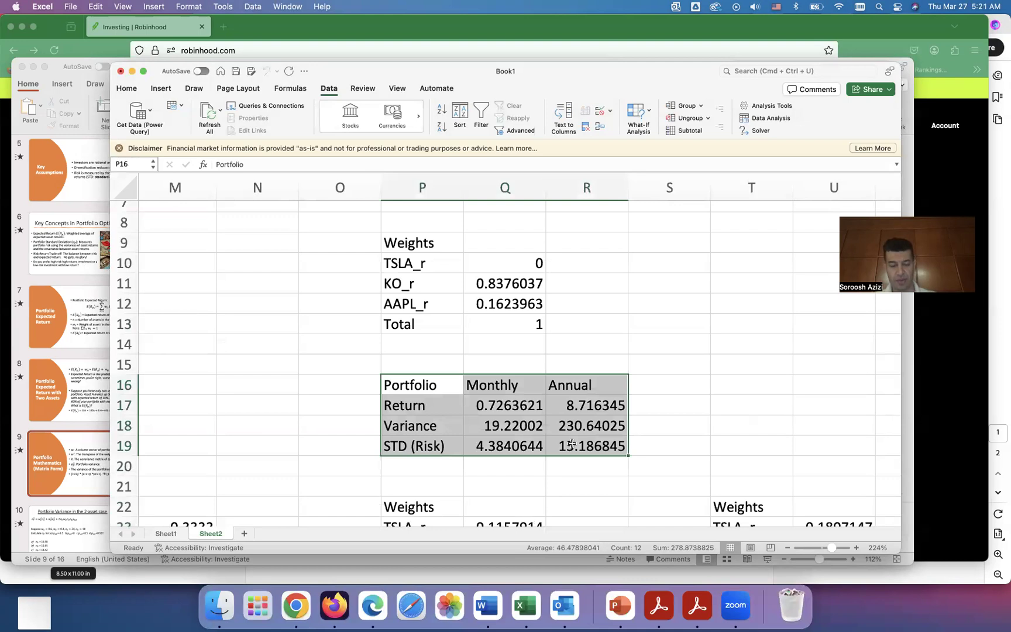
pyautogui.press('super+c')
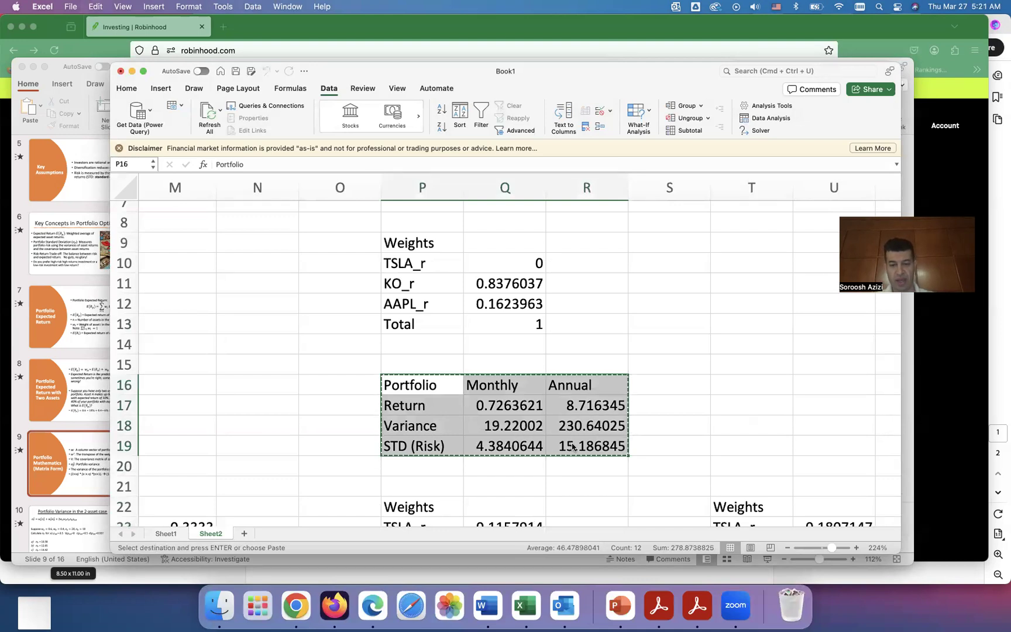
# Step: Scroll through the saved solution tables to compare their weights and statistics
pyautogui.hscroll(2, 572, 445)
pyautogui.scroll(-1, 571, 445)
pyautogui.scroll(-2, 572, 447)
pyautogui.hscroll(1, 572, 447)
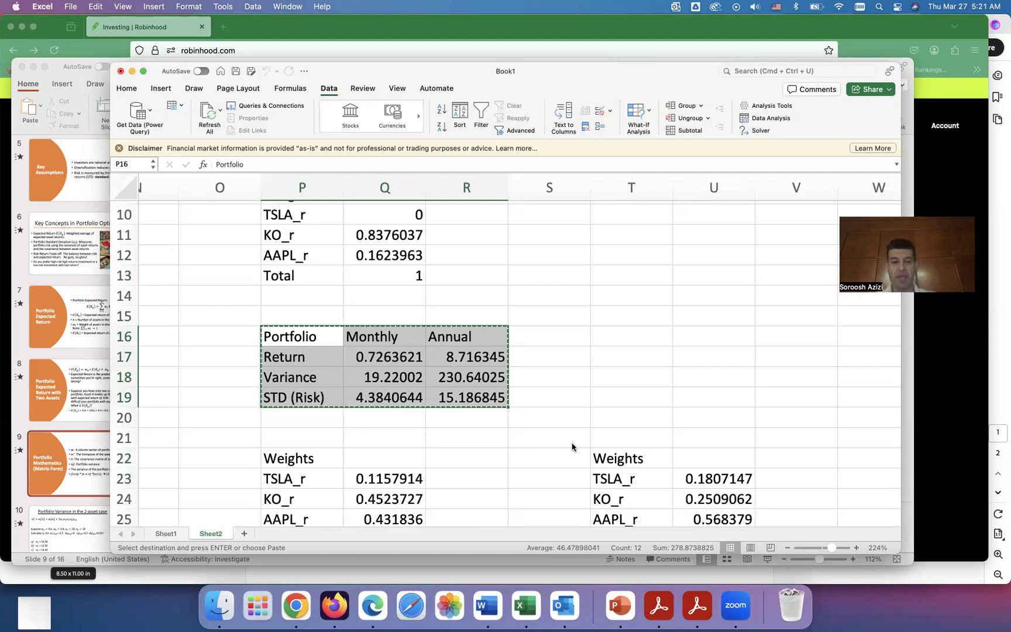
pyautogui.scroll(-5, 573, 447)
pyautogui.hscroll(7, 572, 447)
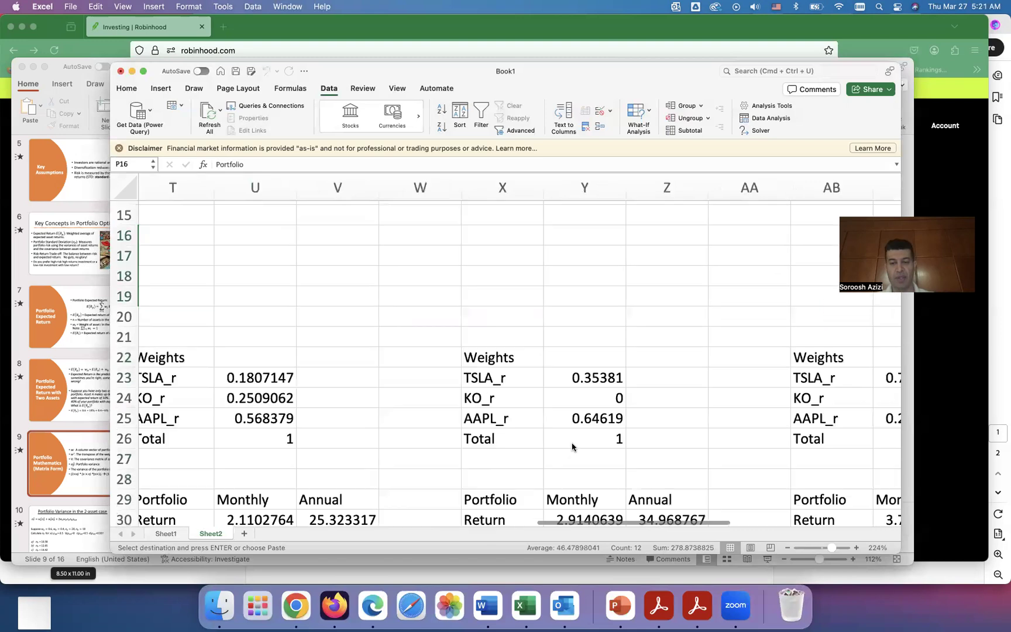
pyautogui.scroll(-4, 572, 447)
pyautogui.hscroll(5, 572, 446)
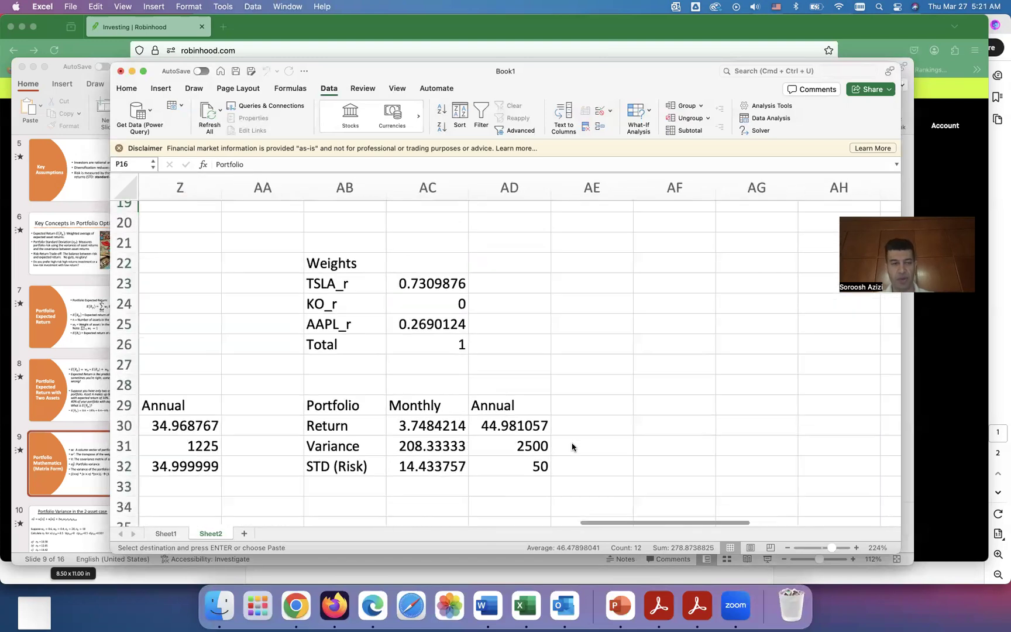
pyautogui.scroll(4, 592, 297)
pyautogui.hscroll(-5, 592, 297)
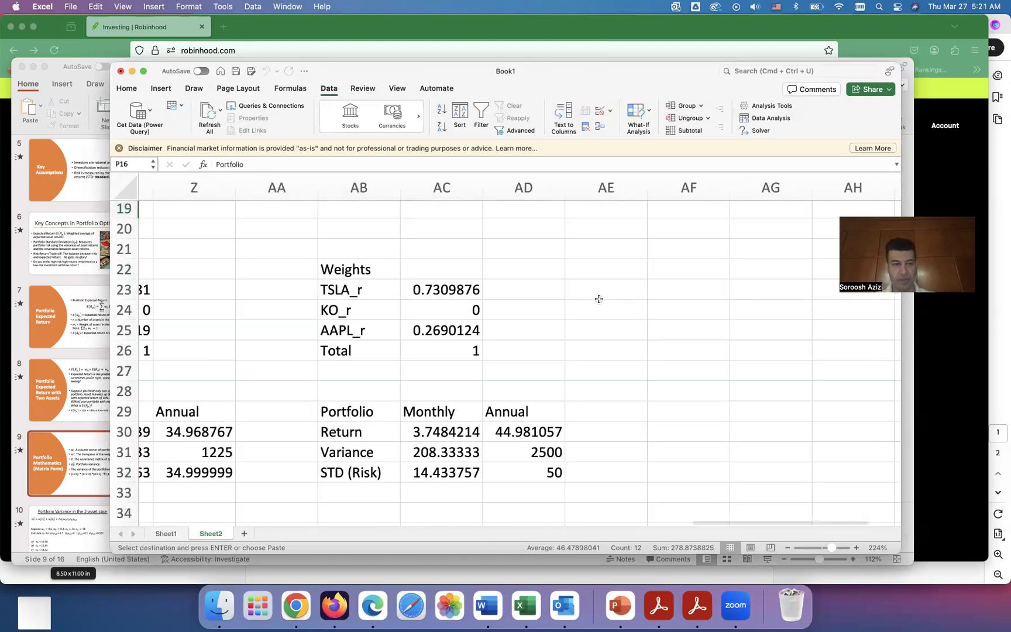
pyautogui.scroll(3, 599, 299)
pyautogui.hscroll(-5, 600, 299)
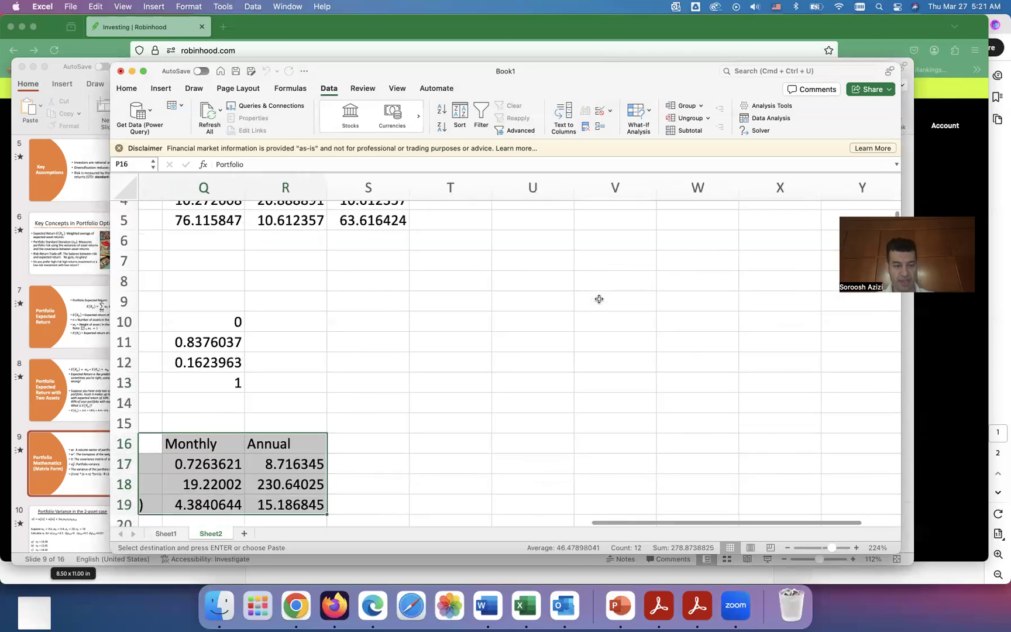
pyautogui.hscroll(-2, 300, 416)
pyautogui.scroll(-3, 301, 410)
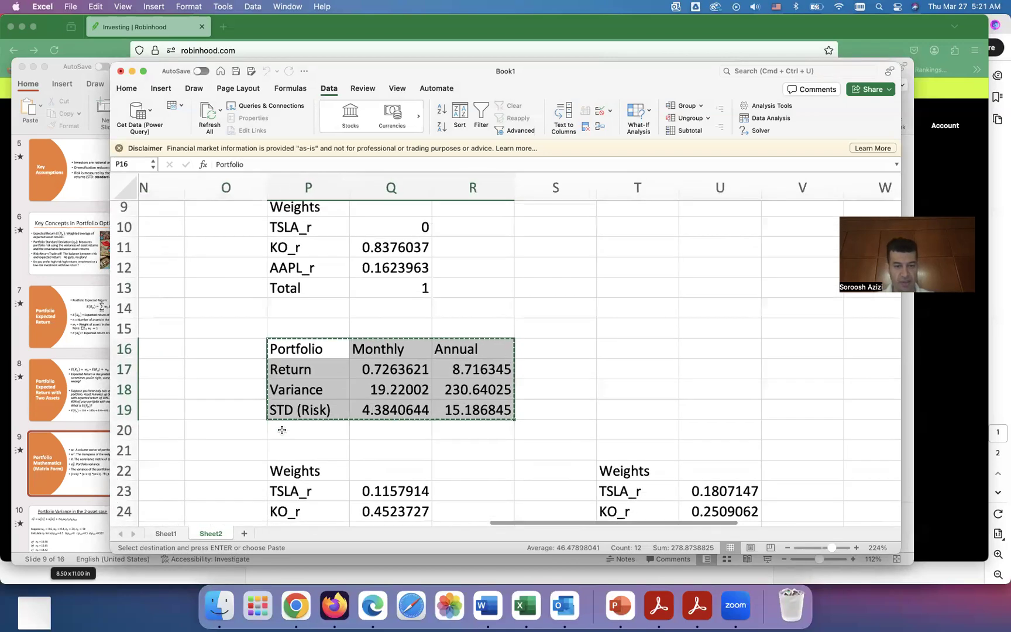
pyautogui.scroll(2, 298, 380)
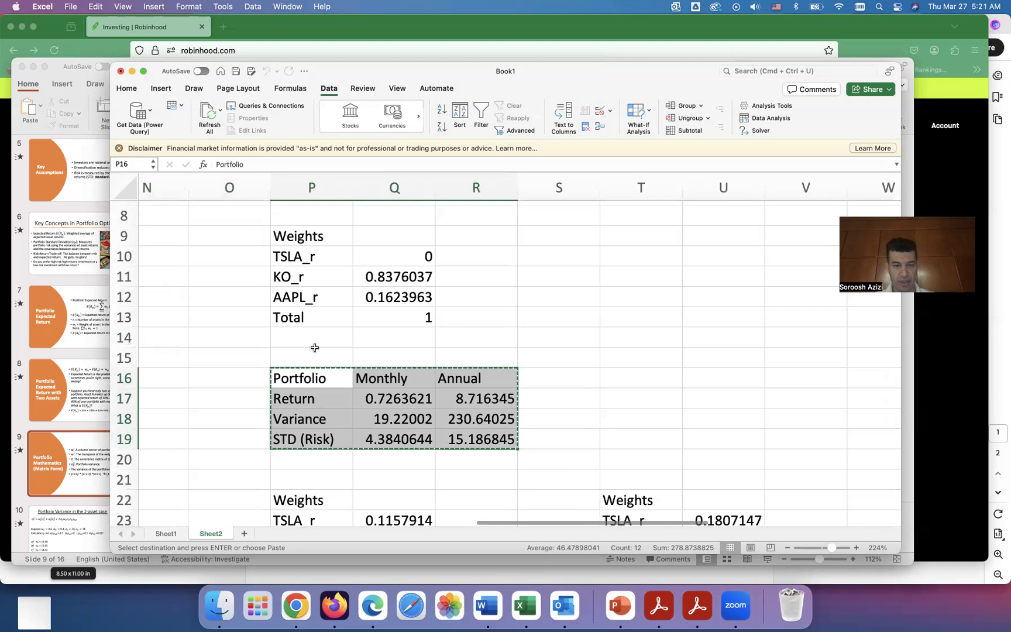
# Step: Copy the weights and portfolio table P9:R19 and paste it as values starting at AF22
pyautogui.click(317, 330)
pyautogui.moveTo(299, 236); pyautogui.dragTo(501, 446)
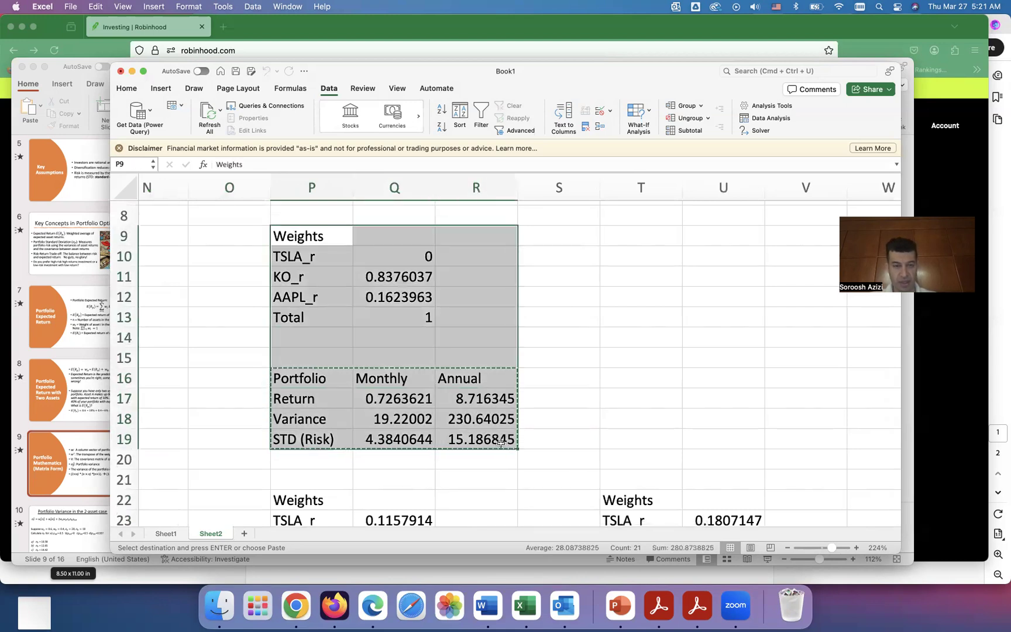
pyautogui.hscroll(5, 598, 402)
pyautogui.scroll(-5, 598, 403)
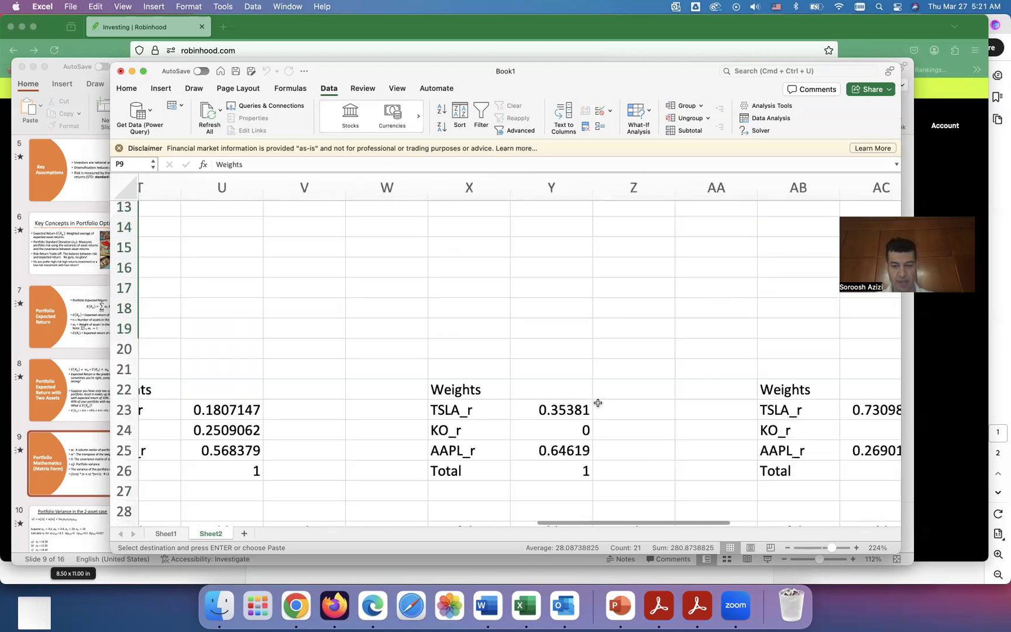
pyautogui.hscroll(2, 593, 395)
pyautogui.scroll(3, 593, 395)
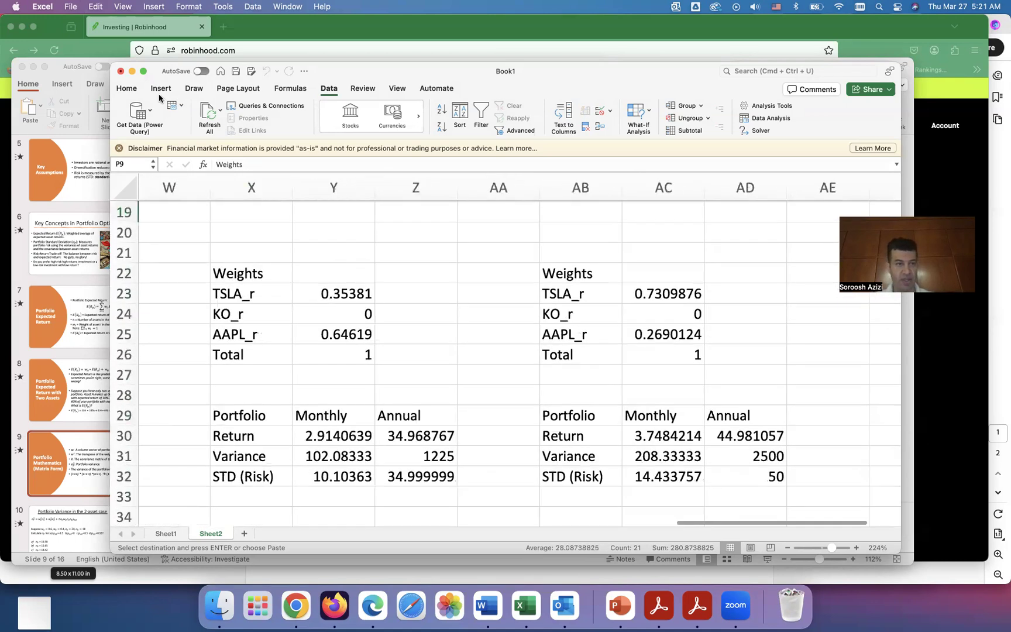
pyautogui.click(143, 71)
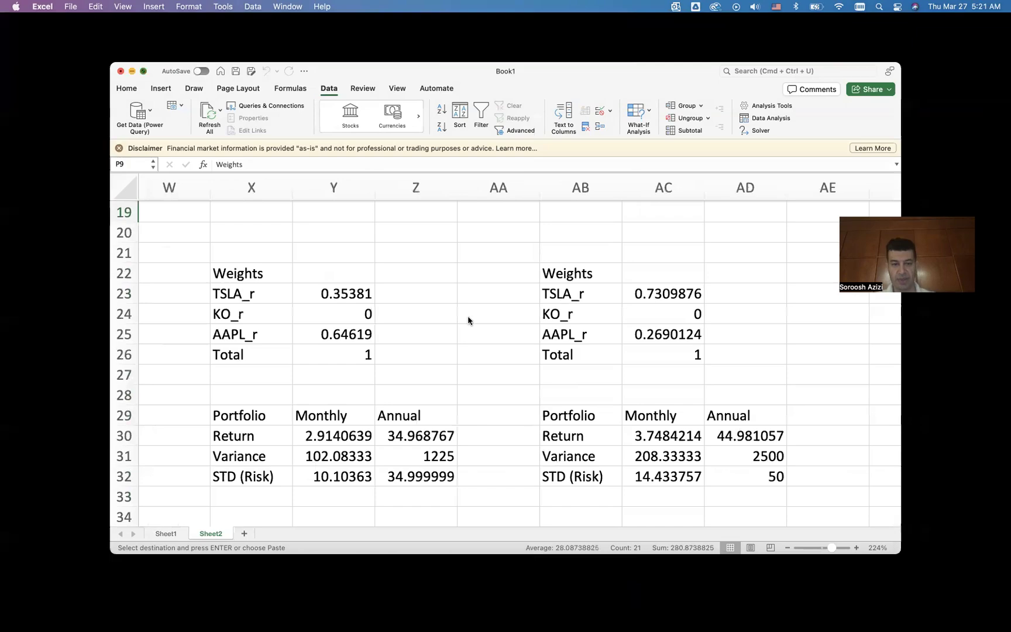
pyautogui.scroll(5, 490, 364)
pyautogui.hscroll(1, 491, 363)
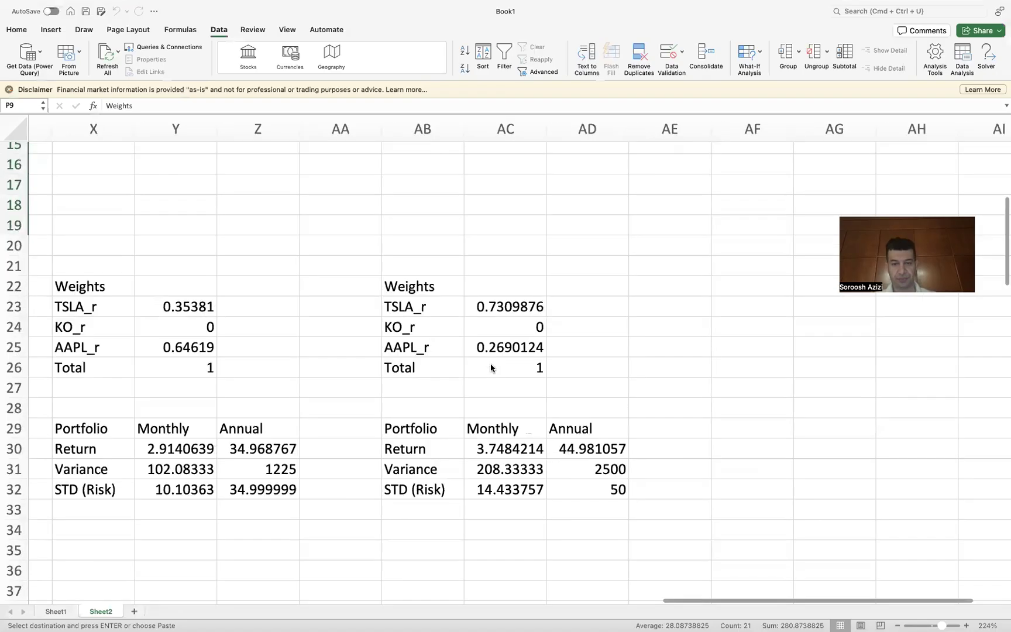
pyautogui.click(723, 305)
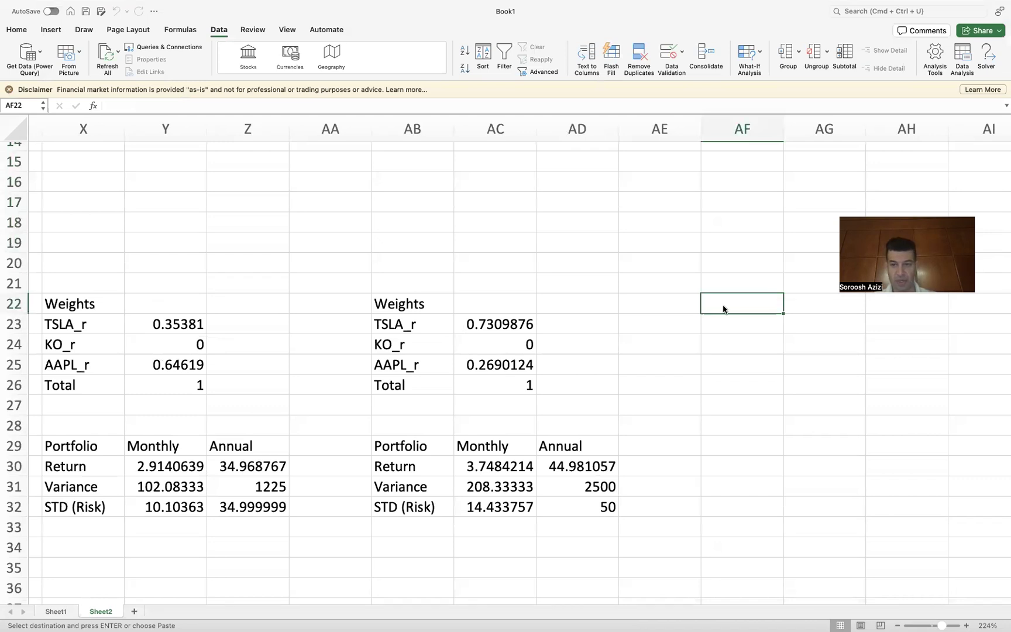
pyautogui.rightClick(723, 308)
pyautogui.moveTo(766, 357)
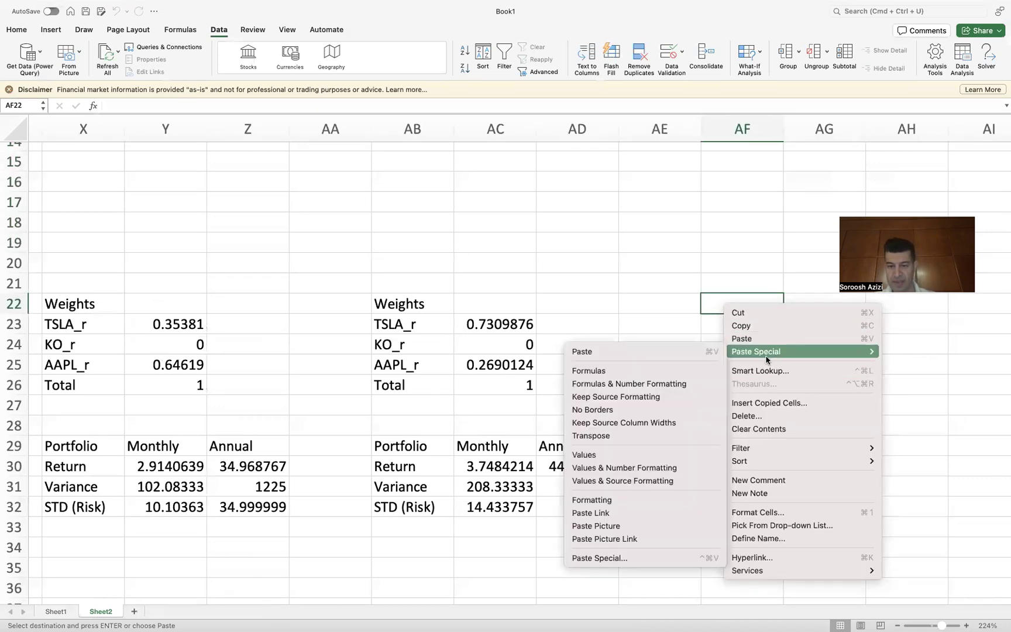
pyautogui.click(612, 455)
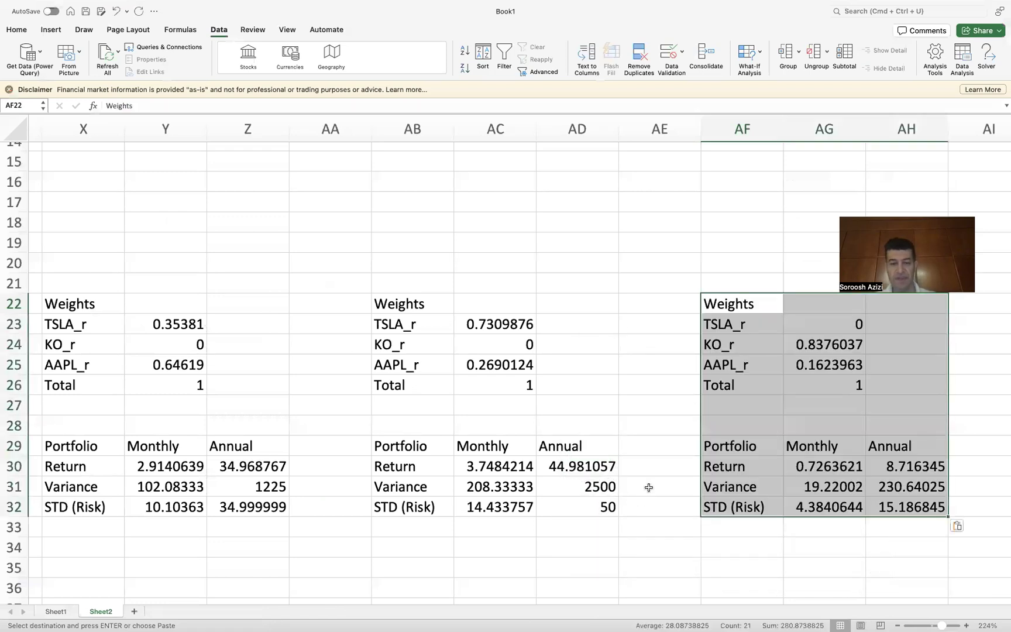
# Step: Review all the saved solution tables side by side across the sheet
pyautogui.hscroll(-2, 544, 479)
pyautogui.scroll(-1, 545, 478)
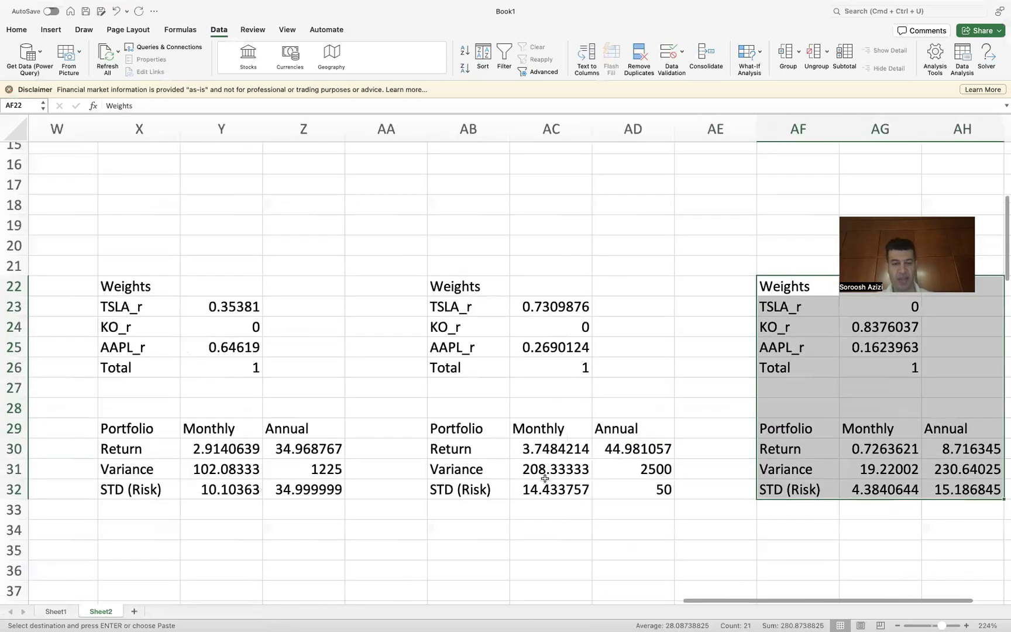
pyautogui.scroll(-5, 545, 496)
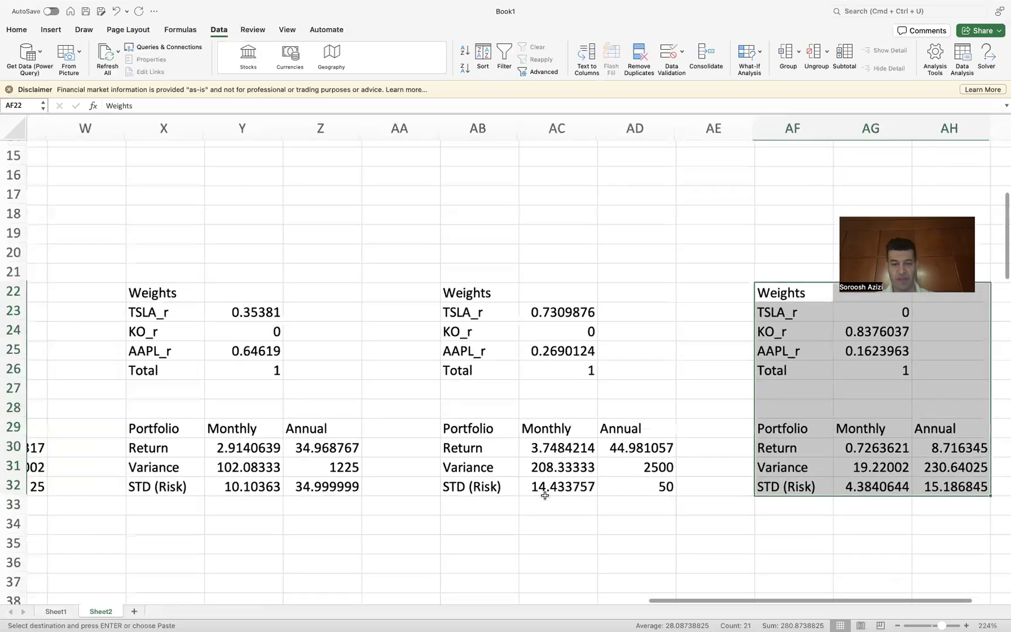
pyautogui.scroll(-2, 545, 499)
pyautogui.hscroll(-2, 544, 498)
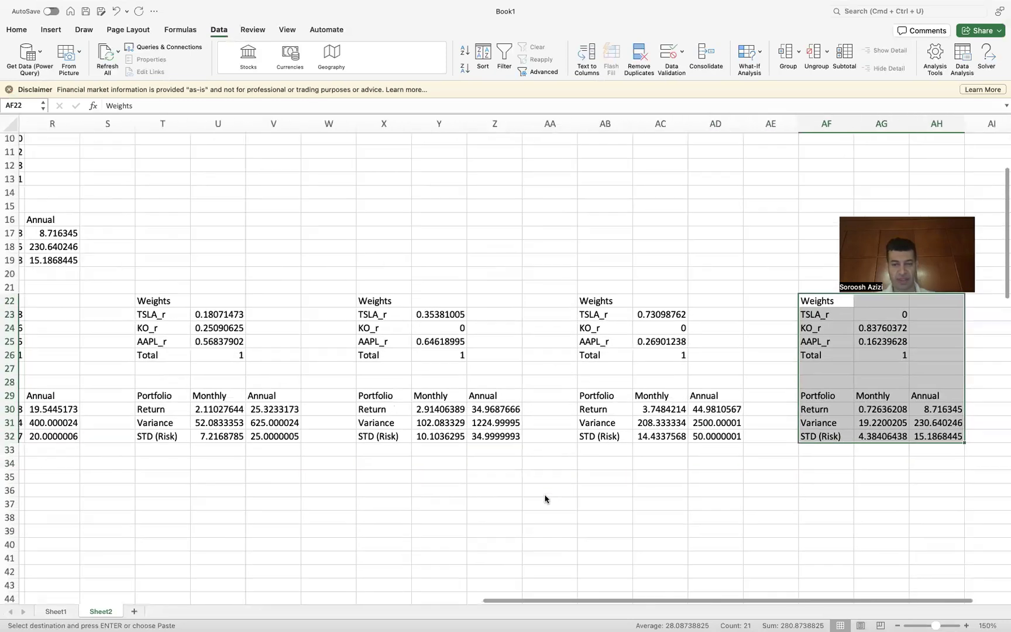
pyautogui.scroll(1, 544, 498)
pyautogui.hscroll(-1, 545, 499)
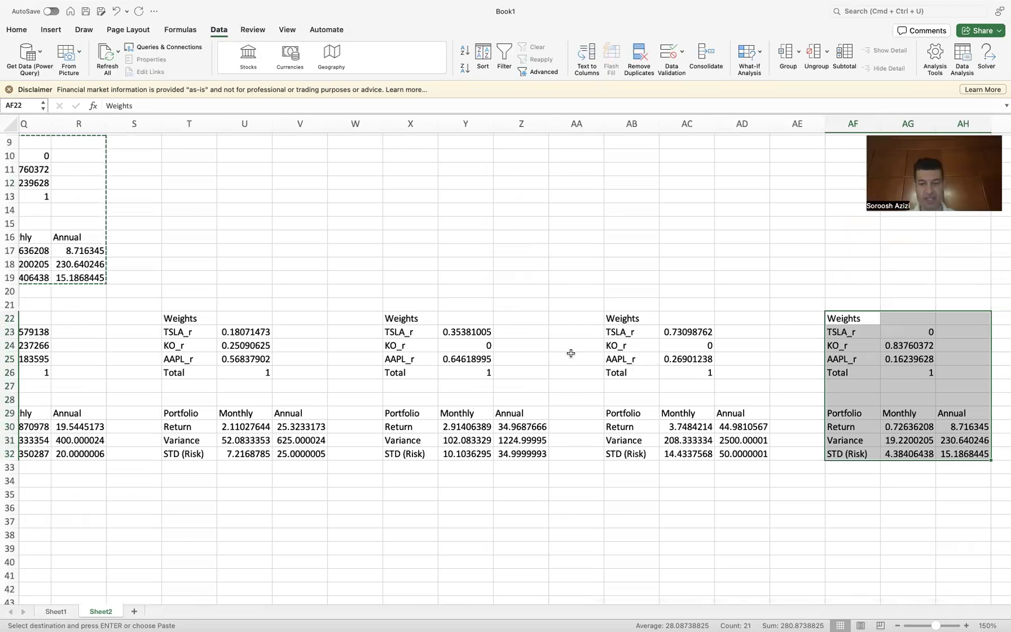
pyautogui.hscroll(-1, 201, 526)
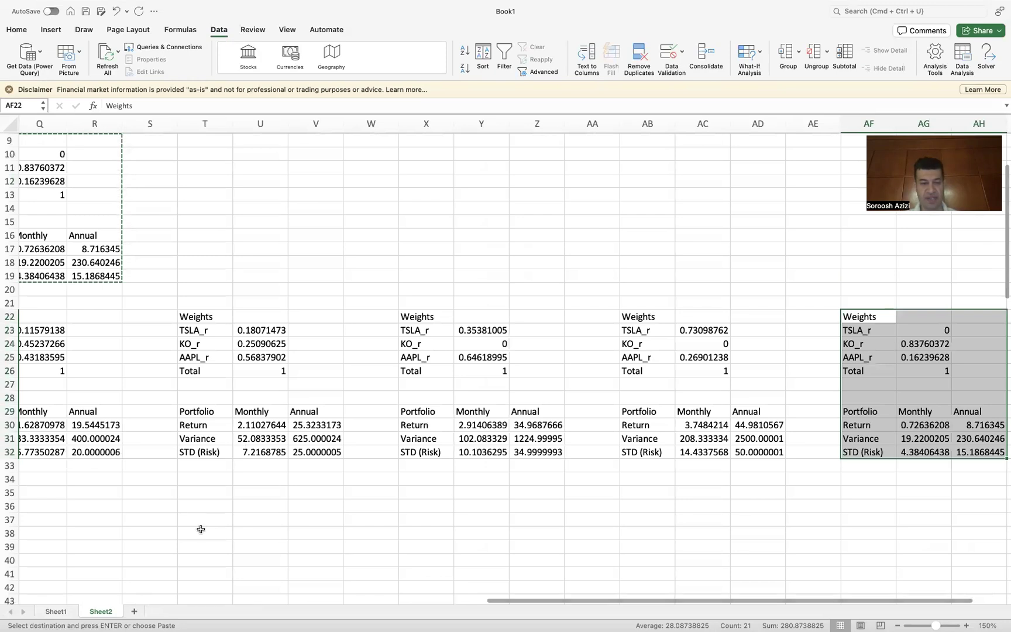
pyautogui.hscroll(-1, 231, 507)
pyautogui.scroll(-1, 231, 506)
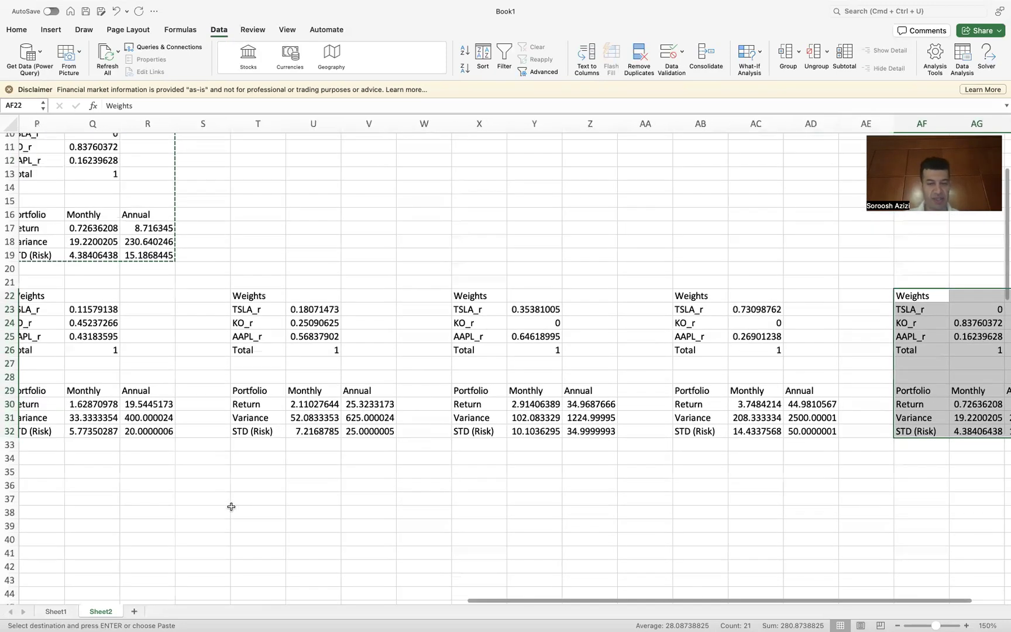
pyautogui.hscroll(-2, 231, 506)
pyautogui.scroll(-1, 231, 507)
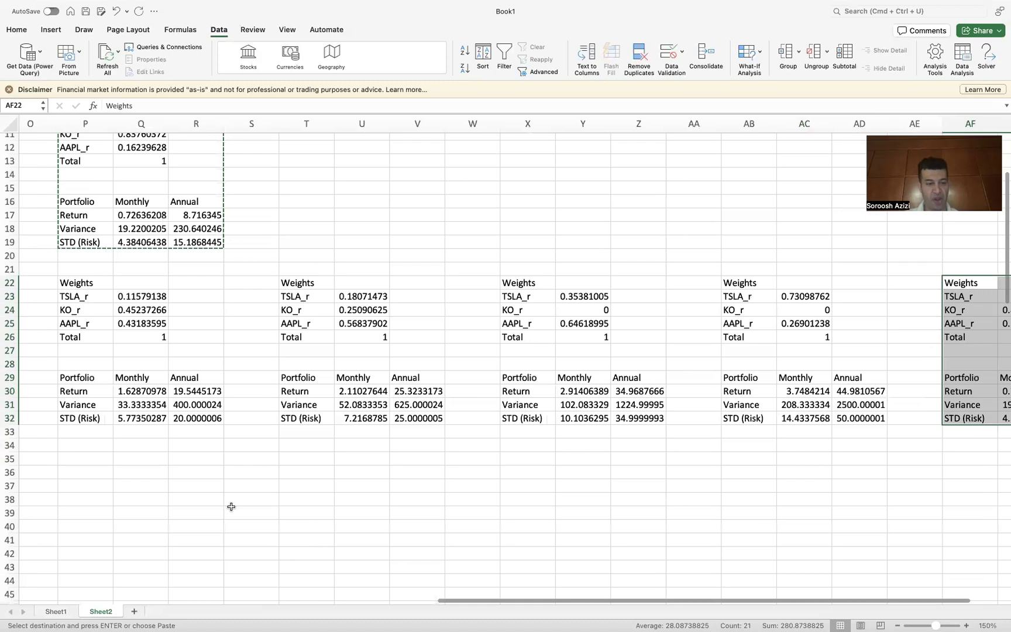
# Step: Enter the labels Risk in P35 and Return in P36
pyautogui.click(85, 454)
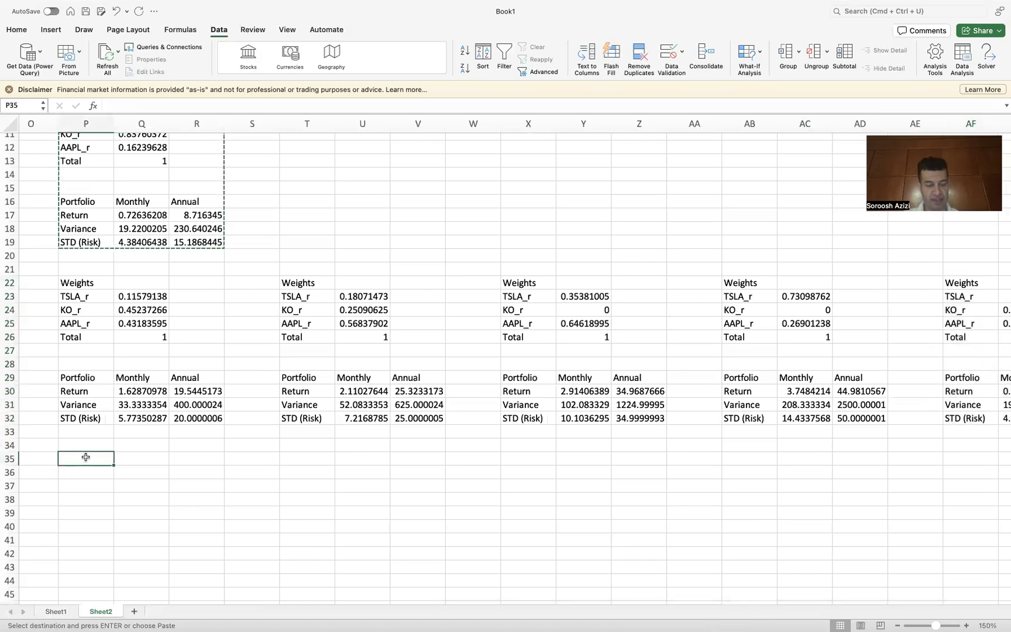
pyautogui.write('Risk')
pyautogui.press('Return')
pyautogui.write('R')
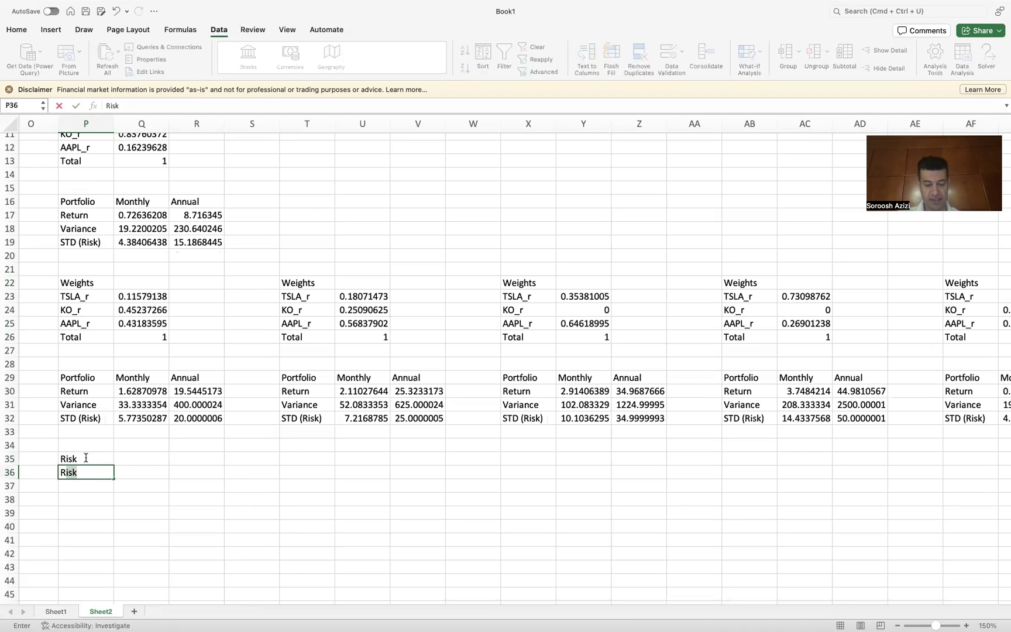
pyautogui.write('eturn')
pyautogui.press('Return')
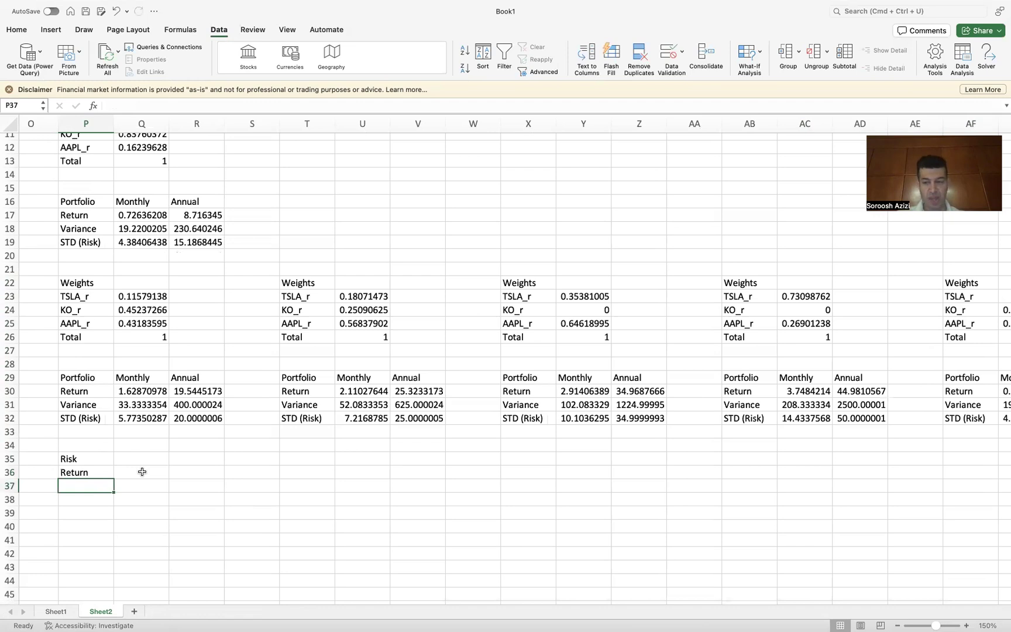
# Step: Copy the annual STD value in AH32 of the latest saved table
pyautogui.hscroll(3, 142, 472)
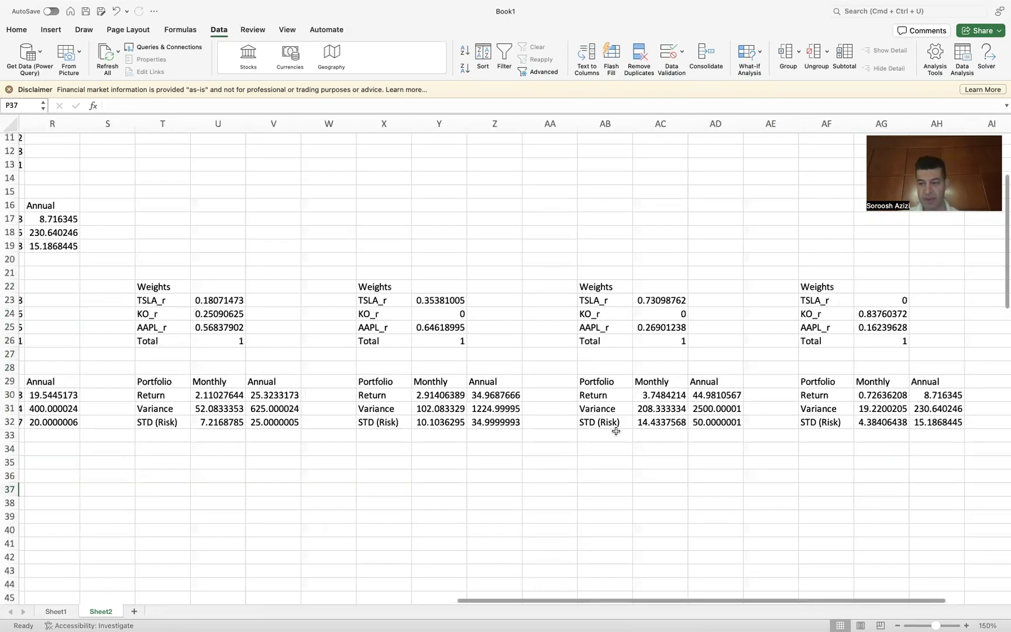
pyautogui.click(926, 424)
pyautogui.press('cmd+c')
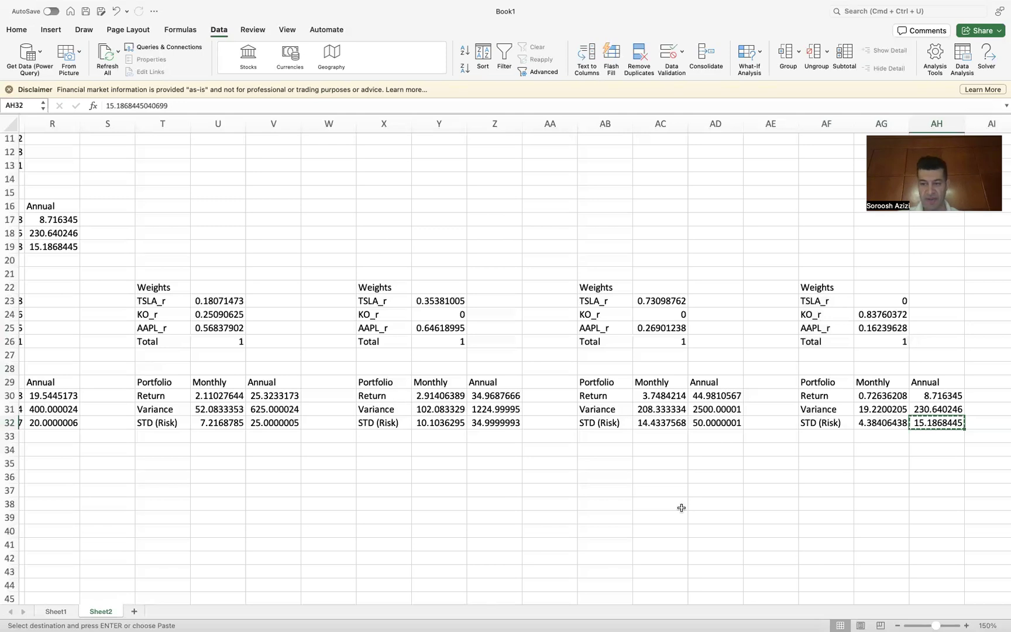
# Step: Paste the copied annual STD into Q35 as the first risk value
pyautogui.hscroll(-5, 618, 519)
pyautogui.click(164, 446)
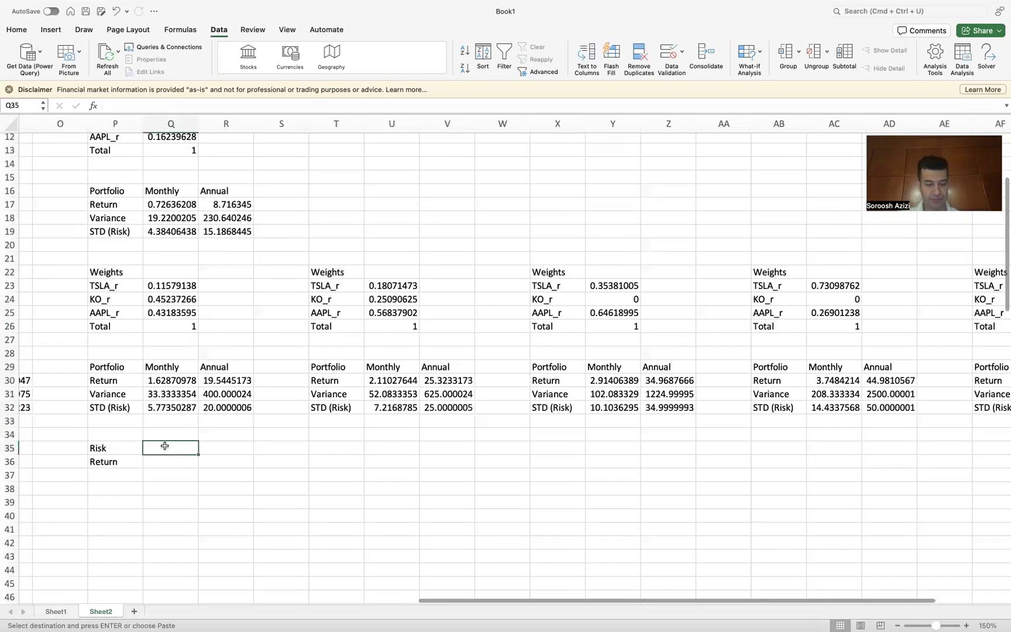
pyautogui.press('super+v')
# Step: Copy the annual return from AH30 of the latest saved table into Q36
pyautogui.hscroll(1, 221, 453)
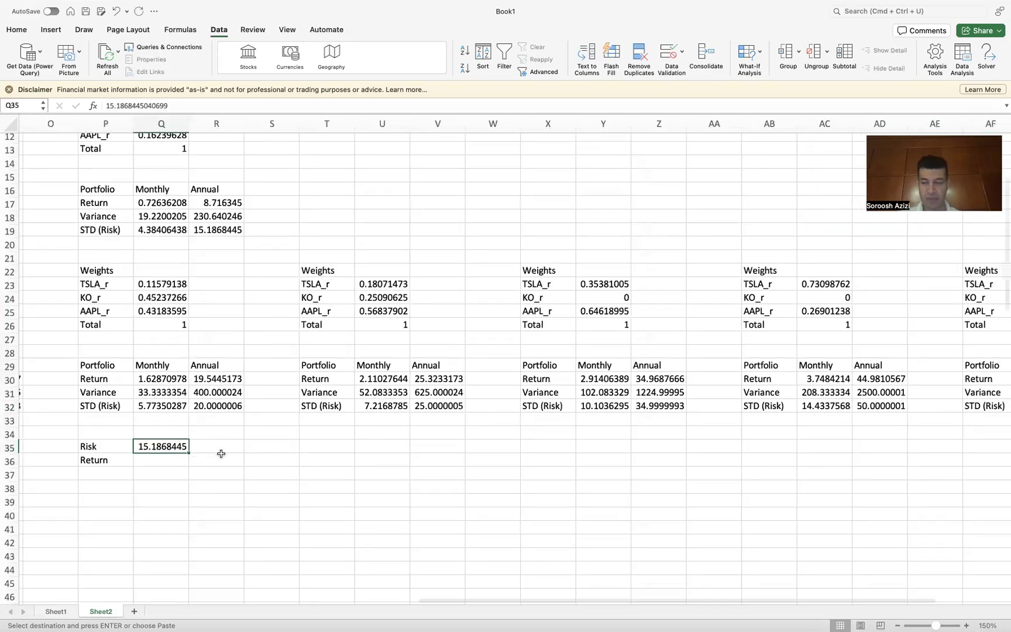
pyautogui.hscroll(1, 221, 454)
pyautogui.hscroll(2, 221, 453)
pyautogui.scroll(1, 221, 453)
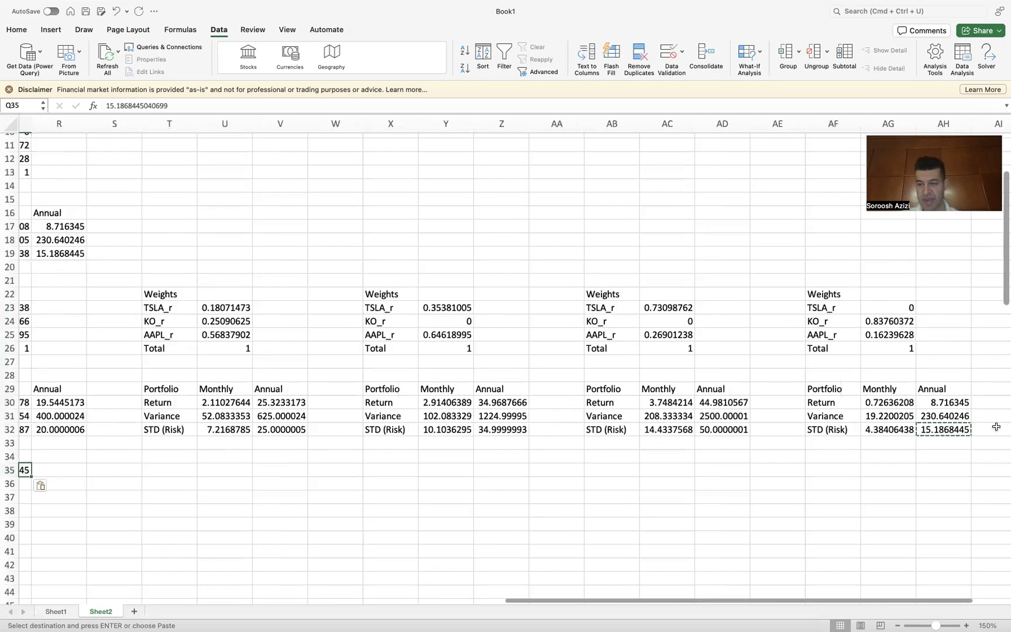
pyautogui.click(945, 402)
pyautogui.hscroll(-5, 606, 485)
pyautogui.hscroll(-1, 511, 497)
pyautogui.click(326, 481)
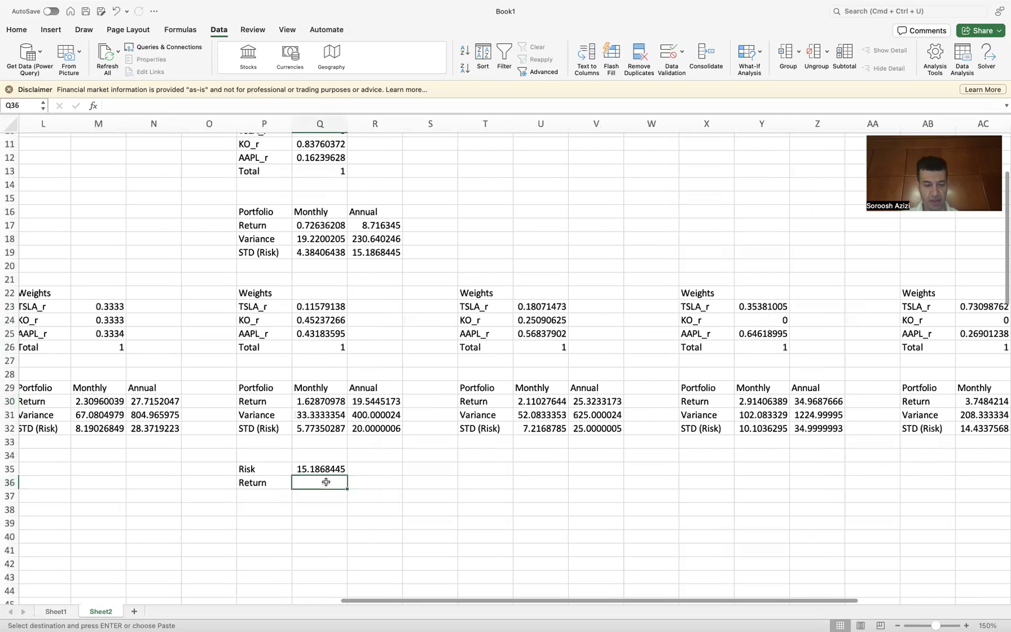
pyautogui.press('super+v')
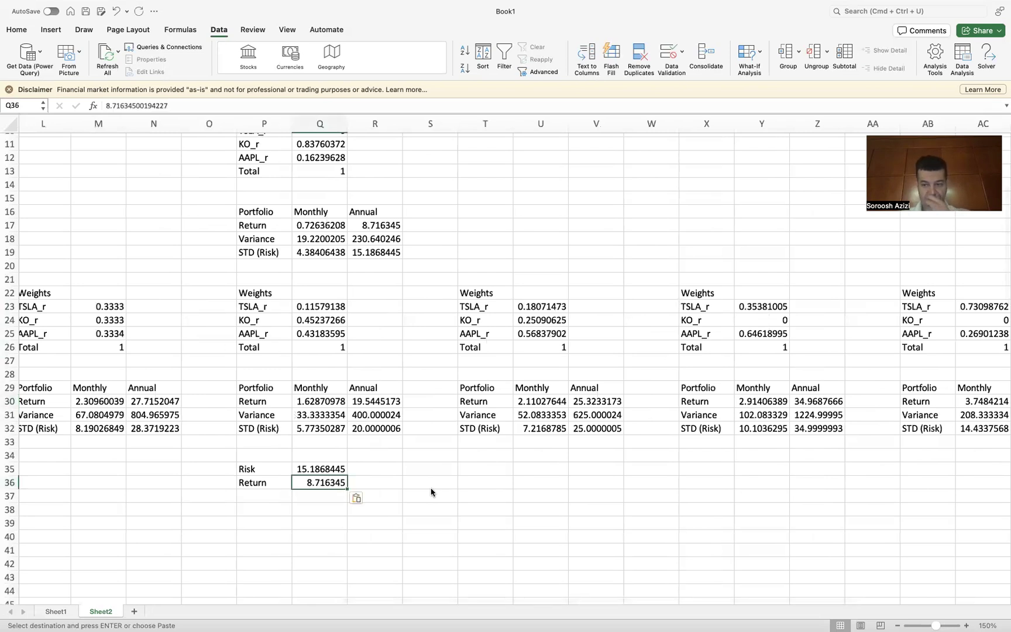
# Step: Scroll through the saved solution tables across the sheet
pyautogui.hscroll(1, 431, 490)
pyautogui.scroll(1, 431, 490)
pyautogui.hscroll(2, 431, 492)
pyautogui.scroll(-1, 431, 492)
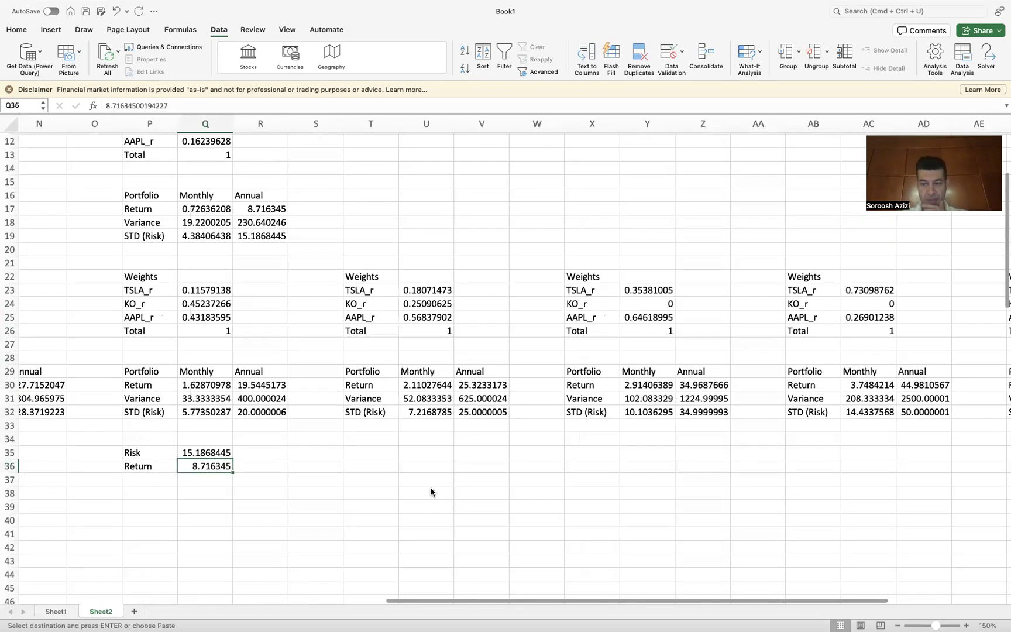
pyautogui.hscroll(2, 431, 492)
pyautogui.scroll(-1, 431, 492)
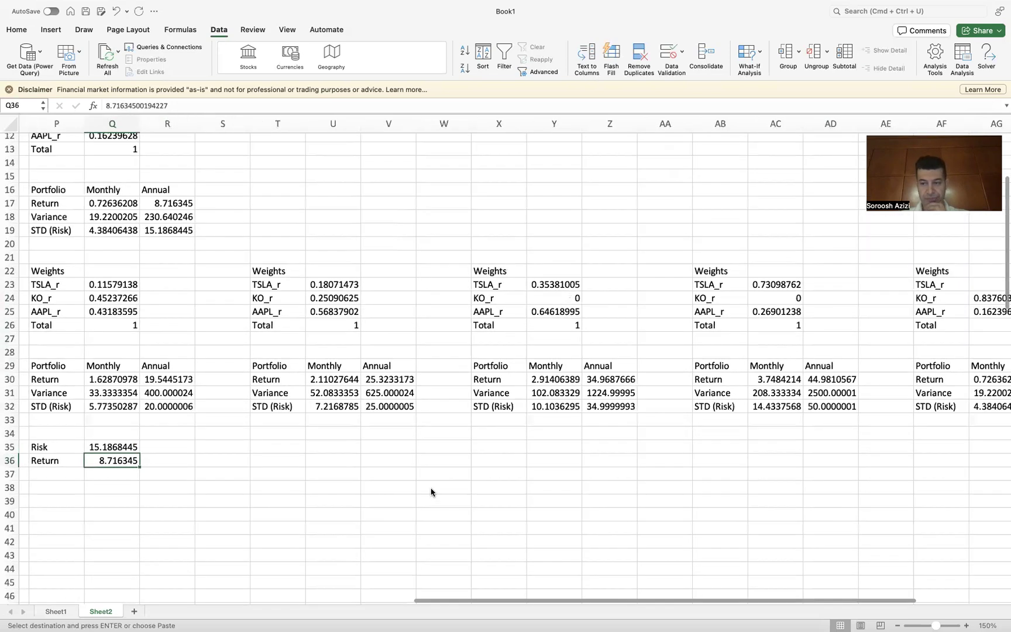
pyautogui.hscroll(1, 431, 492)
pyautogui.scroll(1, 431, 492)
pyautogui.hscroll(1, 432, 492)
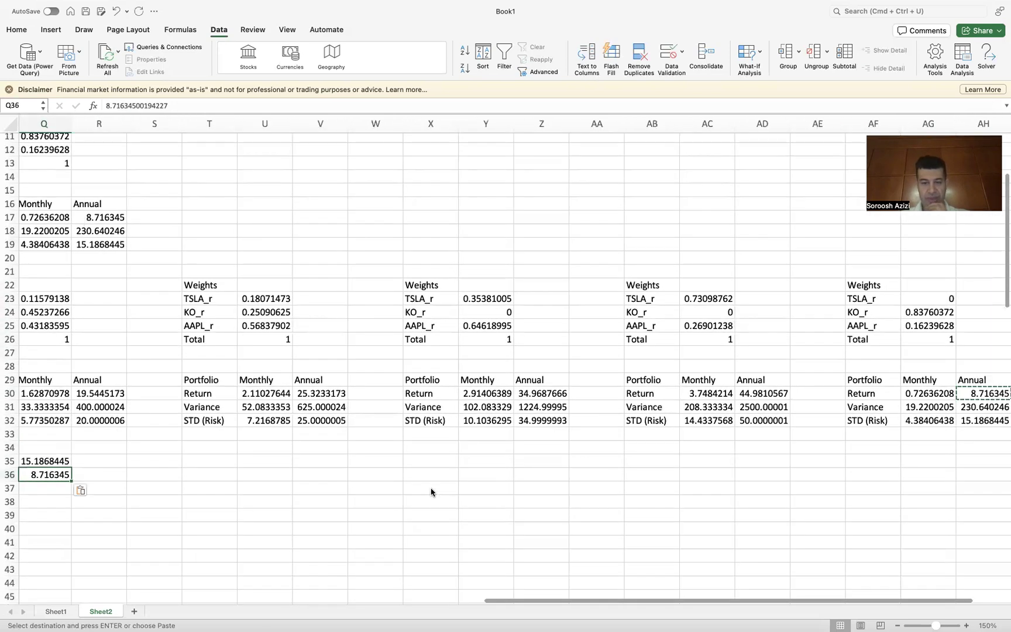
pyautogui.scroll(-1, 431, 492)
pyautogui.hscroll(-1, 431, 492)
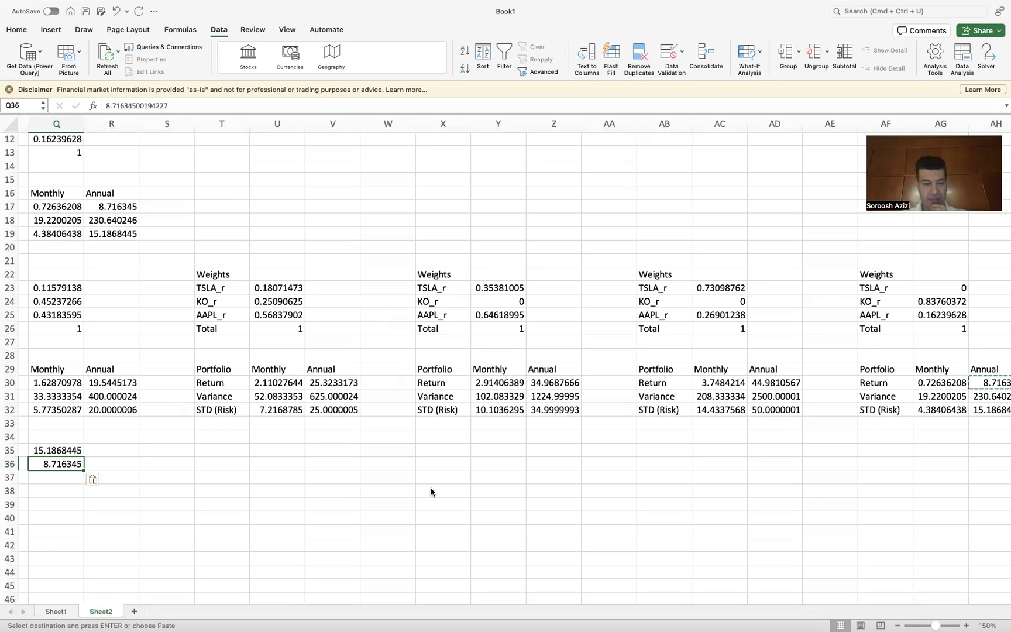
# Step: Copy the annual STD from R32 into R35 and the annual return from R30 into R36
pyautogui.hscroll(-3, 431, 492)
pyautogui.hscroll(-2, 431, 492)
pyautogui.click(330, 412)
pyautogui.press('super+c')
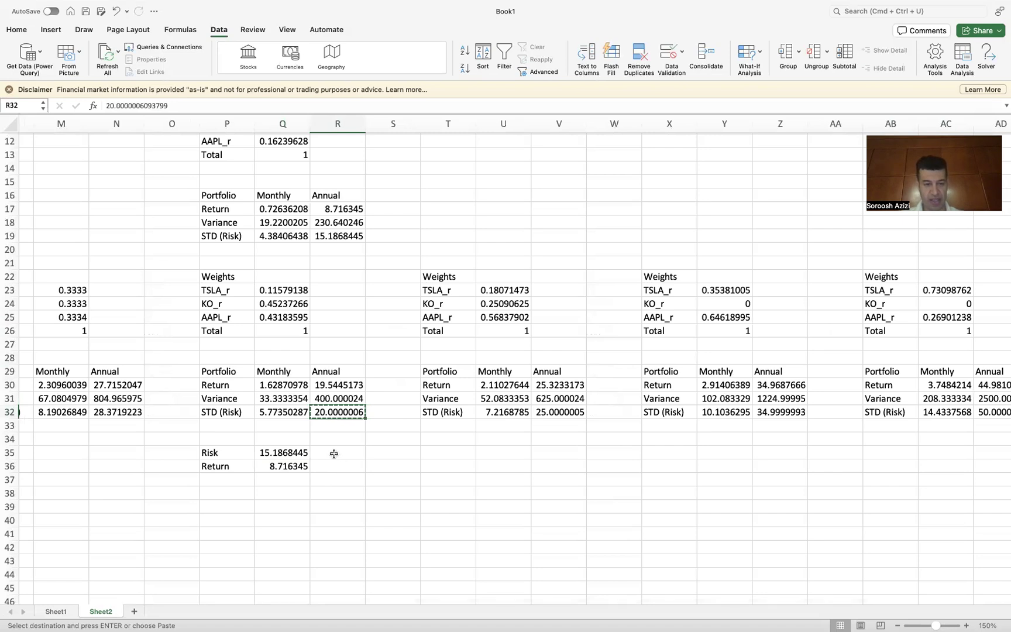
pyautogui.click(334, 454)
pyautogui.press('super+v')
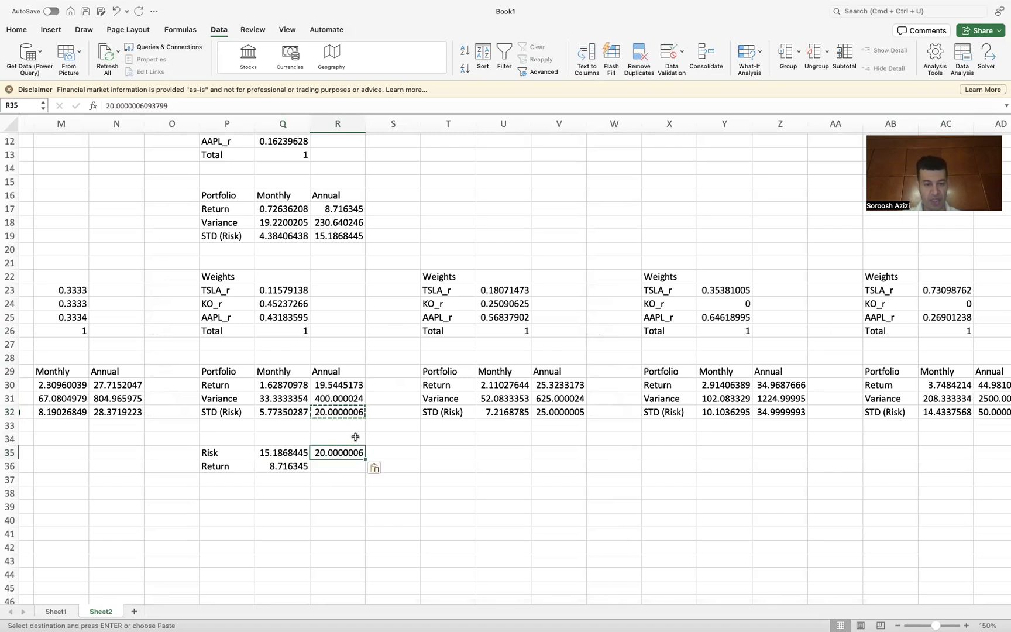
pyautogui.click(332, 385)
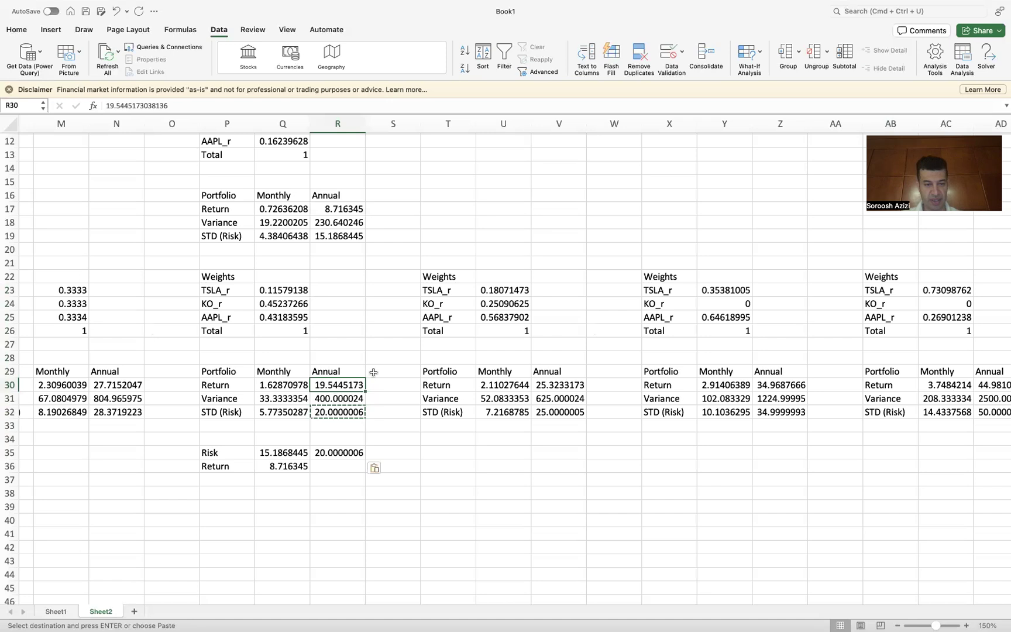
pyautogui.press('super+c')
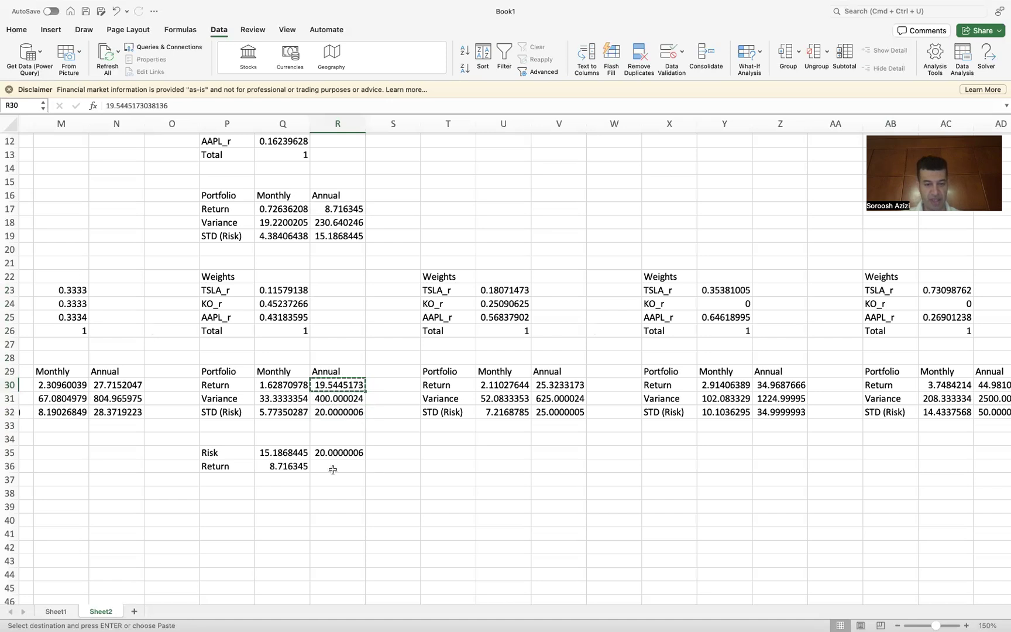
pyautogui.click(328, 468)
pyautogui.press('super+v')
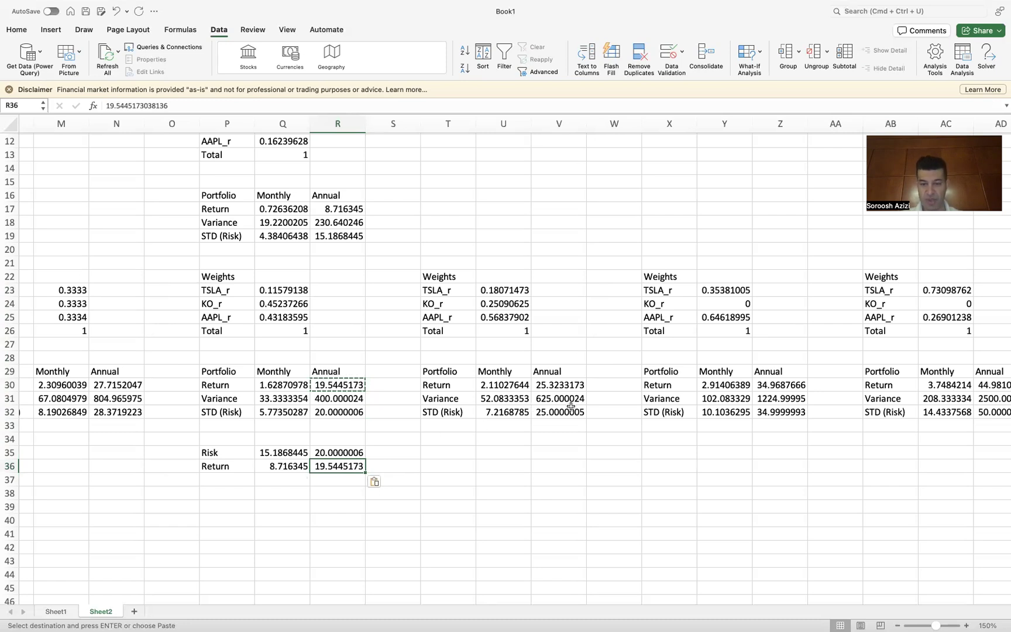
# Step: Copy the annual STD from V32 into S35 and the annual return from V30 into S36
pyautogui.click(553, 413)
pyautogui.press('super+c')
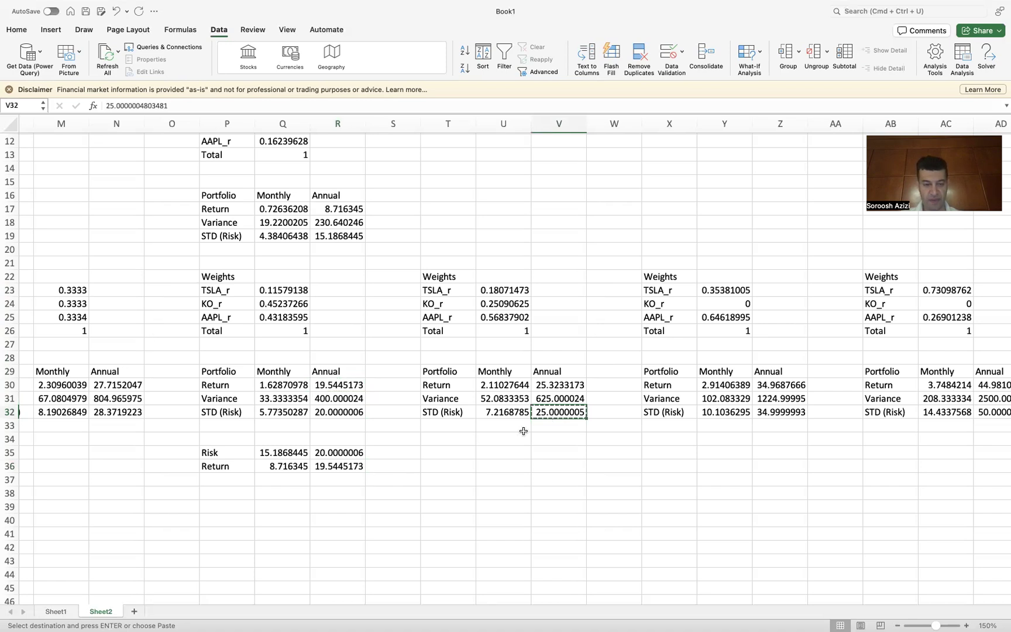
pyautogui.click(399, 452)
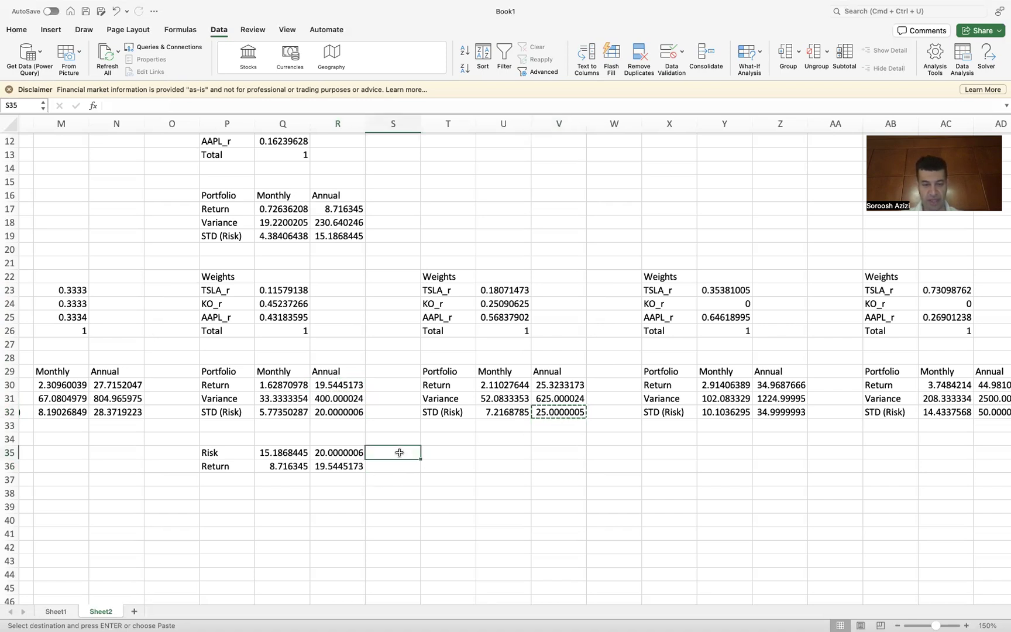
pyautogui.press('super+v')
pyautogui.click(555, 384)
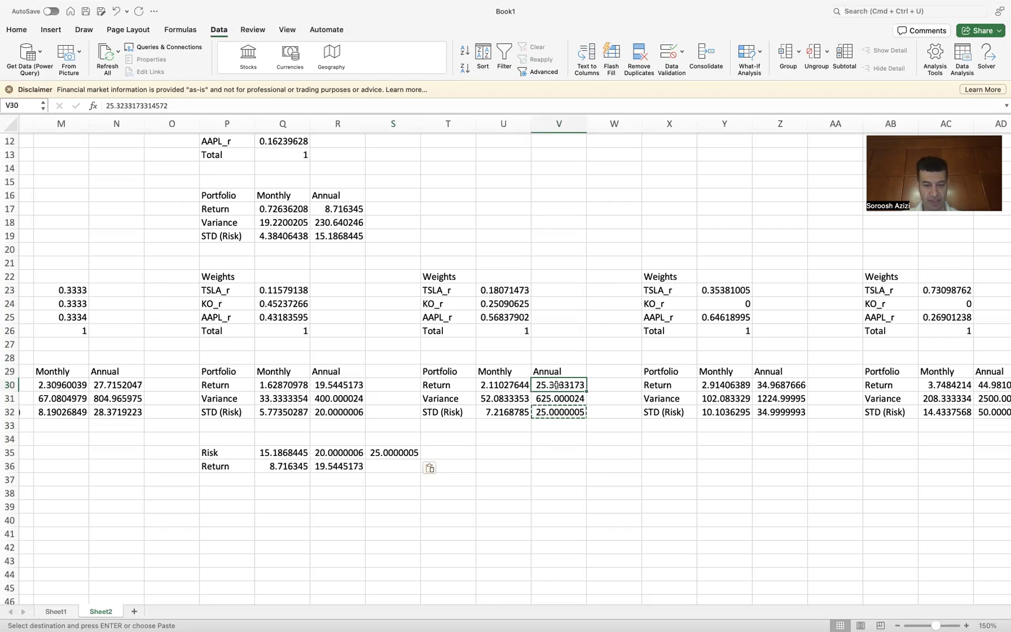
pyautogui.press('super+c')
pyautogui.click(395, 465)
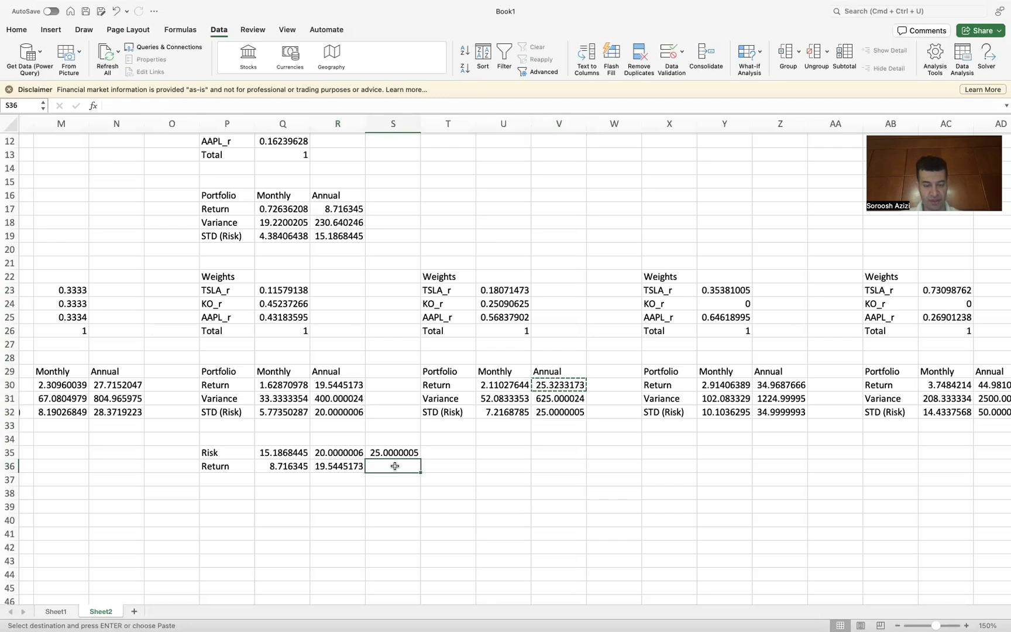
pyautogui.press('super+v')
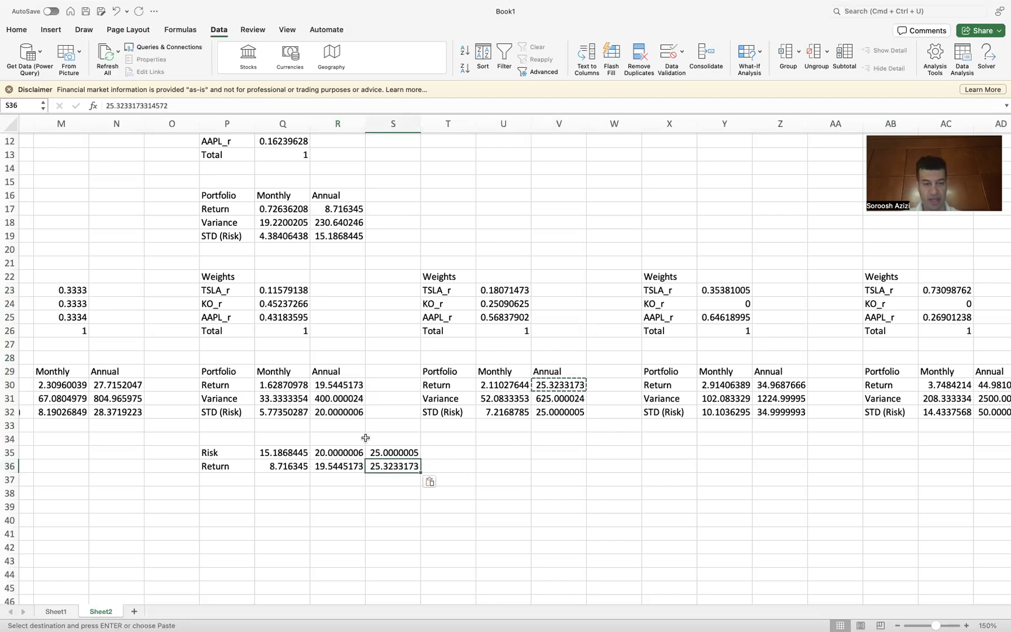
# Step: Copy the equal-weight portfolio's annual STD from N32 into T35 and annual return from N30 into T36
pyautogui.click(117, 412)
pyautogui.press('super+c')
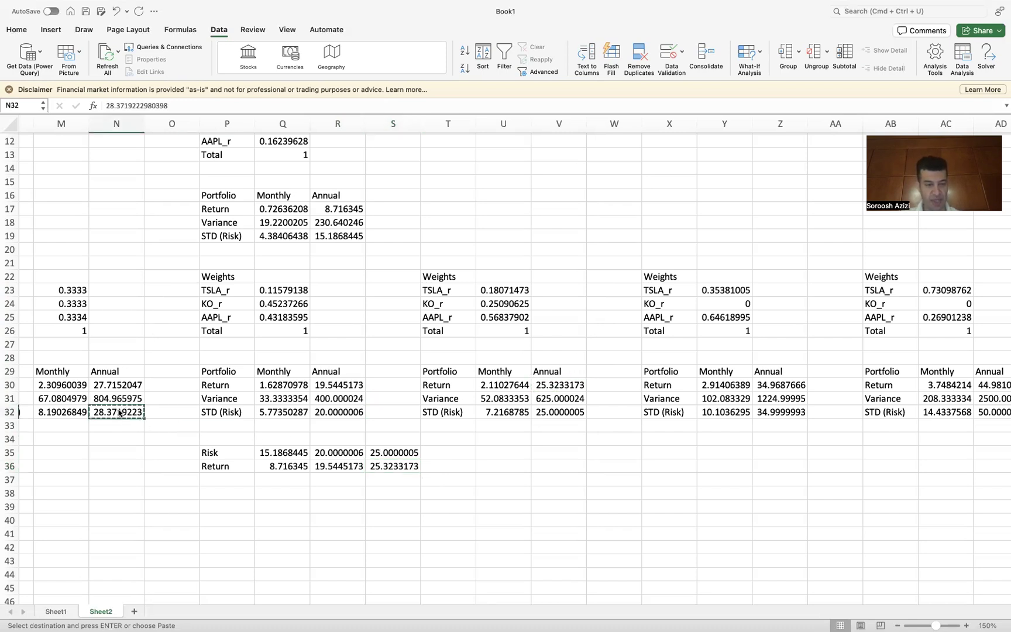
pyautogui.click(458, 450)
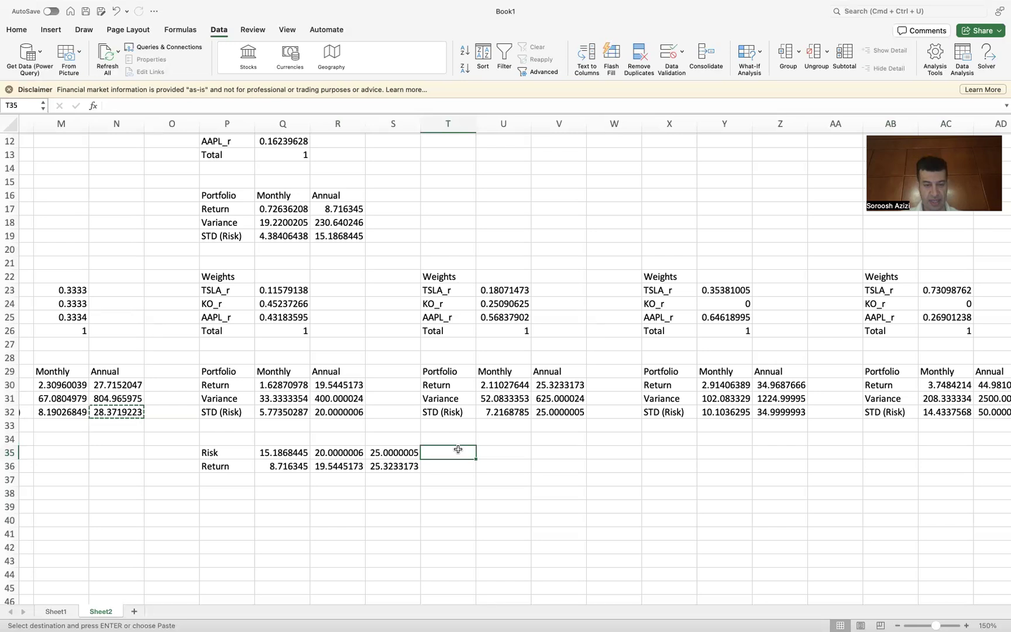
pyautogui.press('super+v')
pyautogui.click(126, 384)
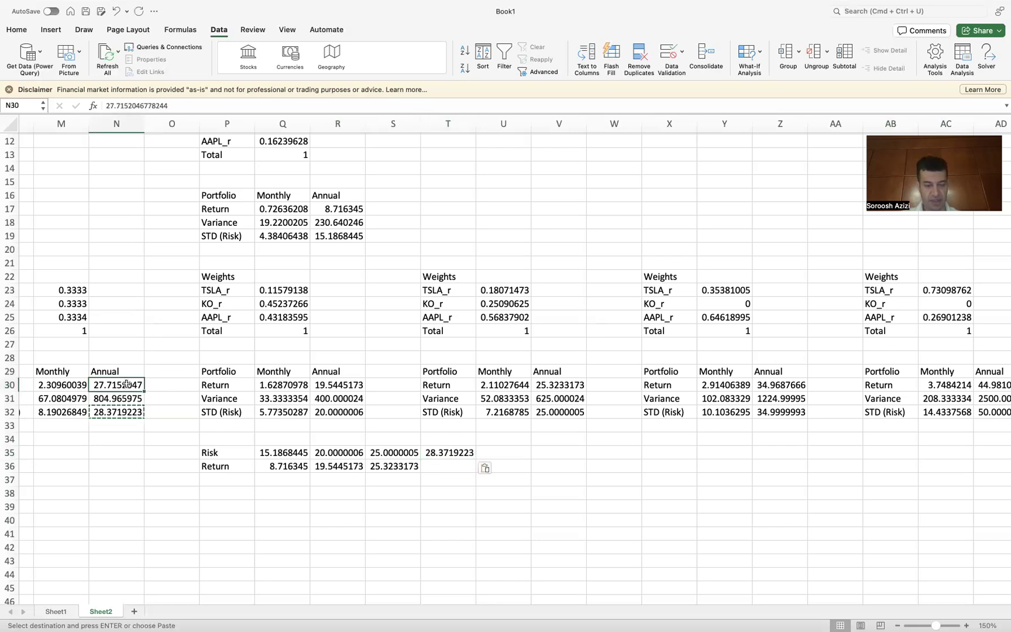
pyautogui.press('super+c')
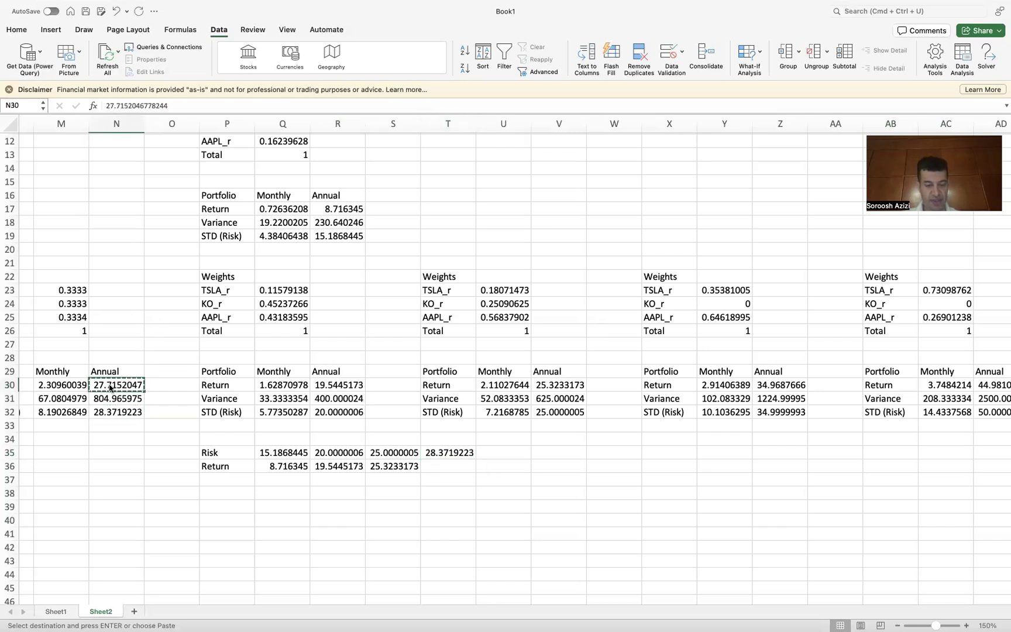
pyautogui.click(445, 465)
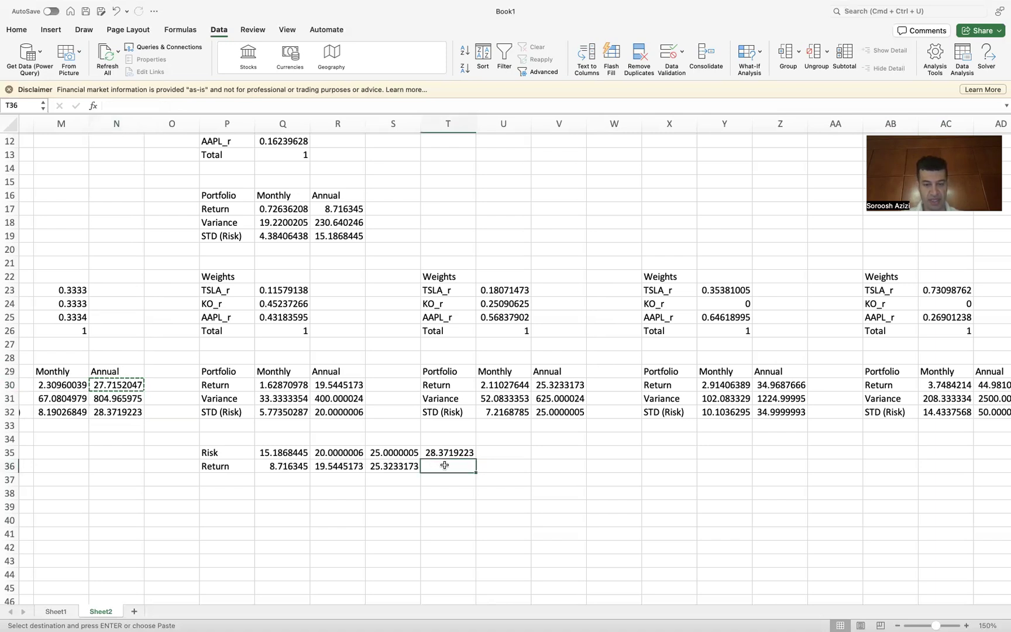
pyautogui.press('super+v')
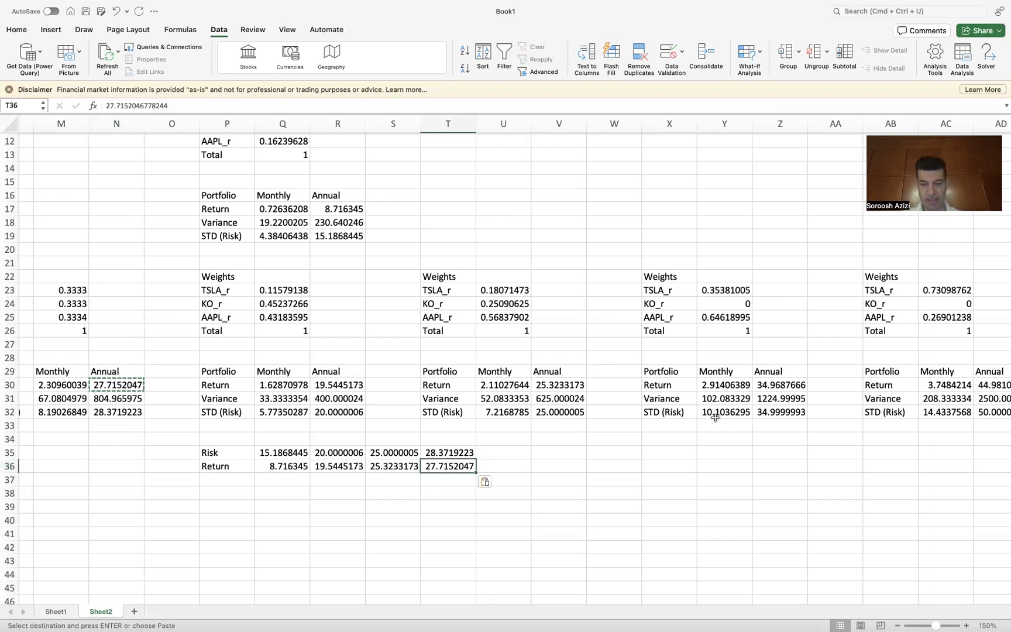
# Step: Copy the annual STD from Z32 into U35 and the annual return from Z30 into U36
pyautogui.click(772, 413)
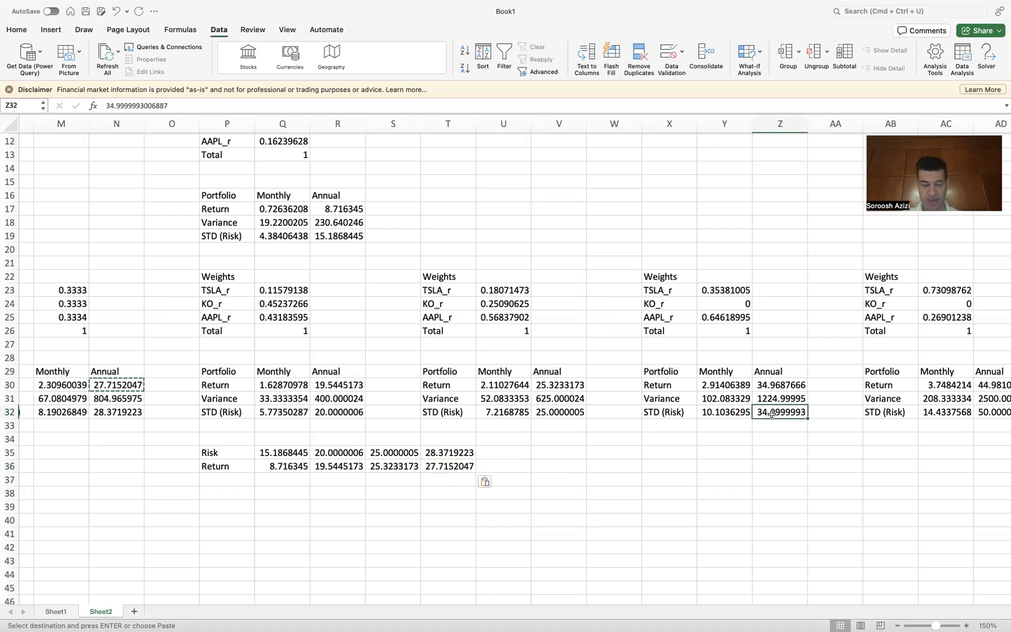
pyautogui.press('super+c')
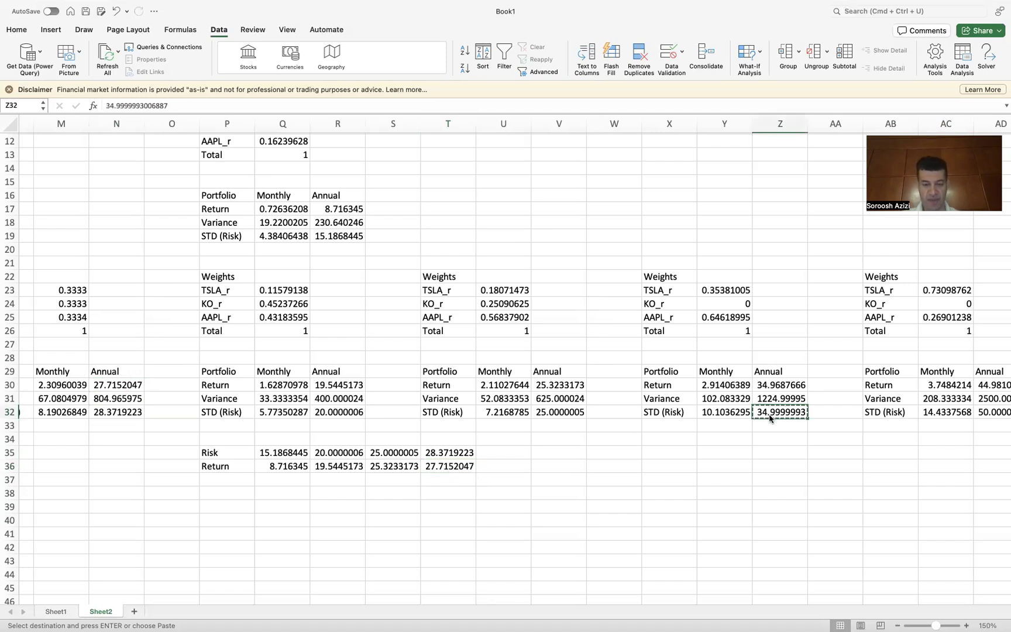
pyautogui.click(502, 455)
pyautogui.press('super+v')
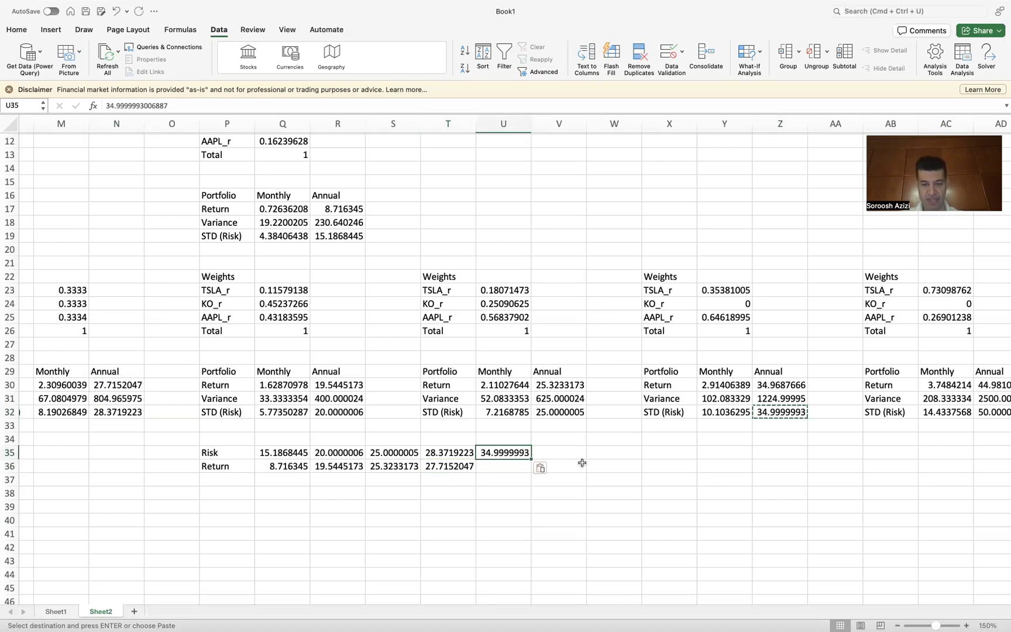
pyautogui.click(771, 385)
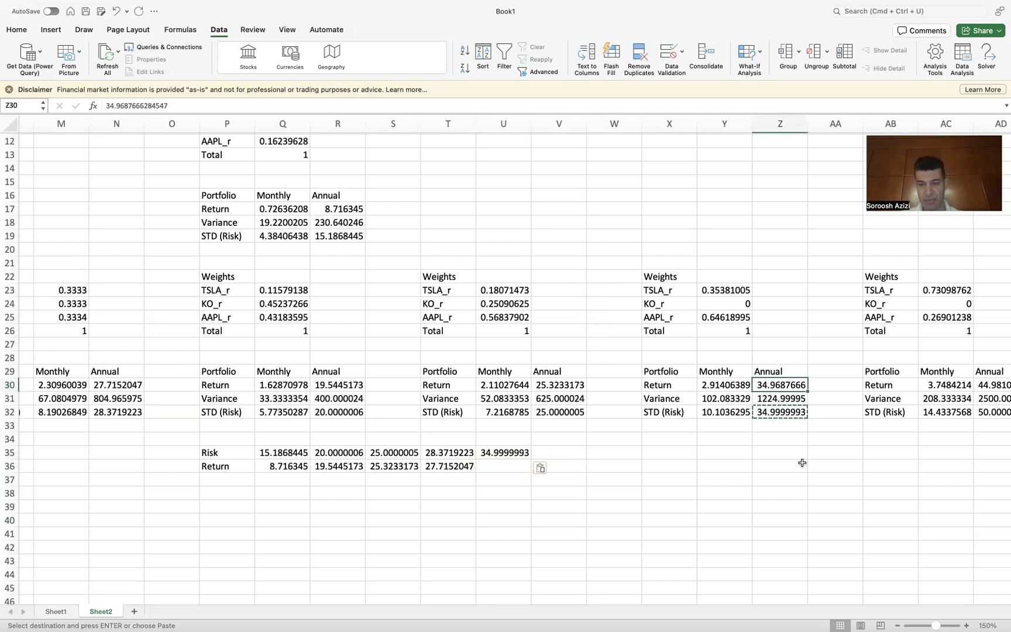
pyautogui.press('super+c')
pyautogui.click(507, 464)
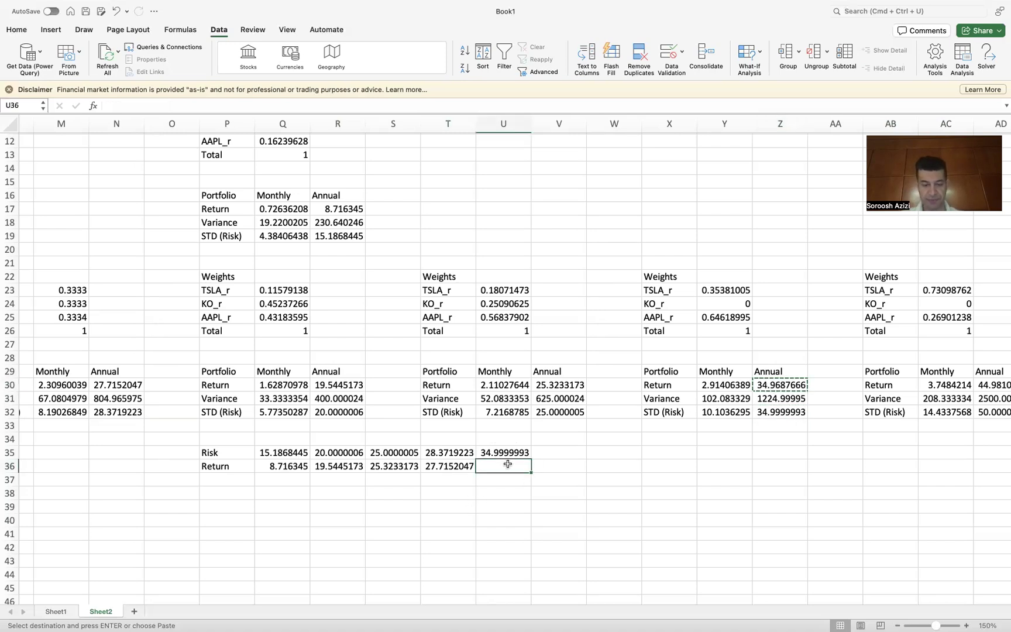
pyautogui.press('super+v')
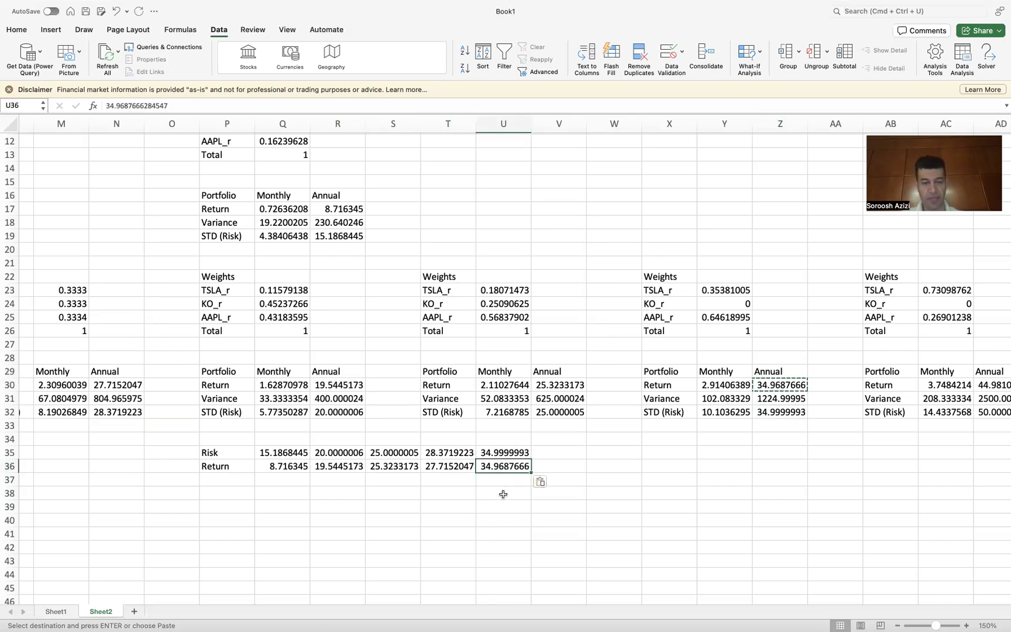
# Step: Insert a scatter chart from the Risk and Return rows in P35:U36 and move it above the table
pyautogui.click(493, 501)
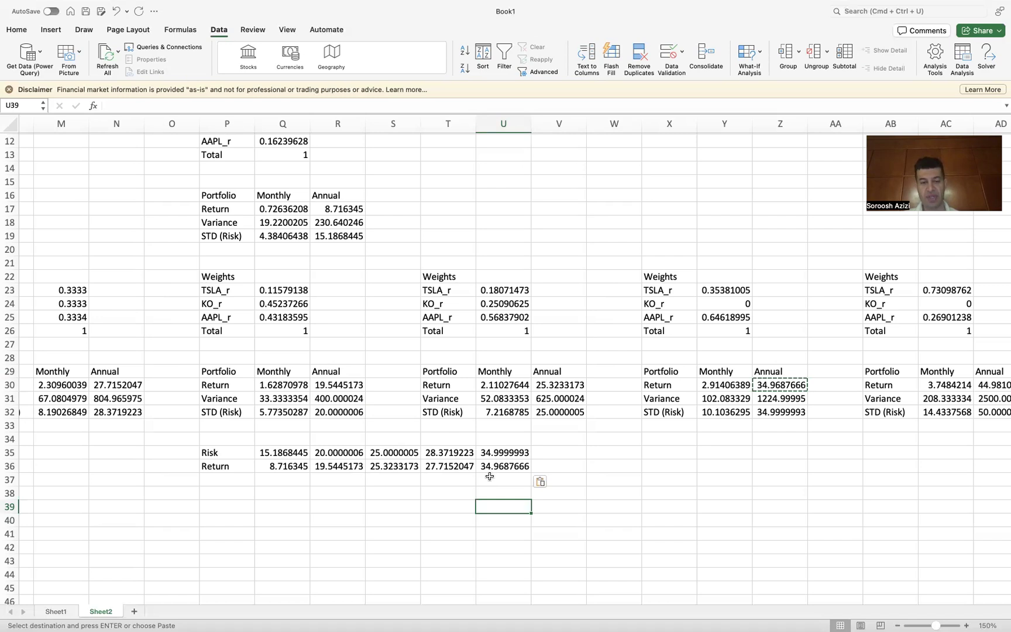
pyautogui.moveTo(209, 451); pyautogui.dragTo(494, 466)
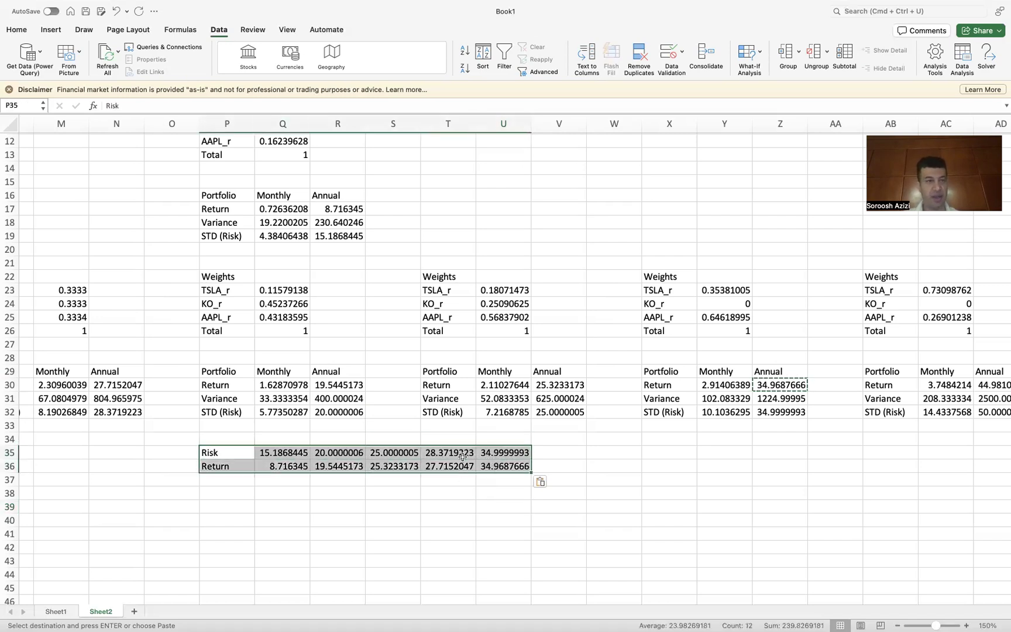
pyautogui.click(52, 30)
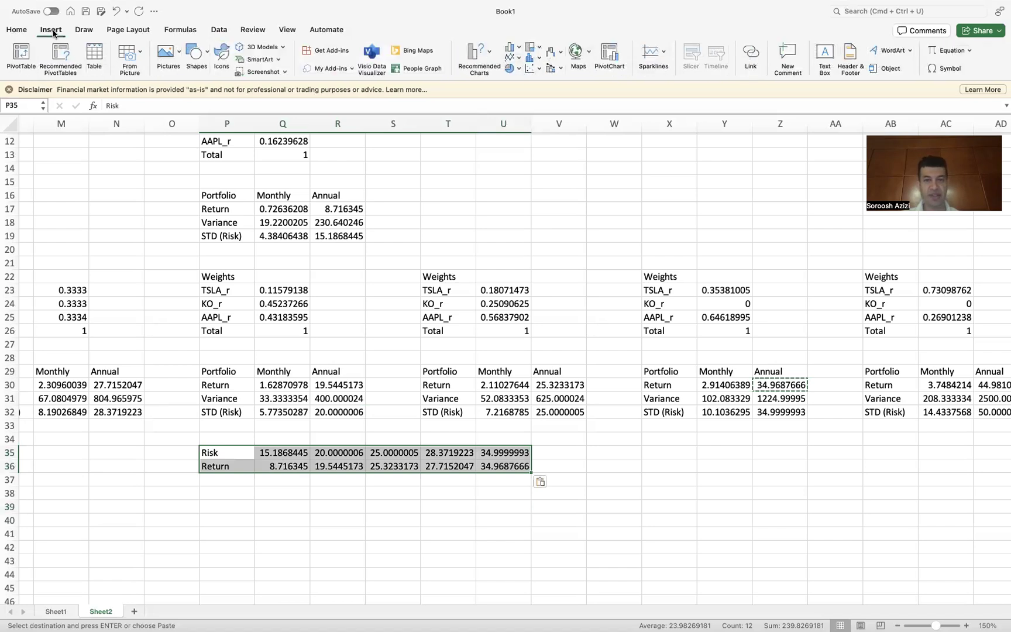
pyautogui.click(528, 70)
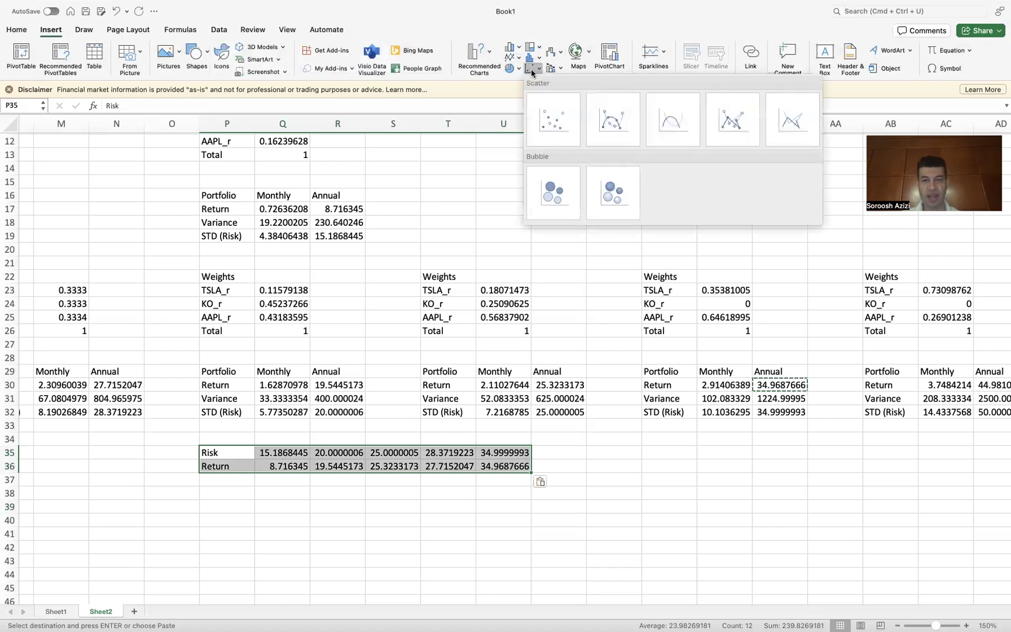
pyautogui.click(548, 124)
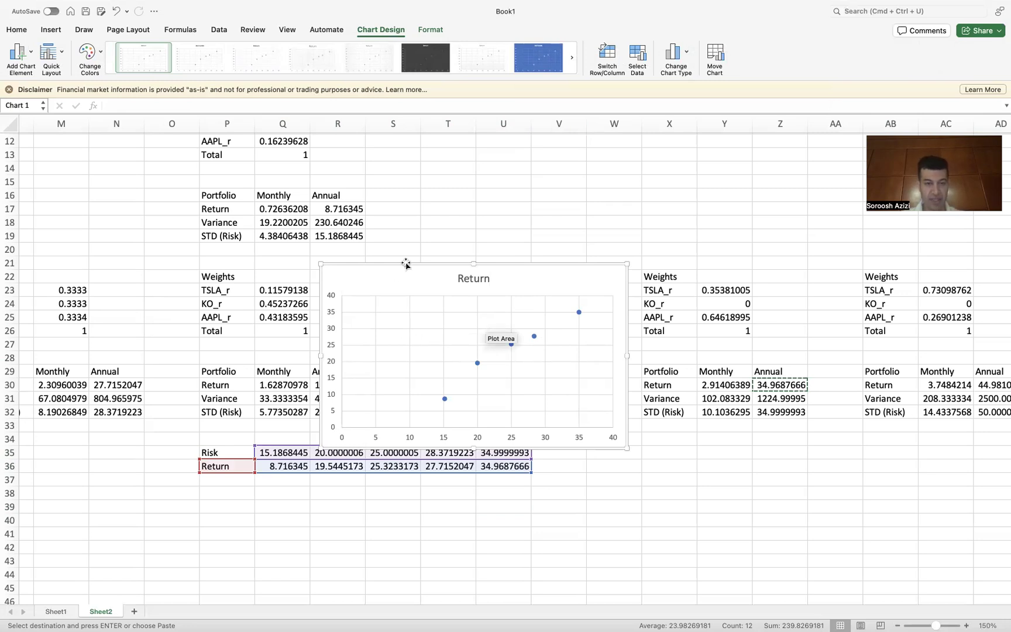
pyautogui.moveTo(408, 282); pyautogui.dragTo(447, 258)
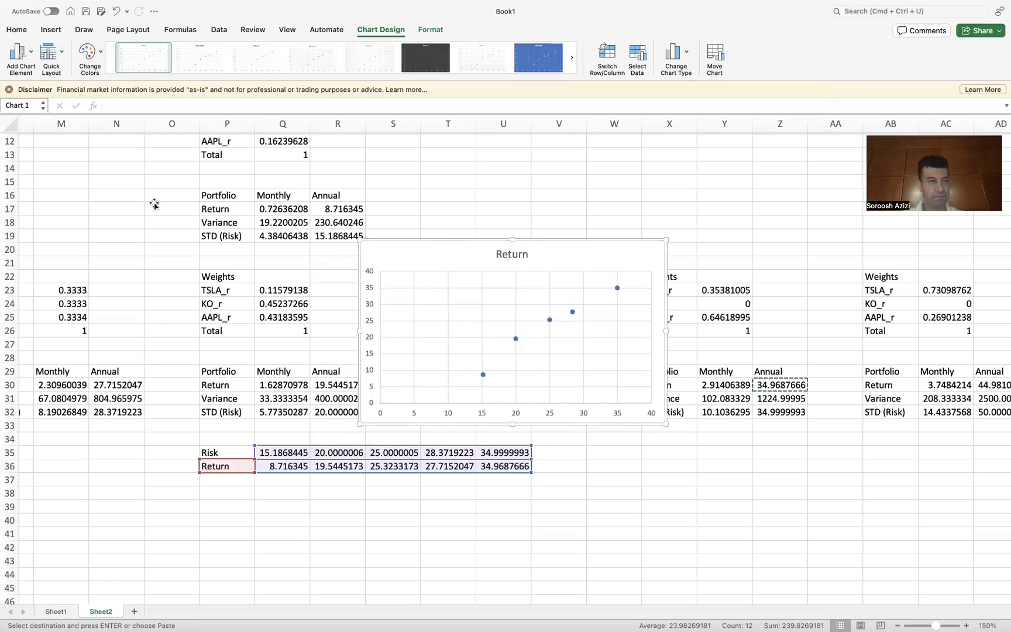
# Step: Add a horizontal axis title reading RISK (STD)
pyautogui.click(23, 54)
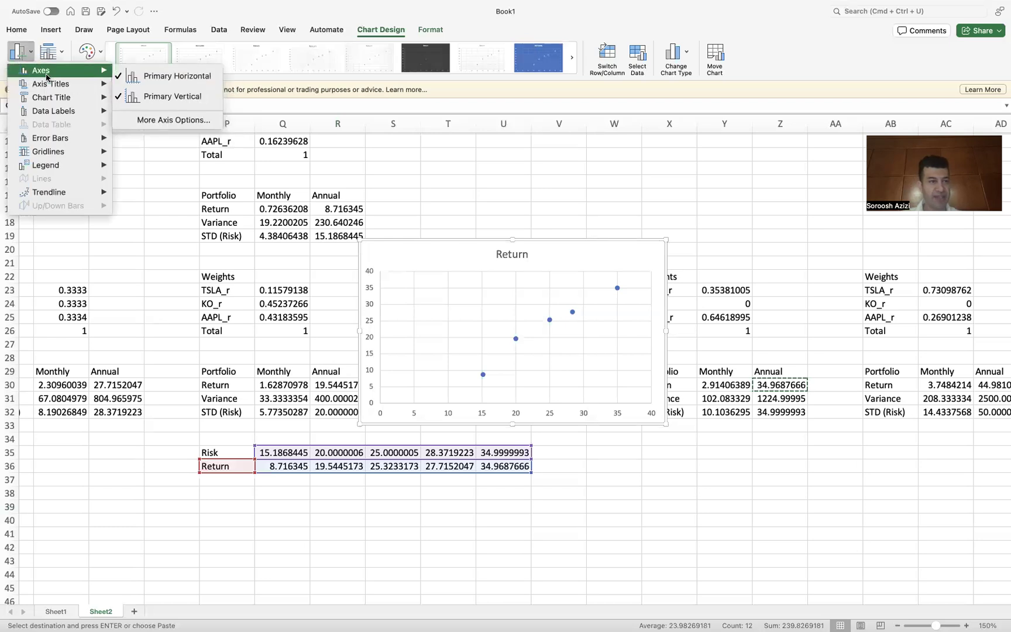
pyautogui.moveTo(52, 85)
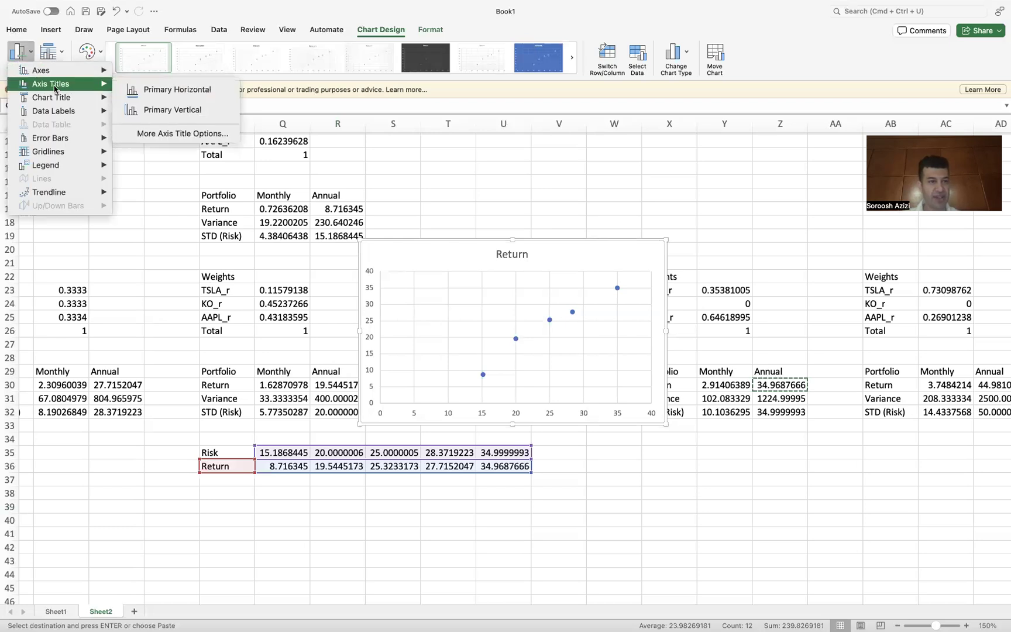
pyautogui.click(161, 90)
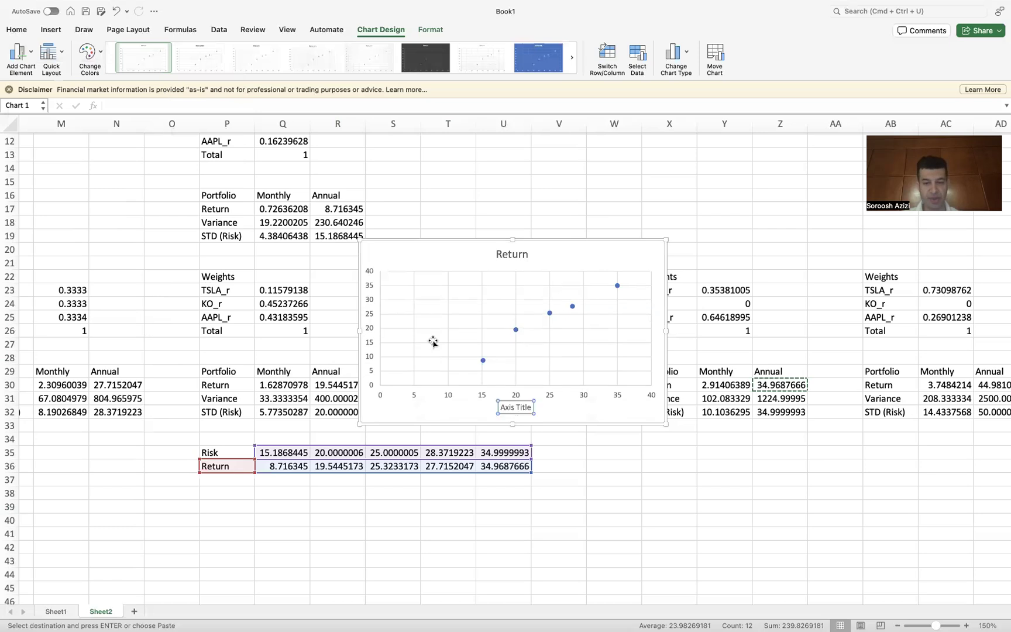
pyautogui.click(529, 407)
pyautogui.press('BackSpace')
pyautogui.press('BackSpace')
pyautogui.press('BackSpace')
pyautogui.press('BackSpace')
pyautogui.press('BackSpace')
pyautogui.press('BackSpace')
pyautogui.press('BackSpace')
pyautogui.press('BackSpace')
pyautogui.press('BackSpace')
pyautogui.press('BackSpace')
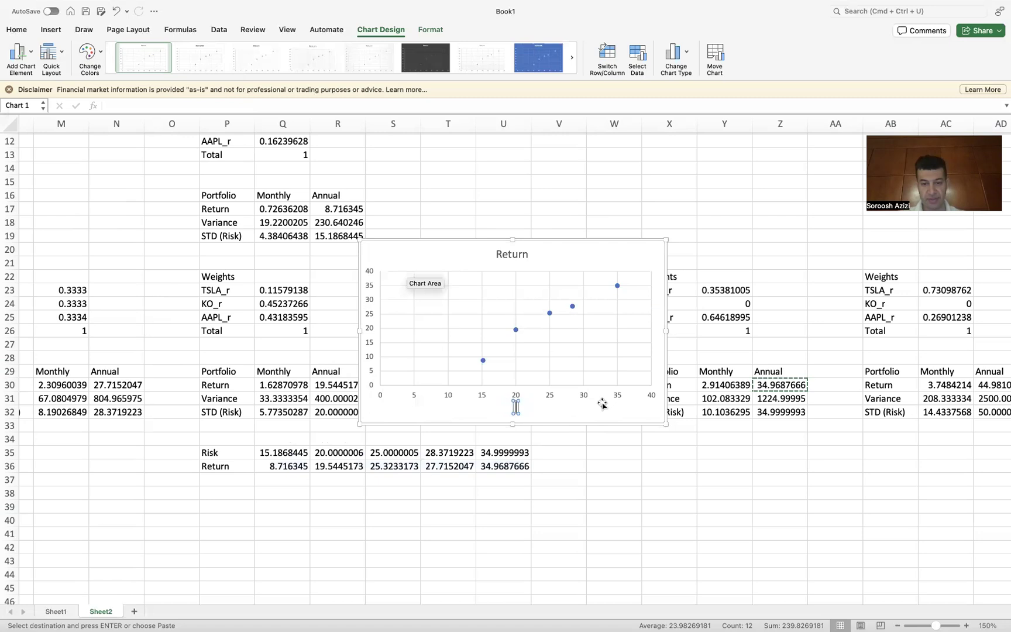
pyautogui.write('RISK')
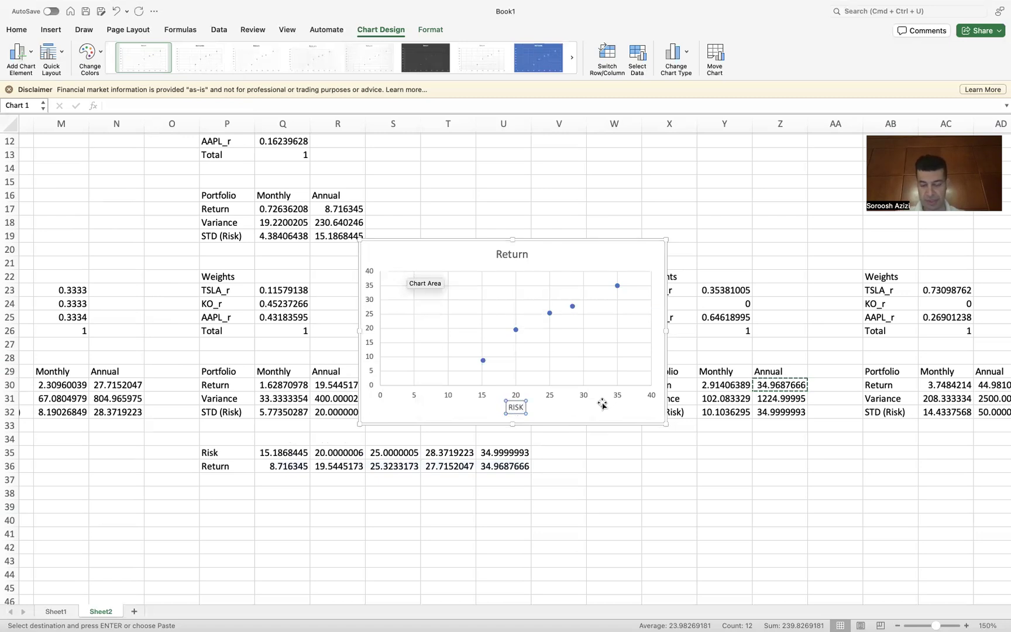
pyautogui.write(' (S')
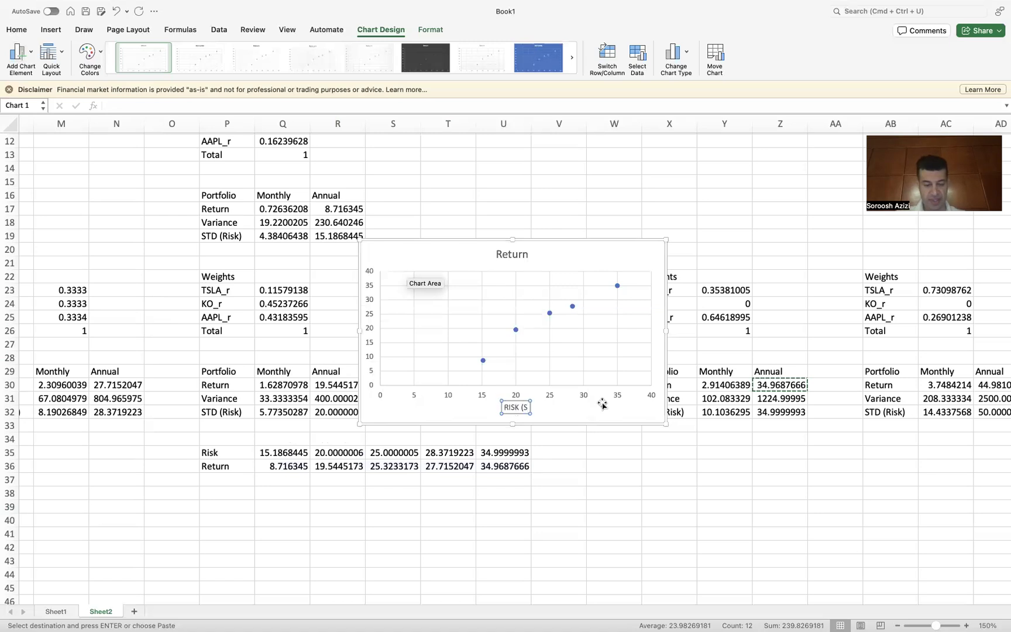
pyautogui.write('TD)')
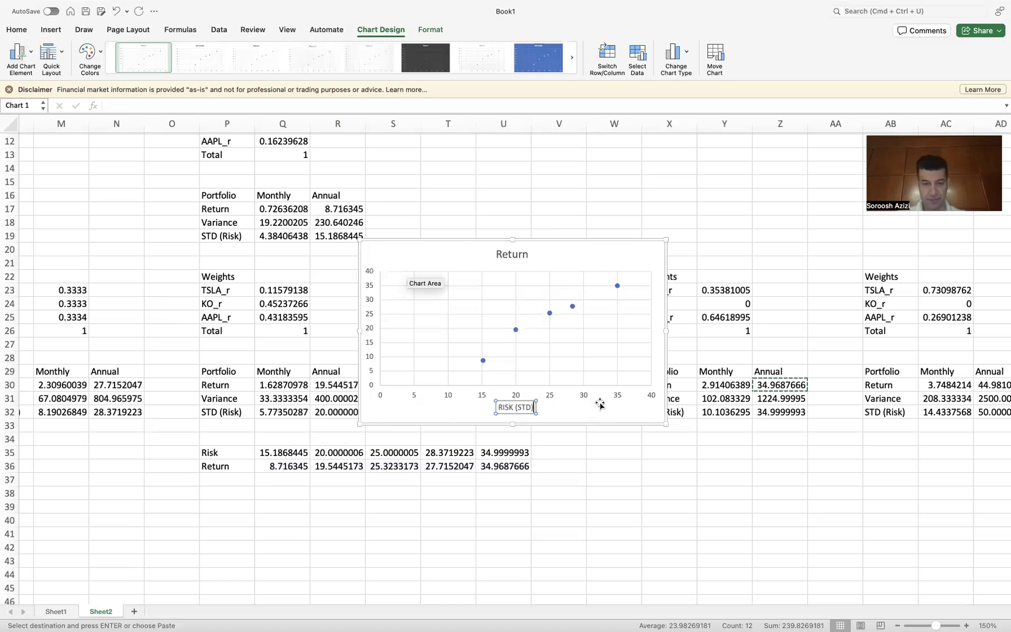
pyautogui.click(373, 255)
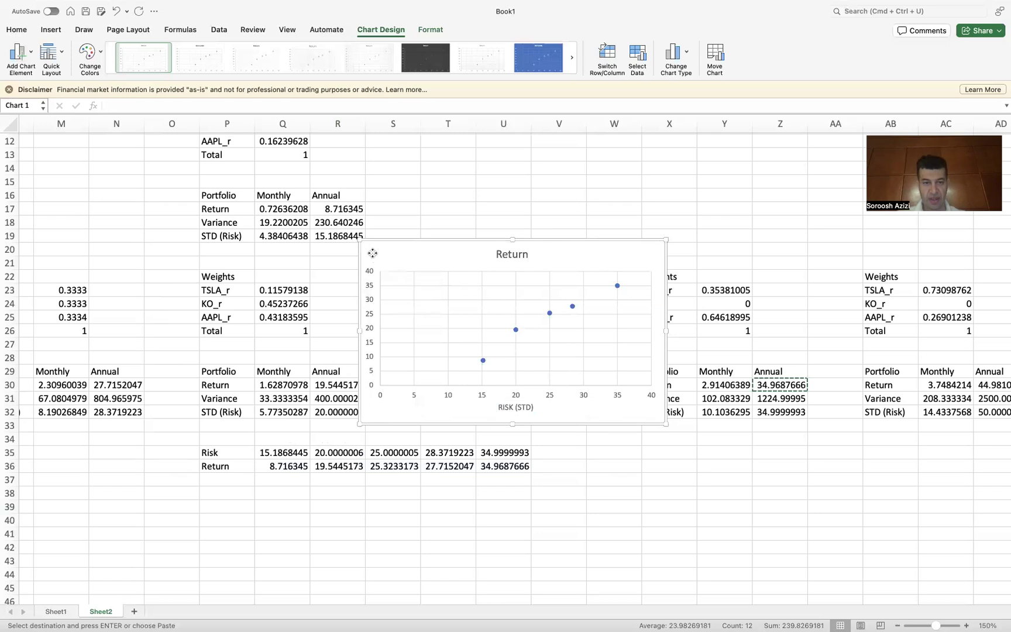
# Step: Add a vertical axis title reading Return
pyautogui.click(16, 61)
pyautogui.moveTo(58, 83)
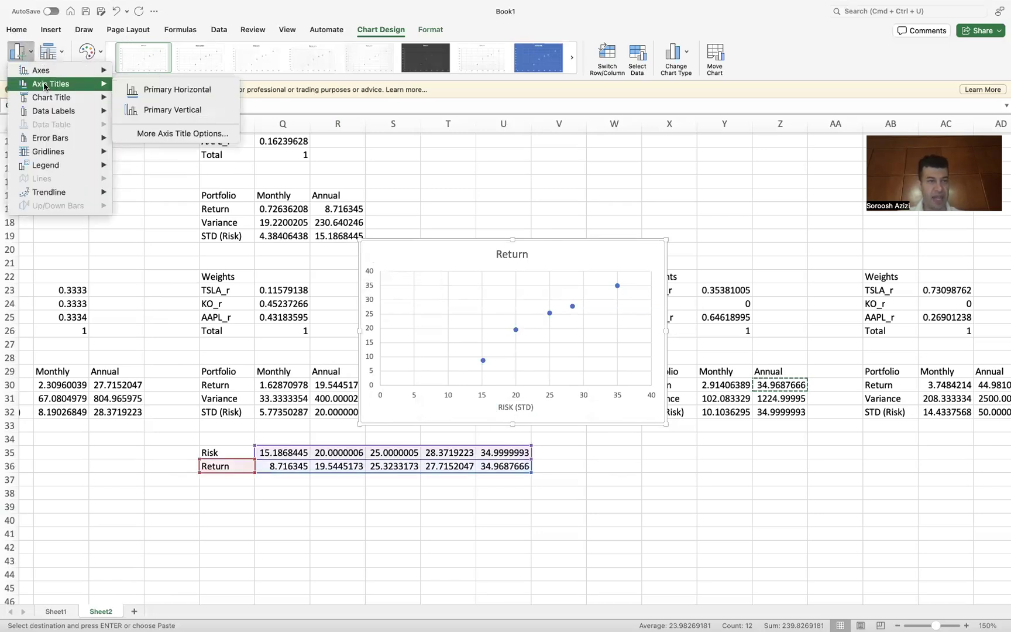
pyautogui.click(175, 111)
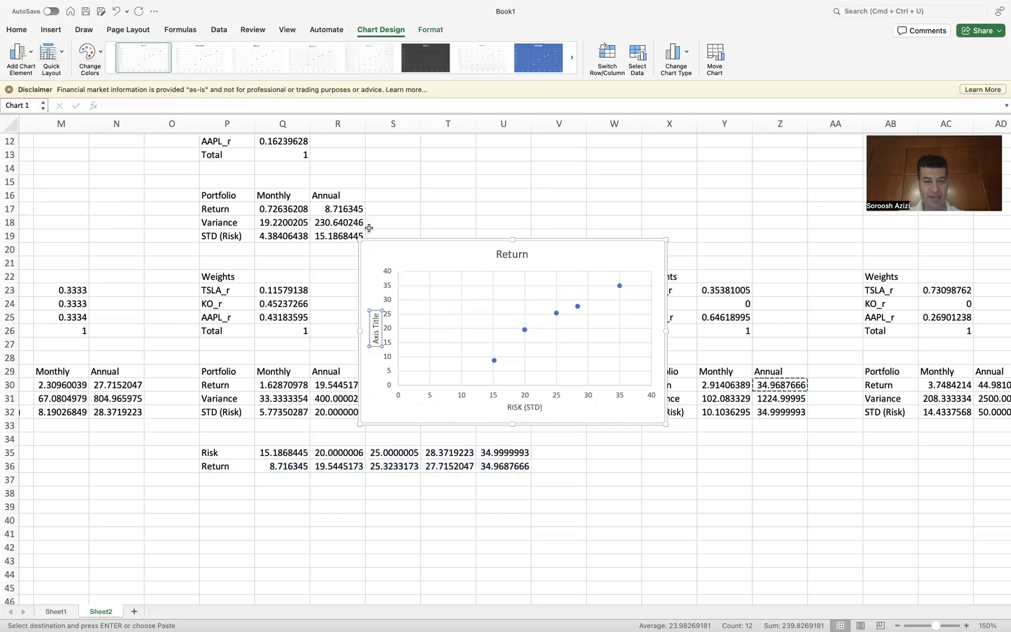
pyautogui.click(377, 314)
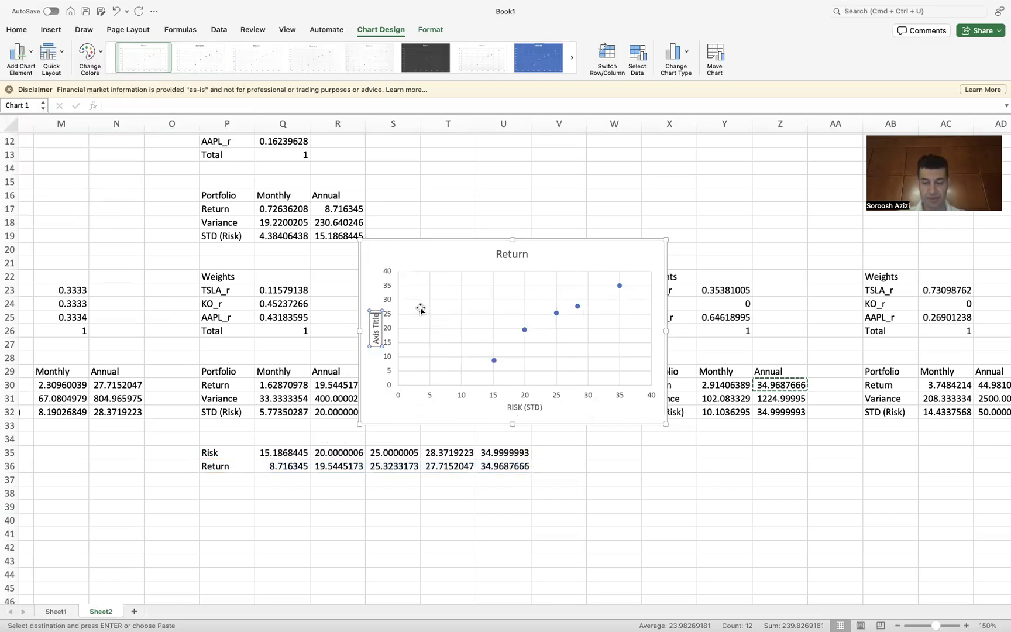
pyautogui.press('BackSpace')
pyautogui.press('BackSpace')
pyautogui.press('BackSpace')
pyautogui.press('BackSpace')
pyautogui.press('BackSpace')
pyautogui.press('BackSpace')
pyautogui.press('BackSpace')
pyautogui.press('BackSpace')
pyautogui.press('BackSpace')
pyautogui.press('BackSpace')
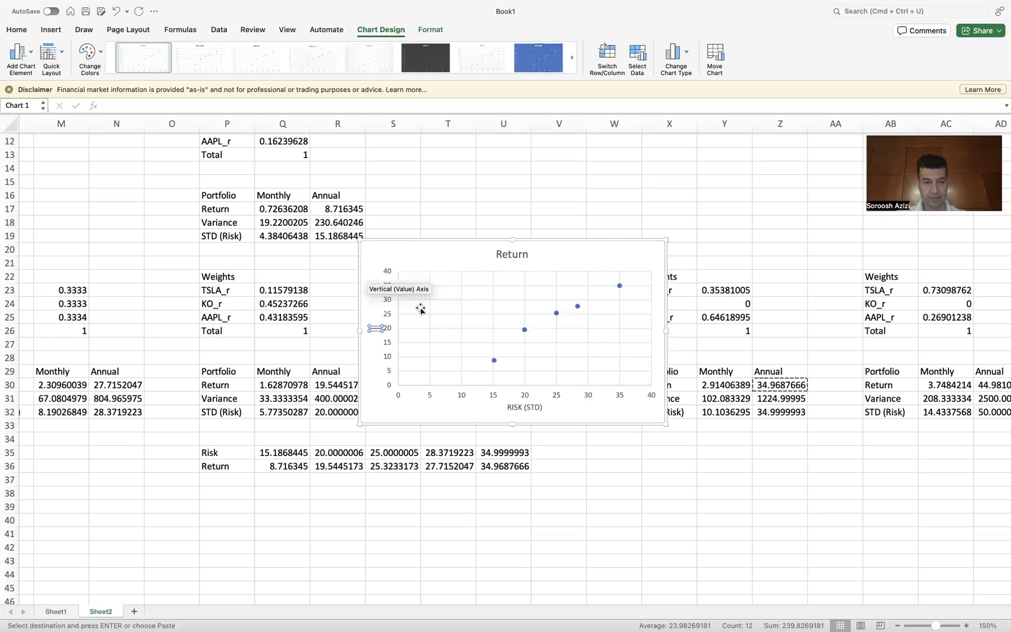
pyautogui.write('Return')
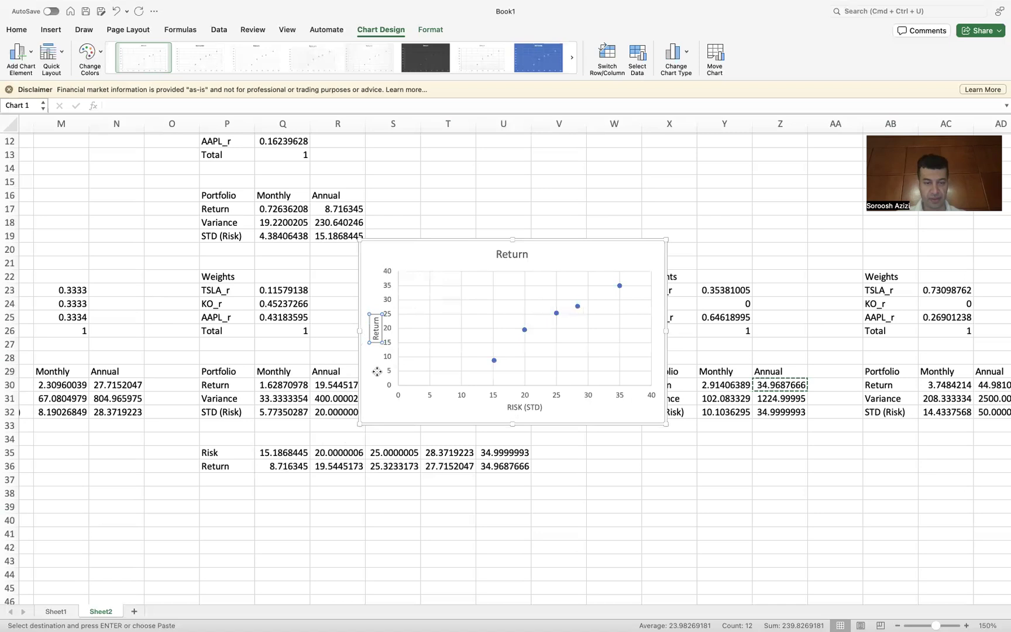
# Step: Enlarge the chart to span roughly columns N to Y and rows 15 to 40
pyautogui.click(371, 400)
pyautogui.moveTo(359, 423); pyautogui.dragTo(250, 497)
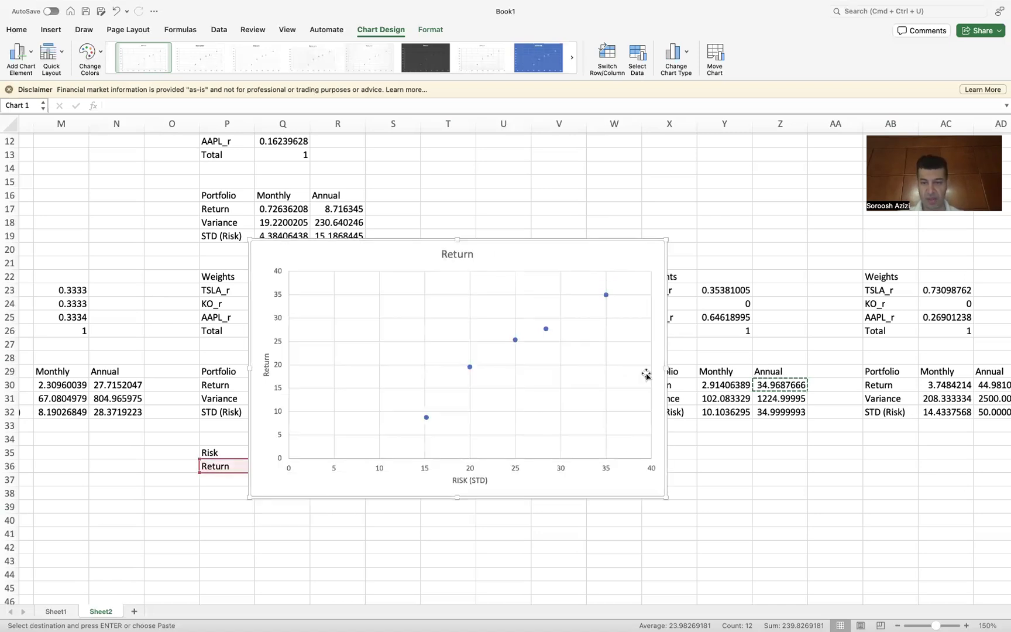
pyautogui.moveTo(665, 240); pyautogui.dragTo(753, 189)
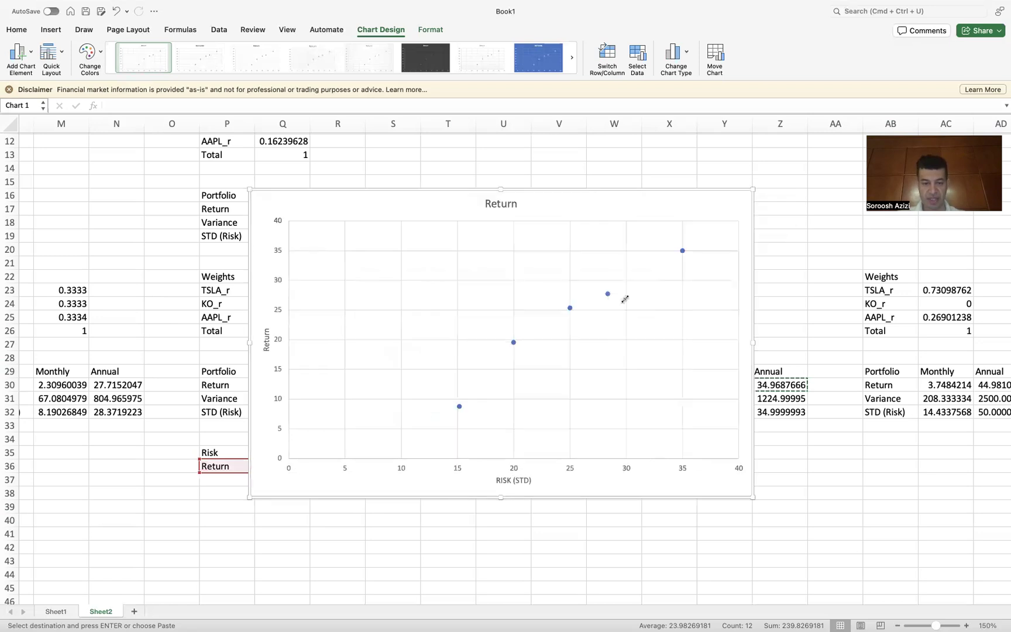
pyautogui.click(509, 480)
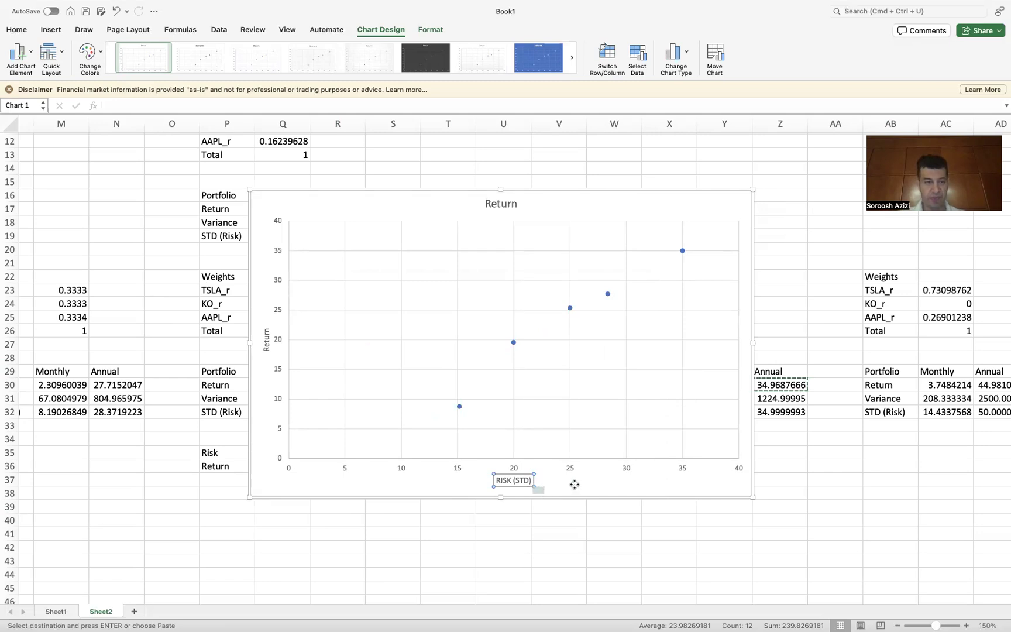
pyautogui.click(266, 340)
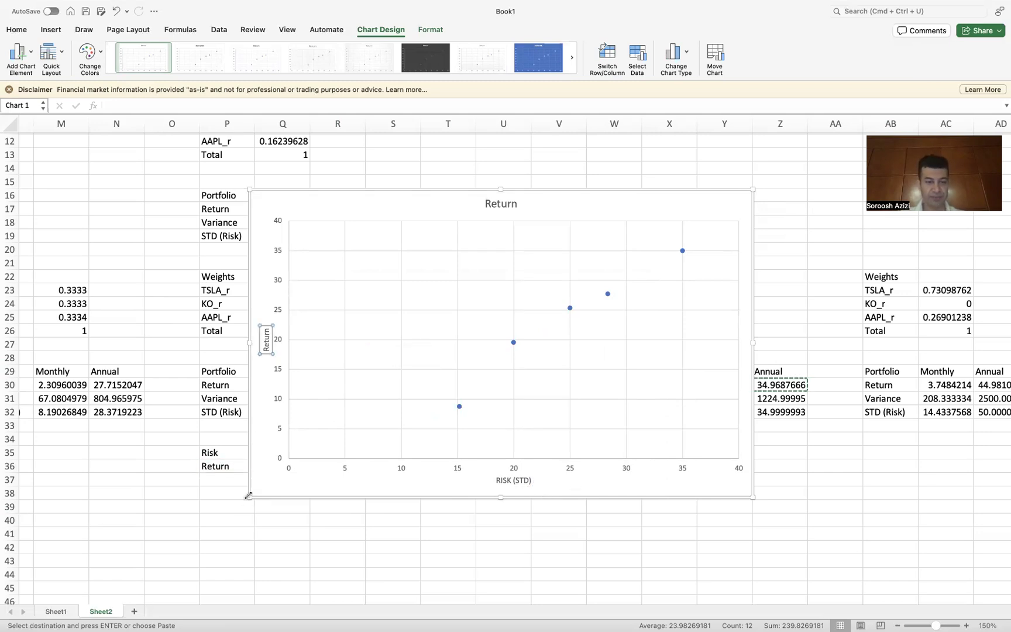
pyautogui.moveTo(250, 497); pyautogui.dragTo(143, 541)
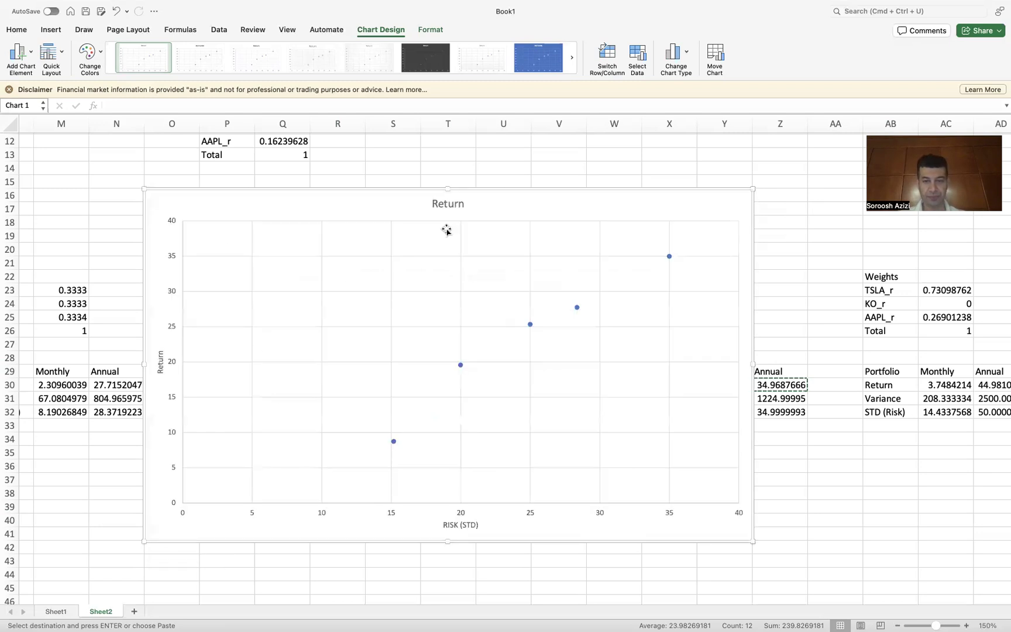
# Step: Rename the chart title to Risk-Return Trade-off
pyautogui.click(449, 204)
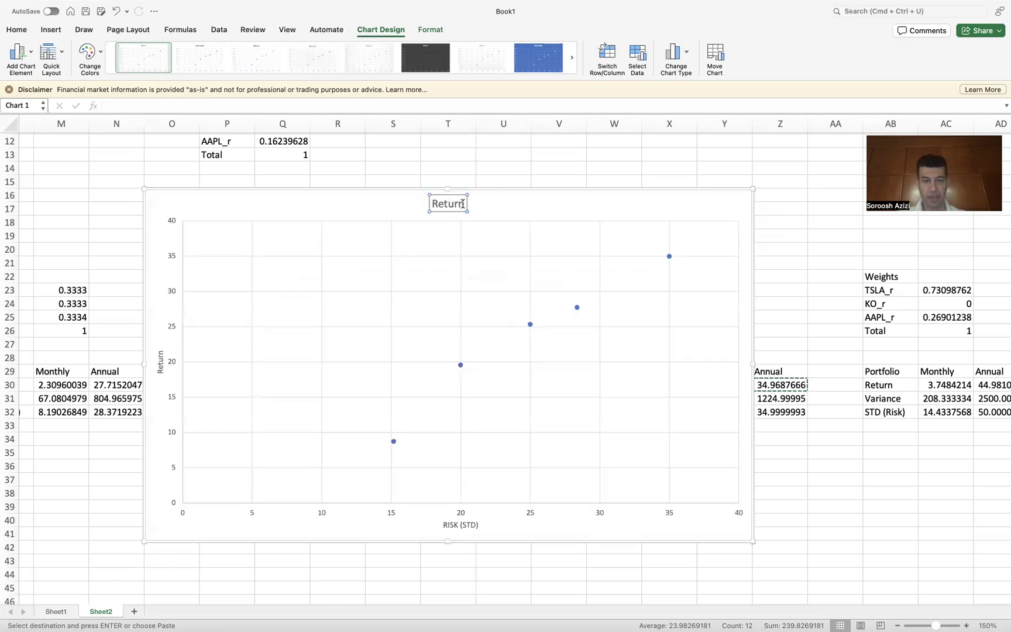
pyautogui.click(431, 204)
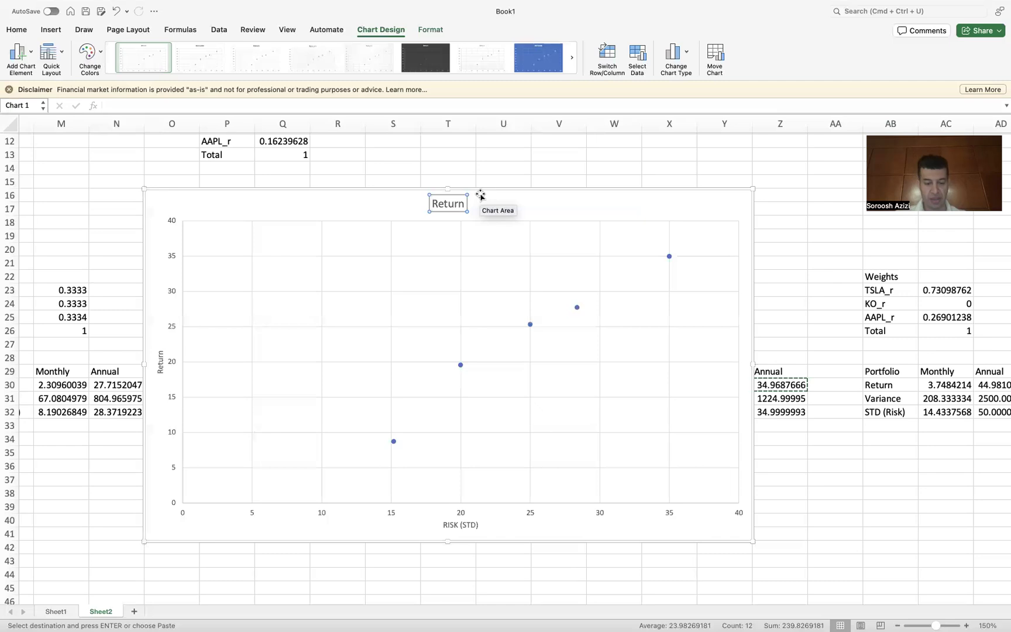
pyautogui.write('Risk')
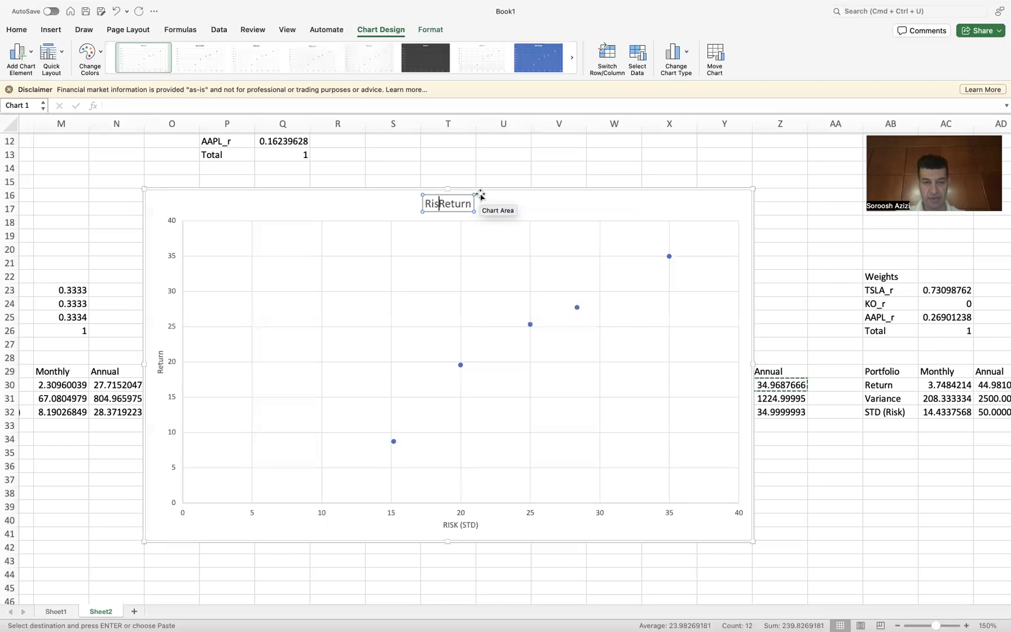
pyautogui.write('-Return')
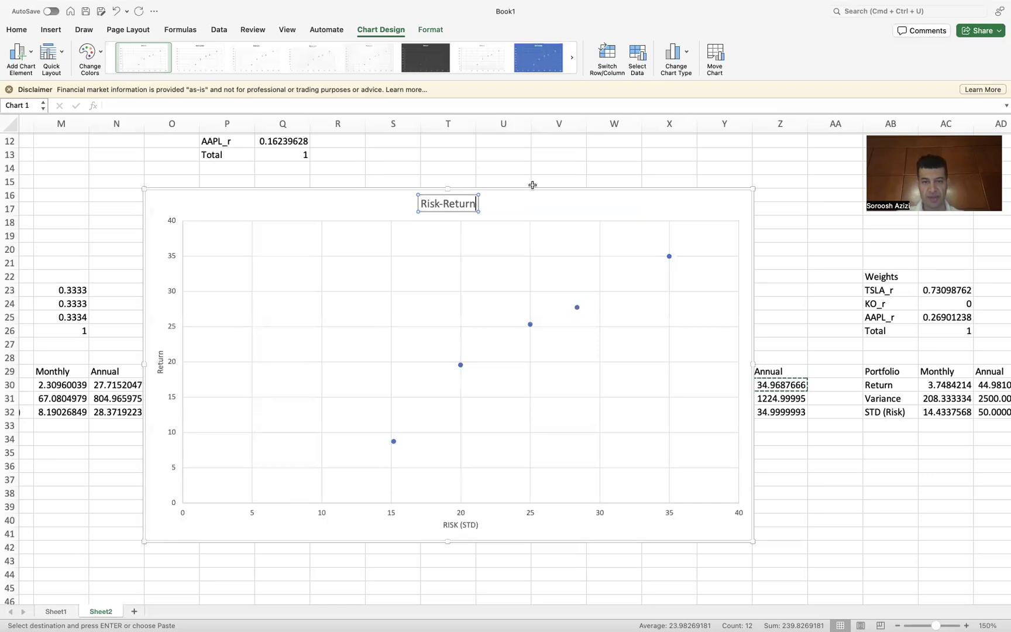
pyautogui.write(' Trade')
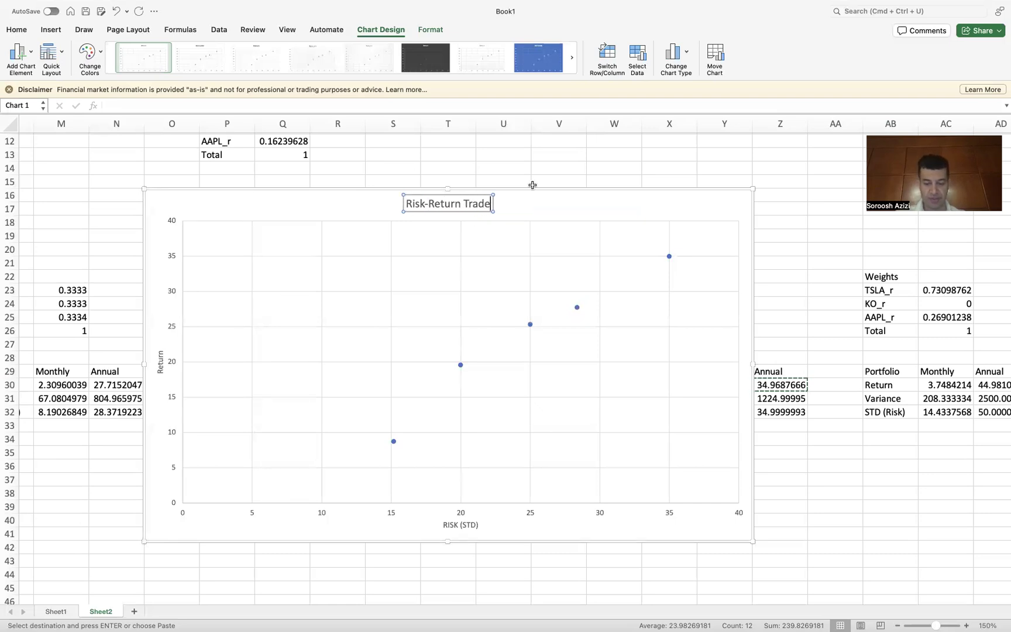
pyautogui.write('-off')
pyautogui.press('Return')
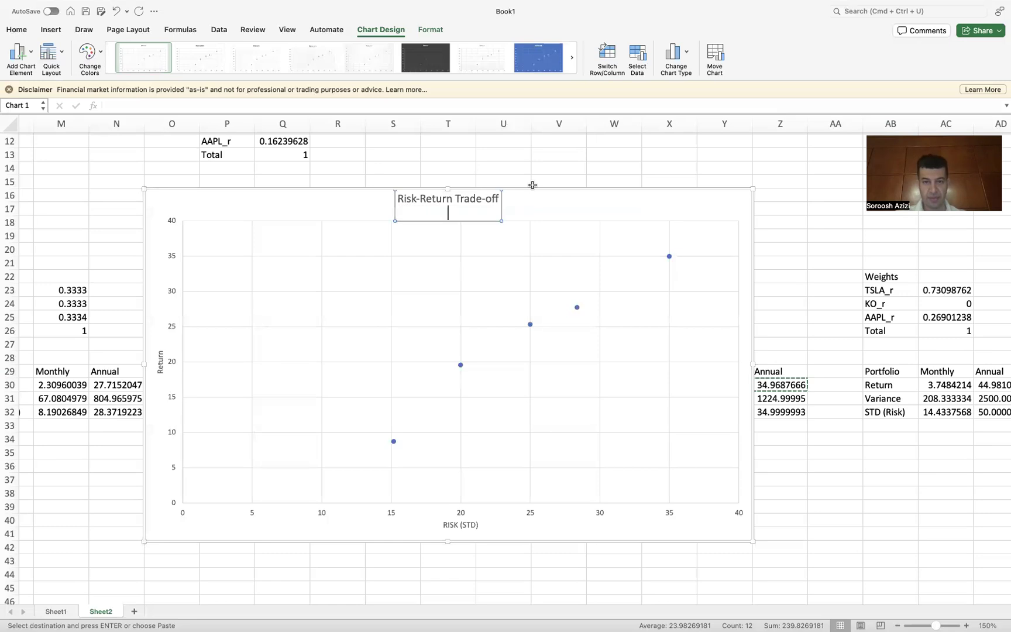
pyautogui.press('BackSpace')
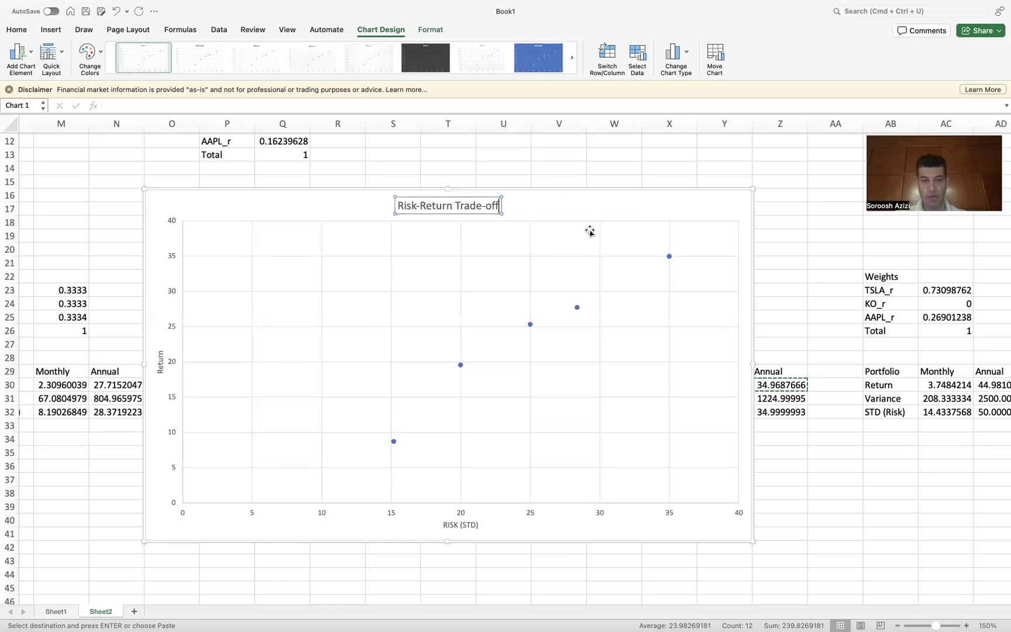
pyautogui.click(644, 248)
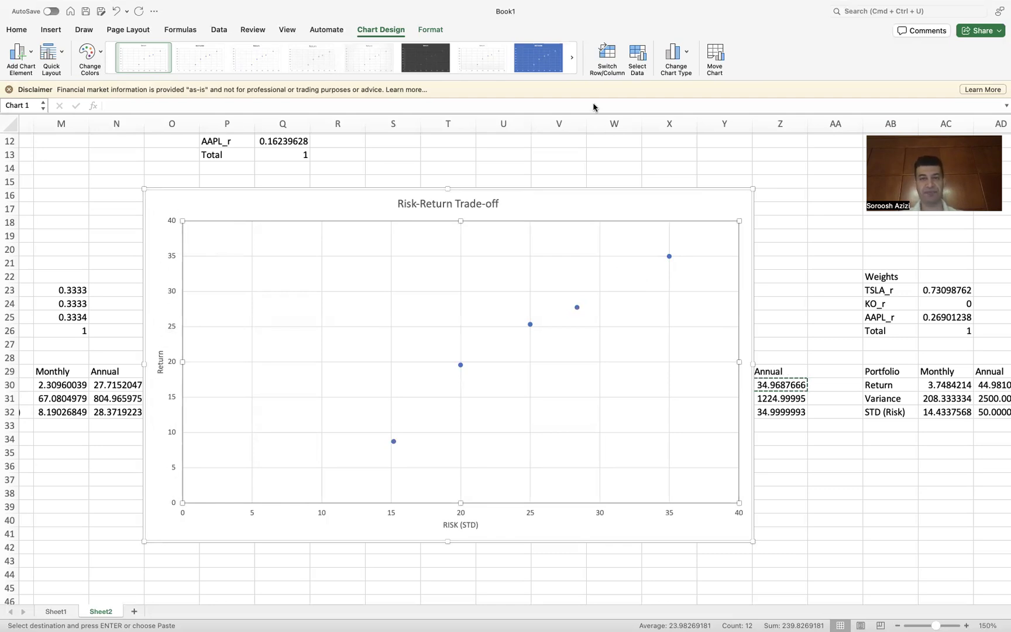
pyautogui.moveTo(571, 4)
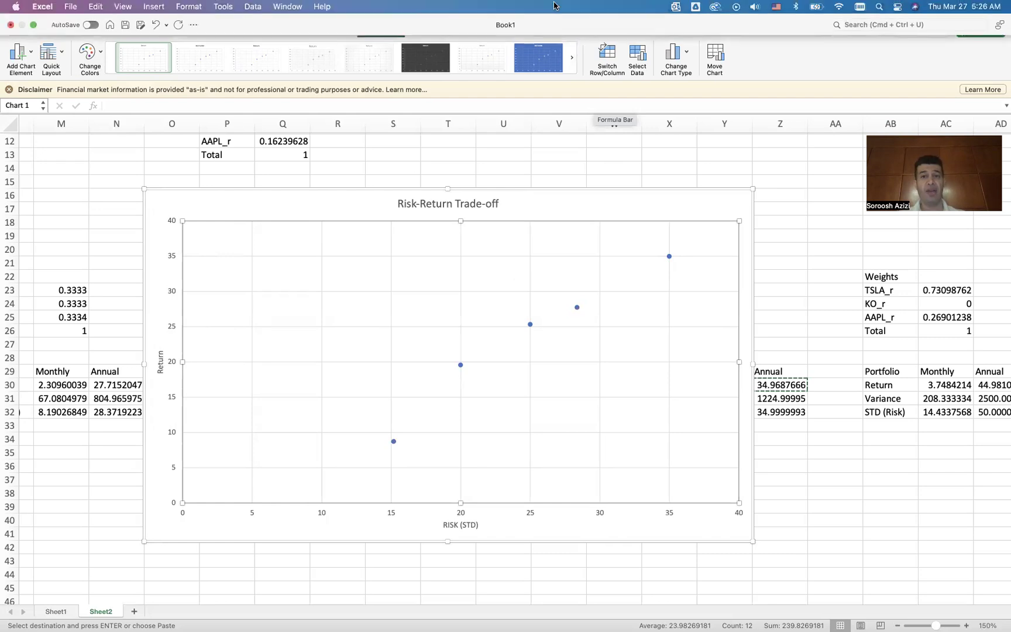